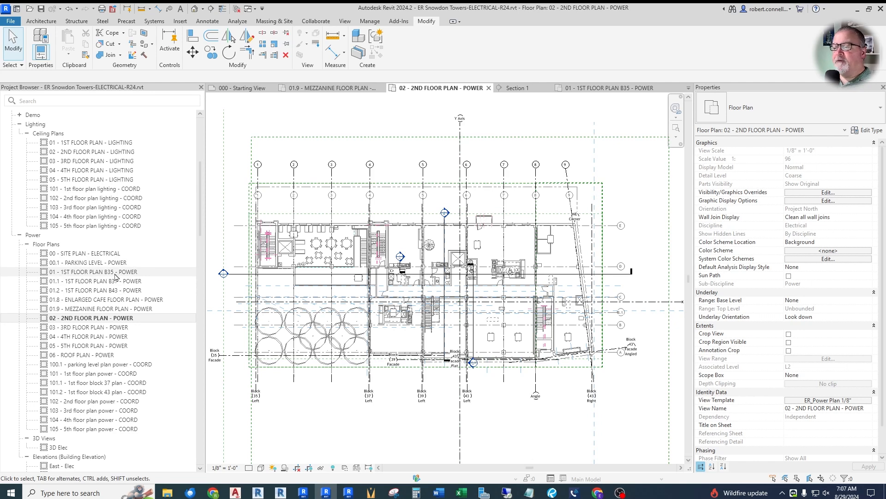
Examine the 02 - 2ND FLOOR PLAN - POWER view from the mezzanine dining area across to the residential units.
scroll(396, 261, "up", 1)
scroll(392, 249, "up", 4)
scroll(271, 218, "down", 4)
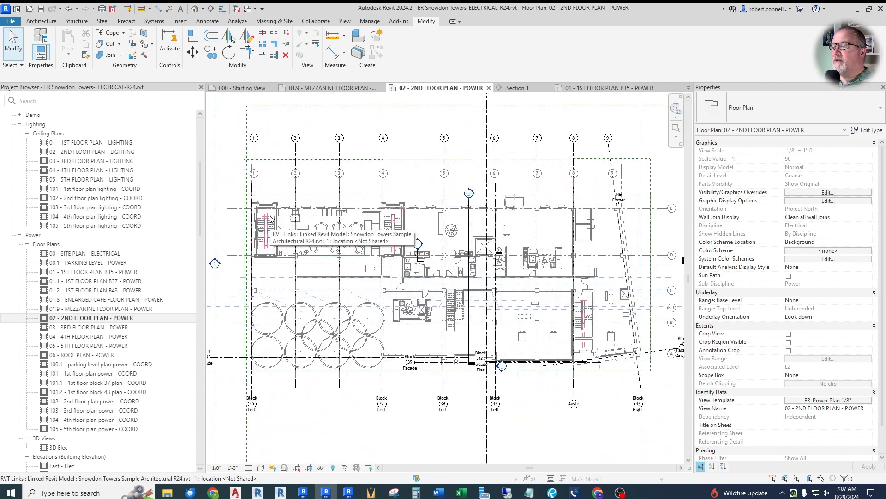
scroll(367, 230, "up", 1)
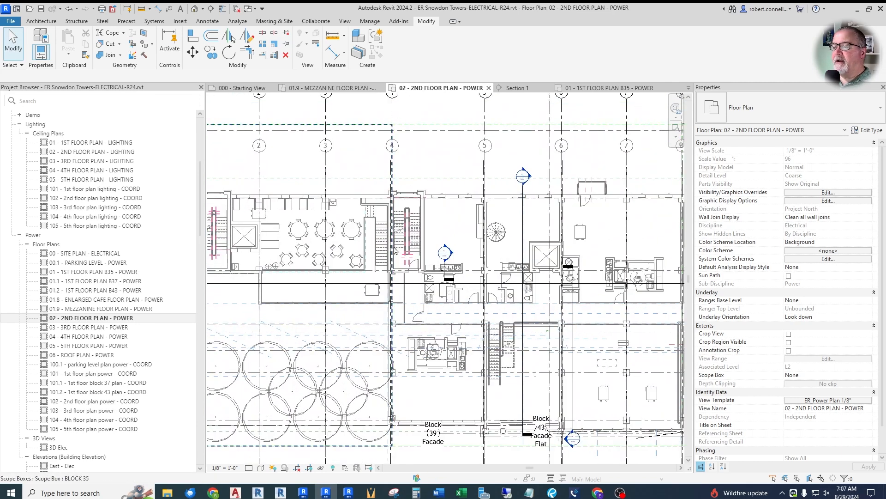
scroll(287, 207, "up", 2)
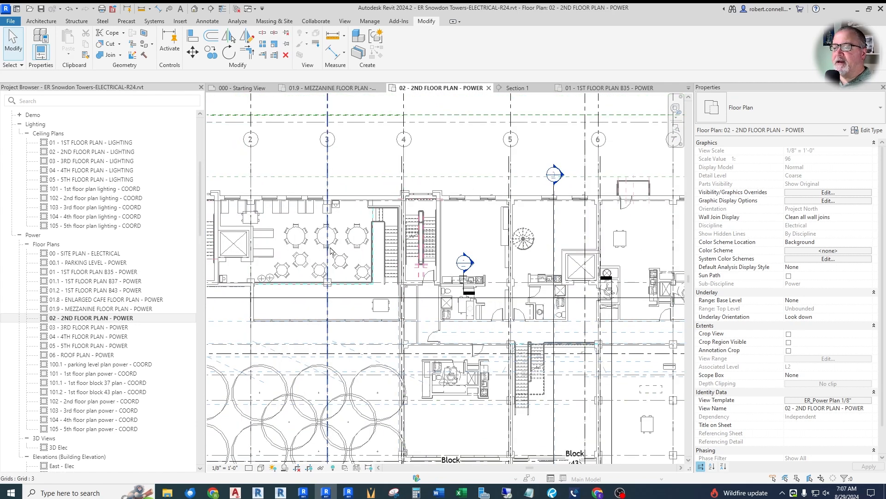
scroll(329, 306, "up", 2)
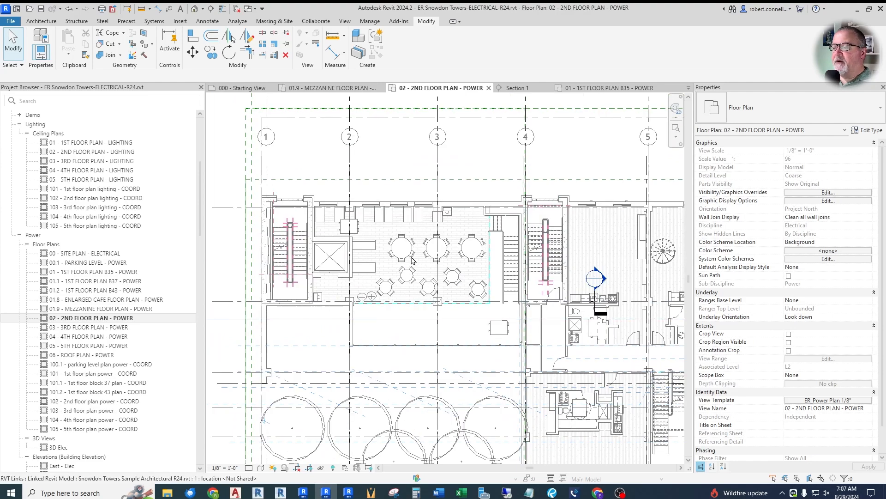
scroll(324, 245, "down", 3)
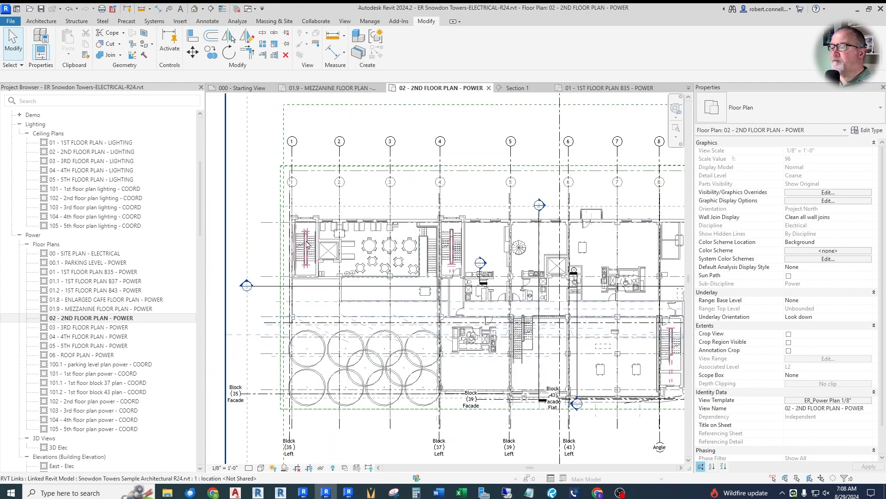
scroll(496, 279, "up", 3)
scroll(298, 257, "down", 2)
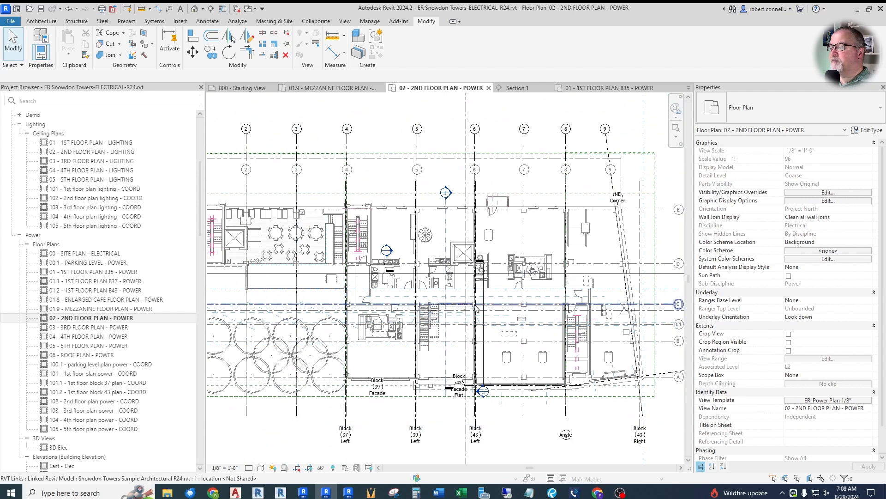
scroll(409, 255, "up", 1)
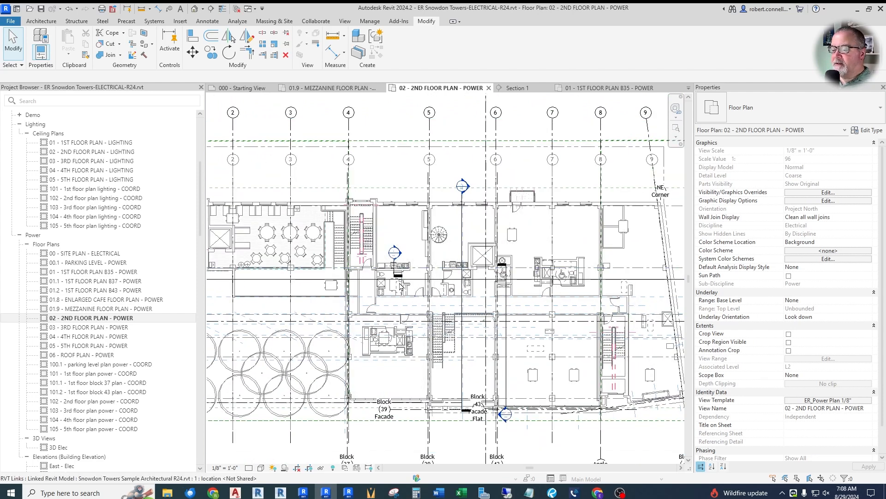
Switch to the architectural PDF set in Revu and examine the Mezzanine Dining area on second floor plan A102.
left_click(551, 493)
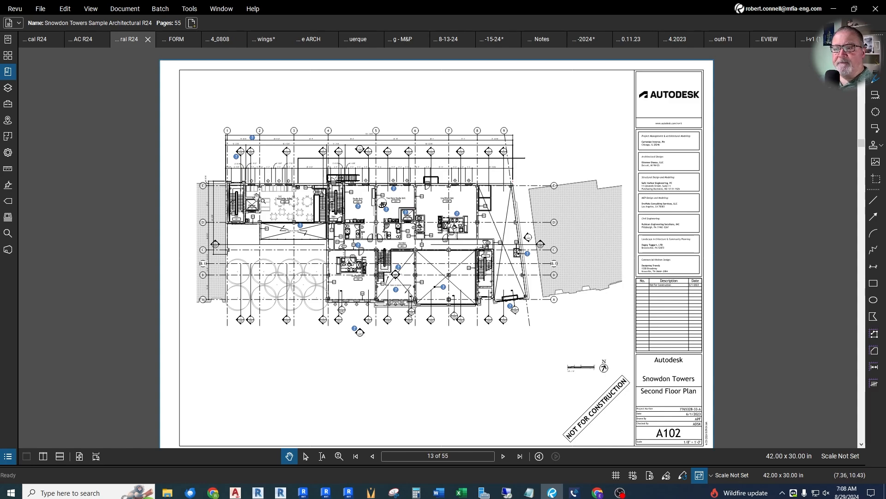
scroll(257, 197, "up", 5)
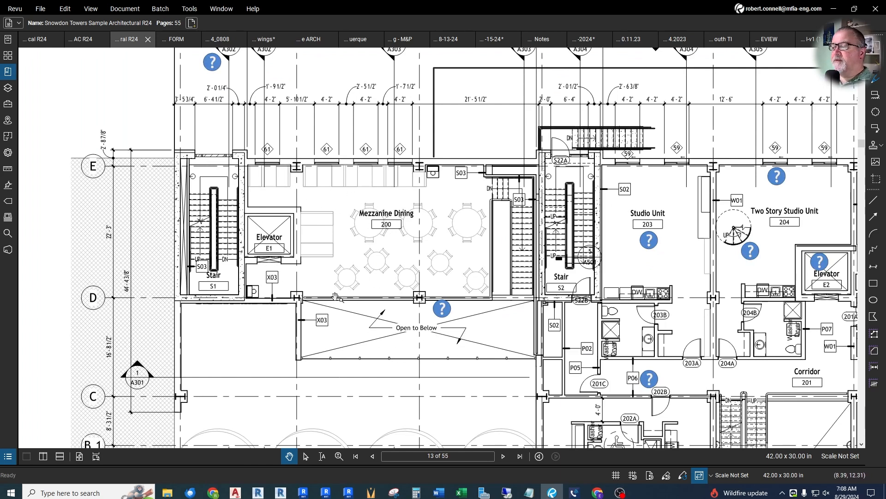
scroll(336, 297, "down", 3)
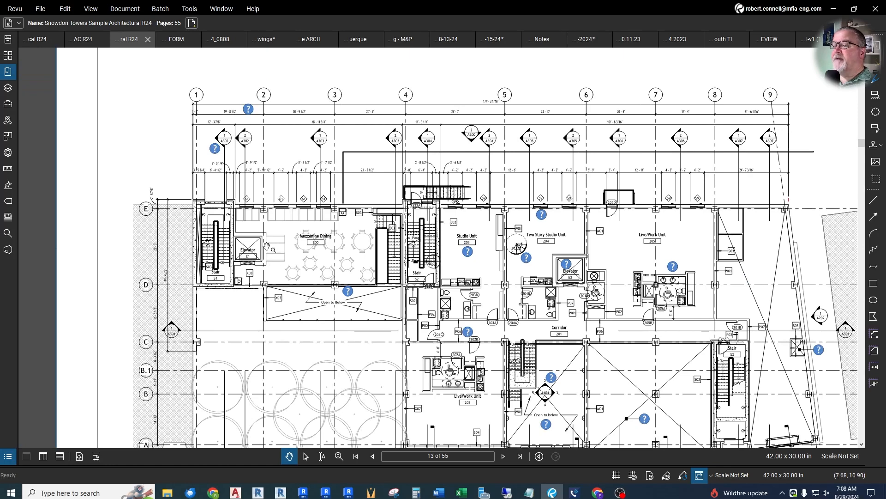
scroll(266, 251, "up", 2)
scroll(236, 240, "up", 2)
scroll(235, 240, "down", 2)
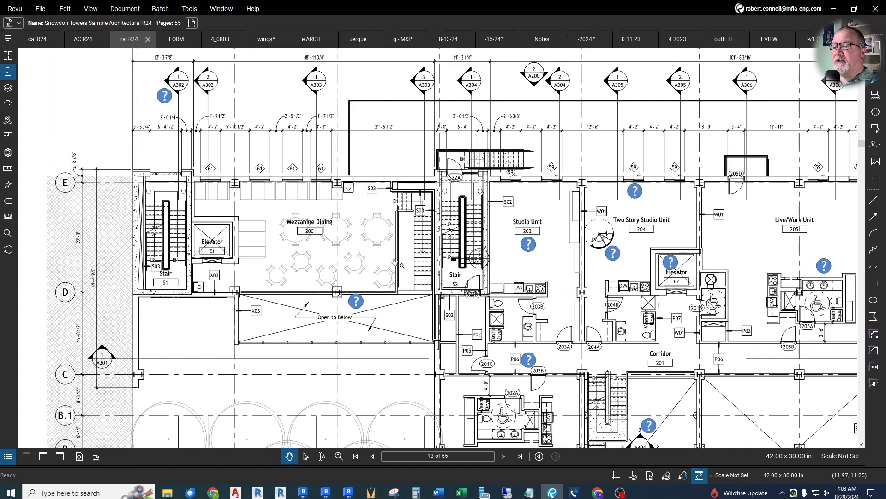
scroll(310, 229, "down", 2)
scroll(308, 226, "down", 3)
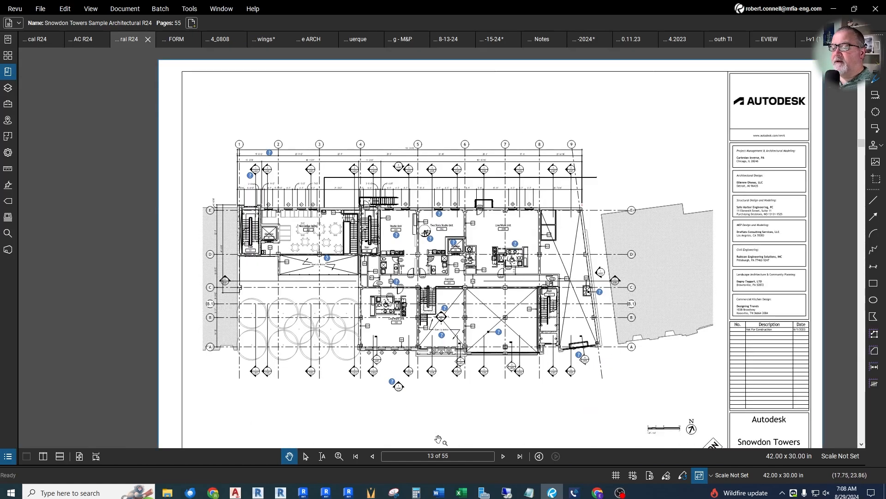
Go back to page 12 and examine the café, kitchen and outdoor dining areas on the floor below.
left_click(373, 456)
scroll(296, 266, "up", 3)
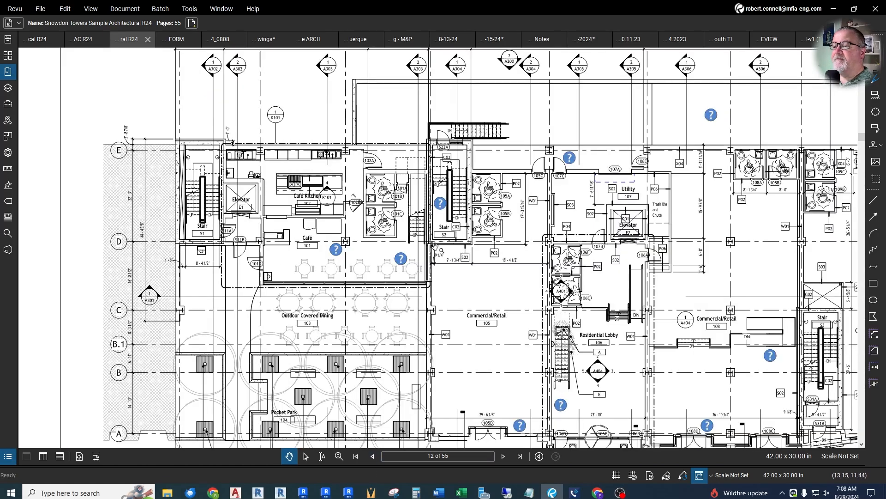
scroll(203, 197, "down", 3)
scroll(297, 202, "up", 4)
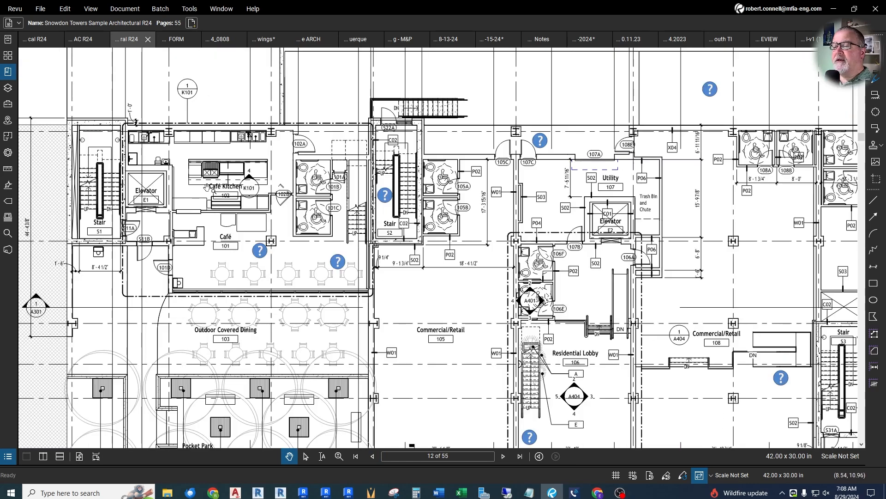
scroll(208, 188, "down", 2)
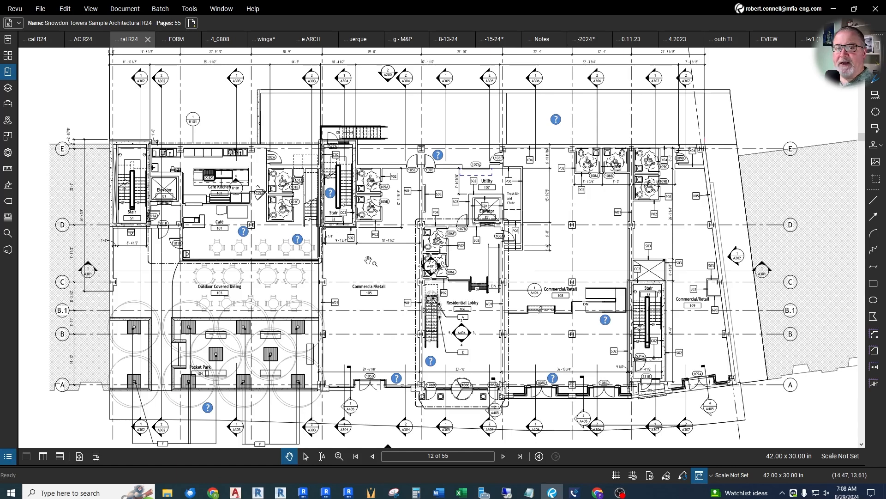
Return to page 13 and examine studio units 203 and 204, corridor 201 and Live/Work Unit 205.
left_click(503, 456)
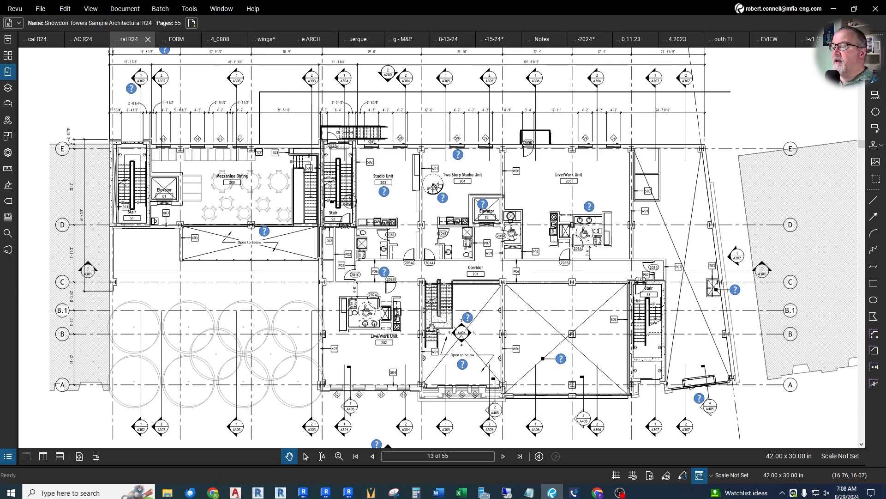
scroll(430, 329, "up", 3)
scroll(433, 281, "down", 2)
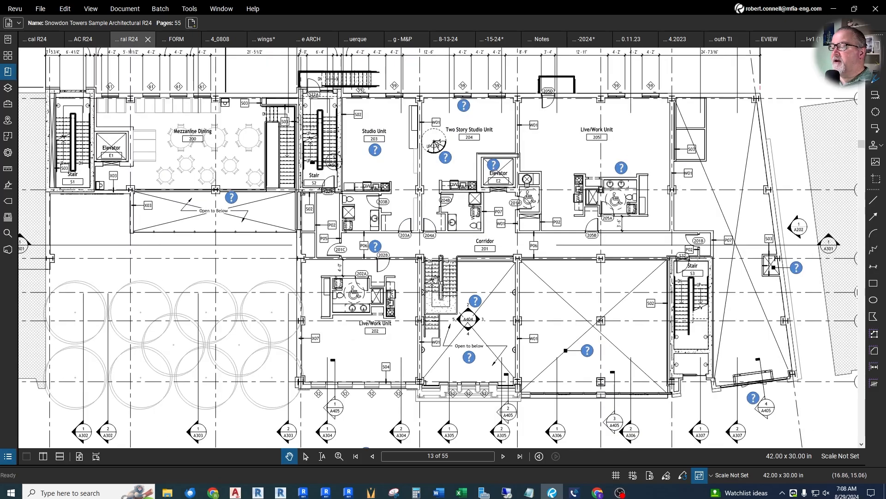
scroll(369, 134, "up", 1)
scroll(480, 130, "up", 2)
scroll(330, 207, "down", 3)
scroll(323, 199, "up", 3)
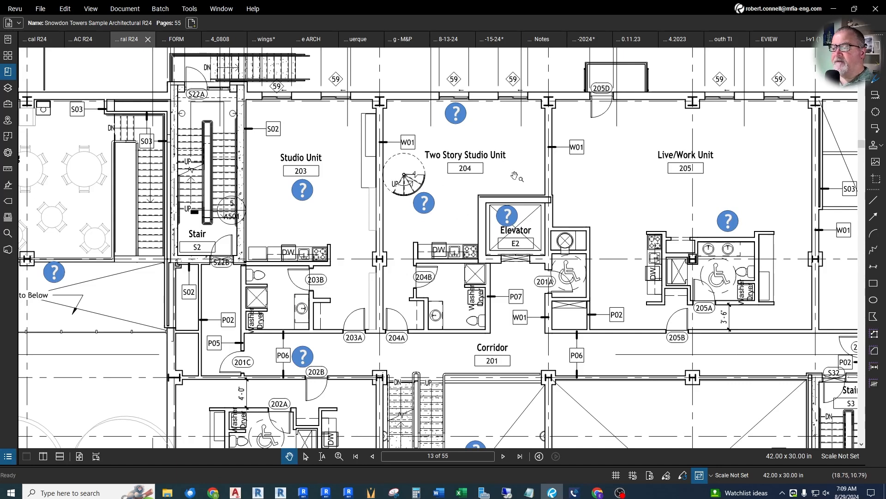
left_click_drag(517, 295, 426, 238)
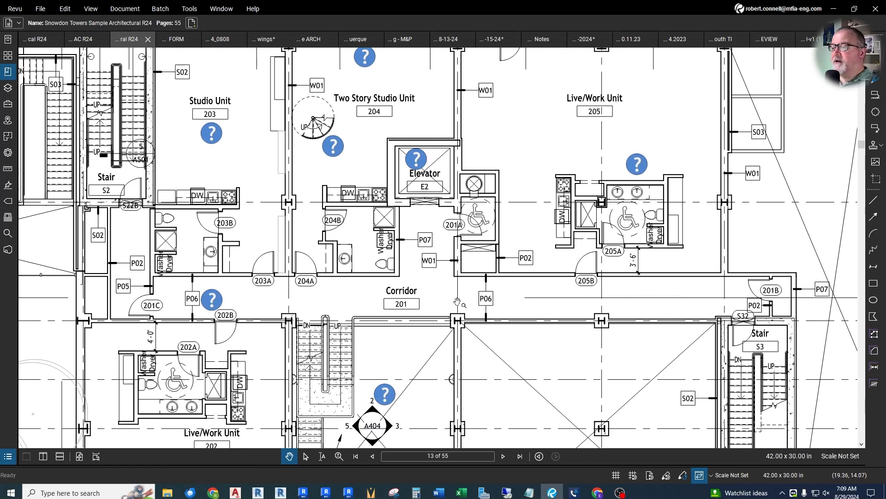
left_click_drag(539, 260, 402, 297)
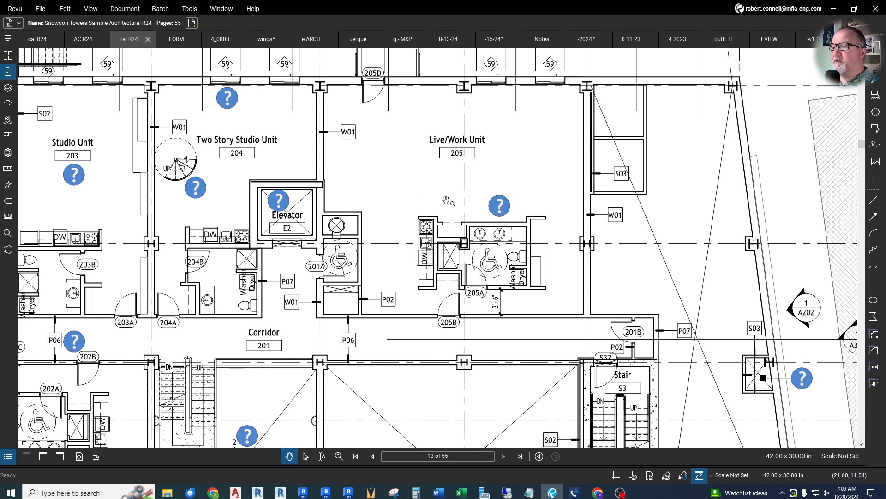
Examine the shaft near grid C, stair S3 and the open-to-below areas on the second floor plan.
scroll(446, 200, "down", 5)
scroll(635, 309, "up", 2)
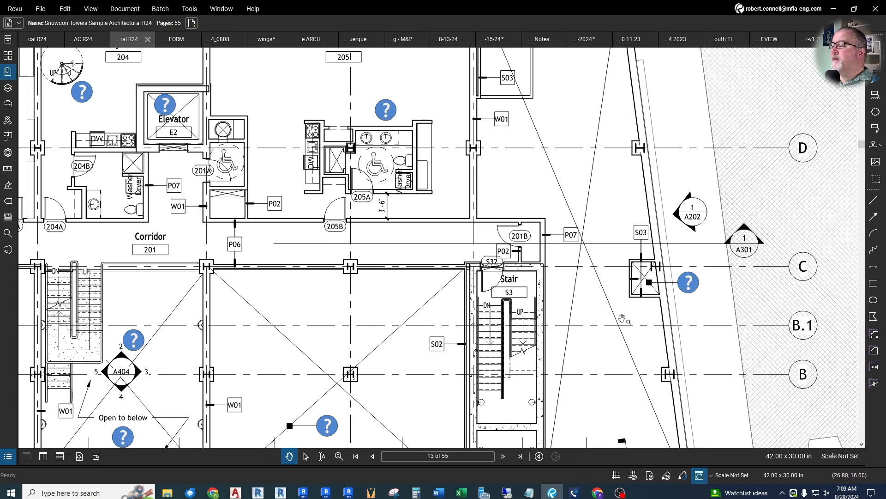
scroll(613, 88, "down", 2)
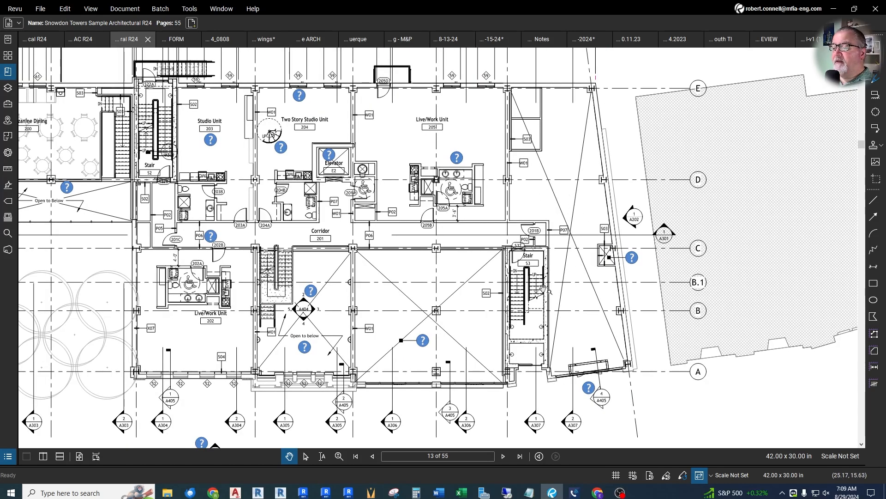
scroll(276, 351, "up", 3)
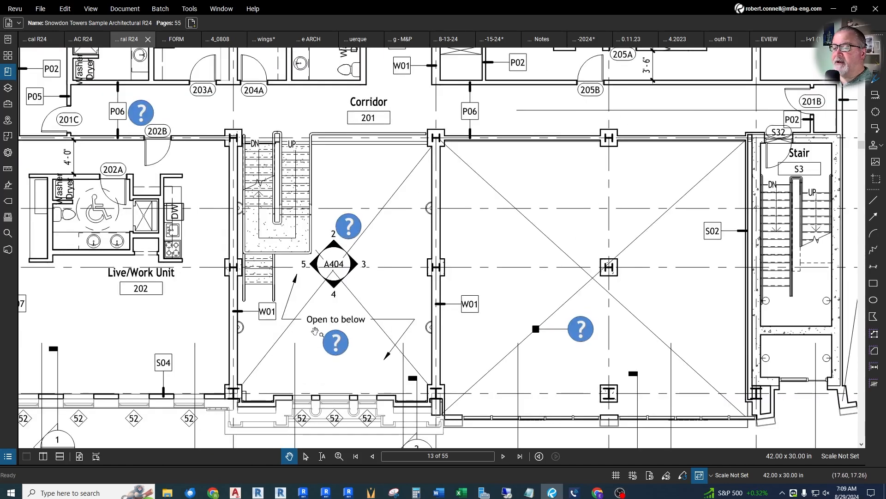
scroll(351, 324, "down", 2)
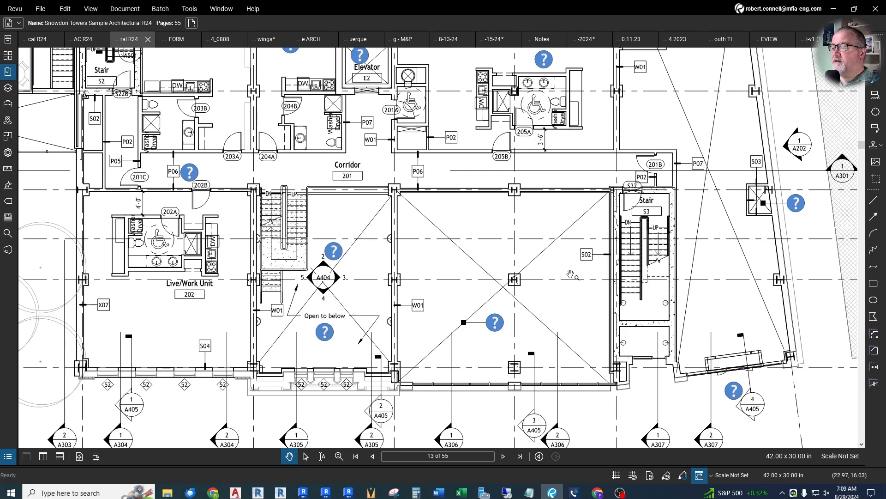
left_click_drag(477, 276, 437, 284)
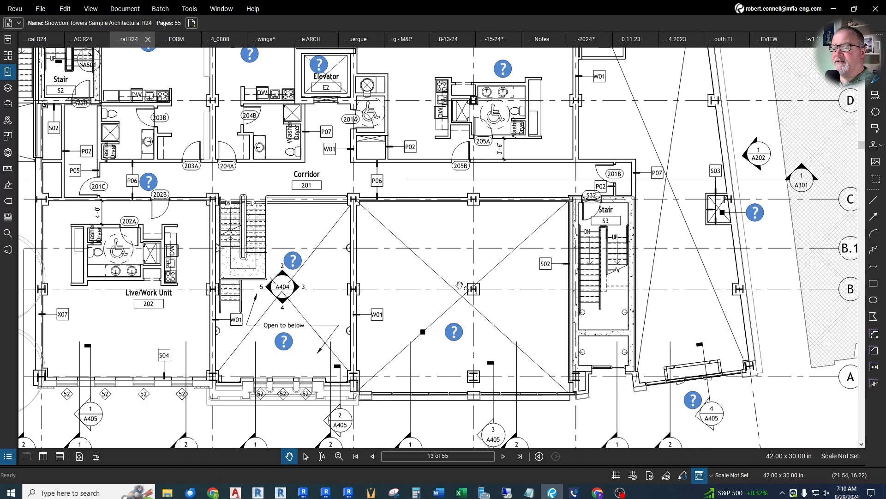
Examine Live/Work Unit 202 and its surroundings beside the lobby opening on the second floor plan.
scroll(392, 302, "down", 2)
scroll(507, 318, "down", 1)
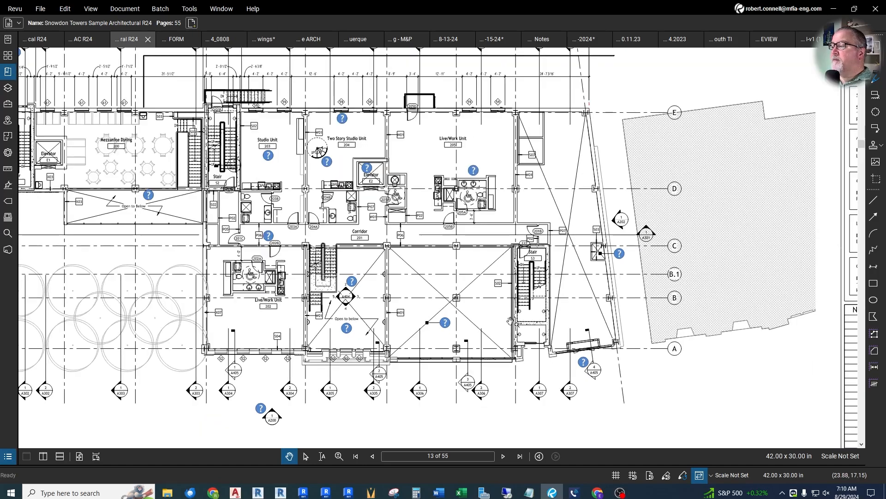
scroll(178, 314, "up", 5)
scroll(227, 264, "down", 2)
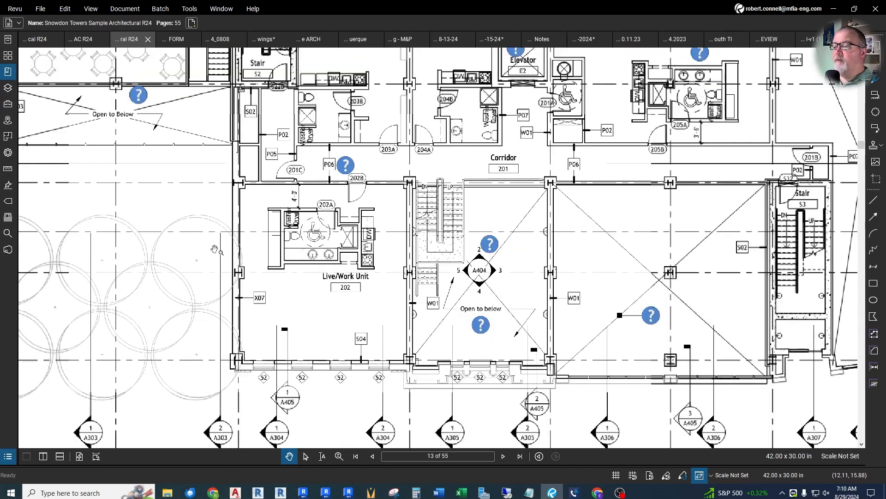
scroll(296, 251, "up", 4)
scroll(295, 250, "down", 4)
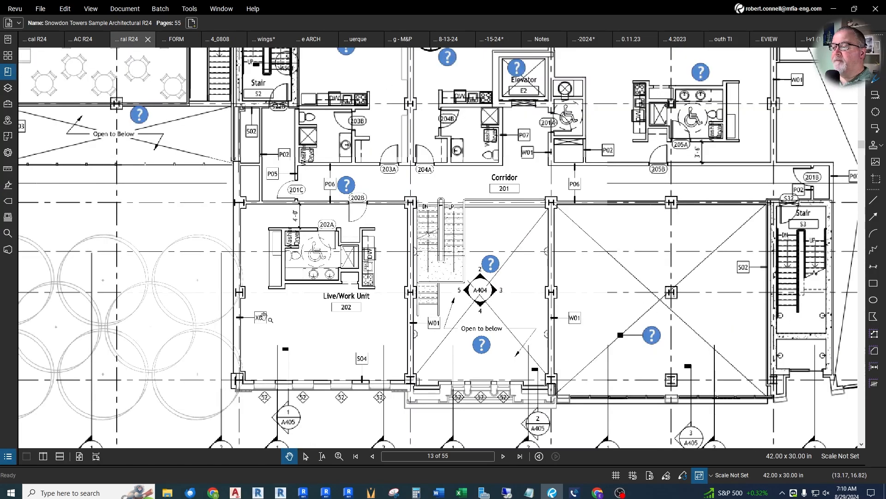
scroll(399, 240, "up", 2)
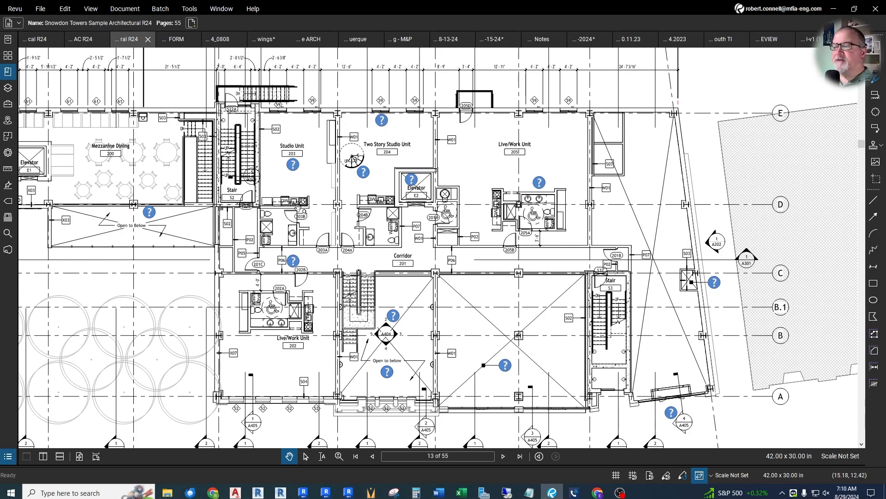
Check the third-floor layout on page 14, then return to page 13 and inspect the units along corridor 201.
left_click(503, 457)
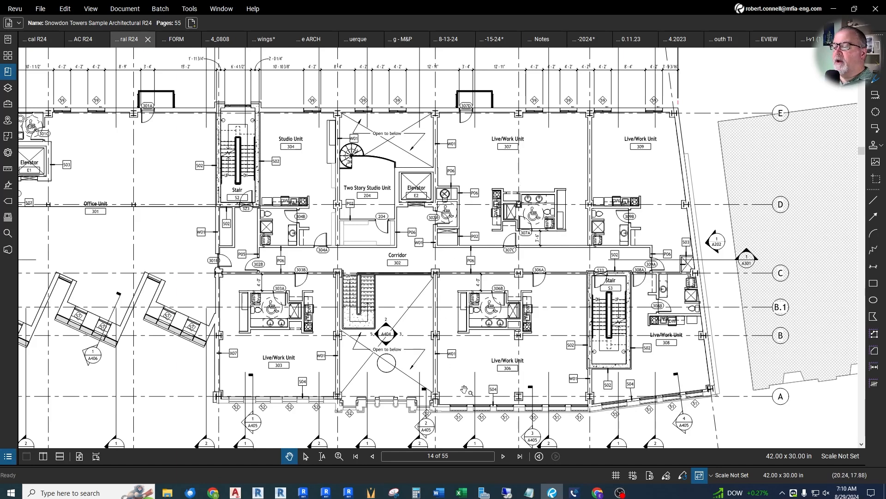
left_click(373, 457)
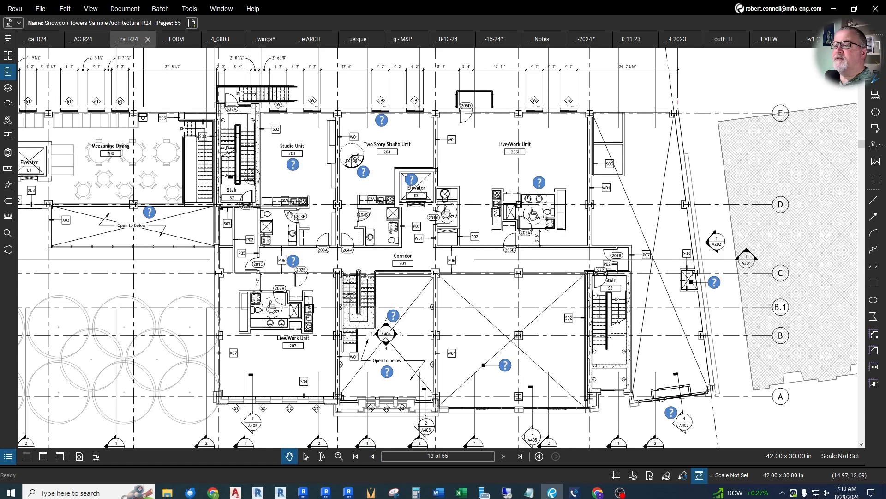
scroll(290, 201, "up", 2)
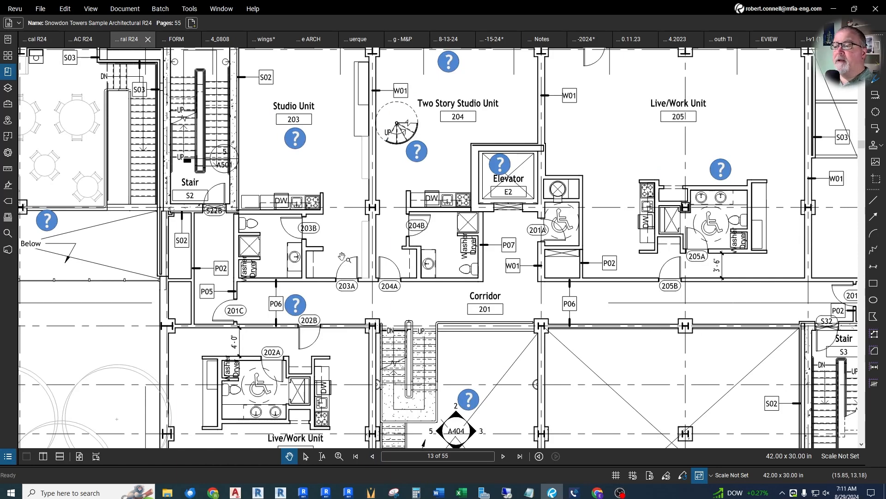
scroll(339, 226, "down", 1)
scroll(339, 226, "down", 1)
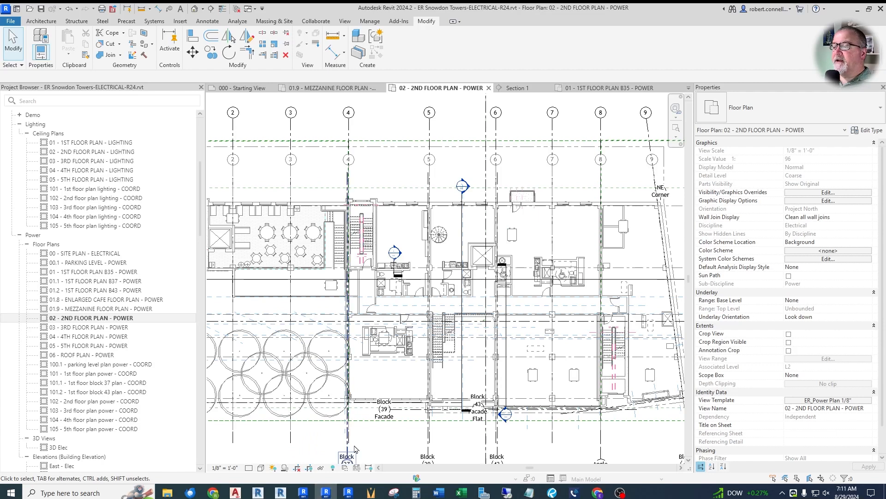
Switch back to Revit and open Section 1 from its section mark beside grid 1 on the second floor power plan.
scroll(235, 243, "down", 3)
scroll(236, 243, "up", 2)
scroll(245, 247, "up", 1)
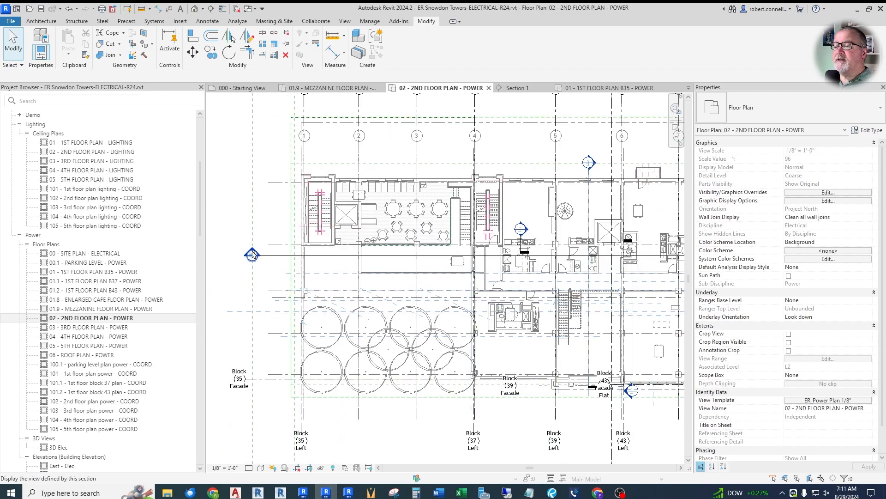
double_click(252, 254)
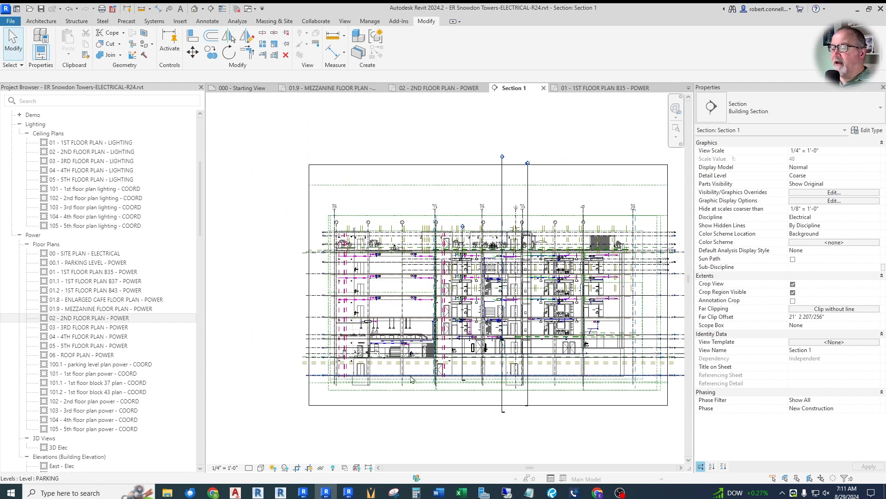
Examine the L1, M1 and L2 levels, the Brownsville Café wall and the adjoining mezzanine in Section 1.
scroll(334, 343, "down", 1)
scroll(344, 356, "up", 10)
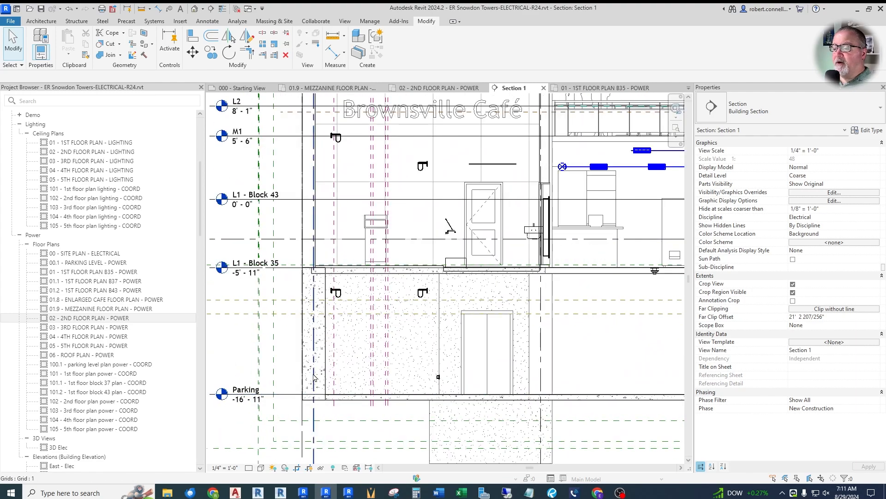
scroll(321, 388, "down", 3)
scroll(286, 303, "up", 3)
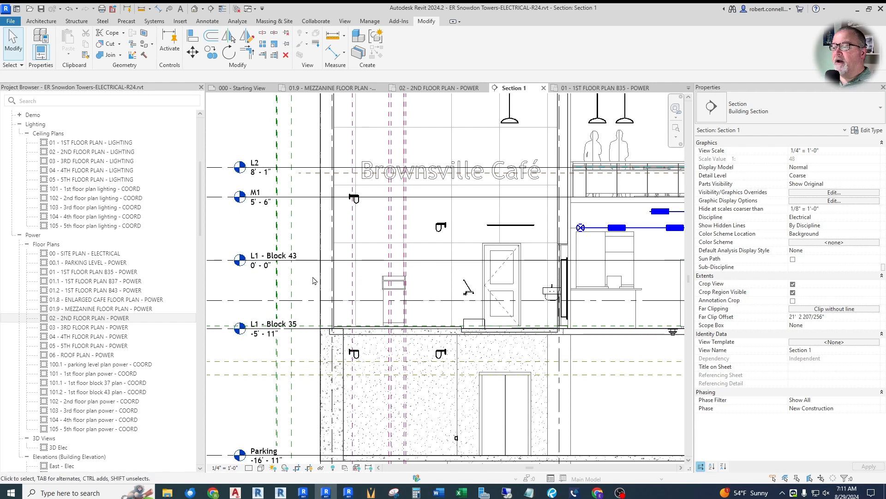
scroll(313, 280, "down", 2)
scroll(253, 226, "up", 3)
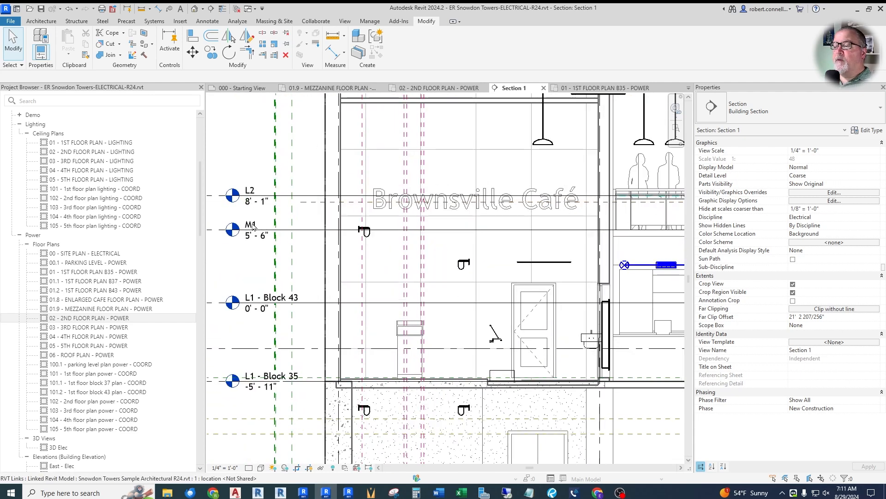
scroll(253, 226, "down", 3)
scroll(529, 219, "up", 4)
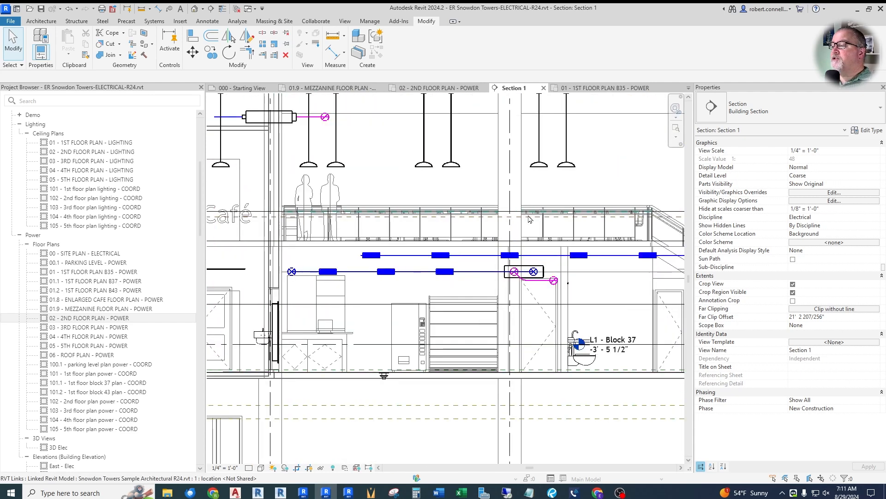
scroll(530, 219, "down", 3)
scroll(398, 252, "up", 2)
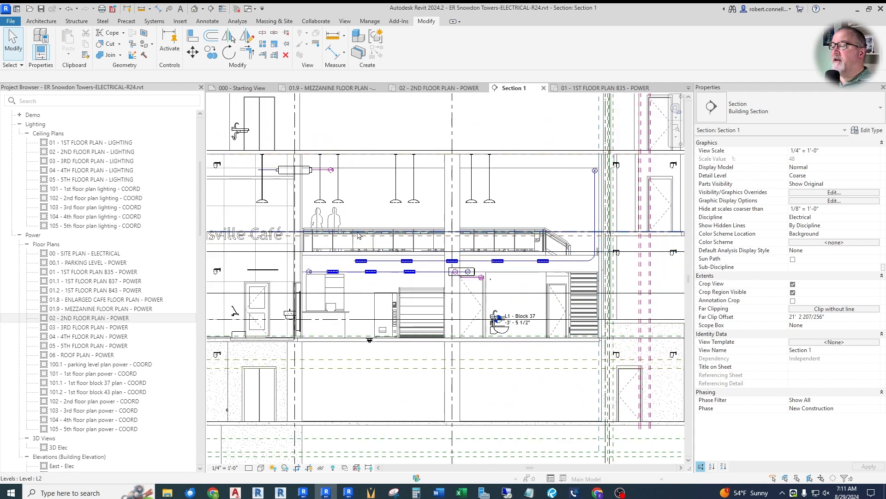
scroll(328, 250, "down", 4)
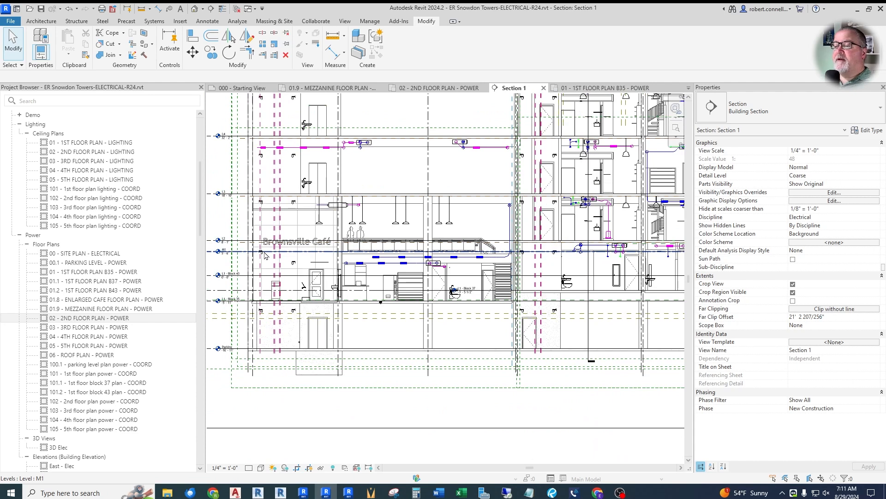
scroll(221, 245, "up", 5)
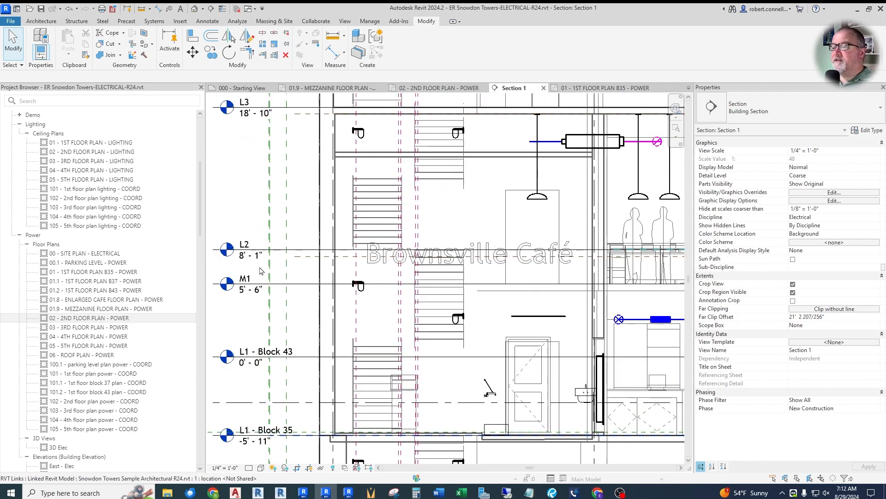
scroll(630, 252, "up", 2)
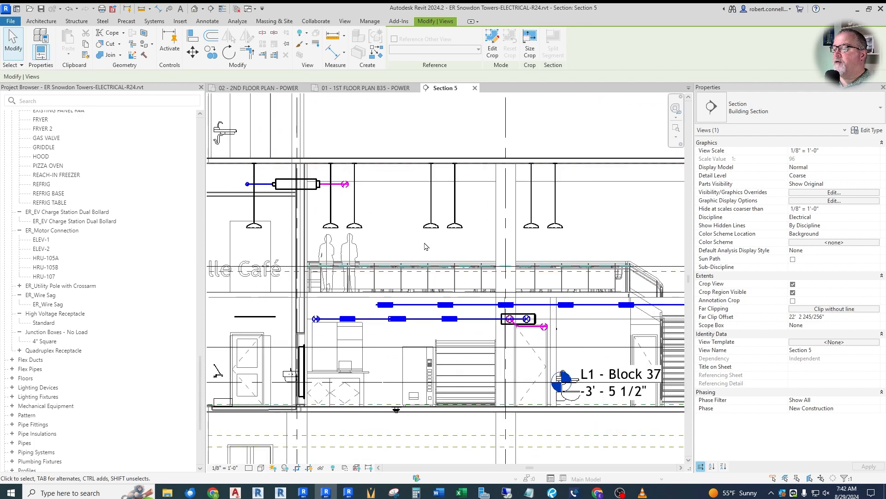
Compare the L2 and M1 level lines with the mezzanine floor beside the café in Section 5.
scroll(372, 245, "down", 3)
scroll(301, 259, "down", 2)
scroll(301, 259, "up", 4)
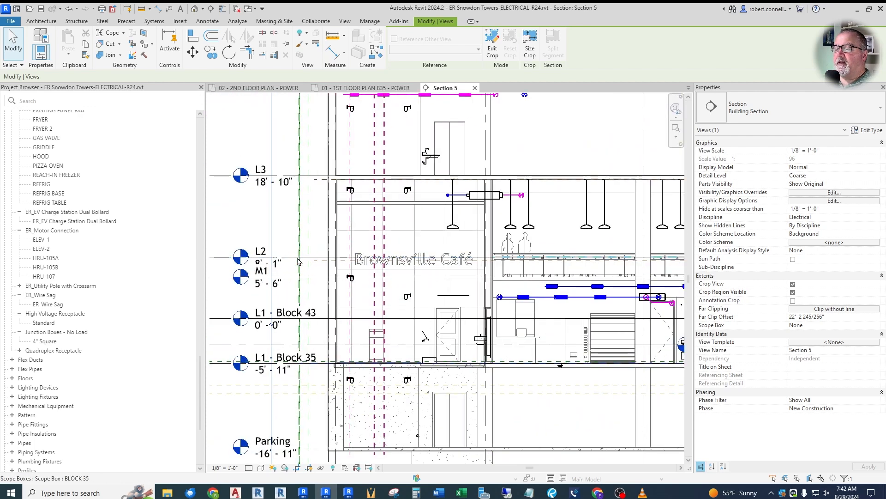
scroll(301, 260, "down", 1)
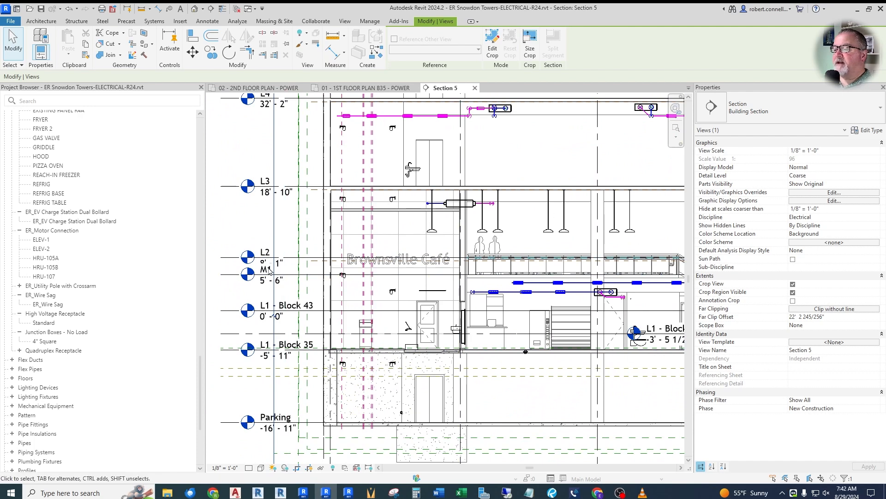
scroll(277, 272, "down", 2)
scroll(411, 269, "up", 5)
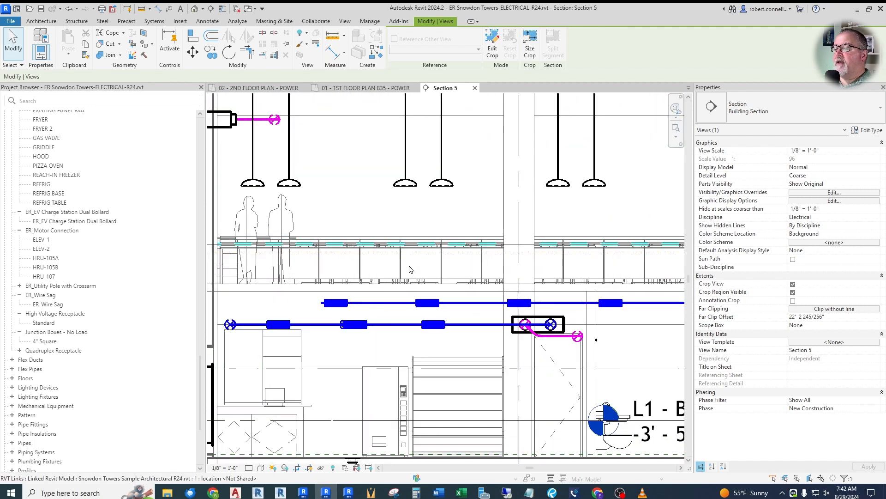
Inspect the mezzanine railing, the pendant lights above it and the ductwork below it in Section 5.
scroll(411, 270, "down", 2)
scroll(438, 272, "up", 2)
scroll(511, 278, "down", 1)
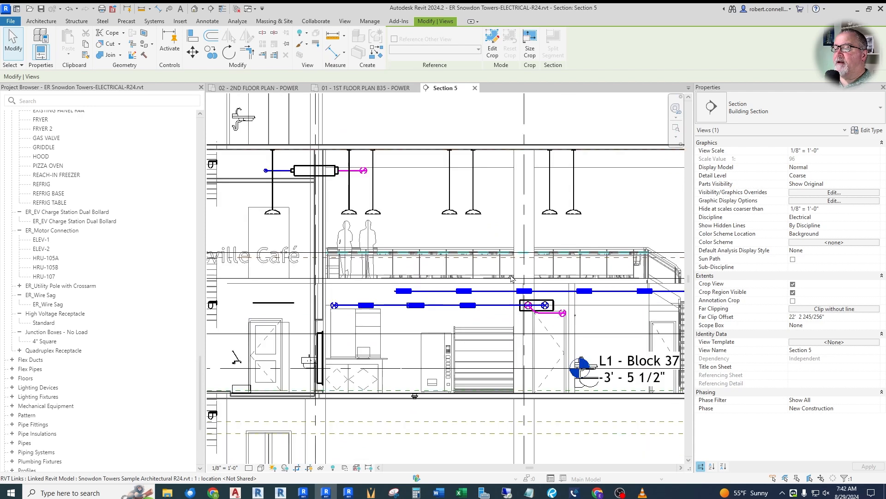
scroll(431, 266, "up", 2)
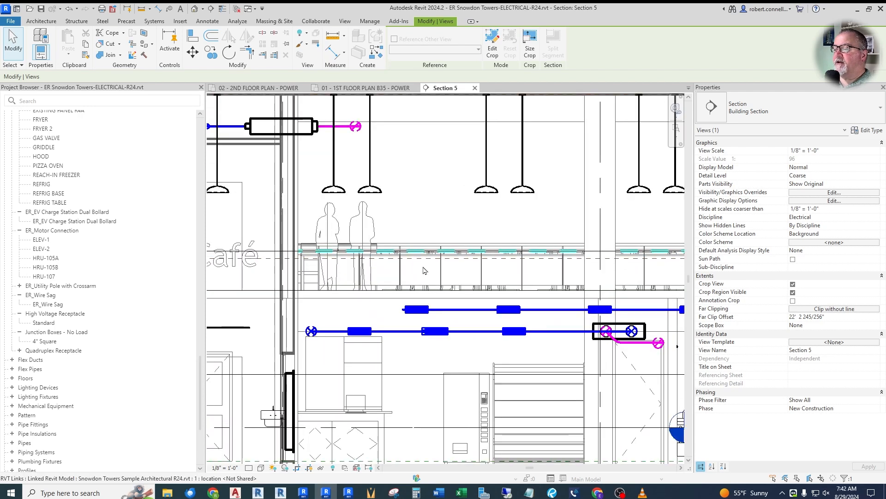
scroll(430, 268, "down", 2)
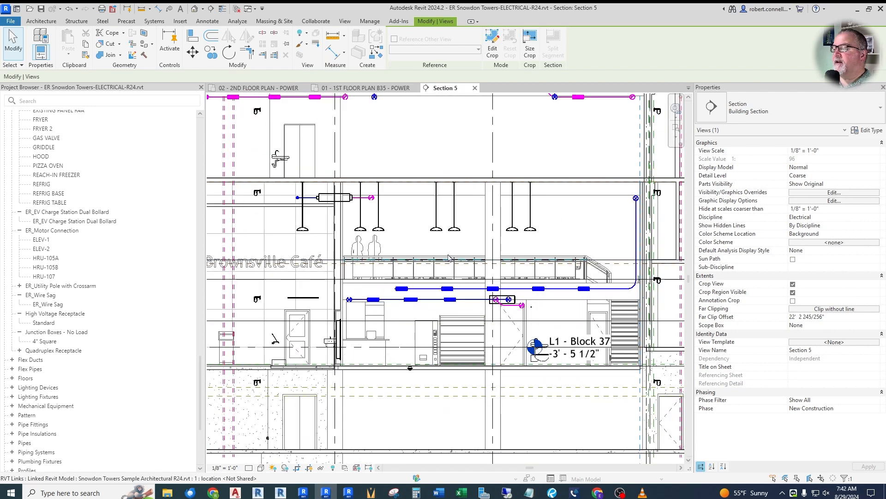
scroll(444, 258, "up", 2)
scroll(416, 261, "down", 1)
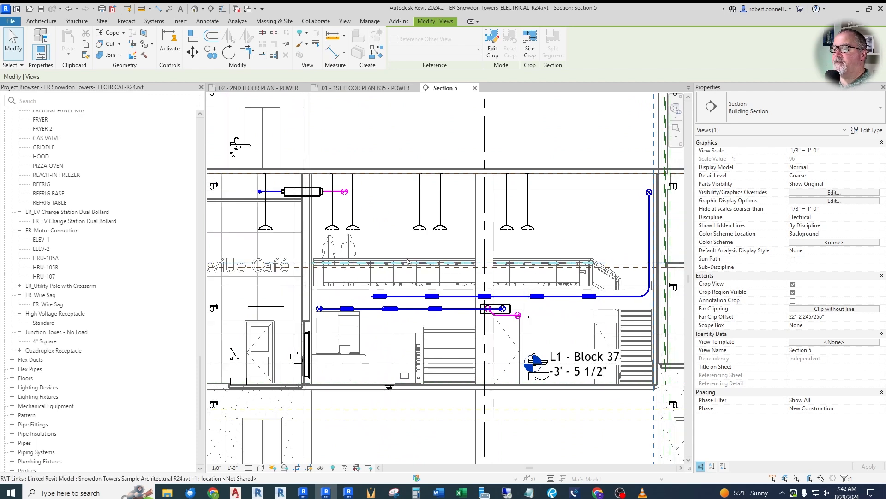
scroll(328, 258, "up", 2)
scroll(360, 254, "down", 1)
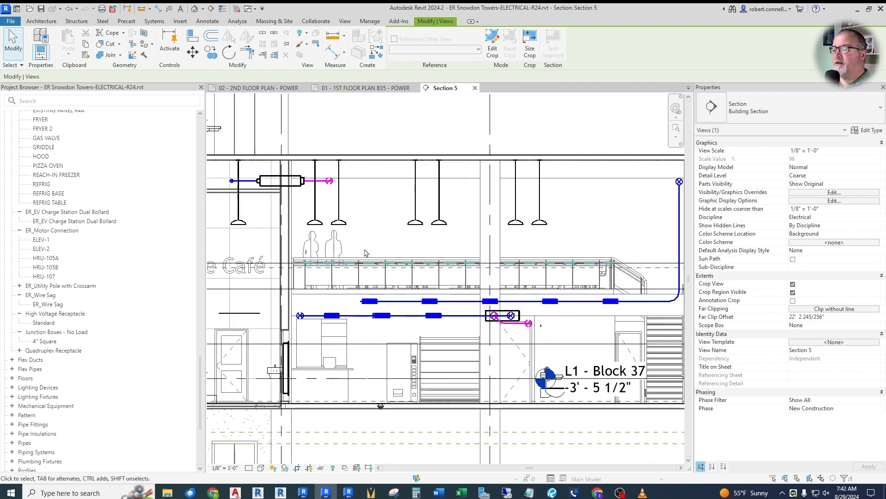
scroll(332, 248, "down", 1)
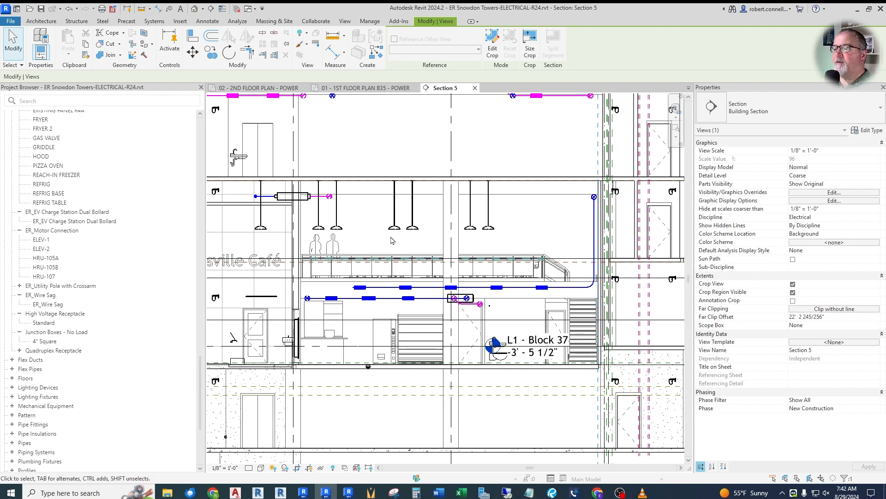
scroll(496, 247, "up", 3)
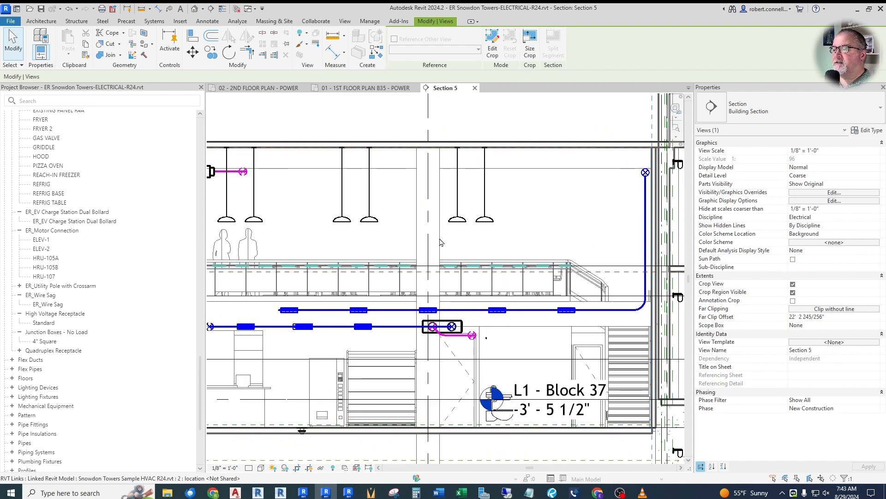
scroll(490, 250, "down", 1)
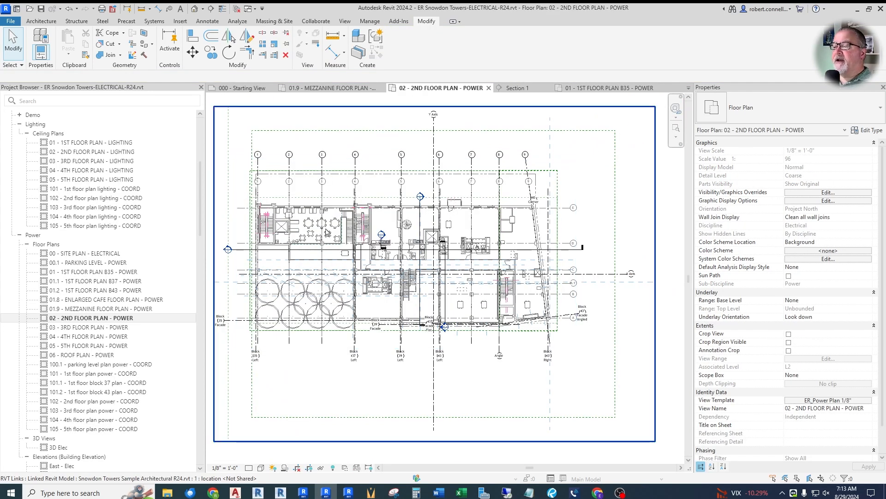
Inspect the doubled grid bubbles above the second floor power plan and select host grid 3.
scroll(317, 203, "up", 5)
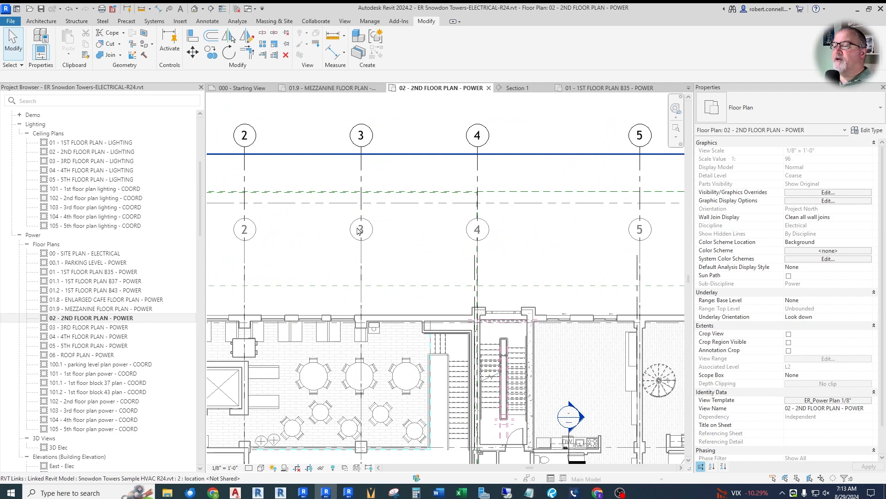
scroll(335, 229, "down", 1)
scroll(346, 229, "up", 2)
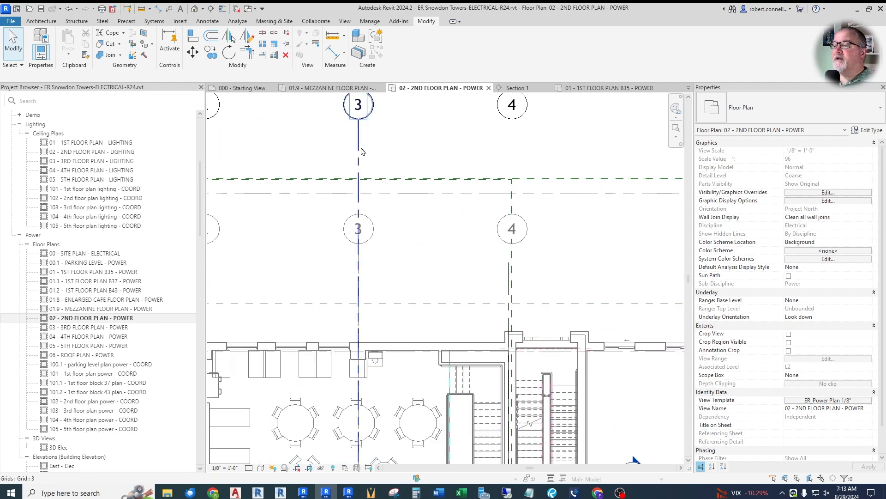
left_click(370, 113)
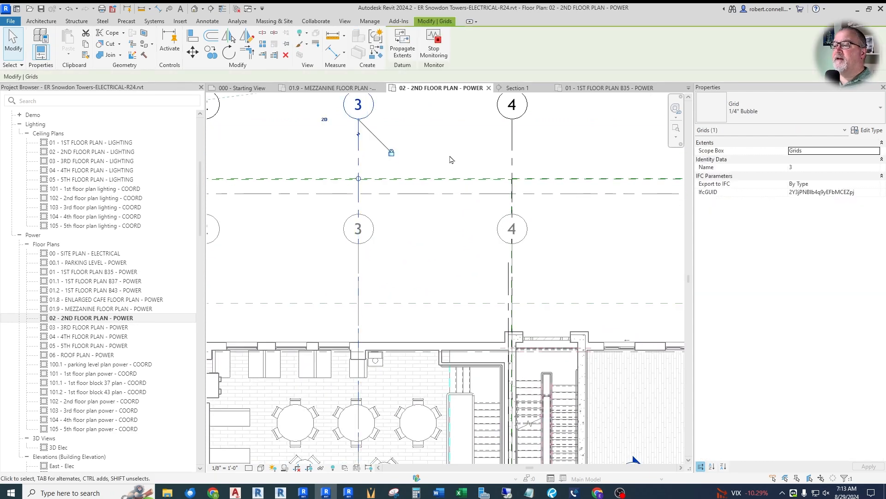
scroll(369, 122, "down", 2)
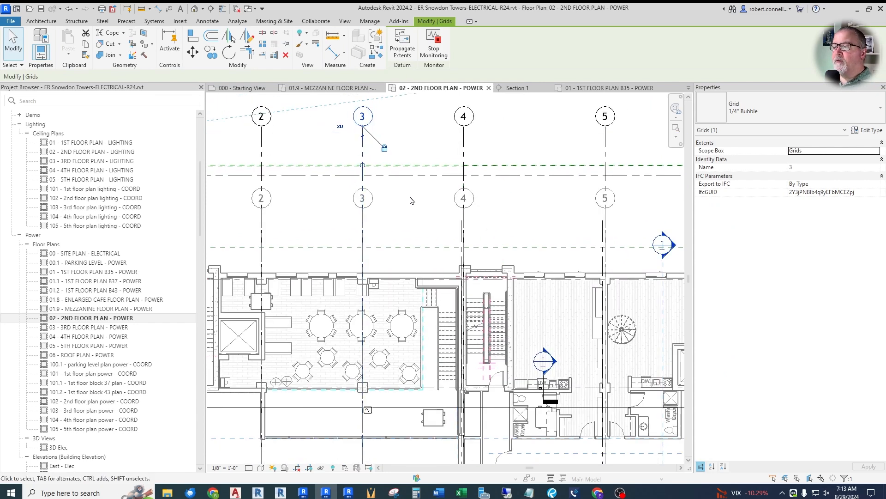
scroll(344, 143, "down", 5)
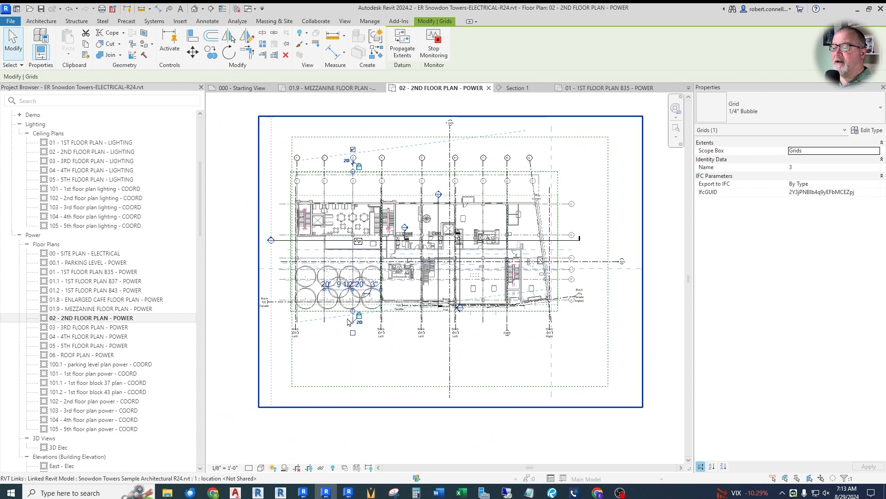
Try the bubble at grid 3's lower end, hide it again and deselect the grid.
scroll(359, 327, "up", 4)
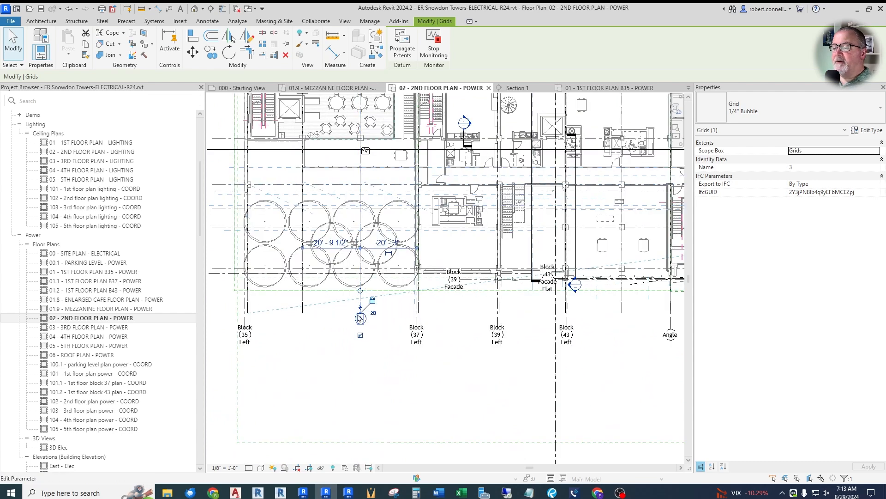
scroll(360, 328, "up", 2)
left_click(363, 356)
scroll(353, 355, "down", 3)
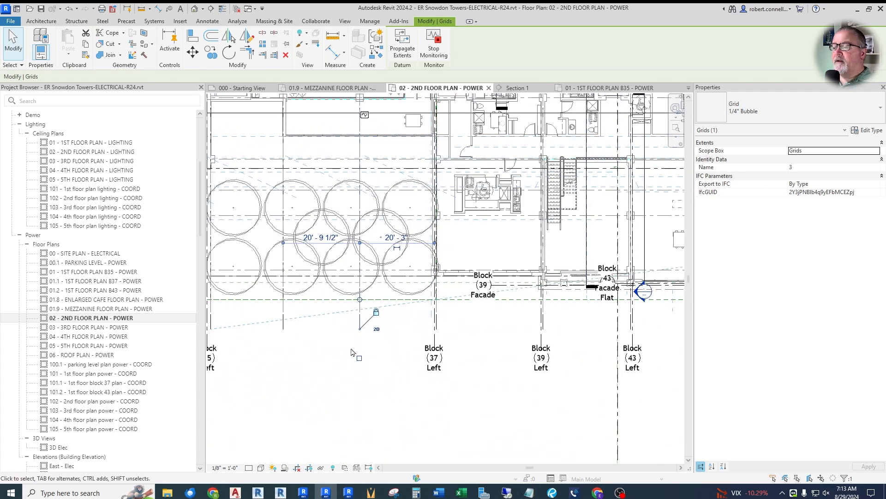
scroll(365, 139, "down", 3)
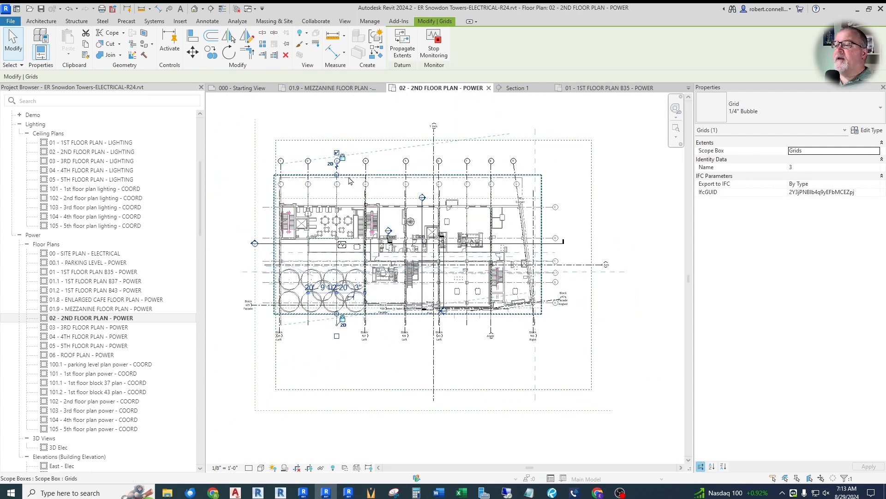
scroll(359, 172, "up", 5)
left_click(427, 199)
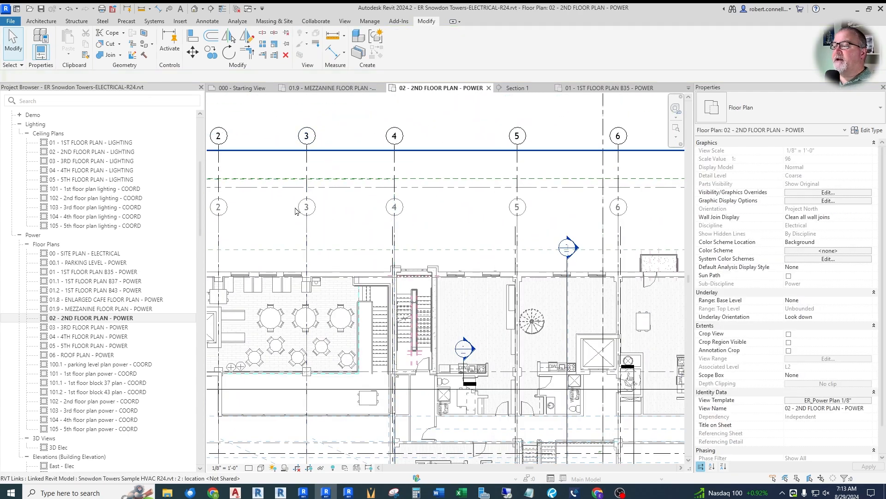
Compare the two rows of bubbles along grids 2 to 9 on the second floor power plan.
scroll(296, 208, "down", 2)
scroll(362, 209, "up", 2)
scroll(304, 206, "down", 3)
scroll(333, 208, "up", 1)
scroll(334, 211, "up", 1)
scroll(328, 213, "down", 3)
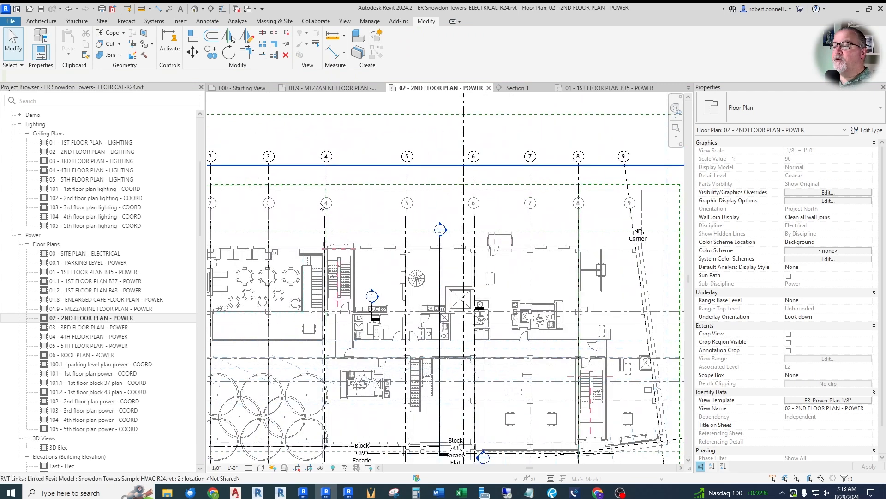
scroll(361, 206, "down", 1)
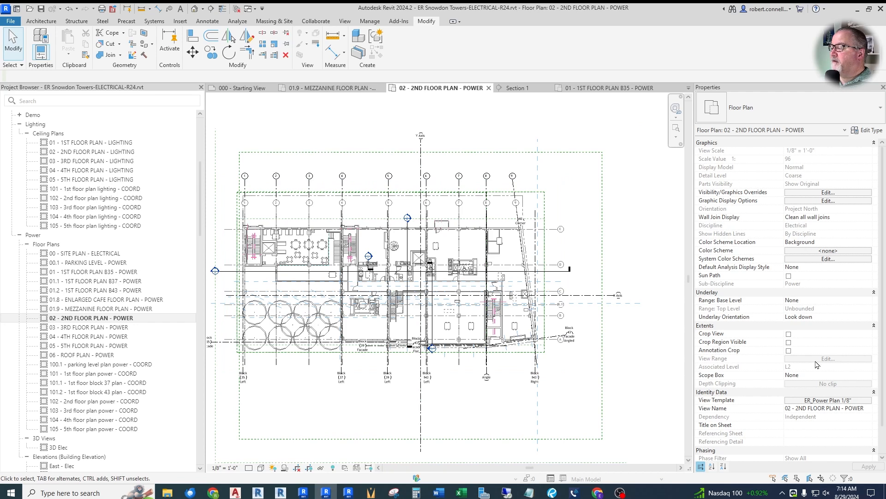
Check the Grids visibility in the ER_Power Plan 1/8" view template, among the architectural link's custom annotation categories.
left_click(808, 405)
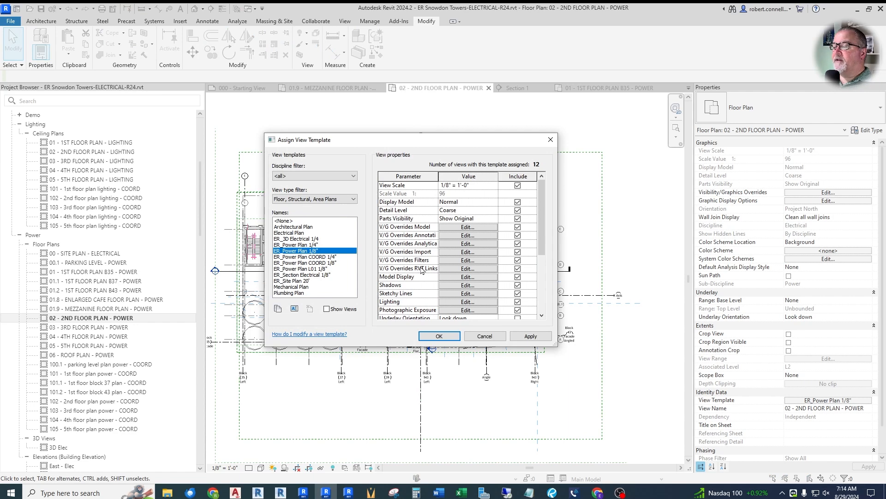
left_click(461, 270)
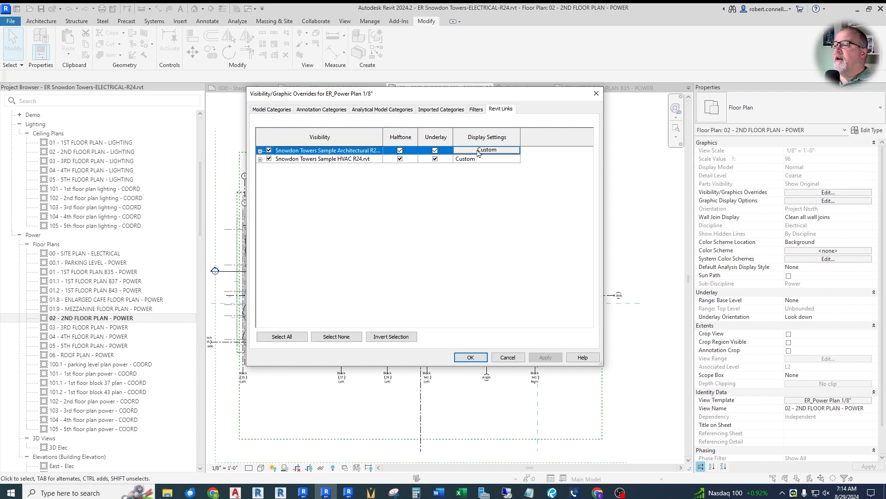
left_click(478, 150)
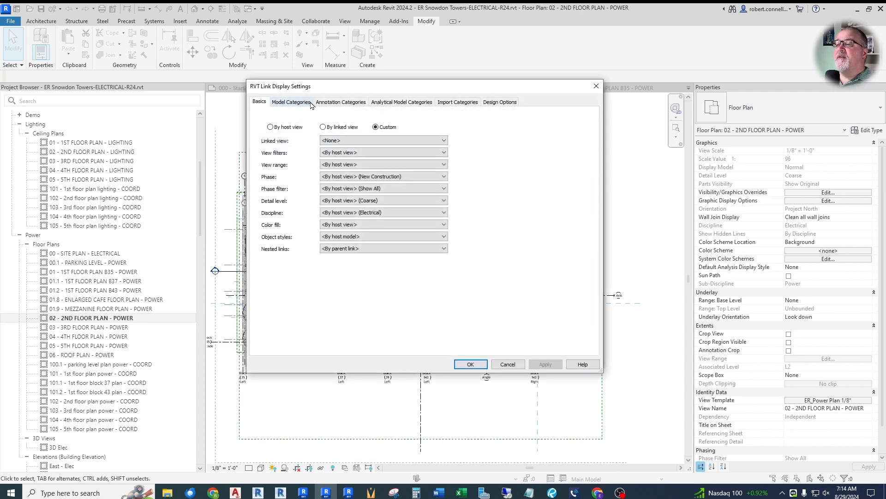
left_click(331, 104)
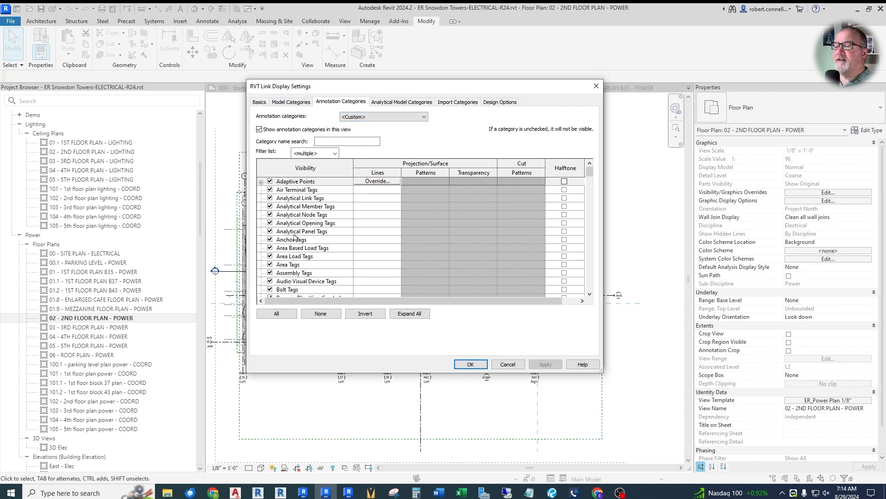
scroll(294, 237, "down", 10)
scroll(294, 243, "down", 8)
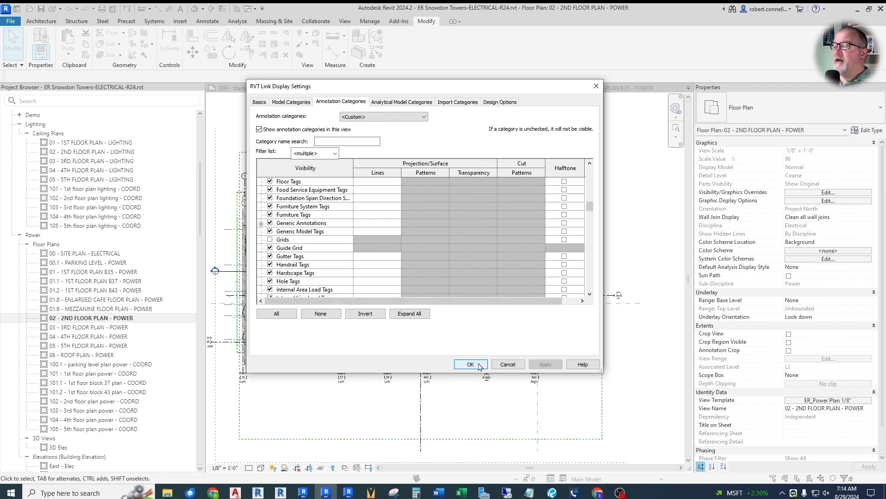
Confirm the architectural link's display settings and set the HVAC link's annotation categories to Custom.
left_click(471, 365)
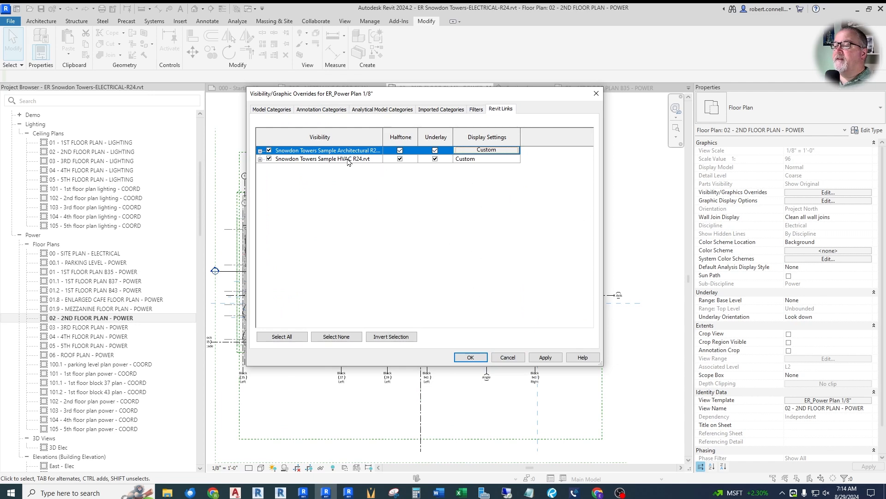
left_click(474, 160)
left_click(474, 160)
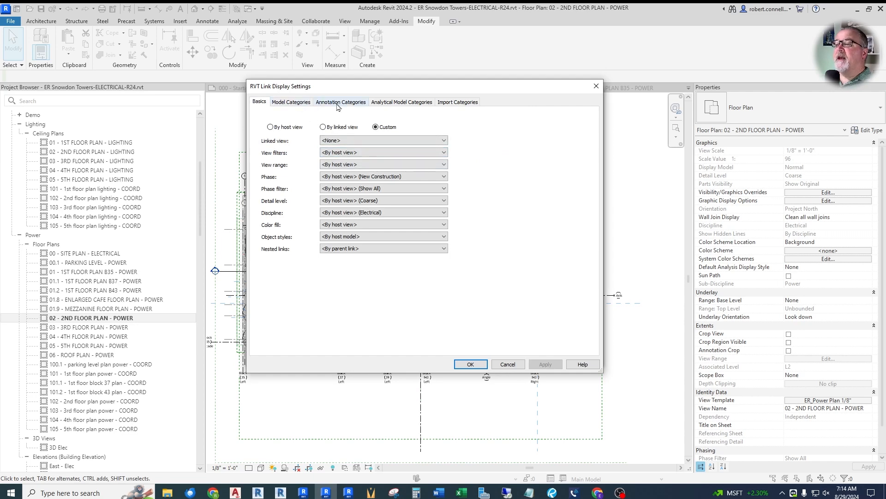
left_click(340, 102)
left_click(422, 117)
left_click(366, 131)
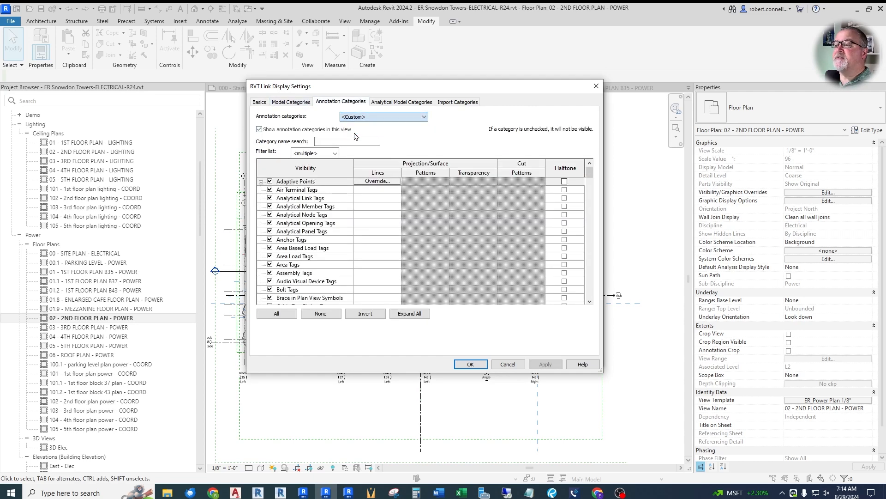
Turn off Grids in the HVAC link's annotation categories and apply the changes to the ER_Power Plan 1/8" view template.
scroll(300, 260, "down", 7)
scroll(299, 260, "down", 10)
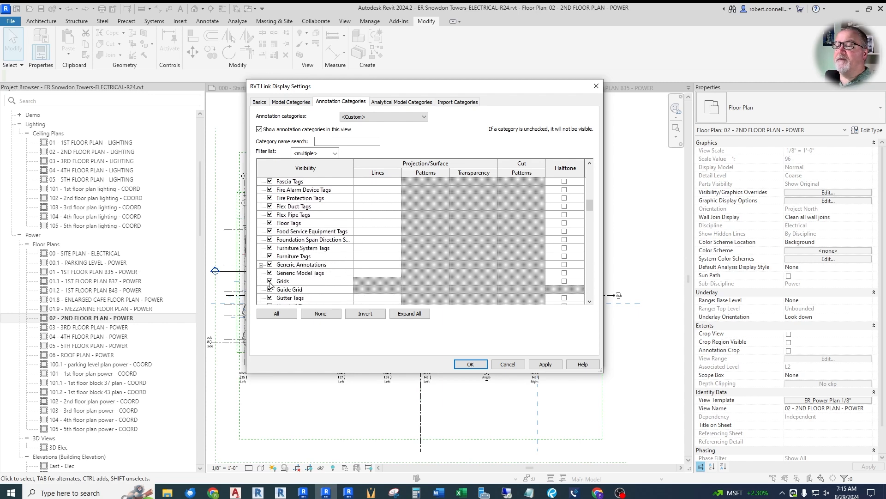
left_click(271, 282)
left_click(471, 364)
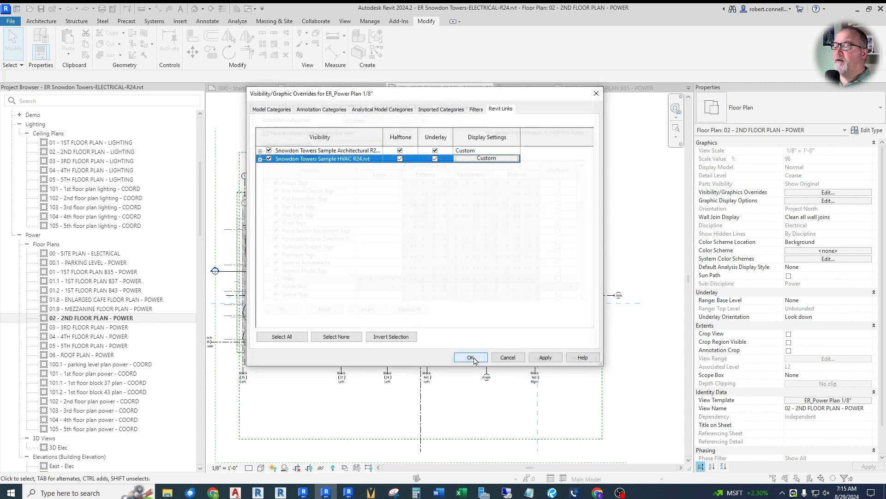
left_click(470, 357)
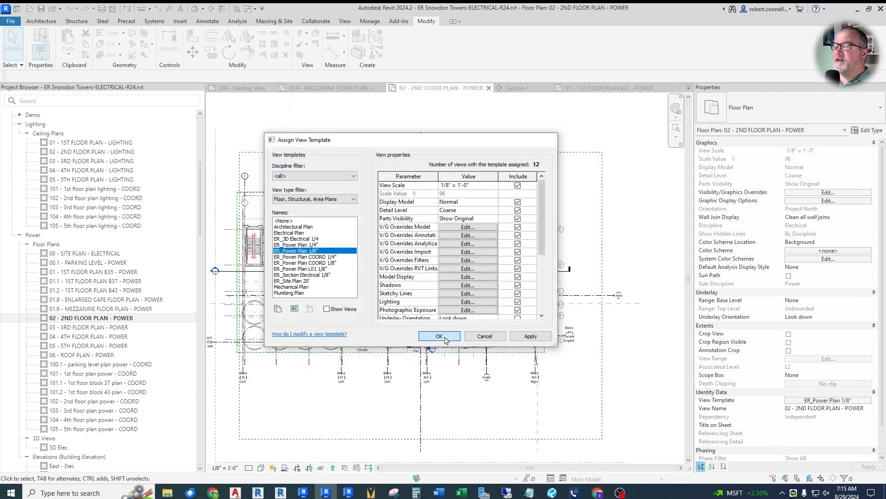
left_click(439, 336)
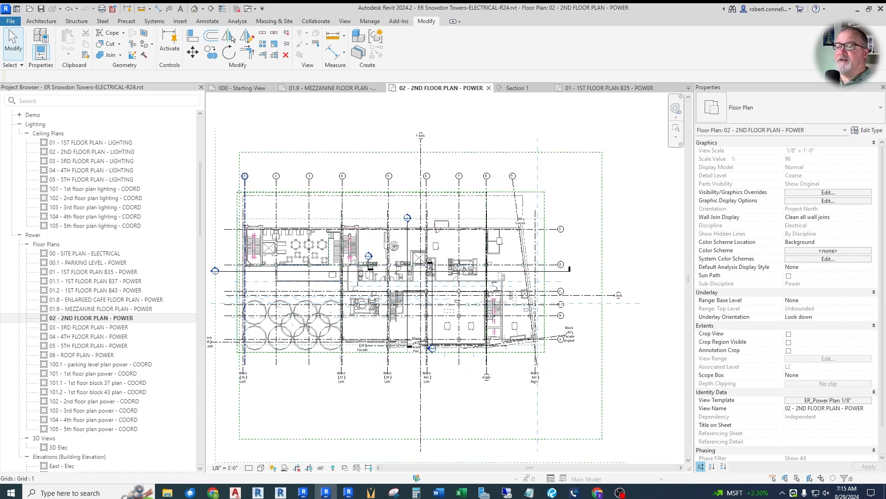
Place room tags on Stair S1, Elevator E1 and Mezzanine Dining 200 in the second floor power plan.
scroll(270, 257, "up", 5)
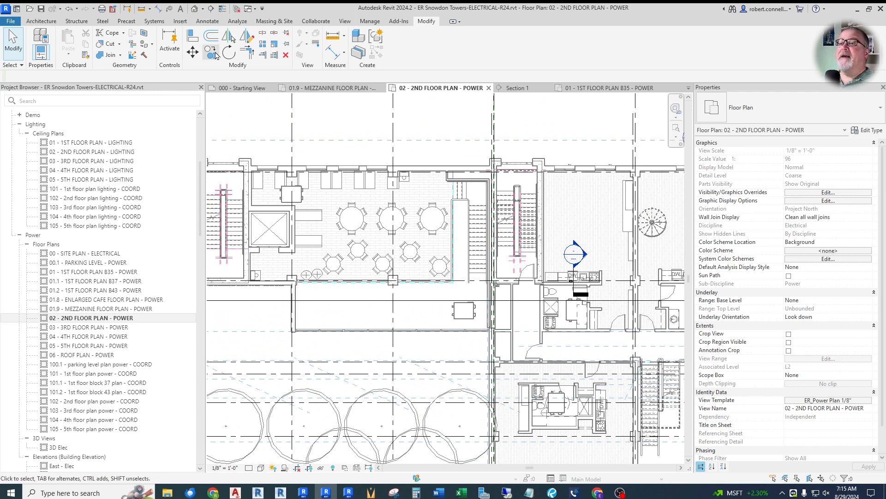
left_click(209, 21)
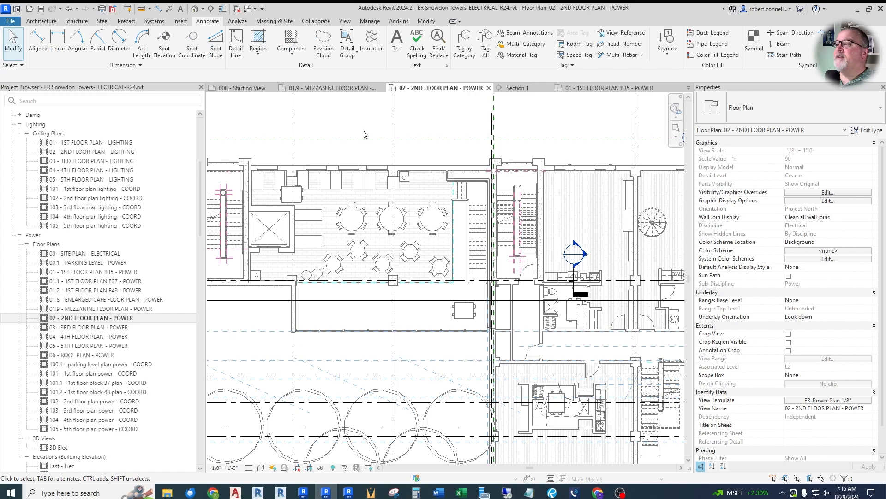
left_click(575, 44)
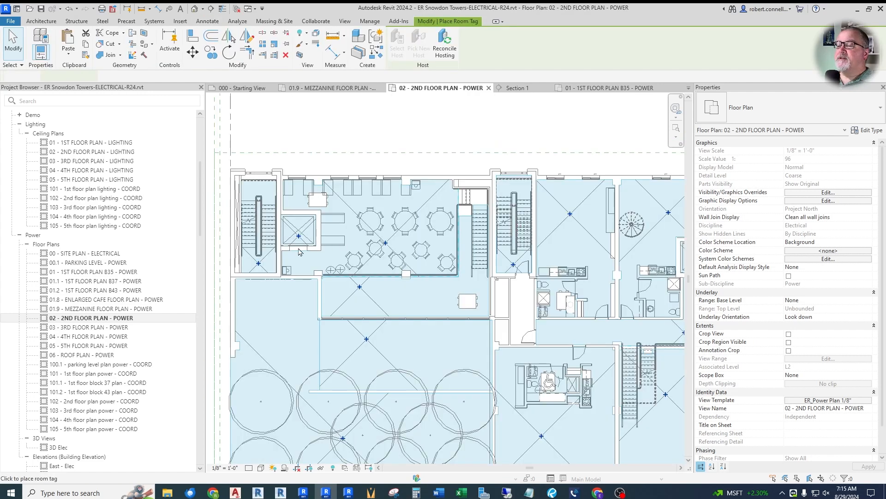
scroll(298, 252, "up", 2)
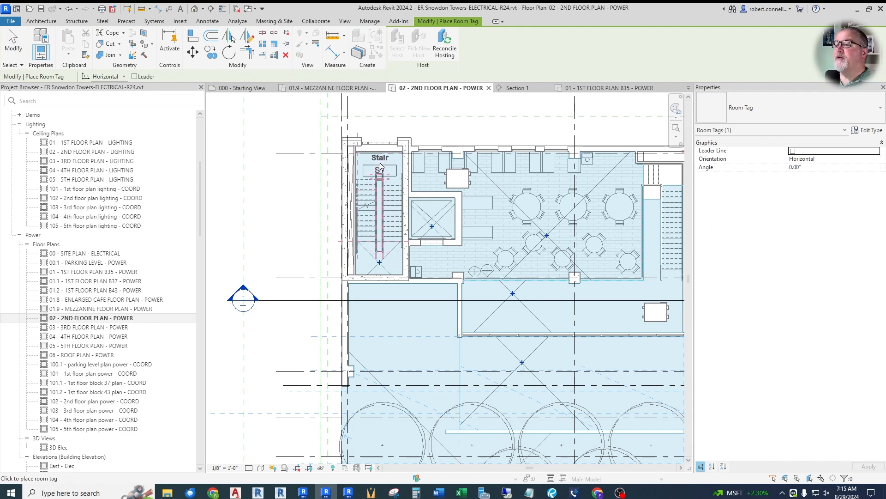
left_click(381, 166)
left_click(403, 212)
scroll(294, 215, "down", 2)
scroll(488, 228, "up", 1)
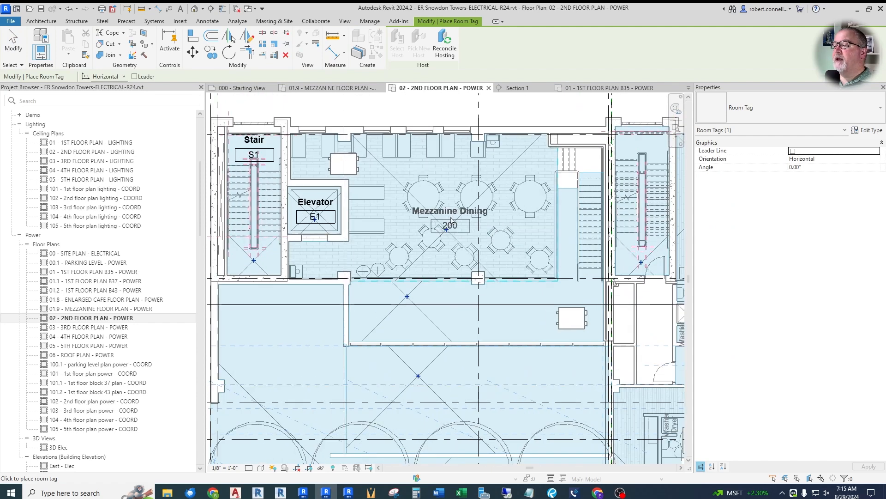
left_click(444, 220)
Tag the Café 101, Outdoor Covered Dining 103 and Pocket Park 104 rooms below Mezzanine Dining.
scroll(400, 207, "down", 2)
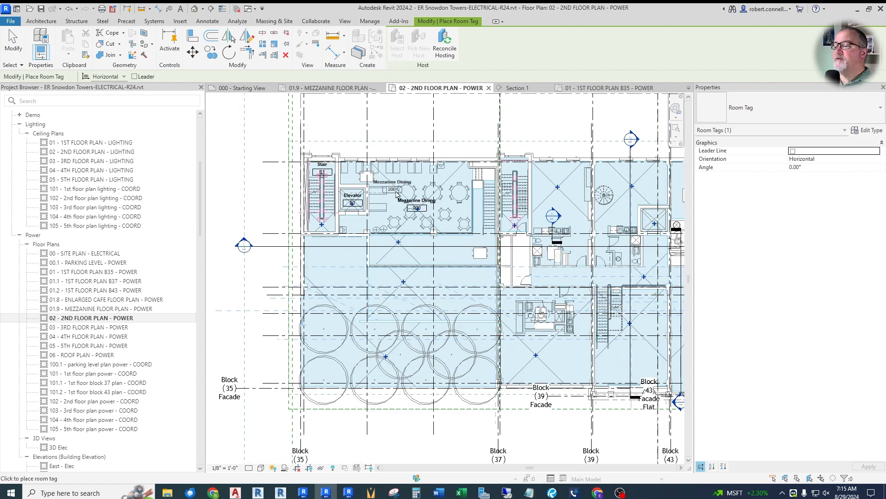
scroll(425, 244, "up", 1)
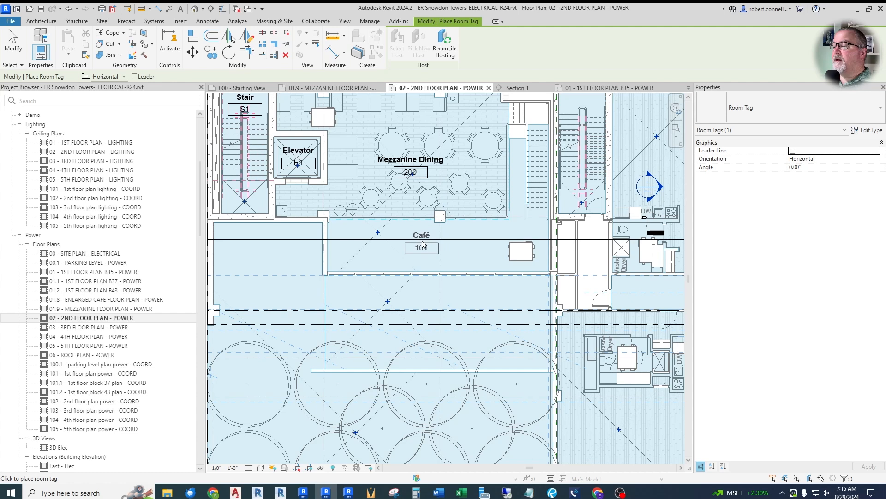
scroll(381, 238, "down", 1)
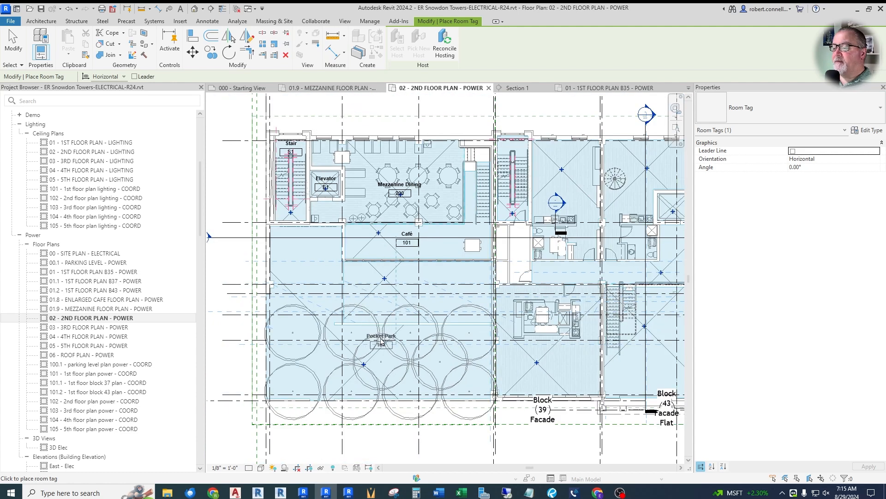
left_click(385, 301)
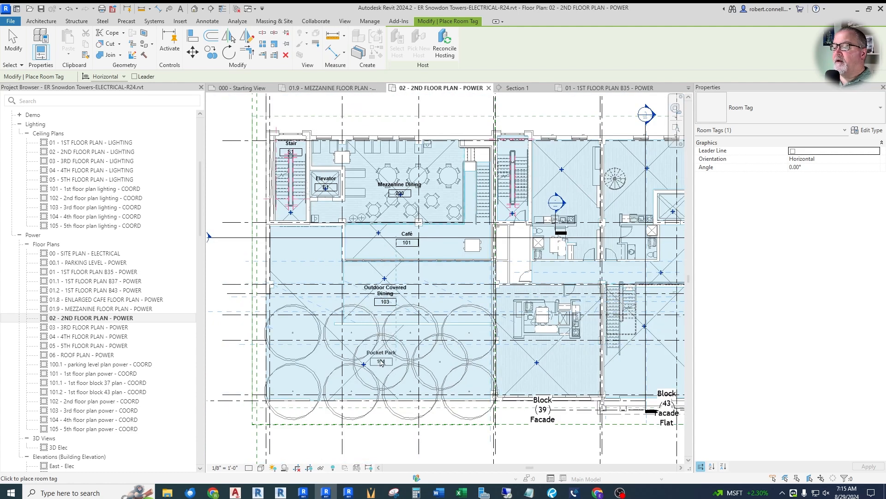
scroll(275, 289, "down", 2)
scroll(415, 233, "up", 3)
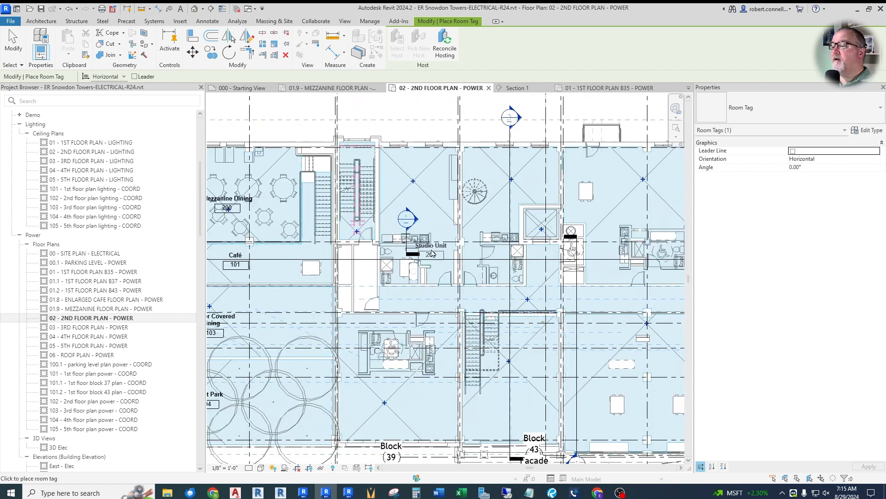
Tag Stair S2, Studio Unit 203 and Two Story Studio Unit 204 in the middle of the plan.
left_click(359, 231)
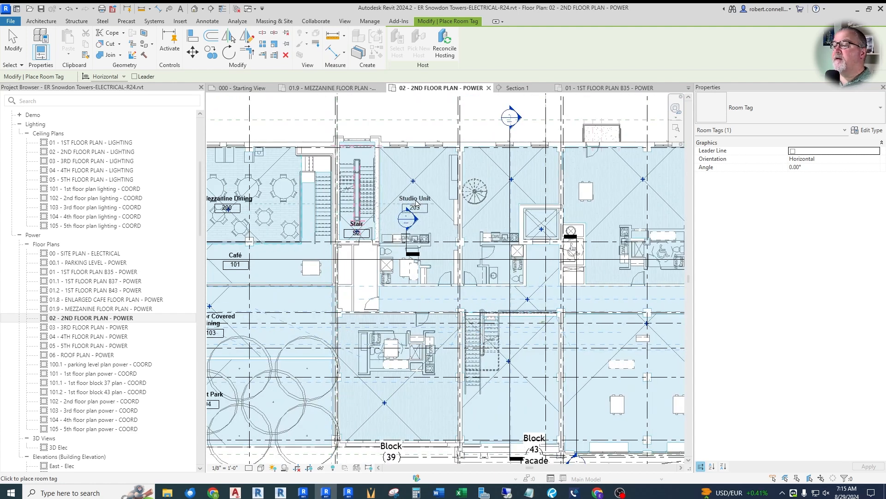
left_click(415, 194)
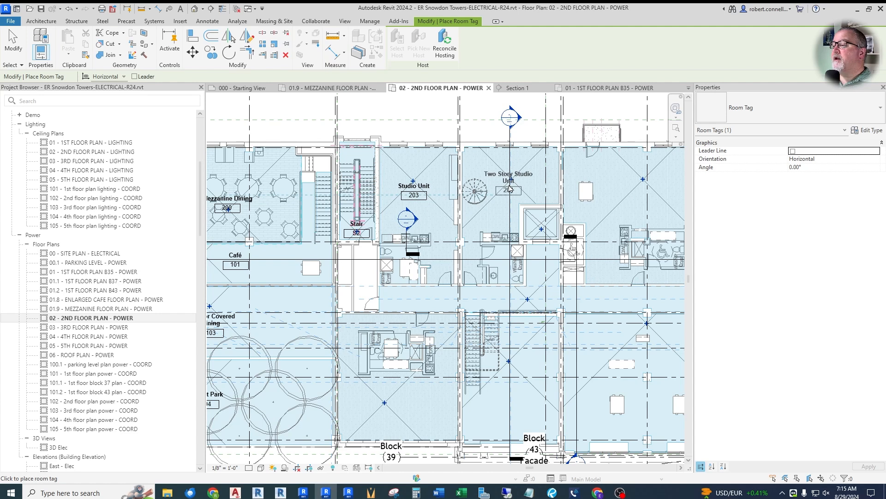
left_click(511, 188)
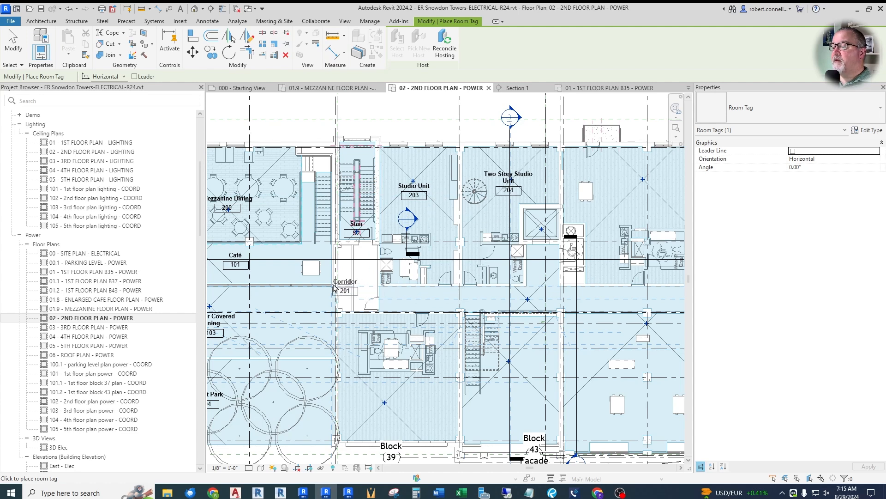
Tag Corridor 201, Elevator E2, Live/Work Unit 205 and the Commercial/Retail room at the building's angled end.
scroll(444, 291, "down", 2)
scroll(545, 295, "up", 3)
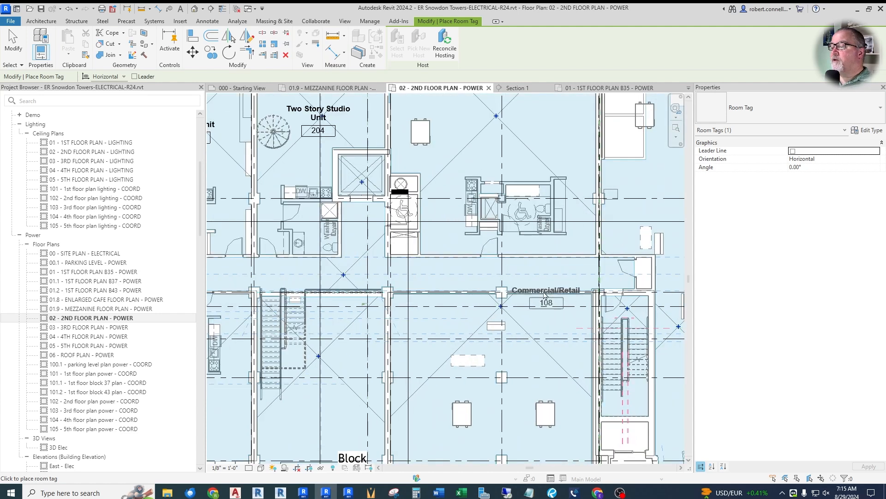
scroll(358, 273, "down", 2)
left_click(356, 275)
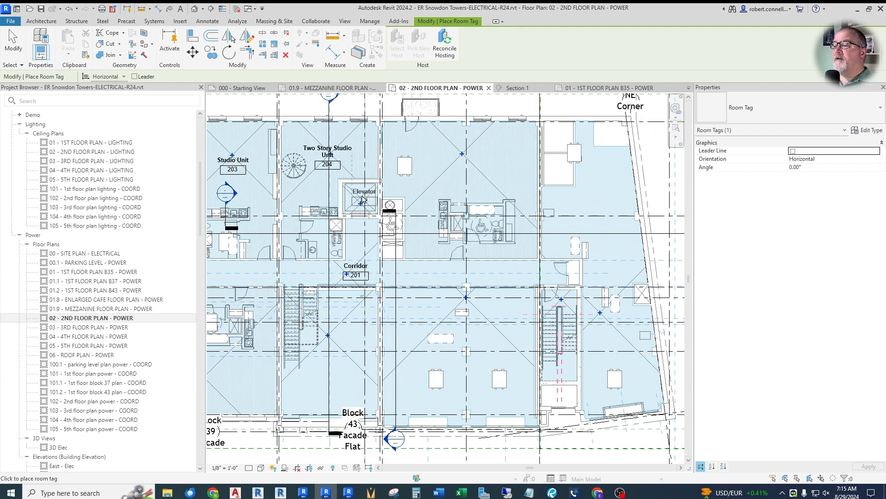
left_click(465, 171)
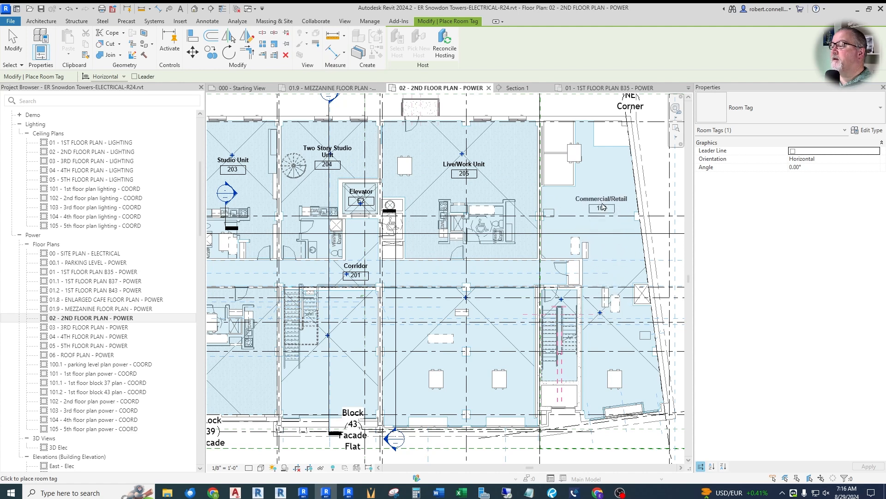
left_click(612, 271)
Tag Commercial/Retail 108, Residential Lobby 106 and Live/Work Unit 202, and finish placing room tags.
scroll(607, 213, "down", 2)
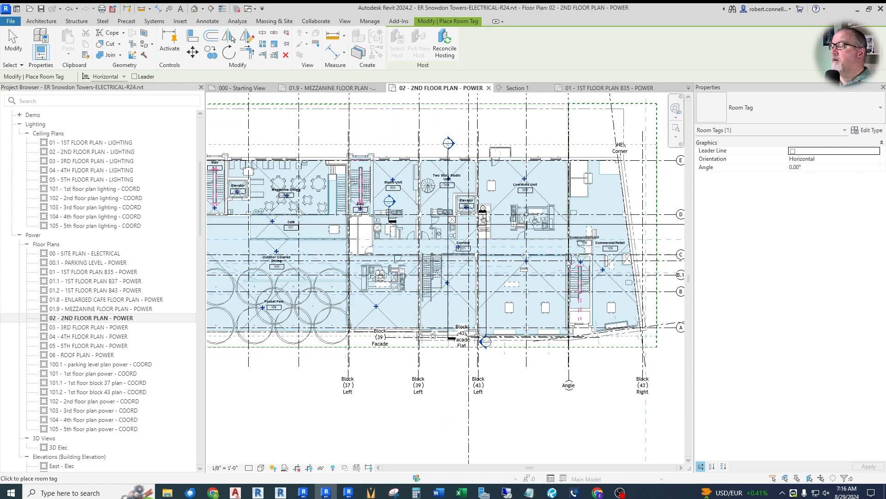
scroll(527, 283, "up", 2)
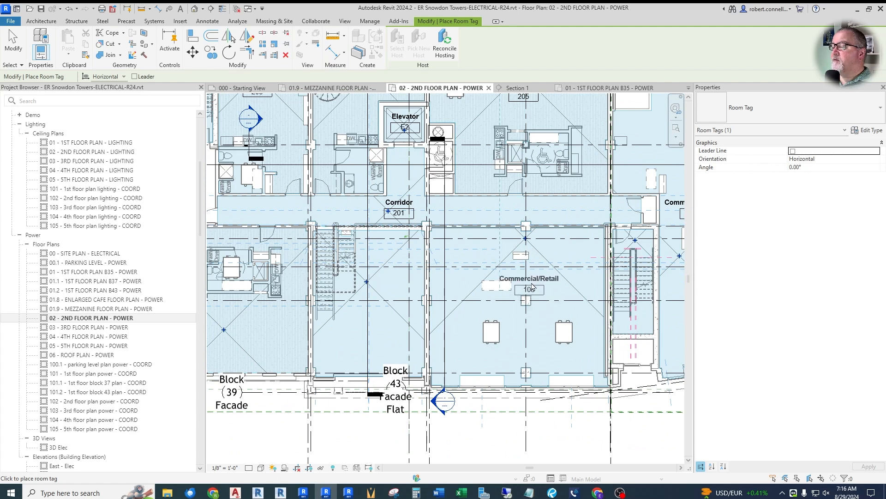
left_click(532, 282)
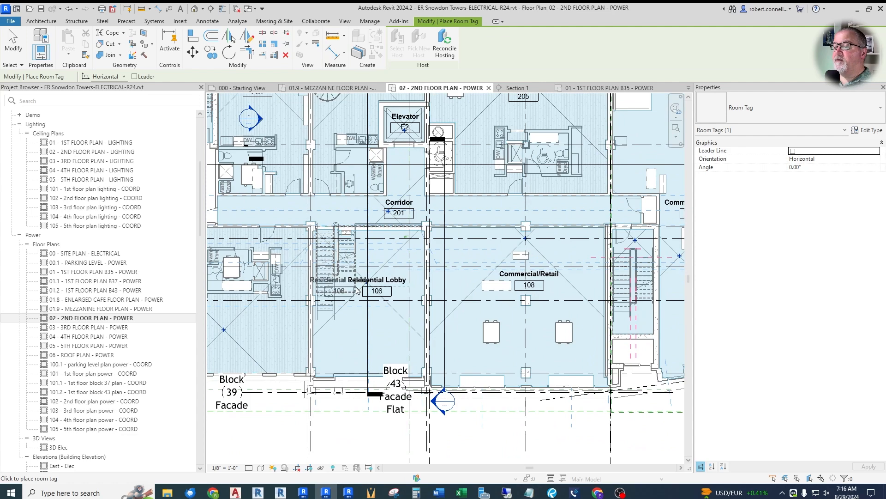
left_click(378, 290)
scroll(393, 282, "down", 2)
scroll(236, 318, "up", 2)
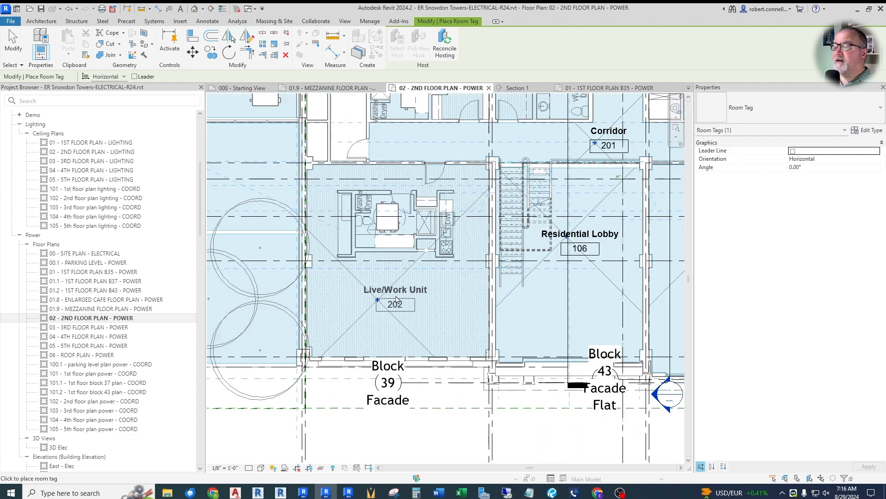
left_click(391, 296)
scroll(422, 282, "down", 4)
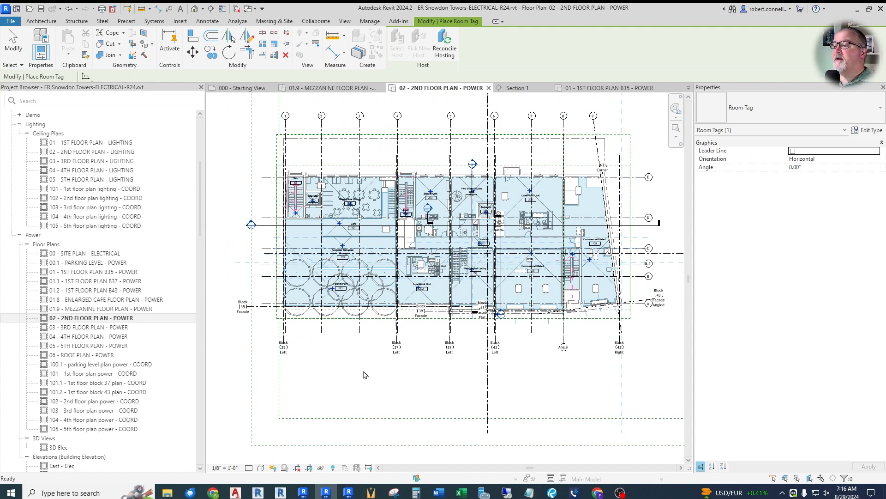
key("Escape")
Inspect the HVAC link's equipment beside Elevator E1 in Mezzanine Dining and look over the tagged second floor plan.
scroll(359, 201, "up", 3)
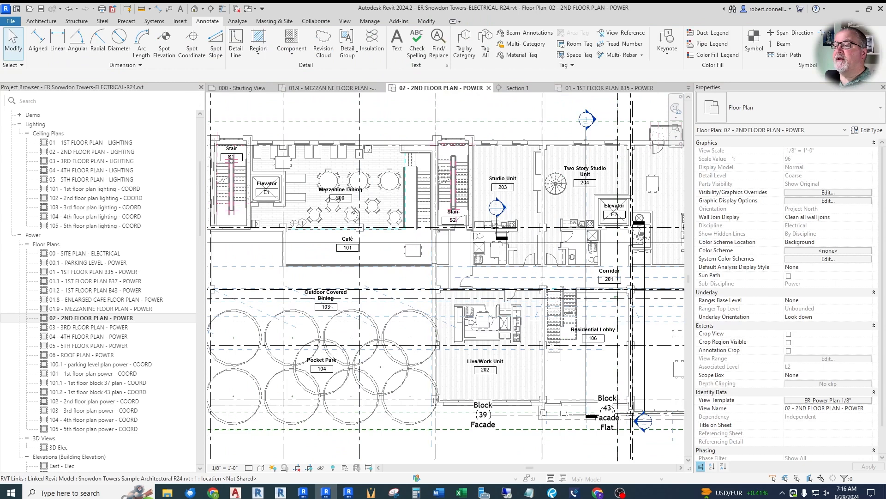
scroll(356, 216, "up", 2)
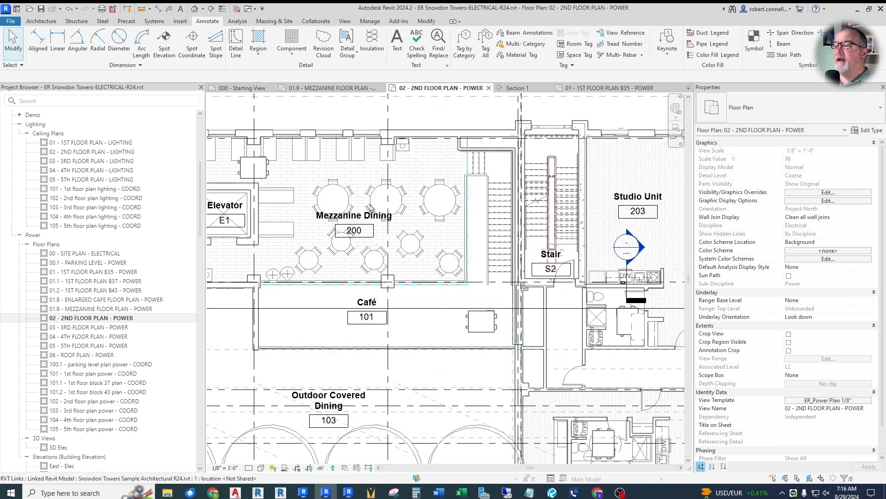
scroll(369, 204, "down", 1)
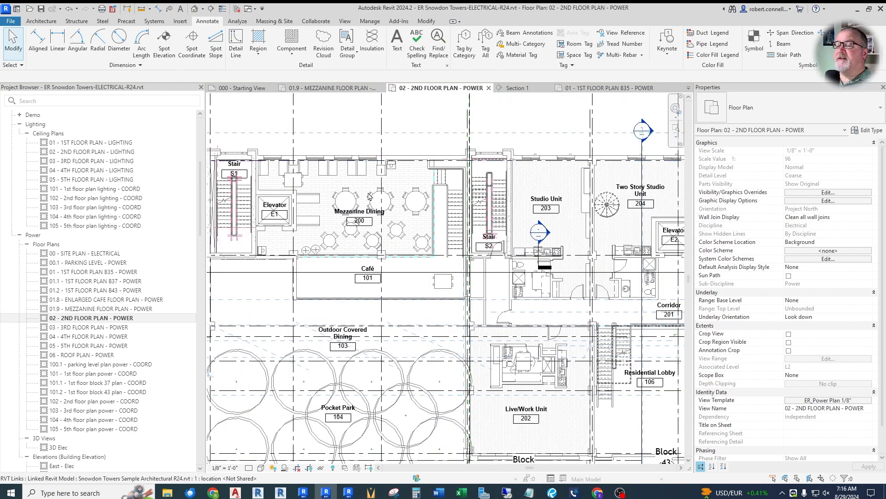
scroll(332, 179, "up", 4)
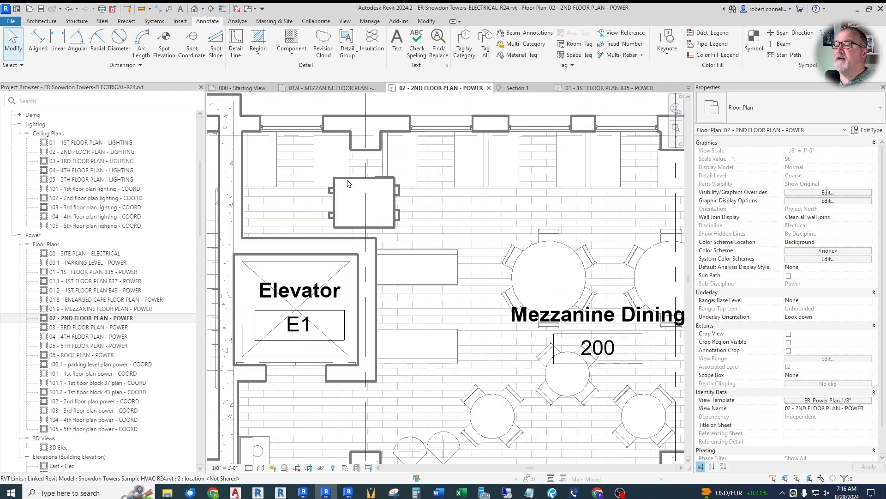
left_click(395, 194)
key("Escape")
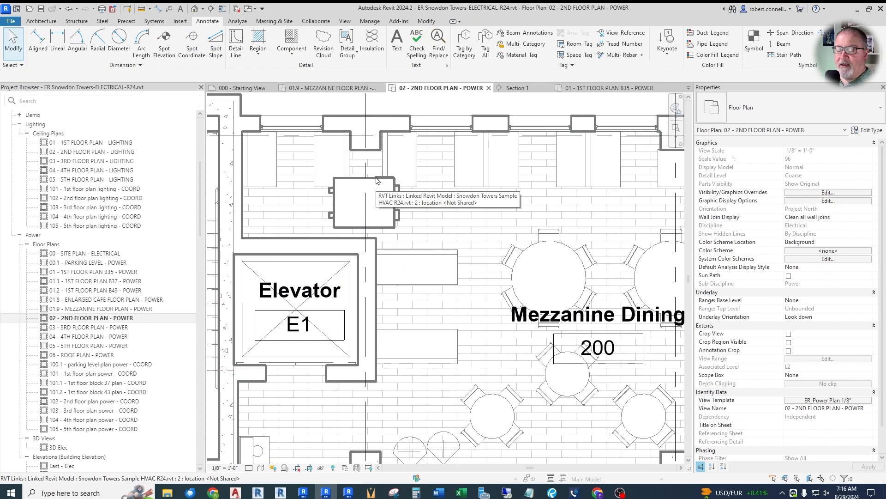
left_click(352, 182)
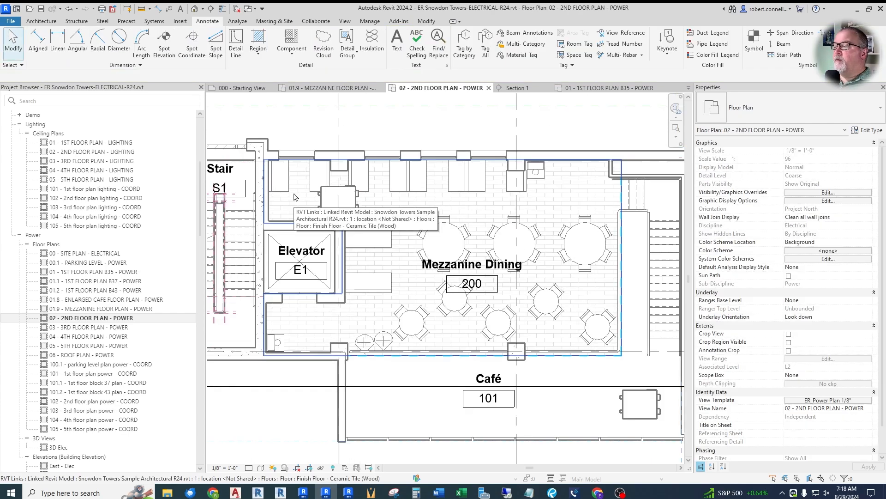
scroll(294, 197, "down", 2)
scroll(294, 197, "down", 2)
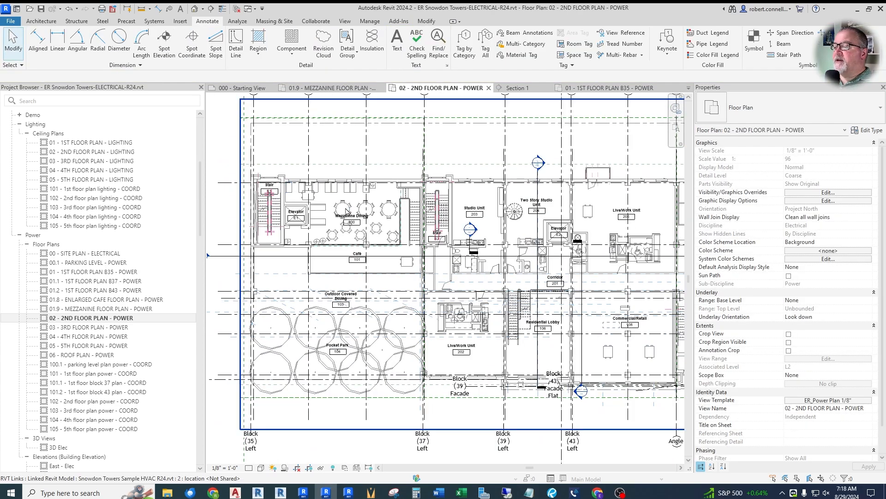
Close the mezzanine floor plan and Starting View tabs, keeping the second floor power plan open.
scroll(328, 204, "up", 2)
scroll(360, 197, "down", 2)
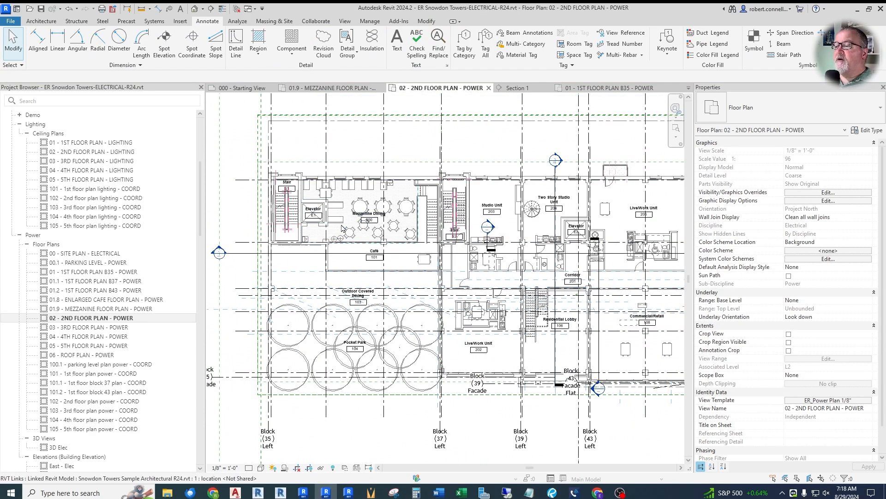
left_click(381, 87)
left_click(272, 87)
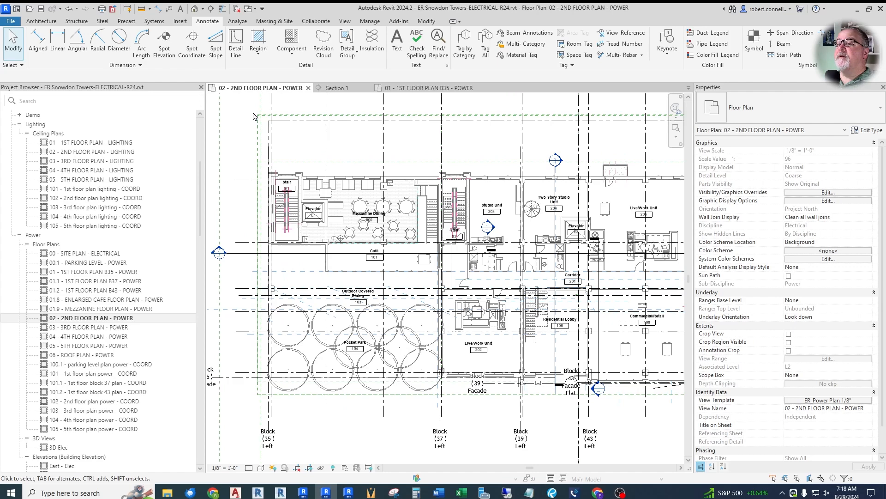
Examine panel K beside Elevator E1 on the first floor B35 power plan and the same area on the second floor power plan.
left_click(416, 89)
scroll(312, 158, "up", 5)
scroll(312, 158, "up", 2)
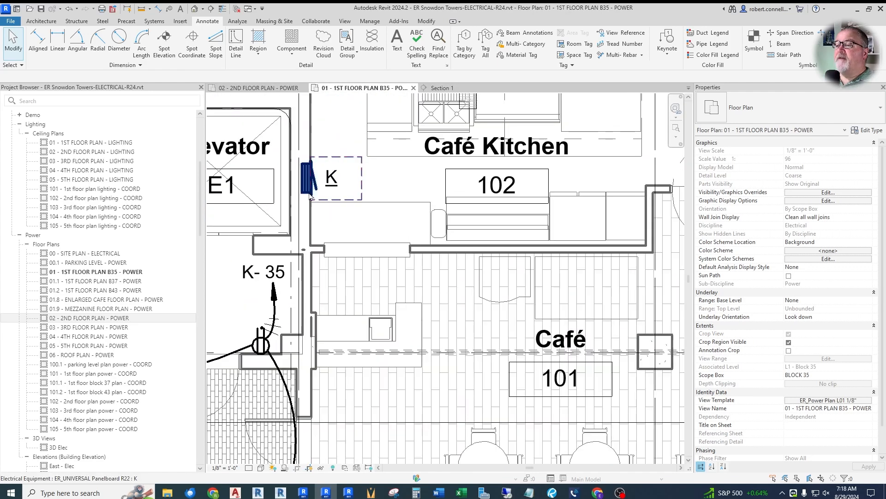
scroll(315, 179, "down", 5)
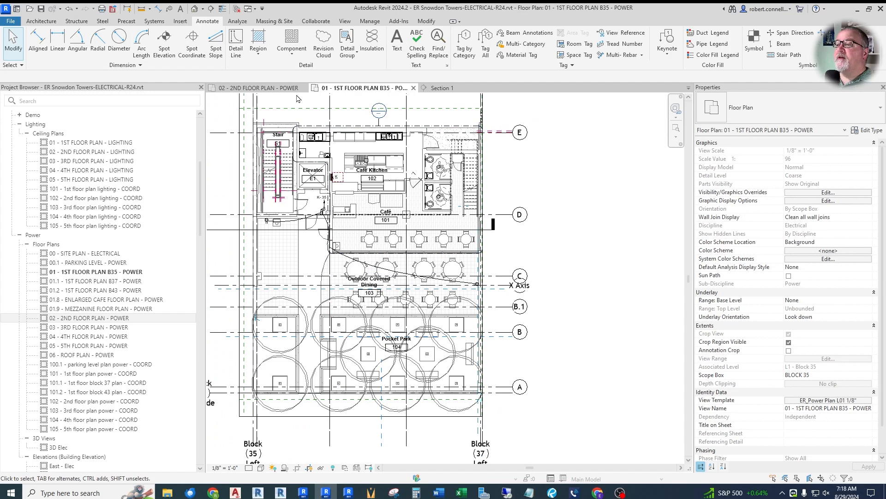
left_click(277, 89)
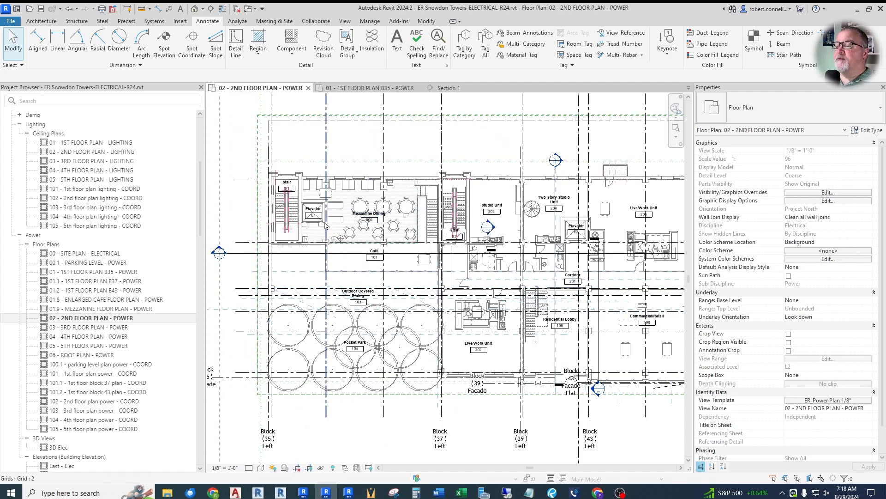
scroll(307, 199, "up", 3)
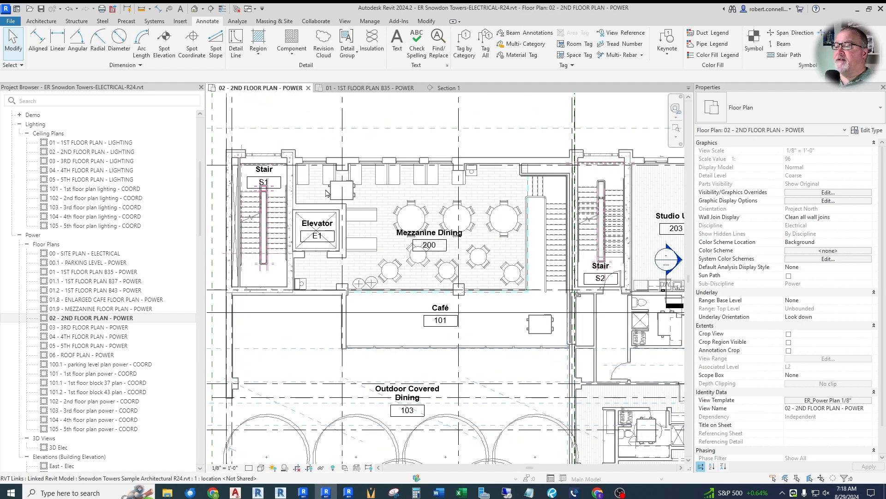
scroll(331, 201, "up", 1)
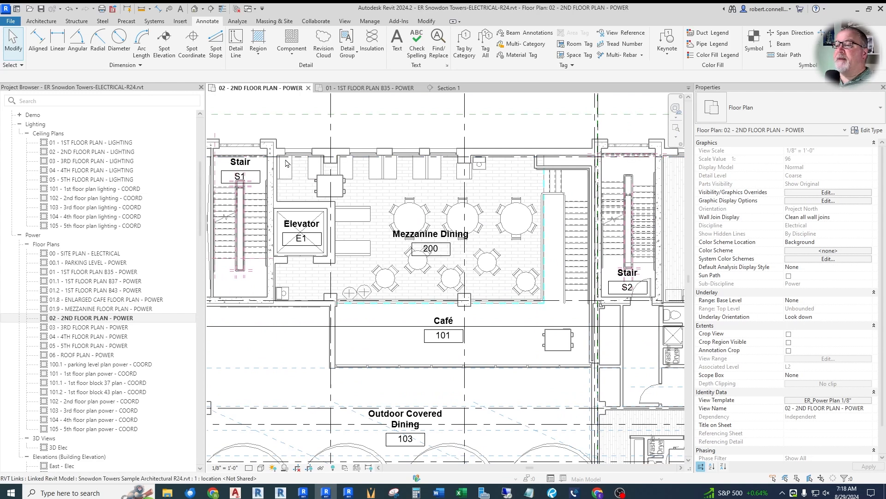
scroll(301, 173, "up", 2)
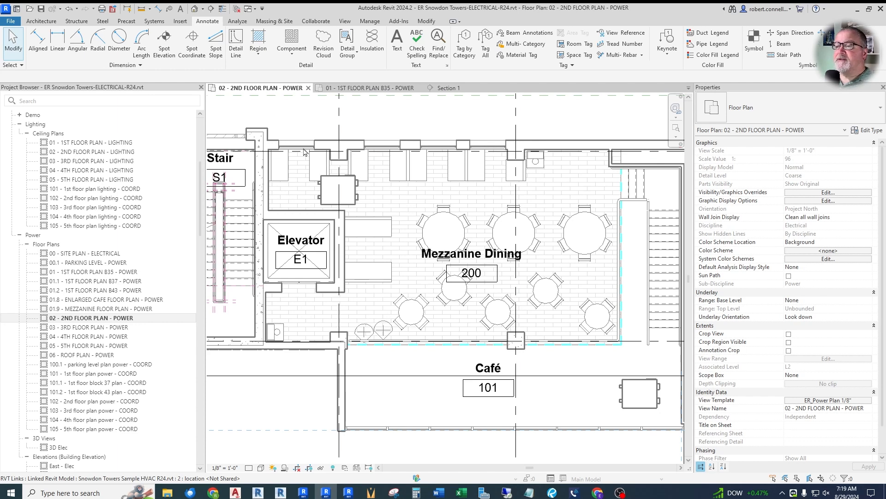
Place one Standard ER_Duplex Receptacle NH R22 on Mezzanine Dining's exterior wall, at the window corner nearest Stair S1.
left_click_drag(199, 223, 206, 374)
scroll(58, 233, "up", 8)
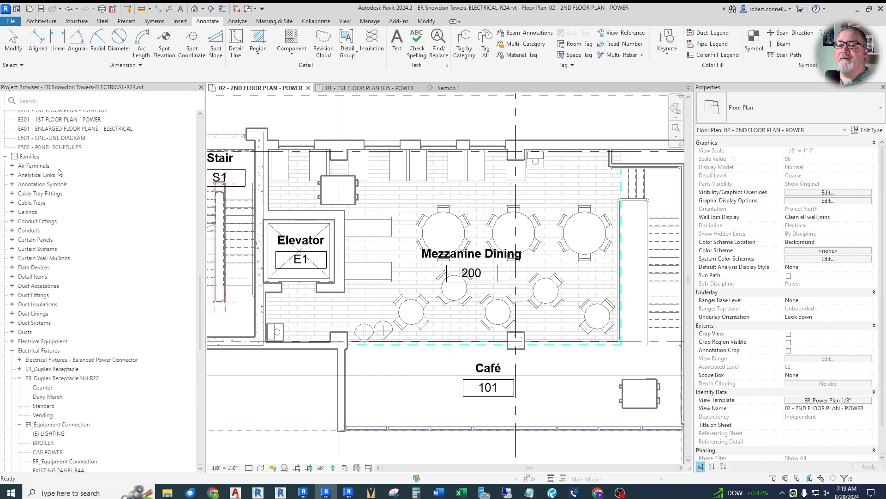
scroll(32, 167, "down", 7)
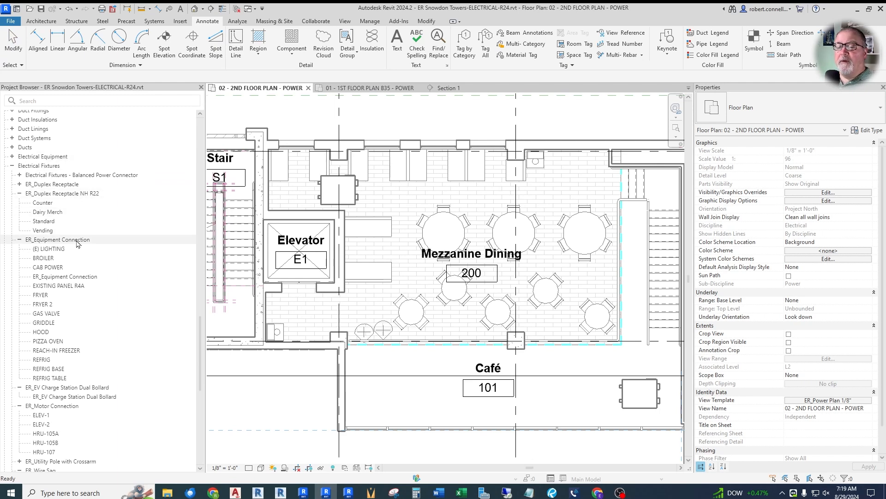
scroll(69, 208, "down", 2)
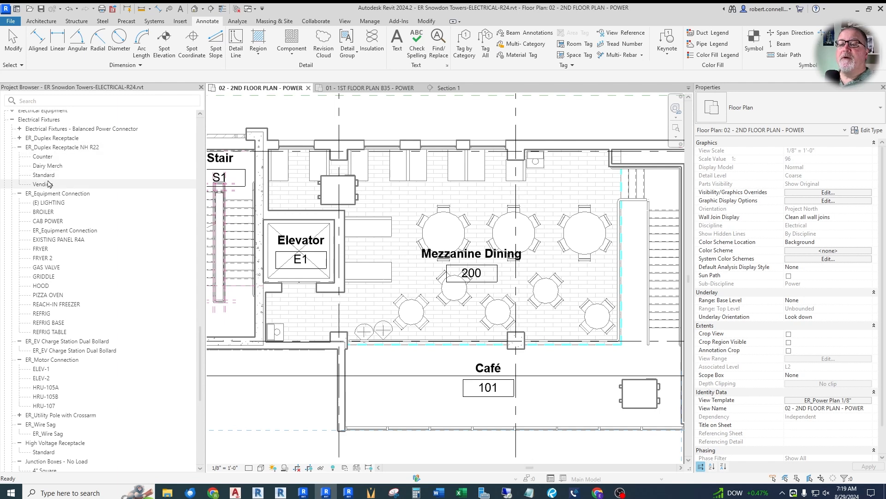
left_click_drag(36, 176, 376, 203)
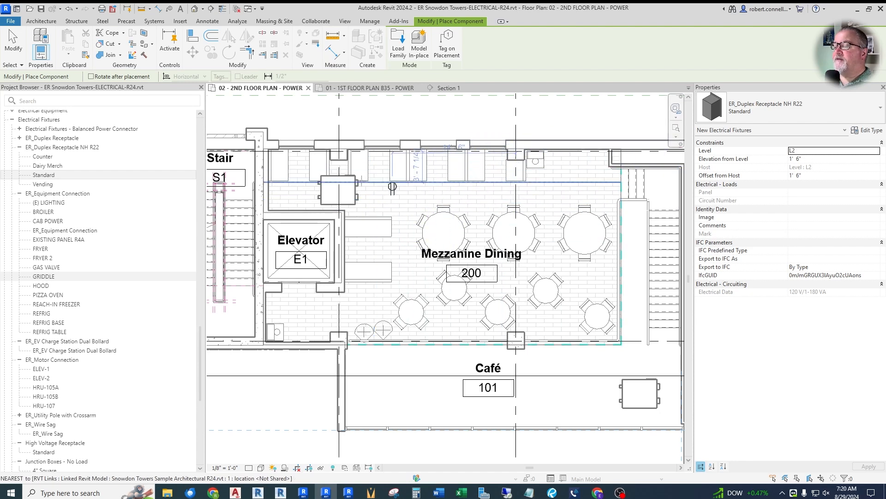
scroll(273, 155, "up", 5)
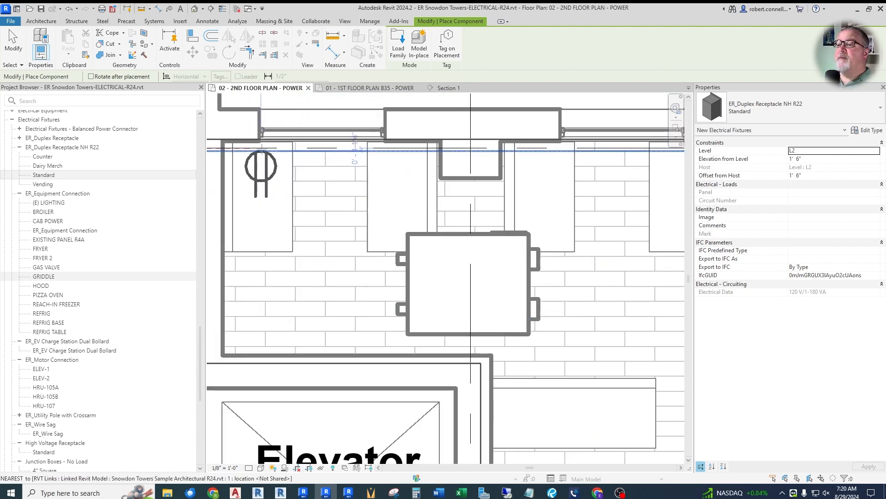
scroll(261, 144, "up", 2)
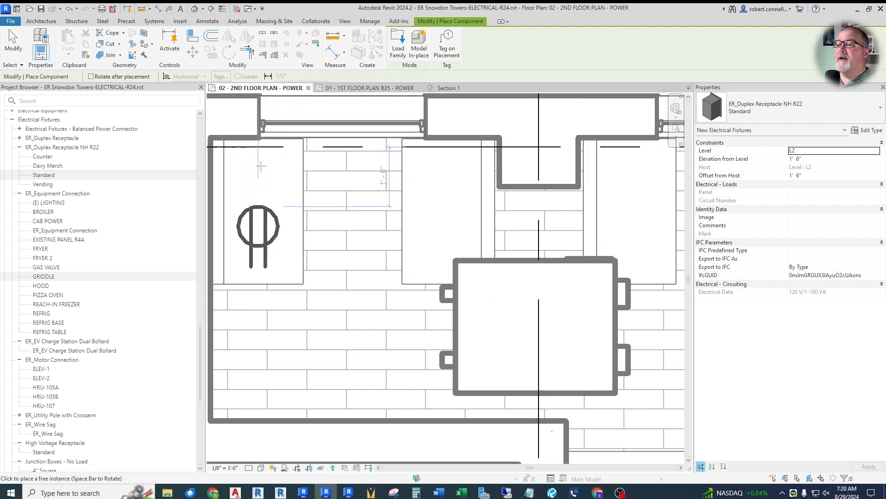
scroll(258, 194, "down", 2)
scroll(272, 167, "up", 2)
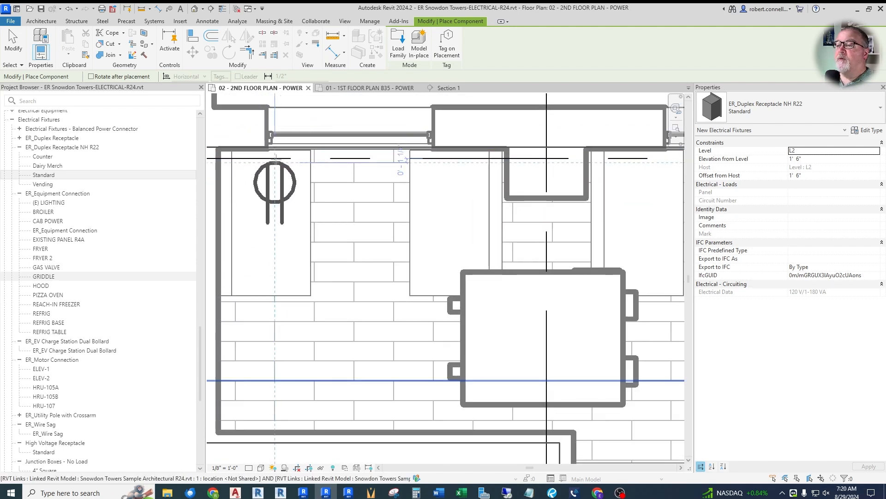
left_click(267, 148)
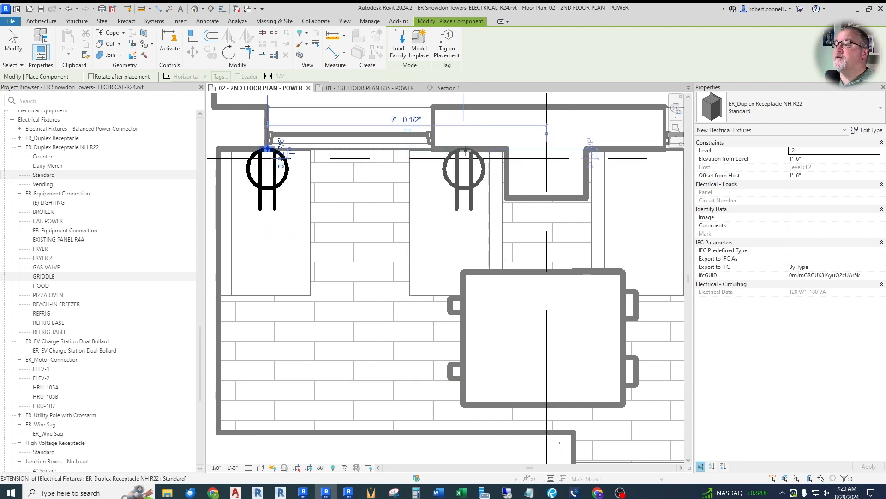
key("Escape")
key("Escape")
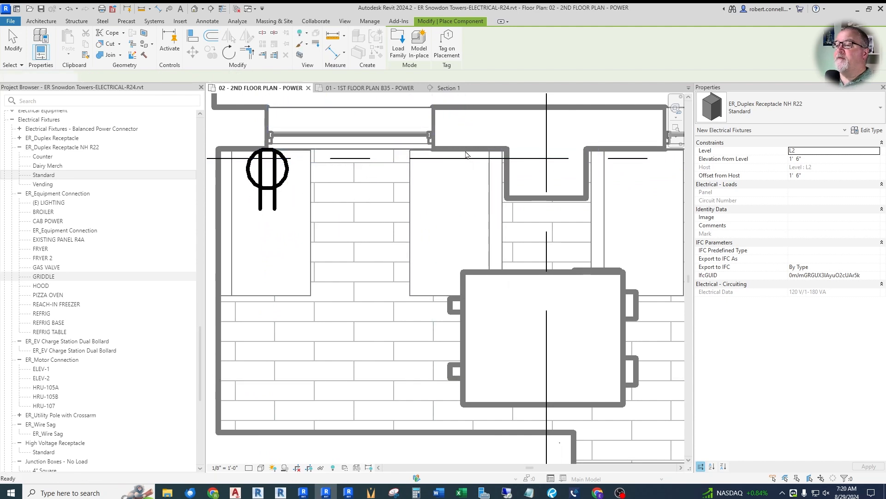
Move the Section 1 line up through Mezzanine Dining with a far clip offset of about 7' 9 3/4", and open its section view.
scroll(305, 192, "down", 5)
scroll(304, 191, "down", 5)
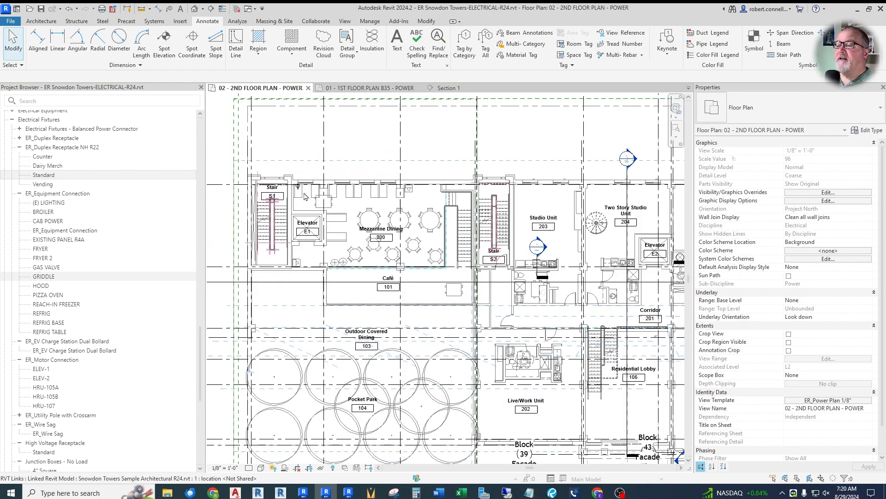
left_click_drag(274, 284, 282, 225)
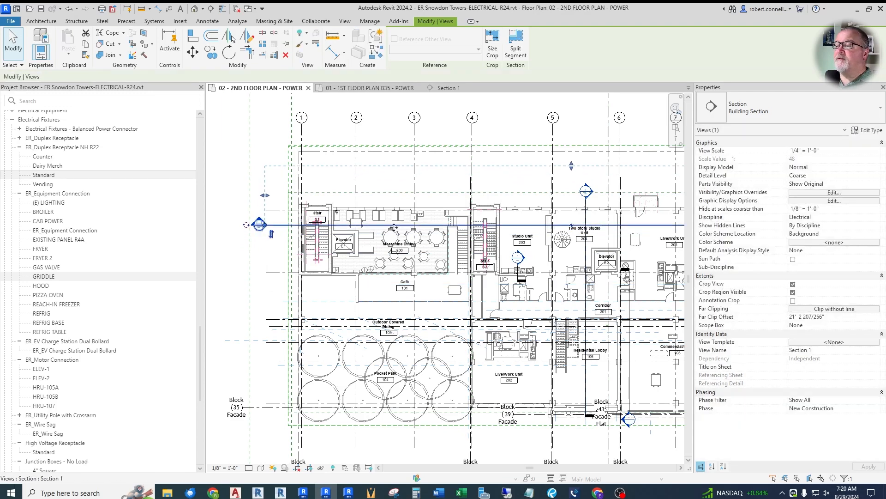
left_click_drag(571, 165, 569, 204)
scroll(343, 230, "up", 3)
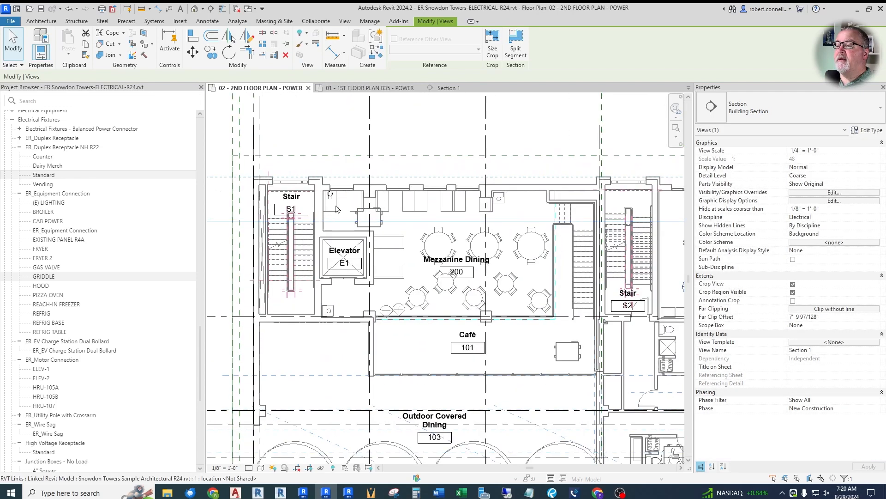
scroll(351, 190, "down", 2)
key("Escape")
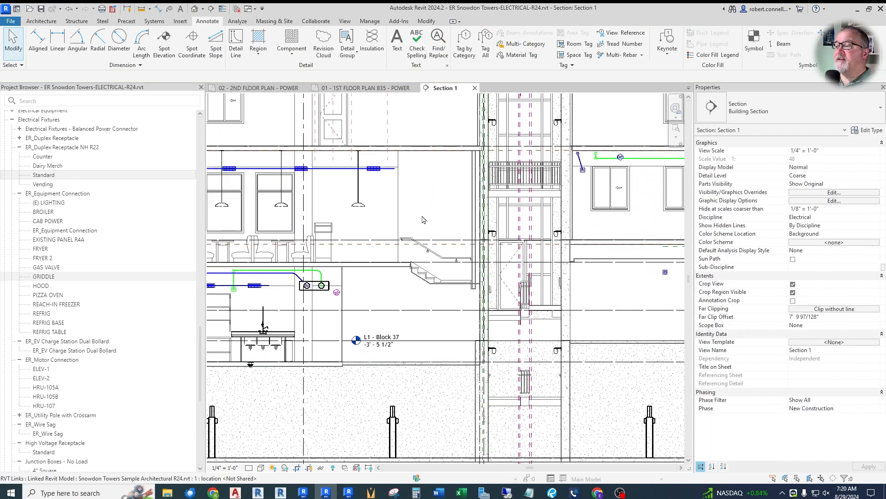
Look over the mezzanine seating in Section 1 and assign the ER_SECTION ELECT DISTR view template to the section.
scroll(537, 255, "down", 3)
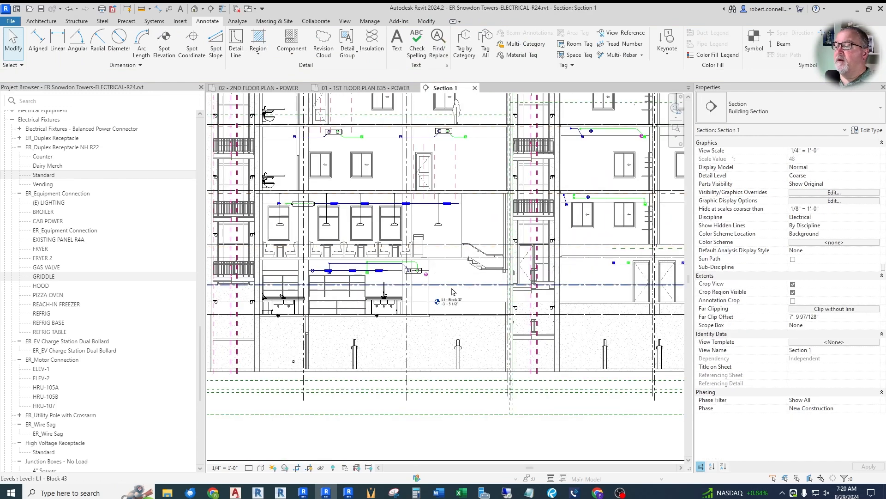
scroll(560, 265, "down", 2)
scroll(466, 290, "up", 8)
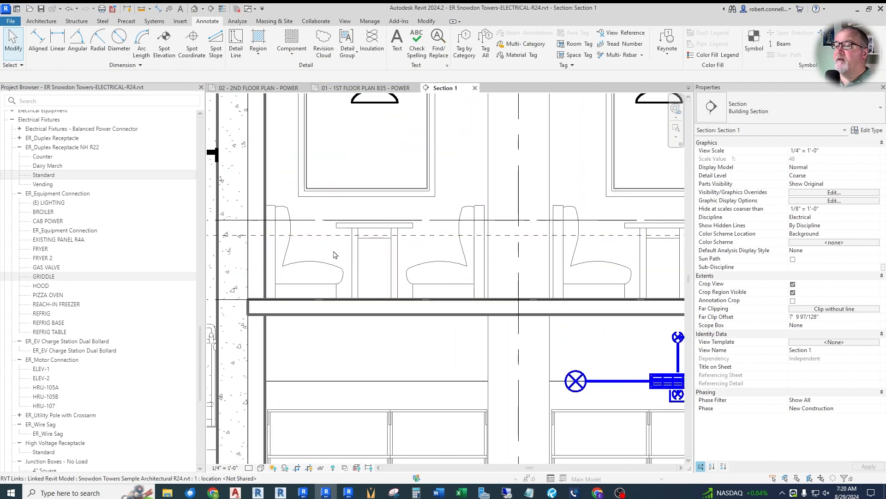
scroll(340, 247, "down", 2)
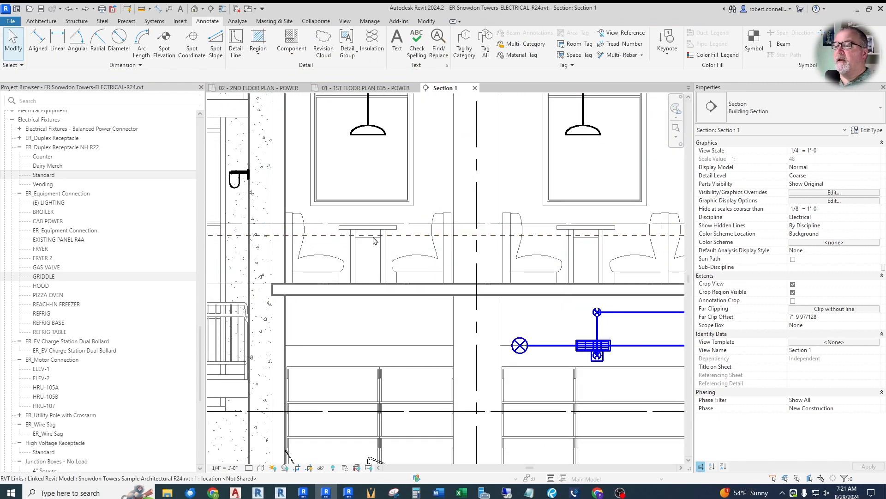
scroll(367, 251, "up", 2)
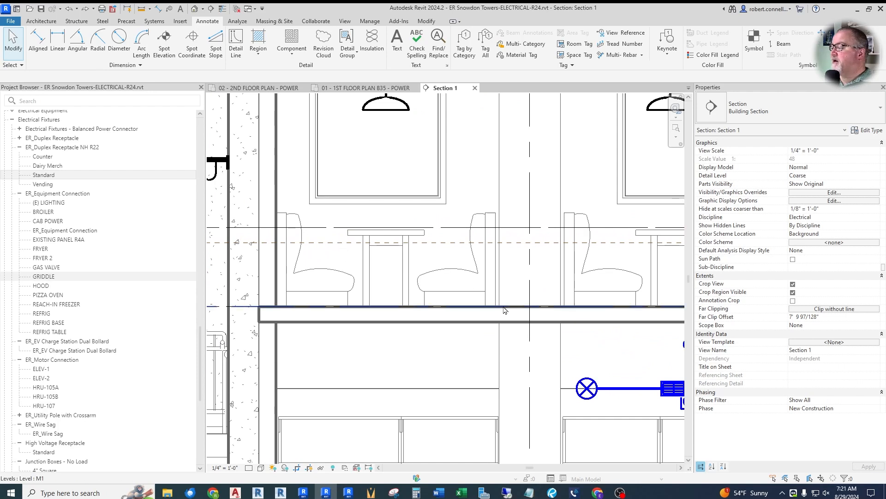
scroll(349, 258, "down", 1)
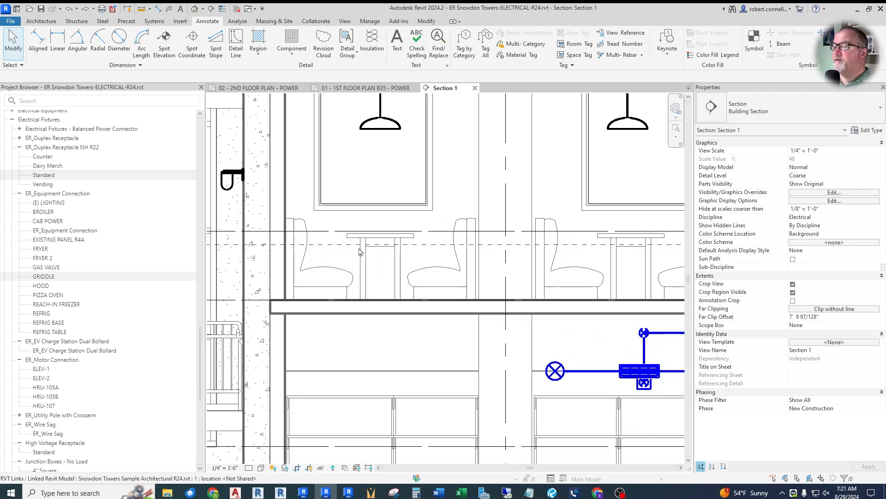
left_click(817, 343)
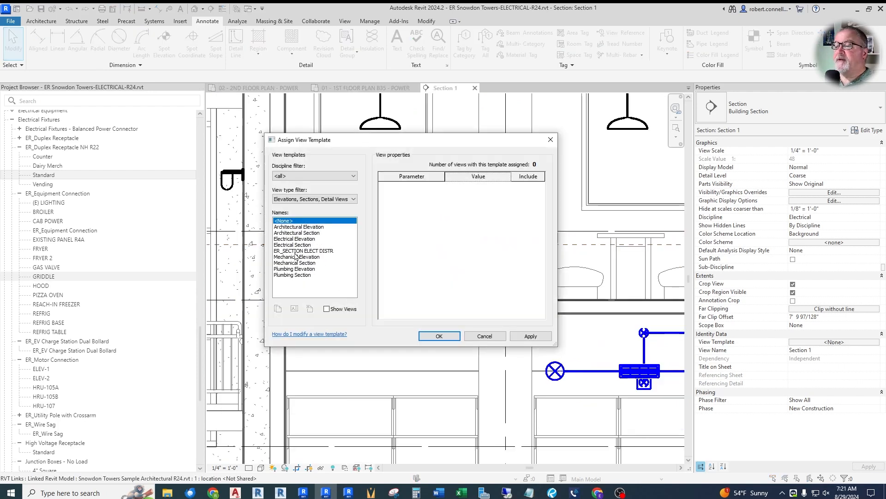
left_click(304, 251)
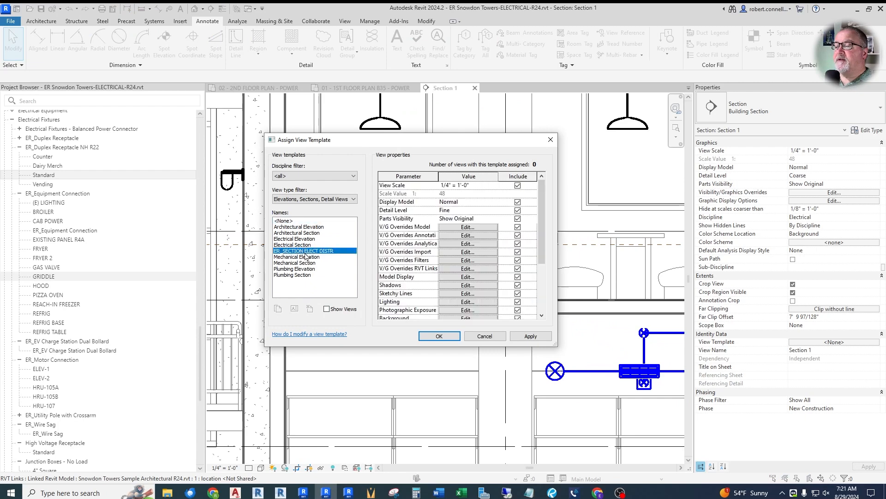
left_click(436, 336)
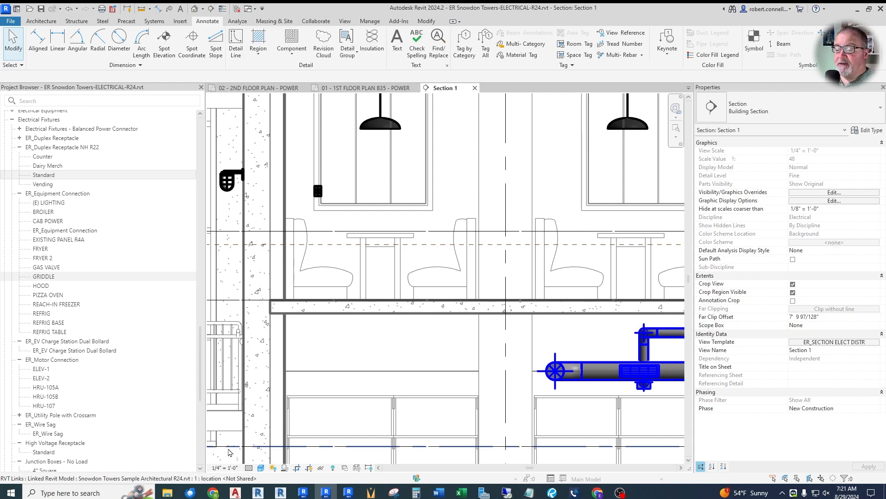
Turn on thin lines and examine the receptacle's height against the window and the building levels in Section 1.
left_click(223, 9)
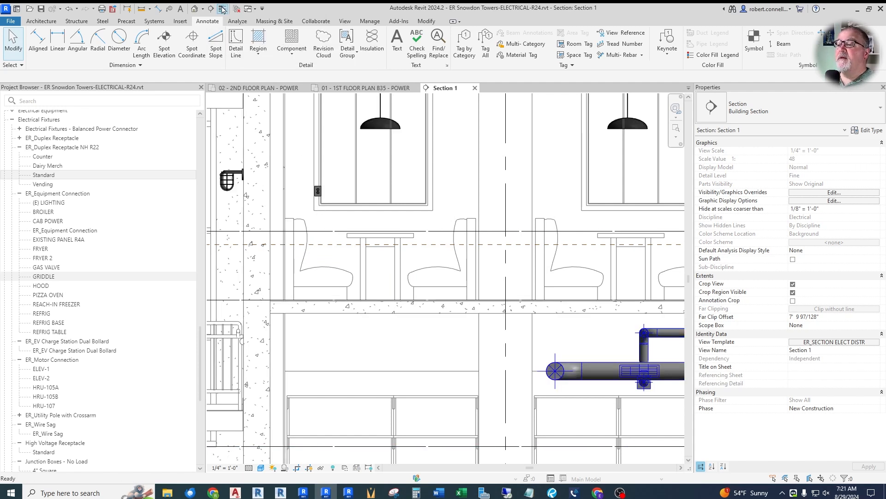
scroll(326, 224, "up", 3)
scroll(365, 212, "down", 2)
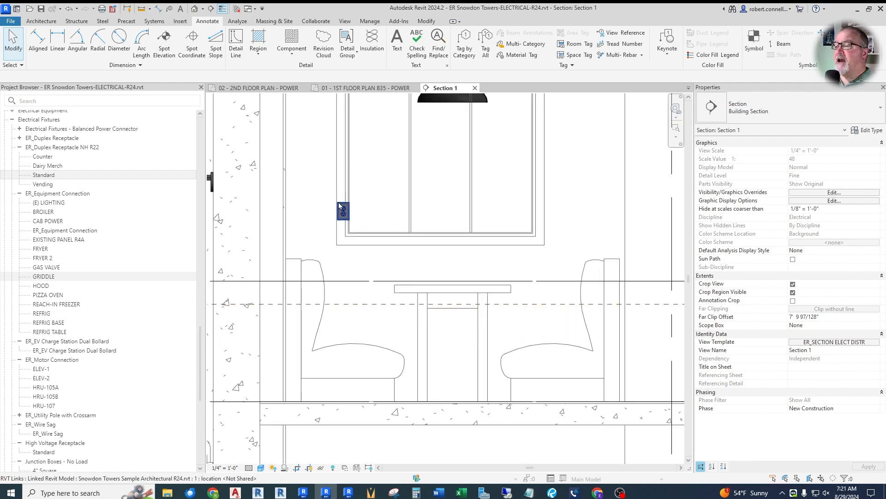
scroll(339, 204, "down", 2)
scroll(367, 250, "down", 5)
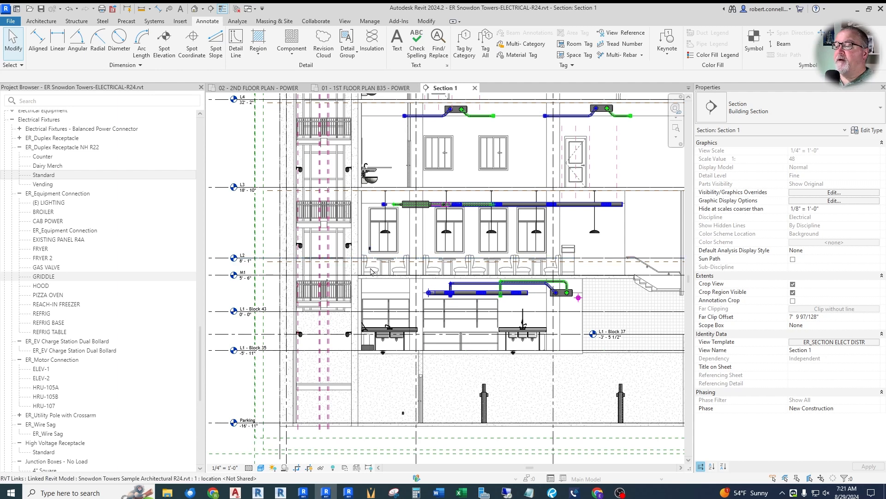
Add an aligned dimension between levels M1 and L2 beside their level heads in Section 1.
scroll(240, 268, "up", 5)
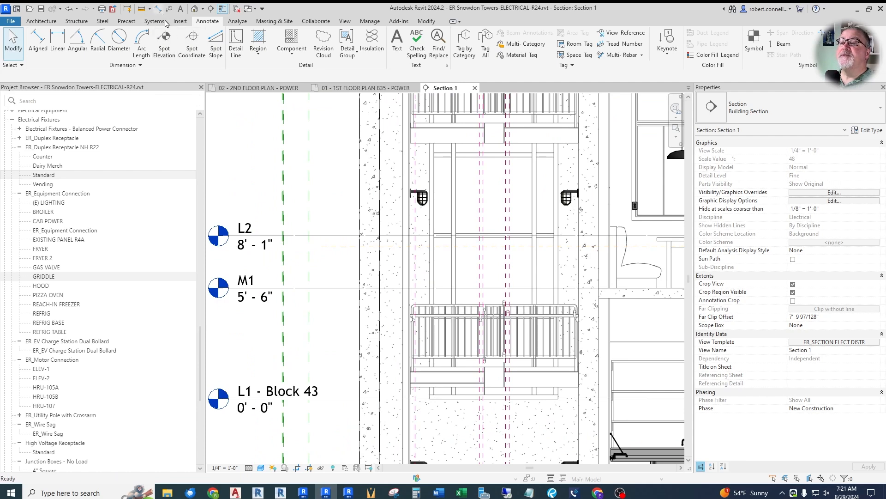
left_click(158, 9)
left_click(301, 288)
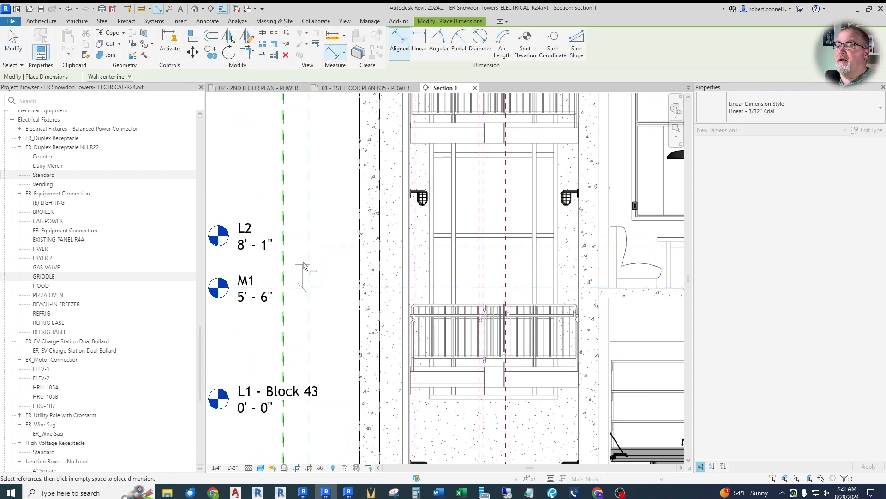
left_click(301, 236)
left_click(315, 213)
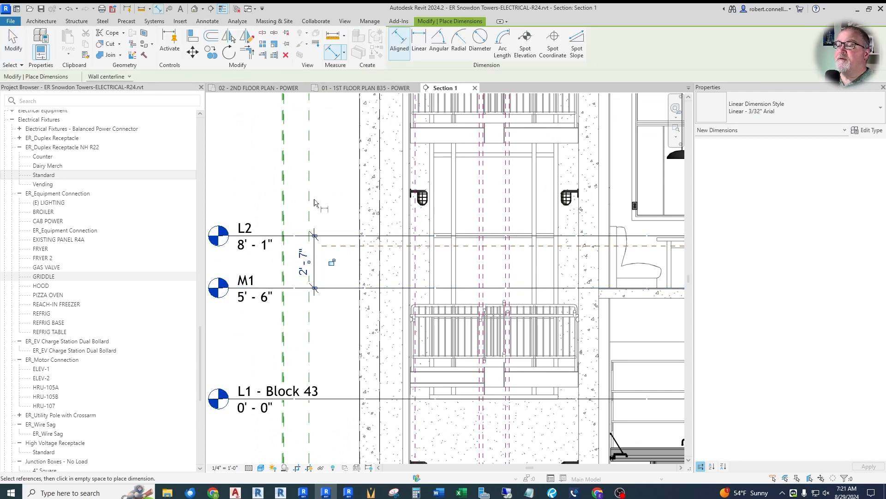
Set the mezzanine receptacle's elevation from level L2 to -1' 0" in Section 1.
scroll(202, 265, "down", 5)
scroll(297, 233, "down", 2)
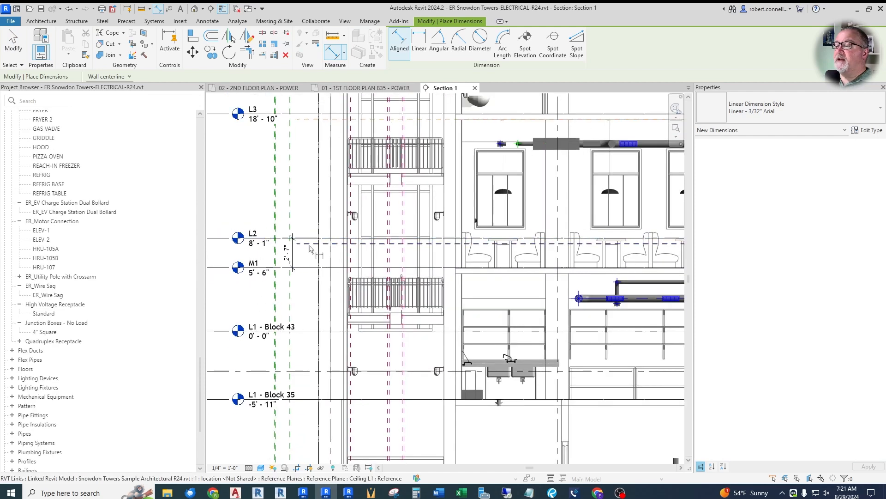
key("Escape")
key("Escape")
scroll(427, 226, "up", 5)
scroll(426, 226, "down", 4)
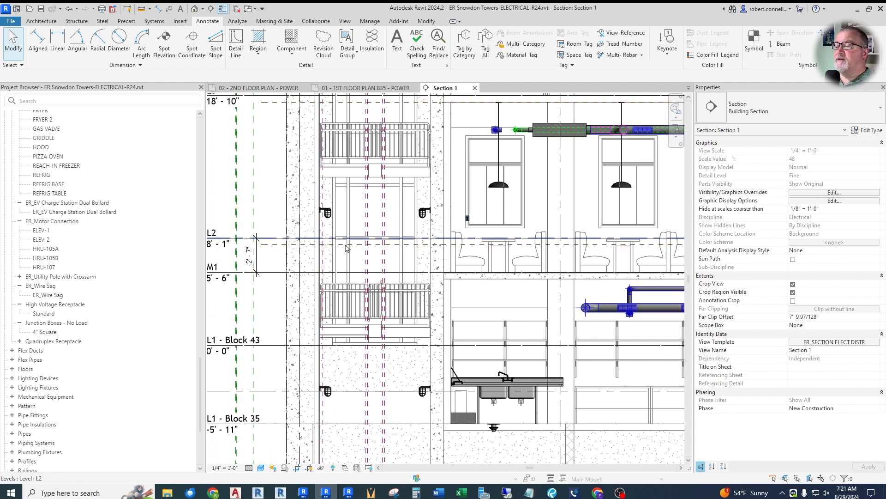
scroll(450, 250, "up", 1)
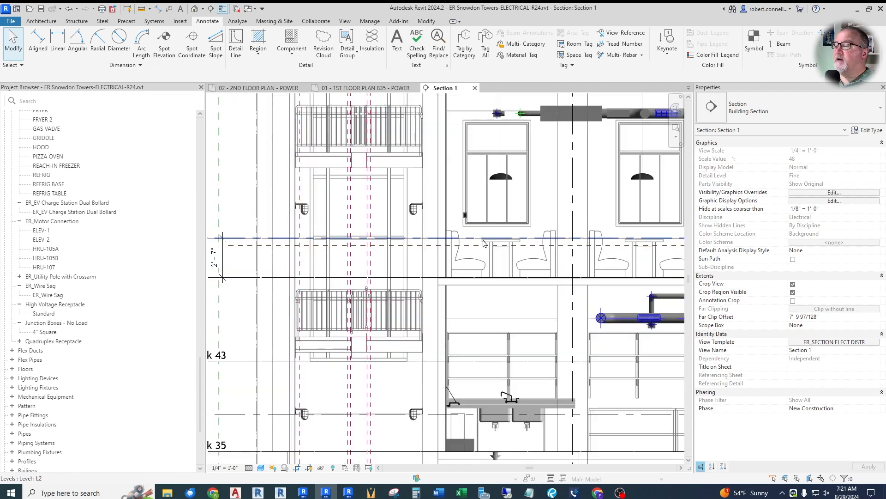
scroll(438, 252, "down", 2)
scroll(463, 225, "up", 2)
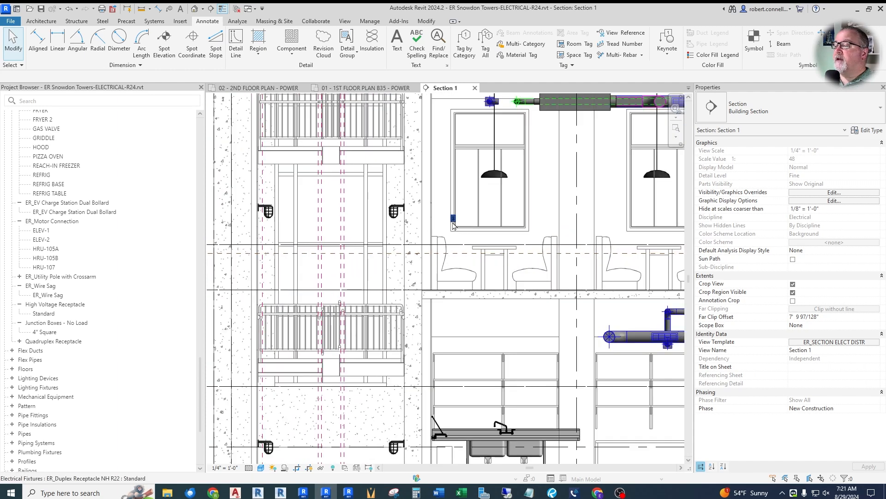
left_click(454, 218)
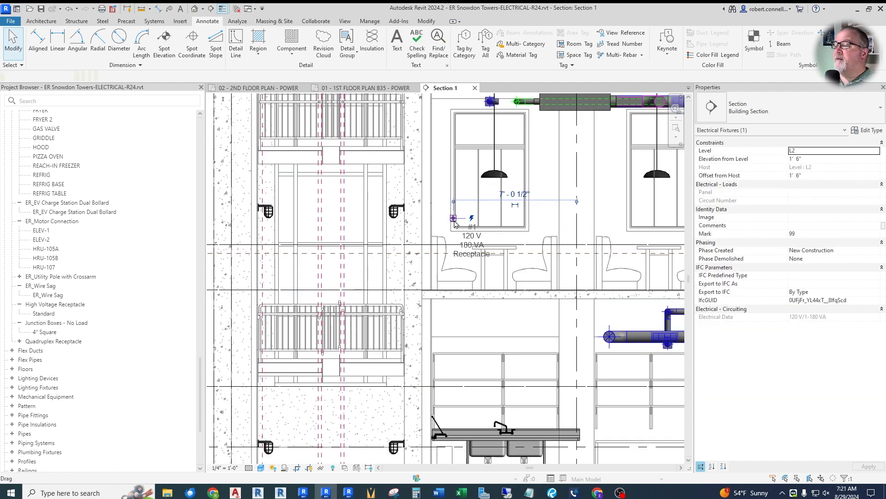
left_click(818, 159)
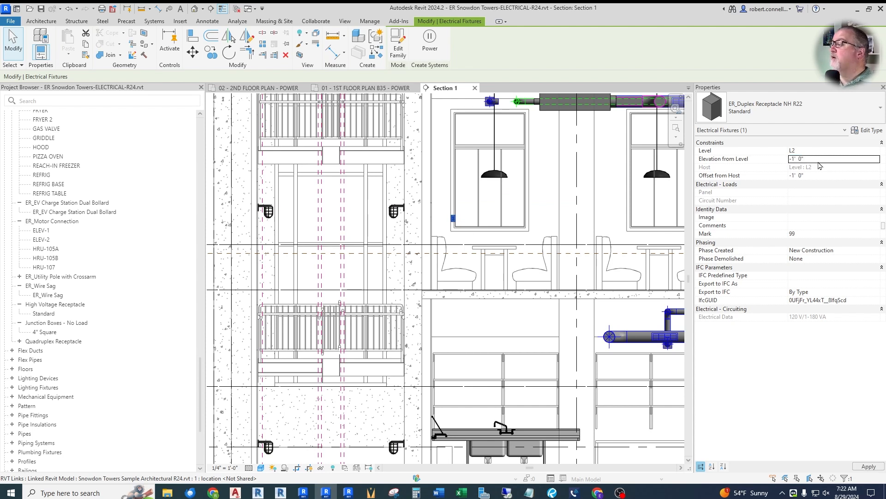
left_click(867, 467)
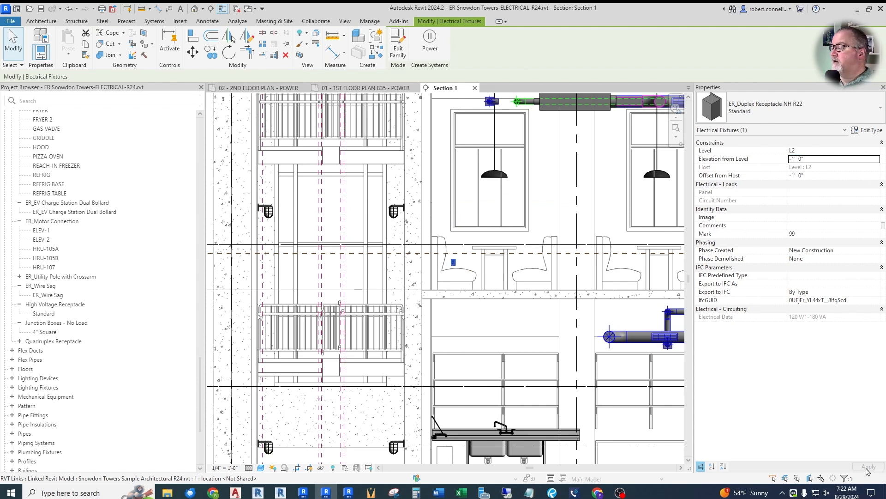
left_click(469, 265)
scroll(469, 265, "up", 2)
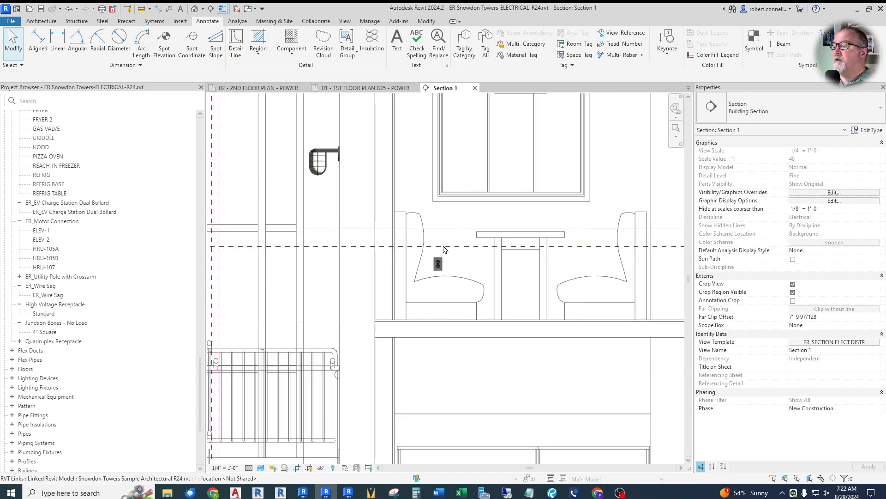
scroll(398, 260, "down", 1)
scroll(390, 264, "down", 1)
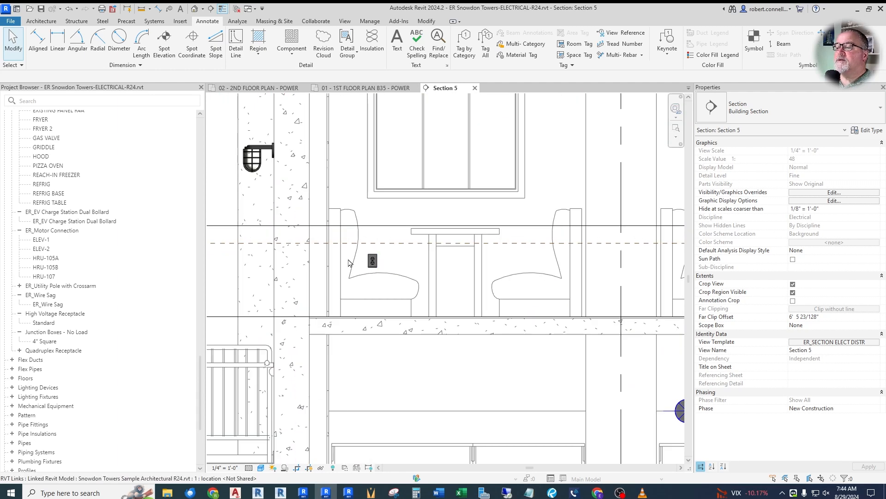
Open the 02 - 2ND FLOOR PLAN - POWER view and check the receptacle's location by the Mezzanine Dining booths.
left_click(260, 88)
scroll(322, 310, "up", 6)
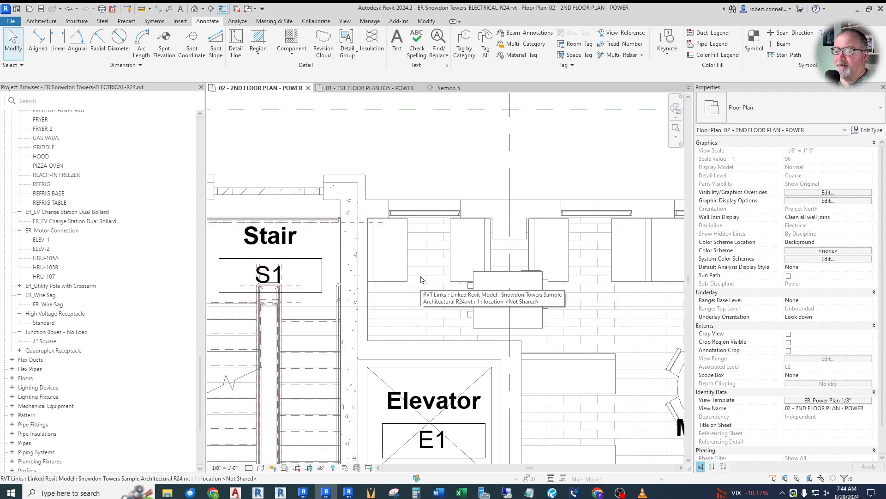
scroll(308, 225, "down", 2)
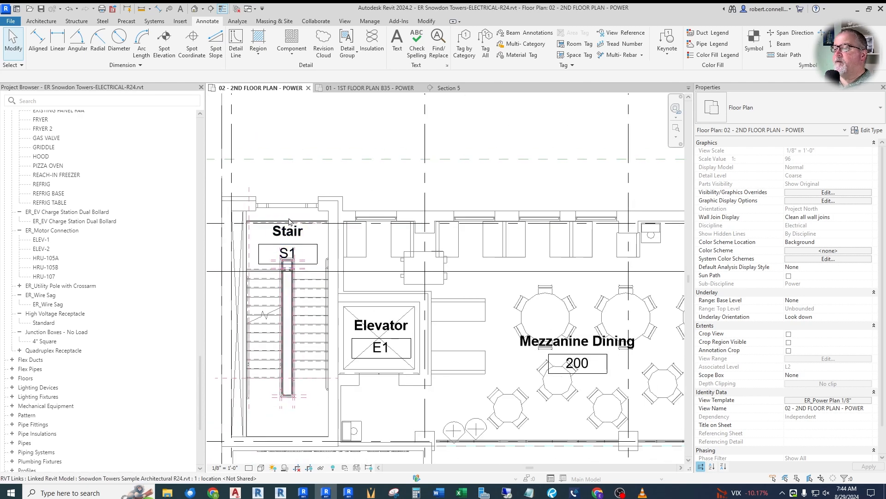
scroll(308, 225, "down", 1)
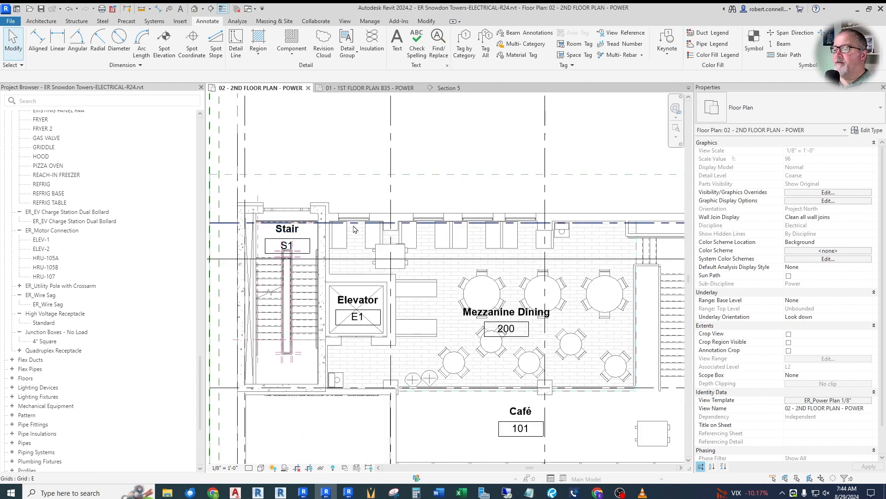
scroll(348, 224, "down", 1)
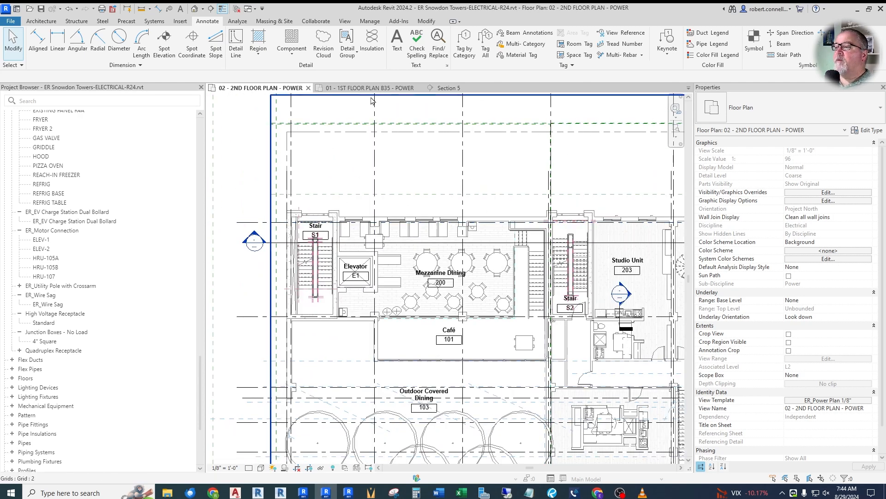
Return to Section 5 and compare the lowered receptacle's height with levels L2 and M1.
left_click(451, 89)
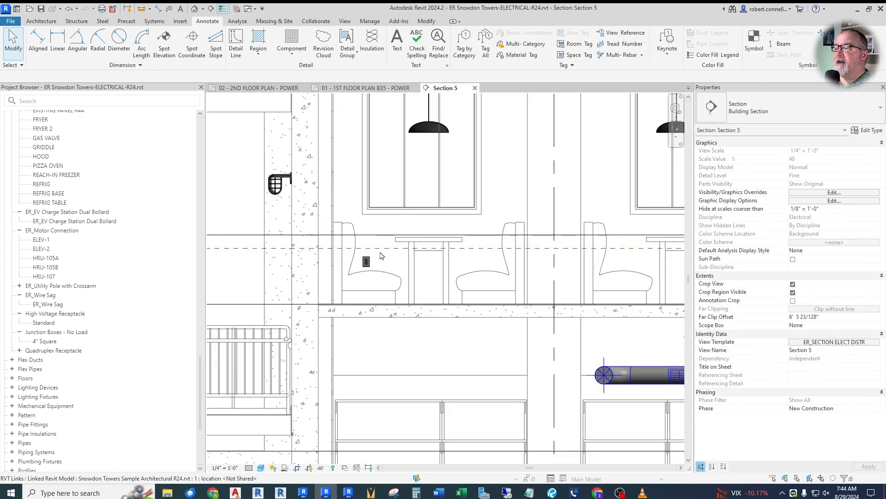
scroll(377, 254, "down", 1)
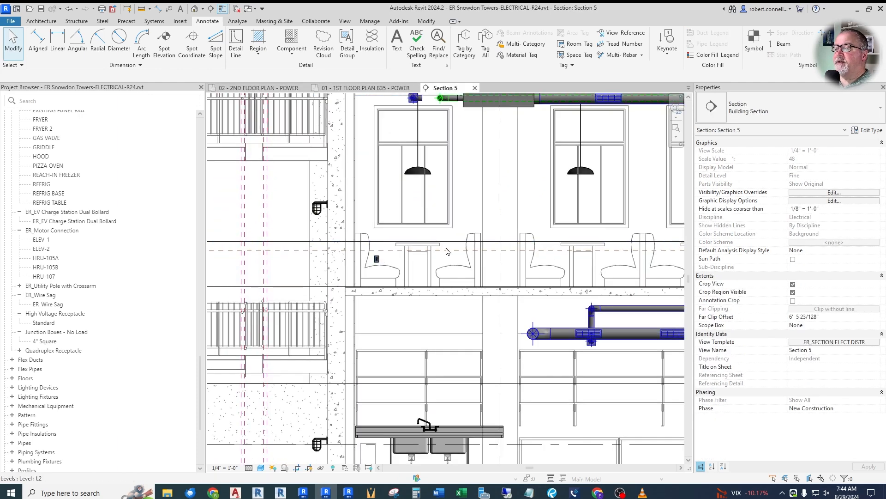
scroll(447, 251, "down", 3)
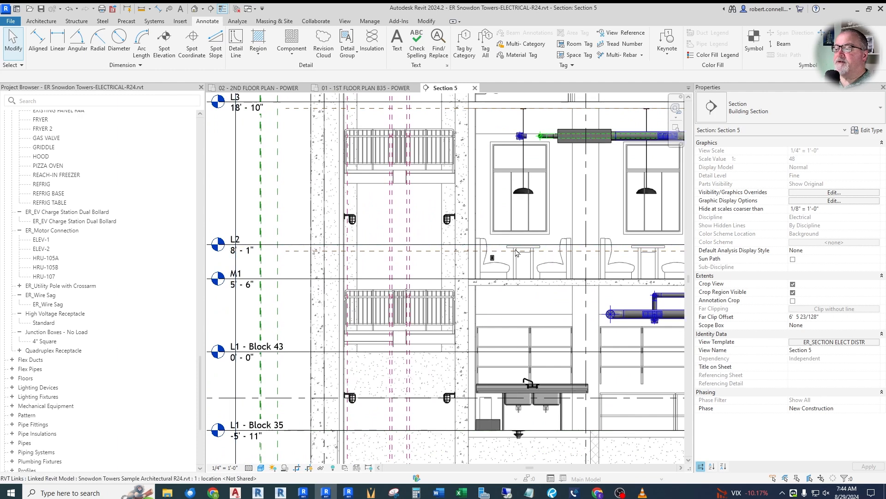
scroll(516, 251, "down", 2)
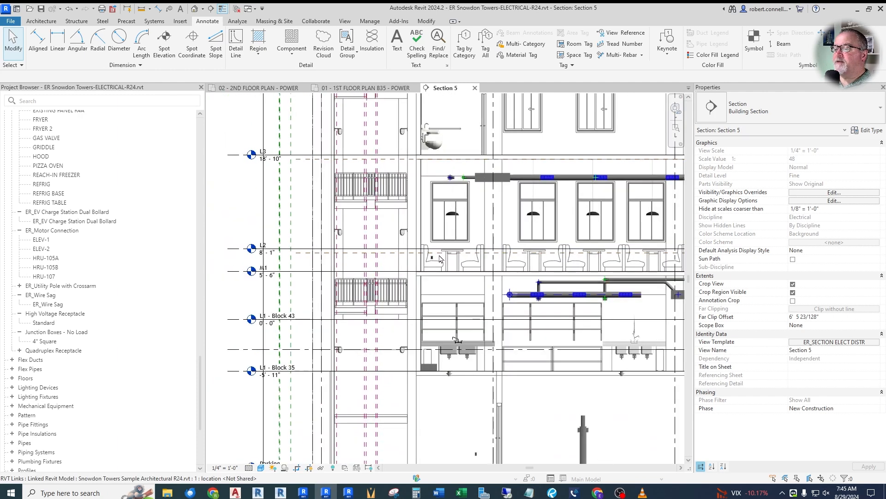
scroll(438, 255, "up", 2)
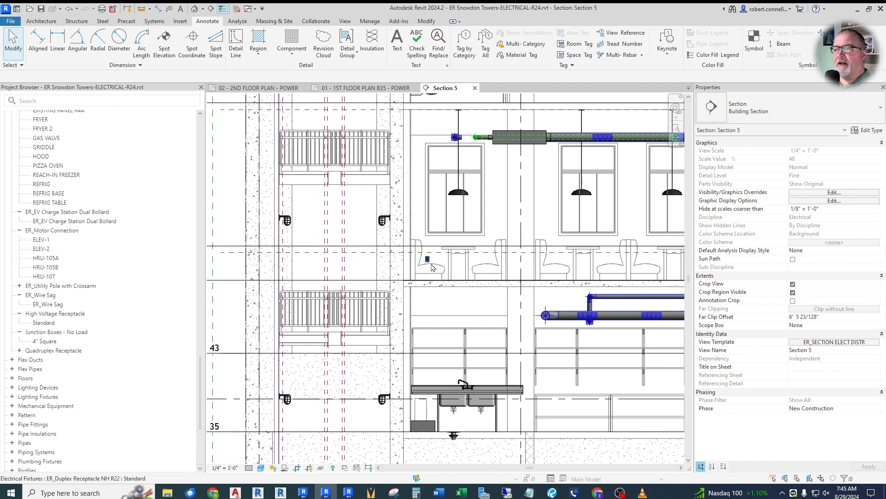
Examine how the mezzanine floor, seating and stair relate to the building levels across Section 5.
scroll(338, 254, "down", 3)
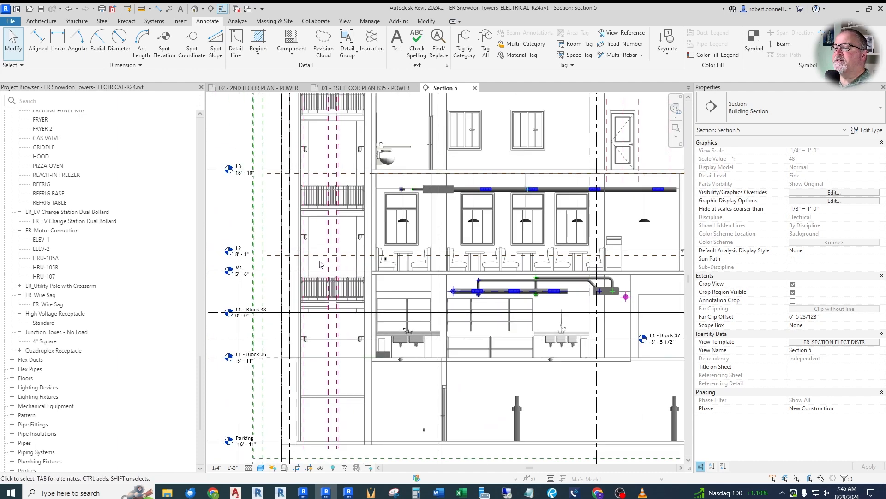
scroll(331, 251, "down", 2)
scroll(468, 246, "up", 4)
scroll(356, 249, "down", 3)
scroll(306, 252, "down", 1)
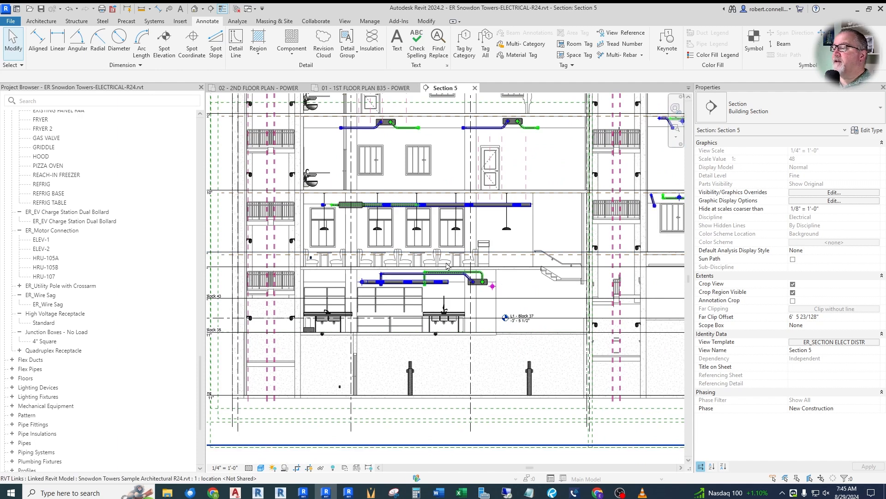
scroll(535, 267, "up", 4)
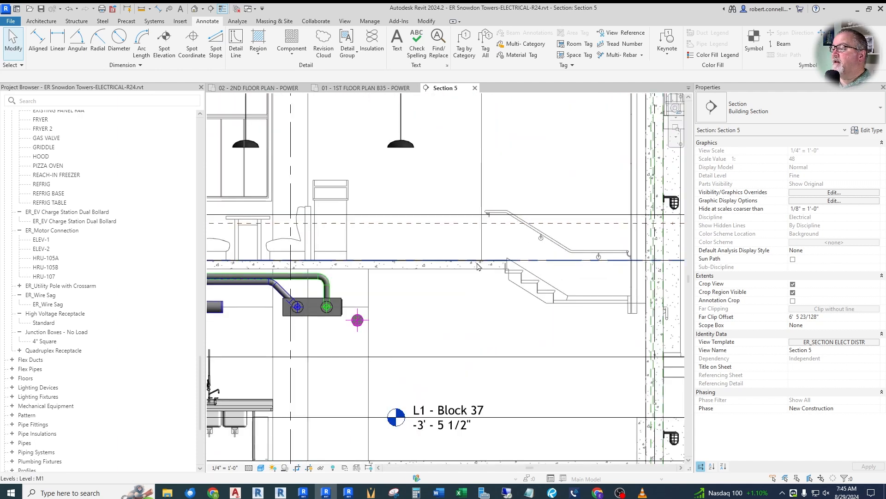
scroll(440, 265, "down", 2)
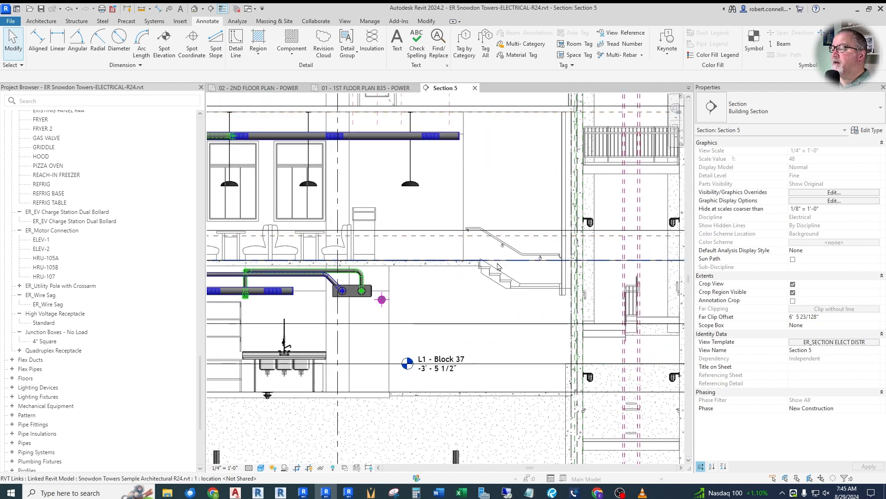
scroll(492, 263, "down", 3)
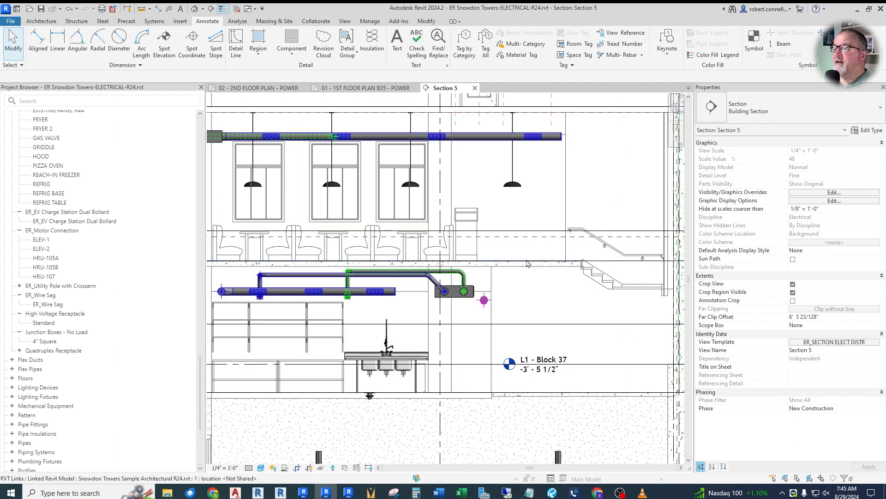
scroll(420, 246, "down", 2)
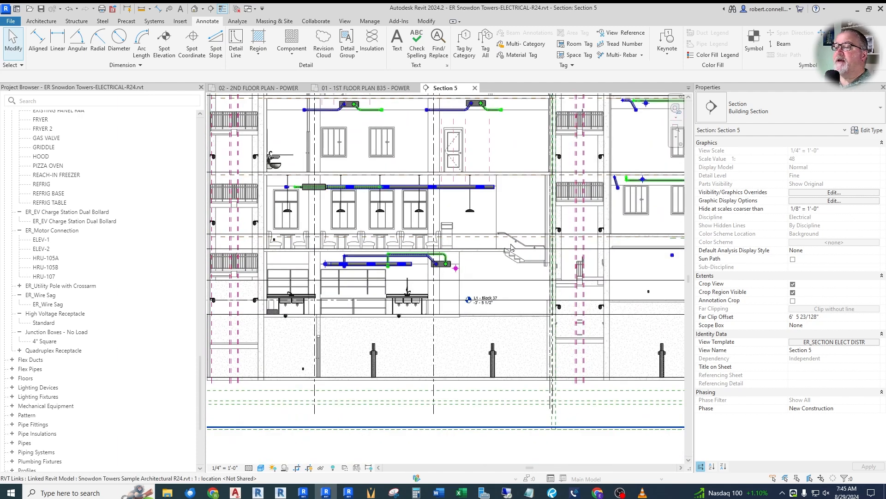
scroll(336, 246, "down", 1)
scroll(336, 246, "up", 3)
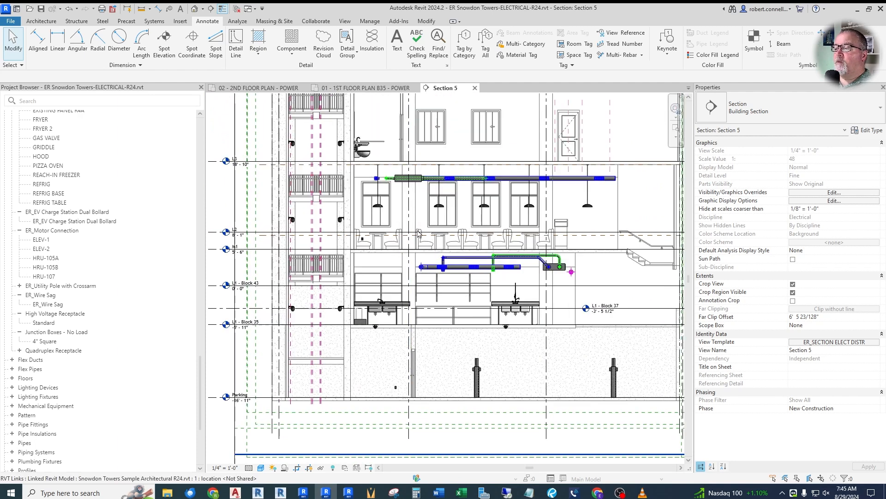
scroll(404, 198, "down", 2)
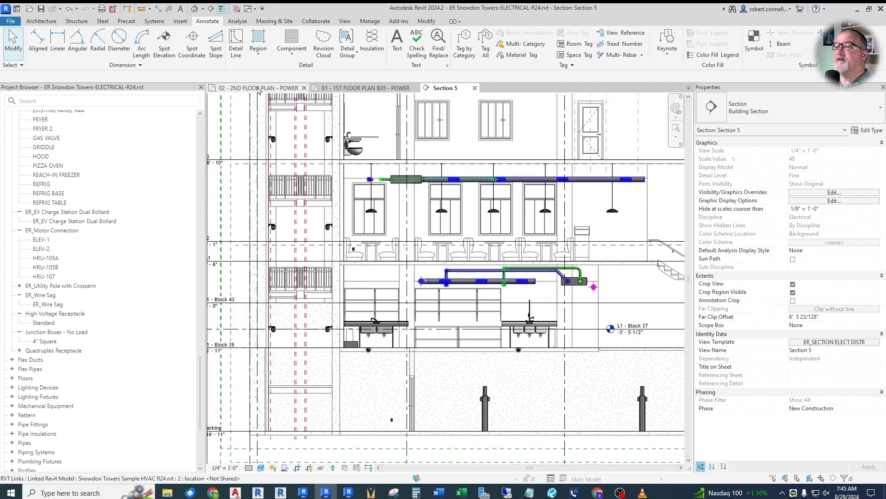
Inspect the View Range settings in the second floor power plan's ER_Power Plan 1/8" view template without changing them.
left_click(258, 90)
scroll(490, 223, "down", 4)
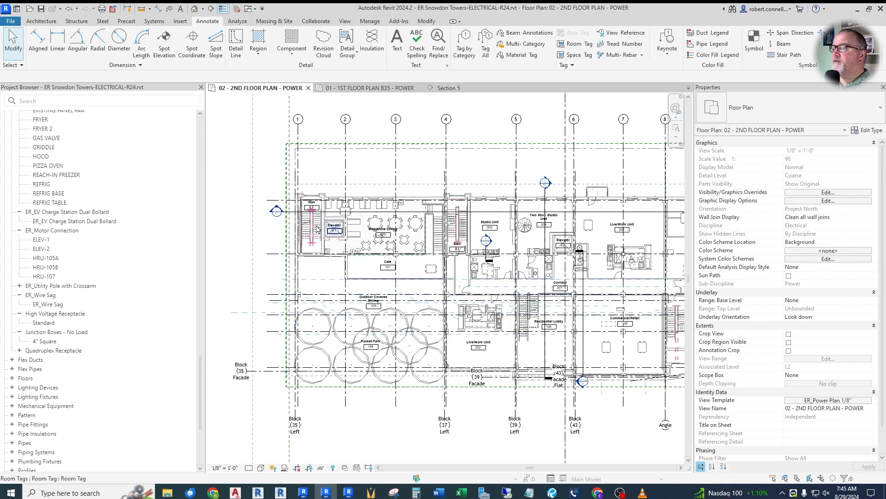
scroll(490, 222, "up", 1)
left_click(828, 399)
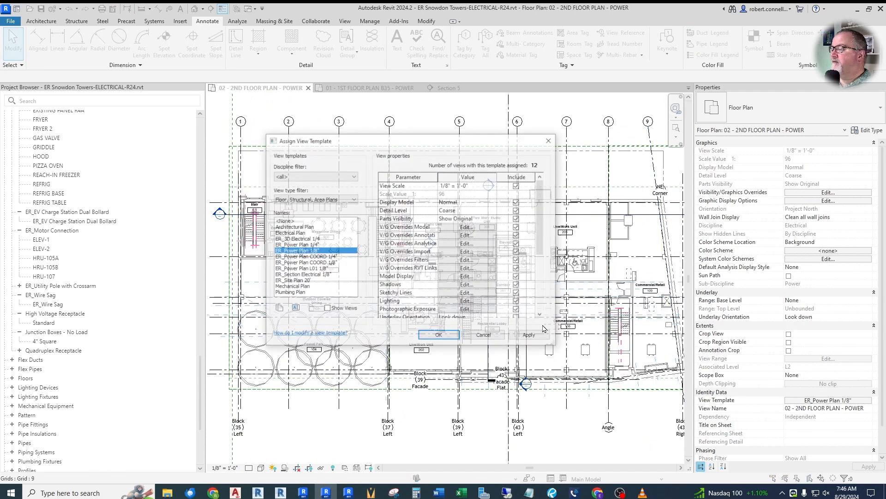
scroll(419, 298, "down", 3)
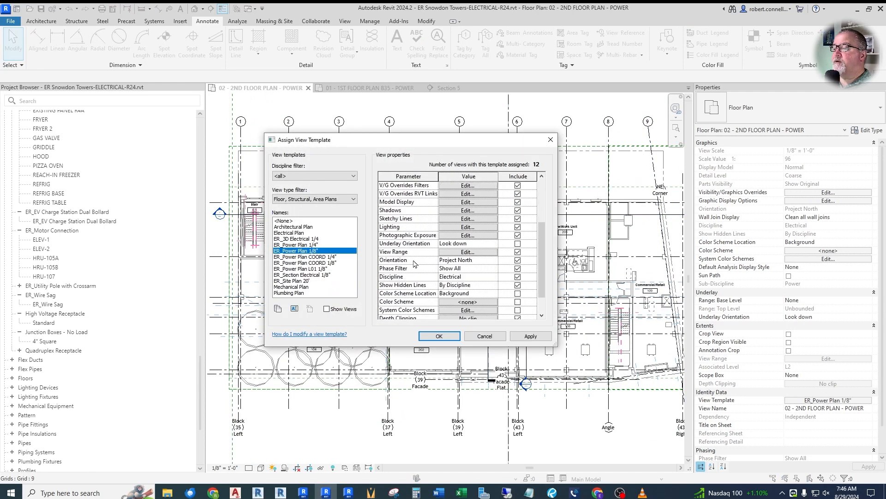
left_click(467, 251)
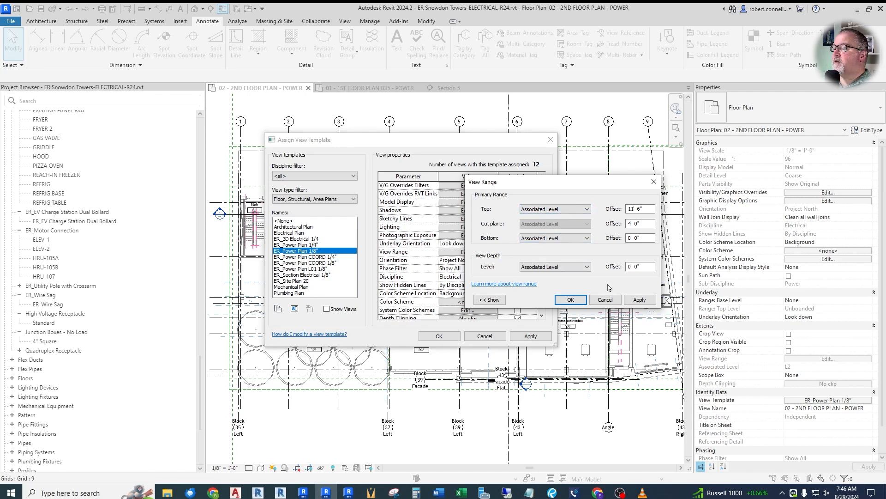
left_click(606, 300)
left_click(485, 336)
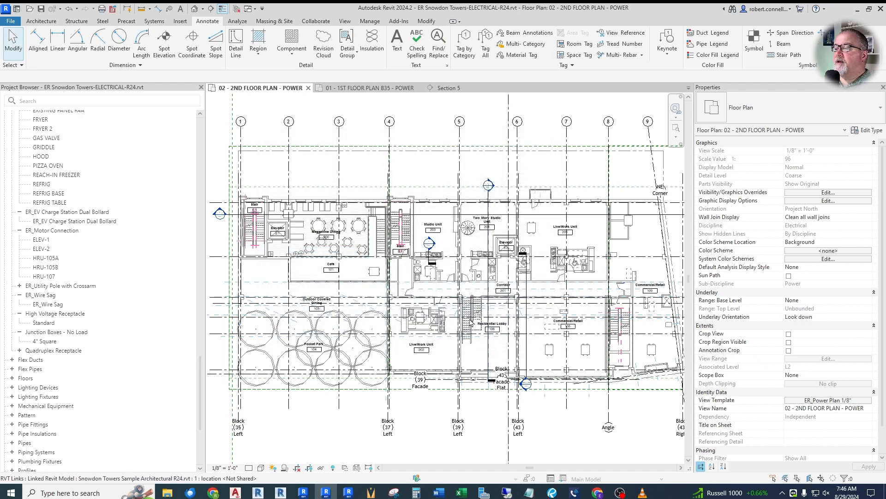
Sketch a rectangular plan region around Mezzanine Dining and Elevator E1, about 23'-7 1/2" deep, ending at the stair-side and Café edges.
scroll(314, 239, "up", 5)
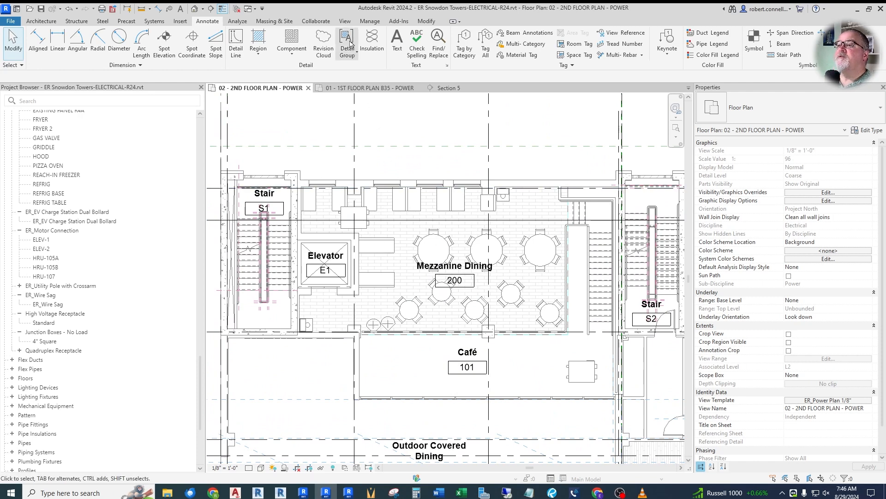
left_click(345, 22)
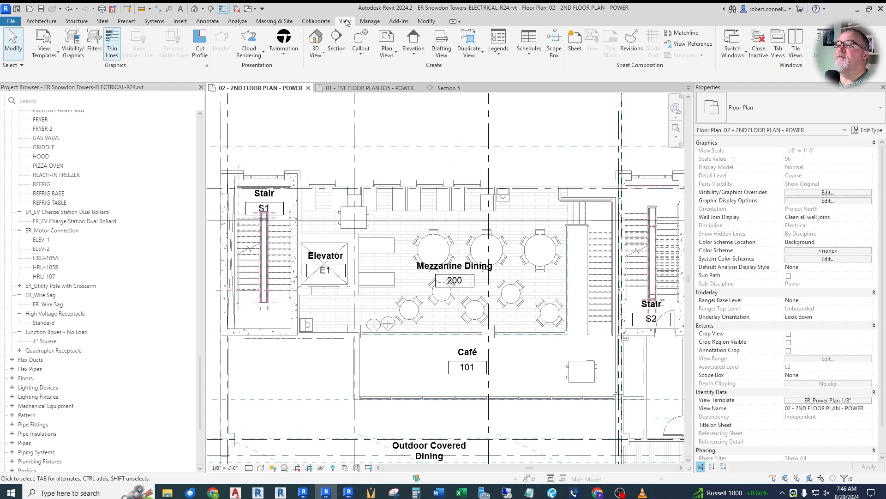
left_click(392, 46)
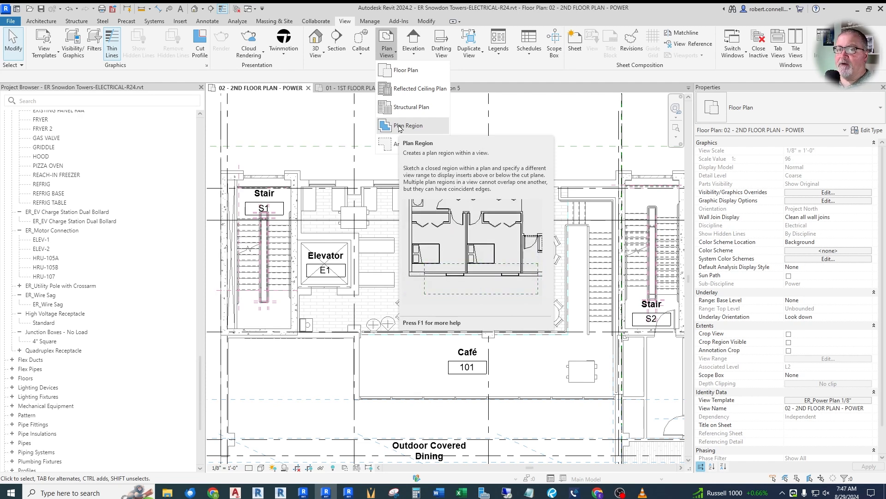
key("Escape")
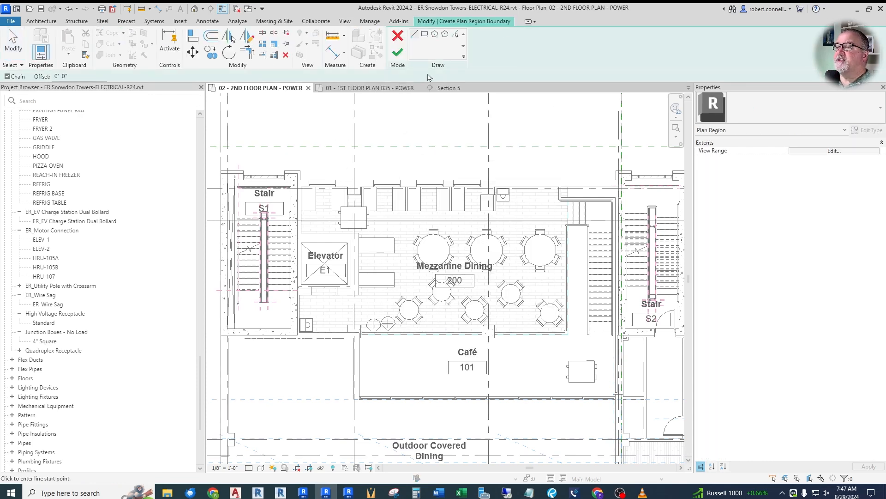
left_click(425, 35)
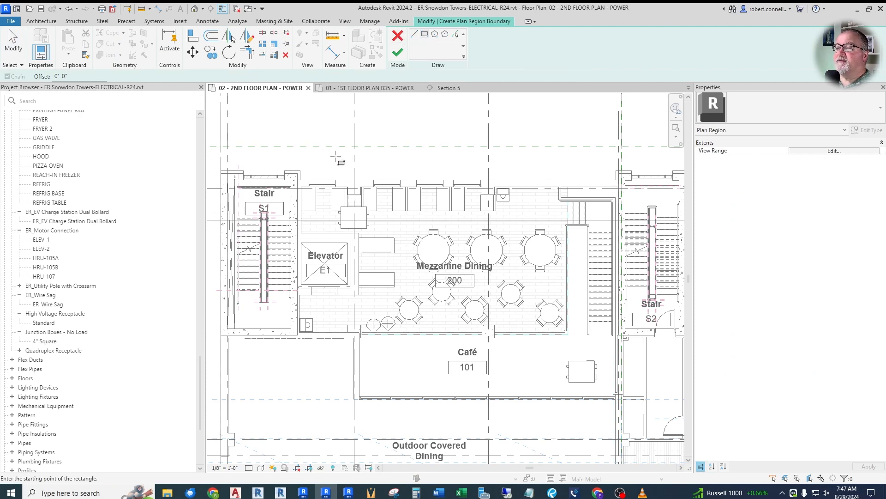
scroll(315, 187, "up", 3)
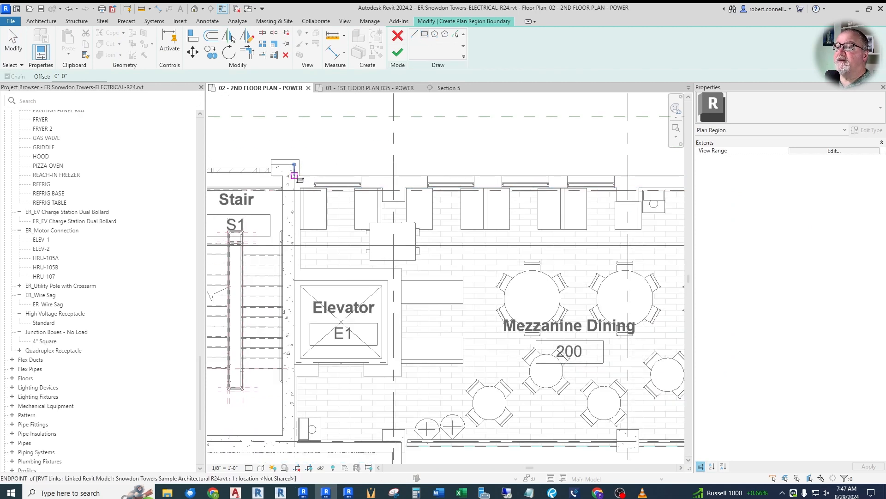
left_click(294, 175)
scroll(294, 176, "down", 3)
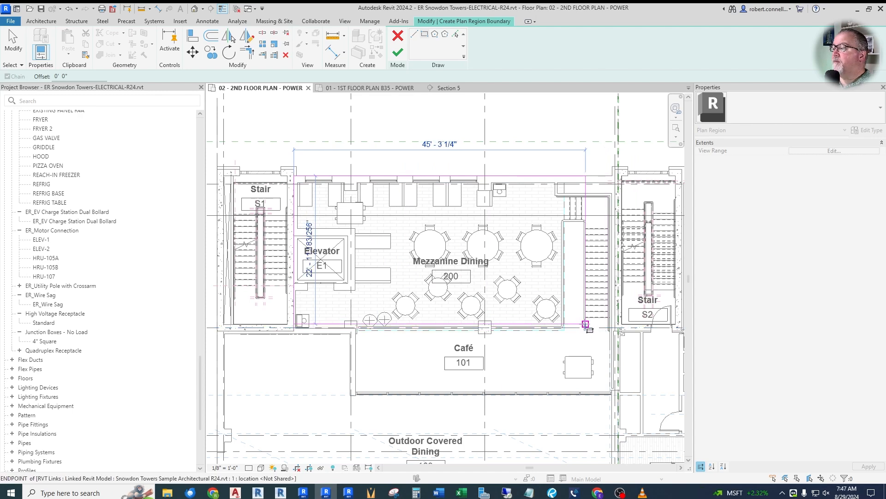
scroll(582, 324, "up", 3)
left_click(547, 331)
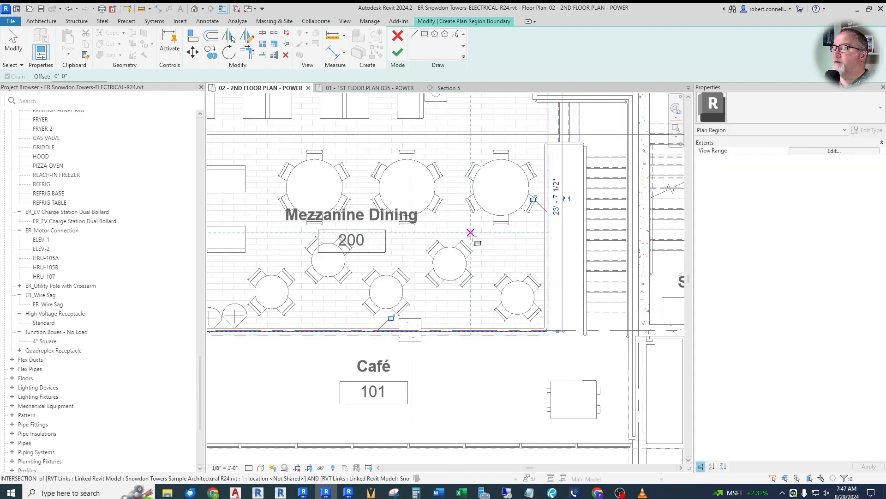
scroll(474, 238, "down", 3)
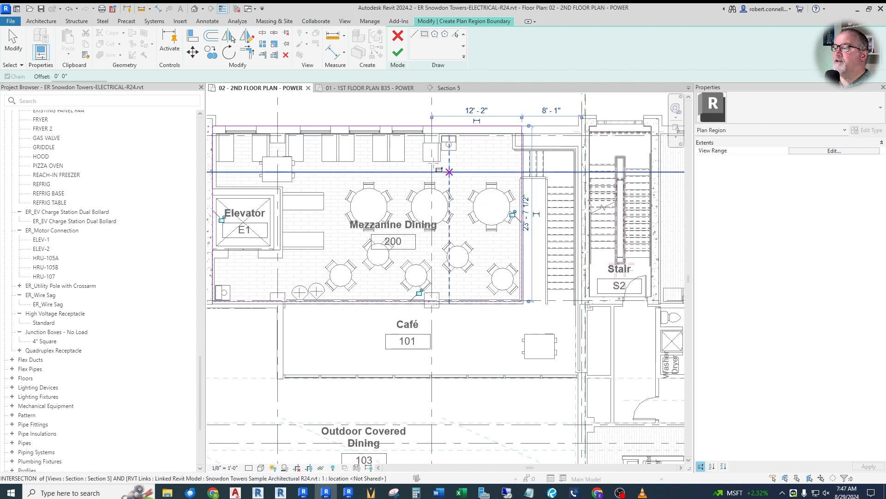
Set the plan region's view range to level M1 for the bottom, cut plane and view depth.
left_click(820, 152)
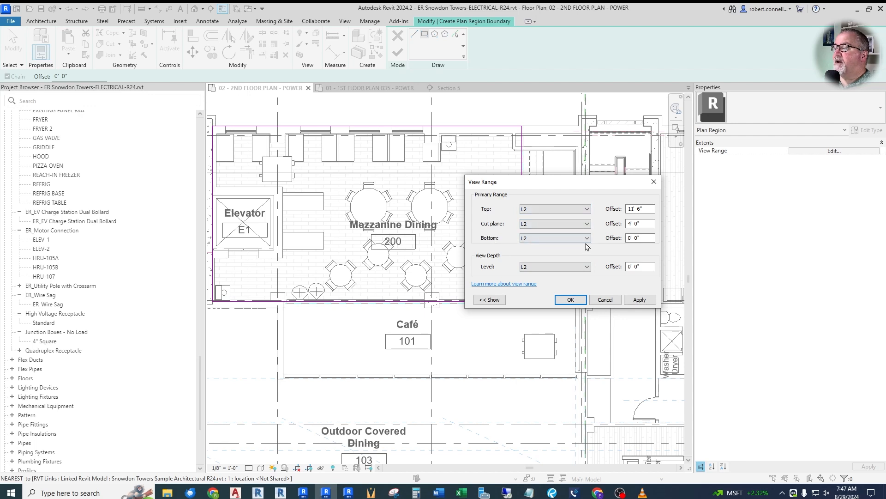
left_click(586, 239)
left_click(530, 253)
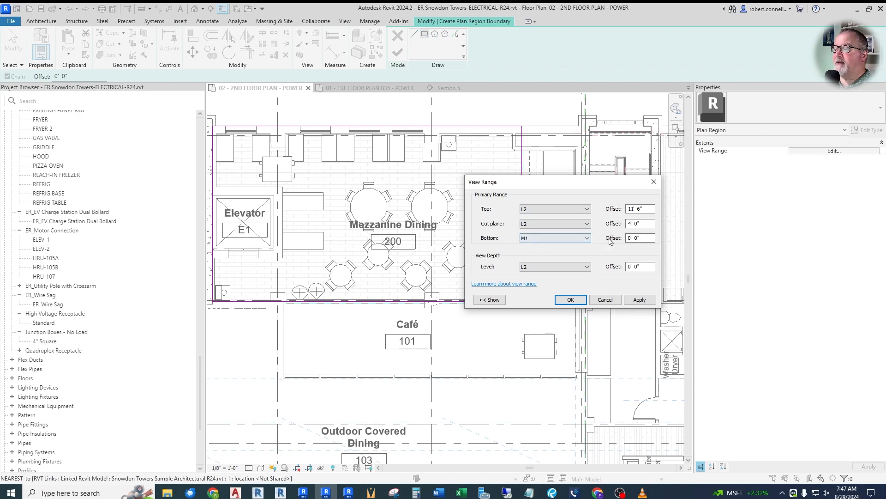
left_click(587, 224)
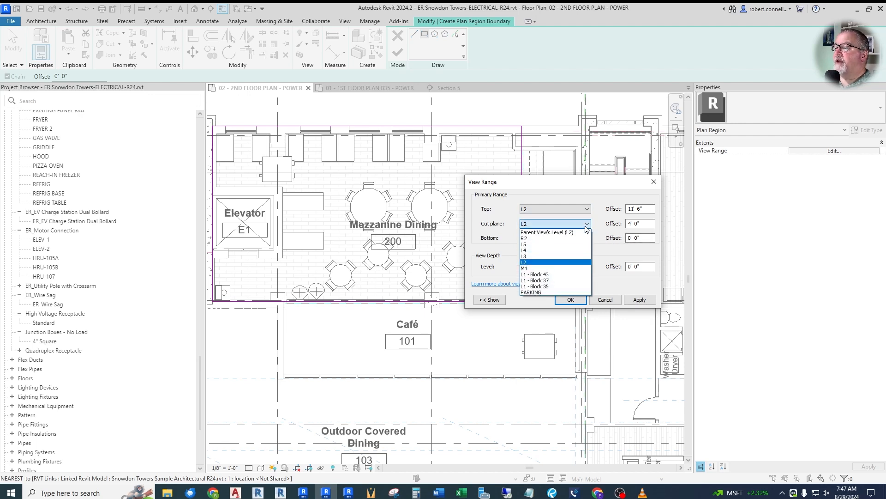
left_click(532, 268)
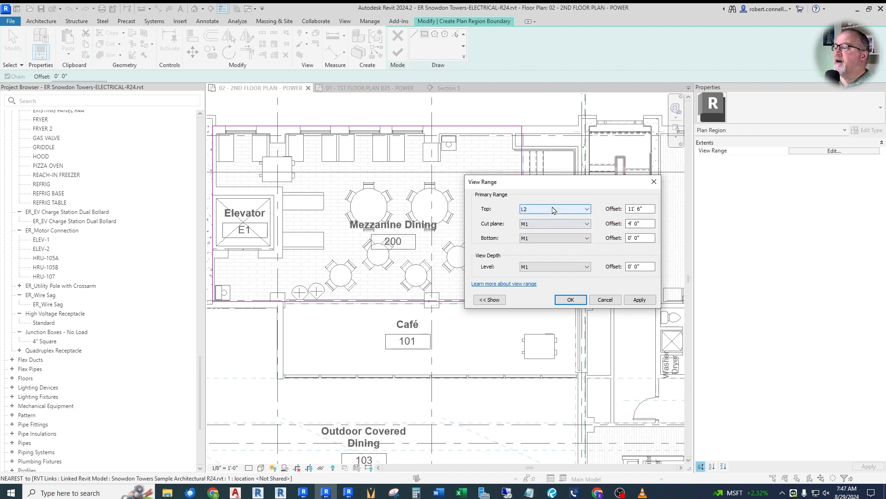
Review the level choices for the view range top, keep it at L2, and finish the plan region.
left_click(569, 223)
left_click(522, 210)
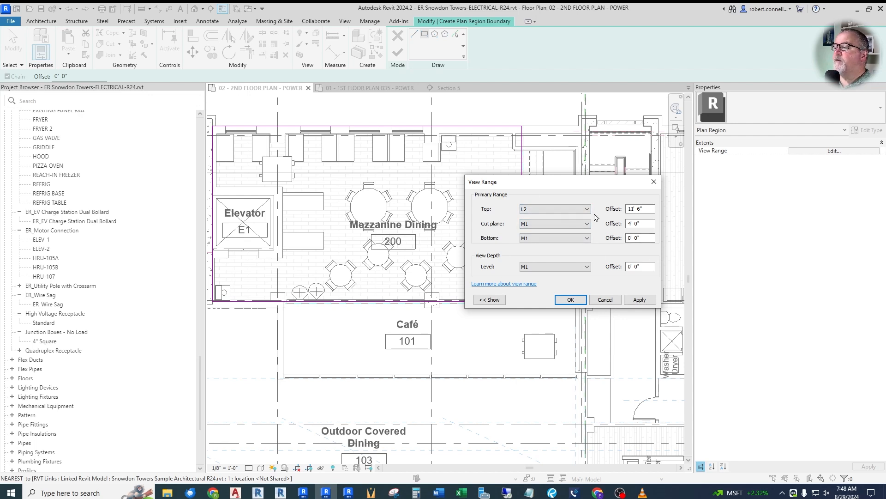
left_click(587, 209)
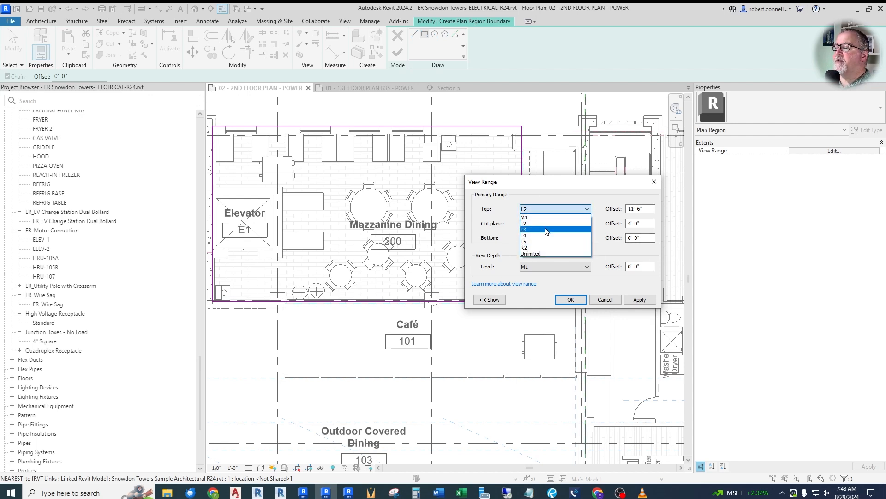
left_click(587, 210)
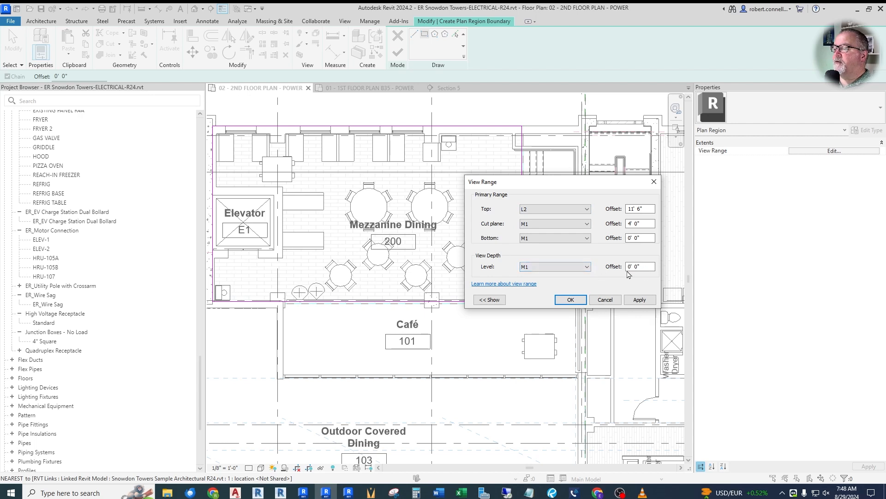
left_click(572, 300)
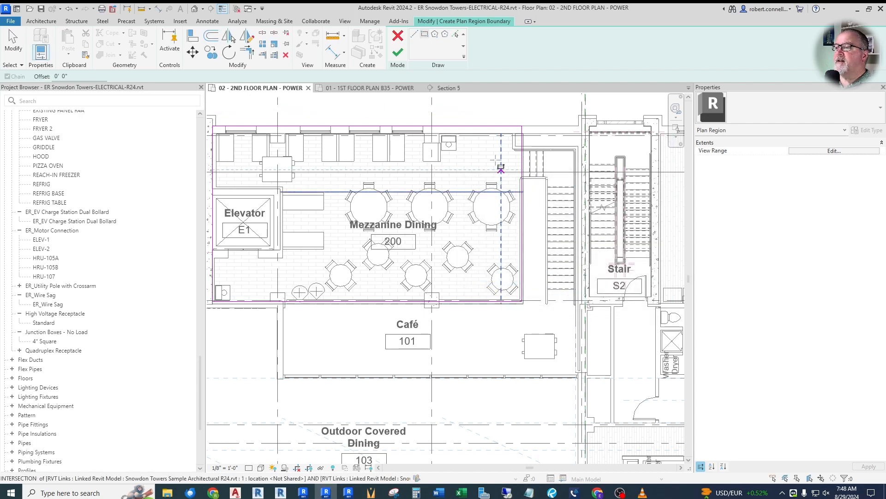
left_click(398, 55)
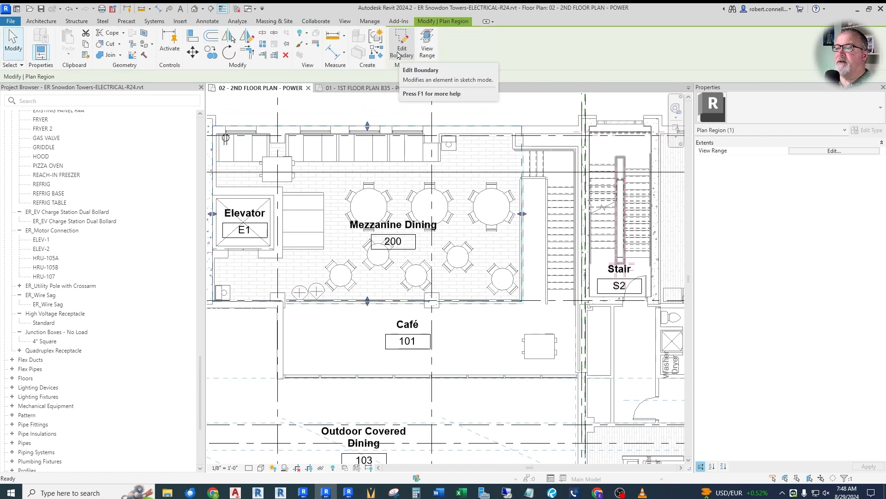
Inspect the finished plan region's boundary around Mezzanine Dining and the receptacle by the booths.
scroll(531, 245, "down", 1)
scroll(487, 208, "up", 1)
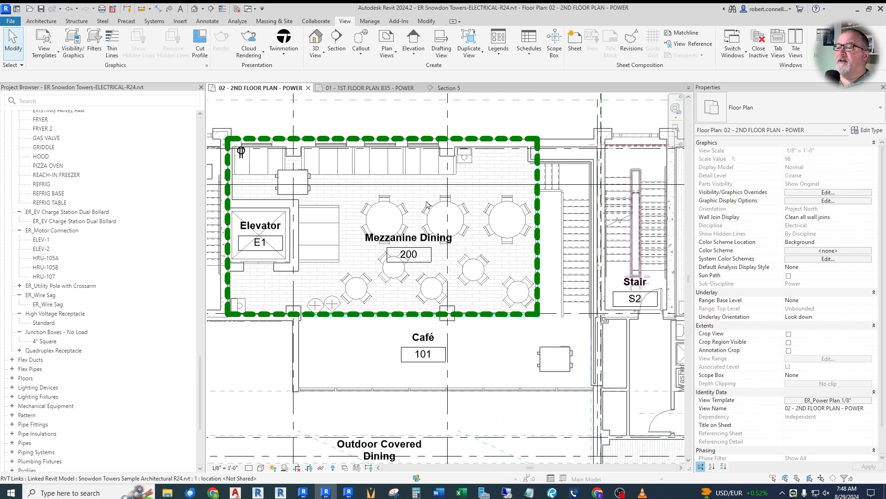
scroll(498, 213, "down", 1)
scroll(285, 171, "up", 2)
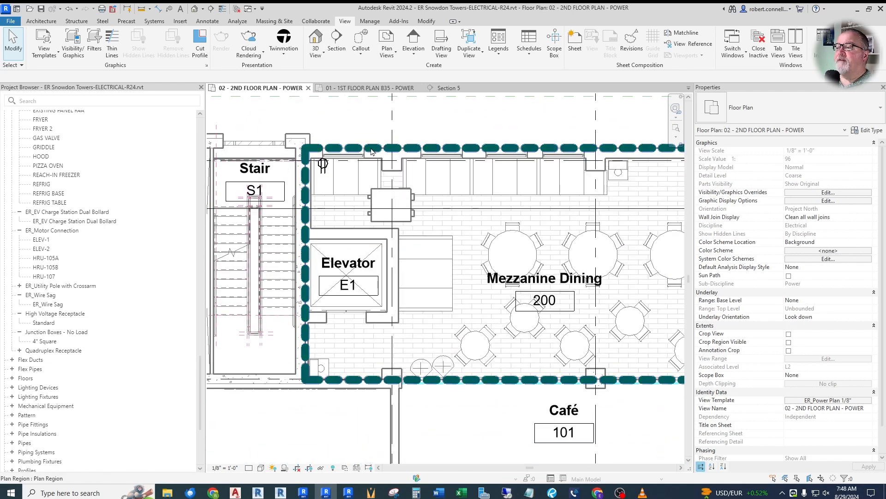
left_click(335, 147)
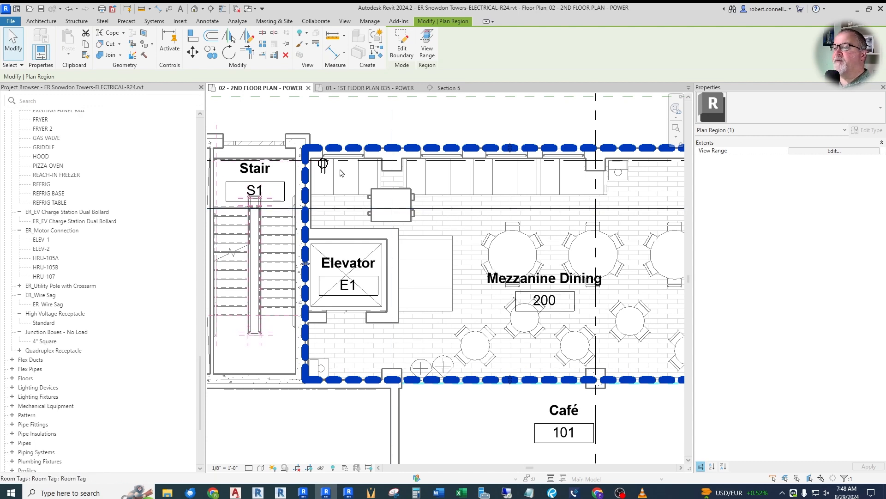
key("Escape")
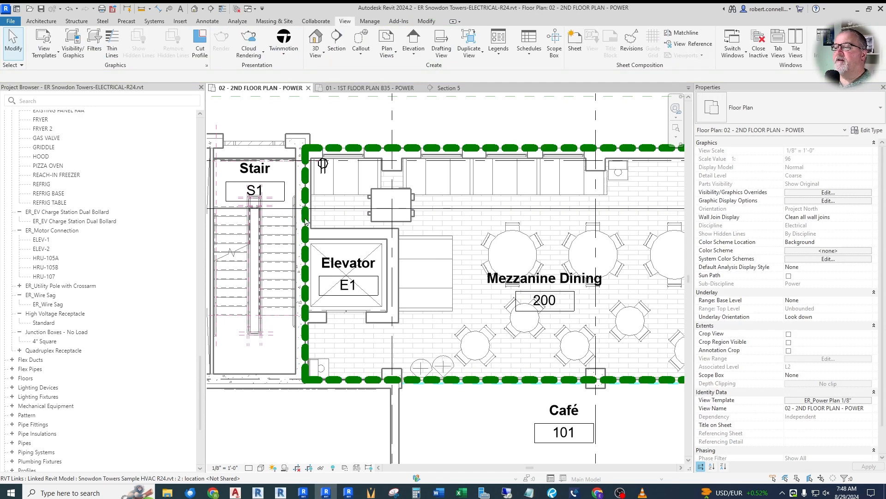
Examine the plan region's extent within the whole second floor plan and the duplex receptacle at its corner.
scroll(319, 240, "down", 1)
scroll(323, 201, "down", 1)
scroll(322, 202, "down", 1)
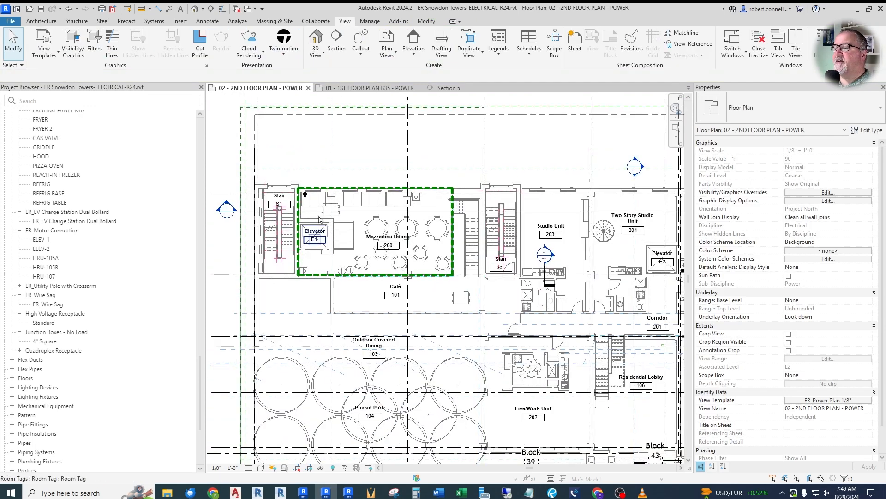
scroll(350, 270, "down", 1)
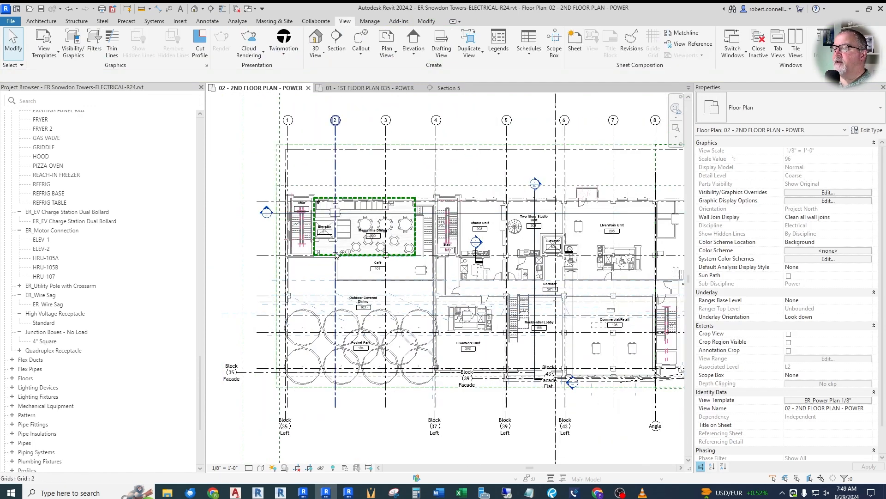
scroll(322, 226, "up", 2)
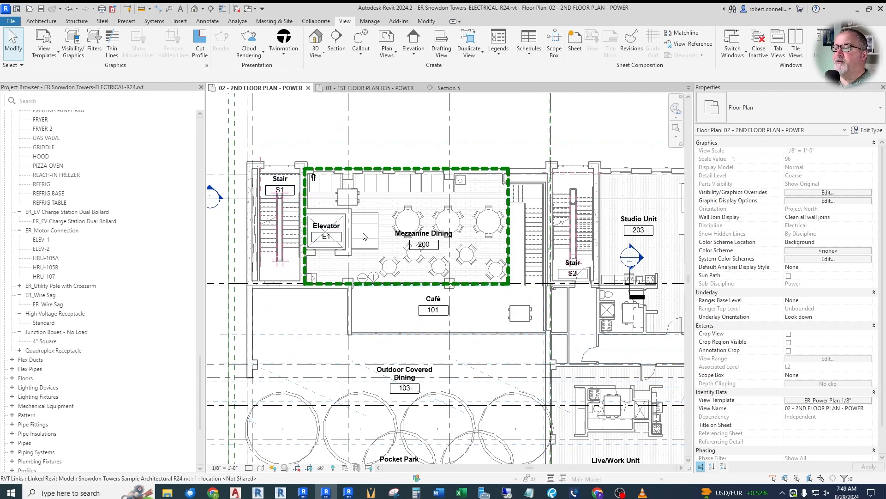
scroll(325, 181, "up", 3)
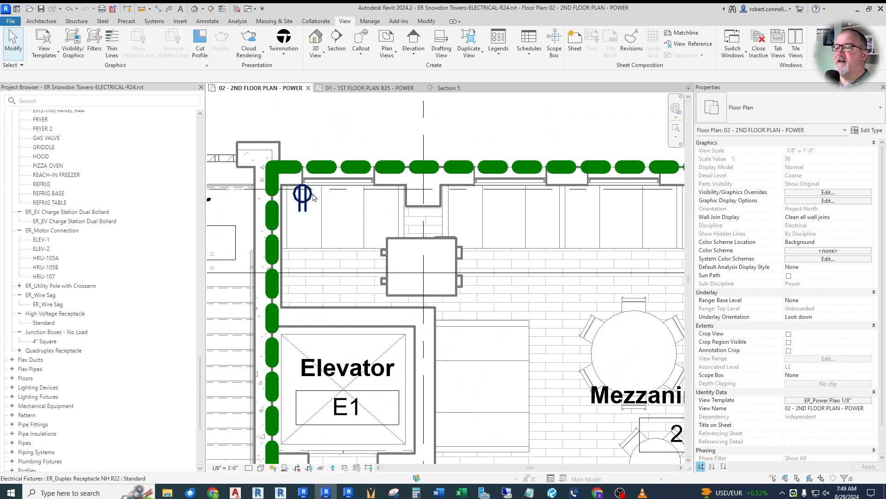
scroll(304, 203, "down", 1)
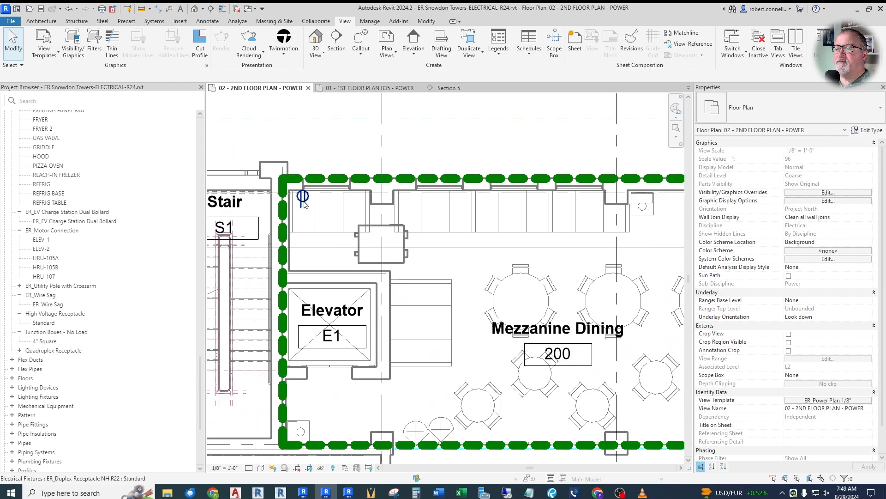
scroll(305, 203, "up", 1)
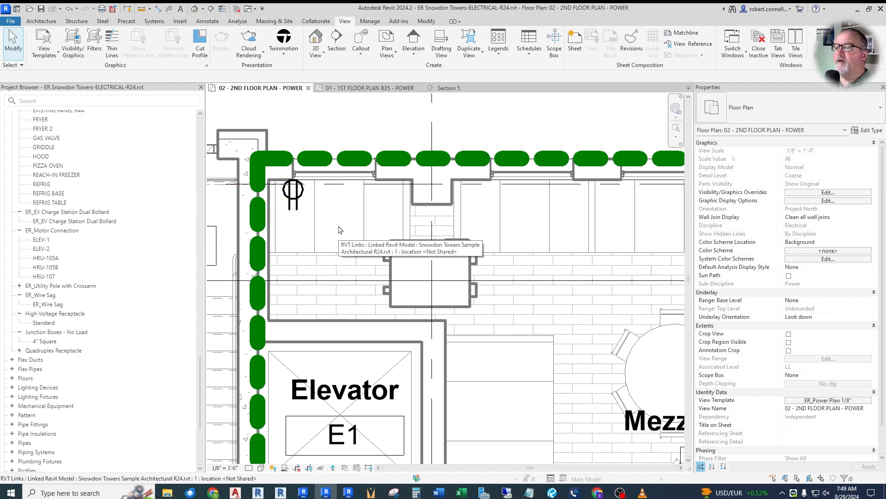
Place a matching duplex receptacle with Create Similar on the booth wall, between the existing receptacle and the nearest column, at -1' 0" from L2.
left_click(296, 202)
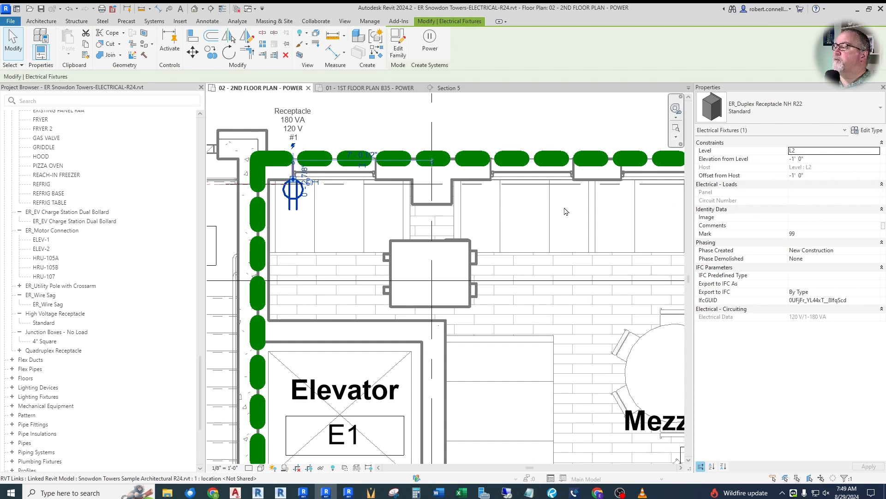
scroll(288, 195, "down", 5)
scroll(248, 206, "down", 5)
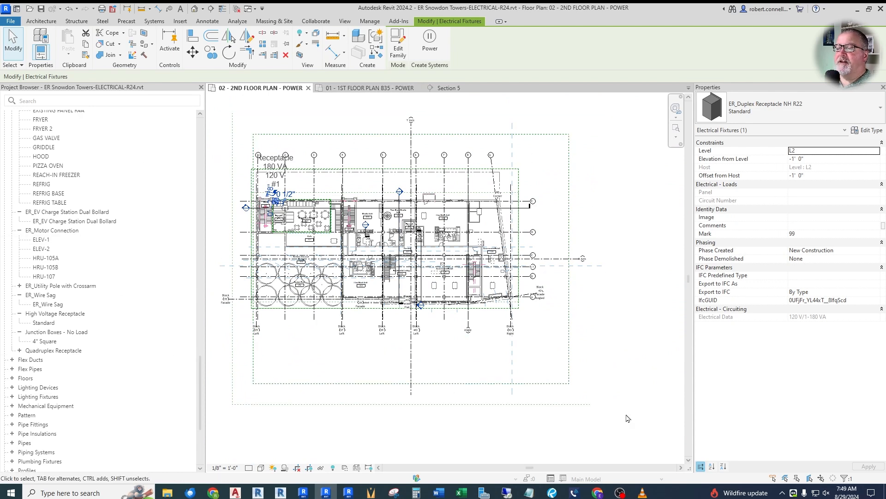
scroll(258, 199, "up", 8)
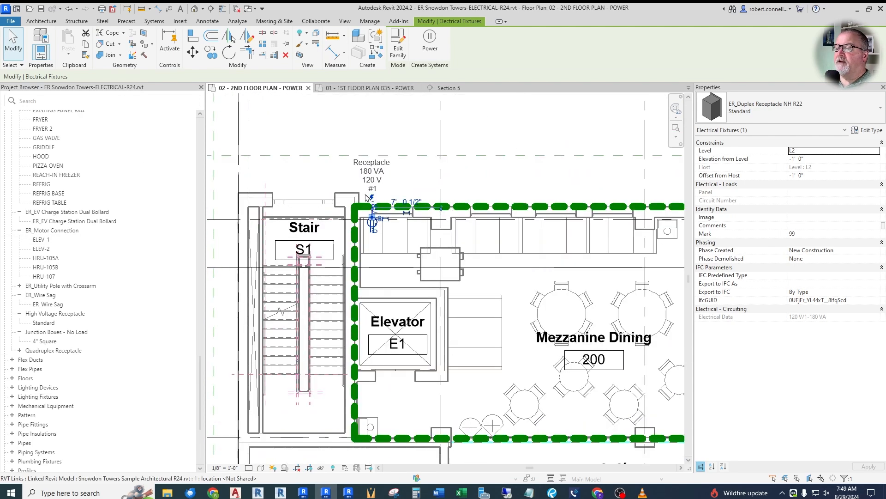
right_click(343, 255)
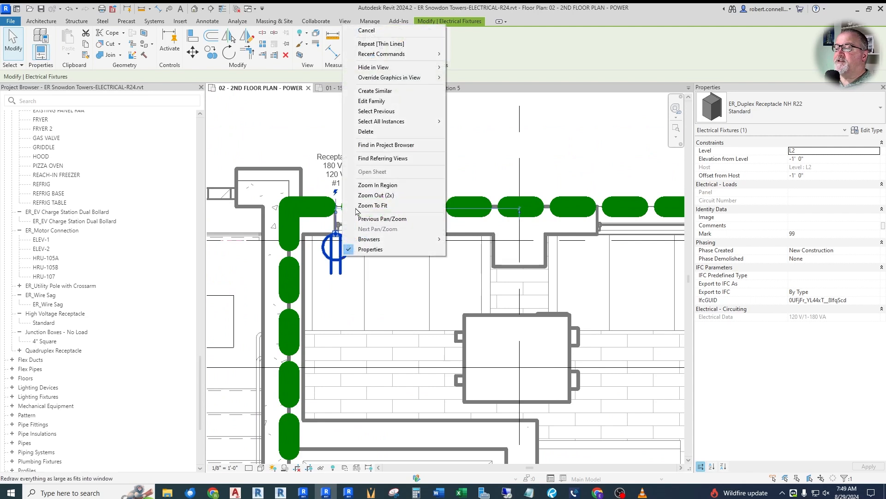
left_click(375, 90)
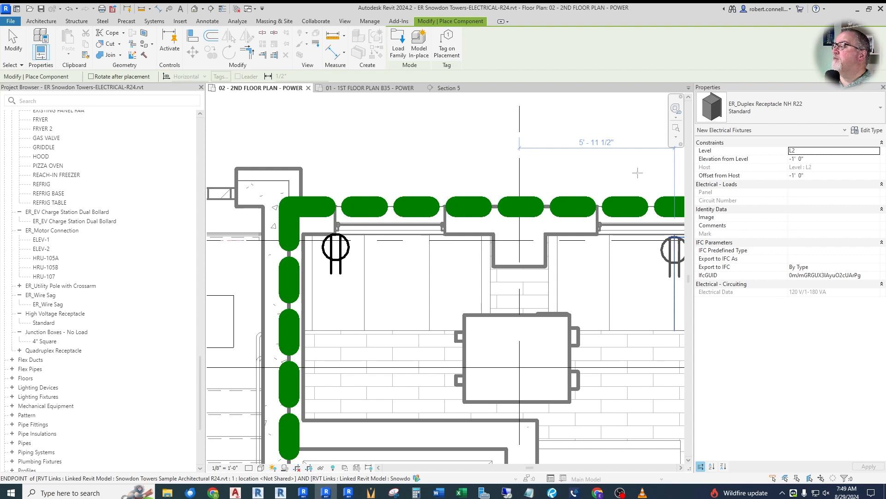
scroll(467, 243, "up", 1)
scroll(467, 243, "up", 1)
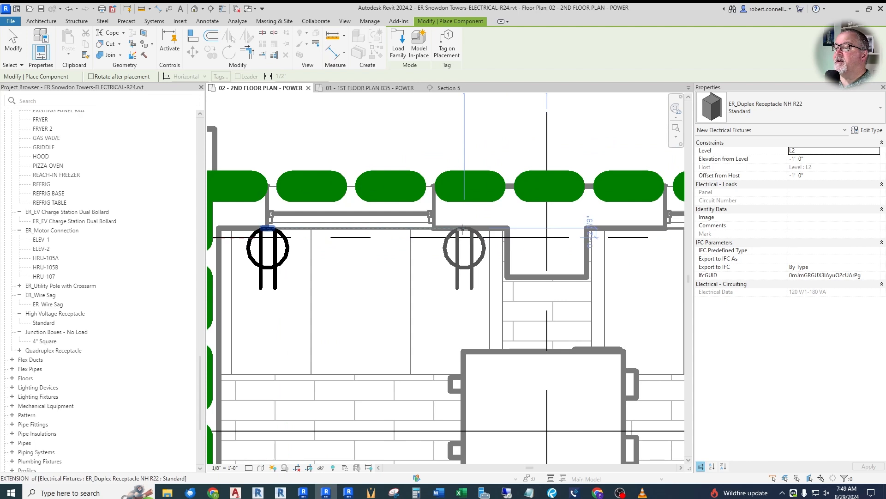
left_click(461, 227)
scroll(406, 249, "down", 3)
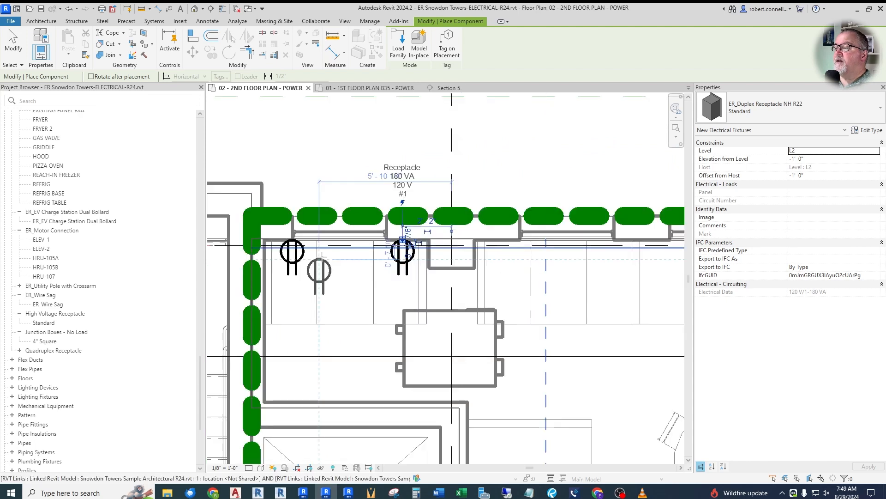
Place four more duplex receptacles along the booth wall of Mezzanine Dining, between the two columns, at -1' 0" from L2.
scroll(430, 253, "up", 3)
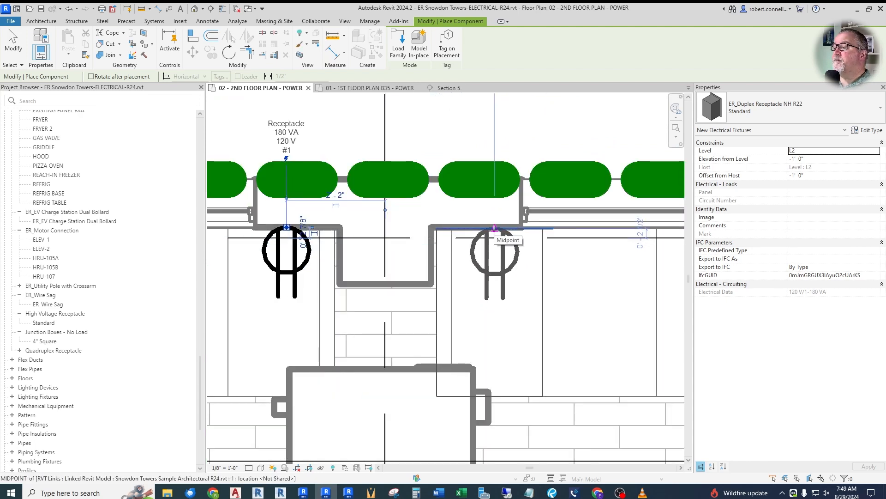
scroll(494, 256, "down", 2)
scroll(503, 250, "up", 3)
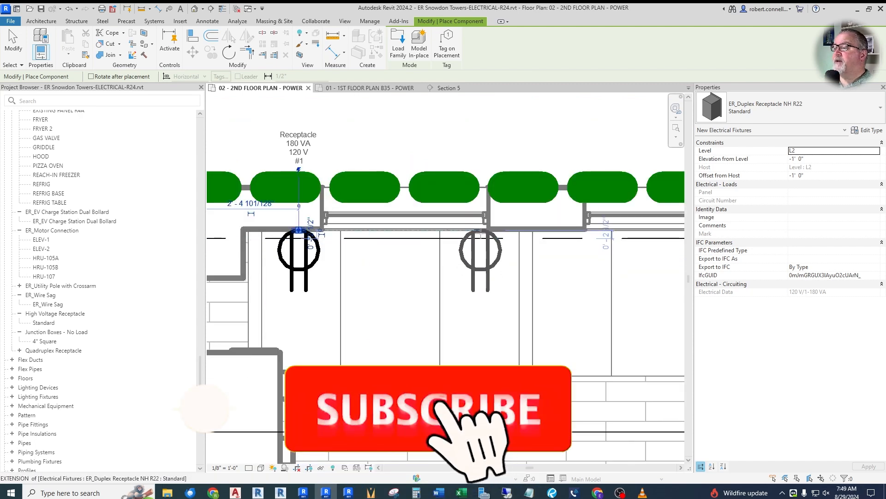
scroll(480, 231, "down", 4)
scroll(461, 263, "up", 1)
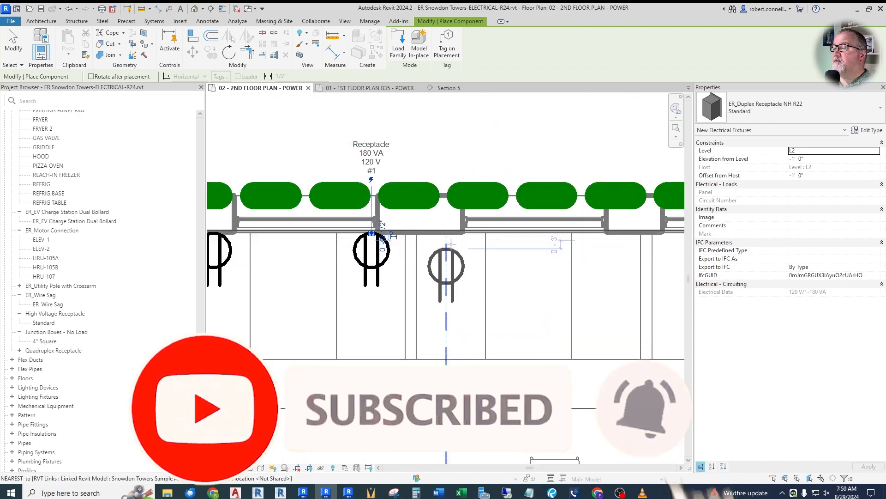
scroll(460, 265, "up", 3)
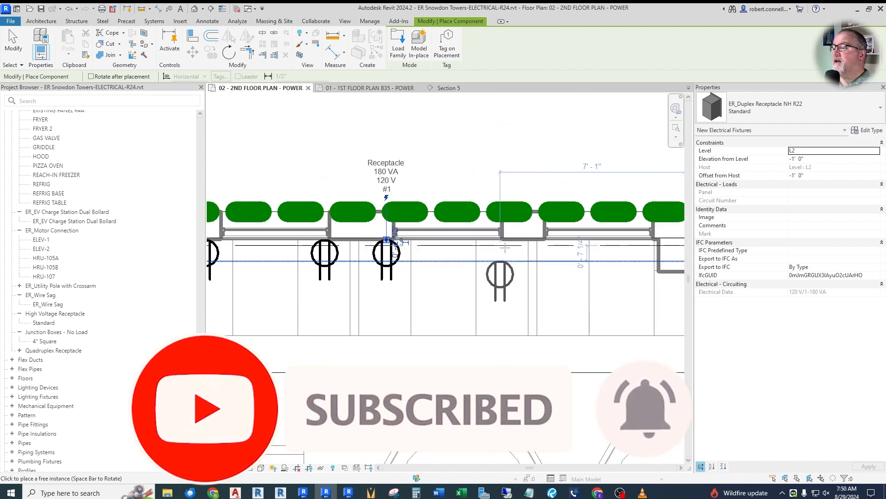
left_click(504, 231)
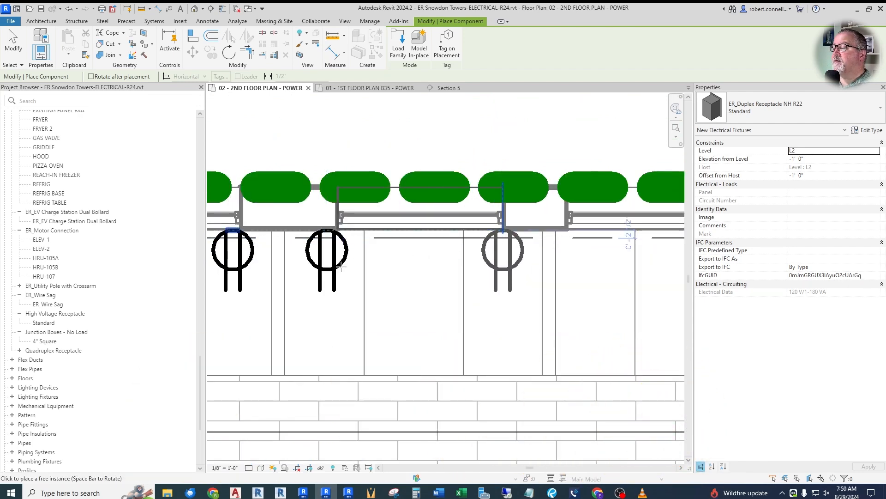
Place another duplex receptacle on the booth wall before the second column and one on that column's room-side face.
scroll(355, 266, "down", 3)
scroll(508, 273, "up", 3)
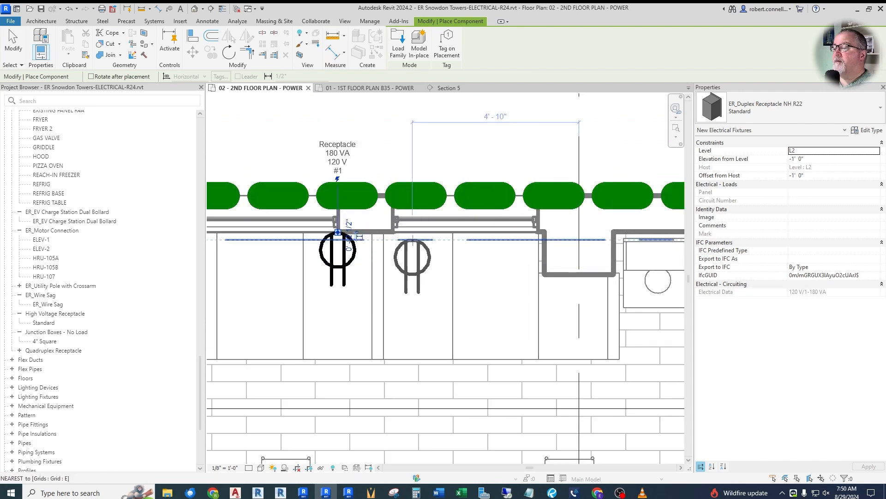
left_click(415, 233)
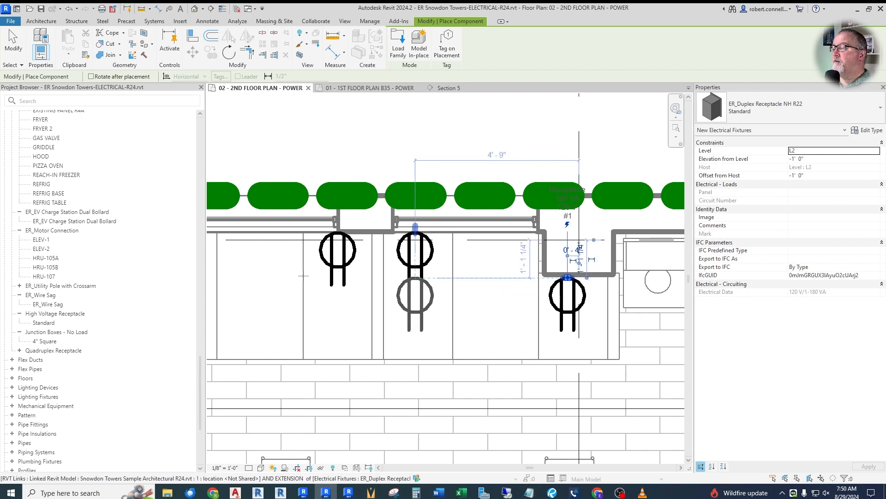
scroll(435, 259, "down", 4)
scroll(435, 259, "down", 2)
scroll(341, 247, "up", 6)
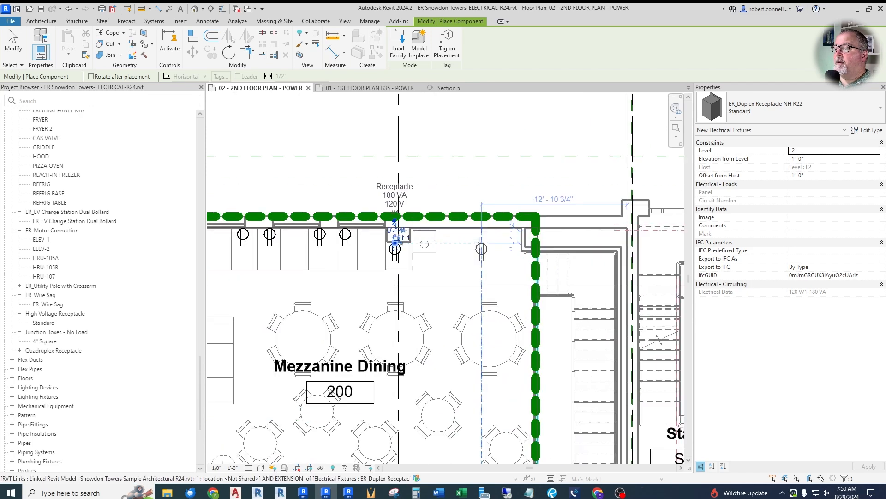
Place a duplex receptacle on the wall past the second column, 6' 4" from the column's grid line.
left_click(323, 245)
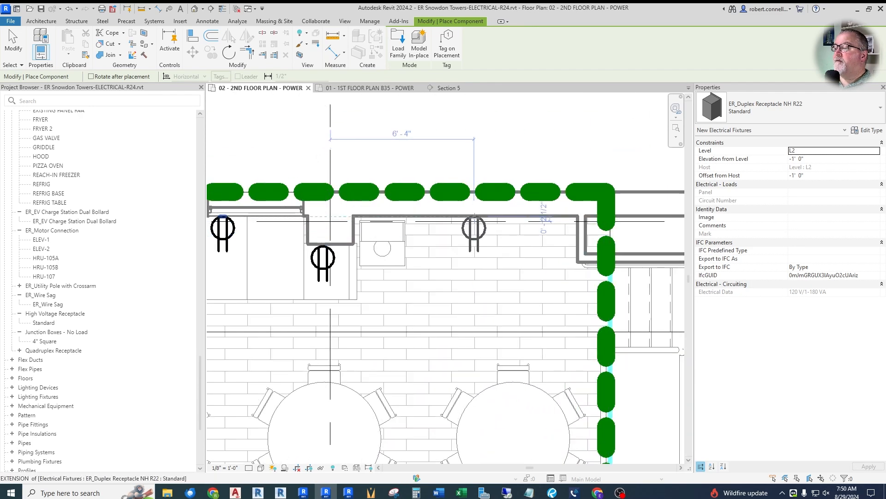
scroll(493, 176, "down", 3)
scroll(483, 198, "down", 3)
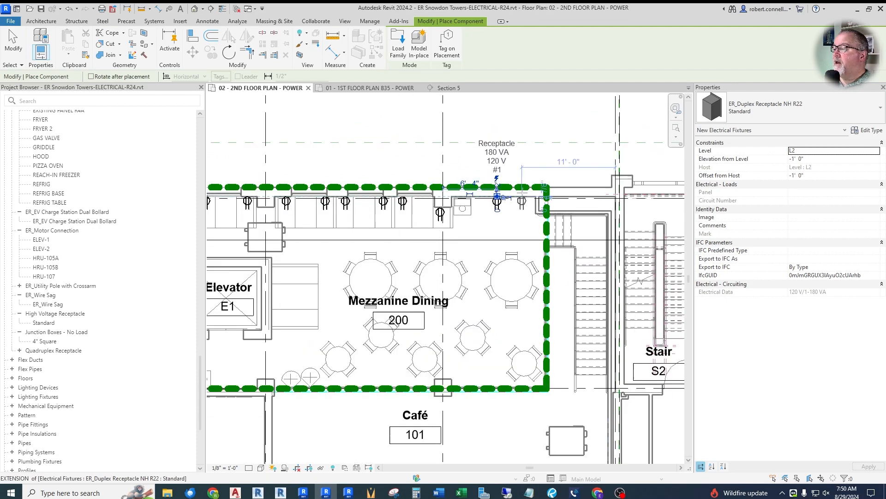
Place a rotated duplex receptacle on the column between Mezzanine Dining and the Café, centred on its face toward the tables.
scroll(482, 197, "up", 2)
scroll(530, 420, "down", 2)
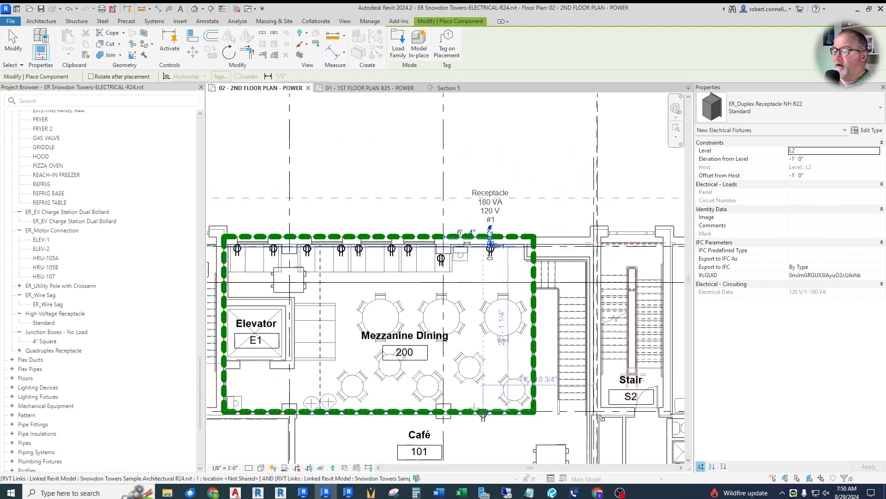
scroll(439, 400, "up", 3)
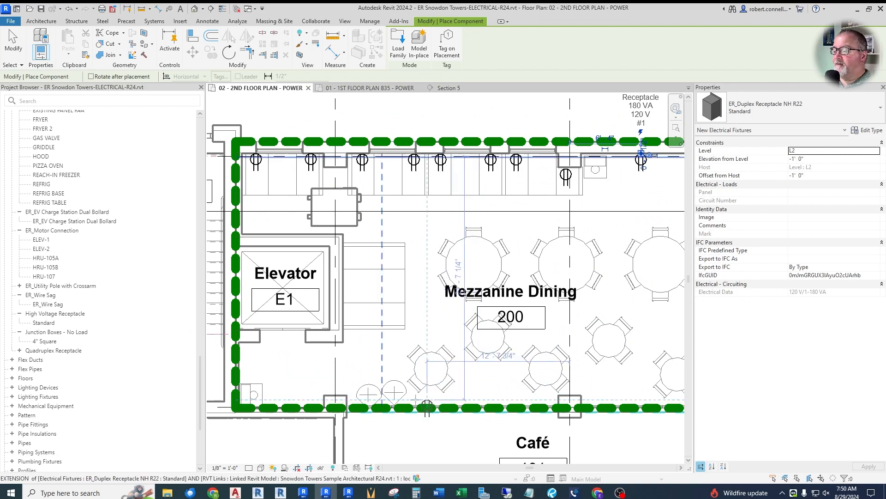
scroll(394, 390, "down", 2)
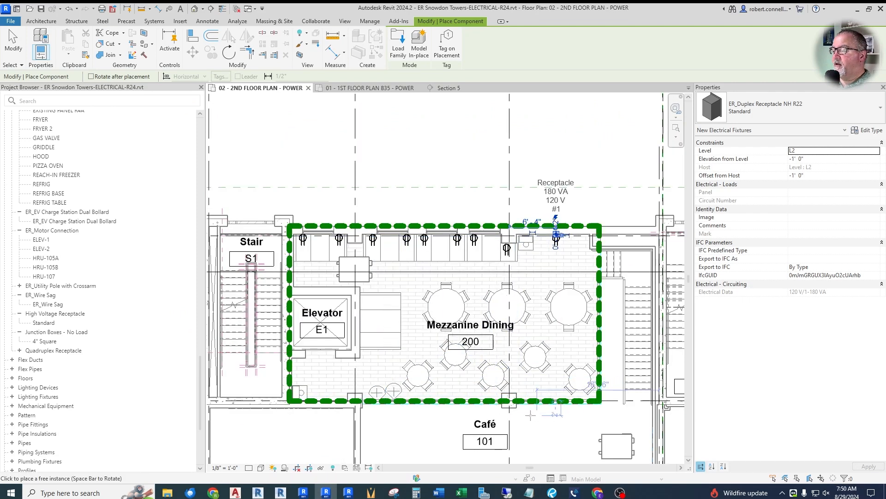
scroll(505, 397, "up", 3)
scroll(520, 386, "up", 2)
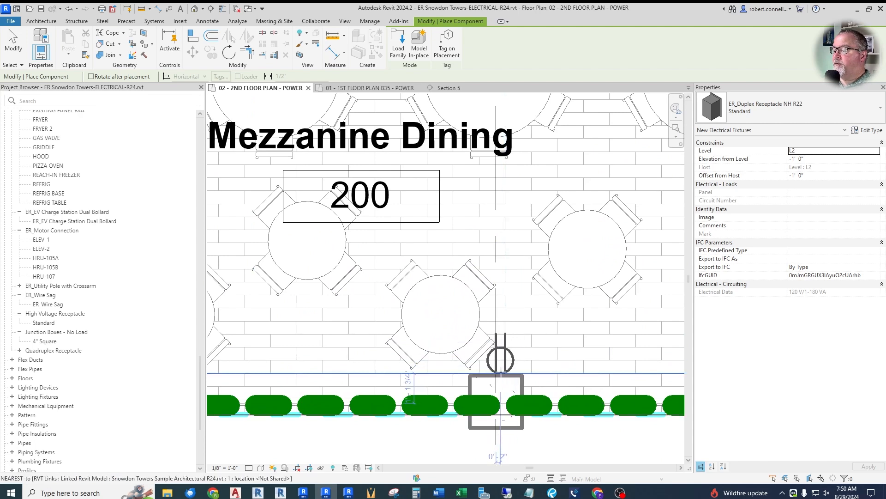
left_click(496, 375)
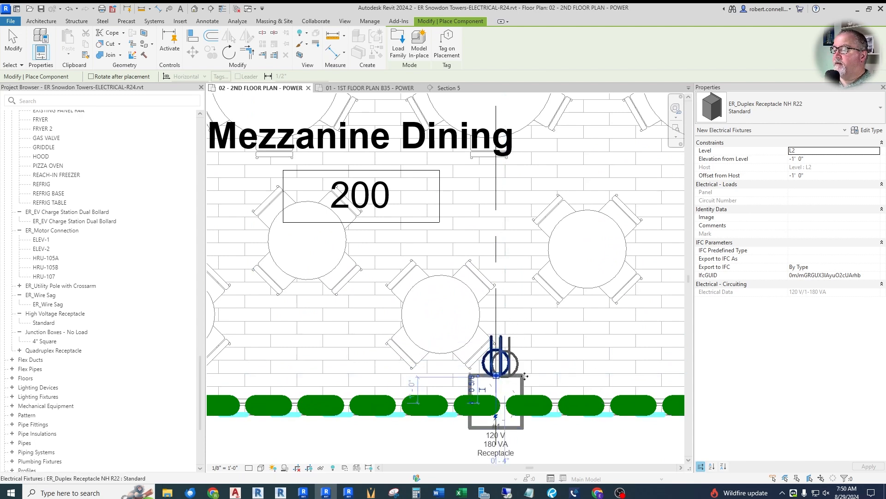
scroll(524, 318, "down", 3)
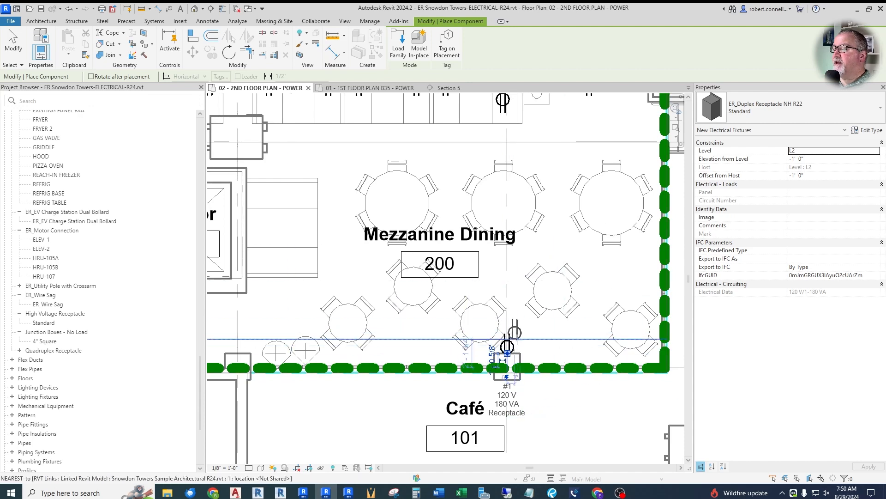
scroll(507, 356, "up", 2)
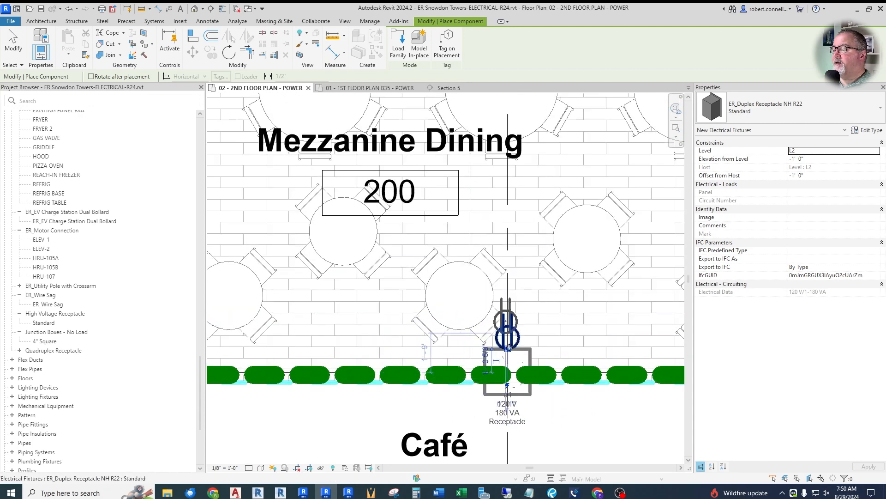
scroll(563, 317, "down", 2)
scroll(564, 316, "down", 2)
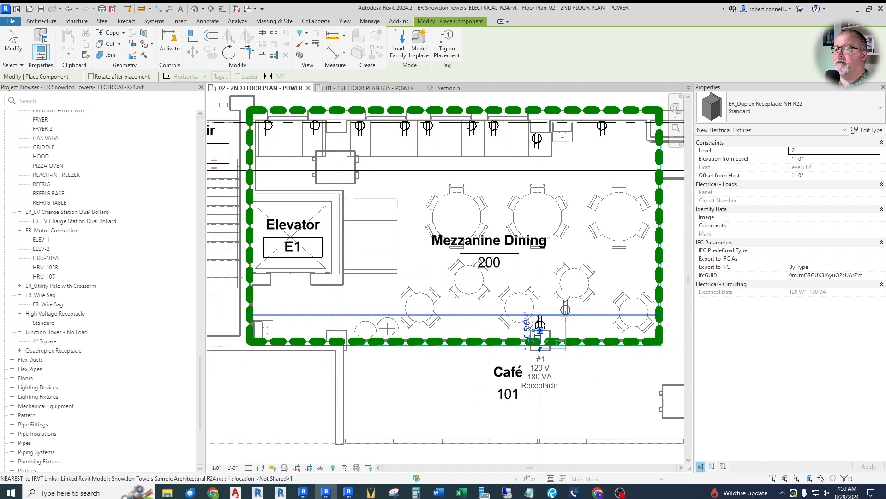
Place two rotated duplex receptacles on the elevator shaft wall, one near each end of the booth seating, and finish placing components.
scroll(365, 213, "up", 2)
scroll(365, 212, "up", 3)
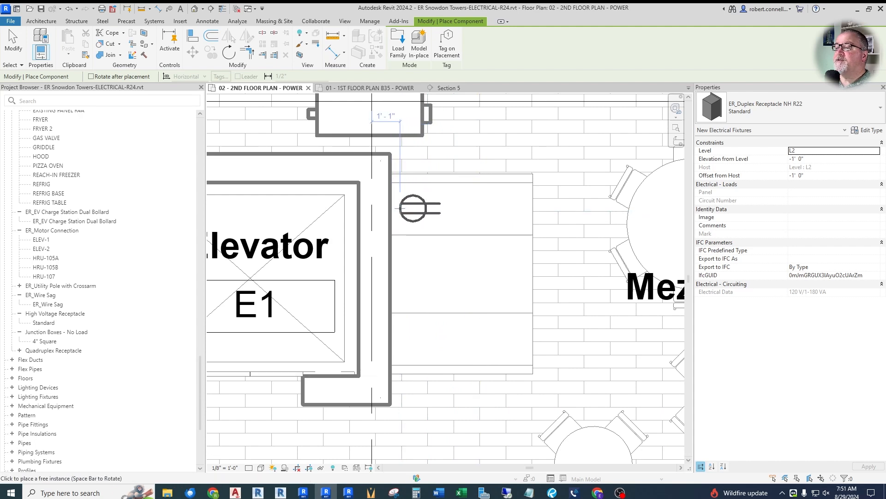
scroll(390, 210, "up", 2)
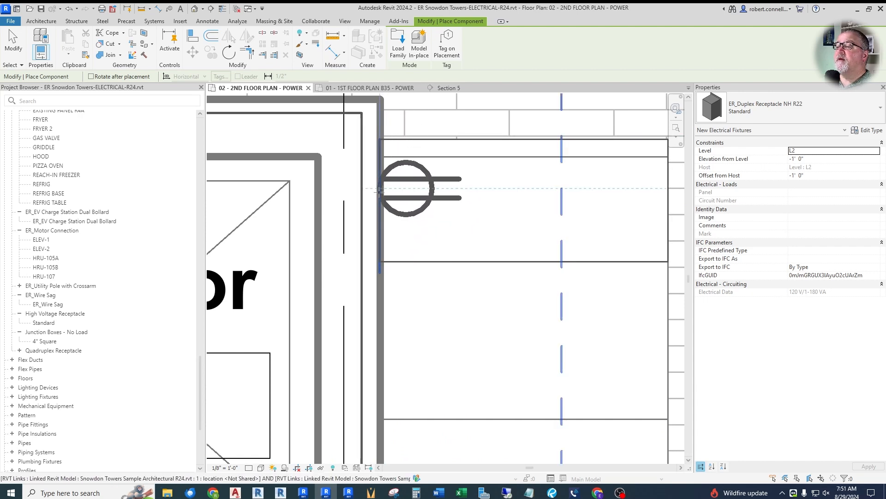
left_click(378, 201)
scroll(422, 153, "down", 2)
scroll(425, 308, "up", 2)
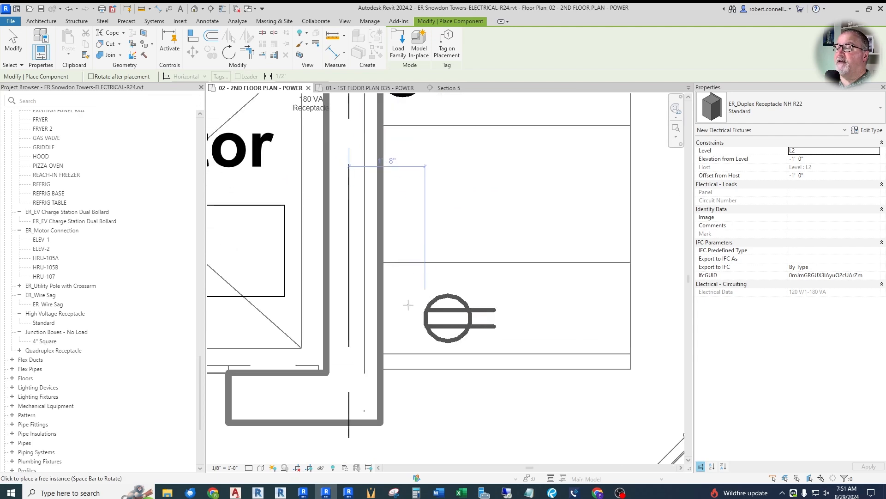
left_click(378, 312)
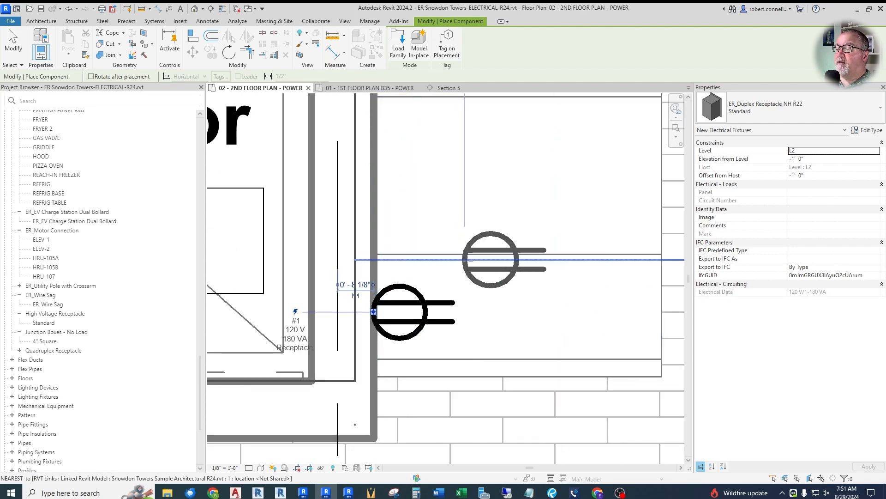
scroll(462, 266, "down", 2)
scroll(457, 271, "down", 2)
key("Escape")
key("Escape")
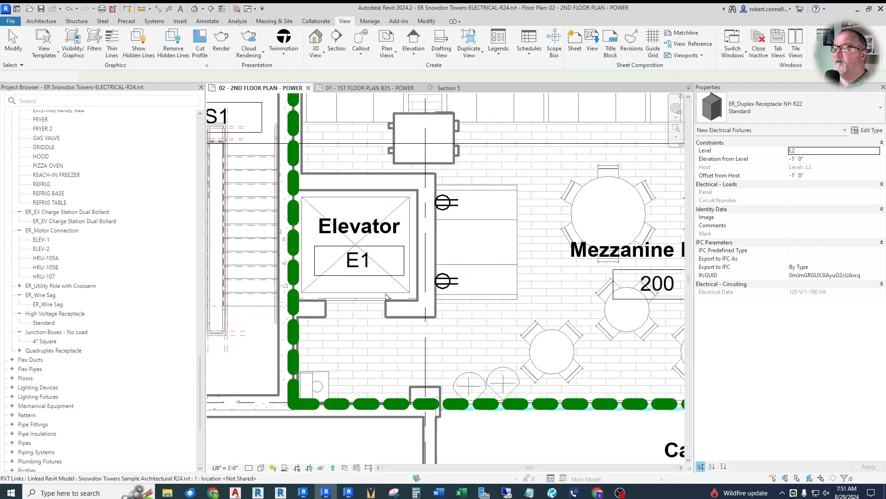
Review the receptacle layout around Mezzanine Dining and check the properties of the linked heat recovery unit beside the elevator.
scroll(348, 305, "down", 3)
scroll(501, 289, "up", 2)
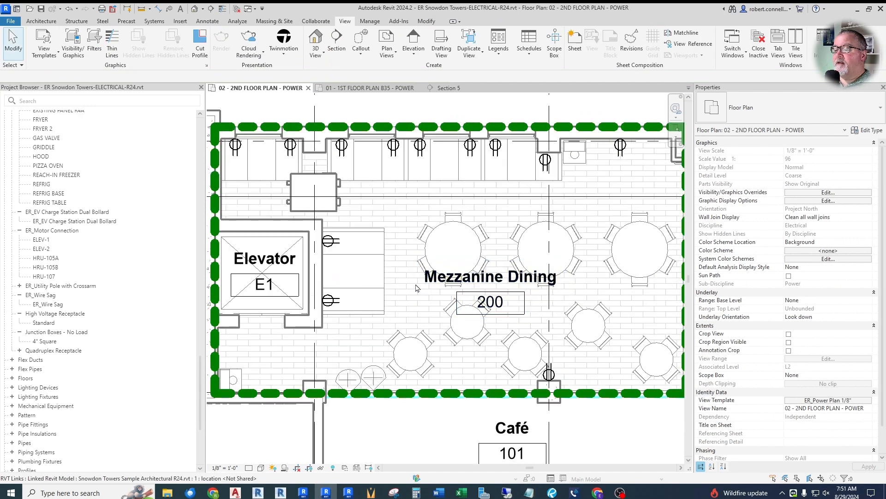
scroll(358, 277, "down", 2)
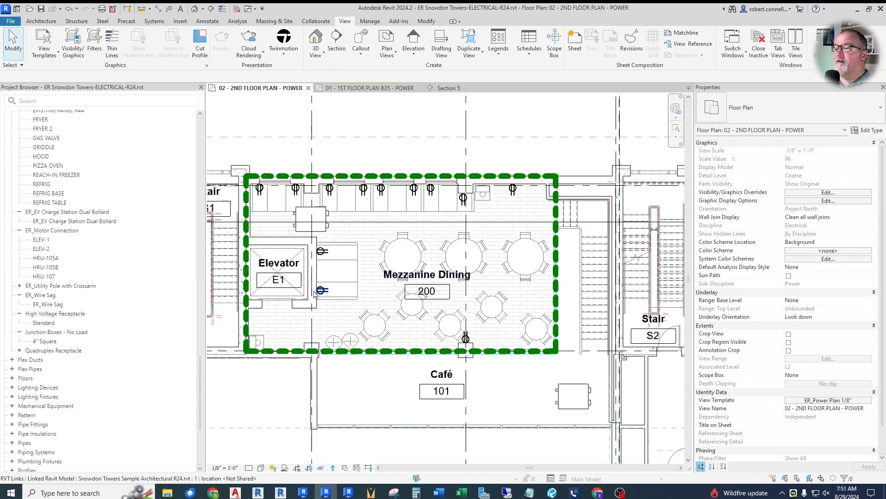
scroll(346, 294, "up", 2)
scroll(369, 287, "down", 2)
scroll(391, 287, "up", 2)
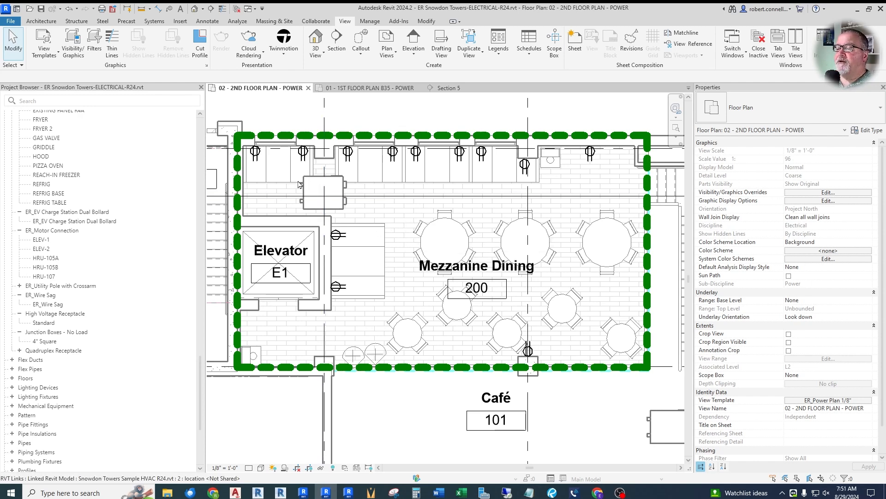
scroll(299, 184, "up", 2)
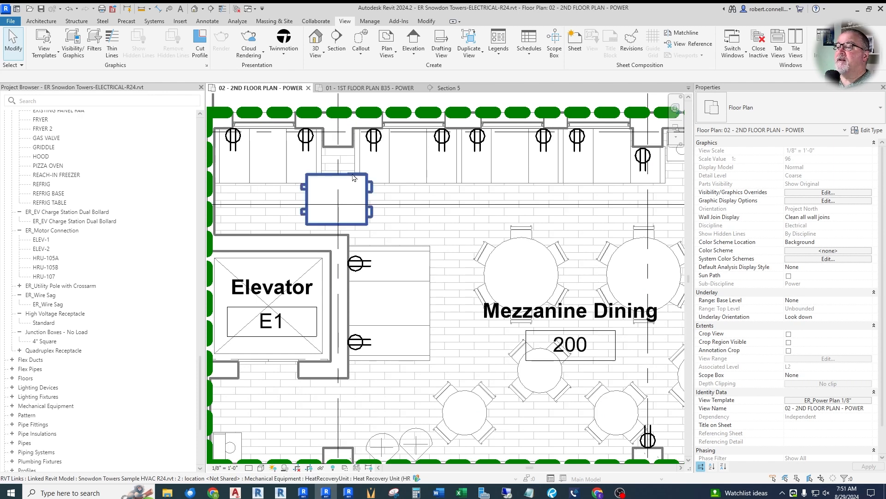
left_click(353, 177)
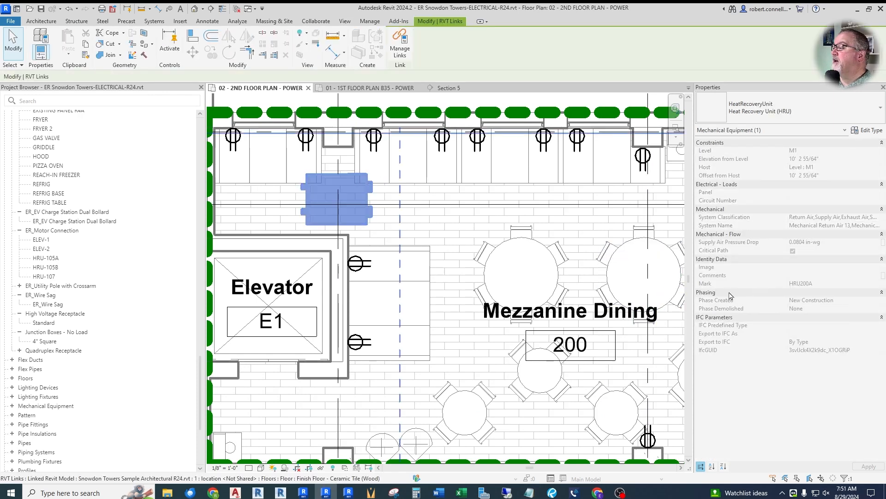
scroll(491, 360, "down", 5)
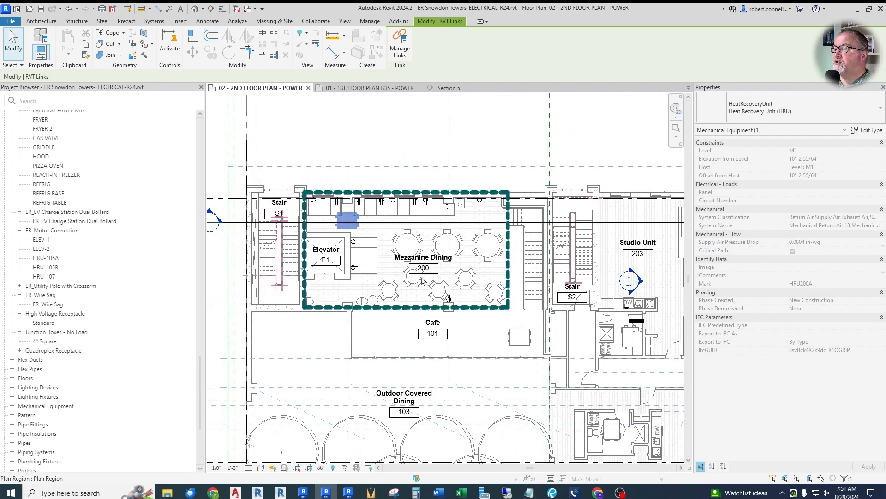
scroll(341, 220, "up", 3)
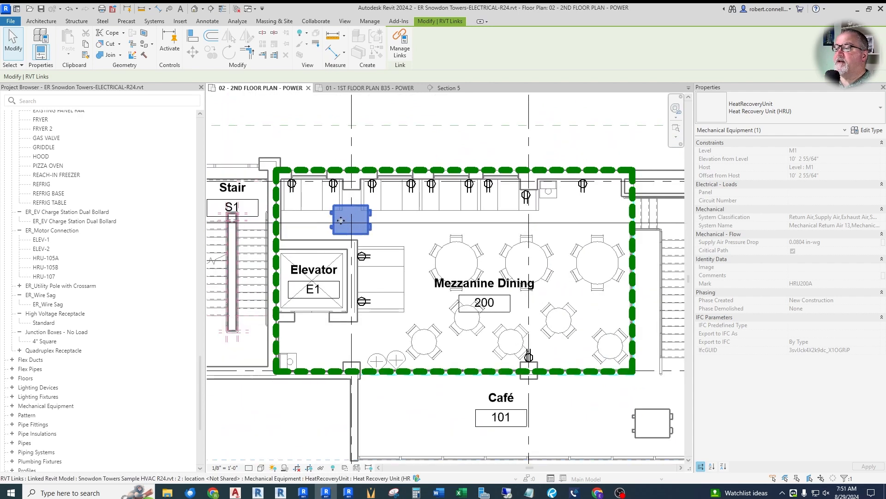
scroll(341, 220, "up", 4)
key("Escape")
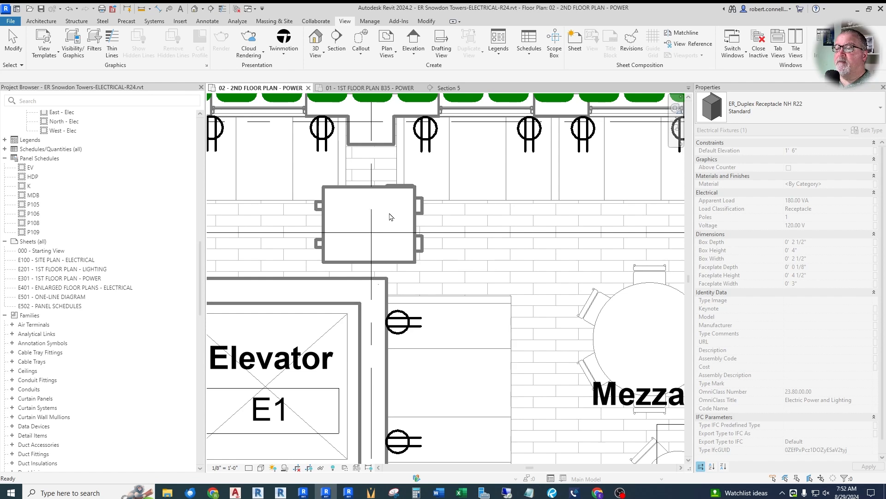
Place an ER_Motor Connection of type HRU-107 on the heat recovery unit, on grid 2 near the edge facing the booths.
left_click_drag(201, 255, 199, 367)
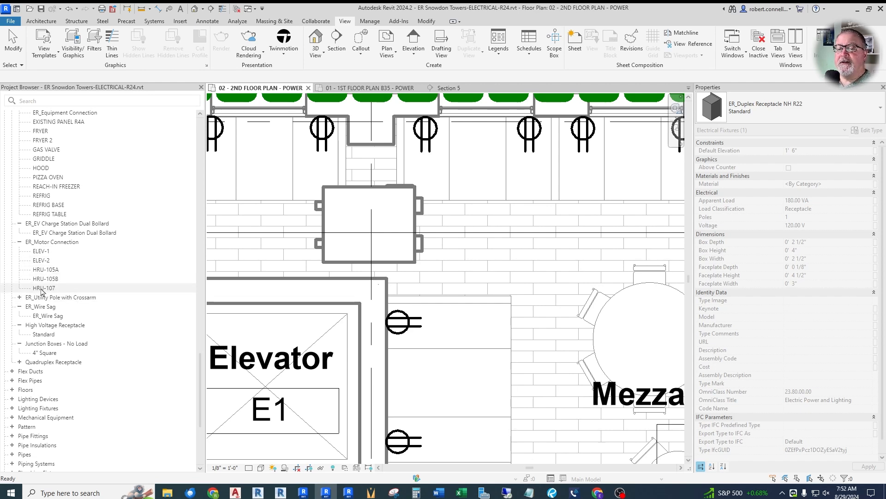
left_click_drag(37, 289, 323, 285)
scroll(389, 243, "down", 3)
scroll(517, 230, "up", 1)
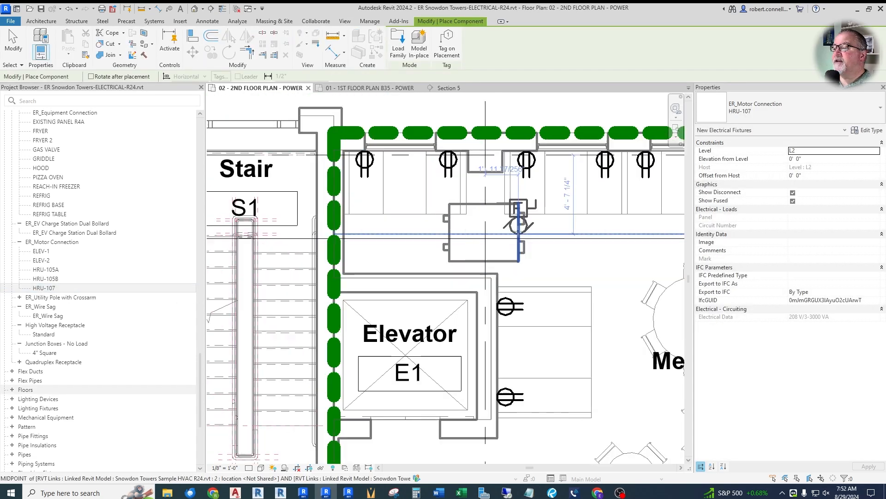
scroll(517, 226, "up", 3)
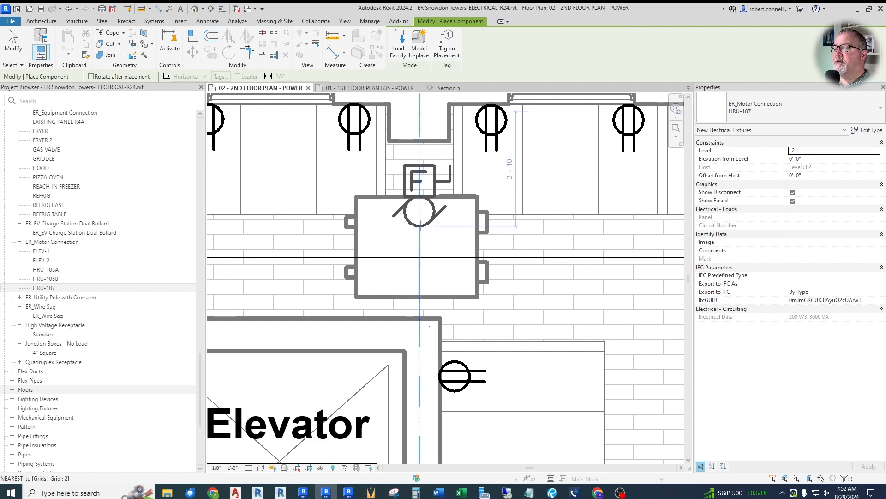
left_click(420, 226)
scroll(341, 258, "down", 1)
scroll(398, 227, "up", 2)
key("Escape")
scroll(375, 263, "down", 1)
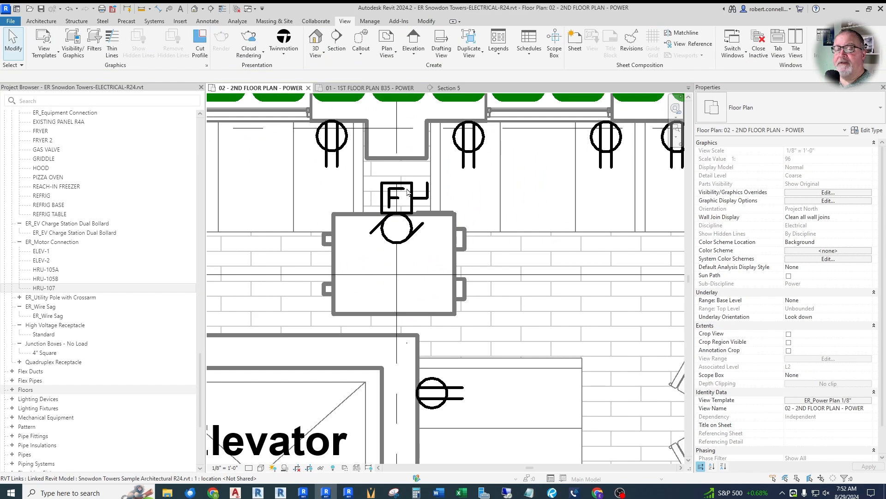
Turn off the fused display of the motor connection on the heat recovery unit beside the elevator, keeping its disconnect shown.
key("Escape")
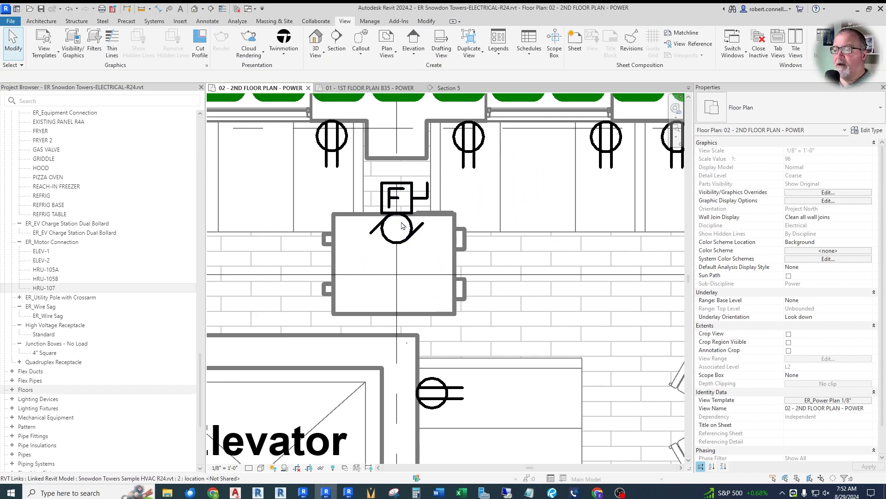
scroll(434, 166, "up", 2)
left_click(431, 220)
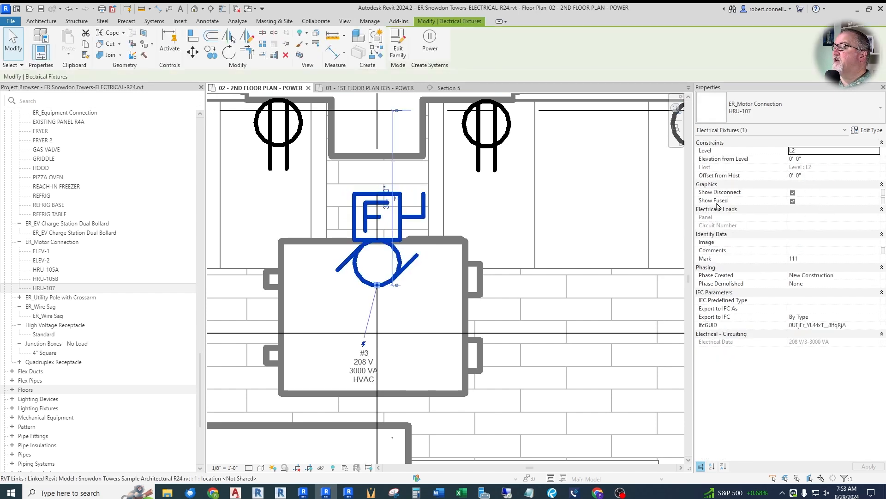
left_click(793, 202)
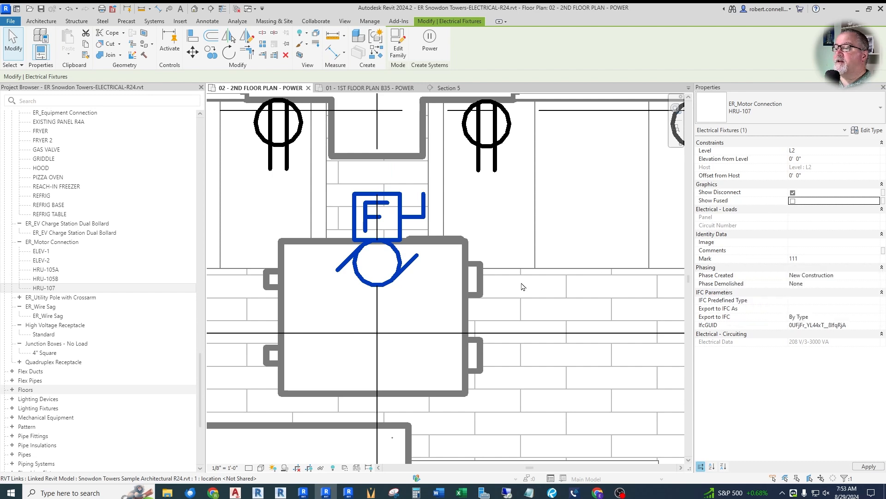
key("Escape")
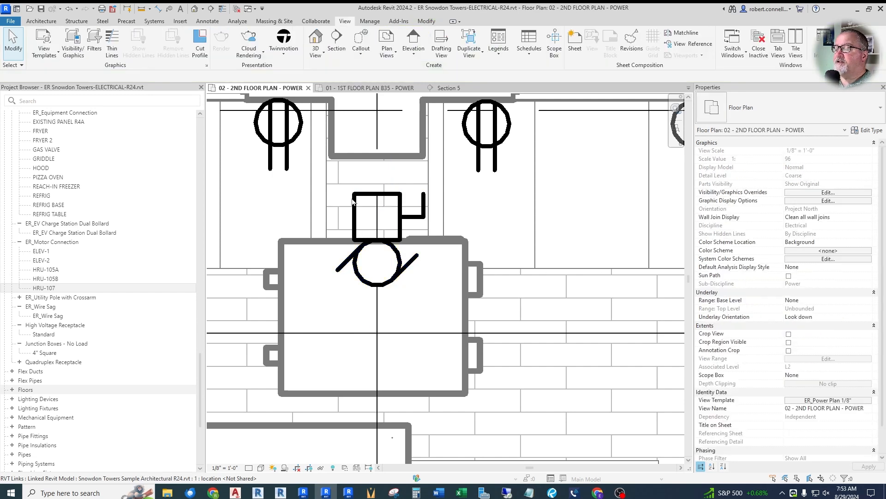
left_click(424, 213)
key("Escape")
Duplicate the HRU-107 type of the motor connection beside the elevator as a new type named HRU-200A.
left_click(402, 219)
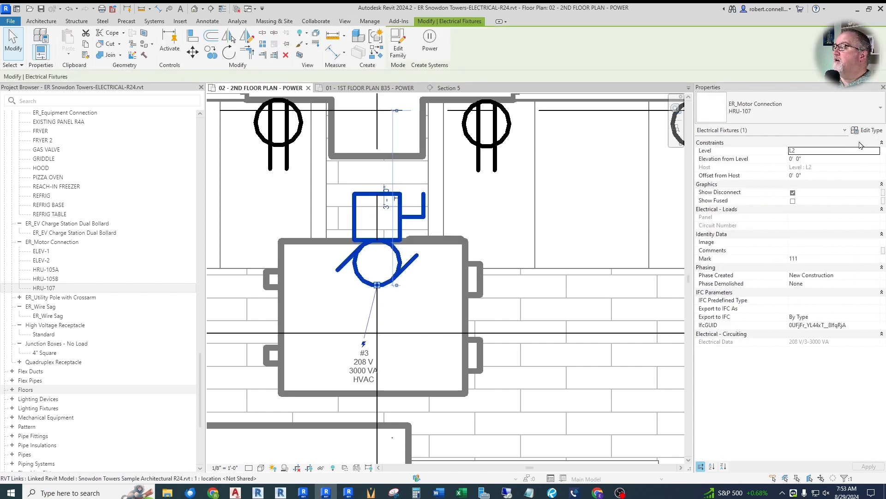
left_click(870, 131)
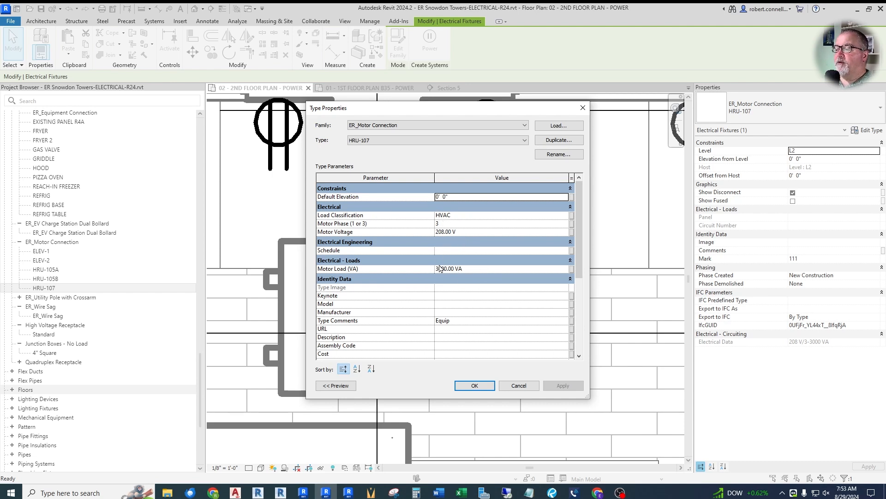
scroll(466, 268, "down", 2)
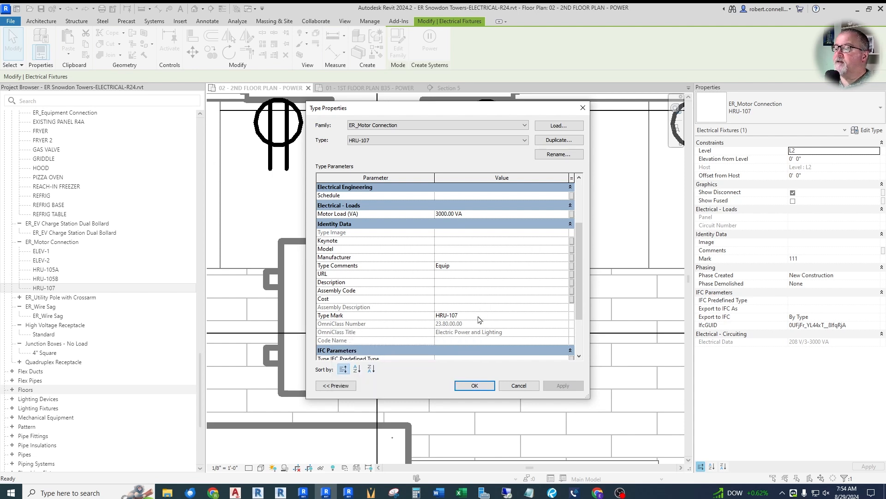
scroll(480, 314, "up", 3)
left_click(546, 140)
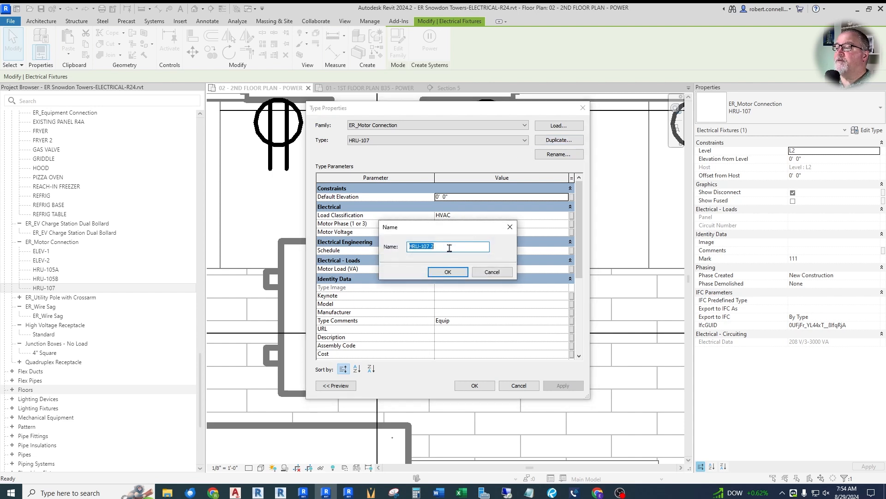
left_click(449, 247)
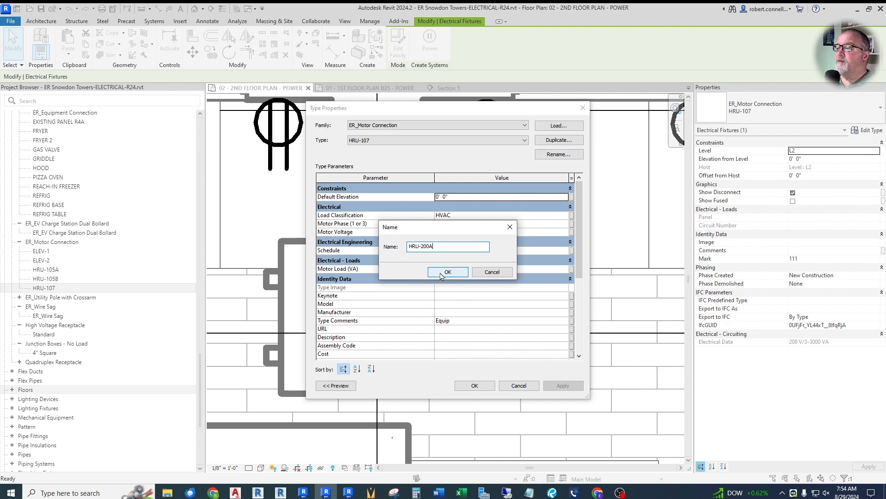
left_click(442, 273)
Give the HRU-200A type the type comment Equip and the type mark HRU-200A, and apply the type to the motor connection.
scroll(458, 236, "down", 2)
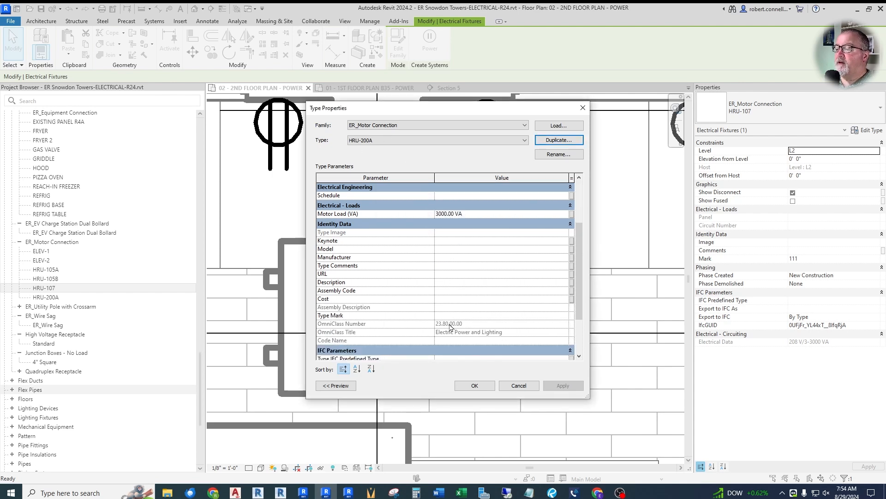
left_click(441, 266)
left_click(565, 266)
left_click(446, 275)
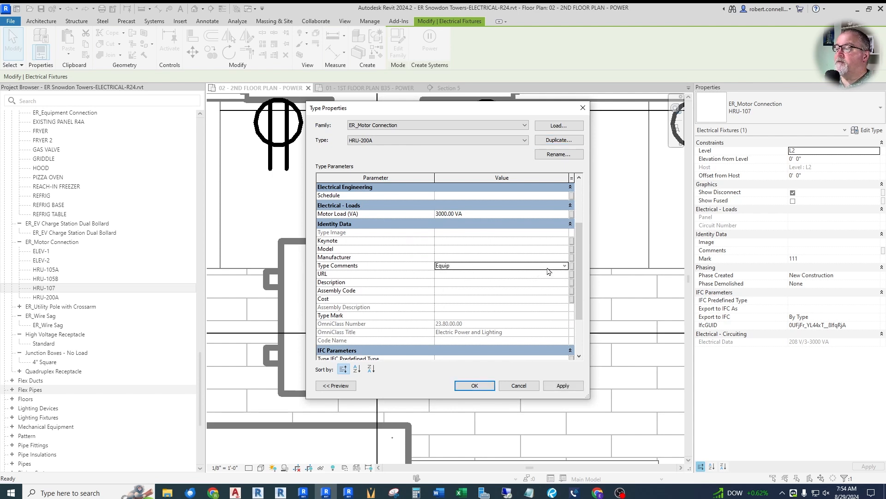
left_click(565, 267)
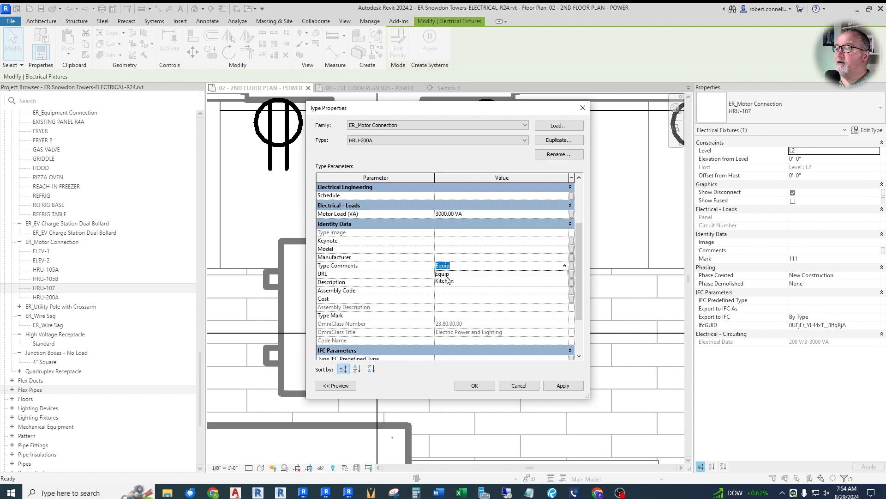
left_click(554, 266)
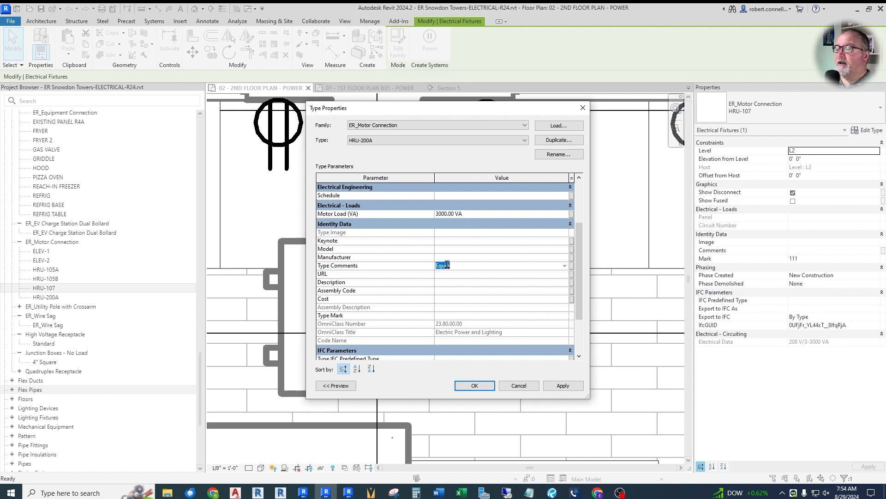
left_click(451, 314)
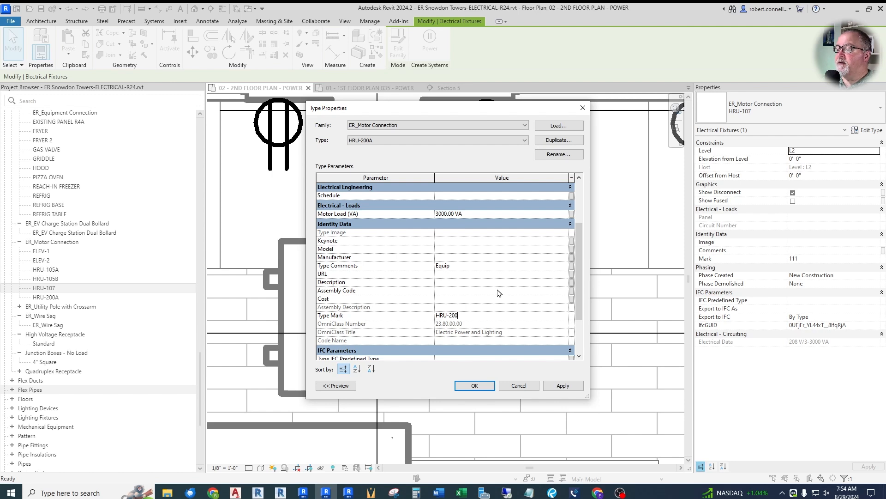
key("Return")
left_click(475, 386)
key("Escape")
Tag the HRU-200A motor connection by category with a leader, placing the tag between the heat recovery unit and the dining tables.
scroll(501, 200, "down", 2)
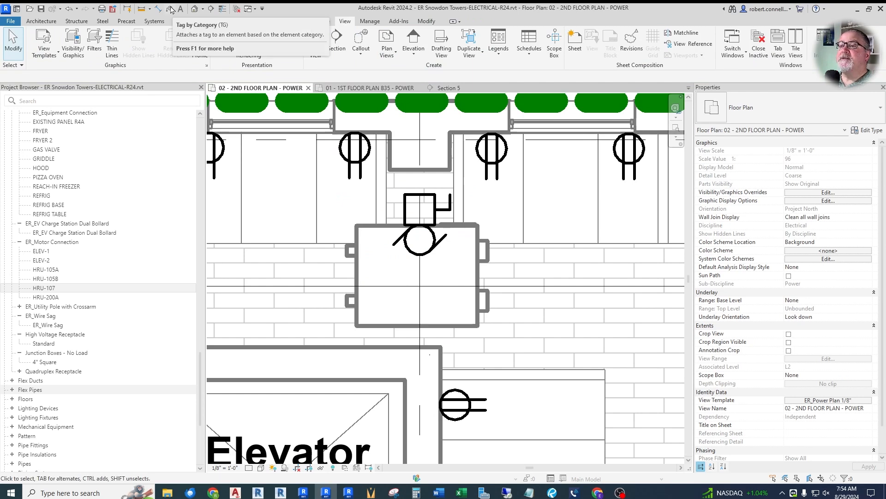
left_click(170, 10)
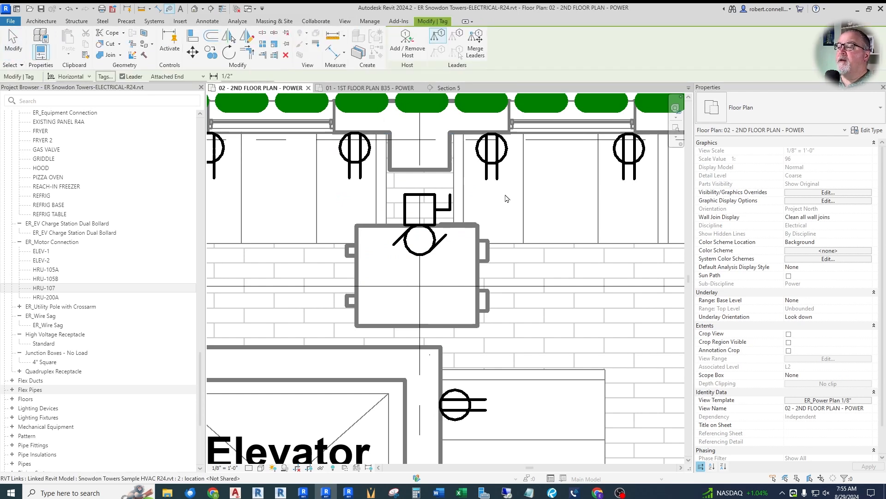
scroll(432, 220, "down", 2)
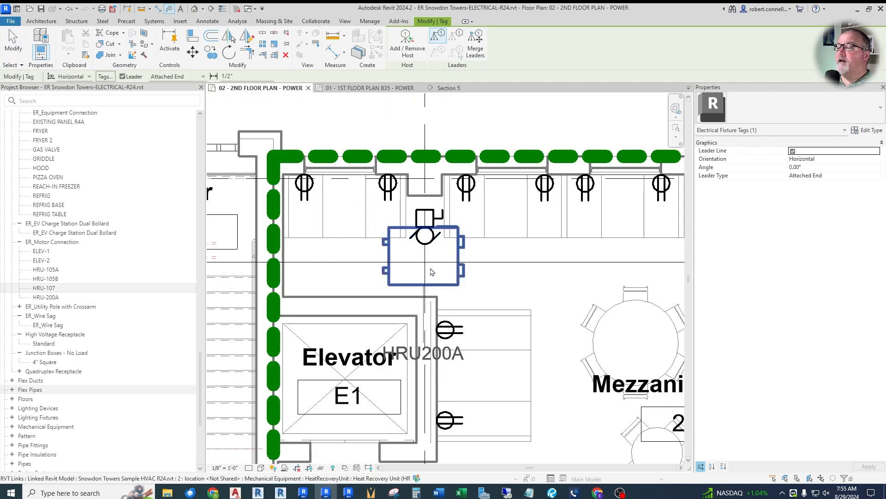
left_click(436, 238)
left_click_drag(548, 253, 536, 294)
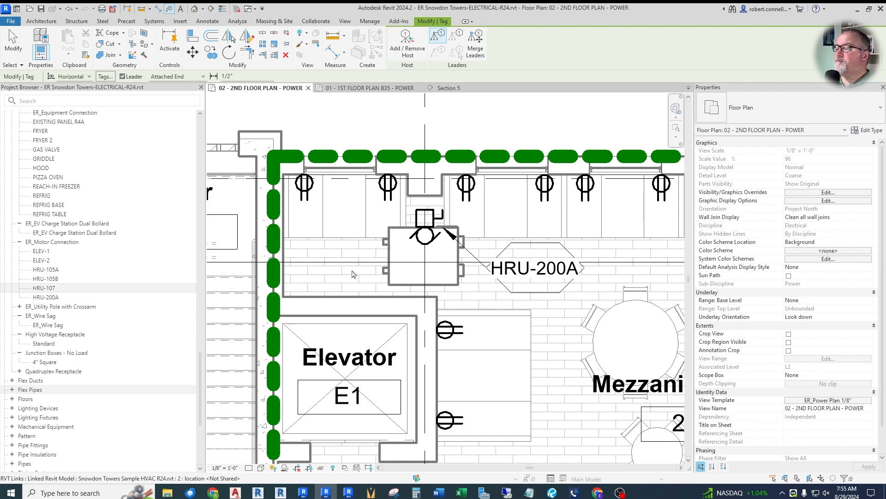
scroll(461, 253, "down", 3)
scroll(439, 242, "up", 2)
scroll(439, 242, "up", 2)
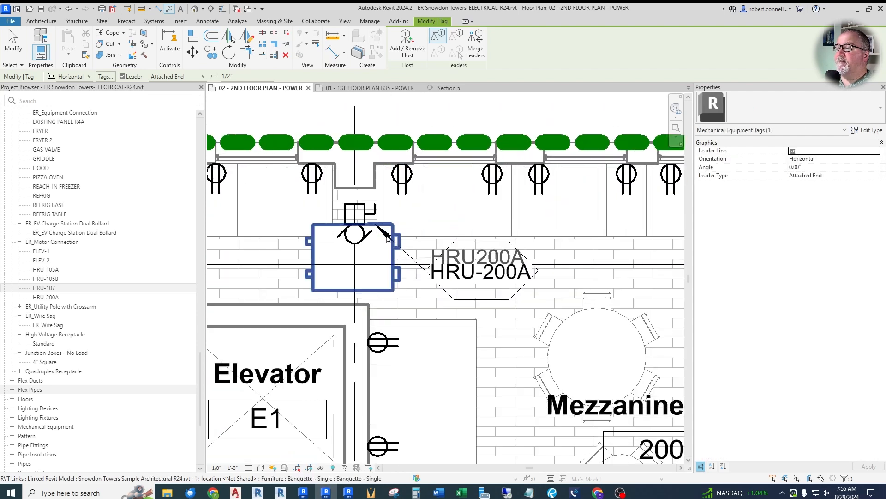
key("Escape")
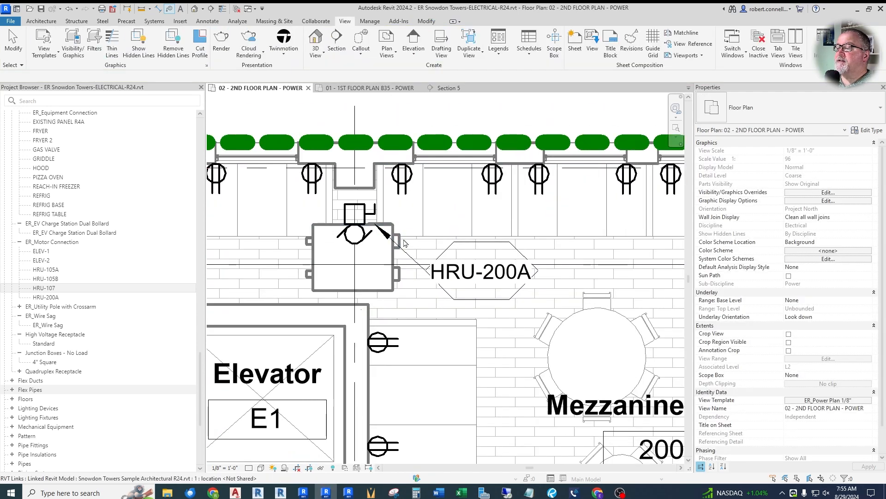
Set the HRU-200A tag's leader to Free End, move its arrowhead to the motor symbol and shift its elbow next to the tag.
left_click(455, 243)
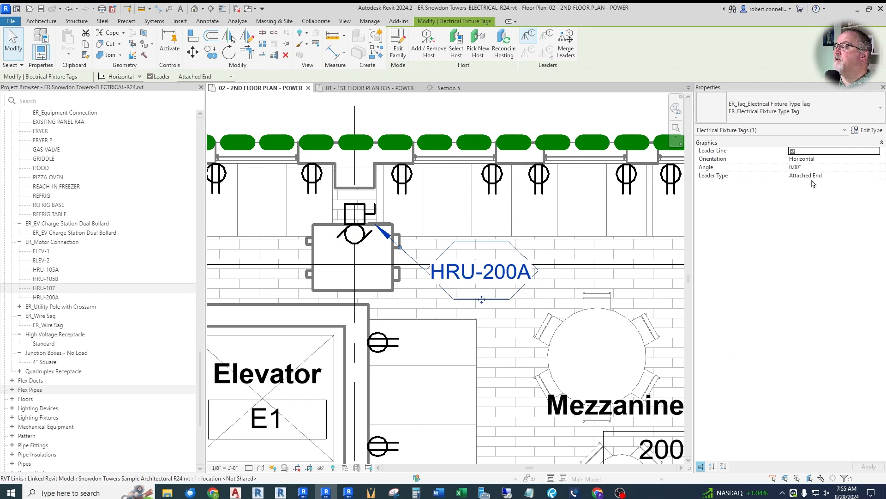
left_click(878, 179)
left_click(829, 191)
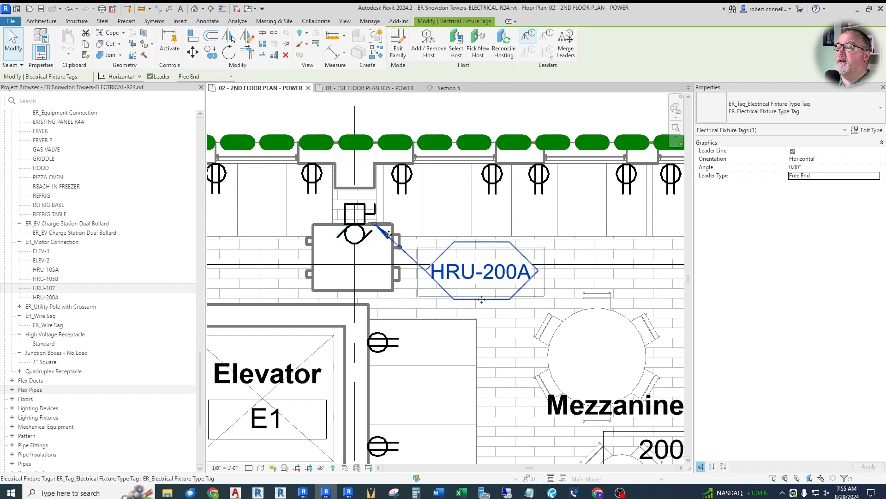
mouse_move(375, 226)
left_mouse_down()
mouse_move(387, 249)
mouse_move(363, 252)
mouse_move(366, 239)
left_mouse_up()
key("Escape")
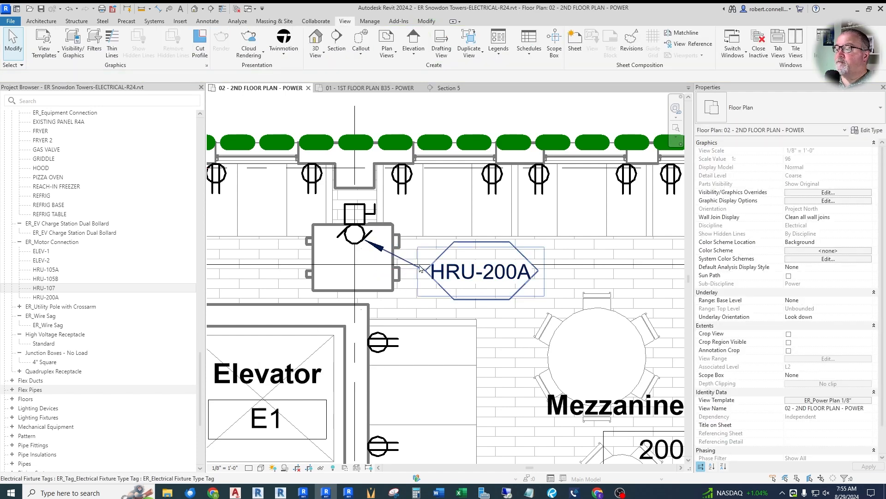
left_click(393, 258)
left_click_drag(394, 256, 417, 271)
key("Escape")
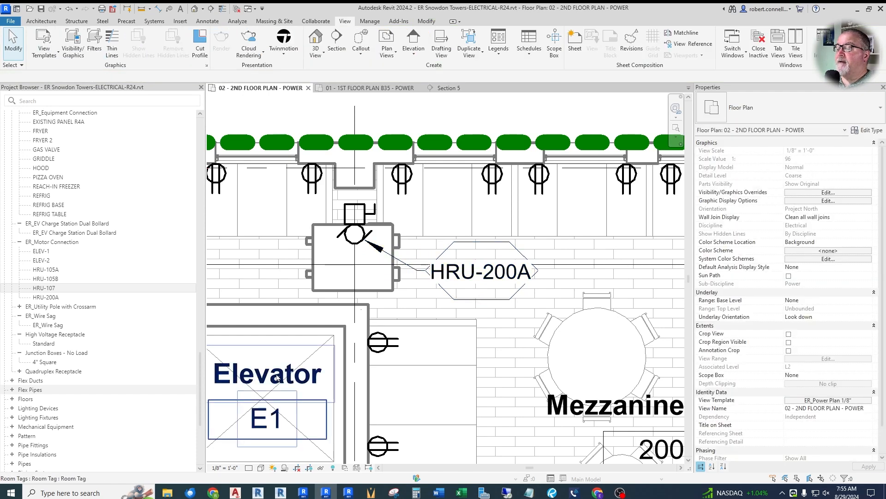
Check the properties of the linked heat recovery unit in the Café, including its mark.
scroll(457, 219, "down", 3)
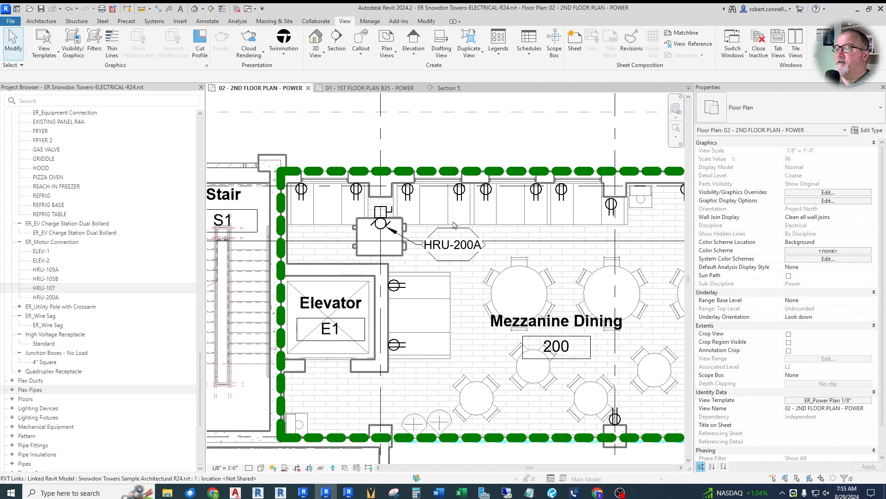
scroll(505, 228, "down", 2)
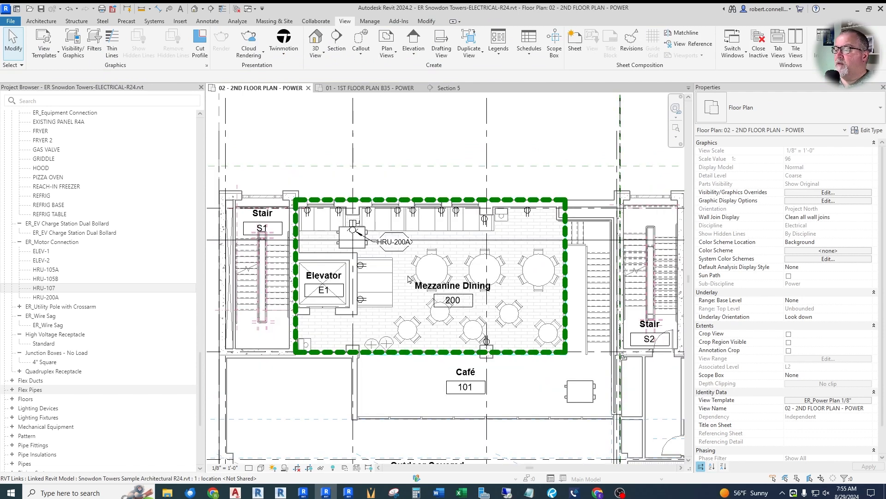
scroll(633, 434, "up", 3)
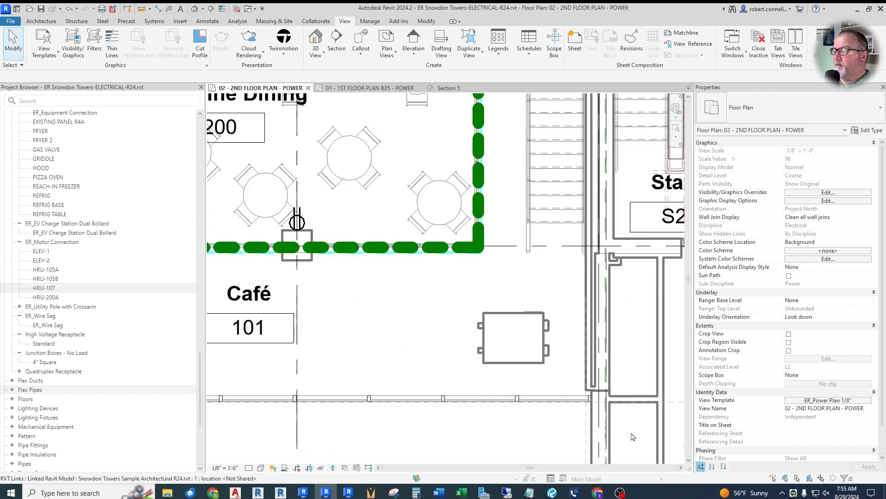
scroll(577, 411, "up", 2)
key("Tab")
left_click(458, 244)
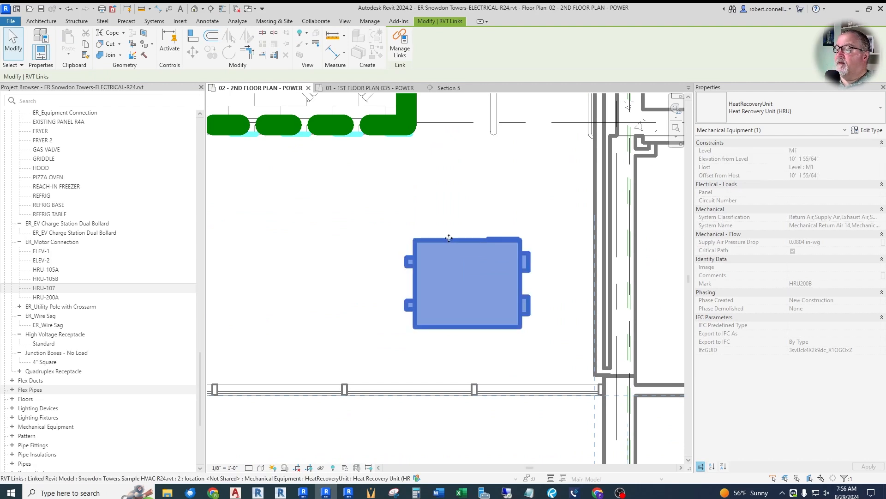
left_click(386, 333)
Create a similar HRU-200A motor connection and place it on the Café heat recovery unit, near the middle of the edge facing Mezzanine Dining.
scroll(386, 333, "down", 1)
scroll(386, 333, "down", 6)
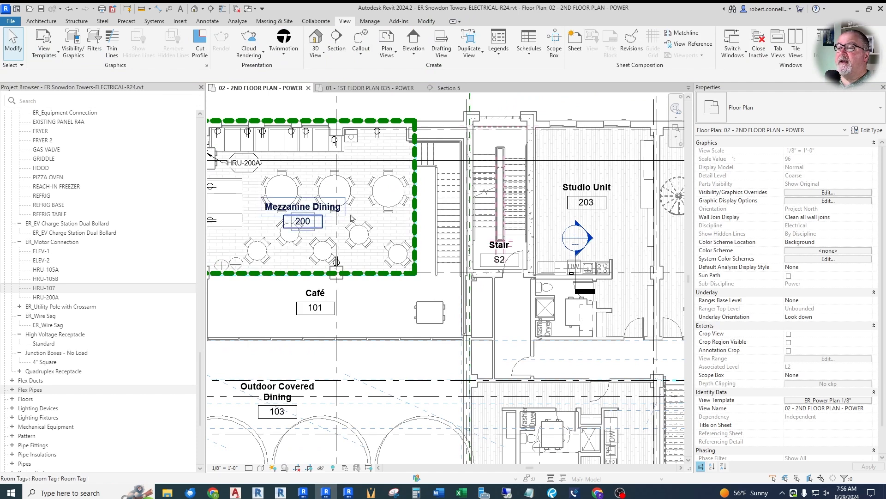
scroll(287, 184, "up", 3)
right_click(289, 183)
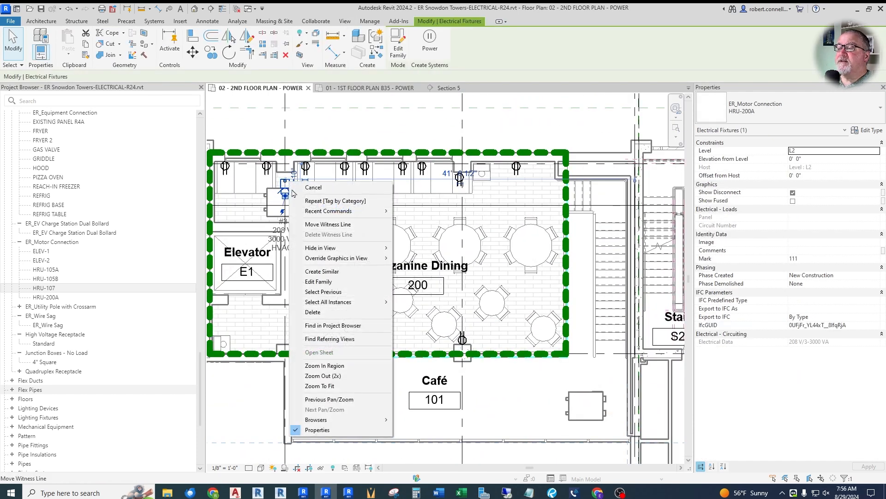
left_click(322, 271)
scroll(571, 386, "up", 6)
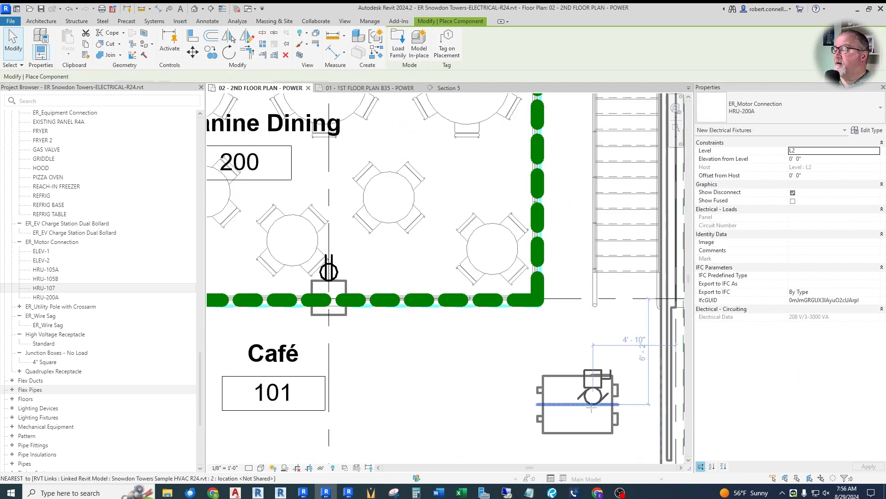
scroll(572, 384, "down", 4)
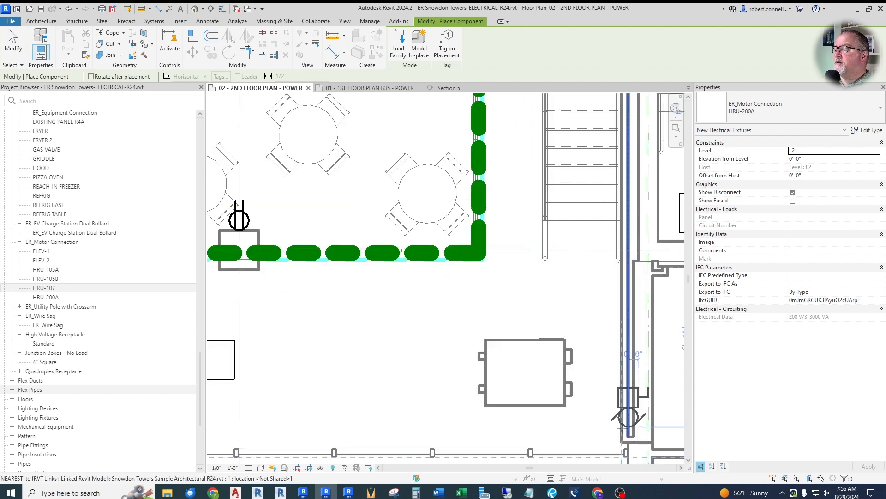
scroll(532, 334, "up", 5)
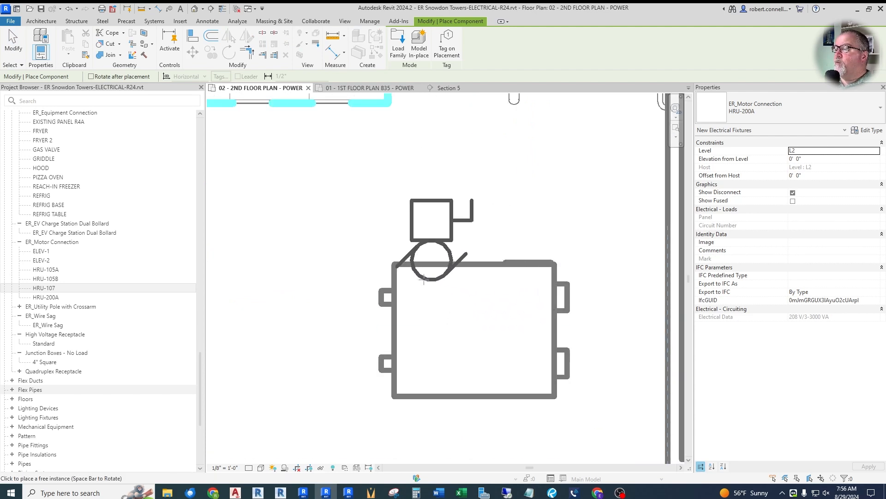
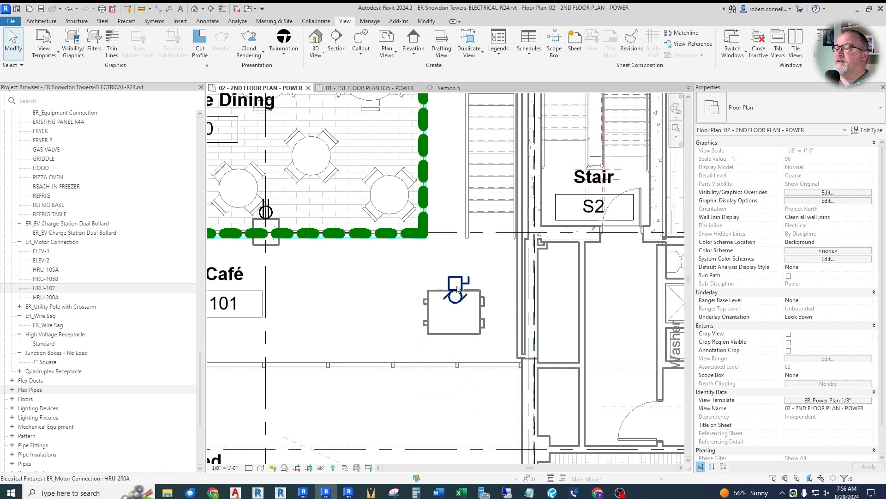
scroll(457, 289, "up", 3)
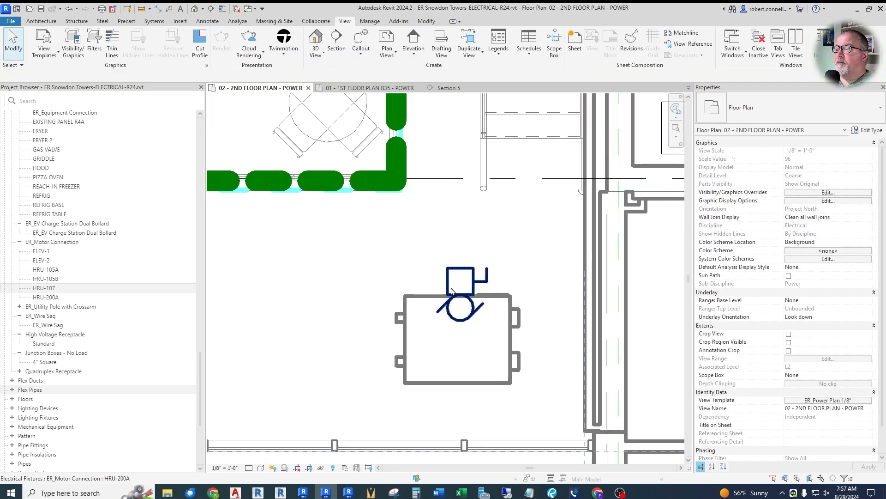
Duplicate the Café motor connection's type as HRU-200B.
left_click(465, 273)
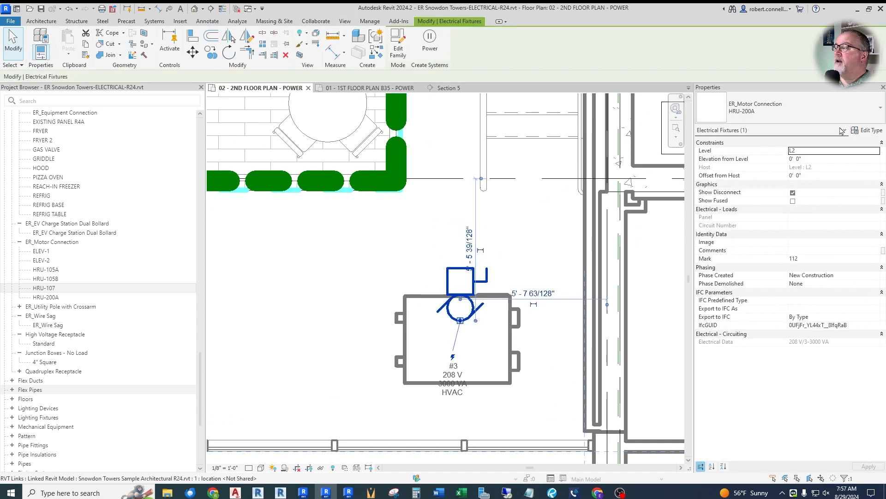
left_click(867, 130)
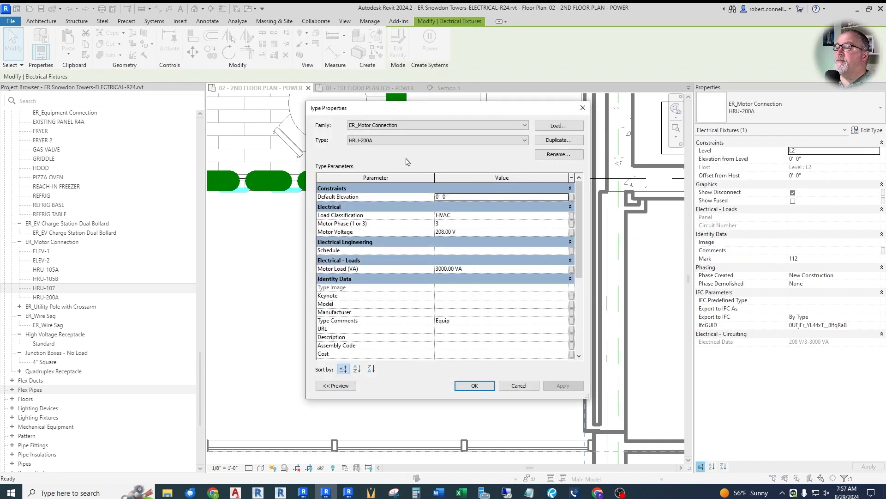
left_click(559, 140)
left_click(452, 249)
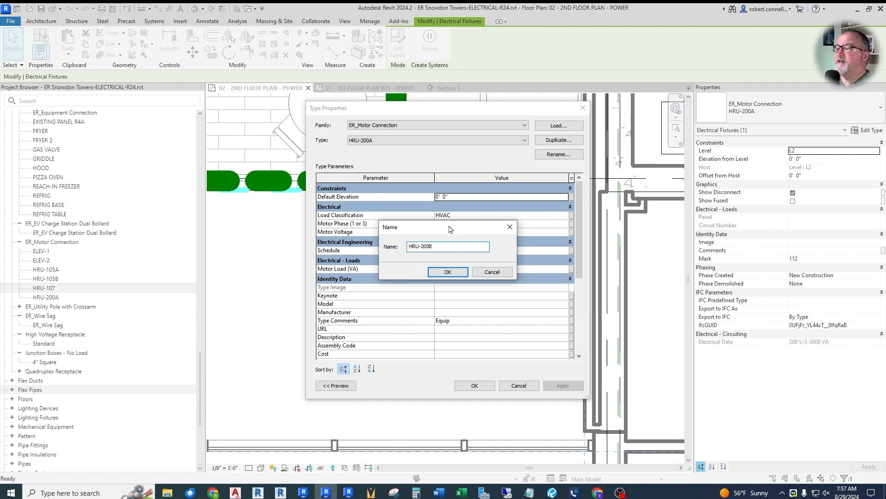
left_click(447, 270)
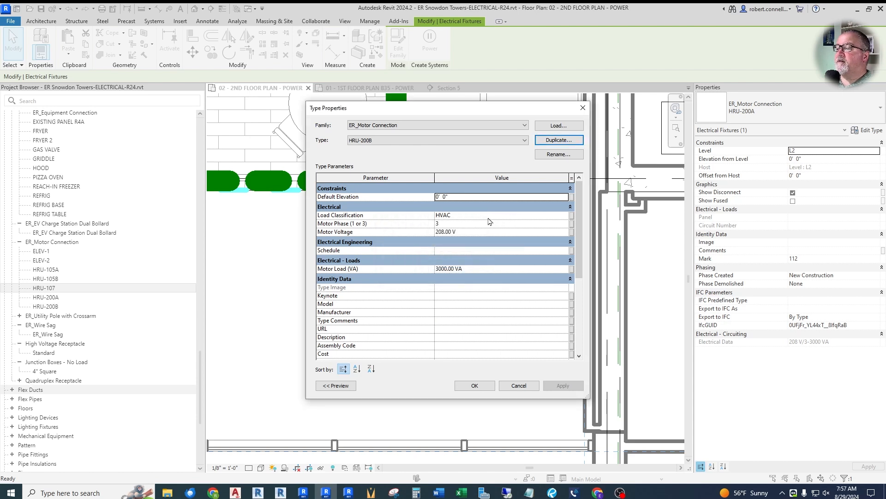
Set the HRU-200B type's Type Comments to Equip and its Type Mark to HRU-200B.
scroll(485, 222, "down", 3)
left_click(444, 250)
left_click(565, 248)
left_click(458, 257)
left_click(441, 298)
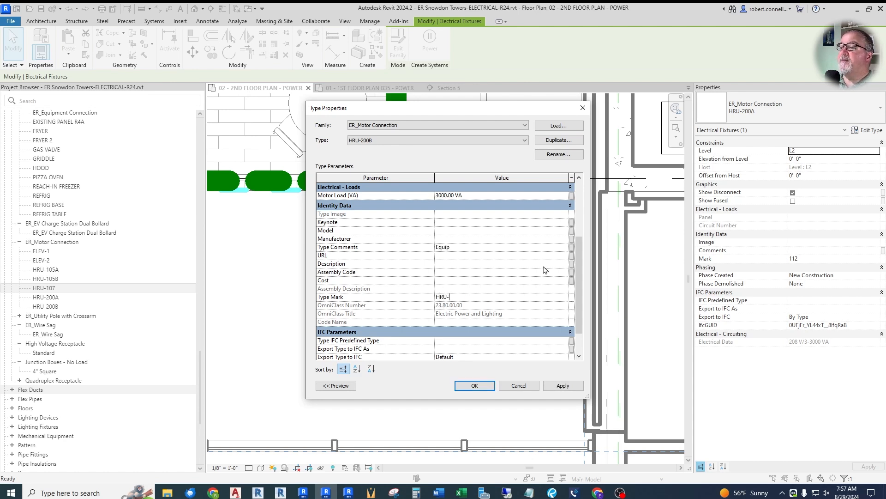
type("HRU-200B")
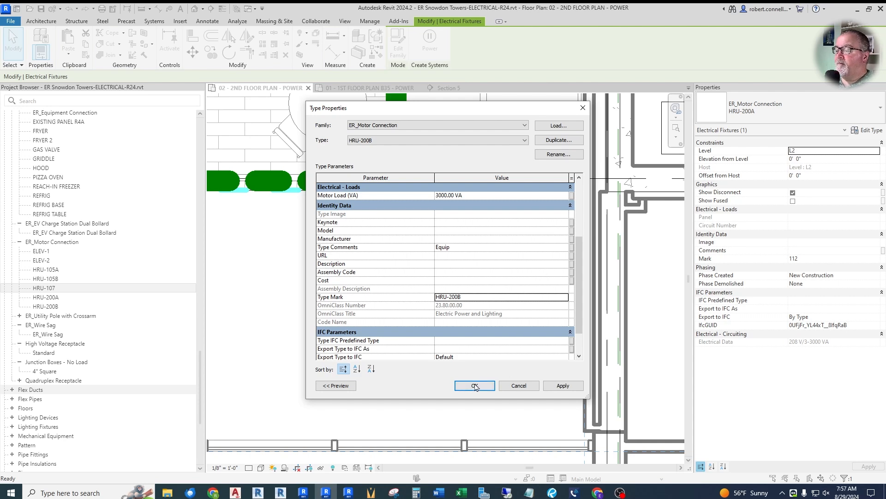
left_click(474, 385)
left_click(521, 272)
scroll(521, 262, "down", 3)
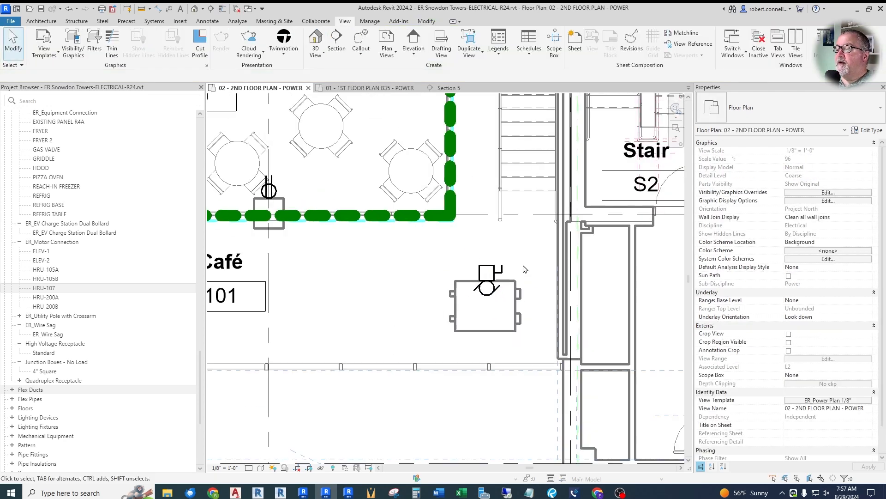
Tag the HRU-200B motor connection with a leader and position the tag between the Café unit and the Mezzanine Dining boundary.
left_click(169, 9)
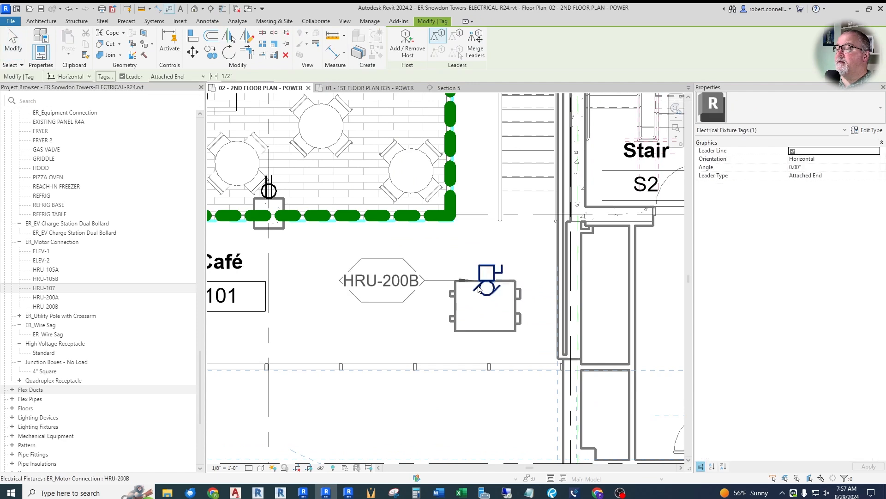
left_click(383, 283)
left_click_drag(382, 302, 401, 276)
key("Escape")
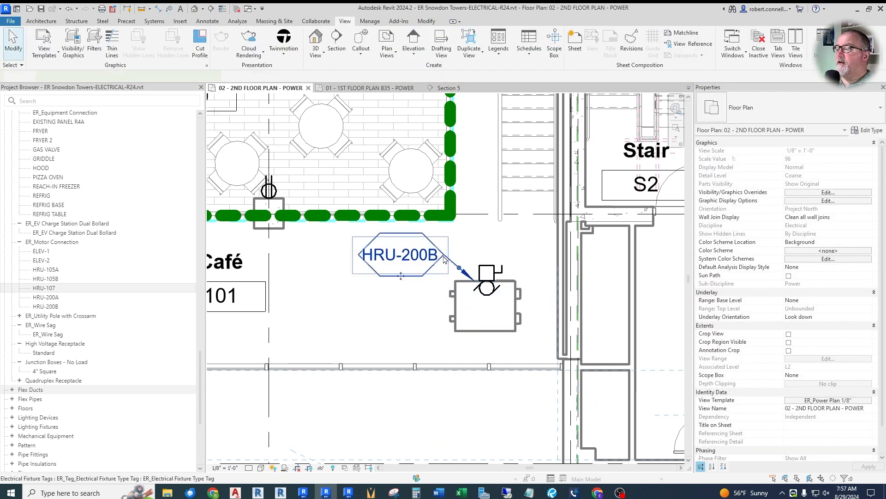
Set the HRU-200B tag's leader to Free End and reshape it between the tag and the motor symbol.
left_click(432, 254)
left_click(863, 176)
left_click(876, 176)
left_click(811, 191)
left_click_drag(473, 280, 449, 254)
left_click(409, 325)
scroll(402, 322, "down", 1)
scroll(470, 324, "down", 4)
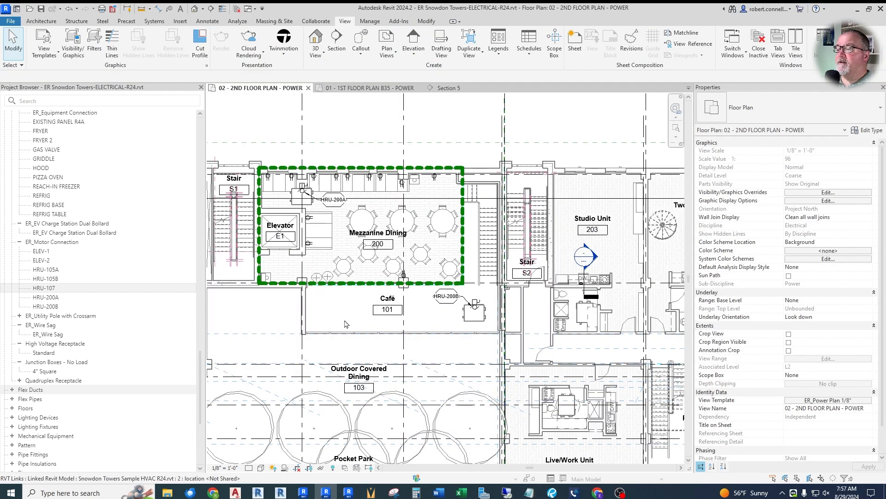
scroll(347, 324, "down", 2)
scroll(417, 349, "up", 1)
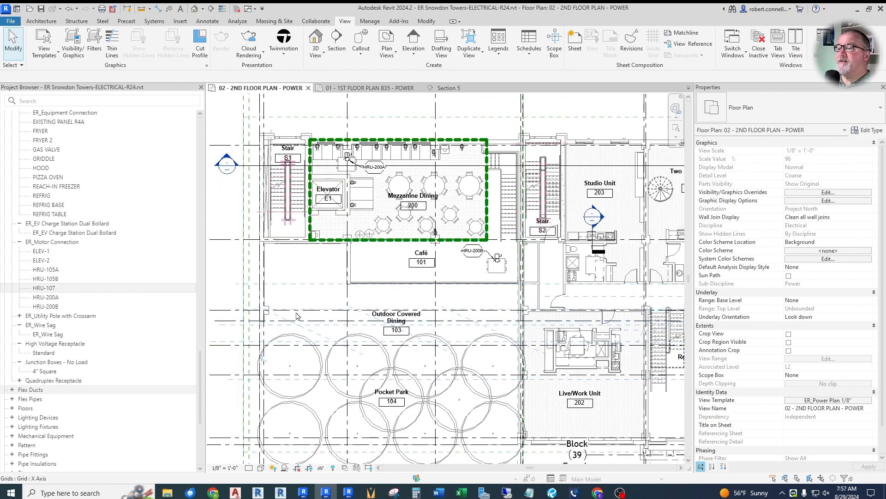
scroll(427, 375, "down", 2)
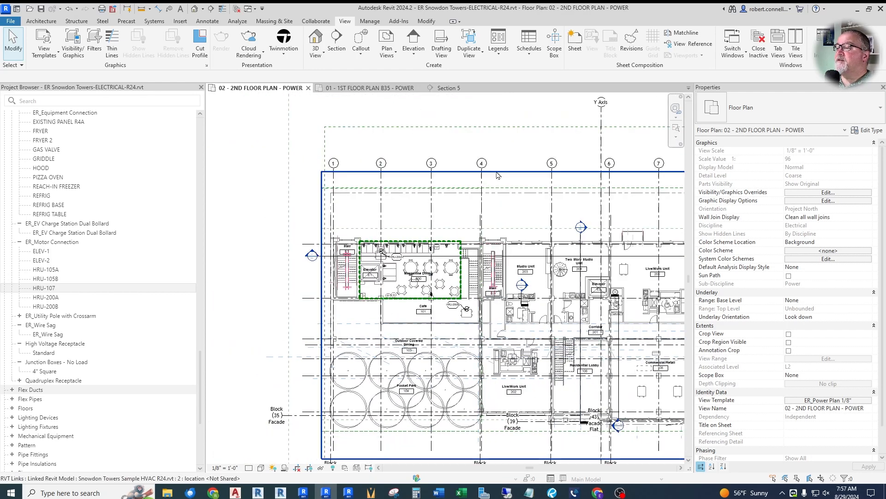
scroll(425, 296, "up", 3)
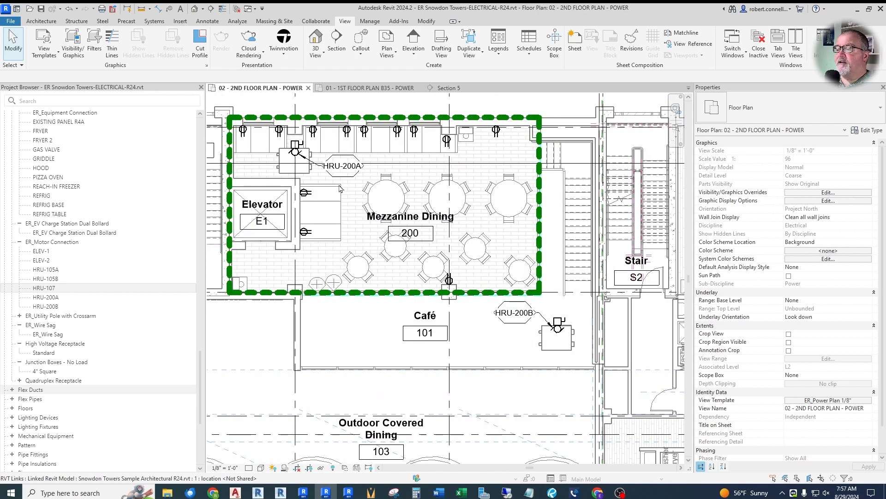
Duplicate the kitchen equipment schedule and rename the copy MECHANICAL EQUIPMENT CONNECTION SCHEDULE.
left_click_drag(200, 371, 208, 240)
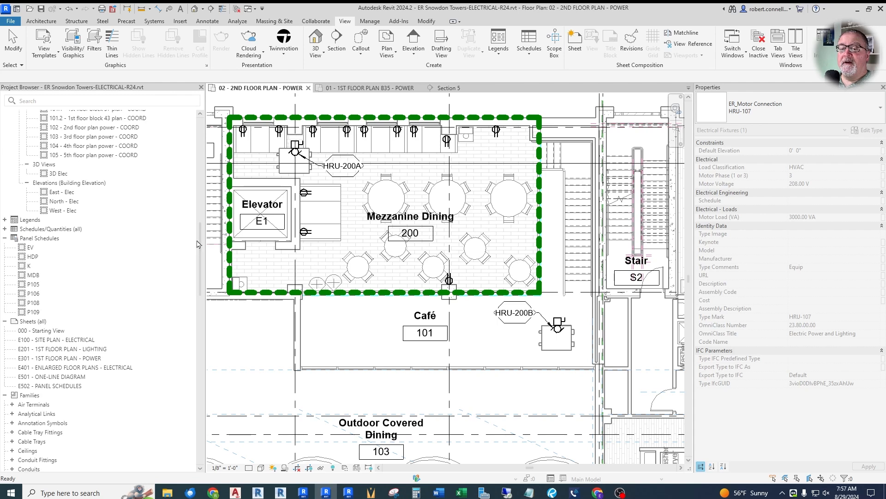
left_click(5, 230)
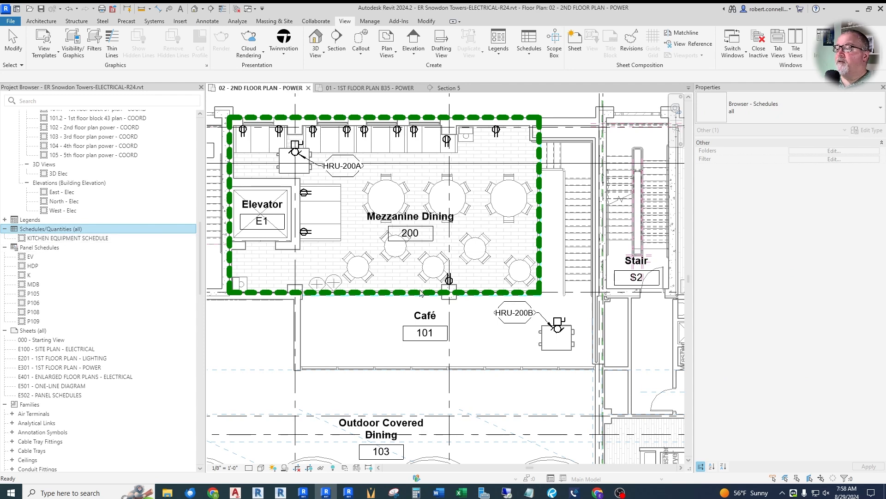
right_click(71, 239)
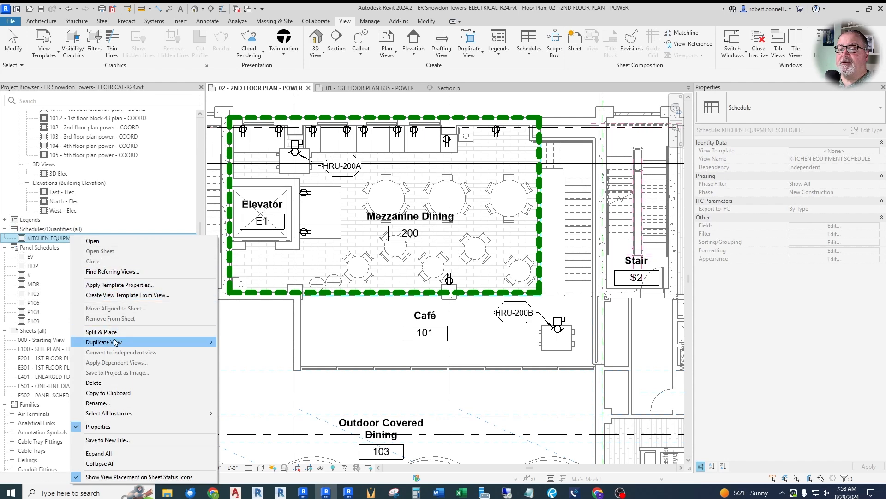
mouse_move(115, 342)
left_click(237, 342)
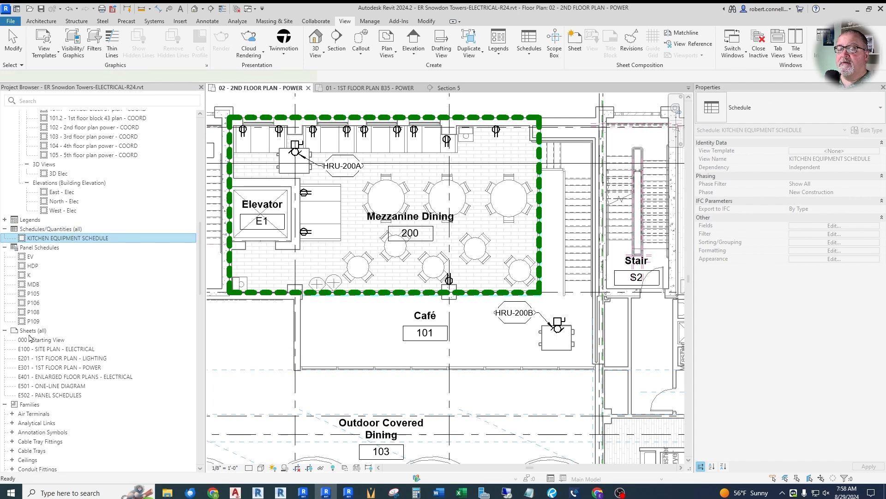
key("F2")
type("MECHANICAL EQUIPMENT CONNECTION")
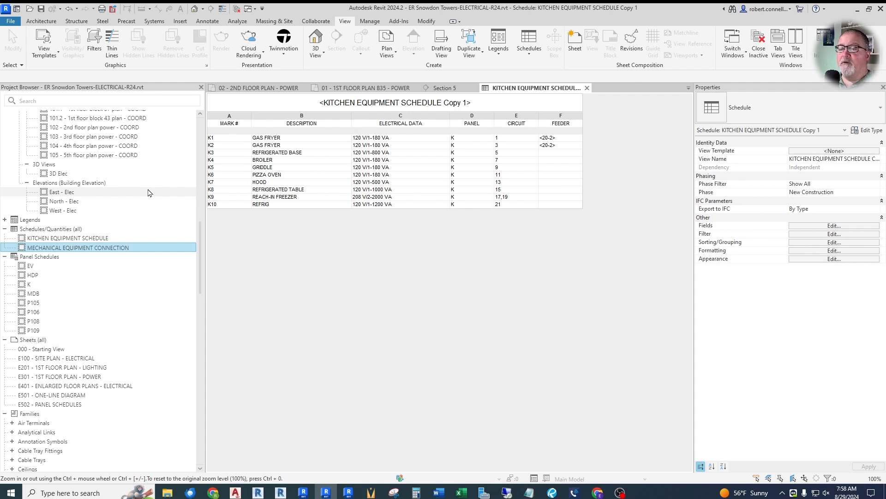
key("Return")
Rename the original kitchen schedule as KITCHEN EQUIPMENT CONNECTION SCHEDULE.
left_click(81, 238)
left_click(82, 238)
type("CONNECTION")
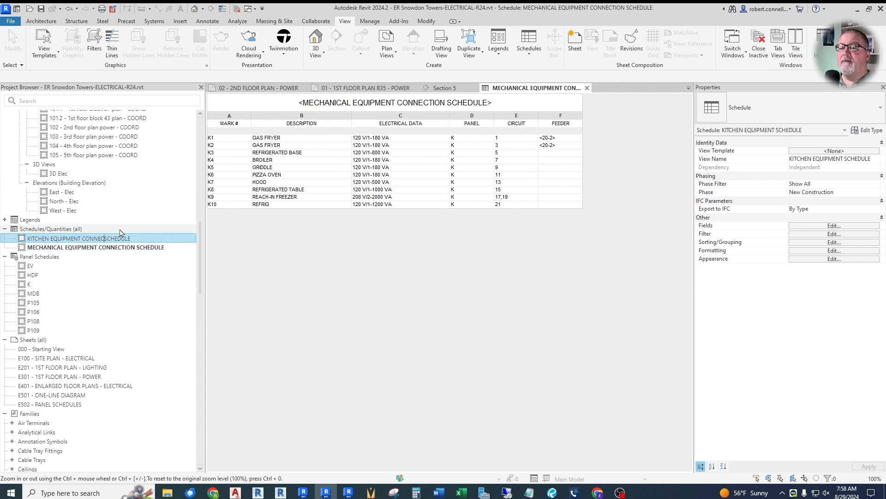
key("Return")
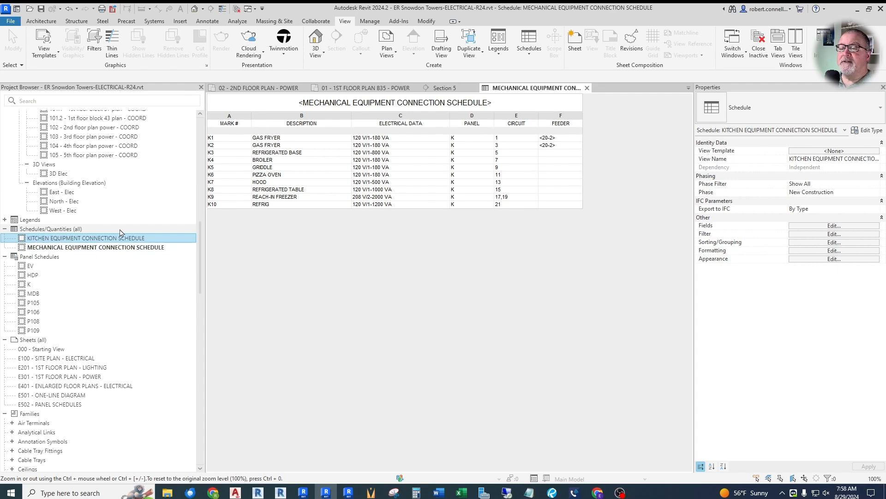
Review the mechanical equipment connection schedule's entries and its filter settings.
left_click(130, 248)
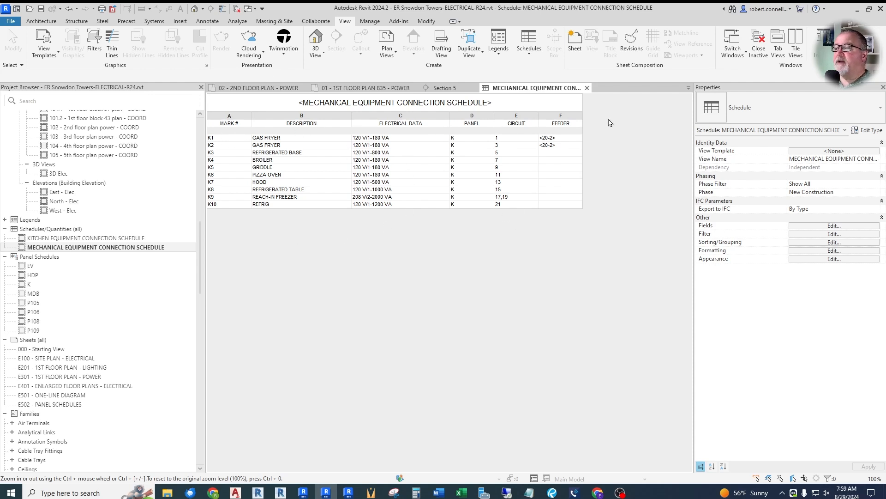
left_click(563, 146)
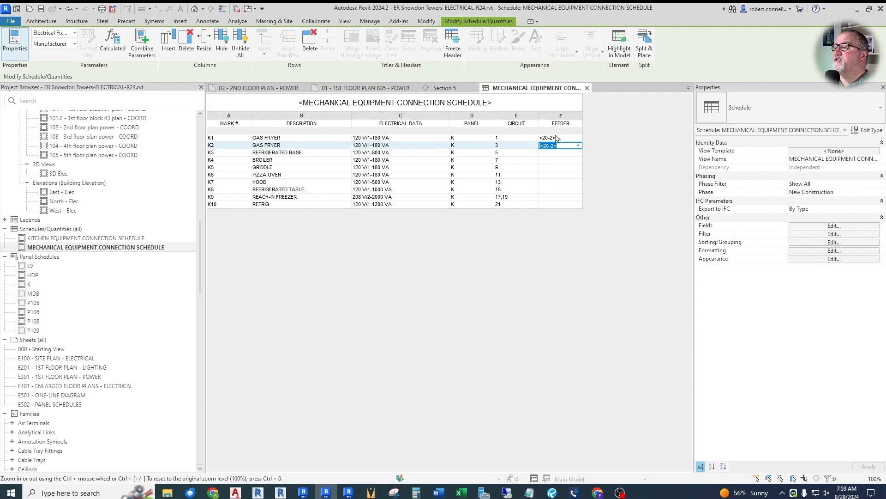
left_click(417, 138)
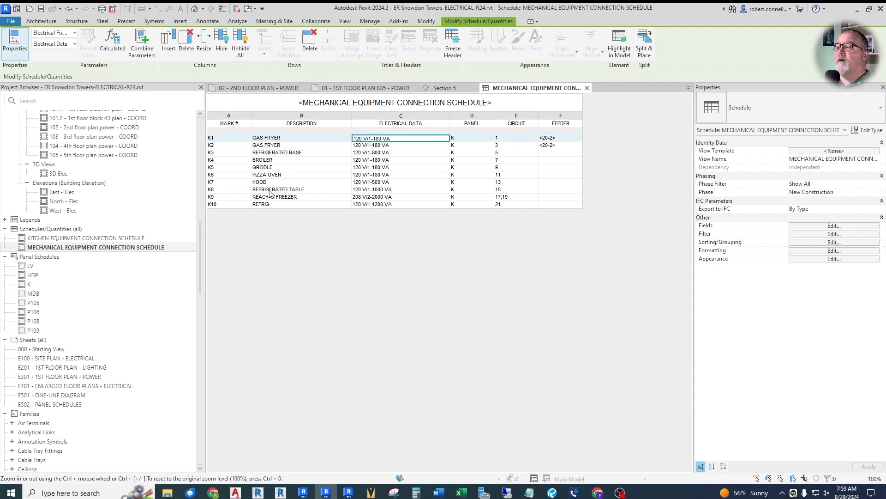
left_click(283, 140)
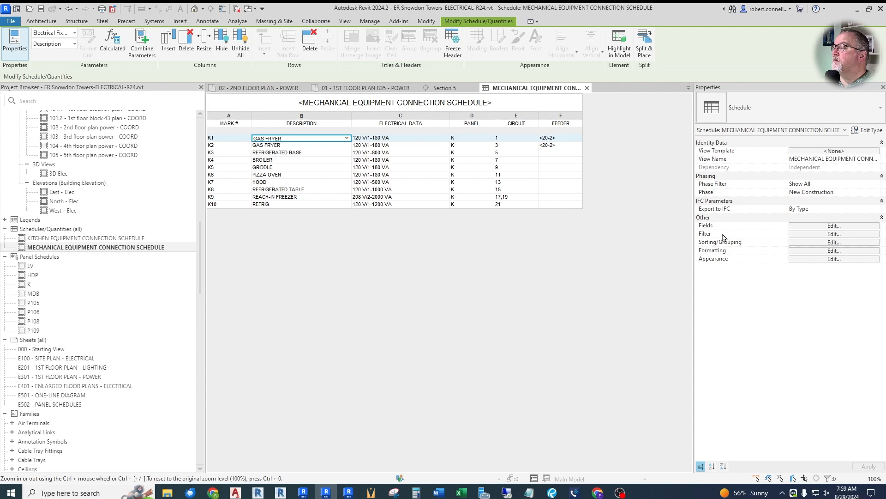
left_click(804, 235)
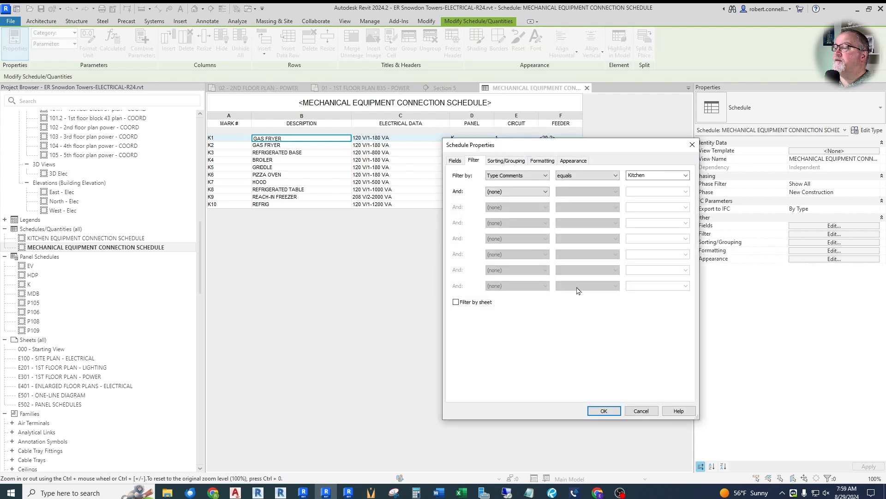
left_click_drag(554, 146, 452, 142)
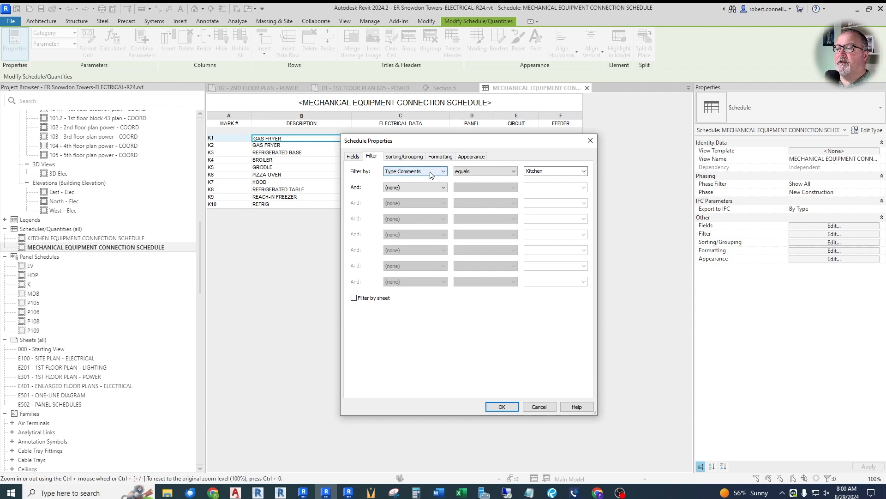
left_click(590, 140)
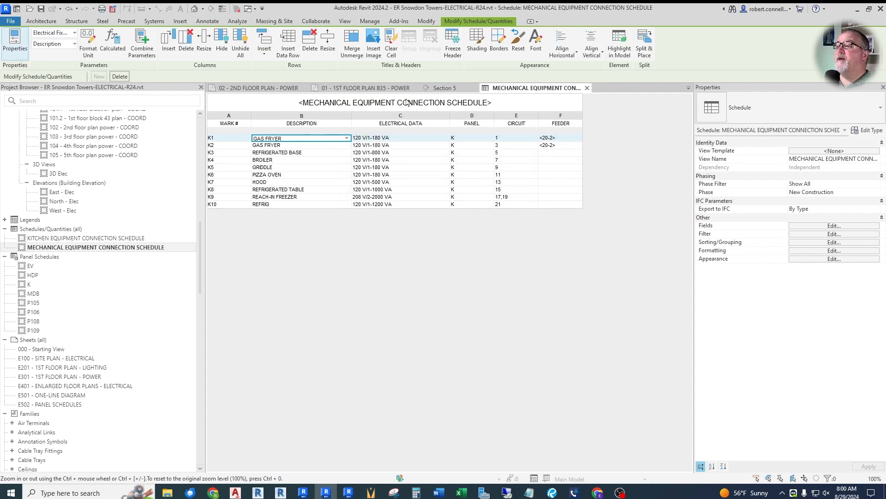
Check the Type Comments value of the HRU-200A motor connection on the second floor power plan.
left_click(376, 89)
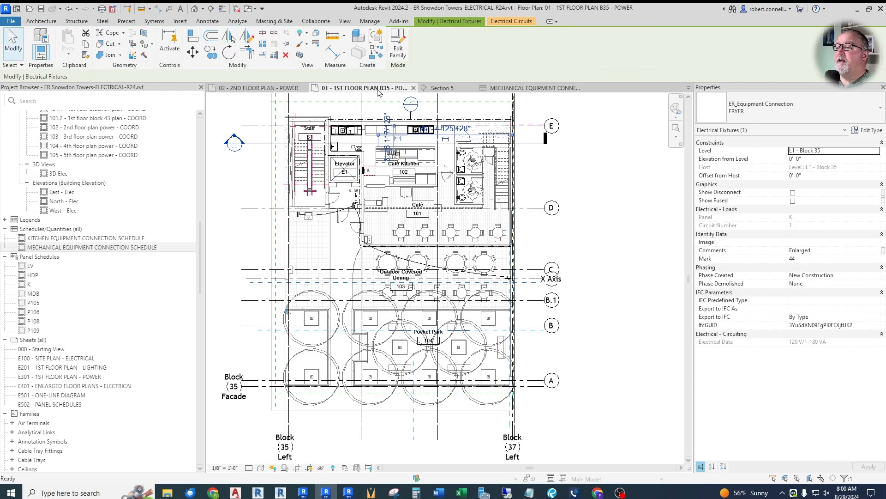
left_click(296, 88)
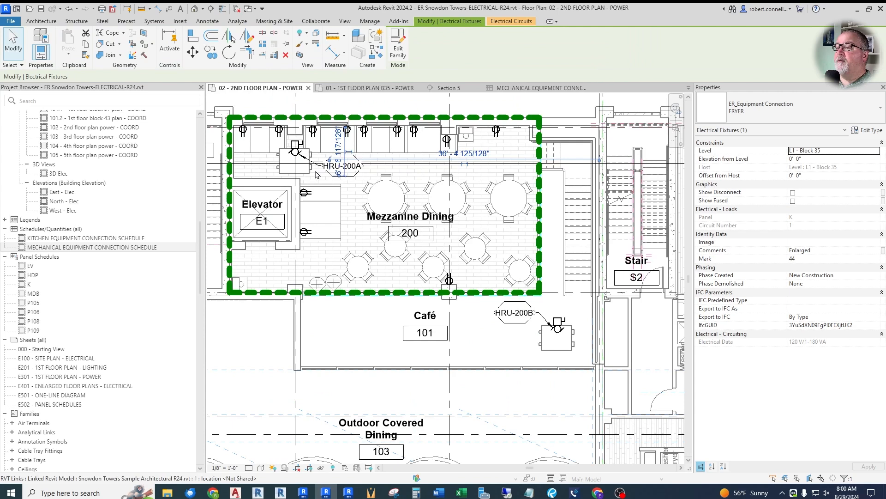
left_click(296, 146)
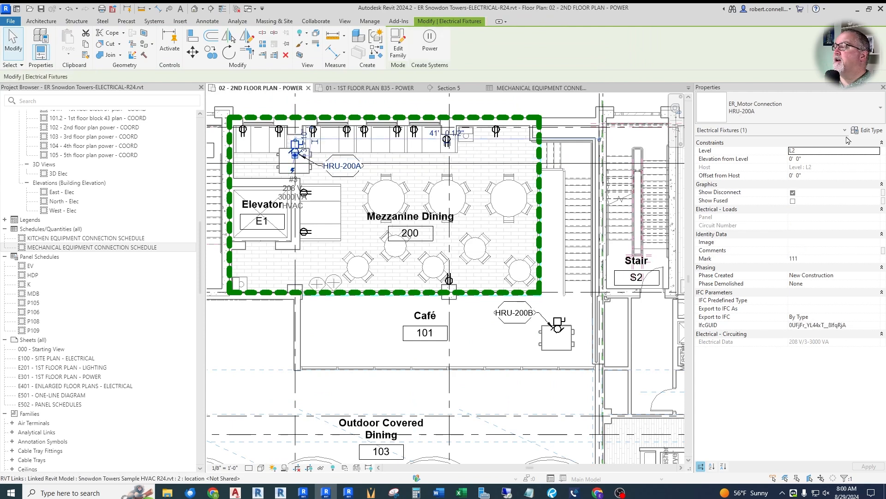
left_click(868, 131)
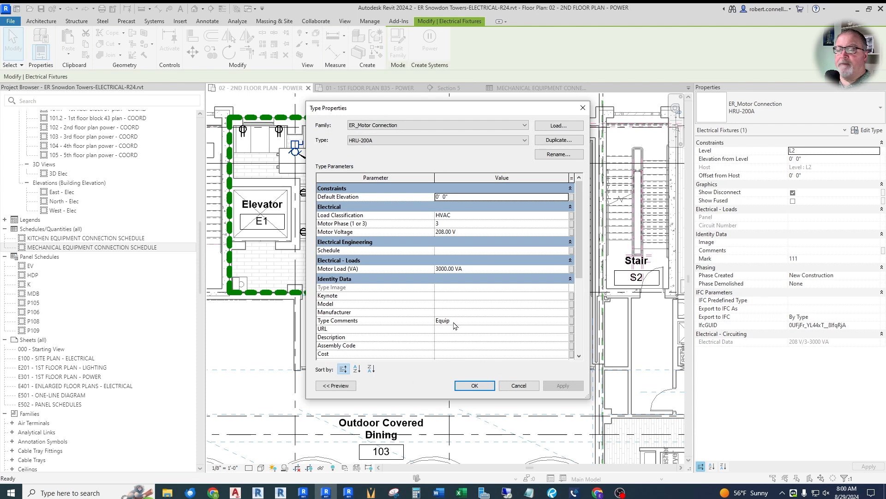
left_click(519, 385)
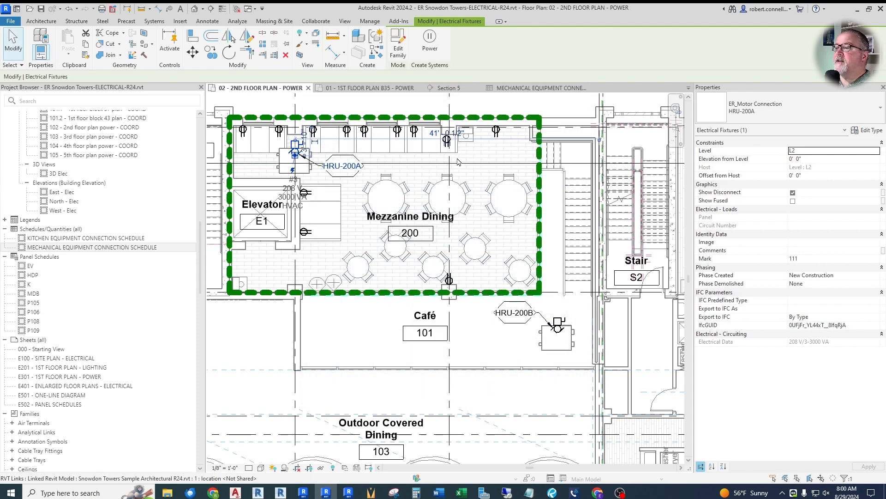
Set the mechanical equipment connection schedule's filter to Type Comments equals Equip.
left_click(535, 87)
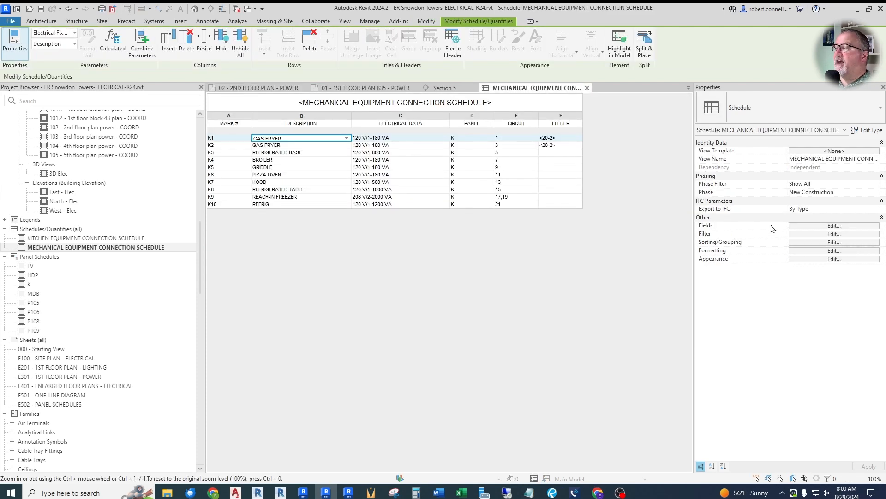
left_click(808, 235)
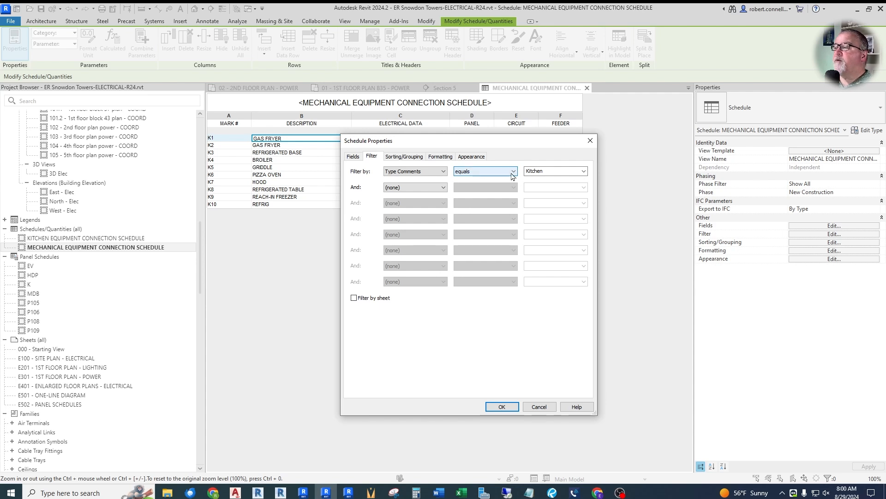
left_click(583, 172)
left_click(532, 185)
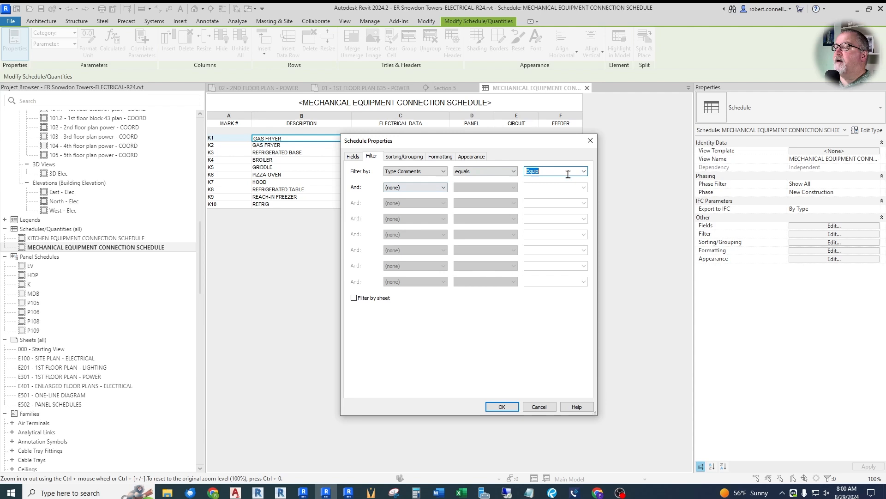
left_click(502, 406)
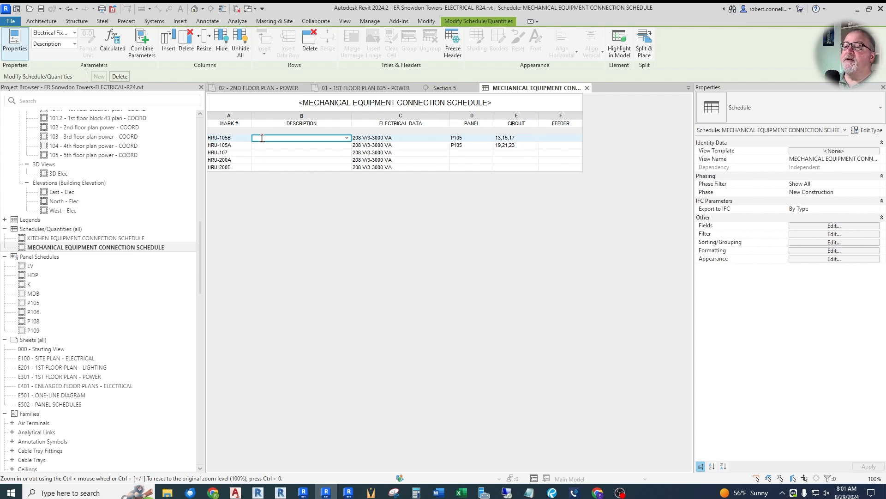
Enter HEAT RECOVERY UNIT as the description of HRU-105B in the mechanical schedule and apply it to all elements of that type.
type("HEAT RE")
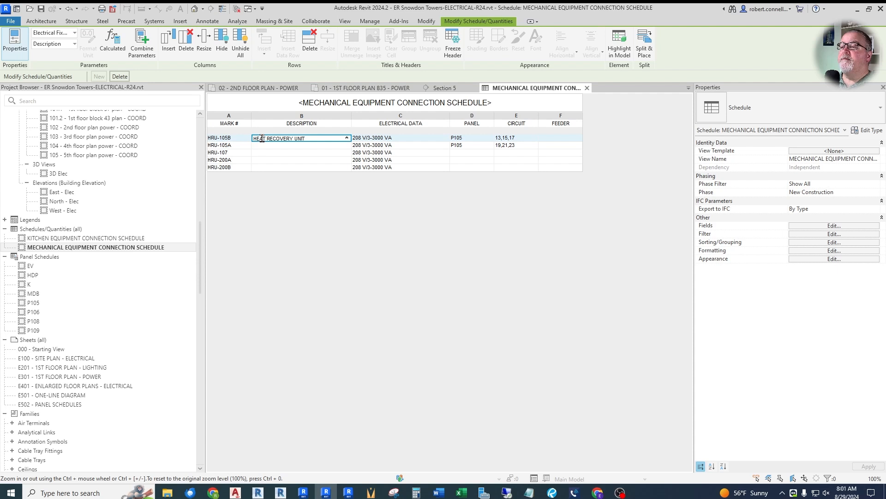
type("COVERY UNIT")
key("Return")
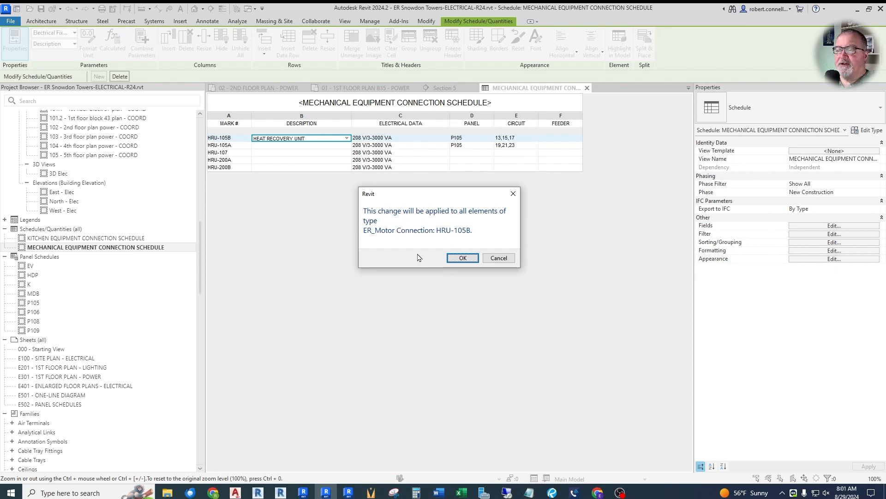
left_click(457, 258)
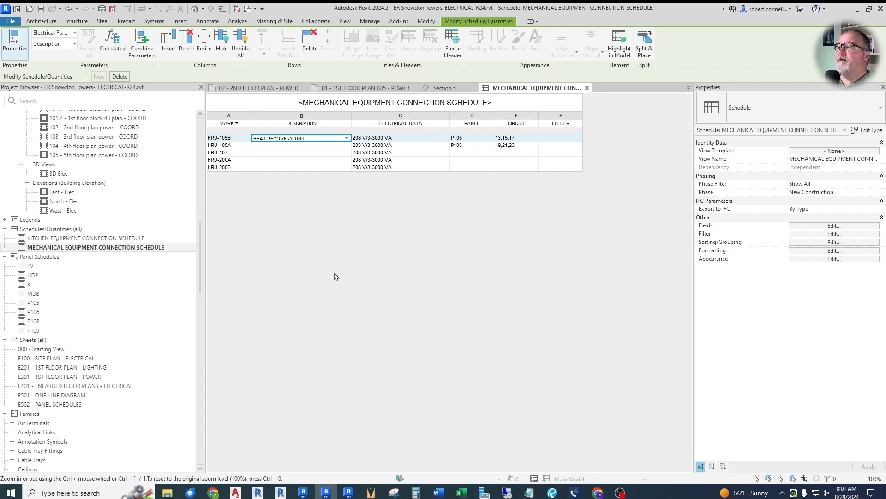
Set the descriptions of HRU-200A and HRU-200B to HEAT RECOVERY UNIT, applying each change to its whole type.
left_click_drag(252, 160, 254, 160)
left_click(264, 161)
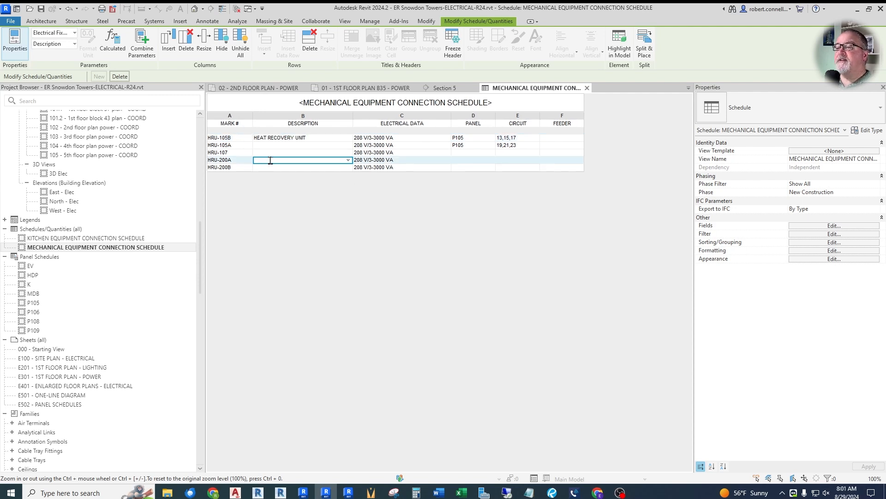
type("H")
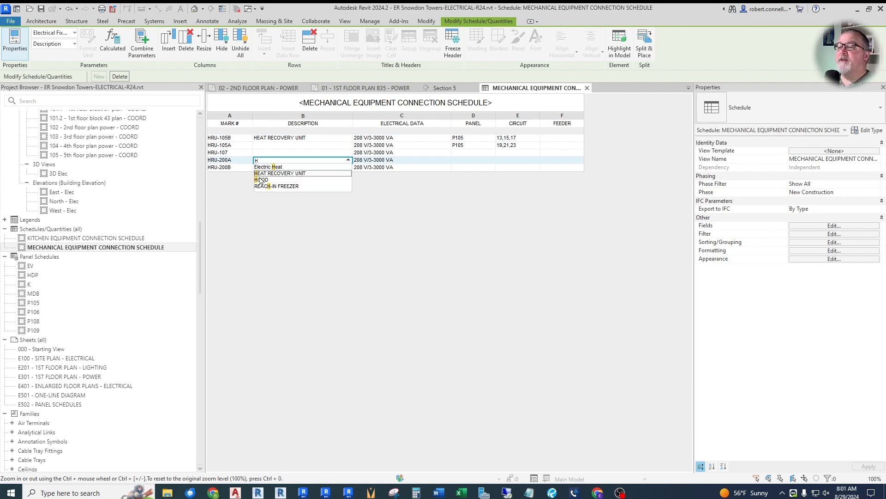
left_click(282, 173)
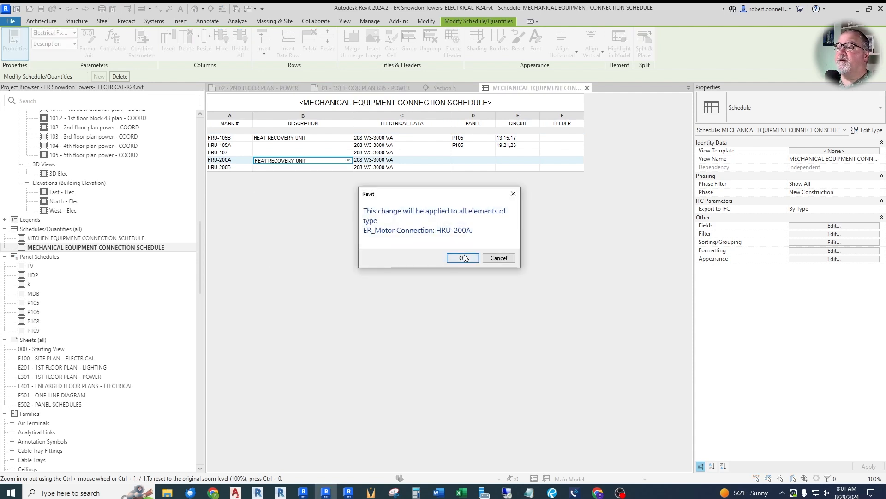
left_click(452, 261)
left_click(348, 167)
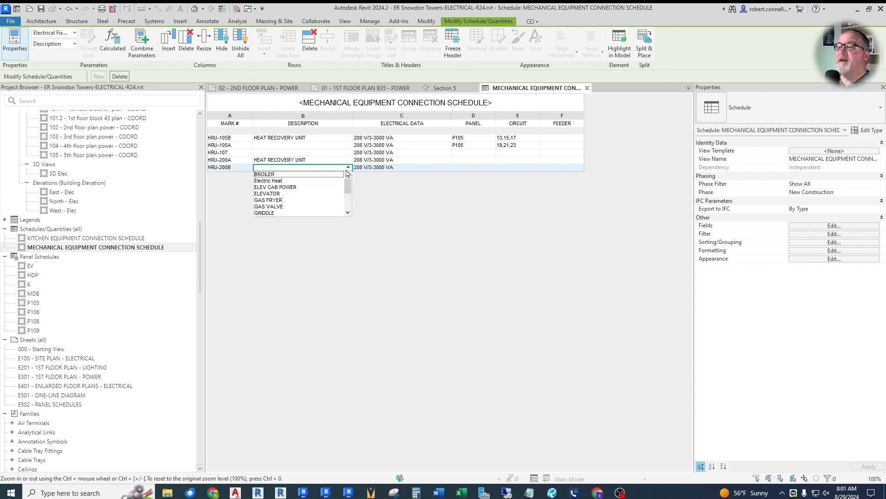
scroll(330, 197, "down", 2)
left_click(294, 176)
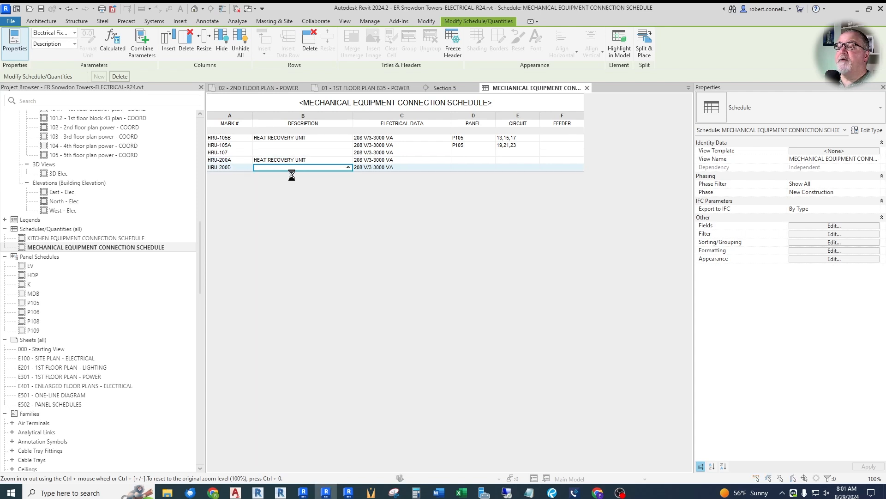
left_click(462, 258)
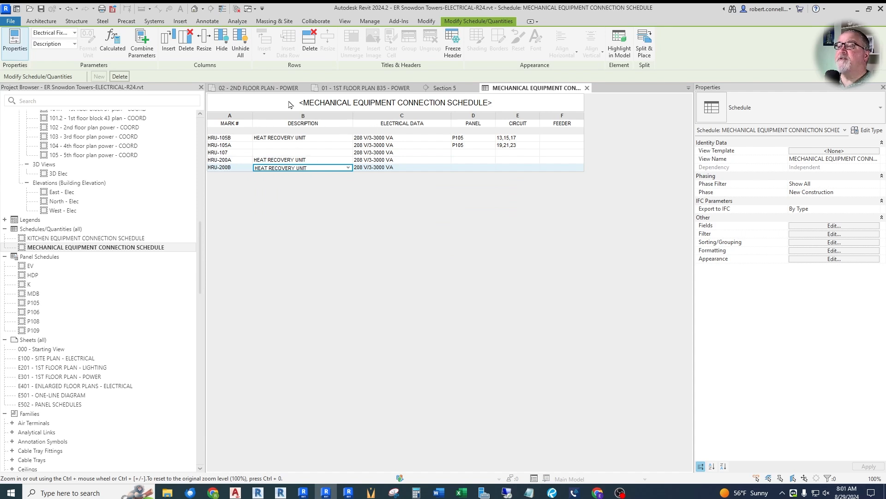
Check the HRU-200A motor connection's type Description from the second floor power plan, and return to the mechanical schedule's feeder entries.
left_click(259, 89)
left_click(373, 186)
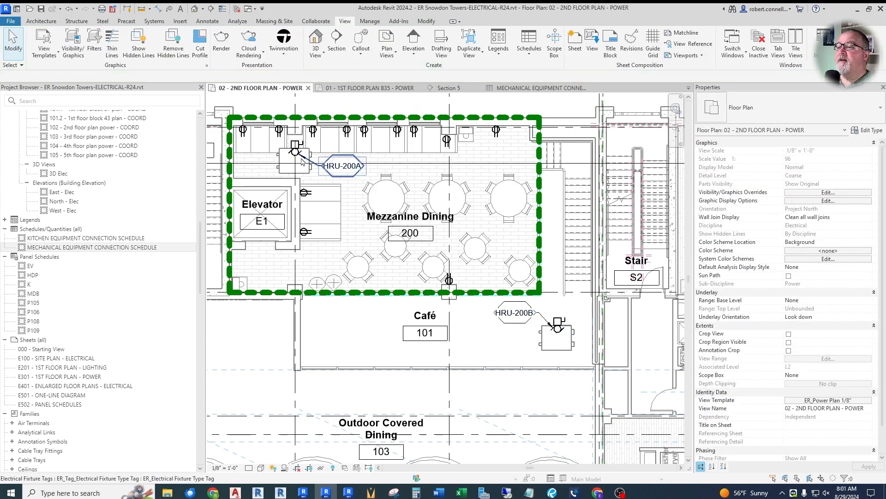
left_click(296, 151)
left_click(864, 134)
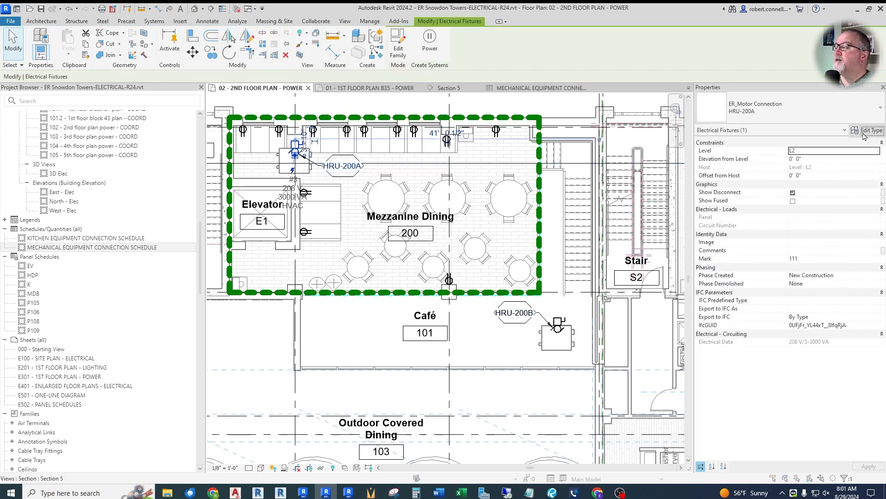
scroll(419, 285, "down", 5)
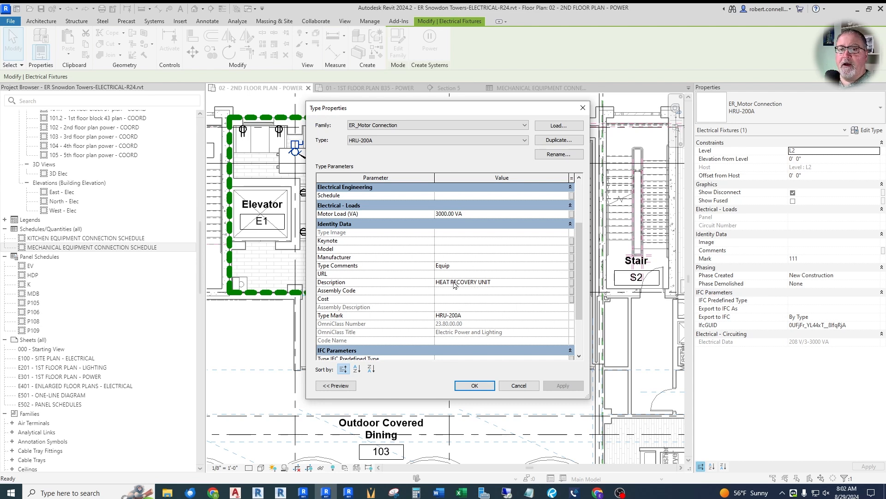
key("Escape")
key("Escape")
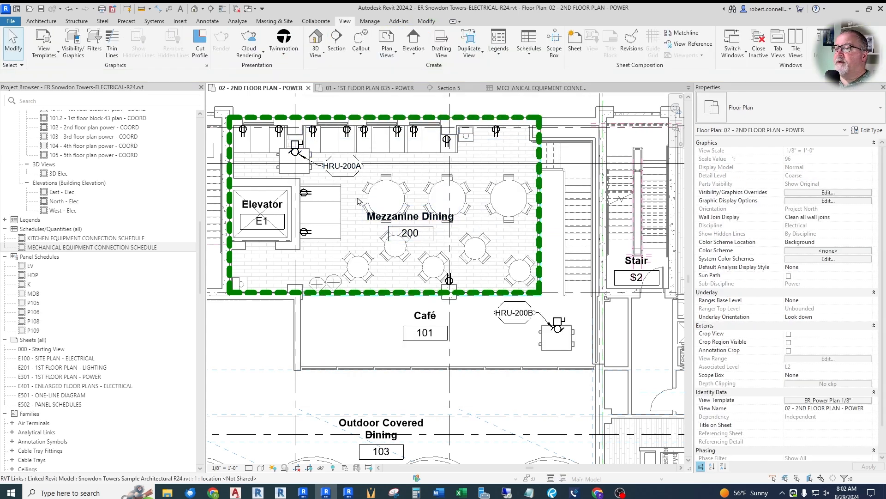
left_click(530, 89)
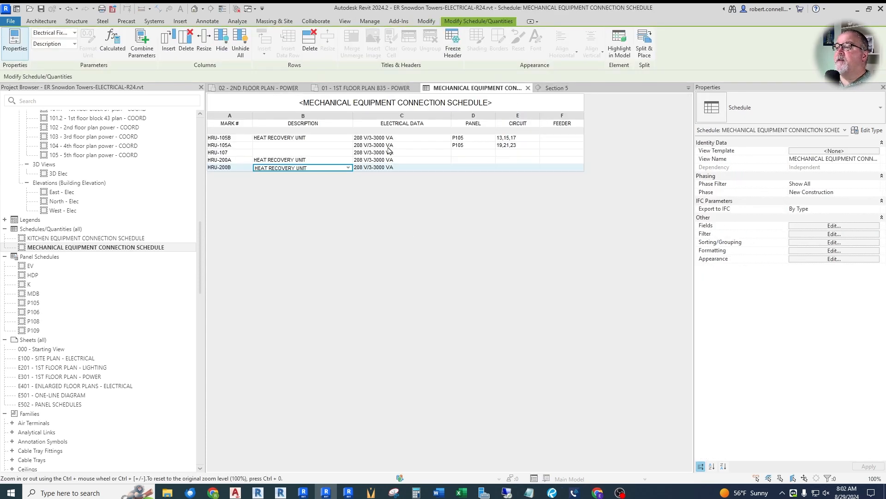
left_click(561, 138)
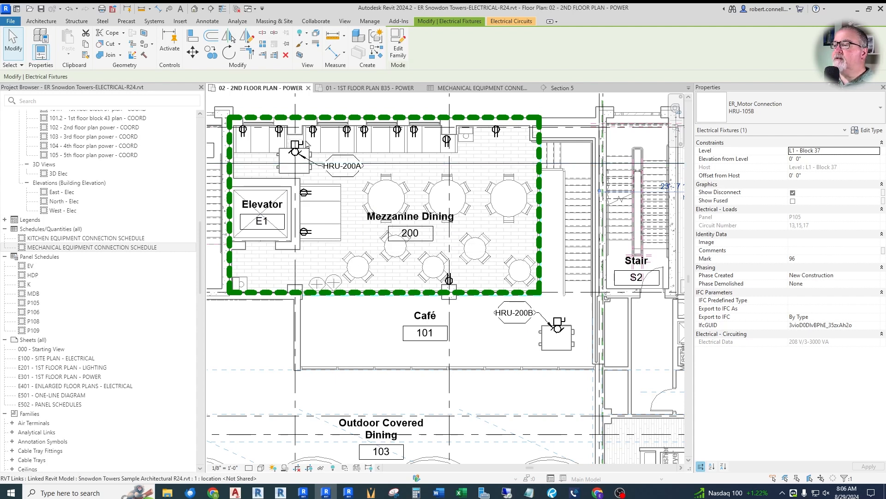
Inspect the electrical and identity type properties of a duplex receptacle along Mezzanine Dining's upper wall on the second floor power plan.
scroll(261, 106, "up", 2)
scroll(261, 106, "down", 2)
scroll(282, 120, "up", 2)
scroll(300, 132, "down", 2)
scroll(304, 134, "up", 1)
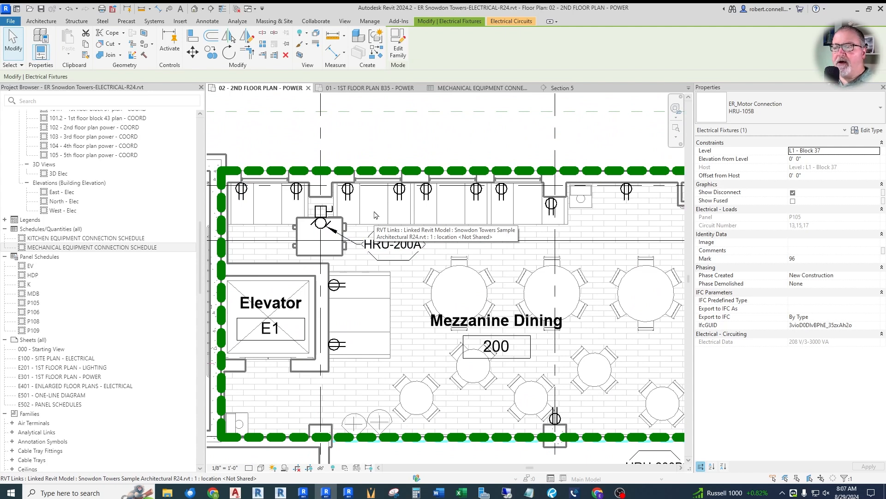
left_click(347, 188)
left_click(874, 130)
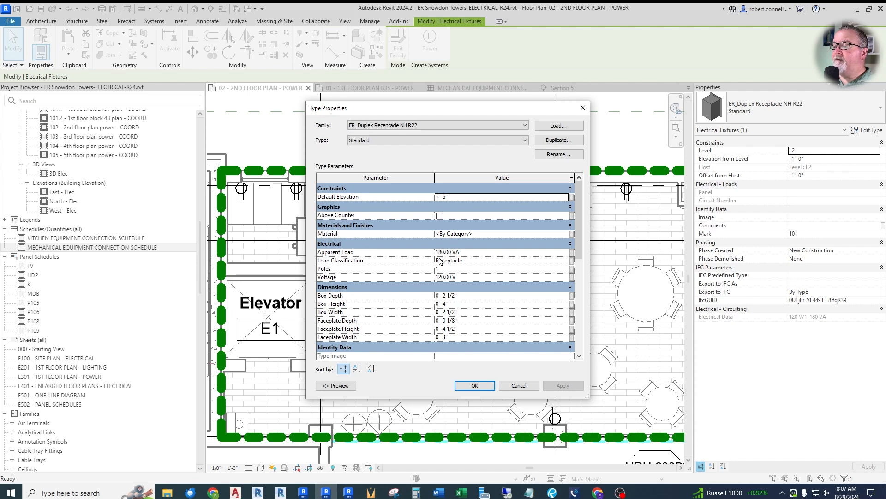
scroll(475, 248, "down", 3)
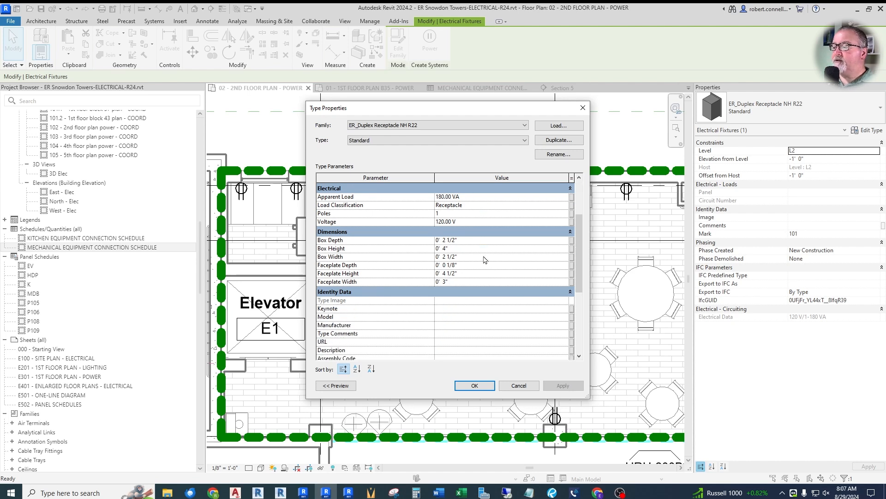
left_click(475, 385)
scroll(278, 211, "down", 2)
key("Escape")
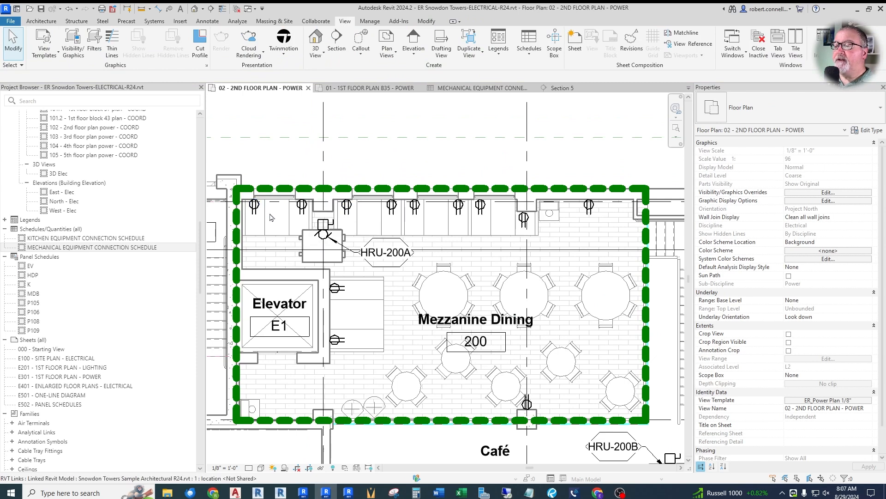
Create a power circuit for the leftmost duplex receptacle on Mezzanine Dining's upper wall and connect it to panel K.
left_click(255, 206)
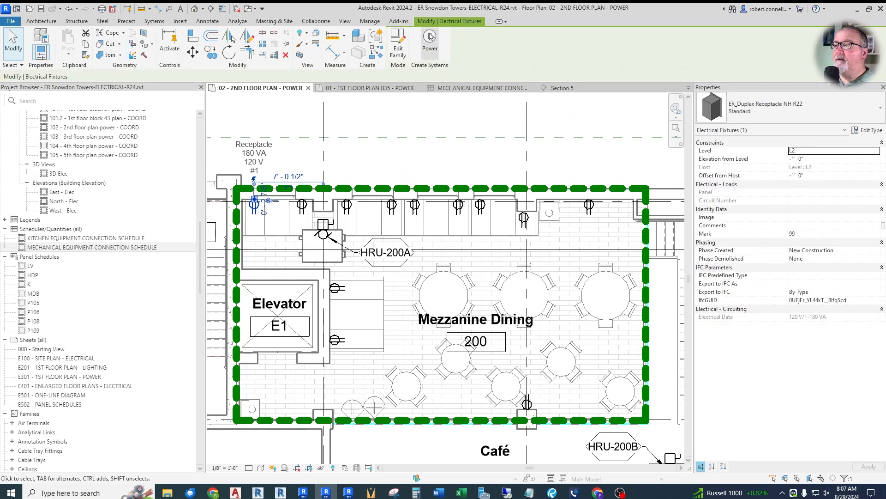
left_click(430, 46)
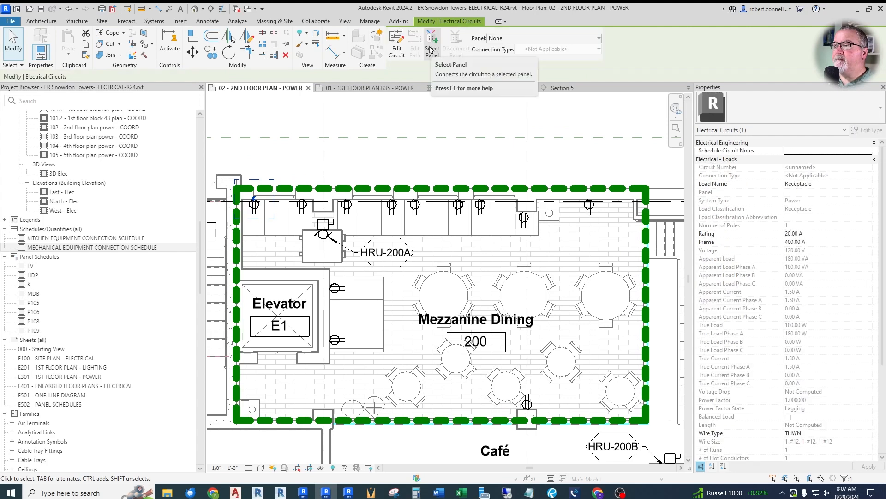
left_click(596, 38)
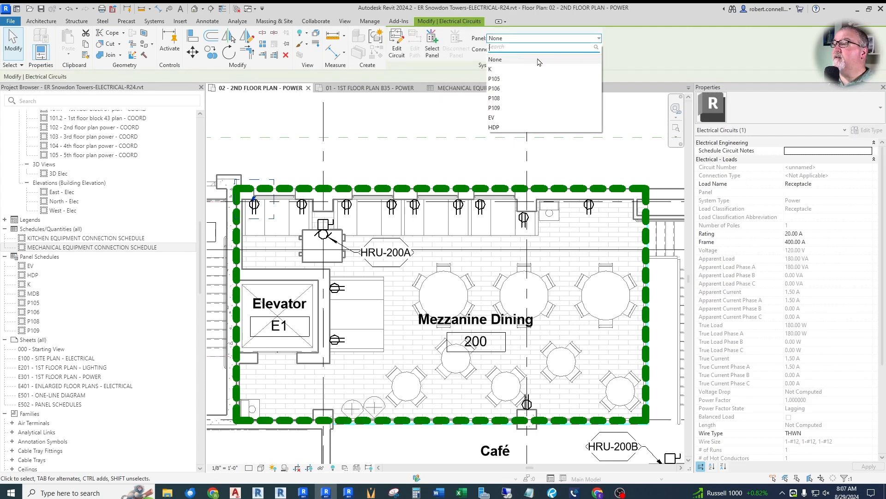
left_click(517, 70)
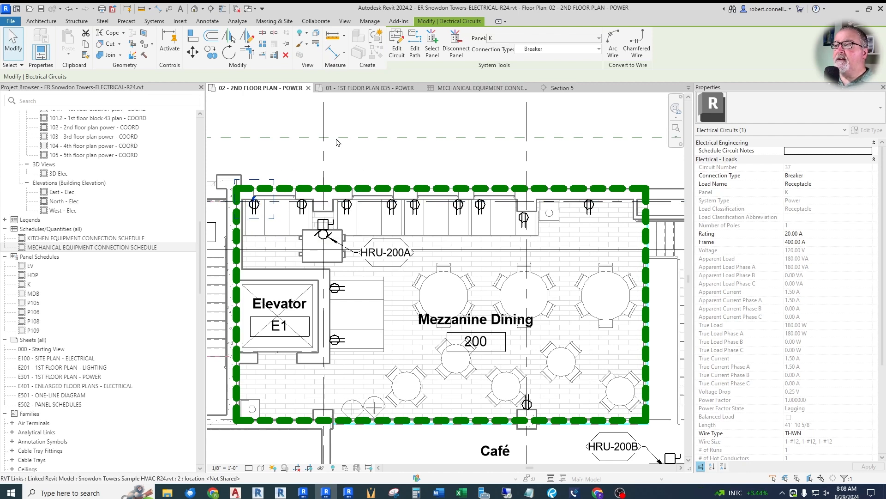
Add the next three duplex receptacles along Mezzanine Dining's upper wall to the new panel K circuit and finish editing it.
left_click(398, 54)
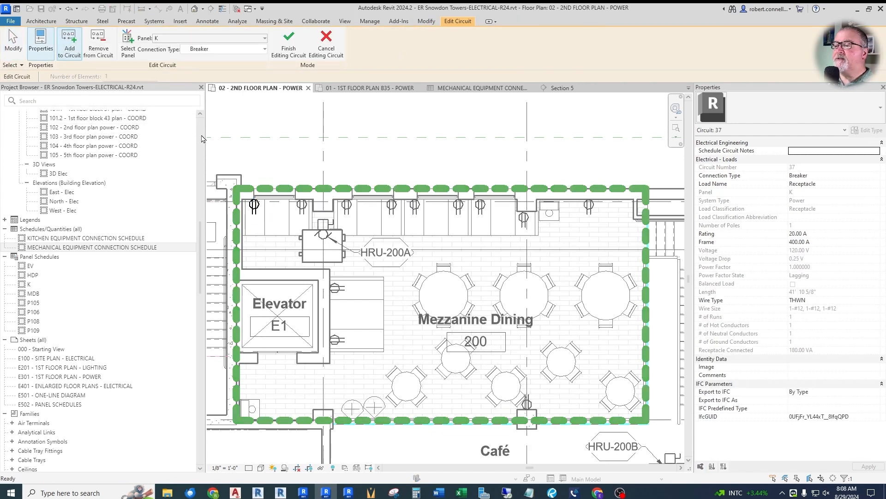
scroll(255, 212, "up", 5)
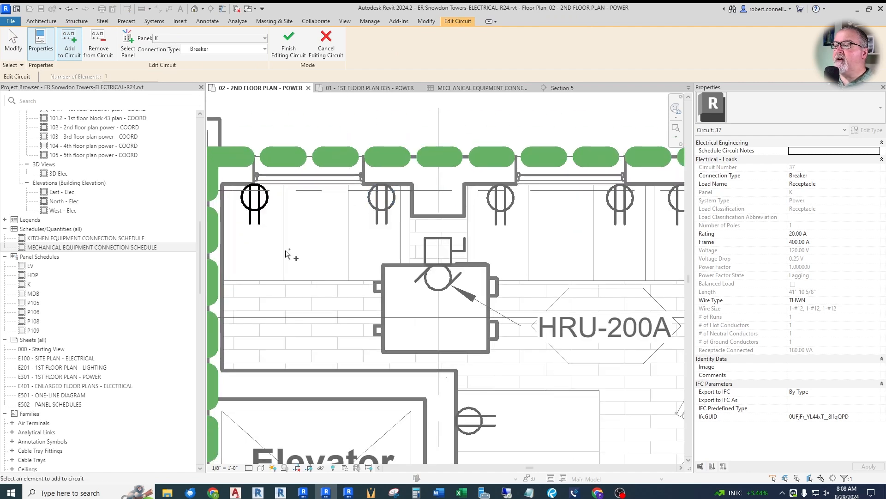
scroll(294, 260, "down", 2)
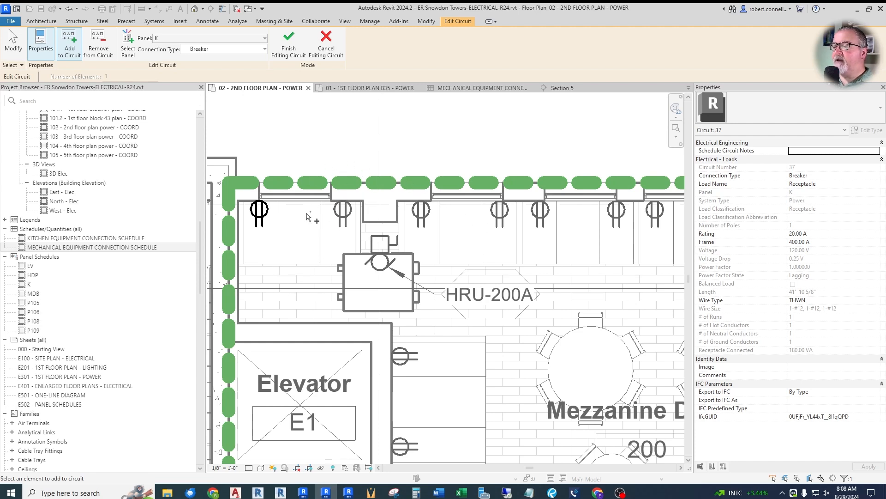
scroll(318, 204, "down", 5)
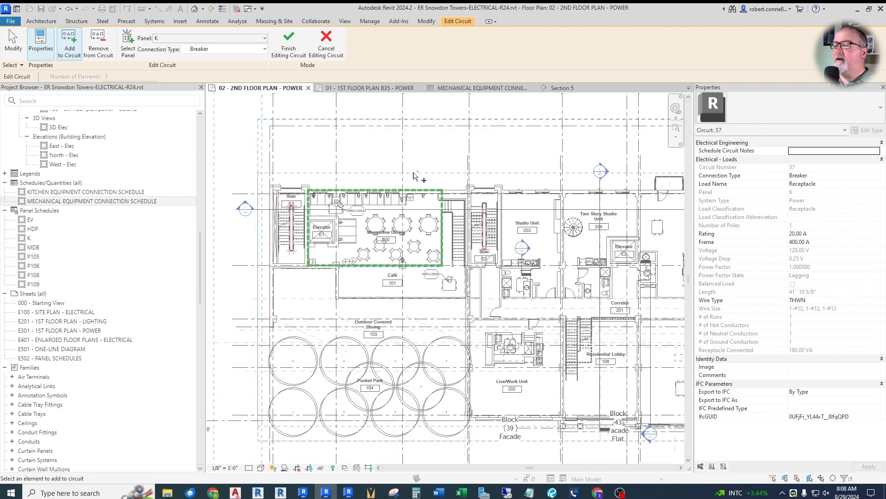
scroll(364, 258, "up", 1)
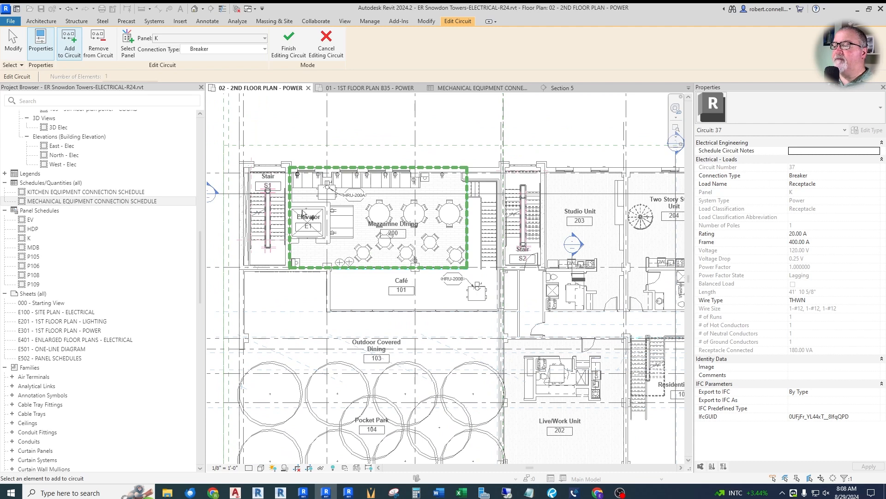
scroll(351, 208, "up", 2)
scroll(321, 153, "up", 2)
left_click(284, 176)
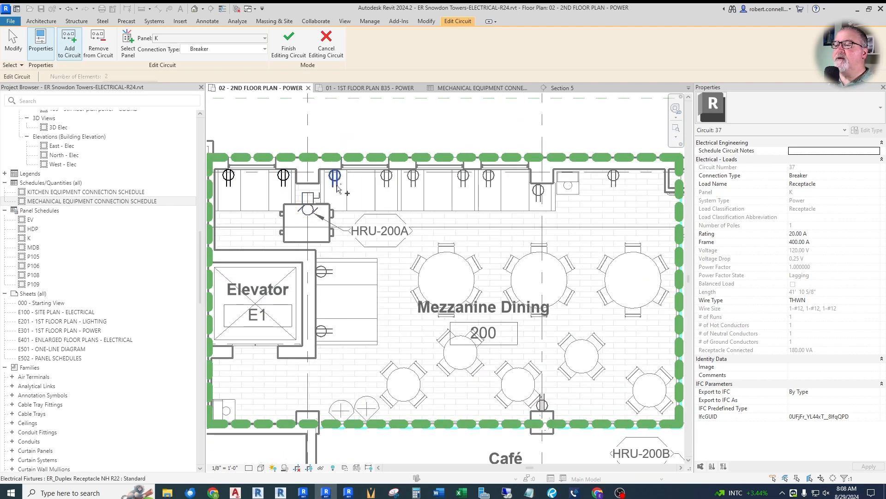
left_click(353, 196)
left_click(387, 182)
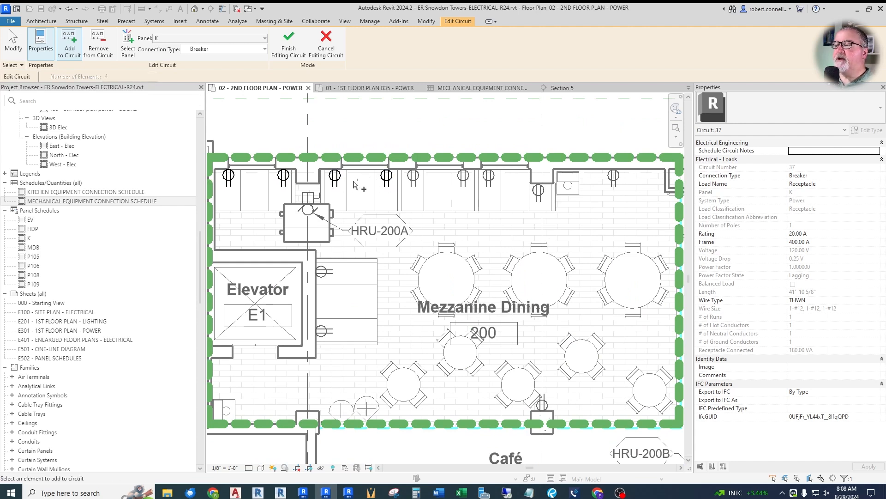
left_click(289, 49)
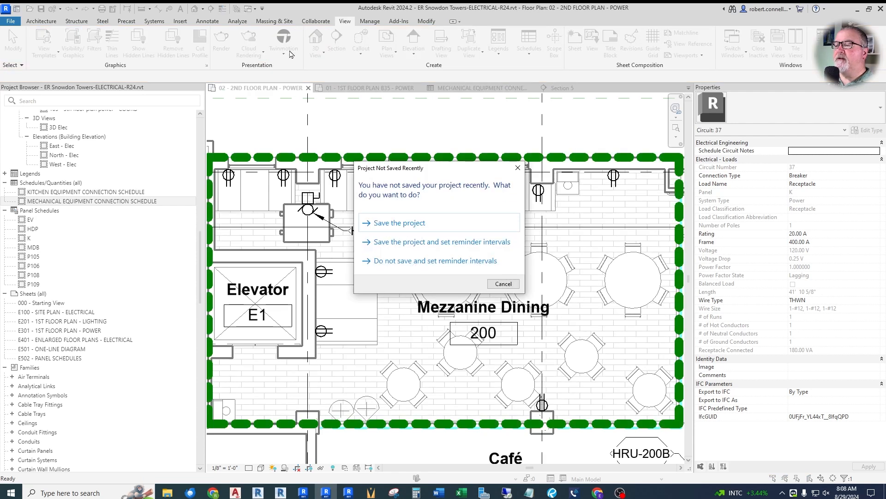
Dismiss the save reminder and convert the new four-receptacle panel K circuit on Mezzanine Dining's upper wall to arc wiring.
left_click(503, 283)
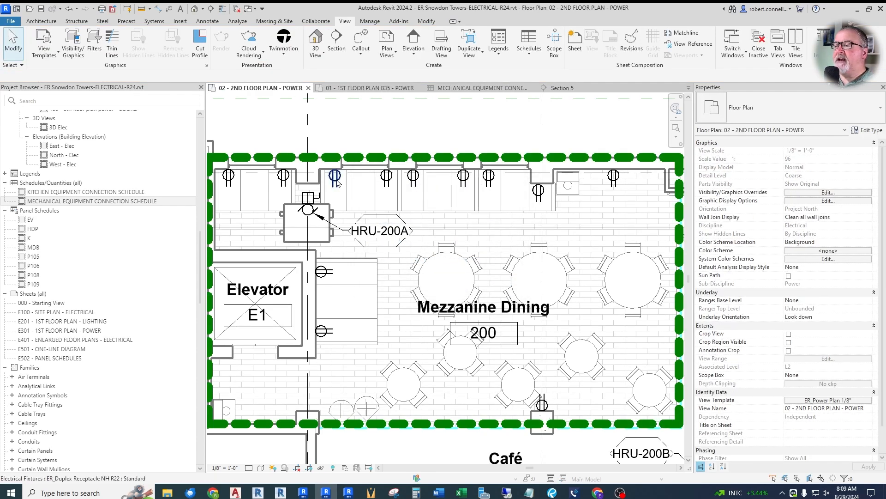
key("Tab")
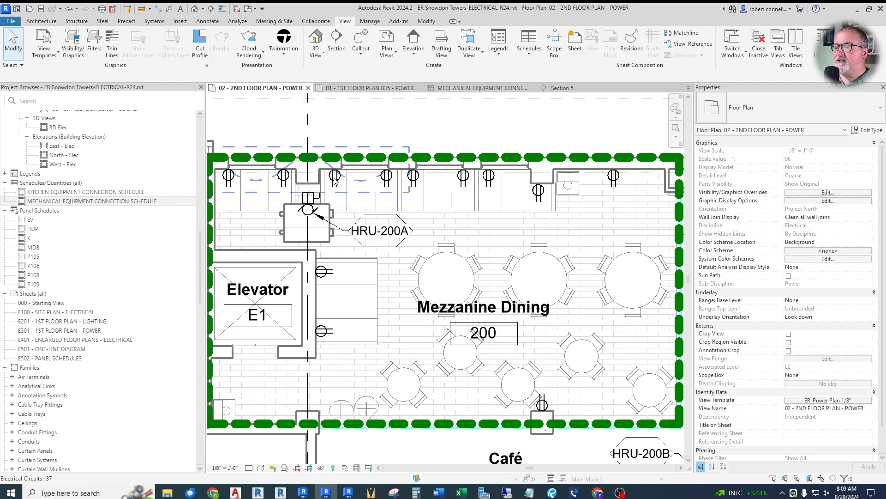
left_click(335, 181)
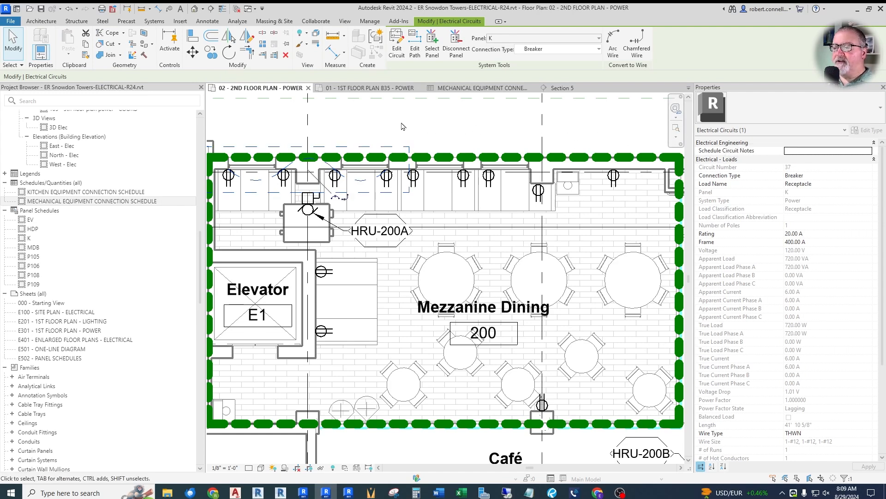
left_click(613, 42)
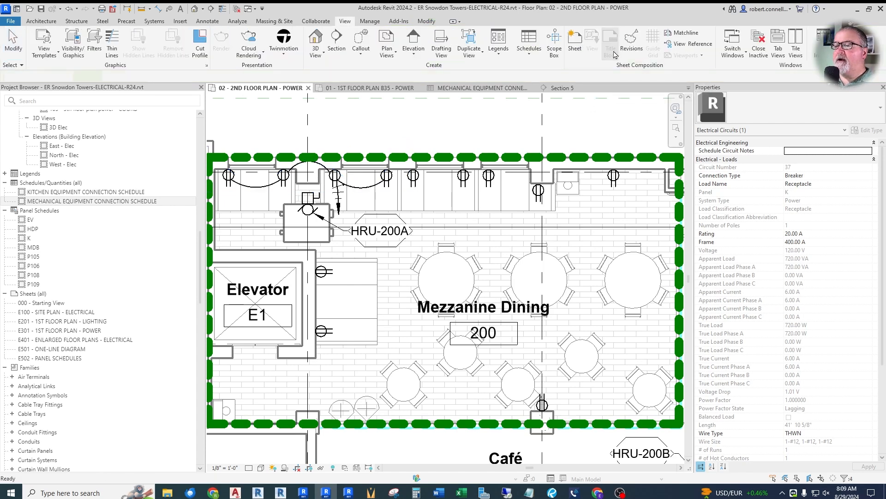
key("Escape")
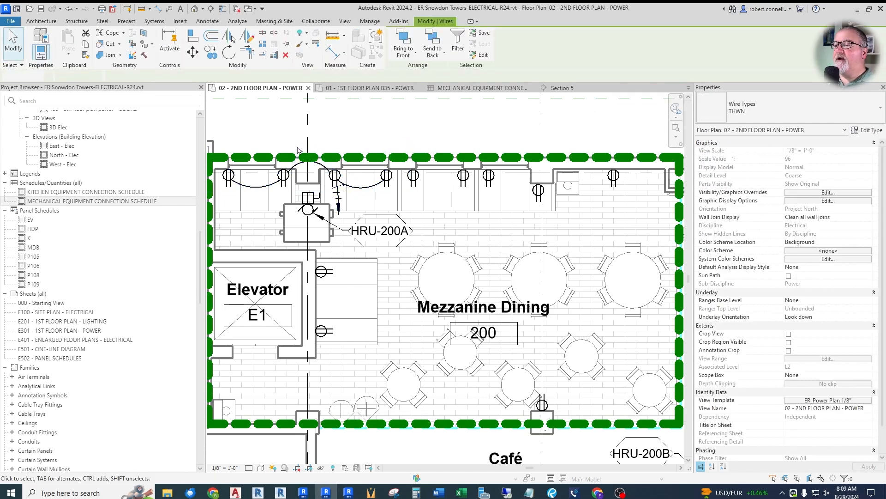
Reshape the arc wire between the second and third upper-wall receptacles so it bows downward below the wall column.
scroll(232, 169, "up", 3)
scroll(266, 188, "down", 1)
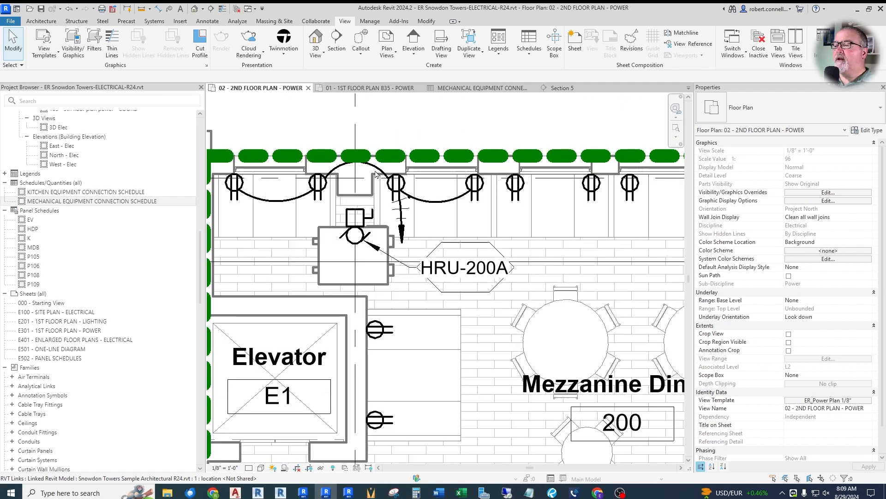
left_click_drag(355, 163, 324, 186)
left_click_drag(391, 189, 355, 204)
key("Escape")
Select the home run wire at the third receptacle on Mezzanine Dining's upper wall.
left_click(403, 221)
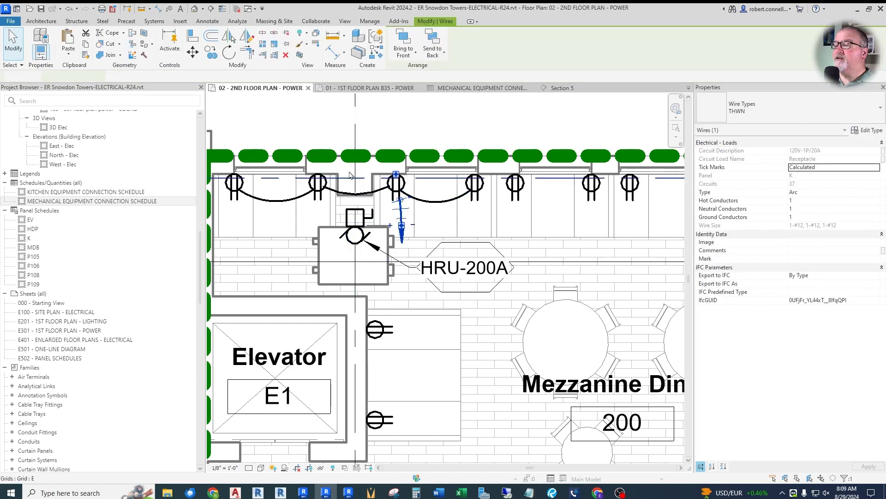
Reshape the circuit 37 home-run wire so its arrow curves to the right below the wall receptacles, clear of HRU-200A.
scroll(402, 217, "down", 2)
scroll(369, 210, "up", 2)
left_click_drag(367, 205, 364, 169)
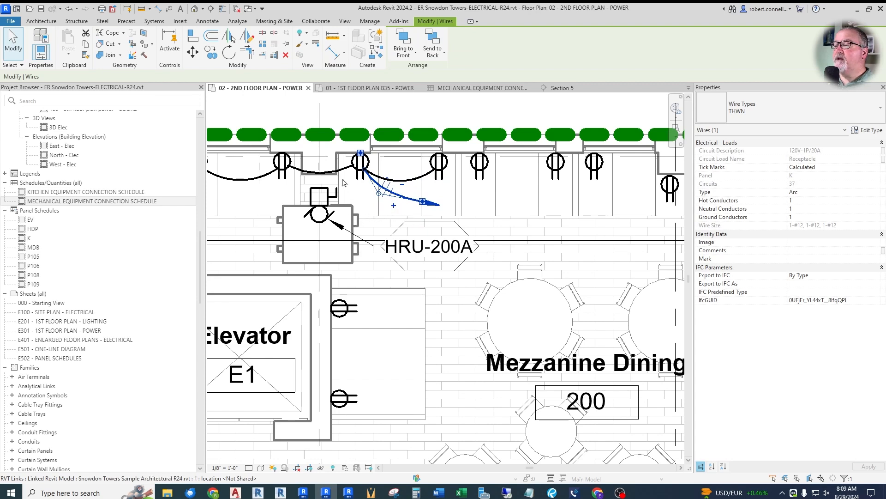
scroll(382, 181, "up", 1)
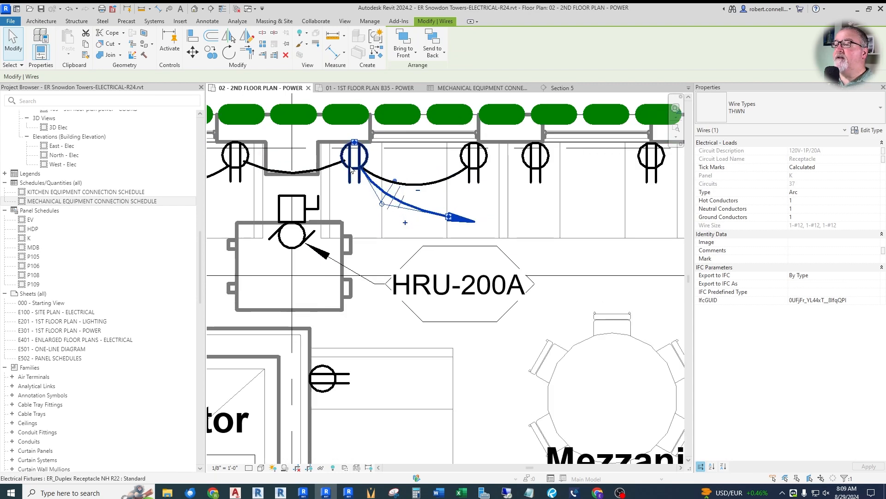
scroll(378, 196, "down", 2)
scroll(377, 198, "up", 1)
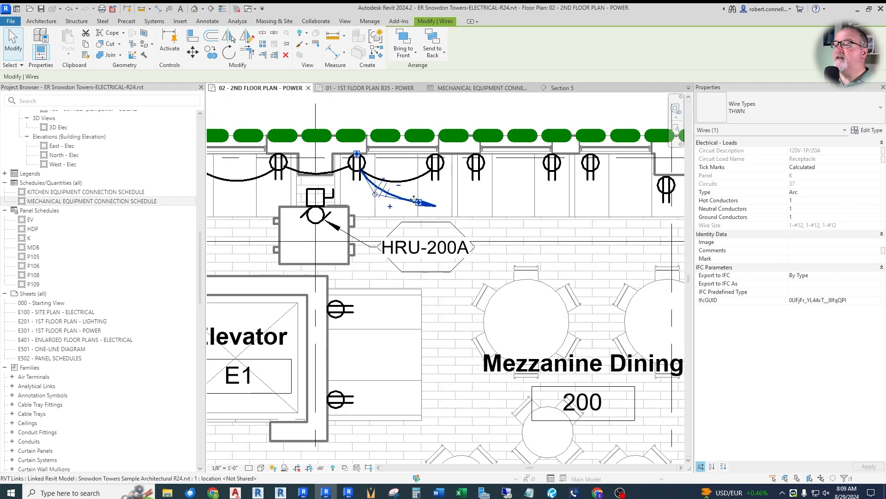
key("Escape")
scroll(376, 193, "up", 2)
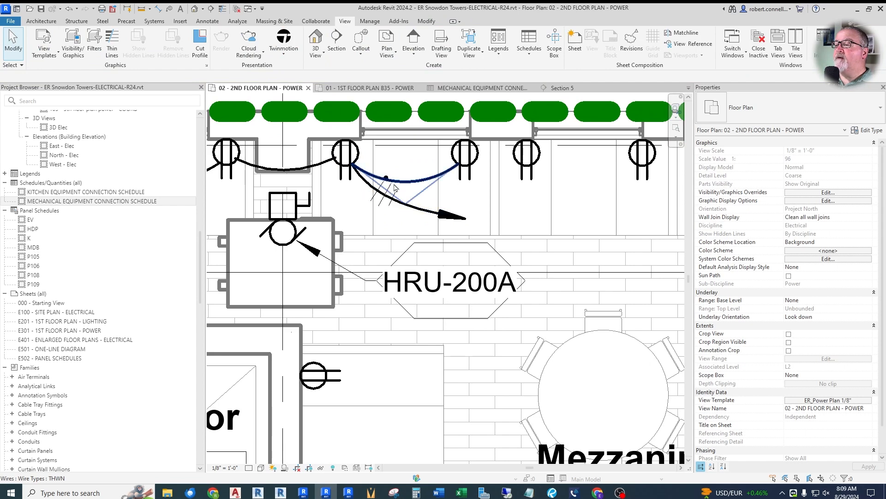
scroll(386, 215, "down", 2)
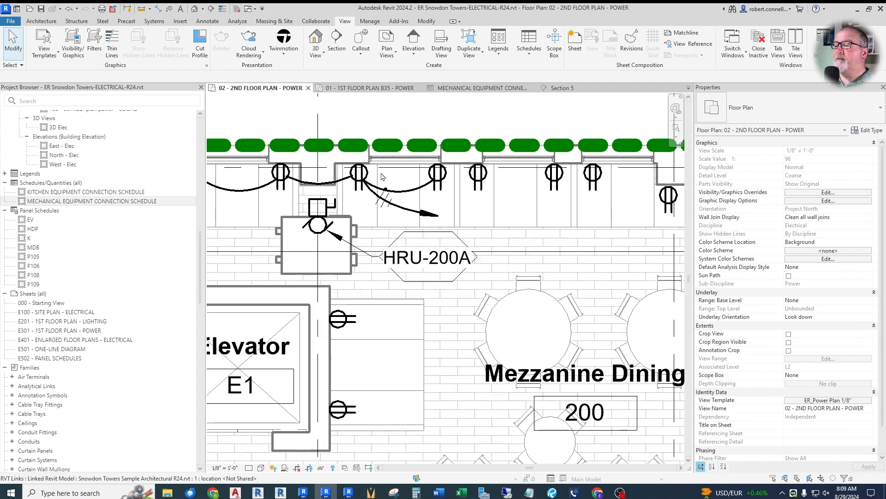
Tag the circuit 37 home-run wire by category without a leader and place the tag beside its arrowhead.
left_click(169, 8)
left_click(429, 216)
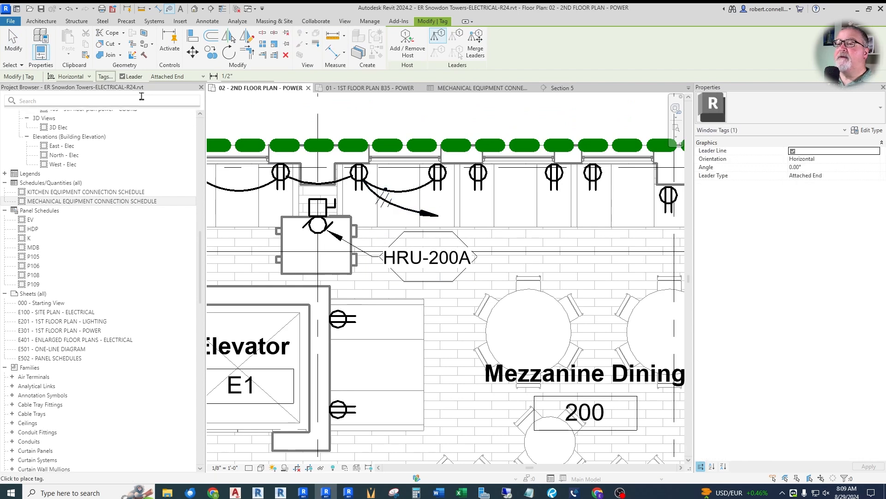
left_click(122, 77)
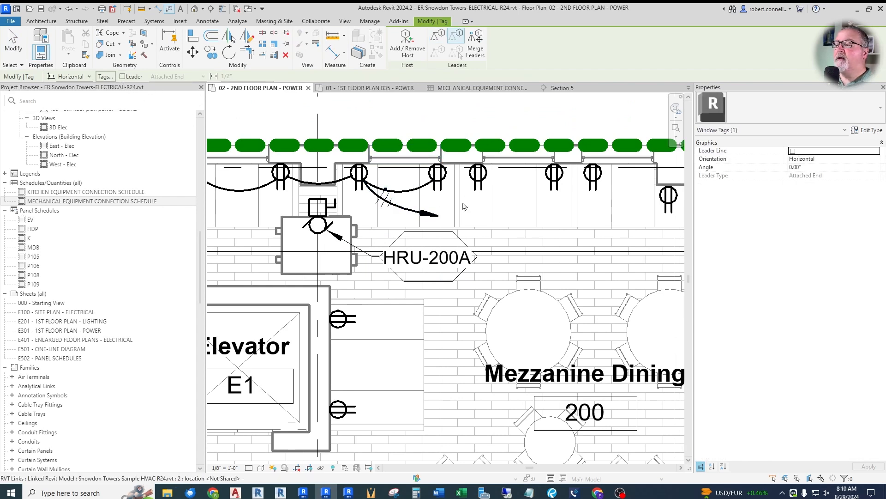
left_click(427, 217)
left_click_drag(402, 211, 448, 222)
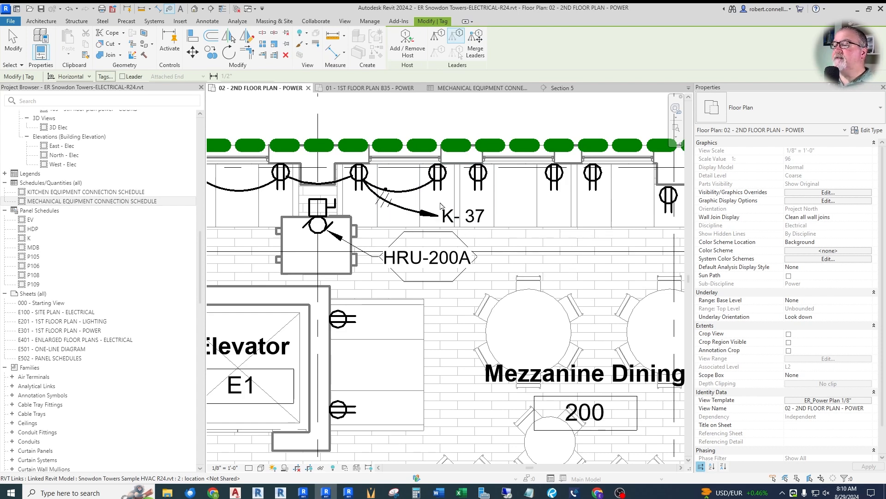
scroll(441, 205, "down", 2)
scroll(498, 139, "up", 2)
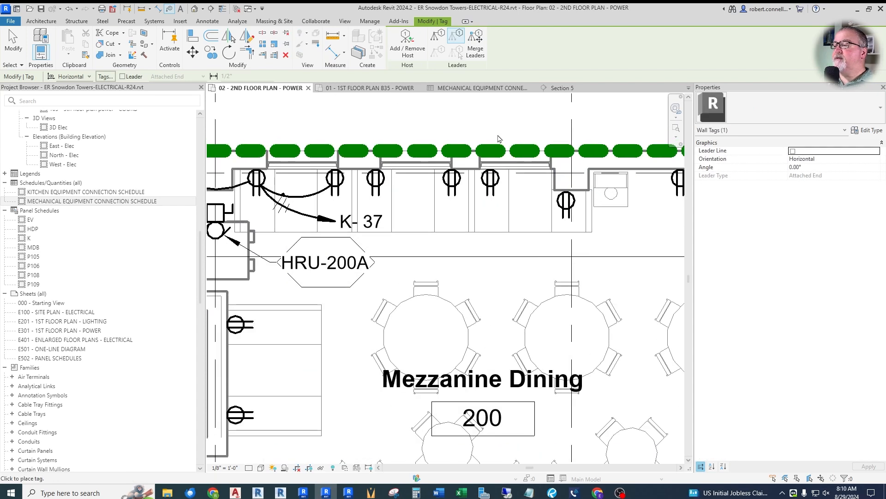
Create a power circuit on panel K for the next unwired wall receptacle and add the remaining four receptacles along that wall.
scroll(499, 138, "down", 2)
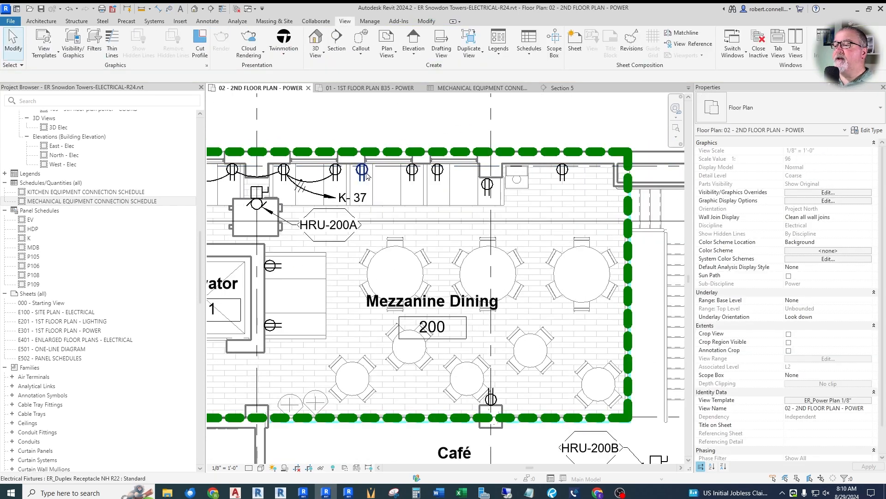
left_click(365, 172)
left_click(434, 42)
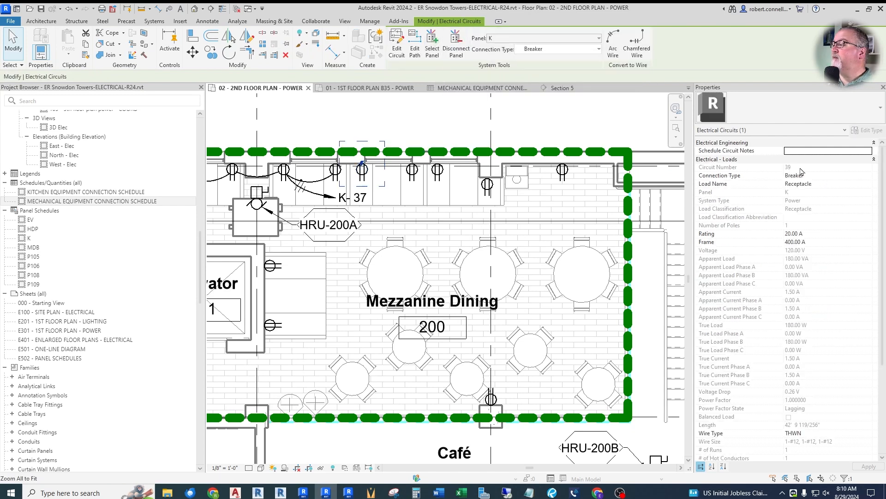
left_click(397, 45)
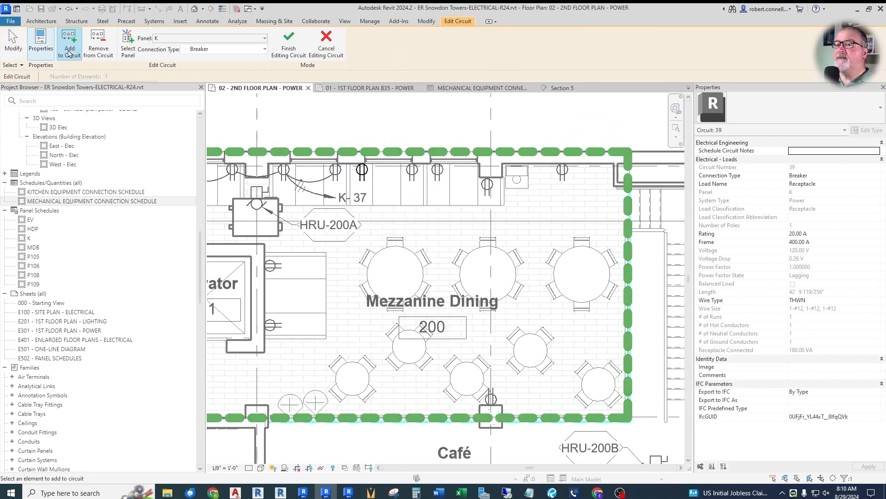
left_click(412, 170)
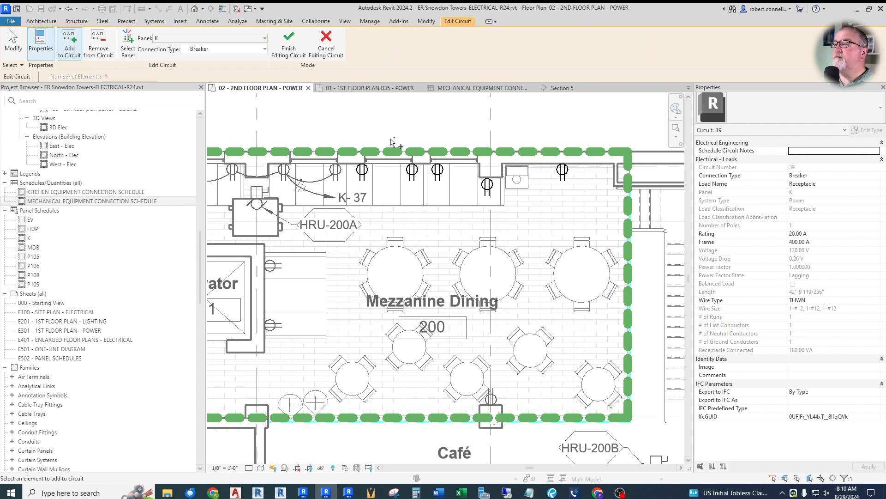
left_click(289, 43)
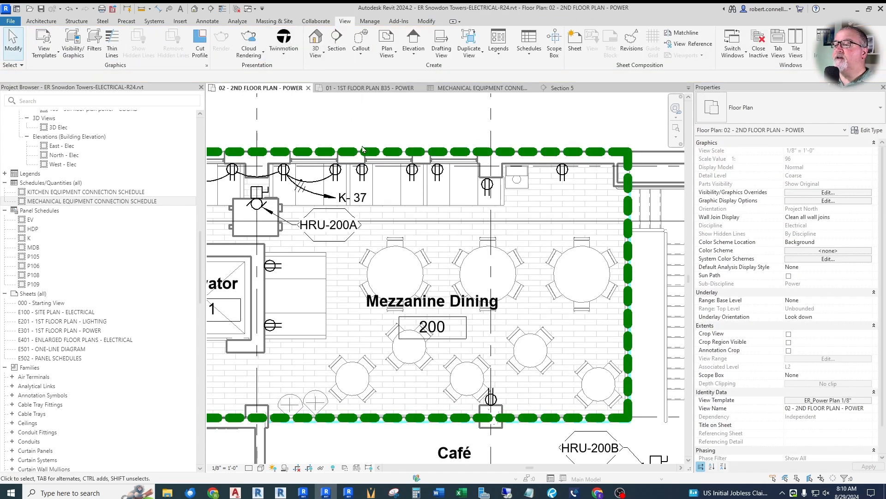
Convert the new five-receptacle circuit into arc wires.
key("Tab")
left_click(362, 174)
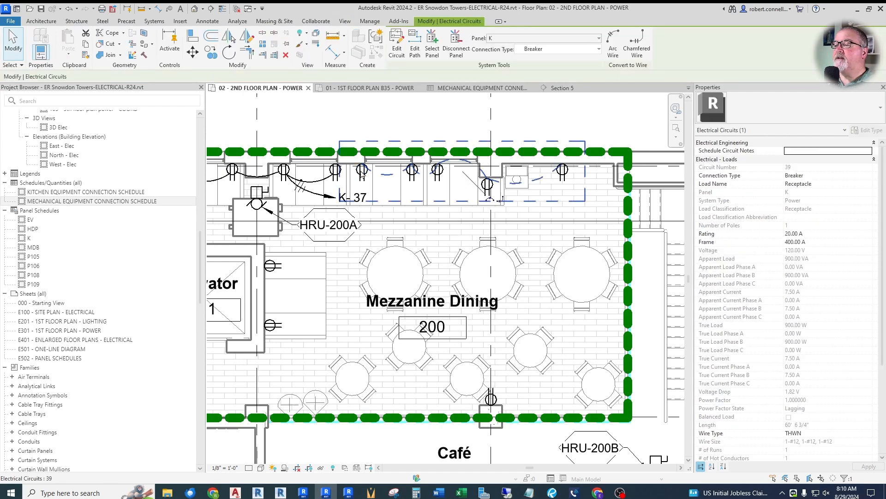
left_click(615, 47)
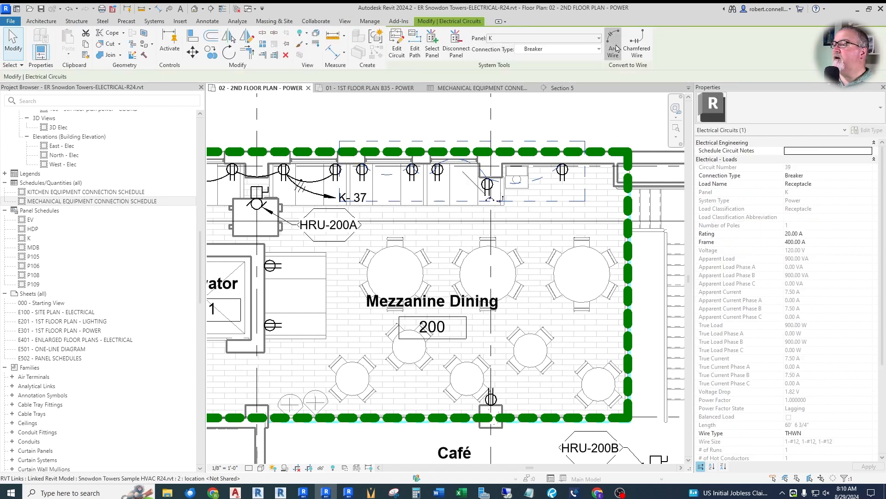
scroll(406, 194, "up", 3)
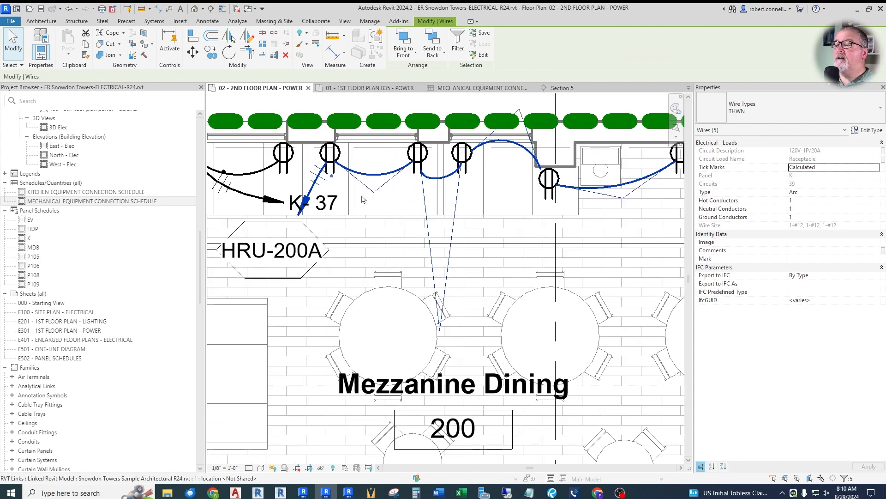
Swing the circuit 39 home-run wire down and to the right, clear of the K-37 tag, and shift its tick marks.
key("Escape")
left_click(318, 180)
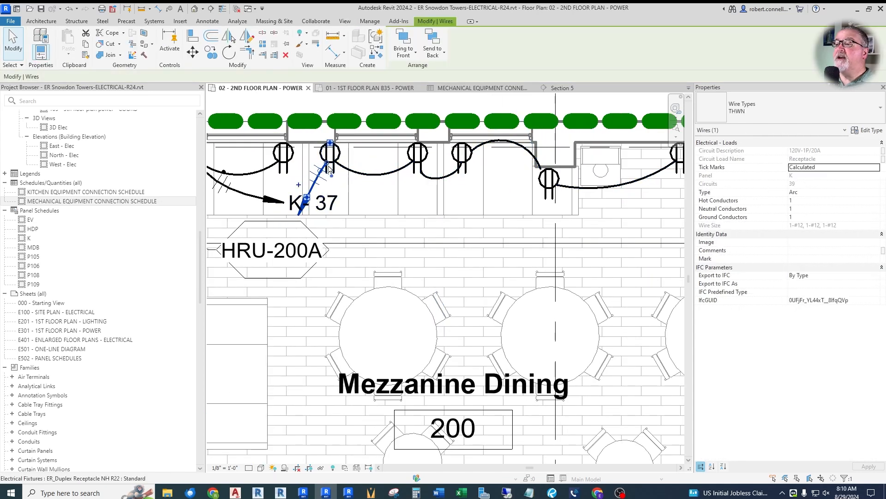
left_click_drag(348, 184, 349, 180)
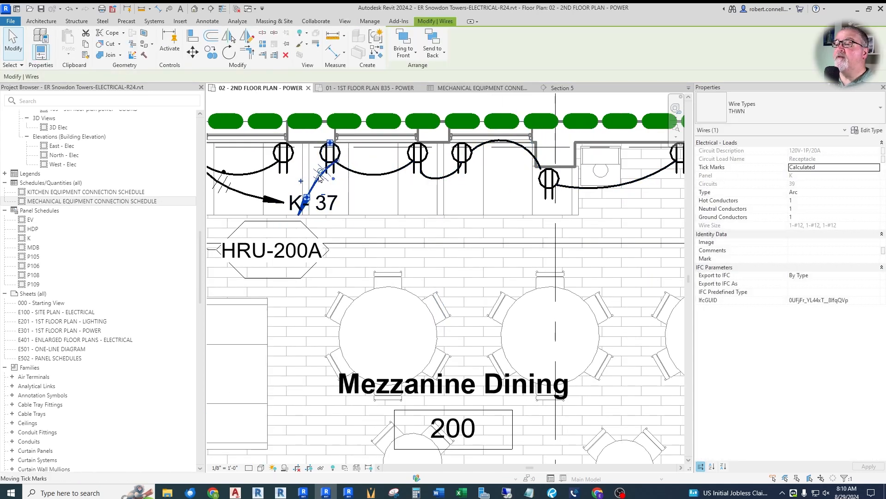
left_click_drag(307, 198, 374, 214)
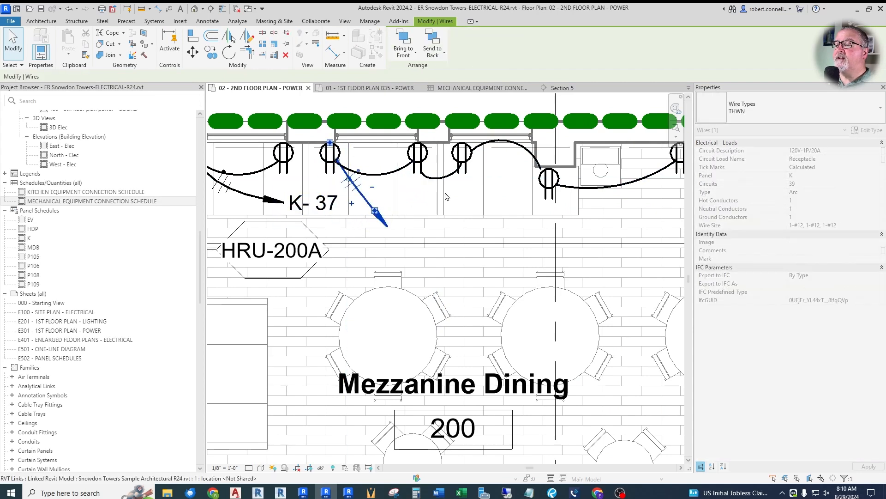
left_click(446, 196)
Adjust the end offset of the arc wire joining the first two circuit 39 receptacles, at the home-run receptacle.
scroll(349, 167, "up", 2)
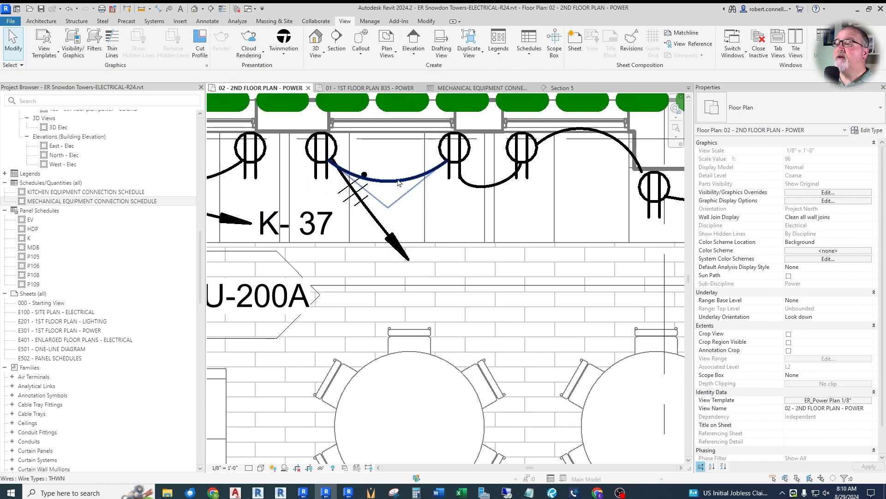
left_click(329, 163)
left_click_drag(328, 160, 337, 166)
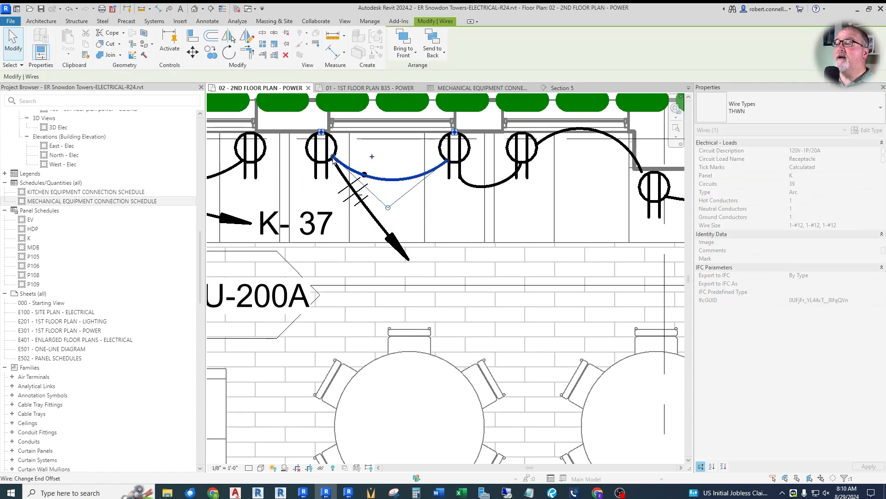
left_click(384, 147)
scroll(384, 147, "down", 2)
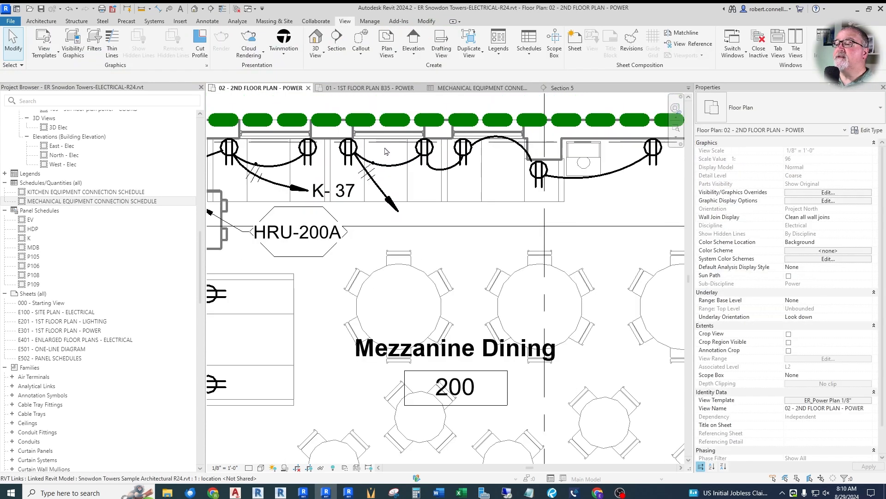
Tag the circuit 39 home-run wire without a leader and move the tag beside its arrowhead.
left_click(169, 9)
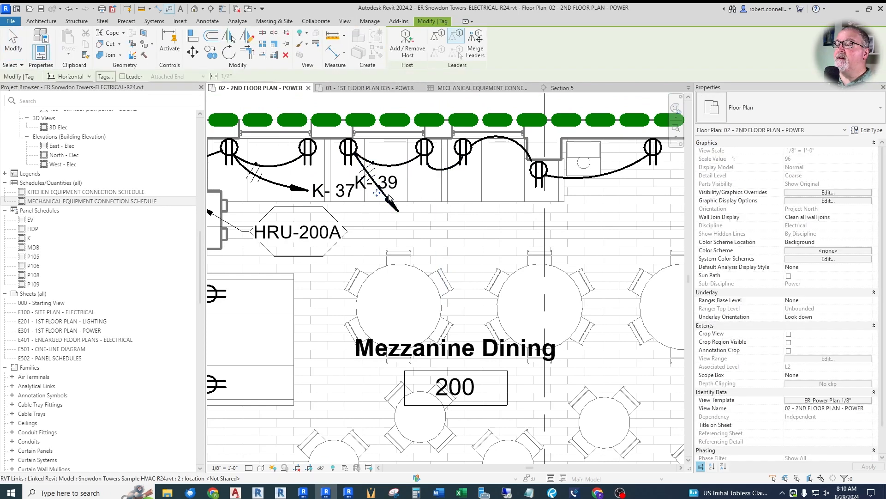
left_click(379, 193)
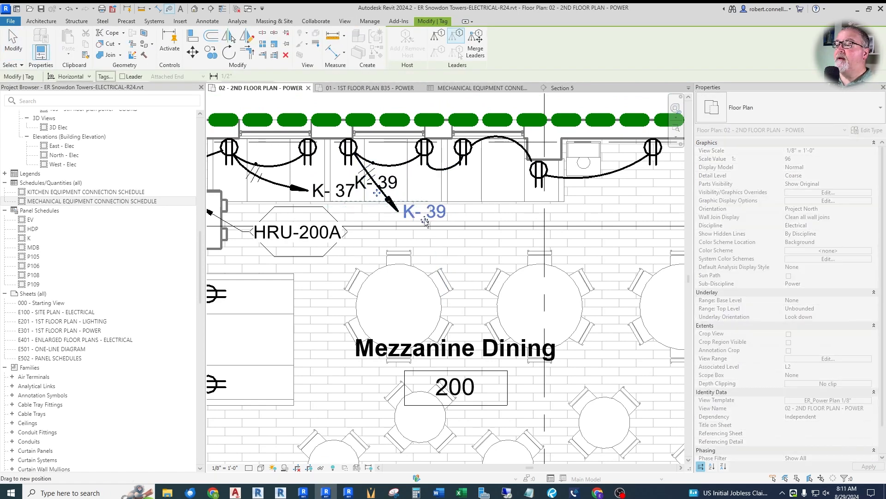
key("Escape")
Examine the circuit 39 arc wire that passes over the wall to the receptacle at the column.
scroll(432, 172, "down", 3)
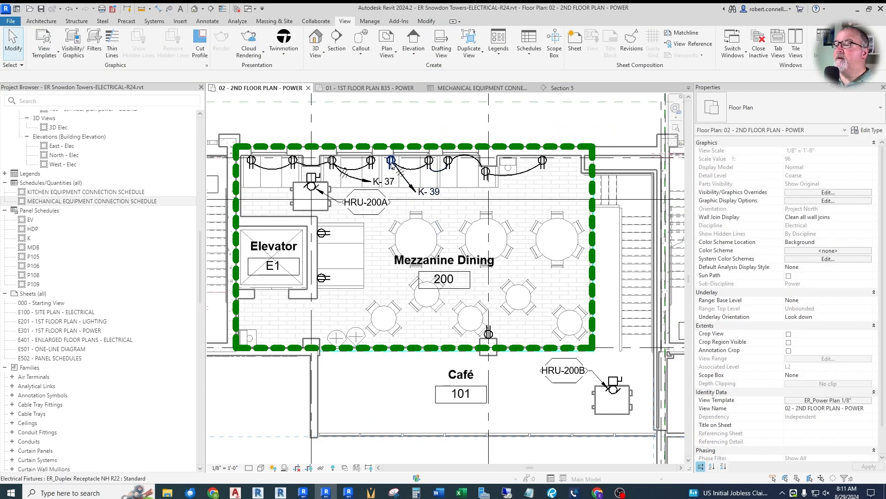
scroll(391, 159, "up", 1)
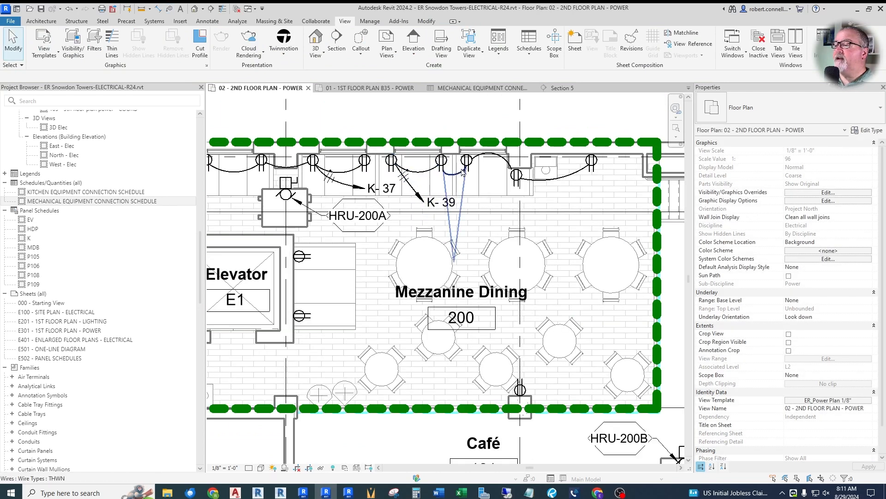
scroll(491, 159, "up", 2)
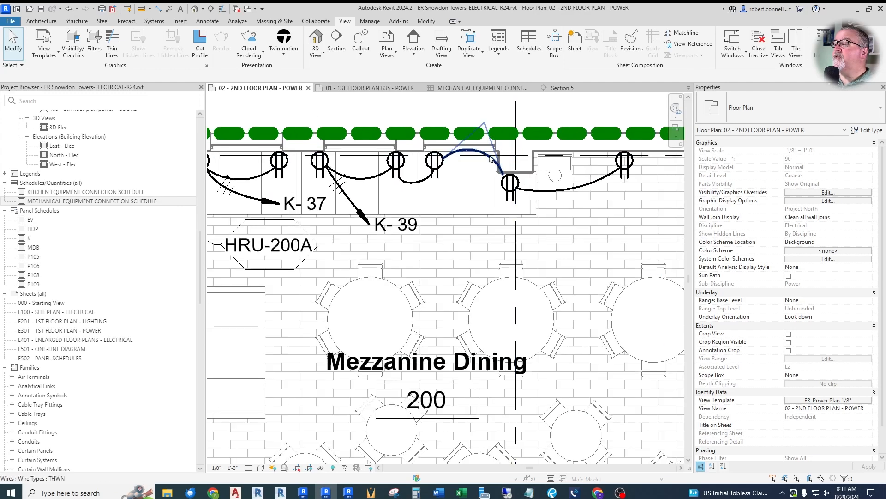
left_click(489, 159)
scroll(491, 166, "up", 2)
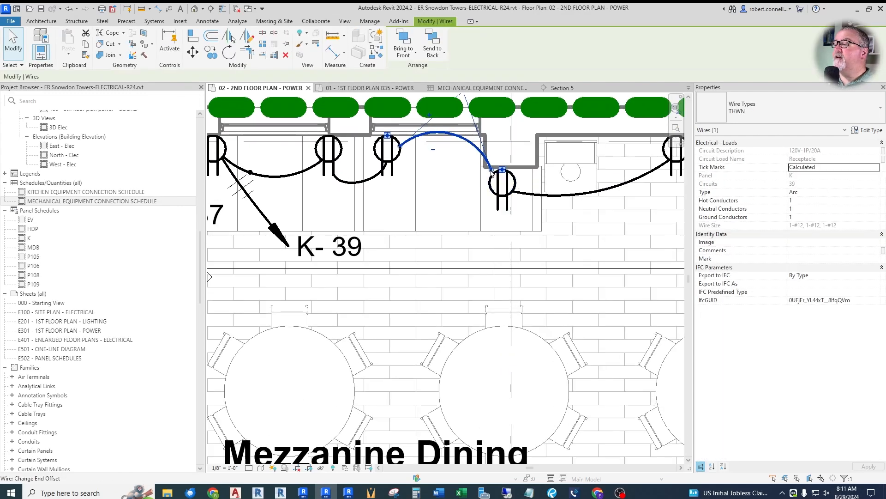
key("Escape")
scroll(512, 157, "down", 3)
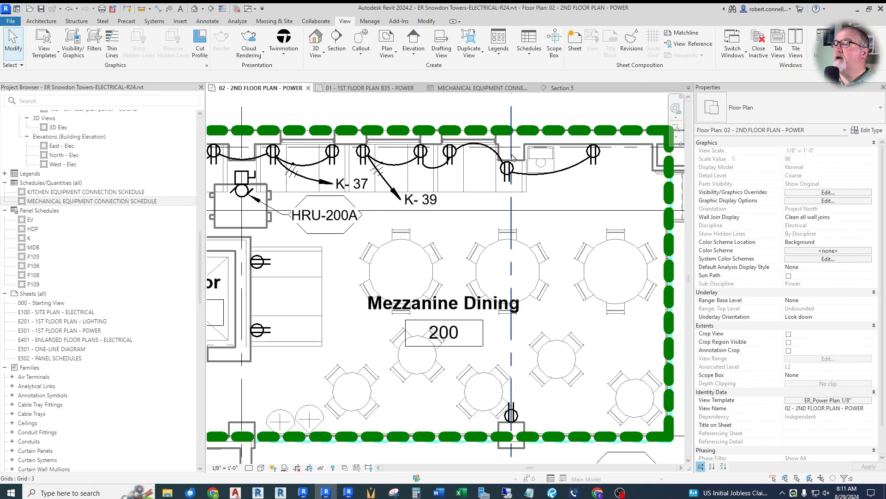
Create a power circuit on panel K for the upper receptacle beside the elevator wall.
scroll(511, 155, "down", 2)
scroll(448, 180, "up", 2)
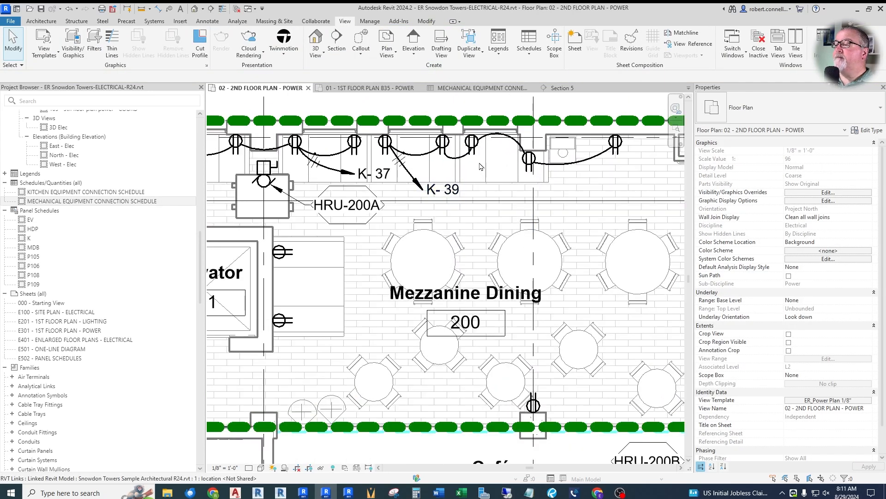
scroll(488, 159, "down", 2)
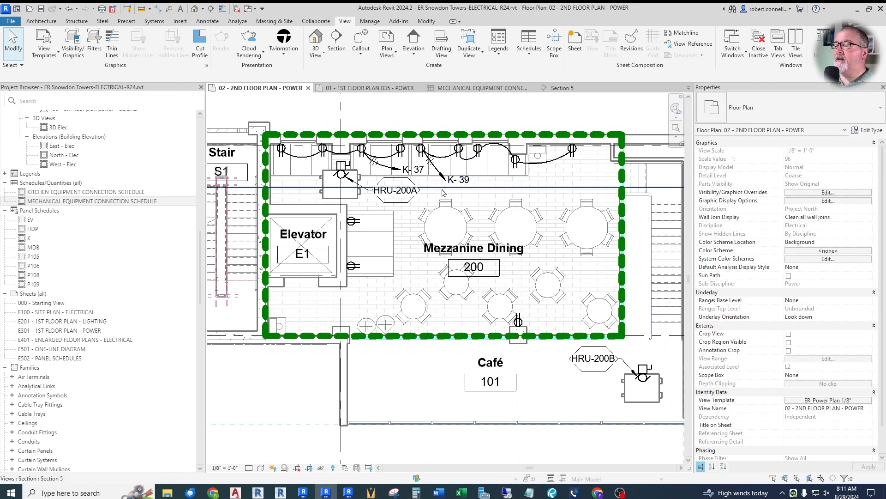
scroll(427, 355, "up", 3)
scroll(356, 286, "down", 2)
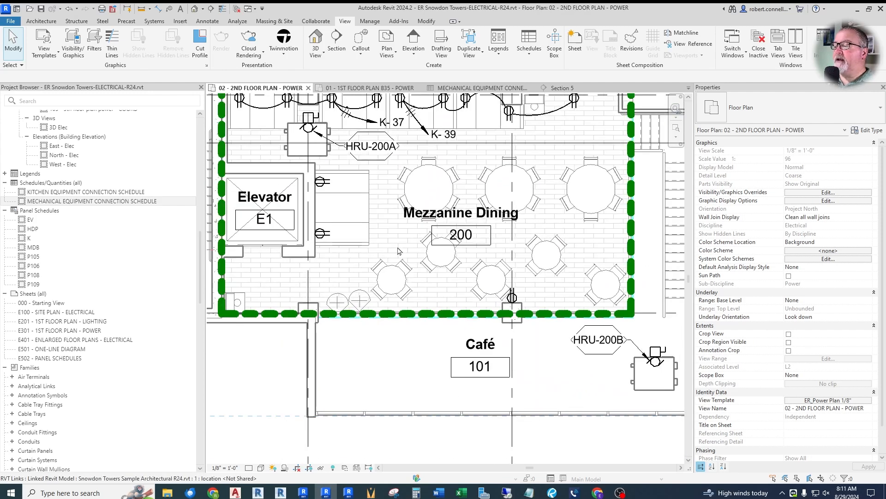
scroll(355, 240, "down", 2)
scroll(353, 224, "up", 1)
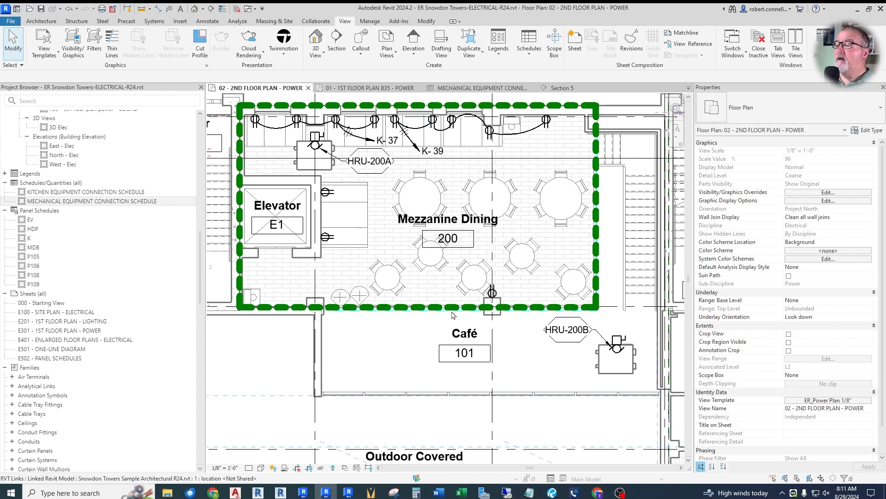
left_click(327, 192)
left_click(430, 42)
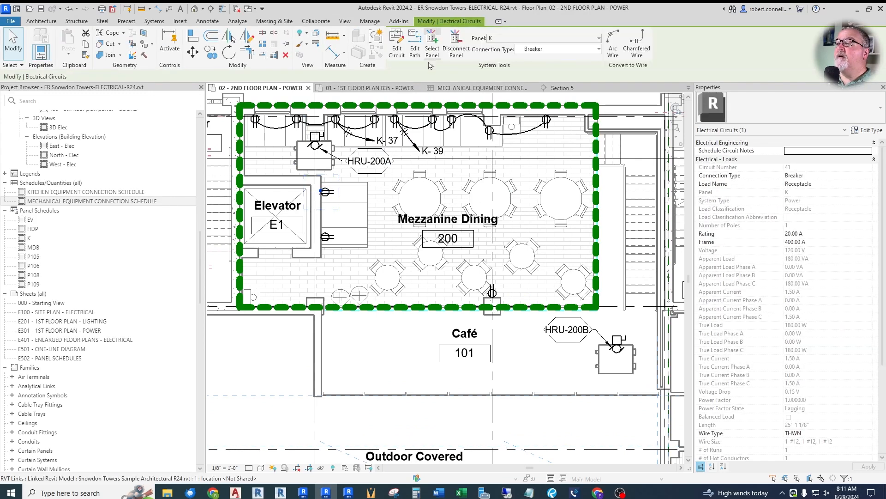
Add the lower elevator-wall receptacle and the column receptacle to the panel K circuit, and convert the circuit to arc wires.
left_click(397, 50)
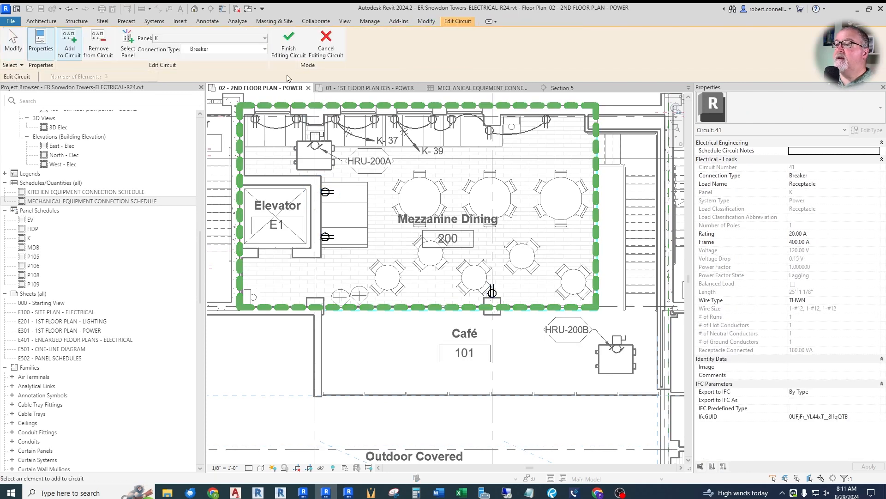
left_click(289, 44)
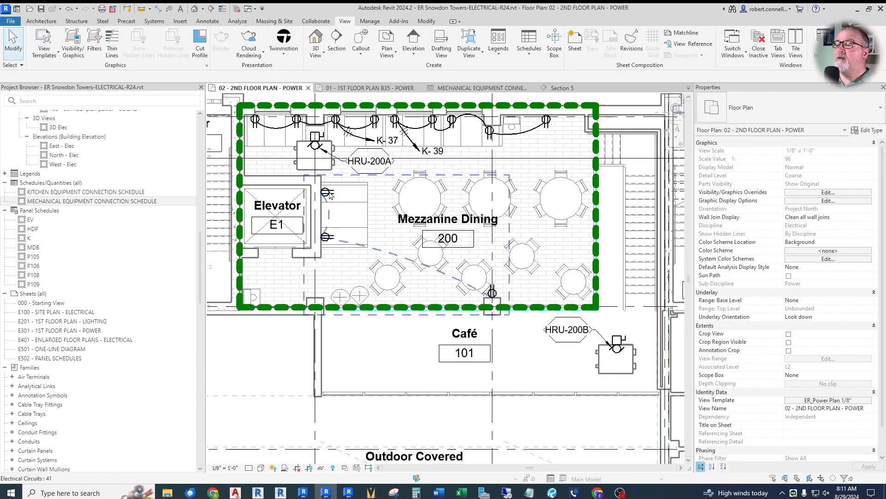
key("Escape")
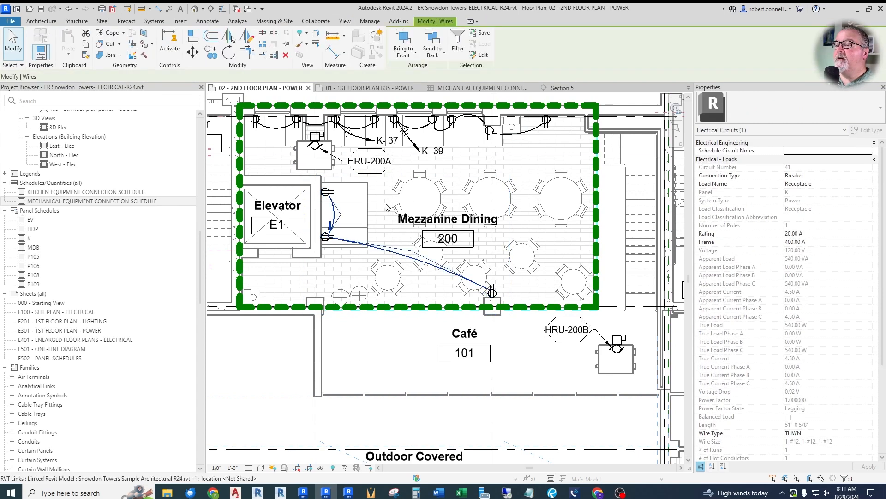
Move the circuit 41 home-run arrowhead out into the dining area and reshape its arc clear of the wire between the elevator-wall receptacles.
scroll(326, 230, "up", 3)
scroll(326, 230, "down", 3)
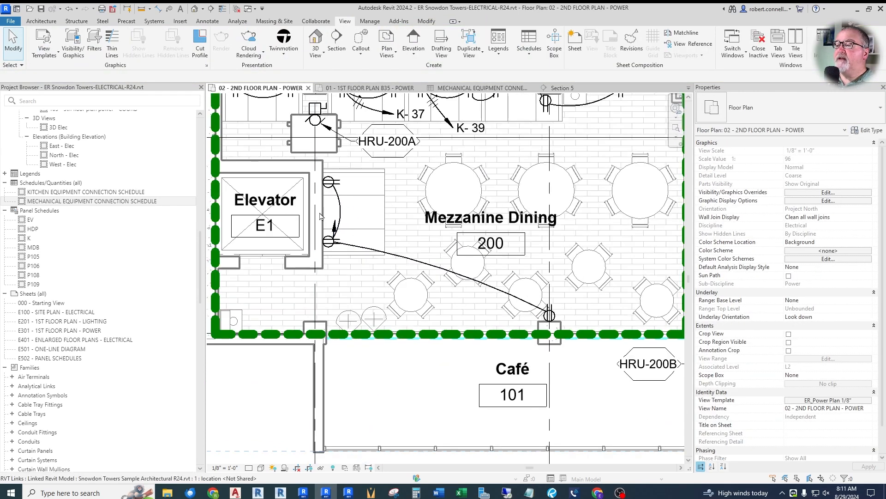
scroll(333, 229, "up", 3)
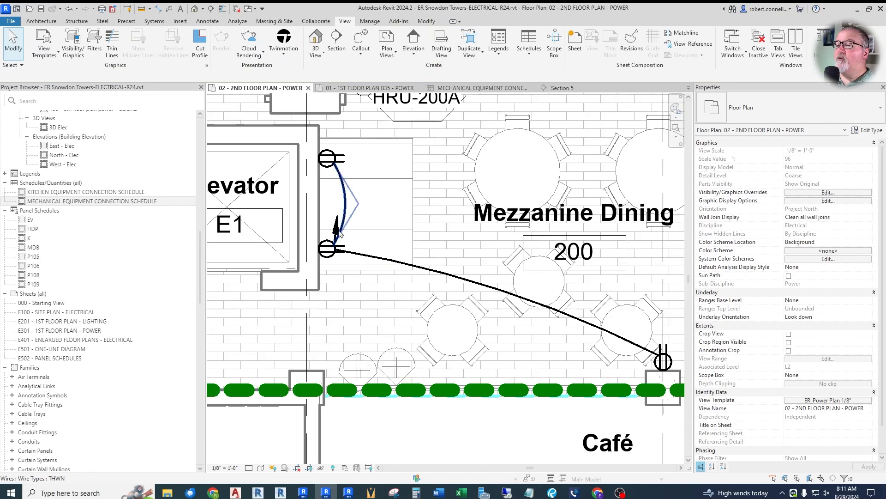
scroll(336, 232, "down", 2)
scroll(338, 247, "down", 1)
scroll(335, 238, "up", 3)
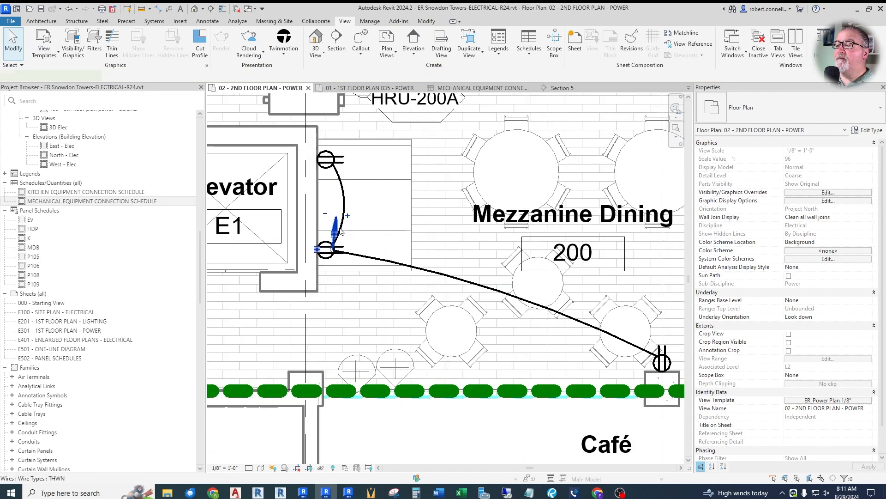
left_click_drag(335, 233, 394, 222)
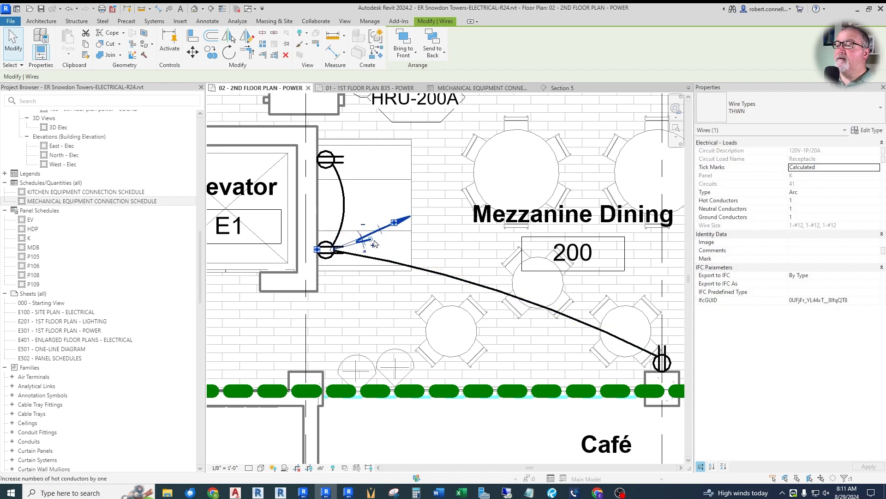
left_click_drag(381, 240, 386, 239)
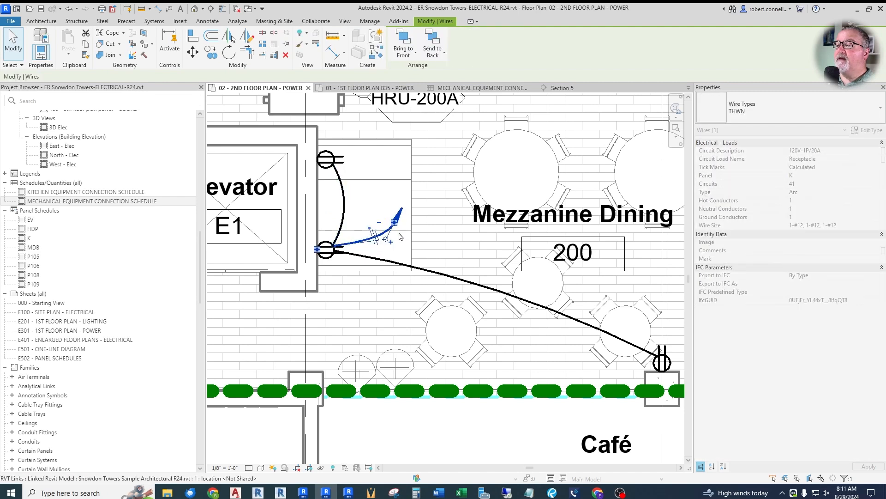
left_click(377, 236)
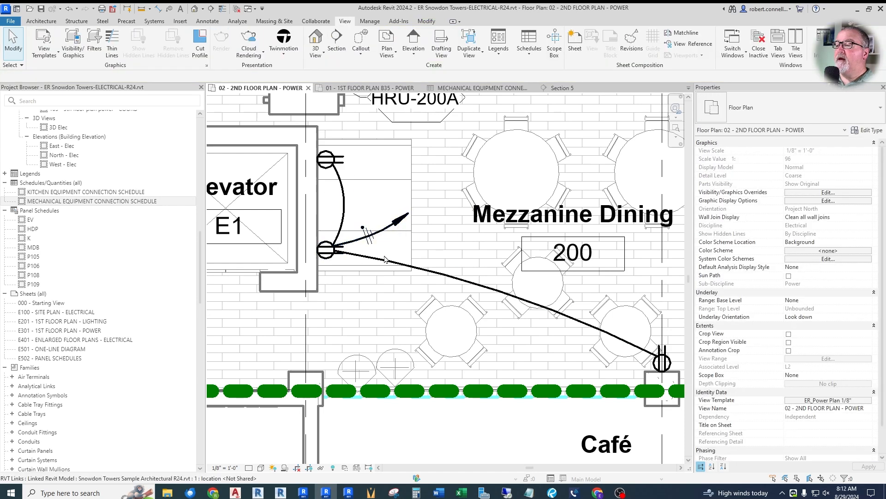
Tag the circuit 41 home-run wire without a leader and place the tag above its arrowhead.
scroll(372, 228, "down", 4)
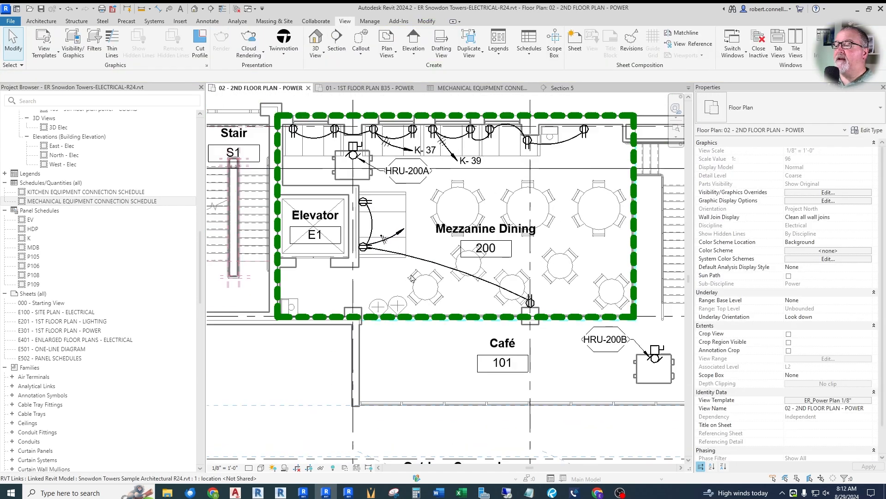
scroll(370, 240, "up", 2)
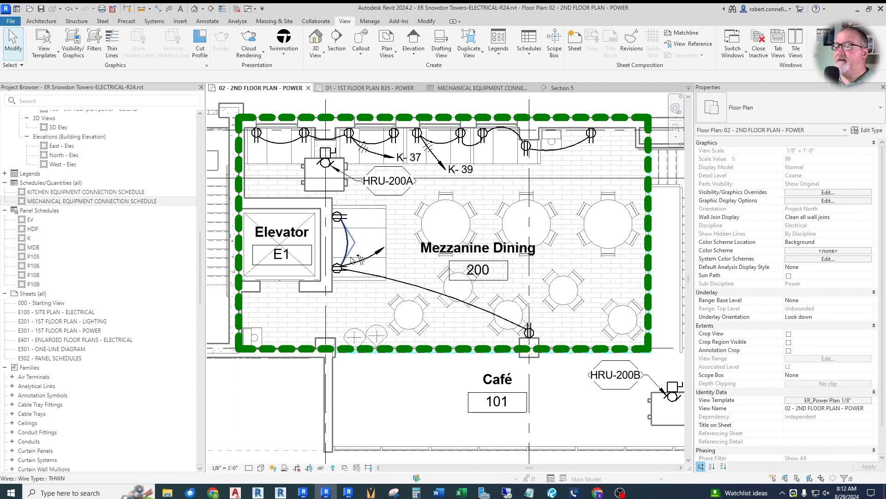
scroll(373, 251, "up", 2)
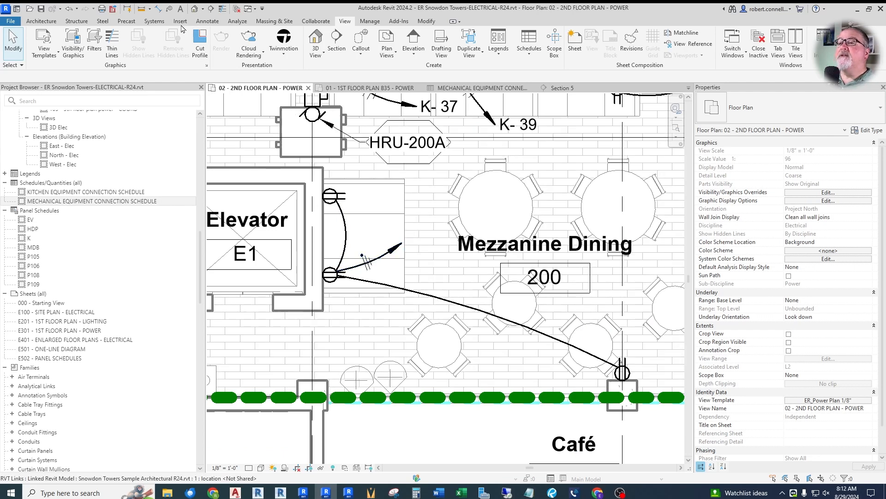
left_click(170, 9)
left_click(369, 256)
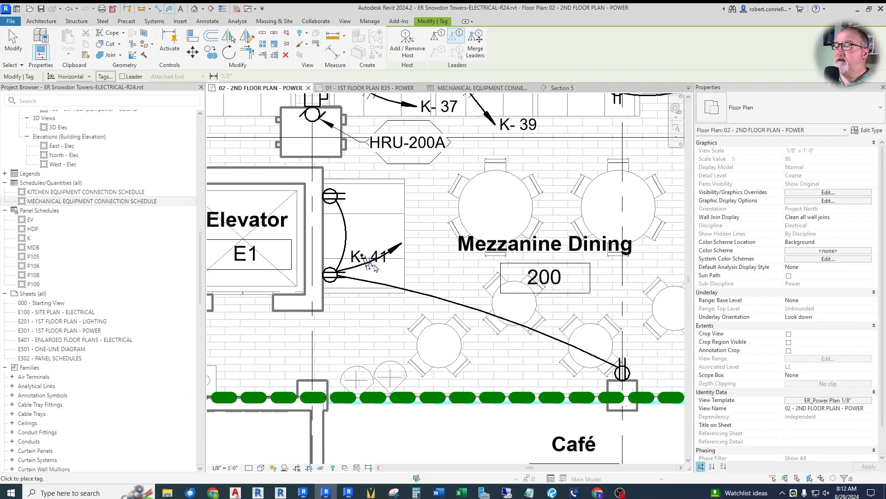
left_click_drag(394, 253, 409, 238)
key("Escape")
scroll(364, 254, "down", 2)
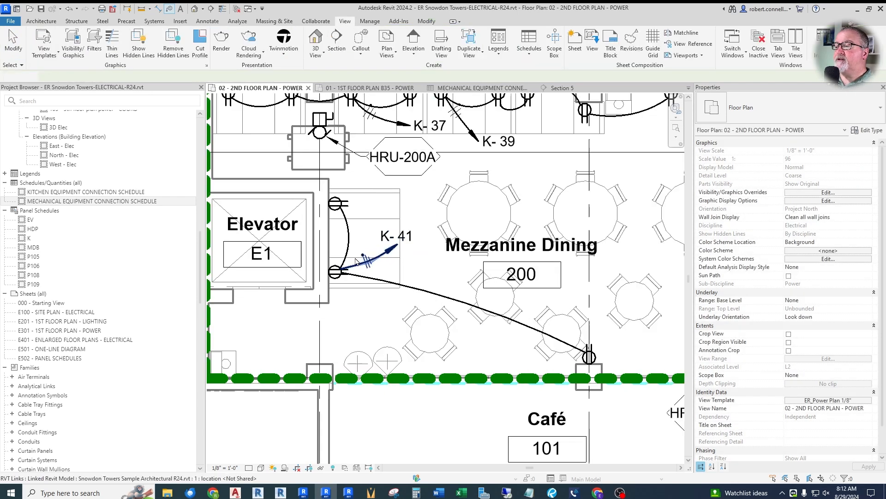
Create a power circuit for the HRU-200A motor connection and assign it to panel K.
scroll(258, 194, "down", 3)
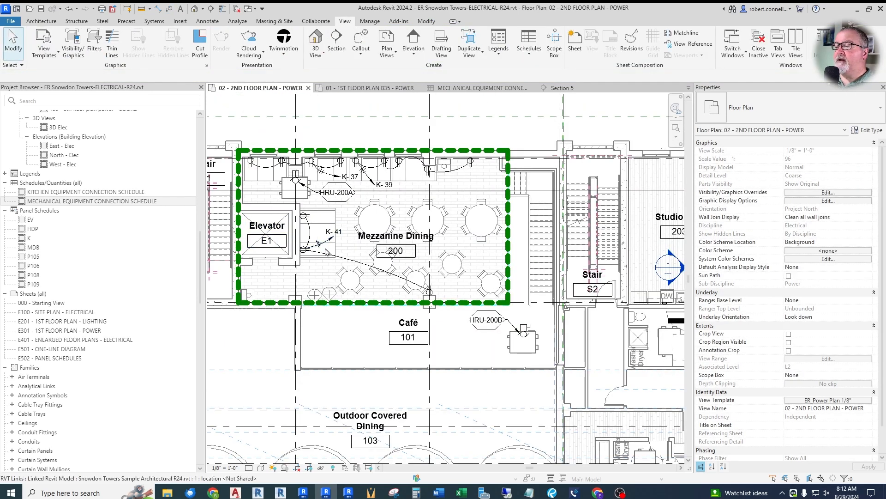
scroll(355, 252, "up", 3)
scroll(360, 251, "down", 1)
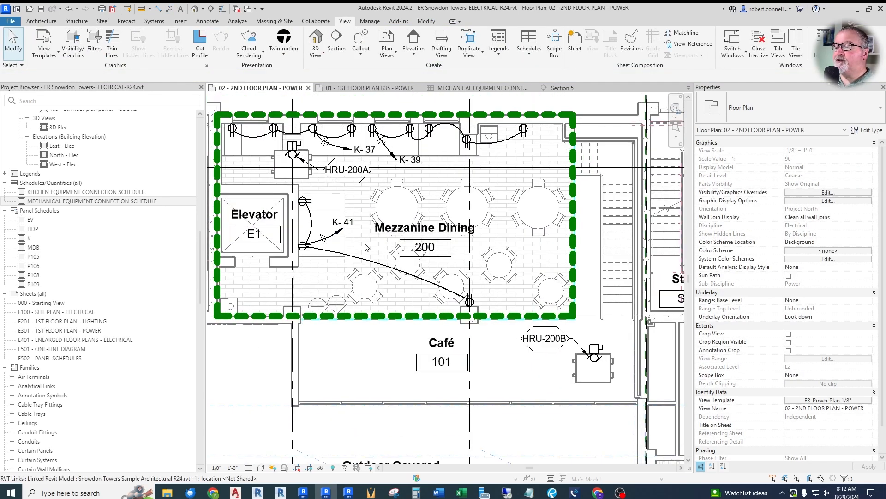
scroll(366, 248, "down", 1)
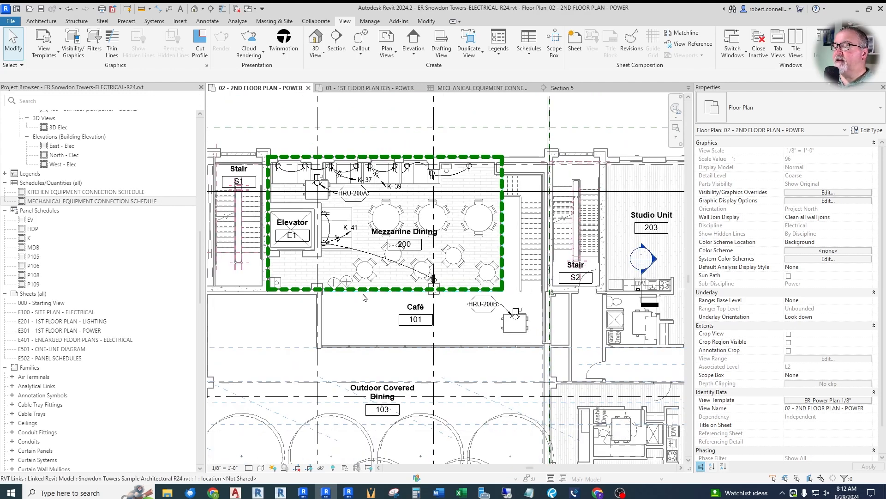
scroll(315, 184, "up", 3)
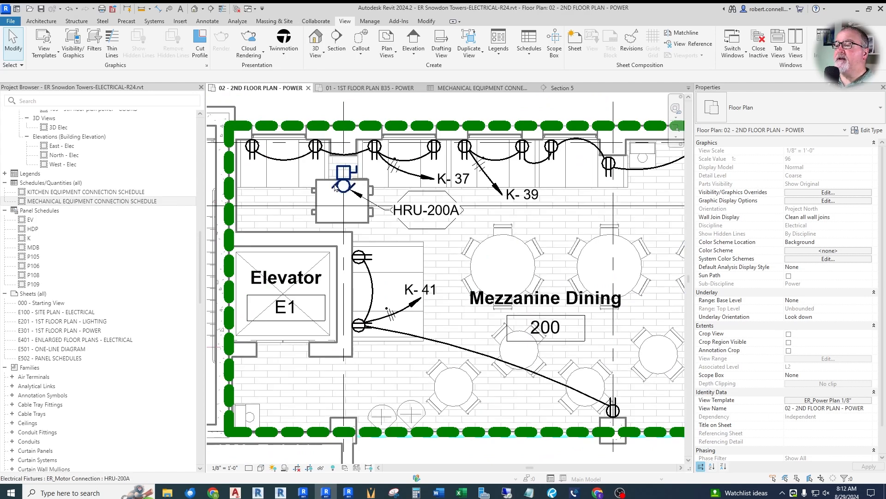
left_click(353, 177)
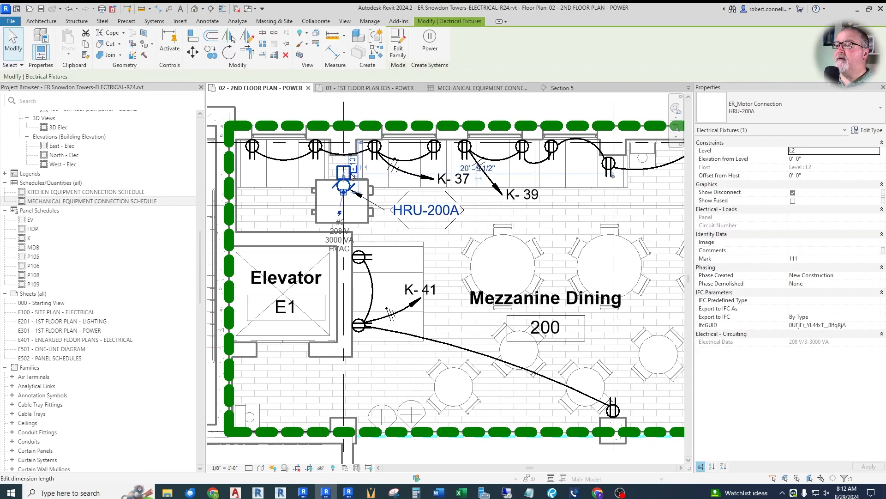
left_click(432, 44)
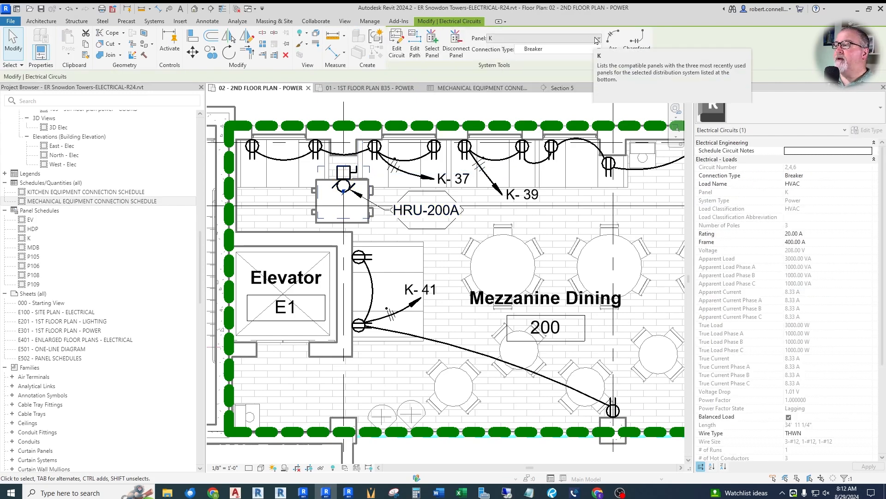
left_click(526, 39)
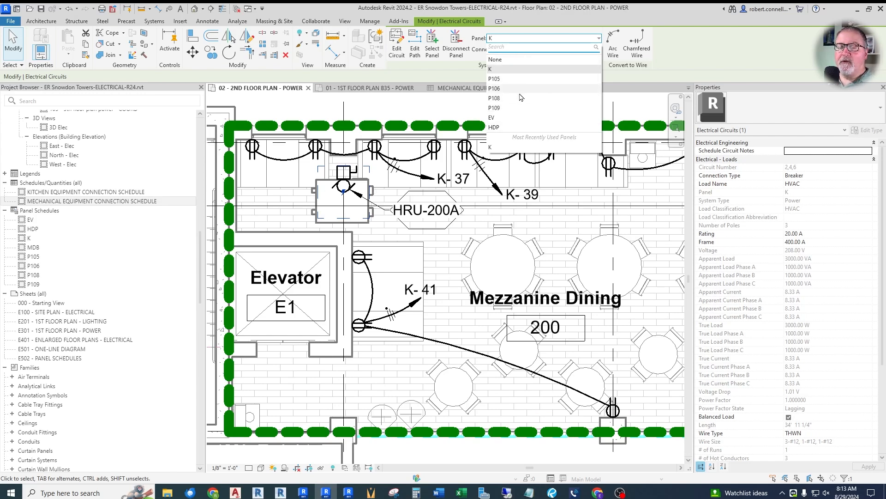
left_click(505, 74)
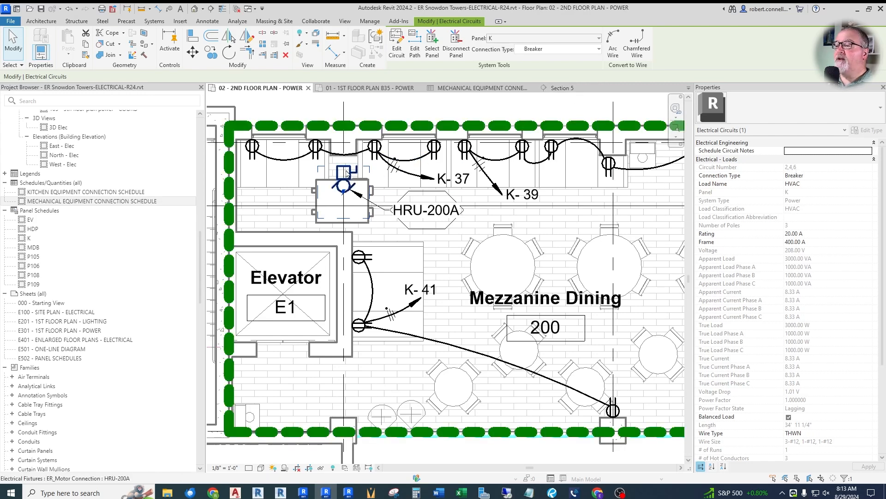
Convert the HRU-200A circuit to an arc wire and curve its home run away from the unit, above the elevator-wall receptacles.
left_click(615, 50)
left_click(352, 198)
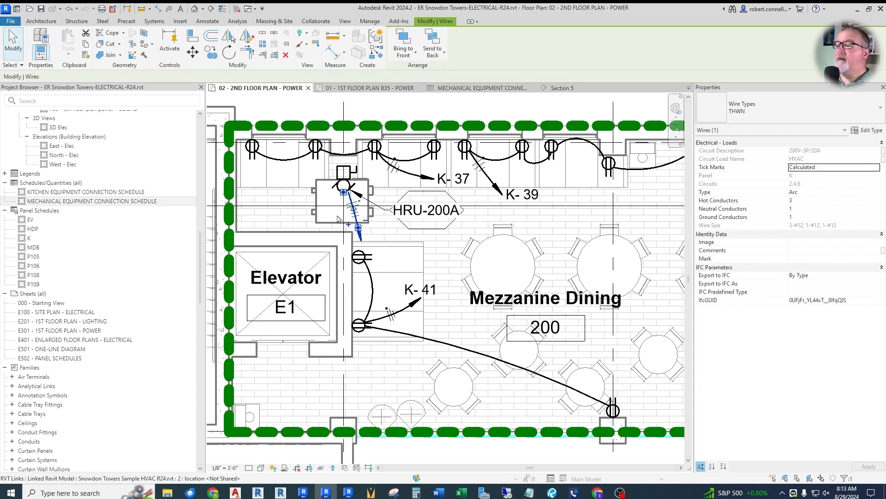
scroll(351, 180, "up", 2)
scroll(353, 175, "down", 2)
scroll(363, 210, "up", 2)
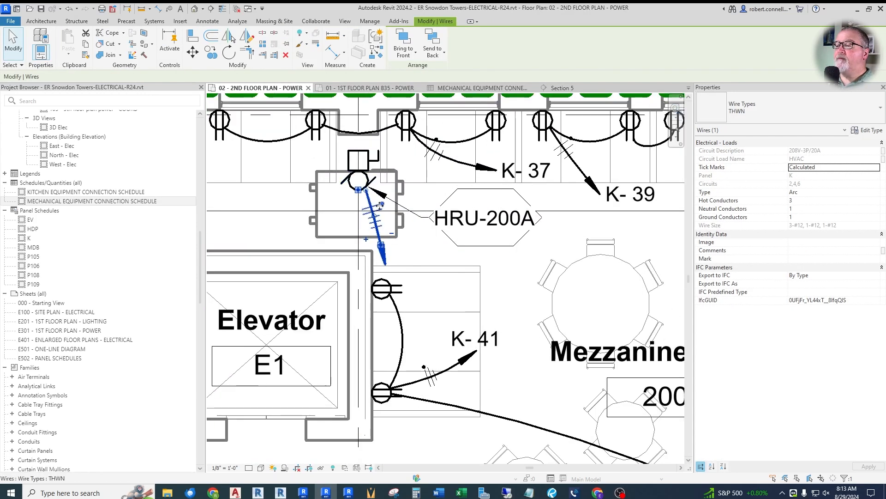
scroll(363, 210, "down", 1)
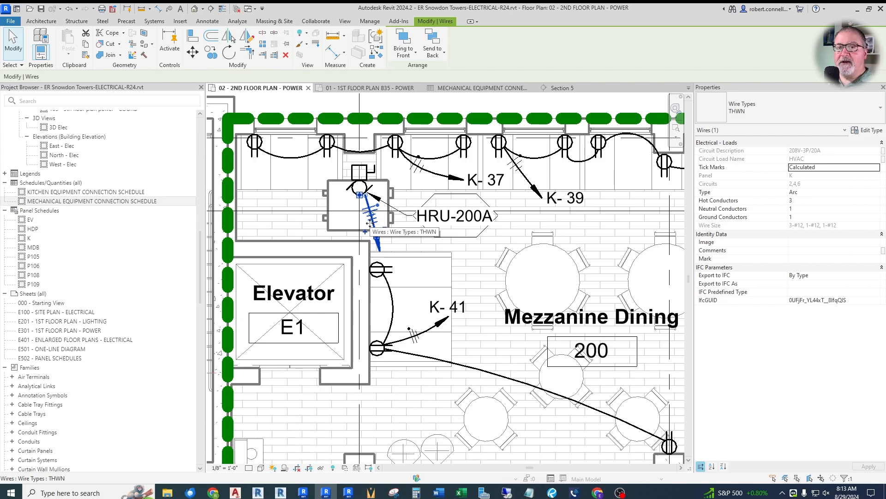
scroll(462, 193, "up", 3)
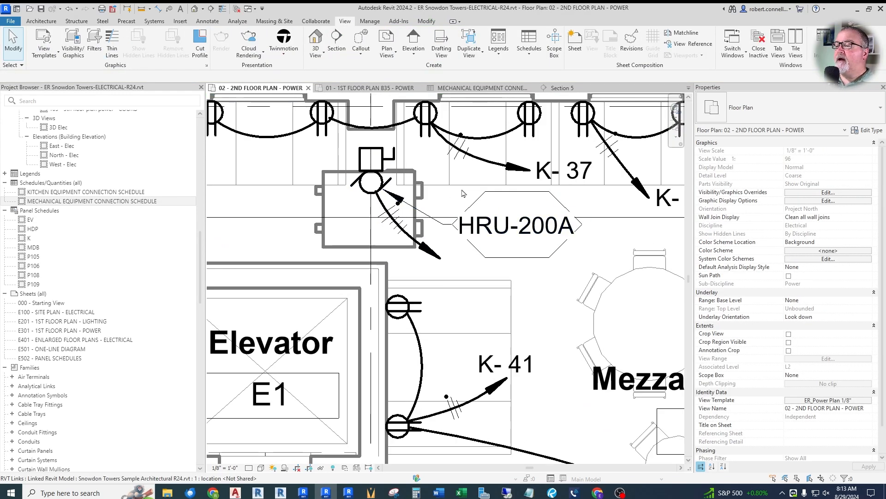
scroll(349, 215, "down", 2)
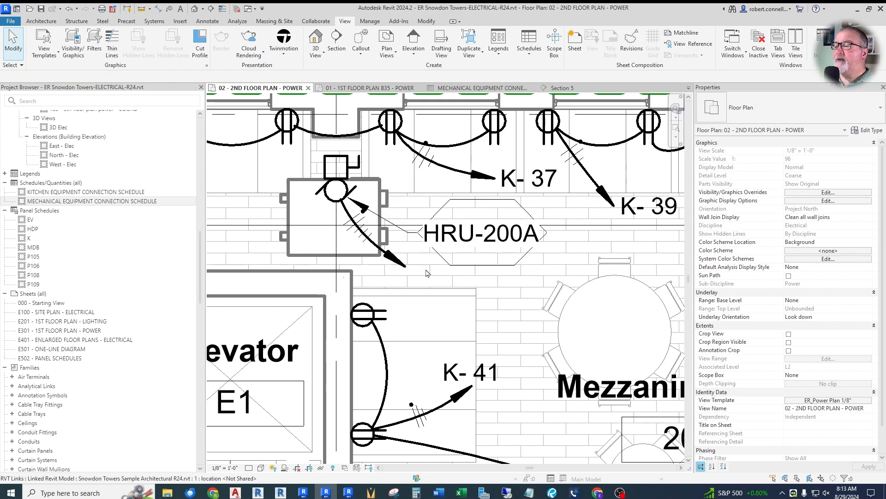
Tag the HRU-200A home-run wire without a leader and move the tag beside its arrowhead.
scroll(399, 259, "down", 2)
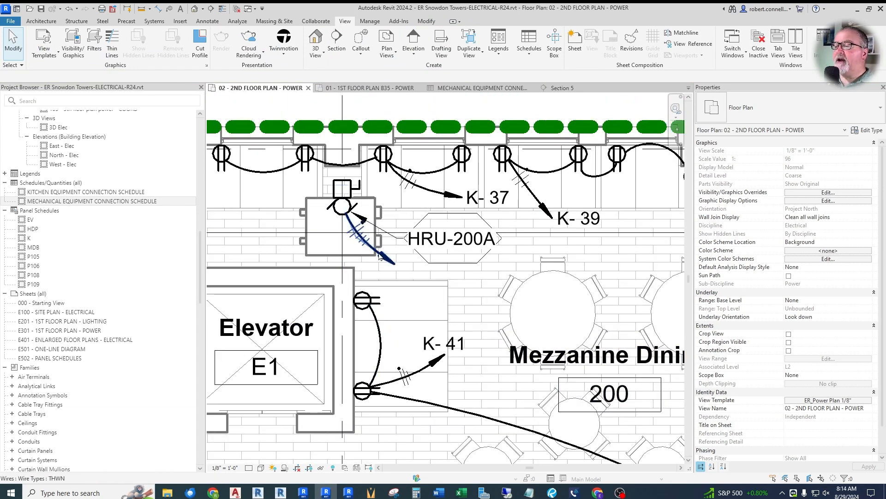
key("t")
key("g")
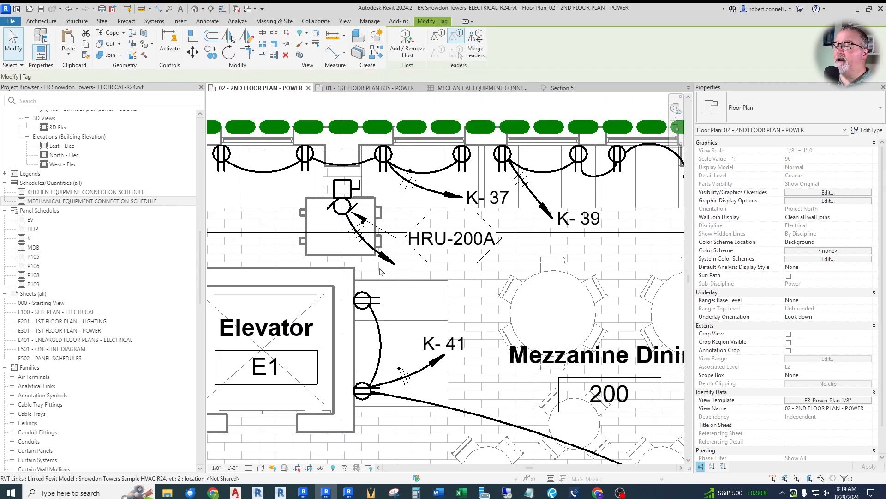
left_click_drag(367, 250, 423, 285)
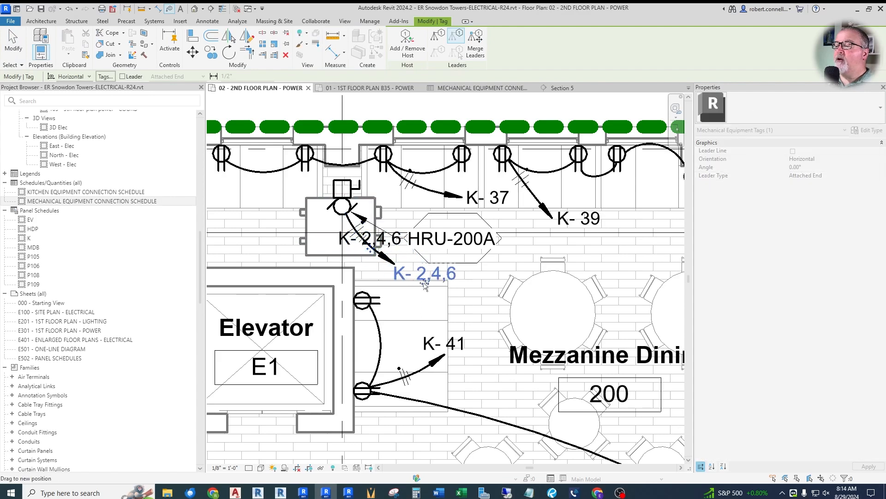
key("Escape")
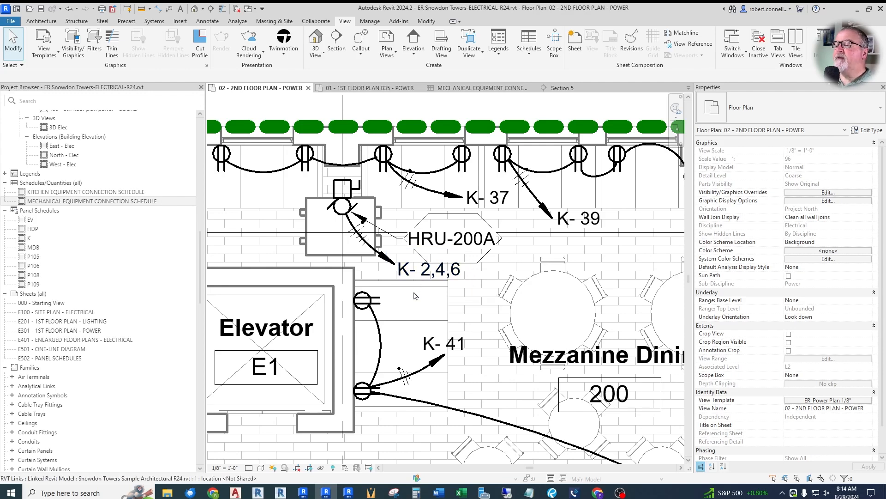
scroll(356, 212, "down", 2)
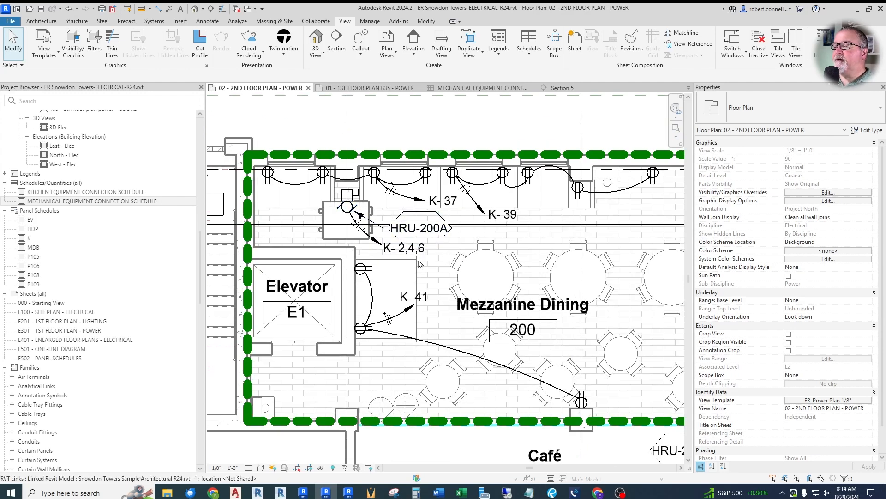
scroll(358, 213, "up", 3)
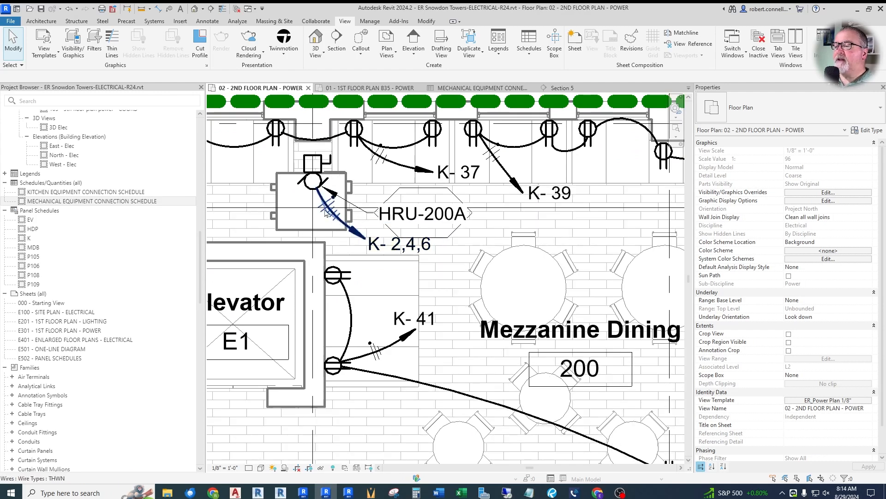
scroll(326, 212, "down", 1)
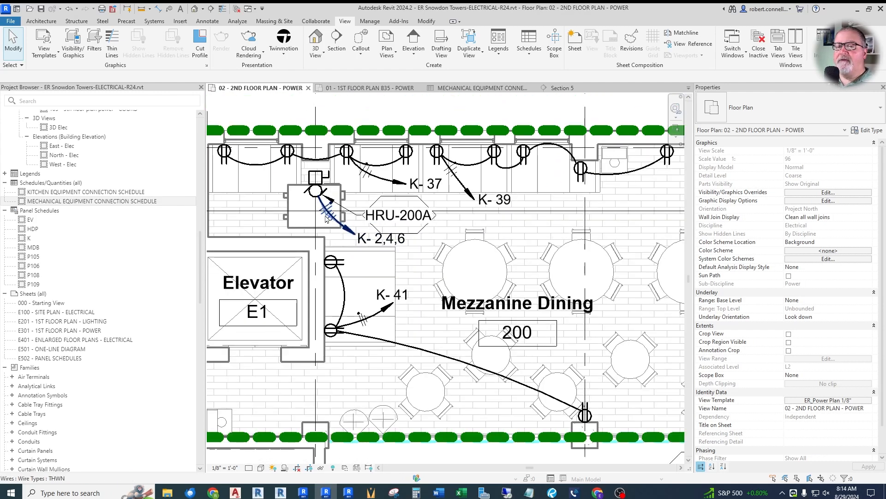
scroll(338, 212, "down", 2)
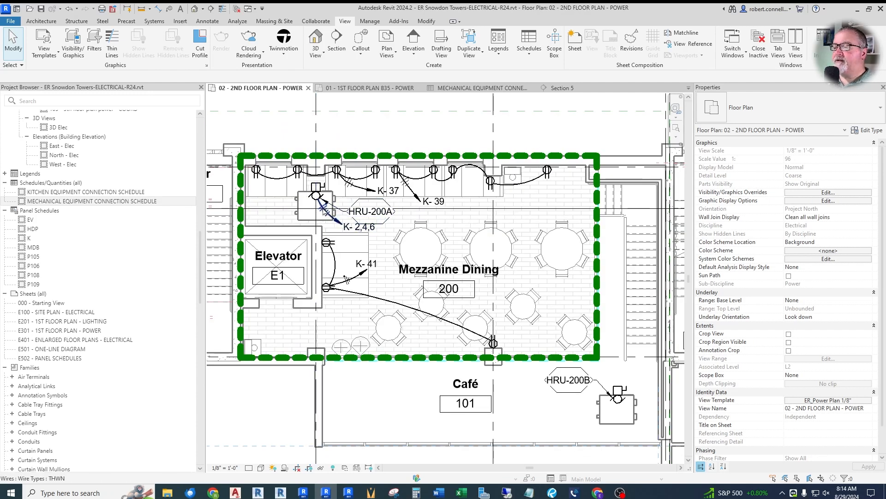
Create a power circuit for the HRU-200B motor connection and assign it to panel K.
scroll(330, 205, "down", 1)
scroll(508, 333, "up", 2)
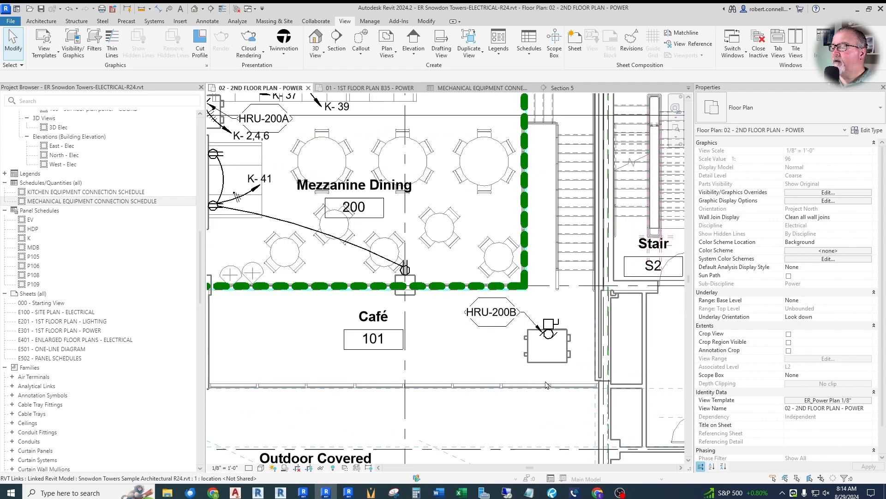
left_click(547, 351)
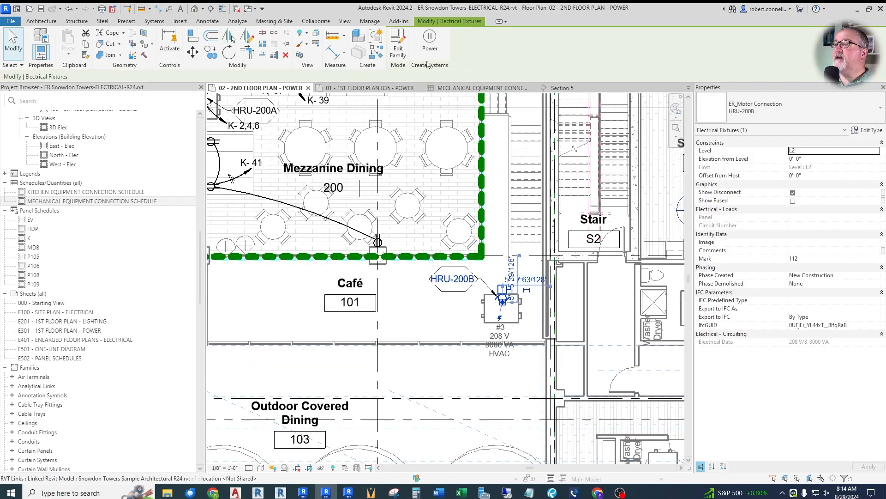
left_click(430, 42)
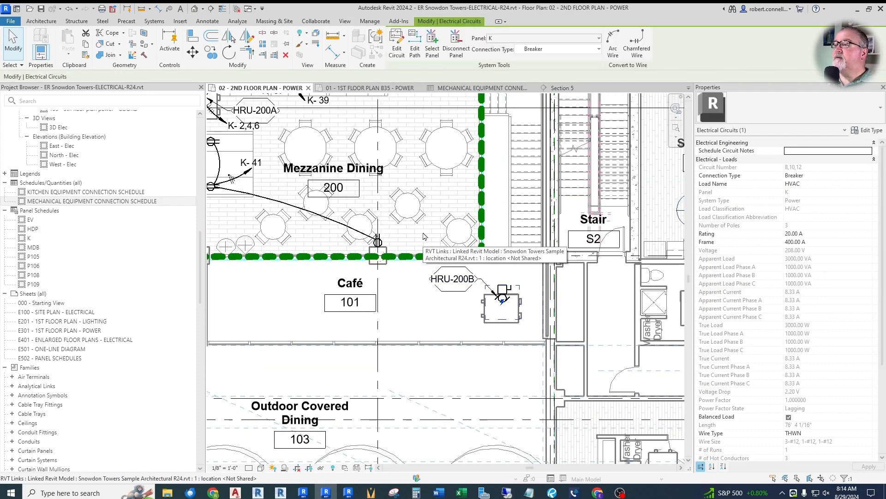
Convert the HRU-200B circuit to an arc wire and curve its home run down and away from the unit, below the equipment tag.
left_click(610, 59)
scroll(465, 314, "up", 3)
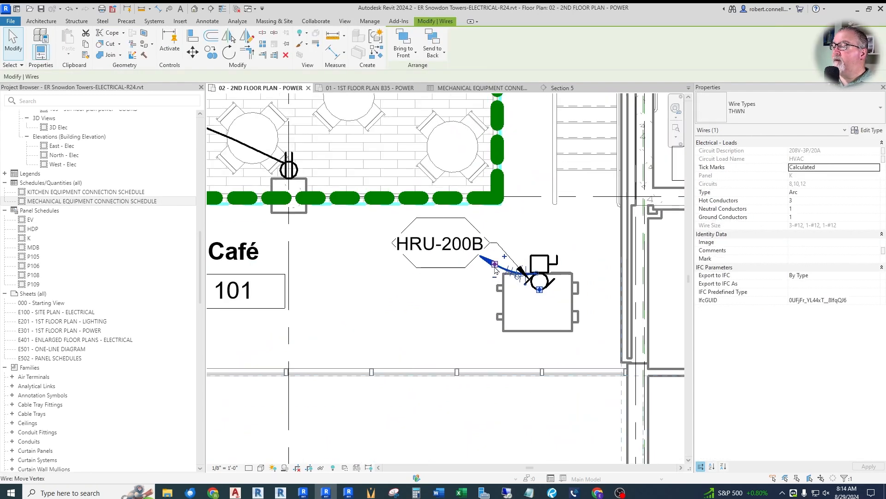
left_click_drag(474, 295, 459, 301)
left_click_drag(518, 277, 504, 275)
left_click(432, 342)
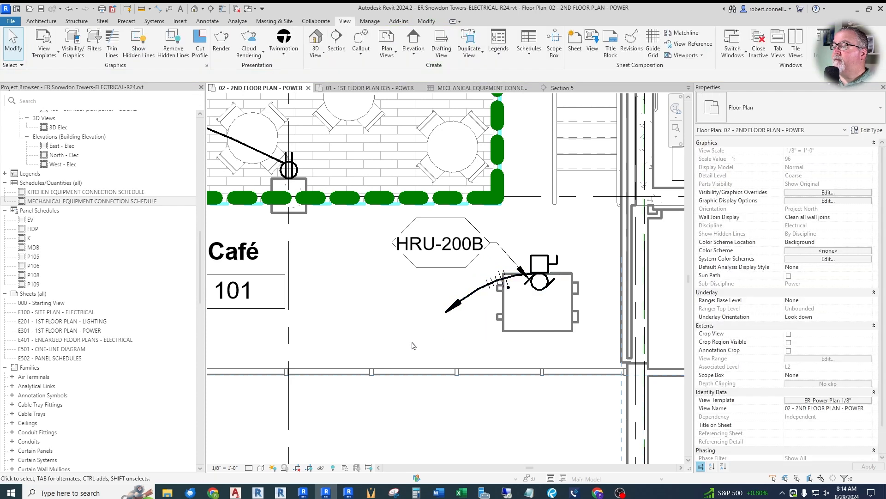
Tag the HRU-200B home-run wire without a leader and move the tag below its arrowhead.
left_click(169, 9)
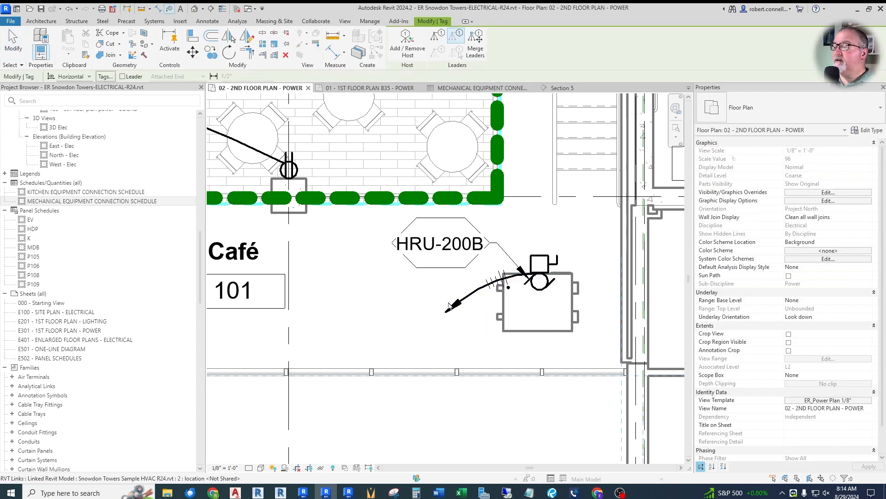
left_click(437, 337)
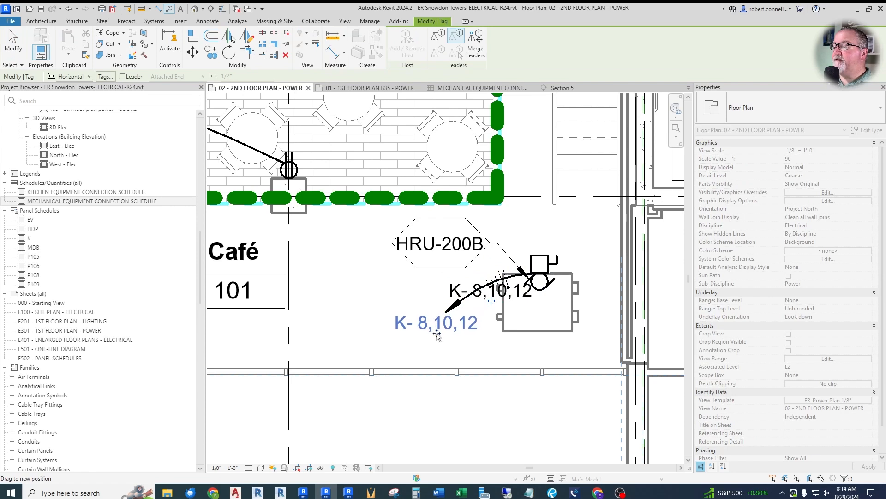
key("Escape")
Examine the HRU-200B home-run wire's tick marks and its controls for adding or removing hot conductors.
scroll(507, 284, "up", 2)
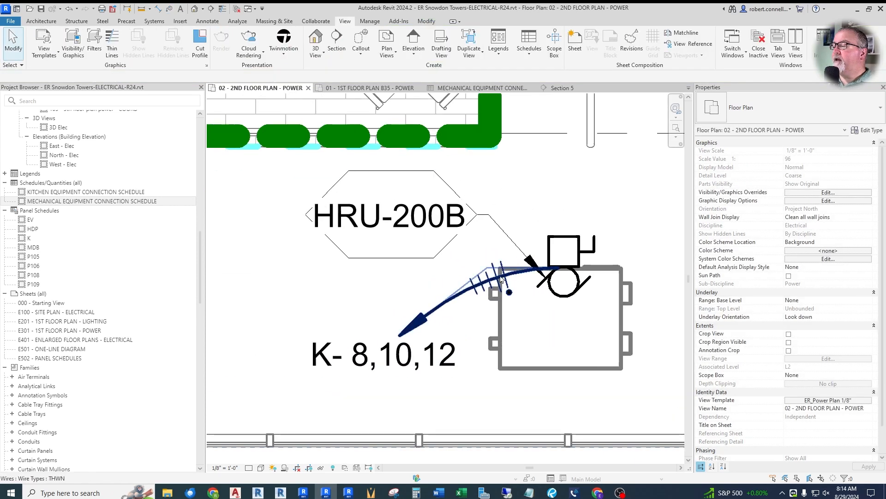
scroll(504, 279, "down", 3)
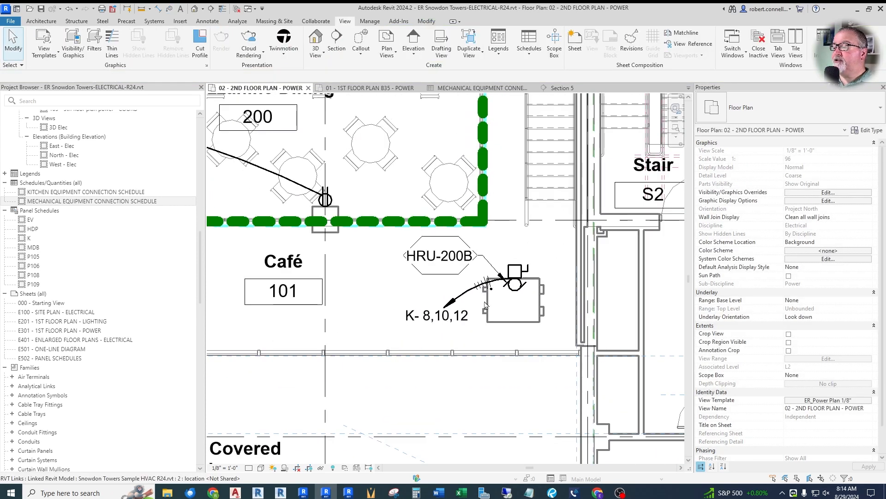
scroll(472, 311, "up", 2)
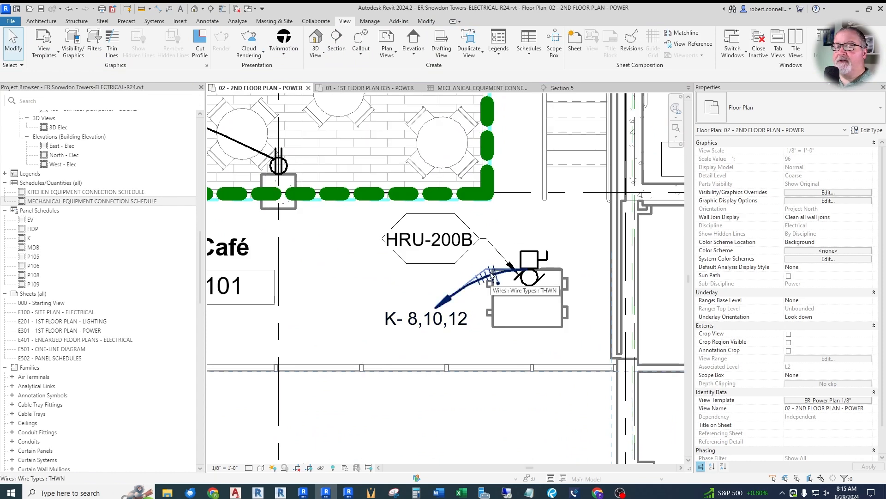
left_click(495, 283)
scroll(481, 302, "up", 2)
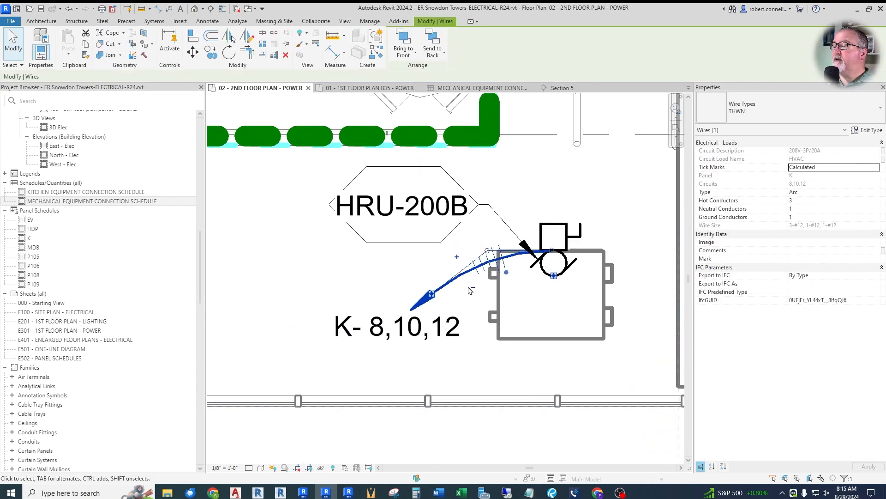
left_click(453, 260)
left_click(484, 264)
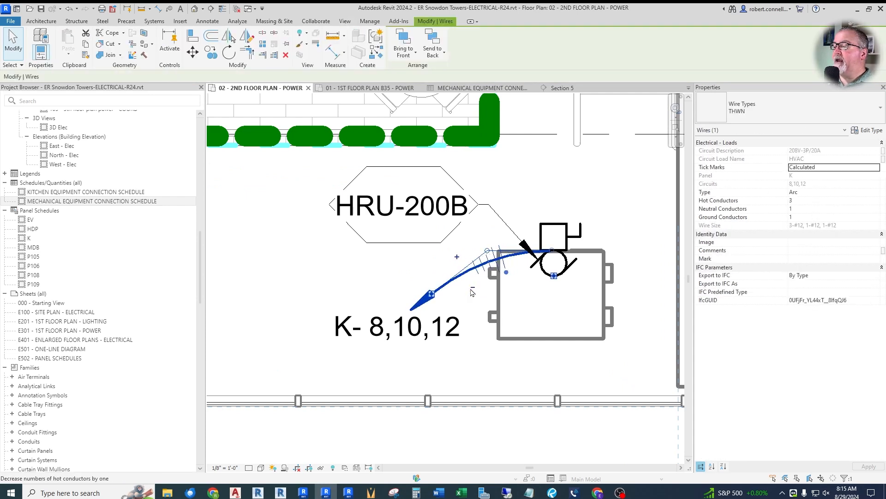
key("Escape")
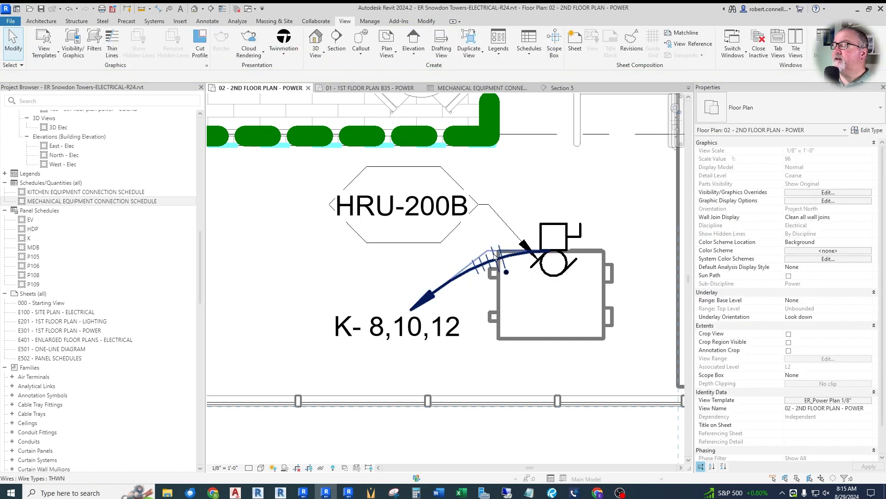
Review the second-floor power plan from the Mezzanine Dining area across to the studio units and the room beside Corridor 201.
scroll(498, 300, "down", 3)
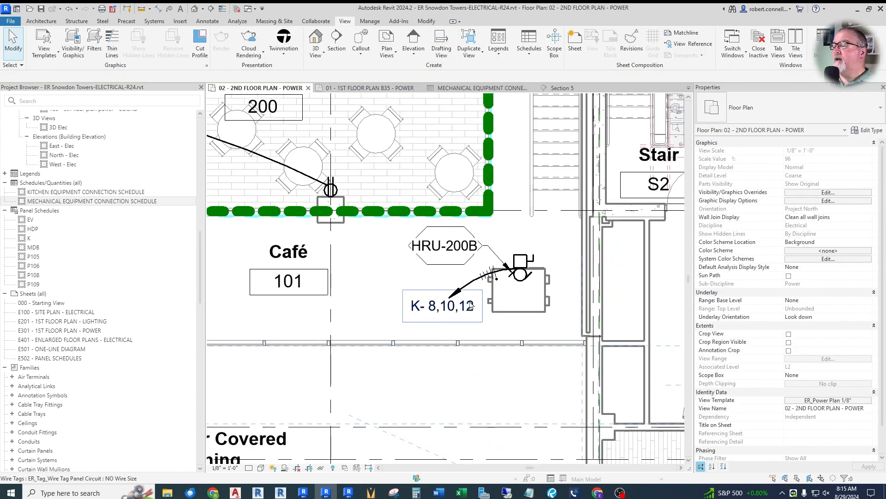
scroll(468, 304, "down", 2)
scroll(400, 296, "down", 2)
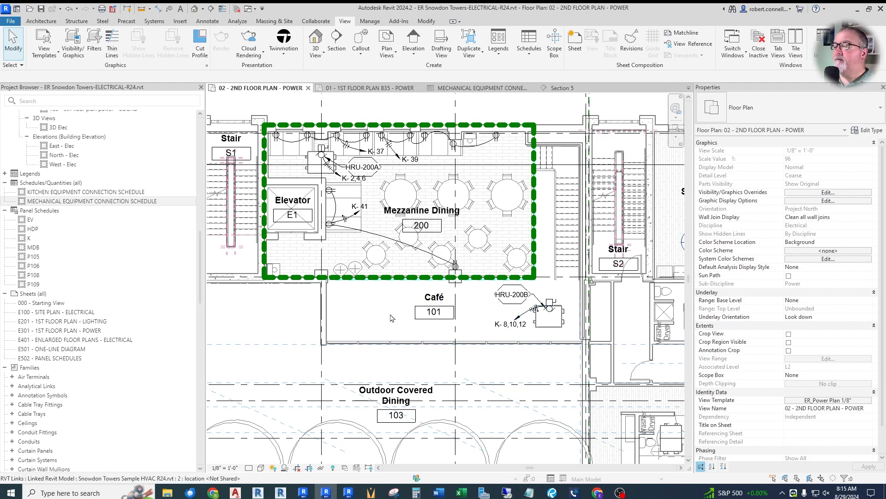
scroll(391, 317, "down", 3)
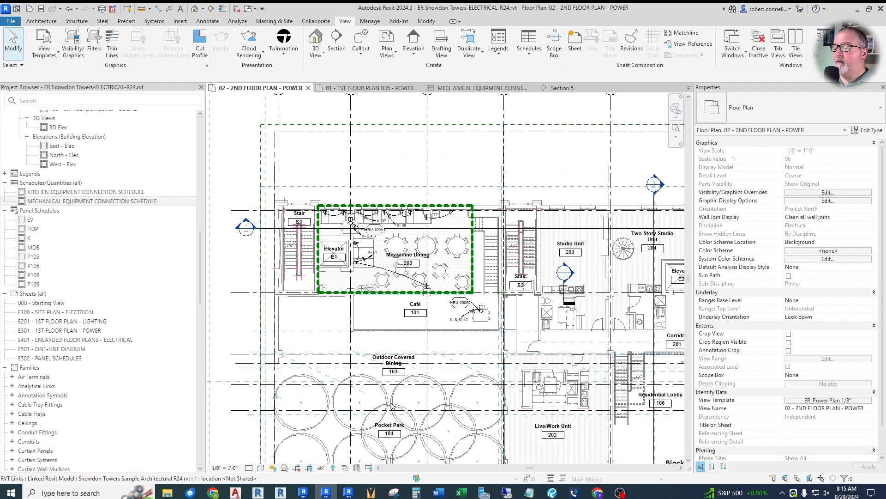
middle_click_drag(336, 312, 324, 262)
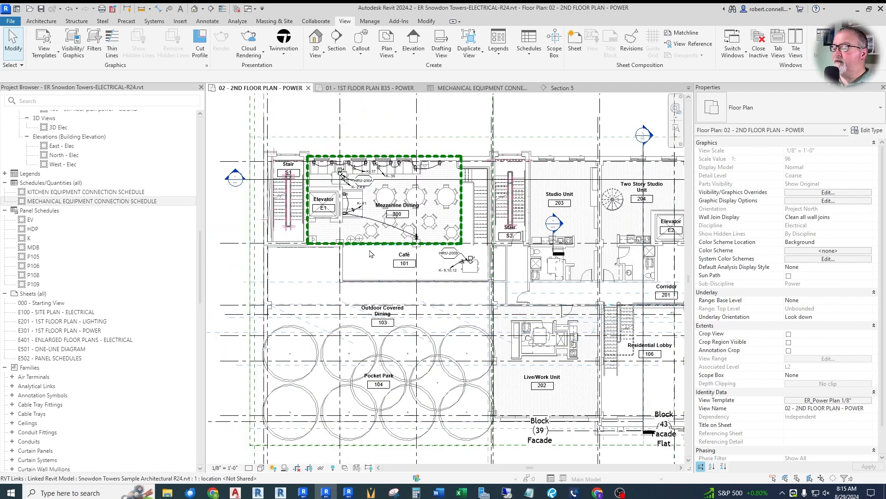
scroll(373, 254, "down", 2)
scroll(275, 231, "down", 2)
scroll(469, 236, "up", 4)
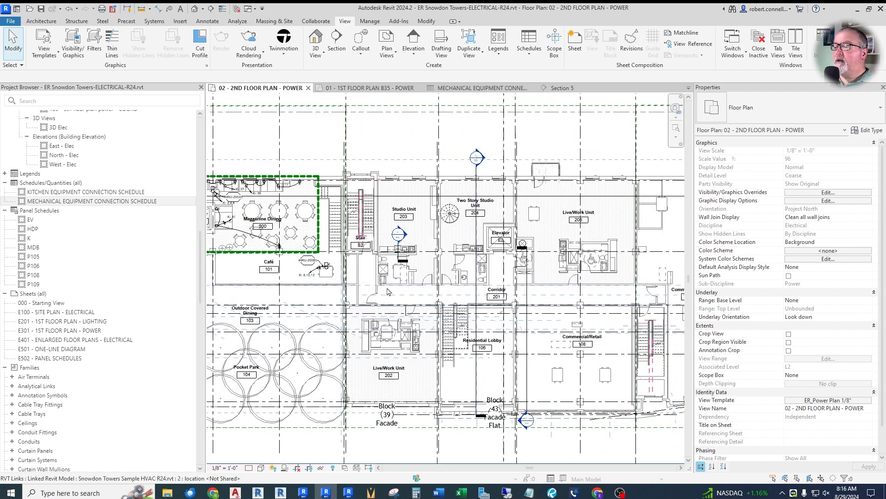
scroll(475, 323, "up", 1)
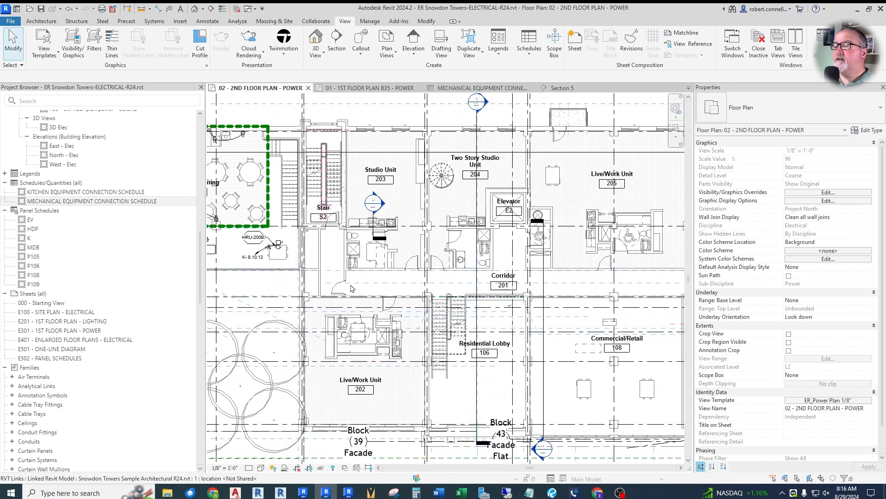
scroll(351, 288, "up", 2)
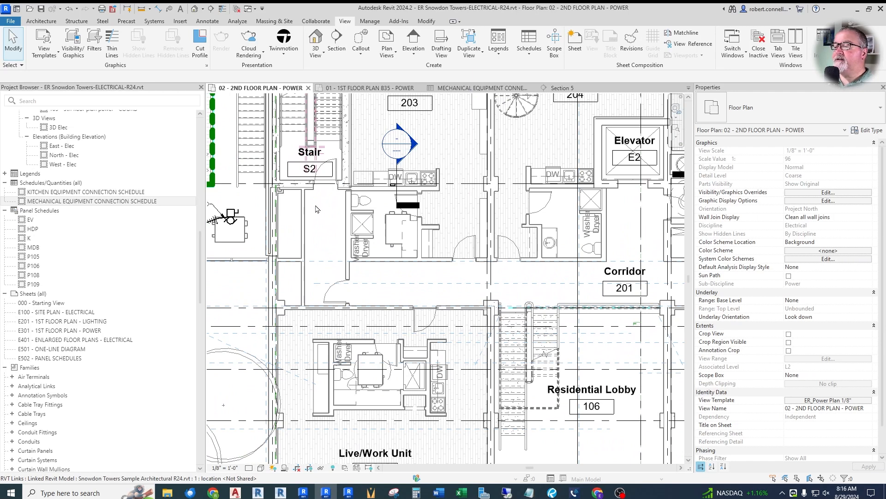
right_click(616, 277)
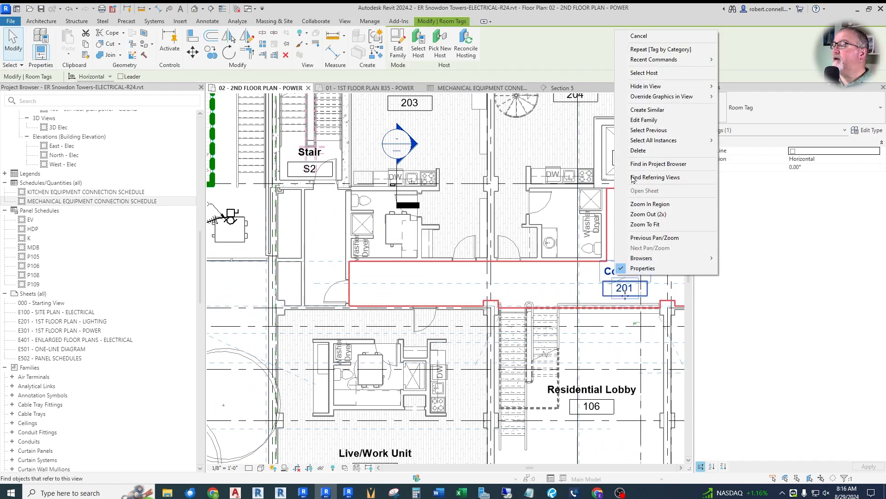
left_click(646, 111)
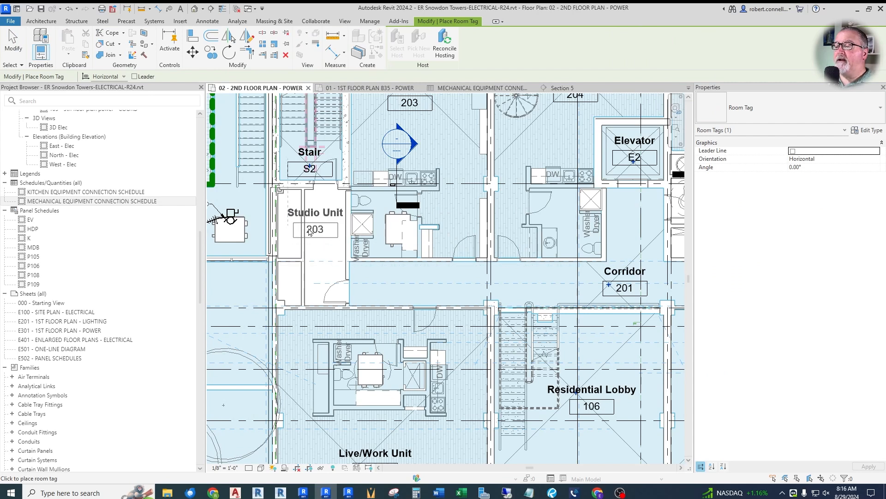
scroll(298, 266, "up", 2)
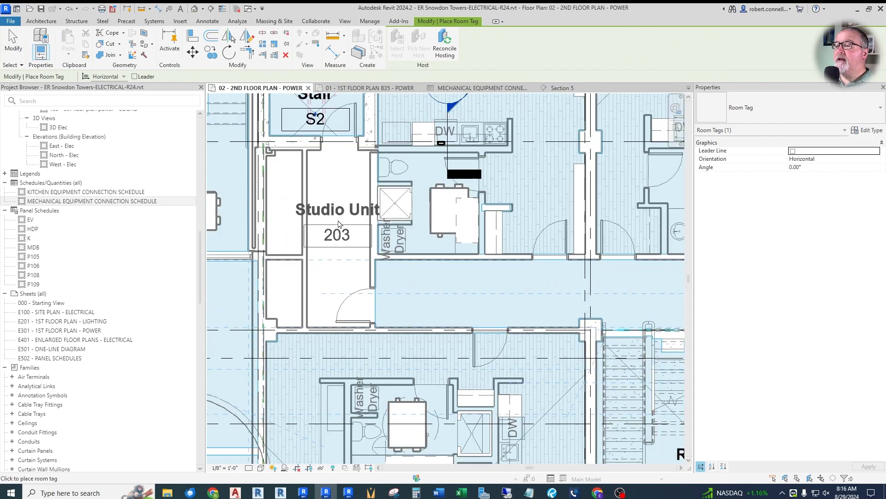
scroll(337, 194, "down", 2)
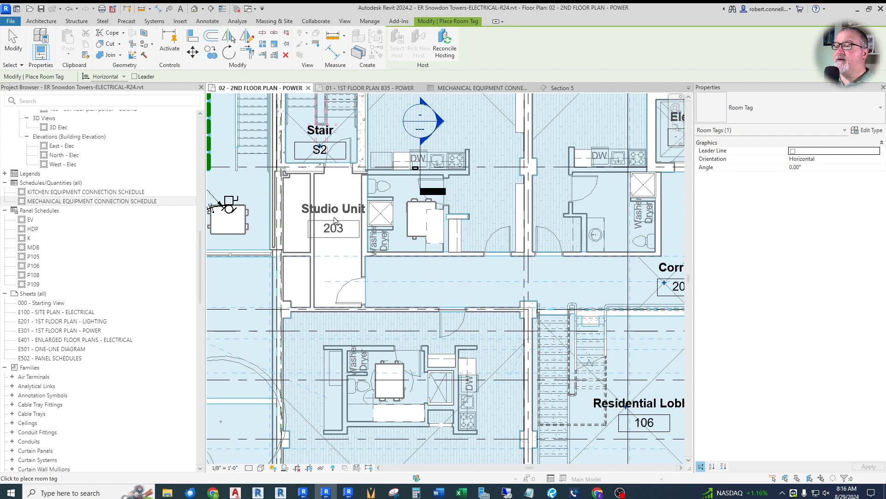
scroll(335, 220, "down", 2)
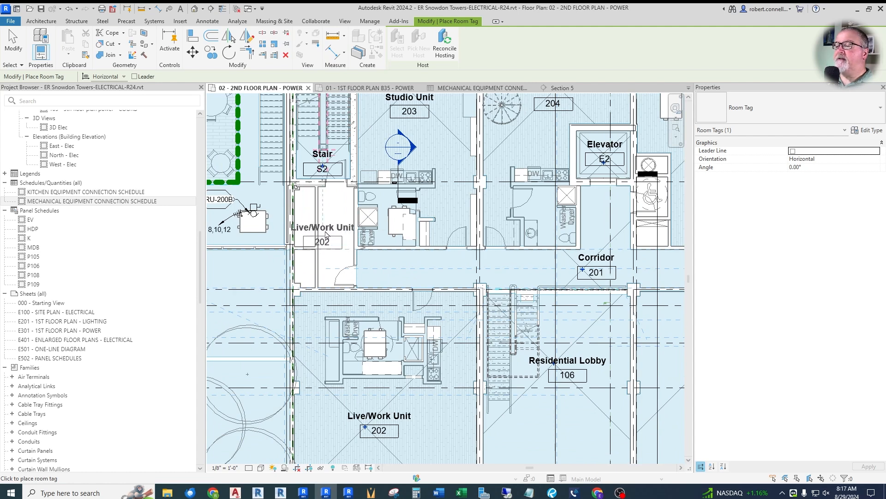
key("Escape")
key("Escape")
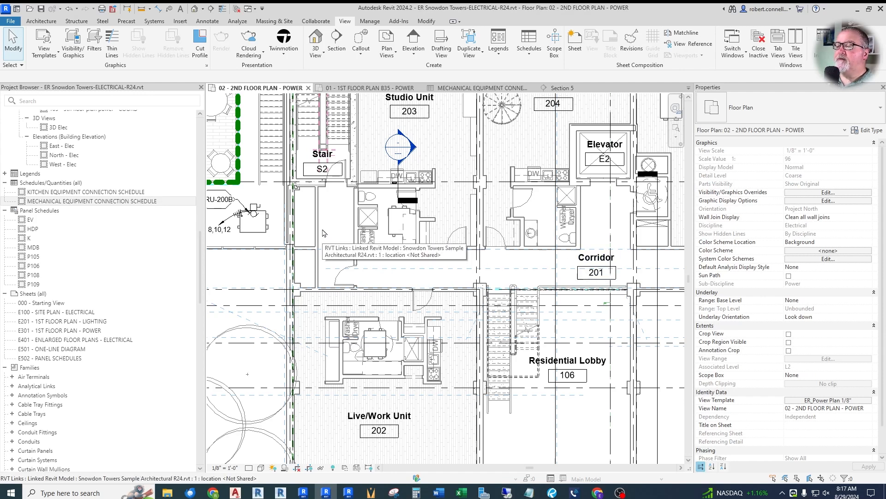
On the first-floor Block 35 power plan, start a similar component from the Standard ER_Duplex Receptacle NH R22 near Stair S1.
scroll(323, 231, "down", 2)
scroll(322, 227, "down", 1)
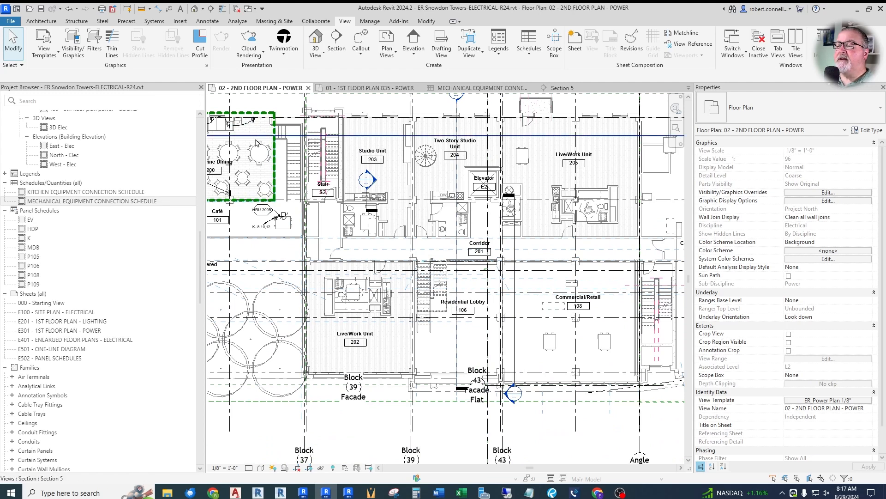
left_click_drag(201, 261, 202, 348)
left_click(343, 89)
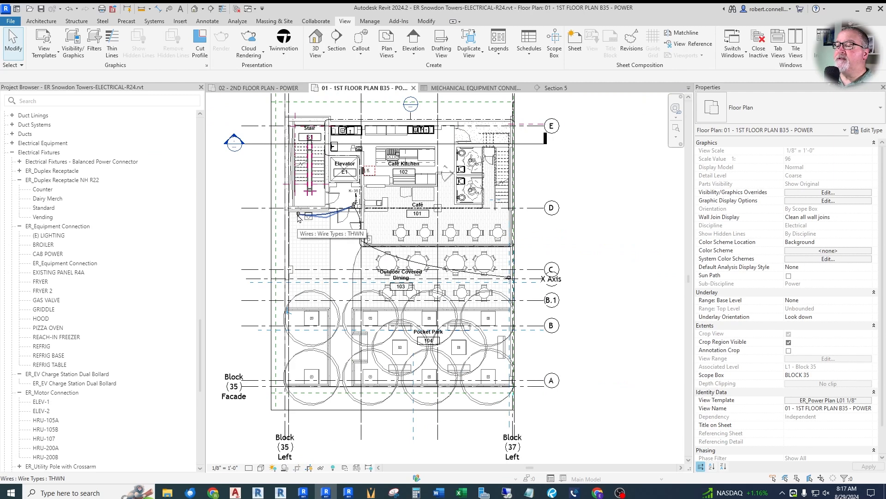
scroll(299, 216, "up", 5)
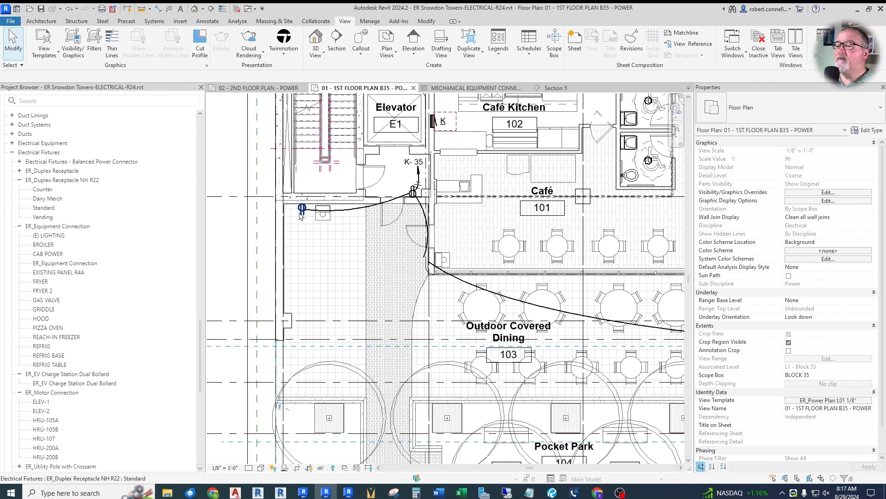
left_click(301, 216)
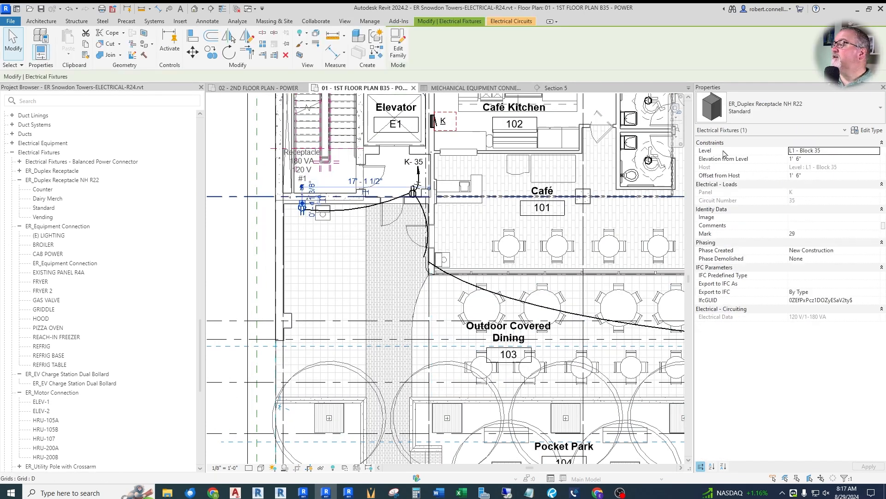
key("Escape")
right_click(302, 212)
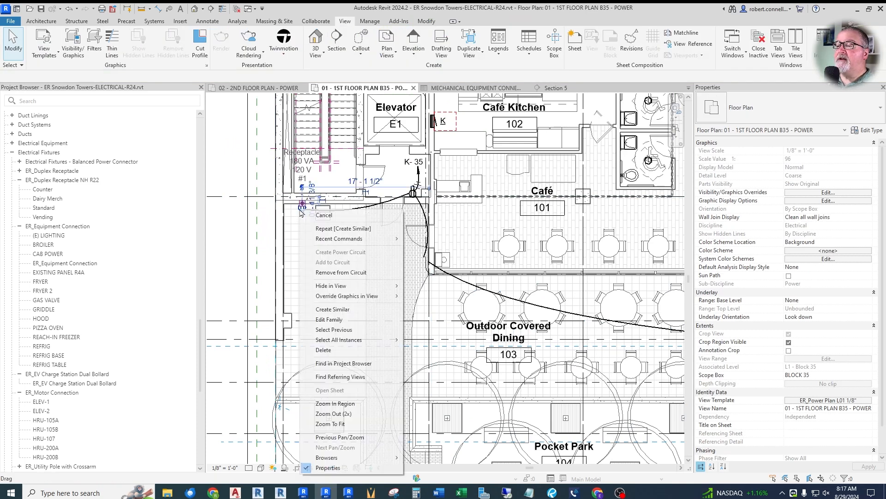
left_click(332, 309)
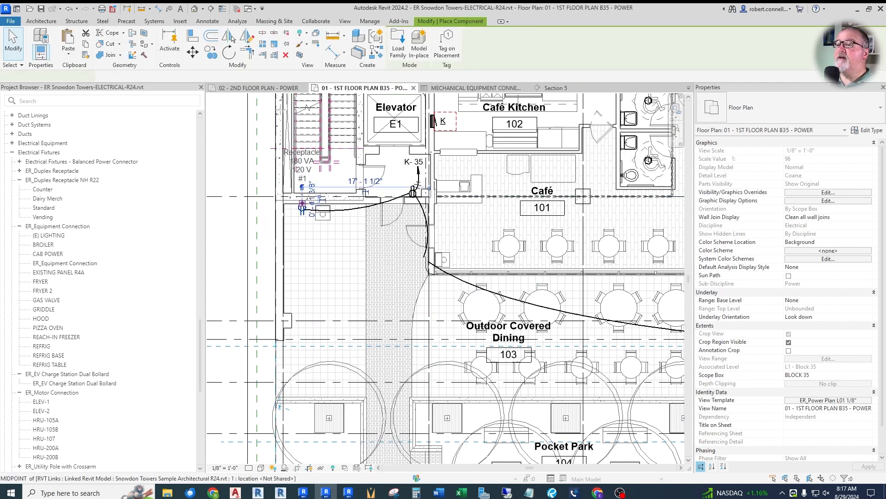
Place the duplex receptacle on the second-floor power plan, on the west wall of the unlabelled room south of Stair S2.
left_click(258, 87)
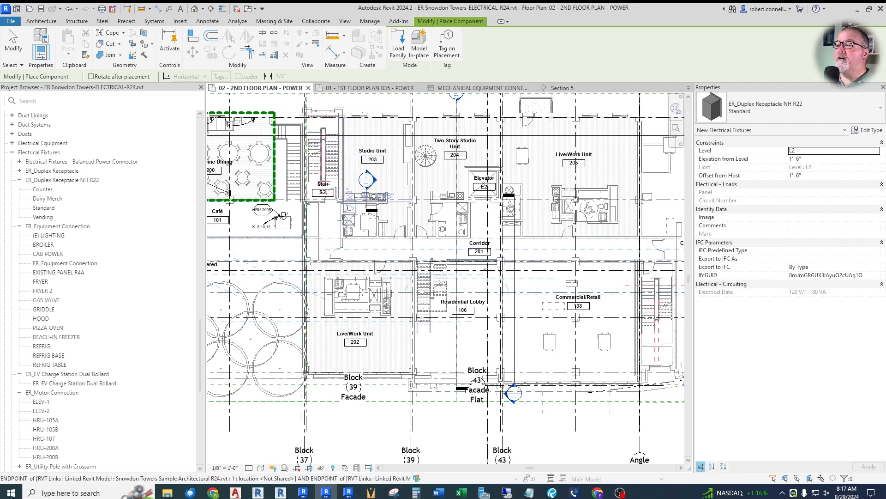
scroll(341, 234, "up", 5)
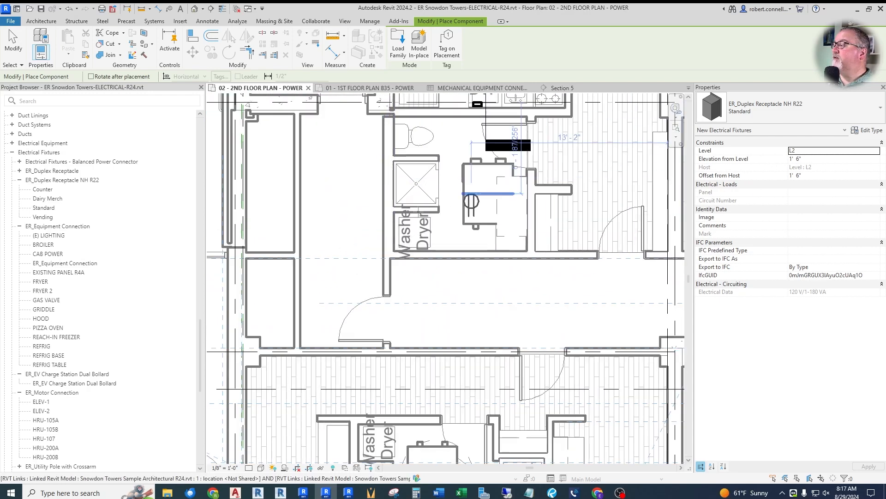
left_click(305, 227)
scroll(234, 215, "down", 5)
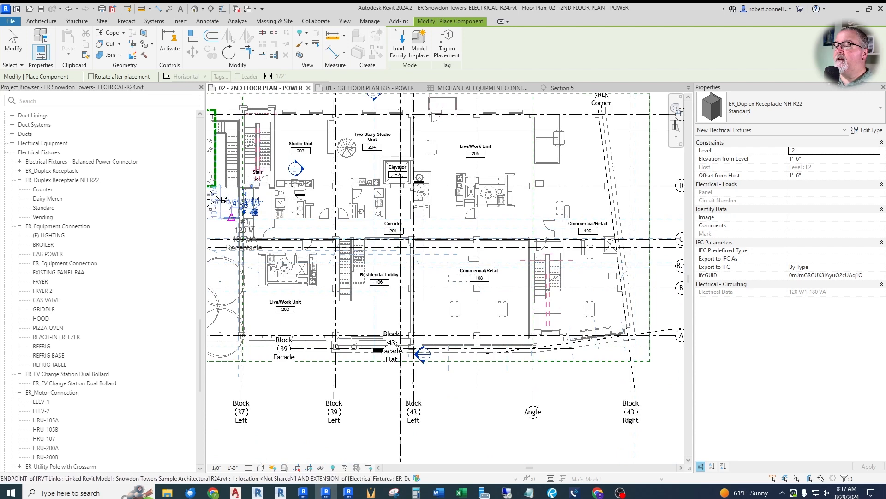
Leave receptacle placement and measure the length of Corridor 201 between its end walls with an aligned dimension.
scroll(236, 210, "up", 2)
scroll(238, 206, "down", 1)
scroll(353, 213, "up", 2)
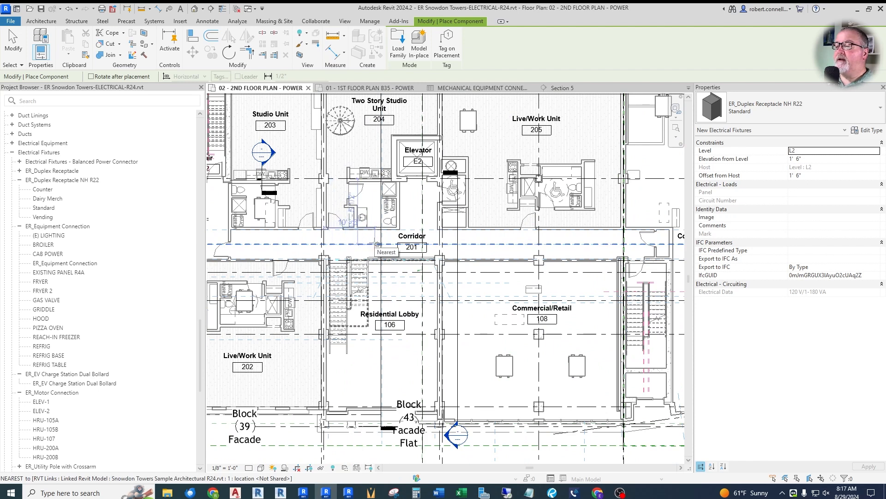
key("Escape")
key("Escape")
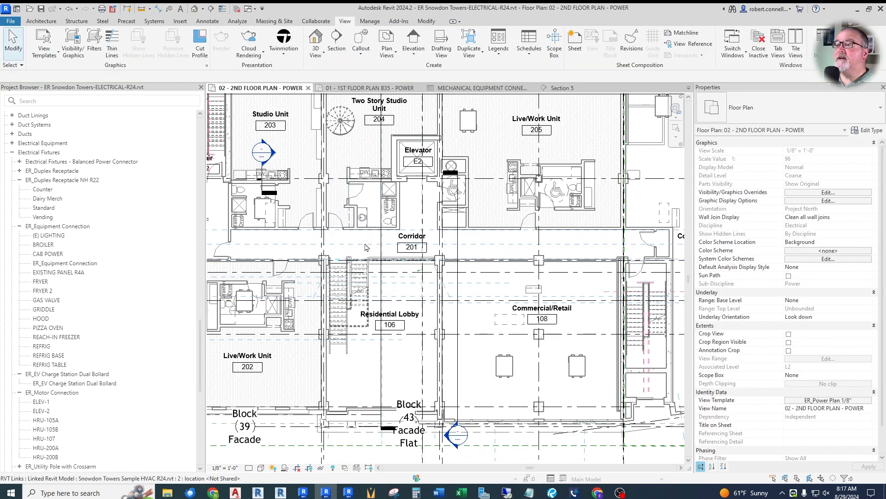
left_click(158, 10)
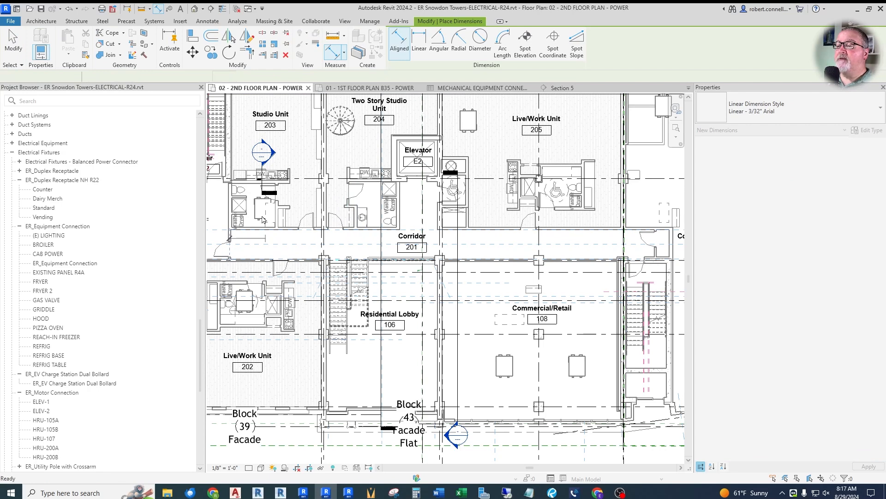
key("Escape")
left_click(157, 9)
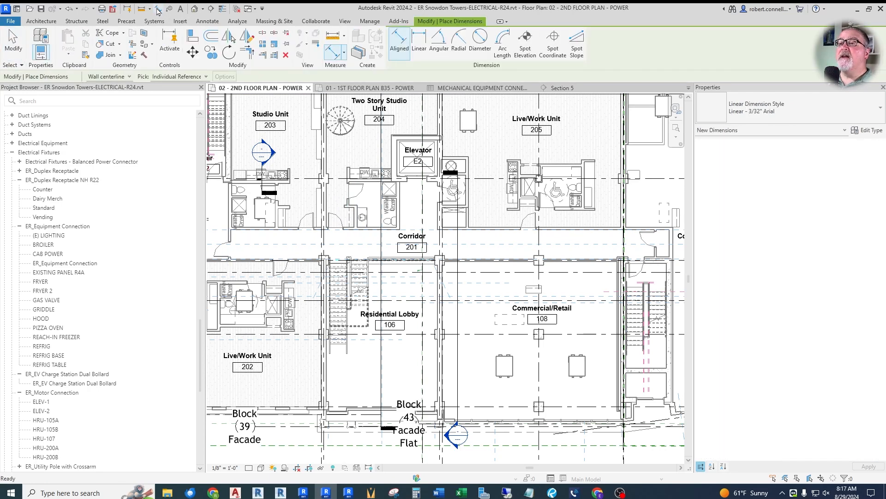
left_click(231, 239)
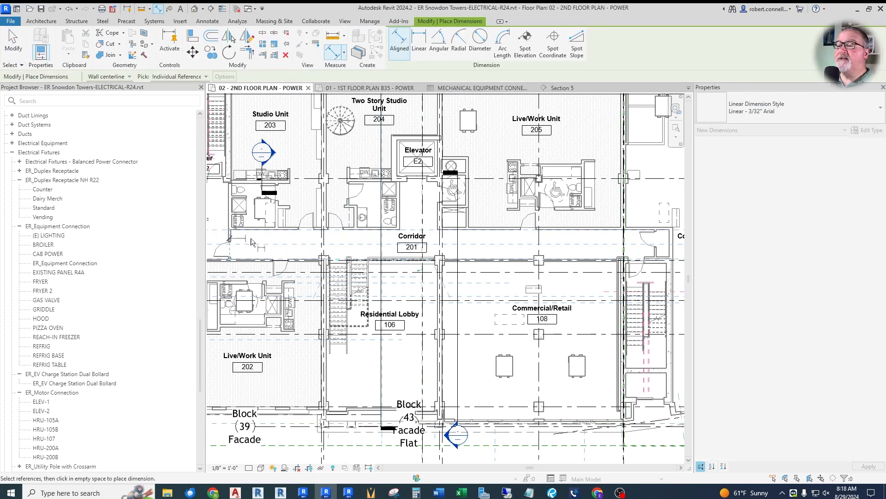
left_click(642, 252)
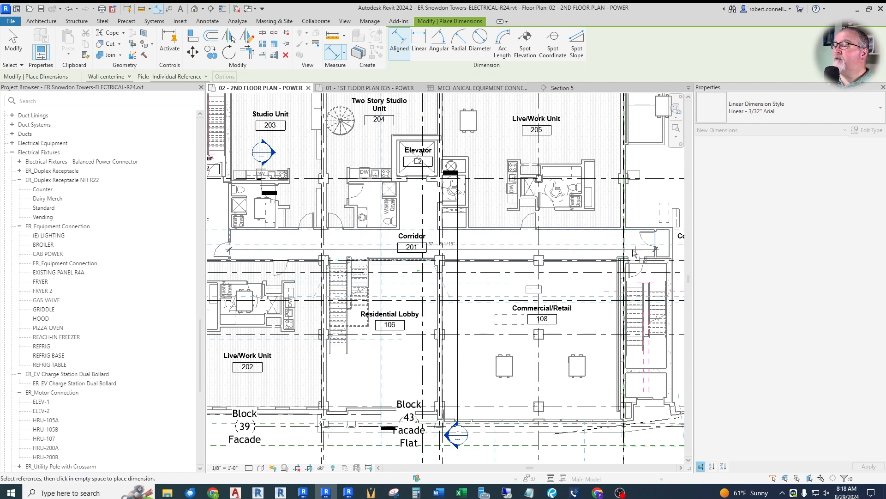
scroll(469, 249, "up", 3)
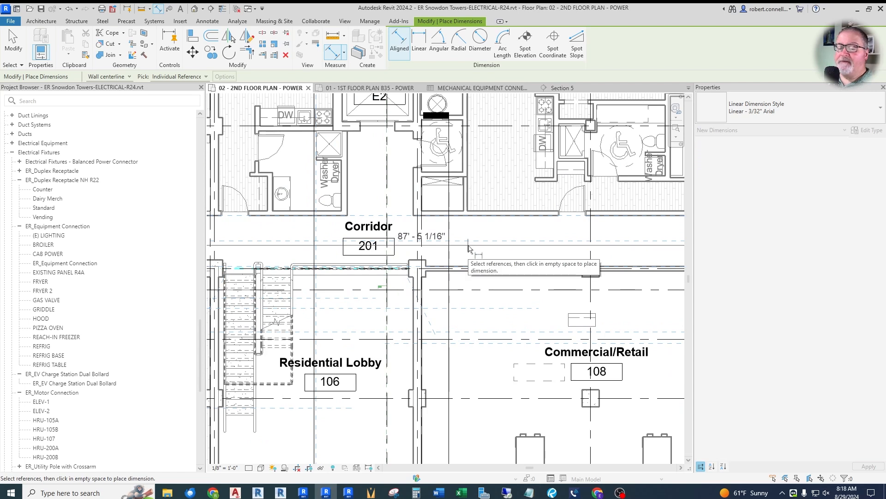
key("Escape")
key("Escape")
scroll(468, 249, "down", 3)
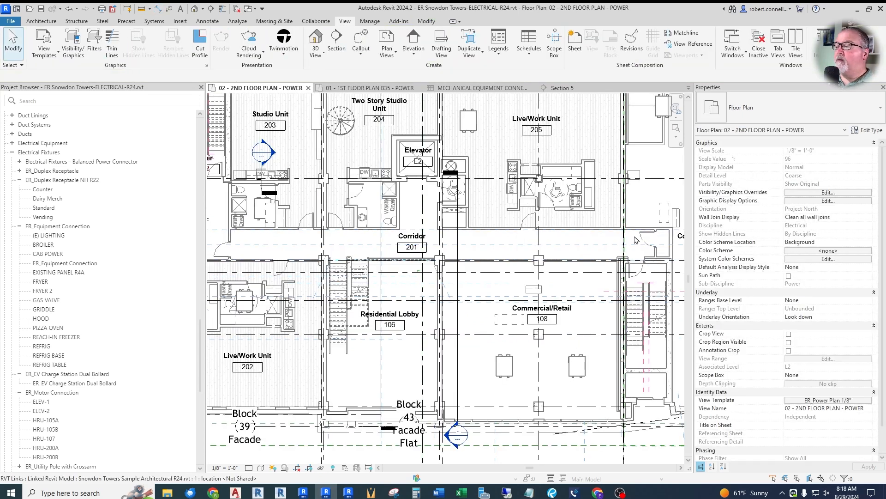
Create a similar receptacle from the one south of Stair S2 and place it on Corridor 201's north wall near the Block 39 grid.
scroll(393, 222, "up", 1)
middle_click_drag(394, 222, 485, 217)
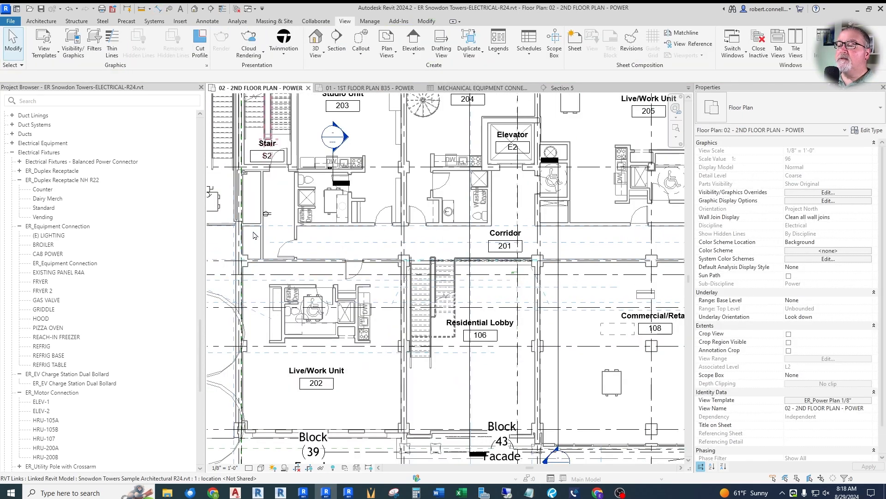
right_click(266, 215)
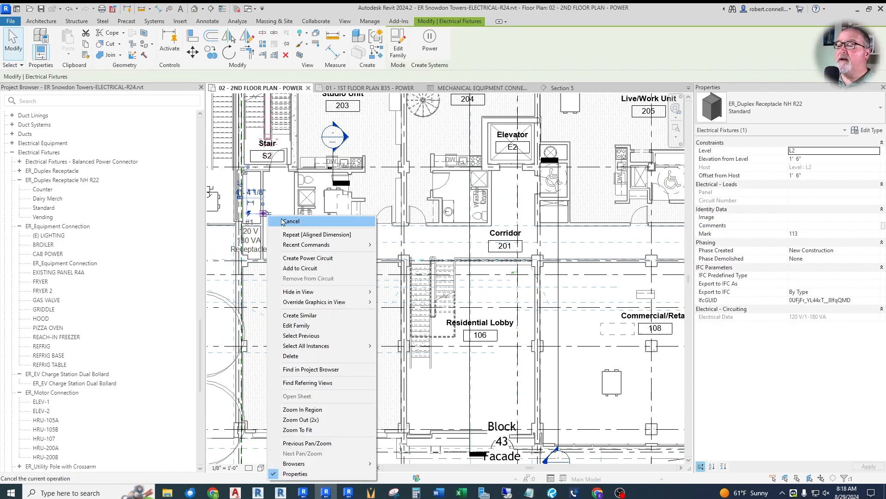
left_click(300, 314)
scroll(241, 215, "down", 2)
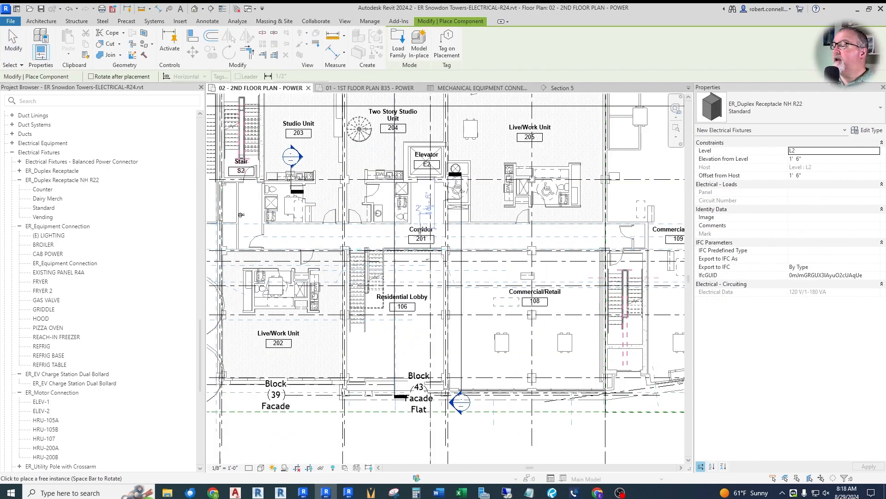
scroll(340, 233, "up", 2)
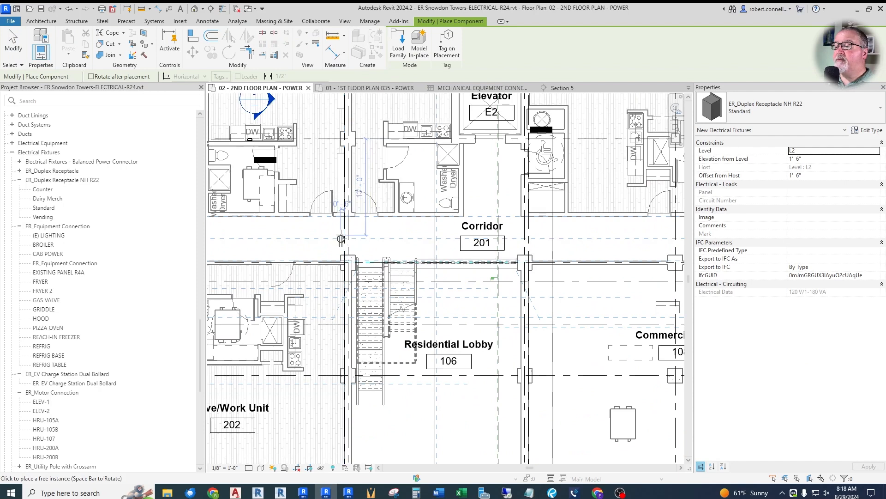
scroll(341, 233, "up", 1)
scroll(340, 233, "up", 3)
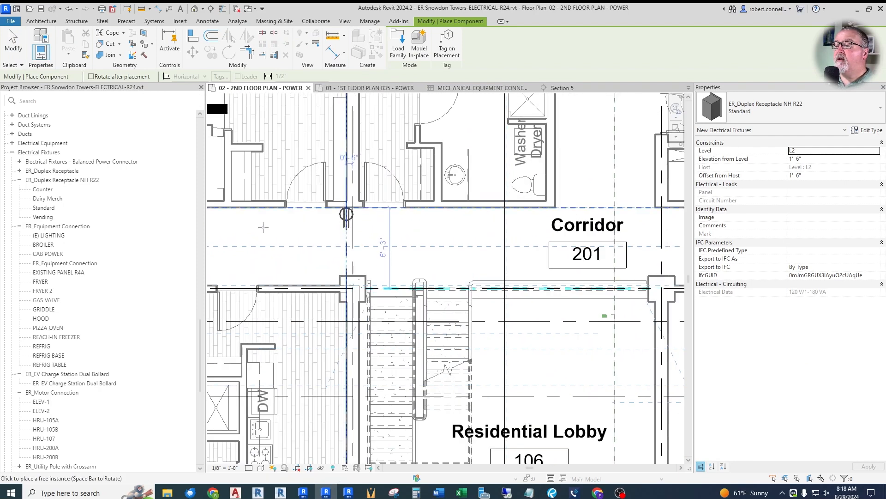
scroll(346, 213, "down", 5)
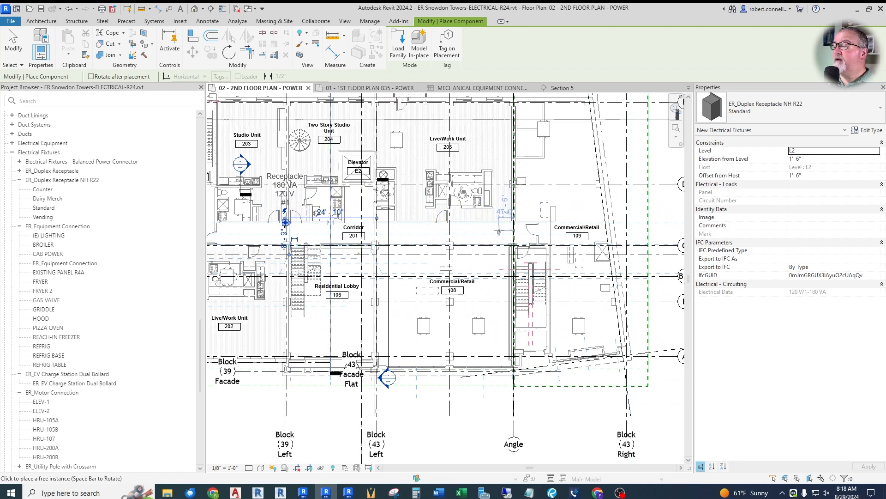
Place another duplex receptacle on Corridor 201's north wall, below Live/Work Unit 205 and east of its entrance door.
scroll(496, 237, "up", 6)
scroll(496, 238, "up", 1)
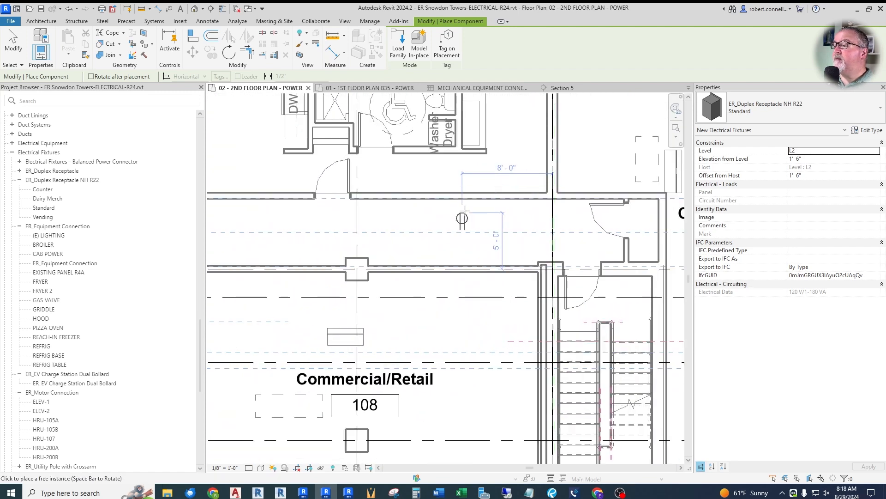
left_click(450, 204)
key("Escape")
Add the text note "OPEN TO BELOW" beneath the Residential Lobby 106 room tag.
scroll(508, 206, "down", 7)
scroll(330, 208, "up", 4)
scroll(330, 208, "down", 3)
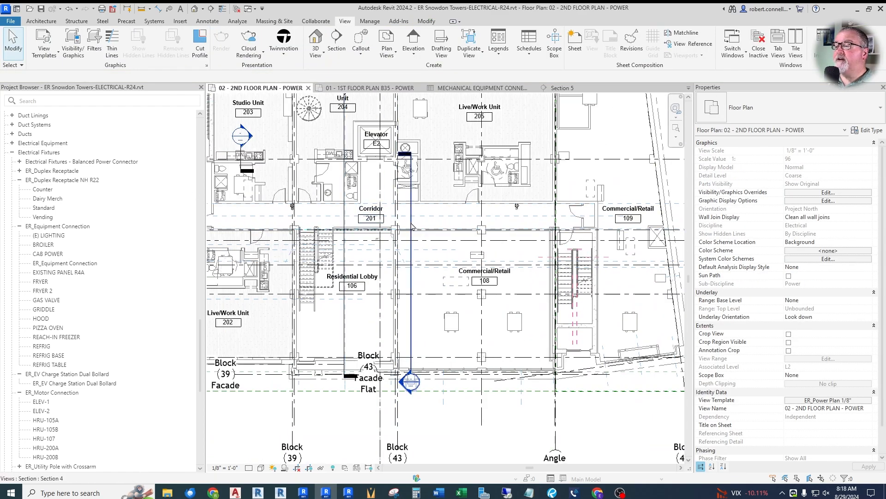
scroll(412, 227, "down", 2)
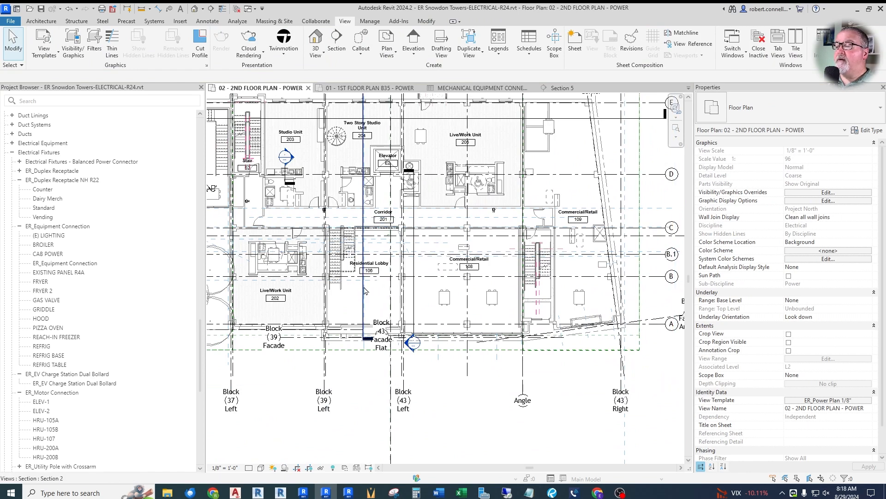
scroll(365, 290, "up", 6)
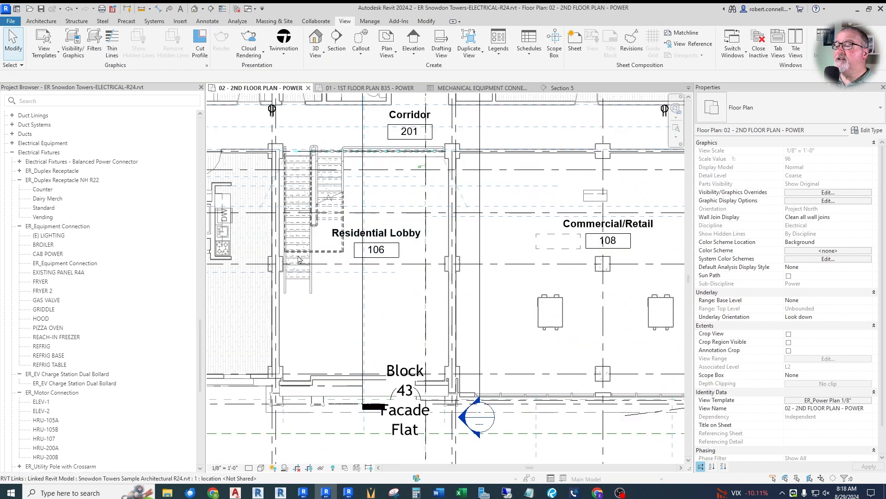
scroll(304, 184, "down", 3)
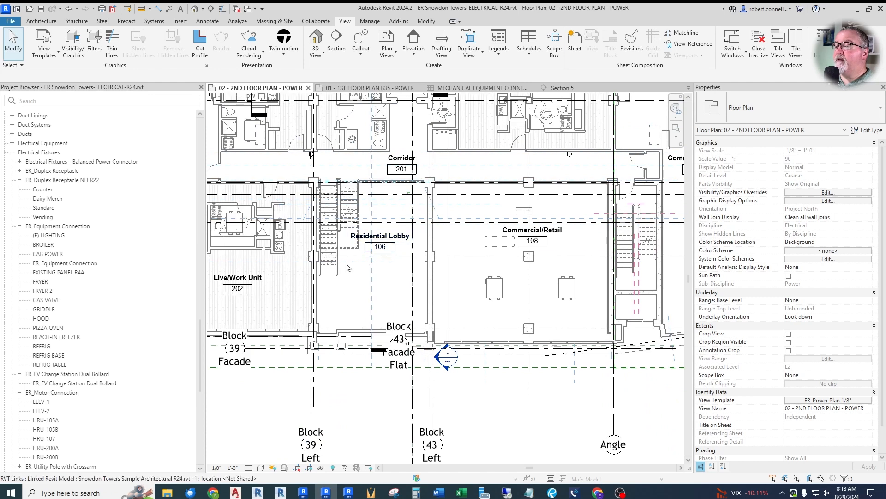
scroll(406, 186, "up", 4)
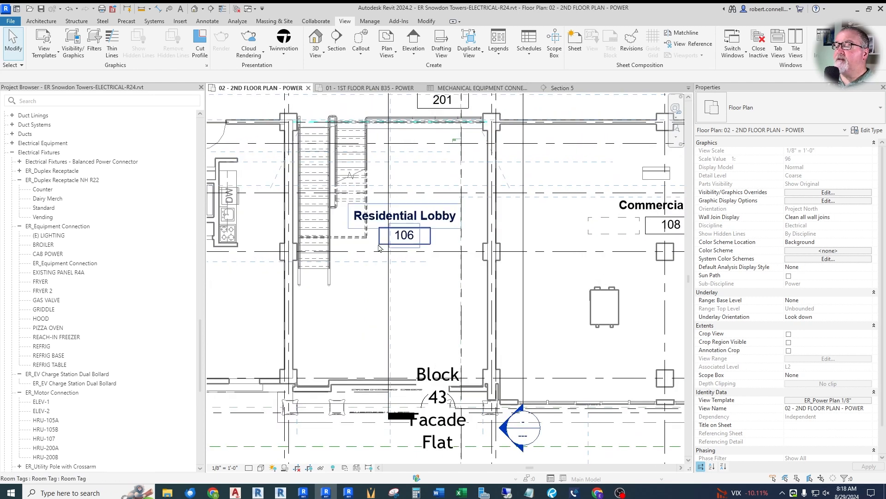
left_click(180, 8)
left_click(344, 269)
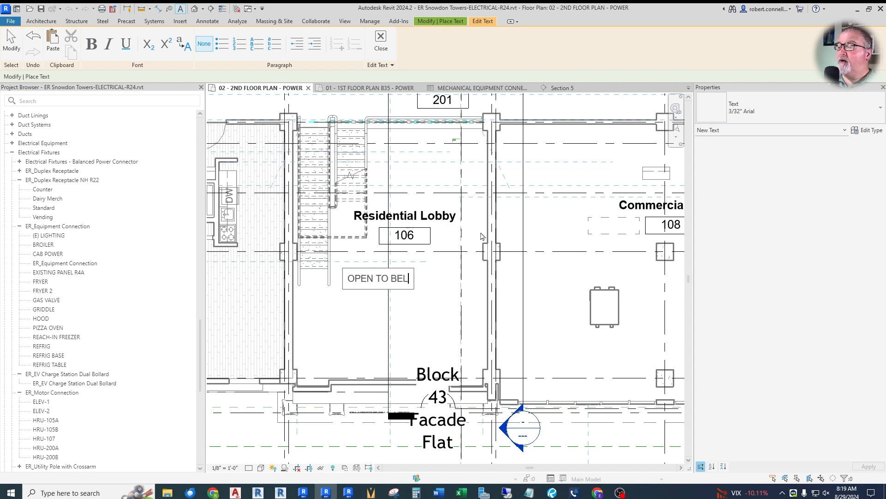
left_click(430, 313)
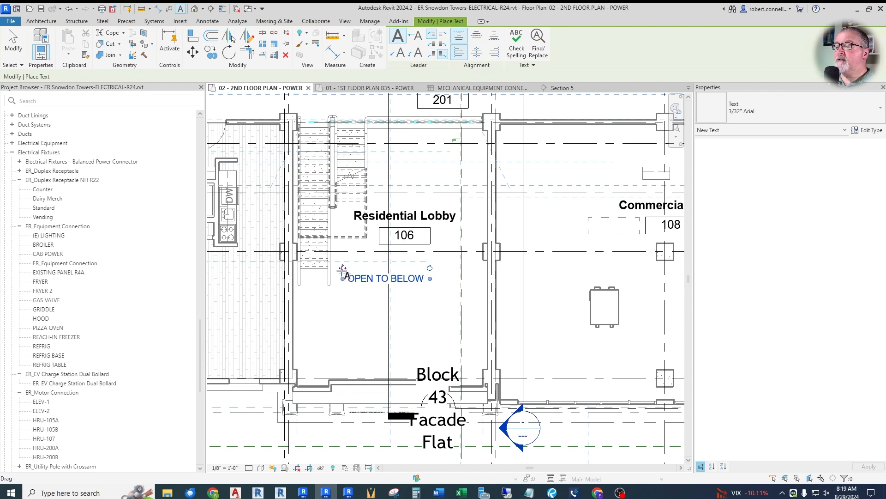
key("Escape")
scroll(248, 272, "down", 3)
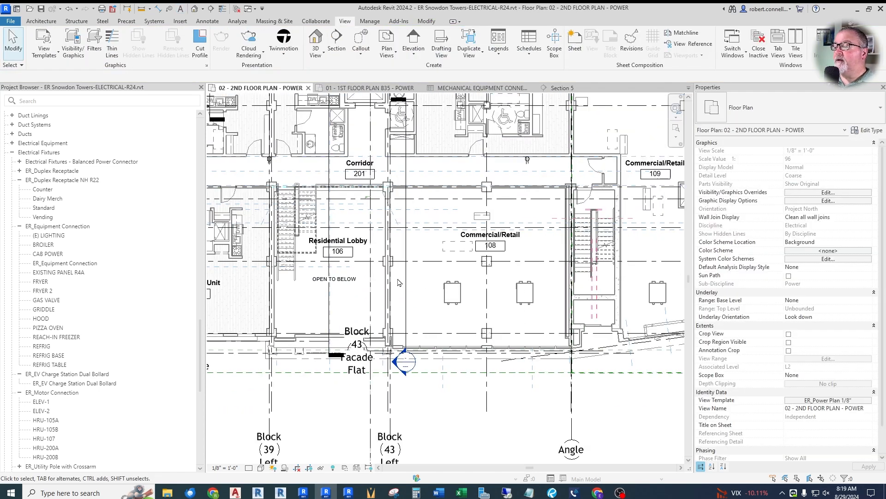
Copy the "OPEN TO BELOW" note into Commercial/Retail 108 below its room tag and into Commercial/Retail 109 above its tag.
right_click(338, 278)
left_click(325, 291)
left_click(330, 279)
left_click(211, 51)
left_click(343, 278)
scroll(461, 277, "down", 3)
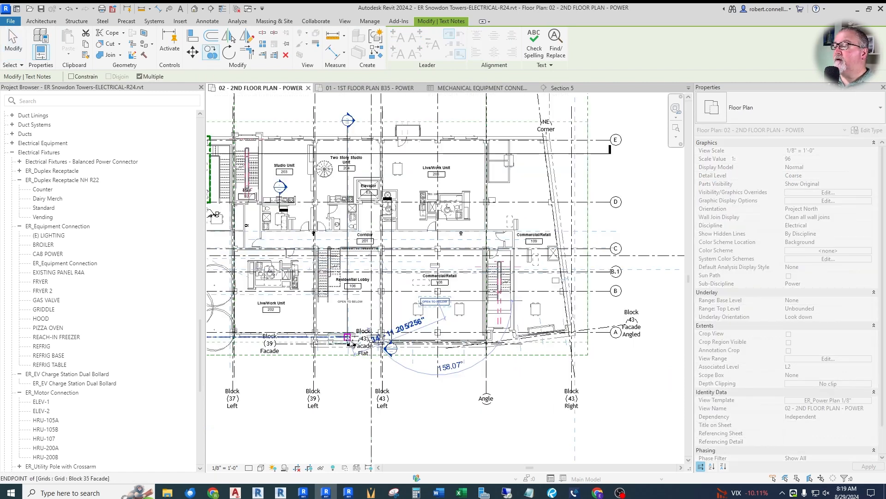
scroll(500, 254, "up", 3)
left_click(497, 258)
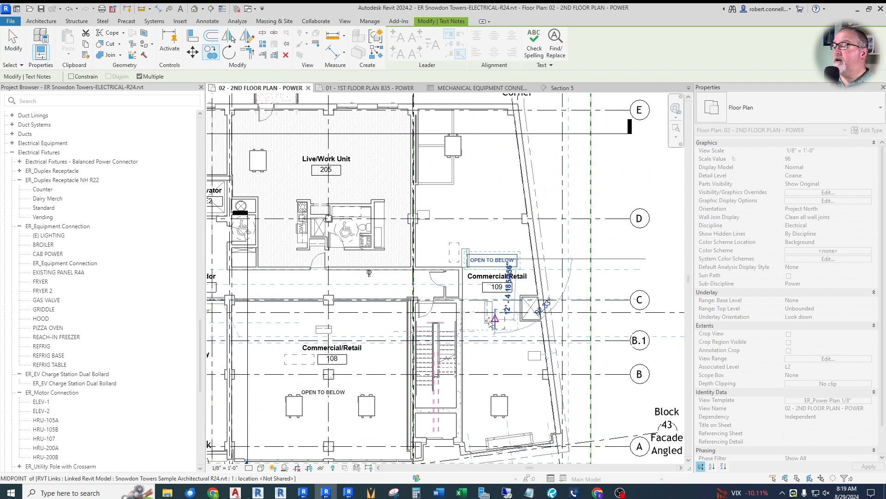
key("Escape")
key("Escape")
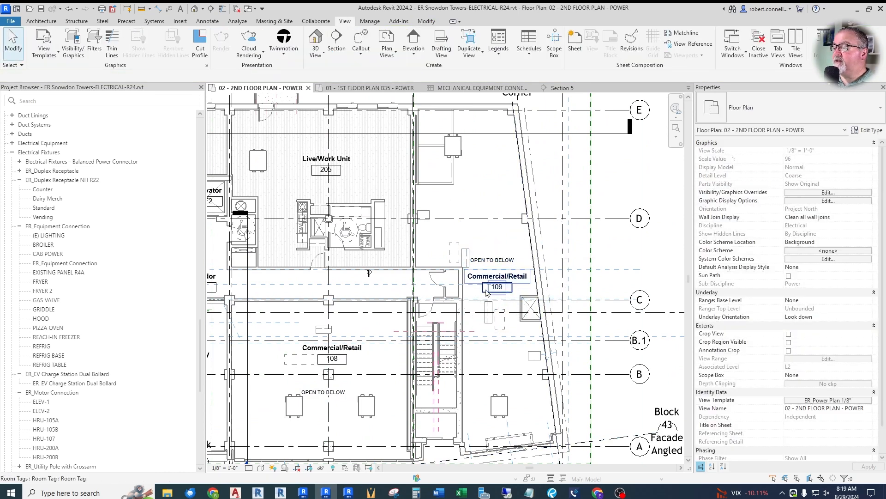
Check the identity marks of the two linked heat recovery units in Commercial/Retail 108.
scroll(486, 276, "down", 2)
scroll(318, 314, "up", 4)
scroll(305, 235, "down", 4)
scroll(357, 265, "up", 4)
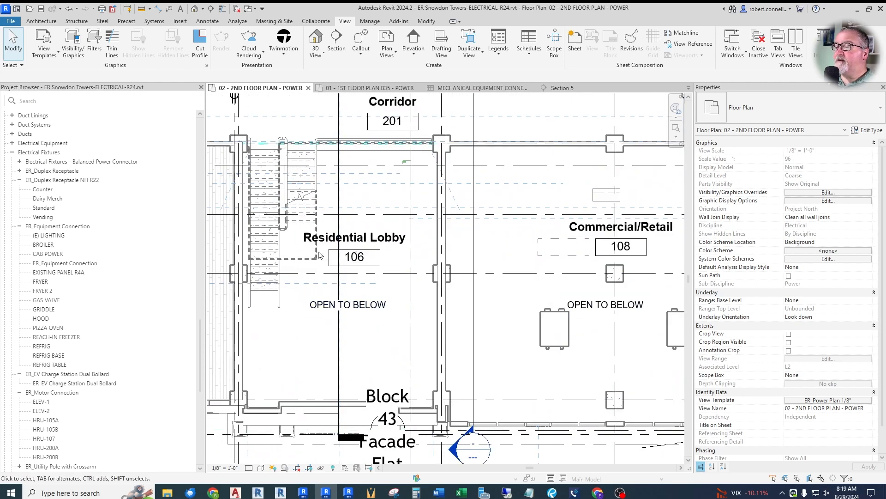
scroll(304, 243, "down", 3)
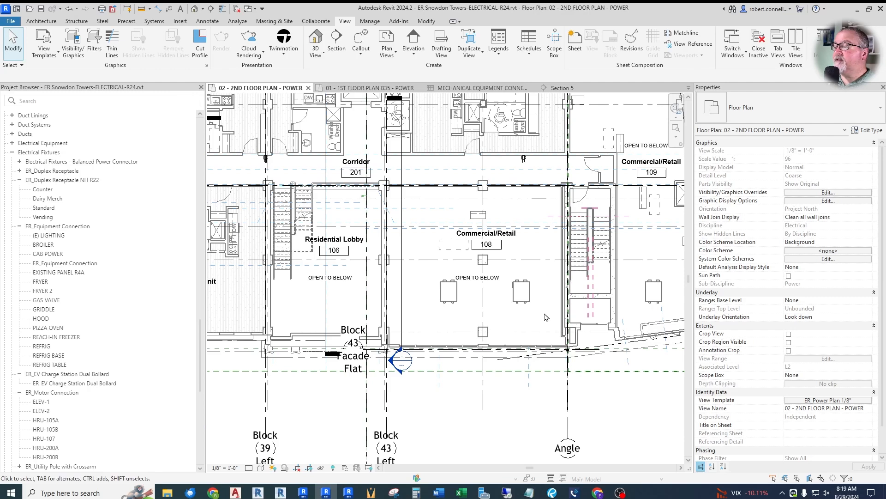
scroll(546, 317, "up", 2)
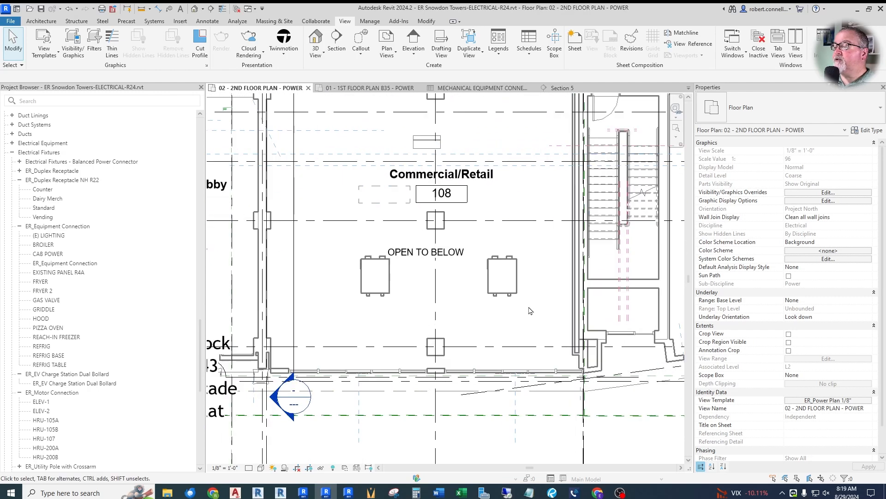
left_click(390, 278)
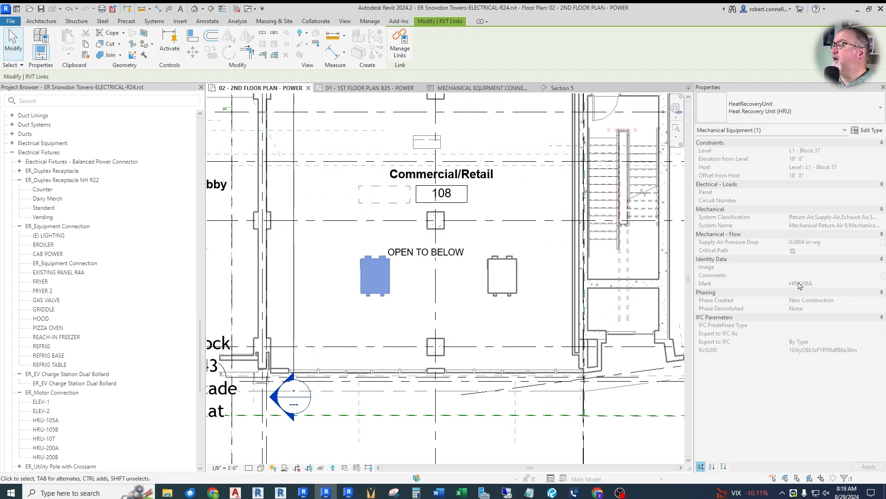
left_click(504, 261)
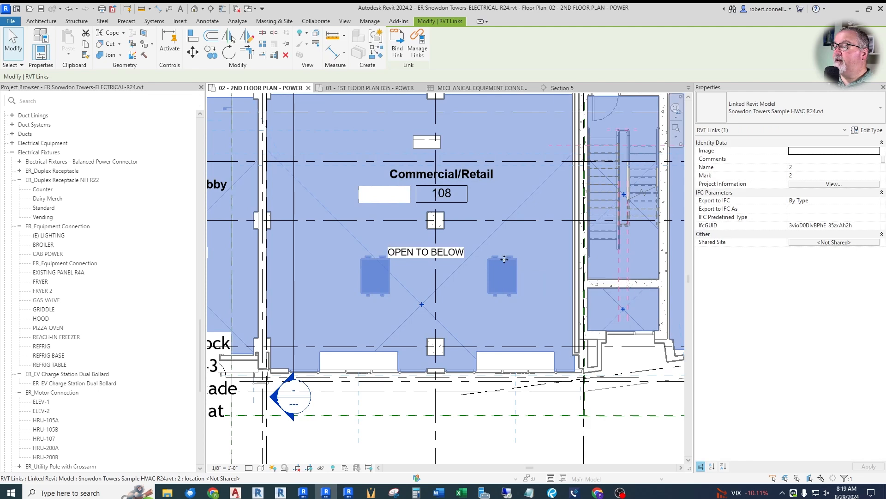
key("Escape")
key("Tab")
left_click(503, 259)
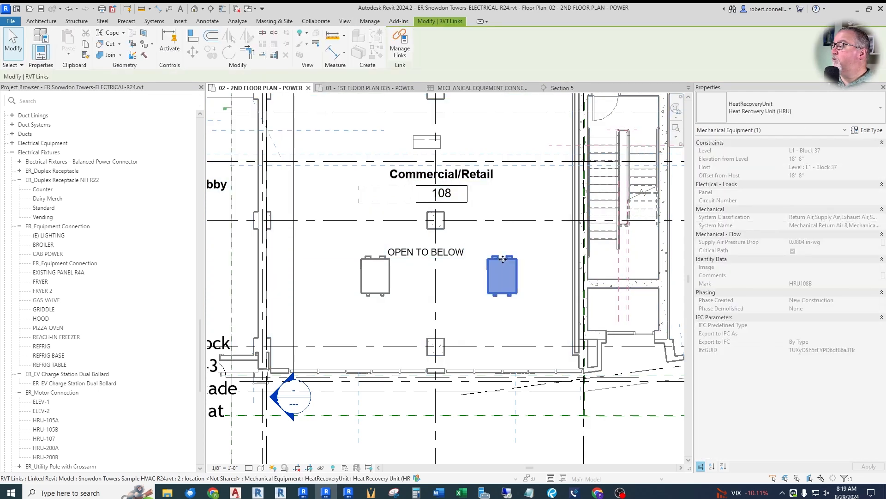
key("Escape")
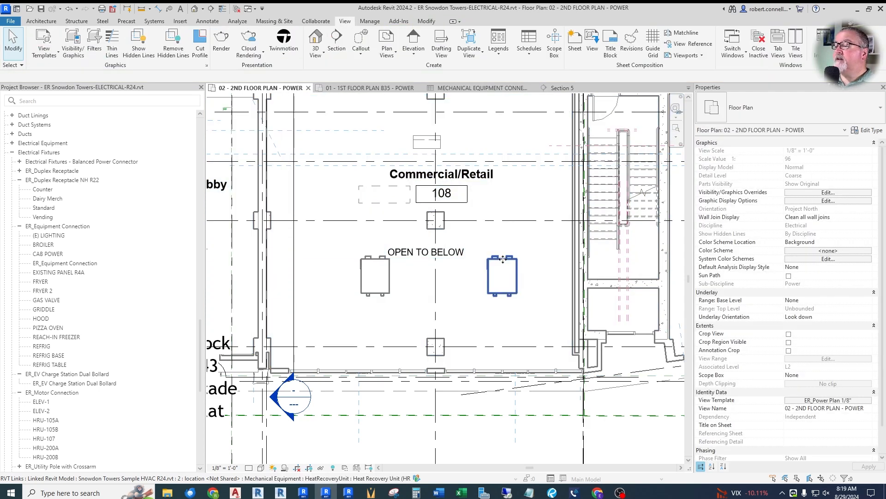
Create a similar motor connection from HRU-200B, rotate it, and place it on the west edge of Commercial/Retail 108's west heat recovery unit.
scroll(503, 259, "down", 6)
scroll(257, 159, "up", 3)
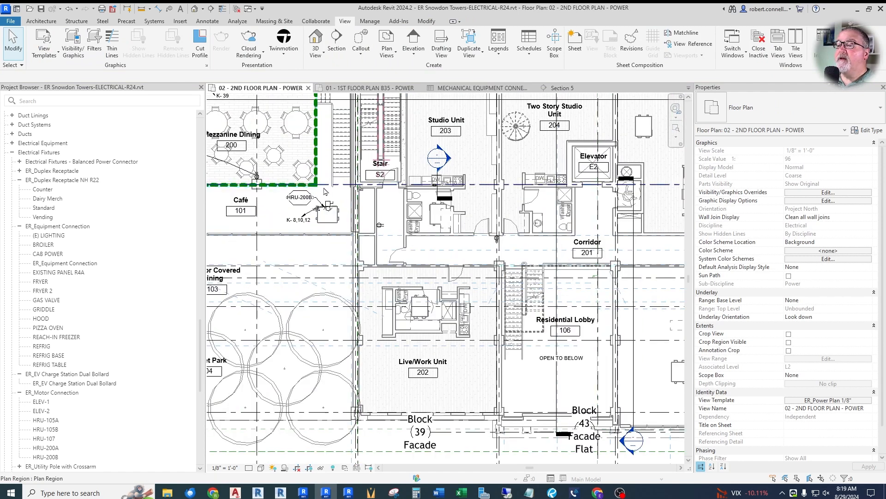
right_click(332, 198)
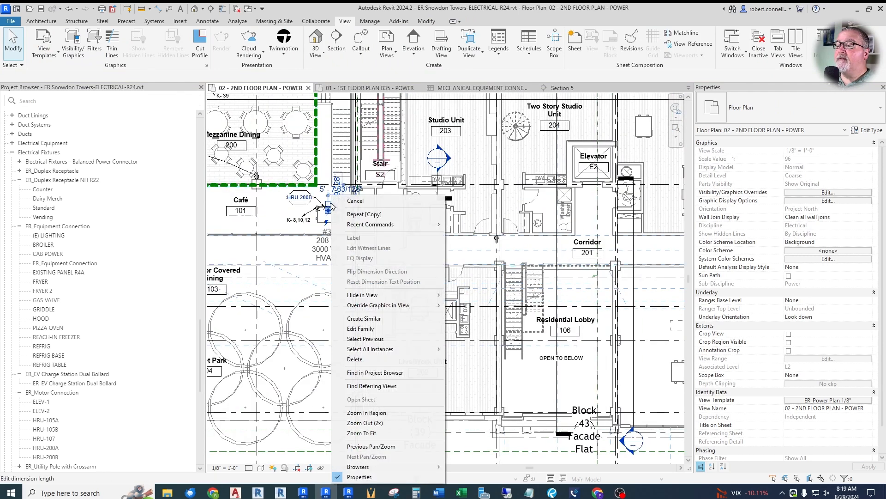
left_click(364, 318)
scroll(294, 193, "down", 3)
scroll(438, 257, "up", 8)
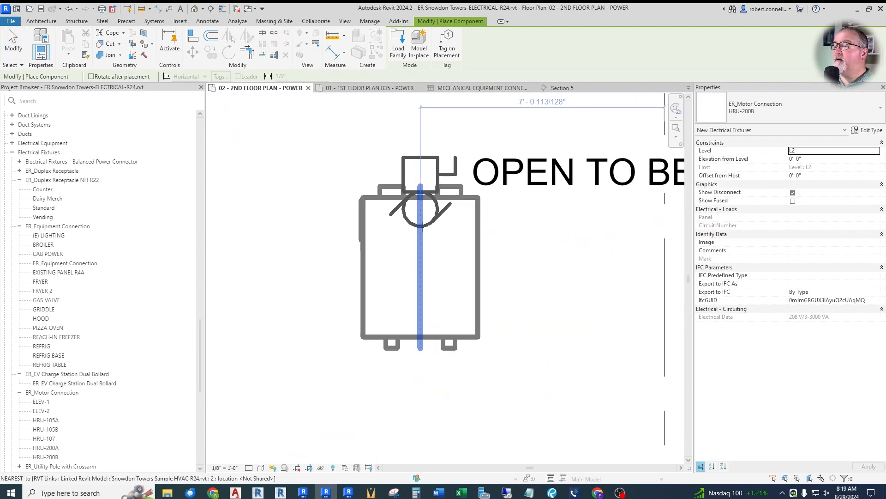
key("space")
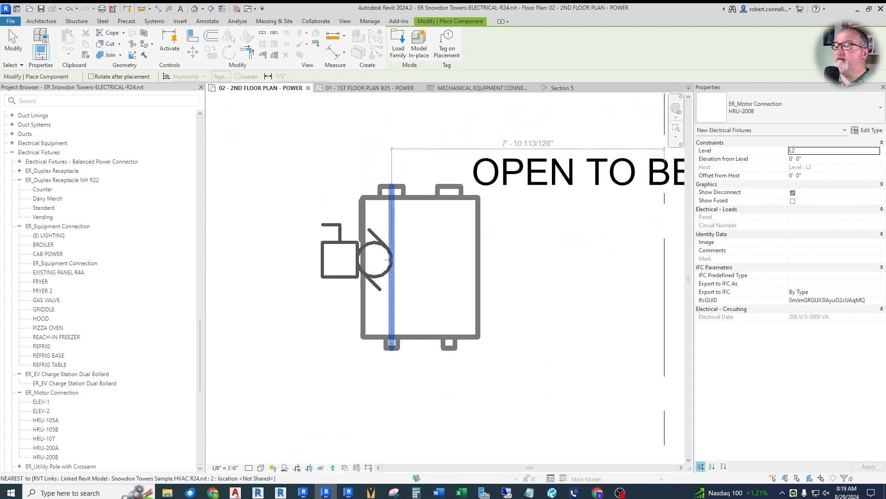
scroll(398, 260, "down", 1)
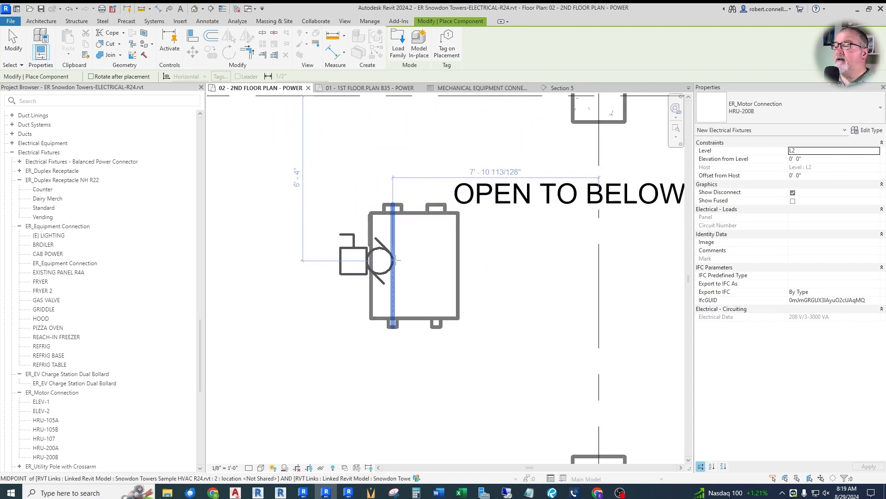
left_click(397, 256)
Place a second motor connection on the west edge of the east heat recovery unit in Commercial/Retail 108.
scroll(397, 256, "down", 2)
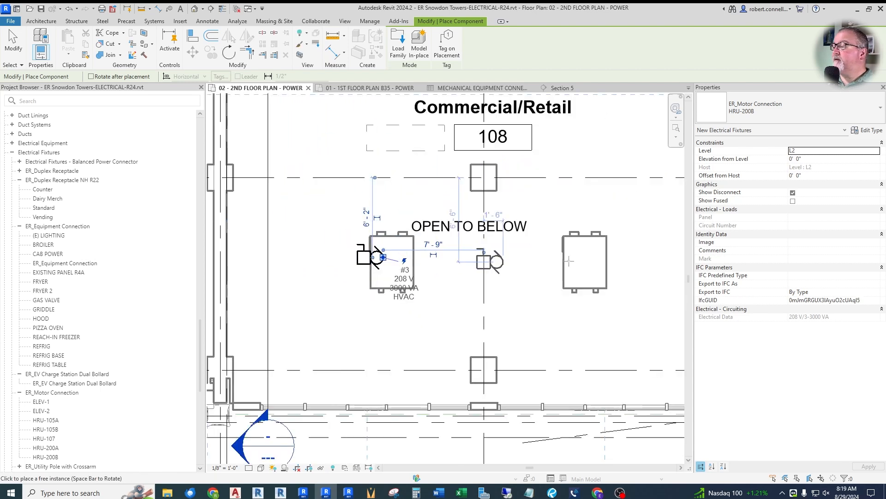
scroll(569, 261, "up", 2)
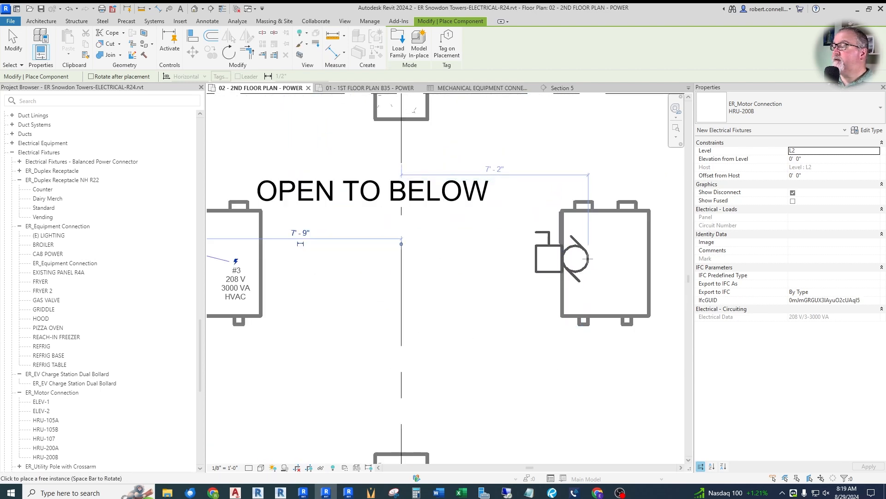
left_click(583, 258)
key("Escape")
key("Escape")
scroll(530, 246, "down", 2)
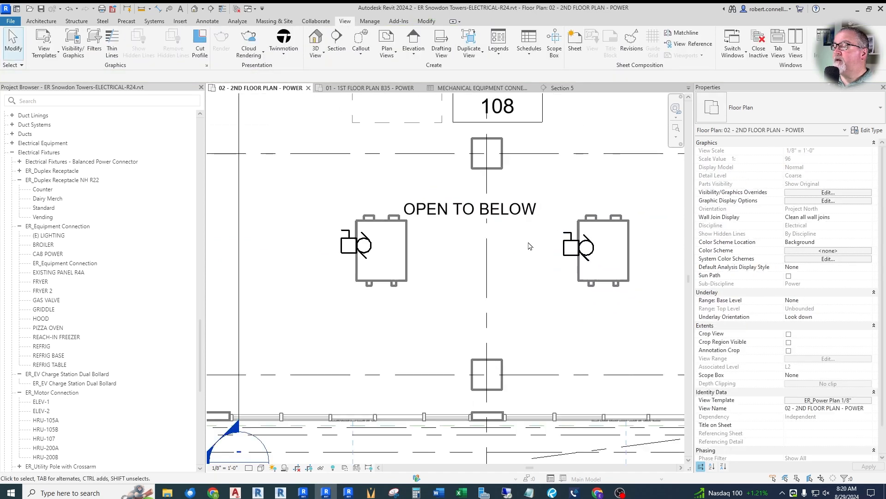
Check the west heat recovery unit's mark and duplicate its motor connection's type as HRU-108A.
key("Tab")
left_click(372, 224)
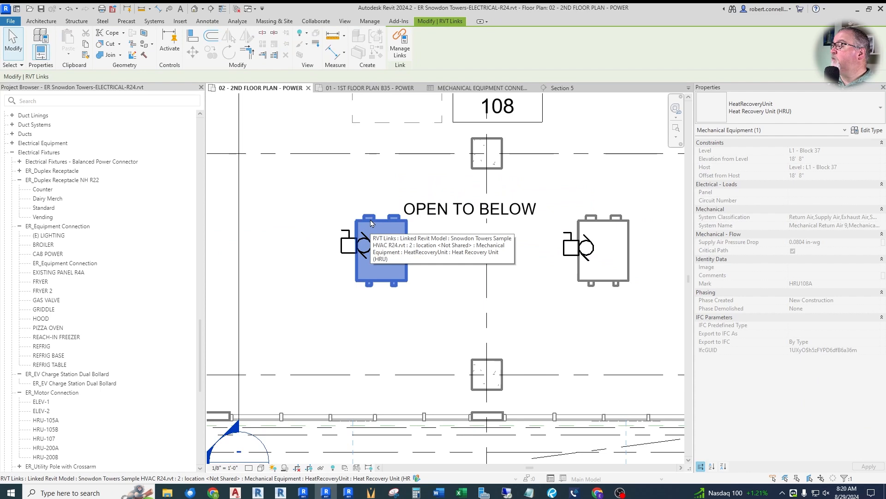
key("Escape")
left_click(354, 241)
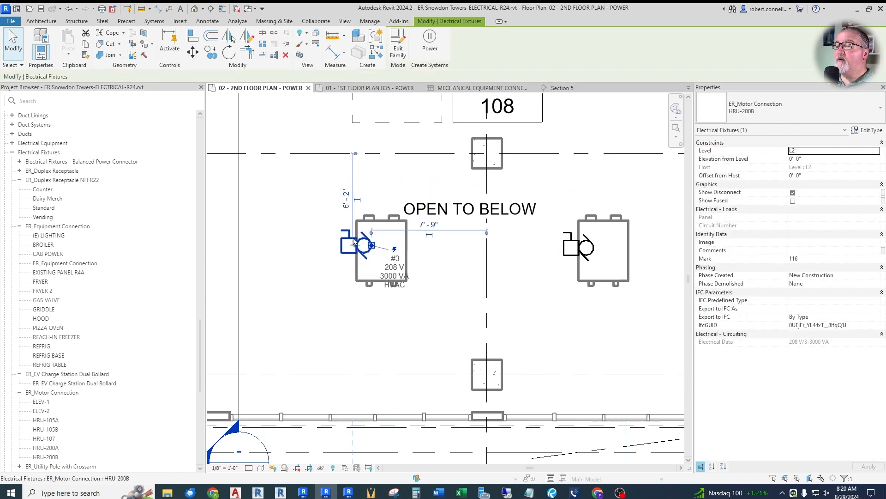
left_click(858, 131)
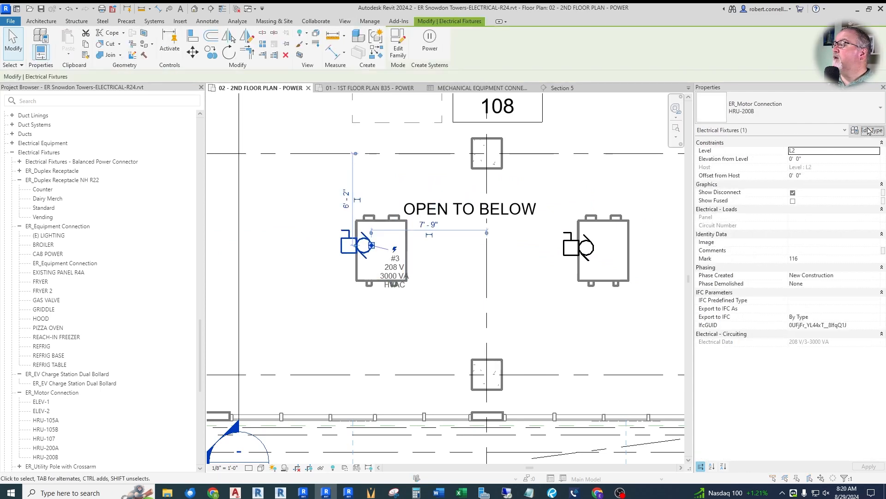
left_click(559, 140)
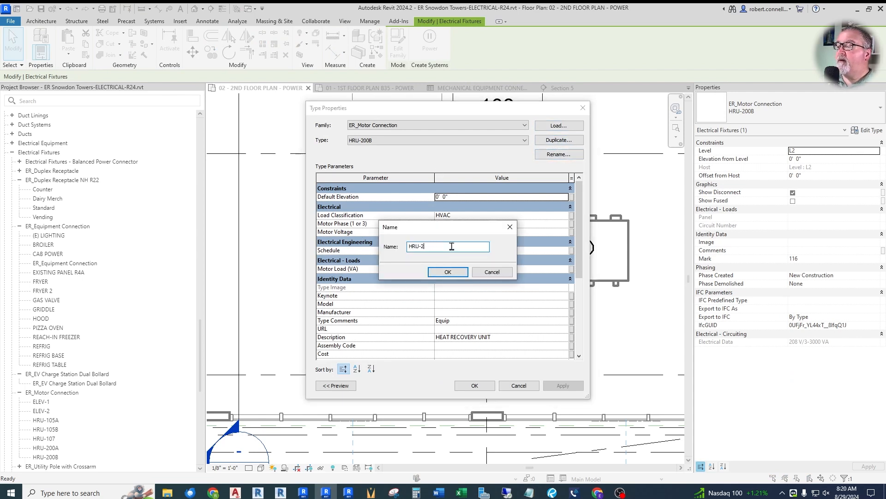
type("HRU-108a")
key("Return")
Set the HRU-108A type's Type Comments to Equip and its Type Mark to HRU-108A.
scroll(463, 234, "down", 2)
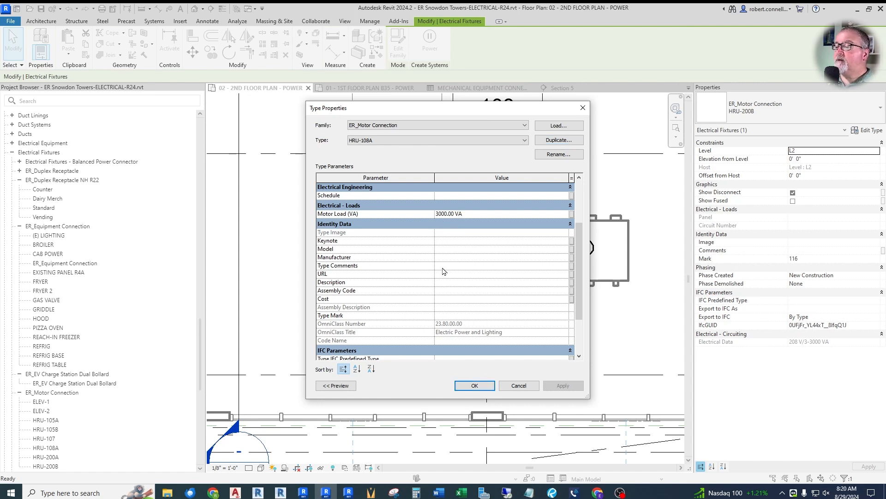
left_click(566, 266)
left_click(442, 275)
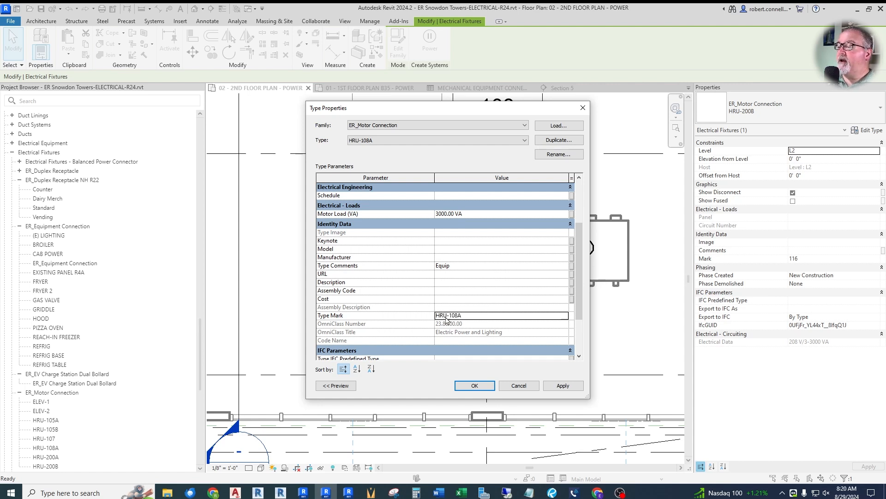
left_click(475, 386)
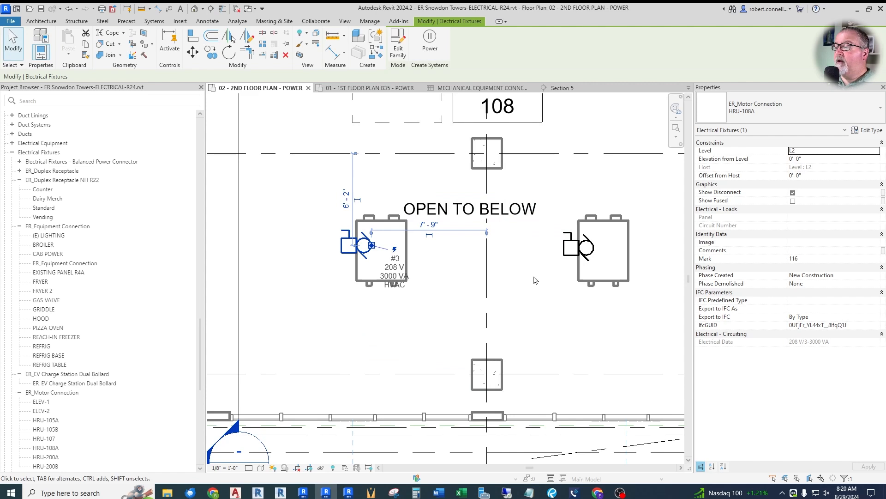
Duplicate the type of the east heat recovery unit's motor connection as HRU-108B.
key("Escape")
left_click(573, 257)
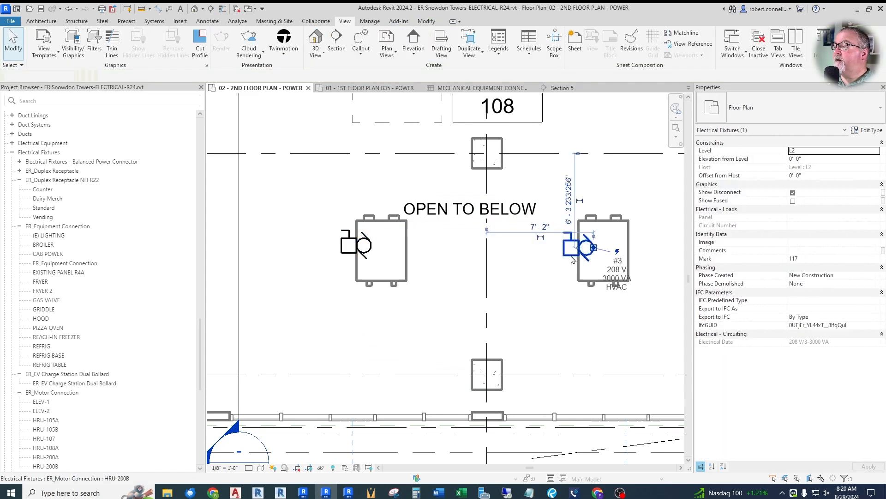
left_click(868, 130)
left_click(557, 140)
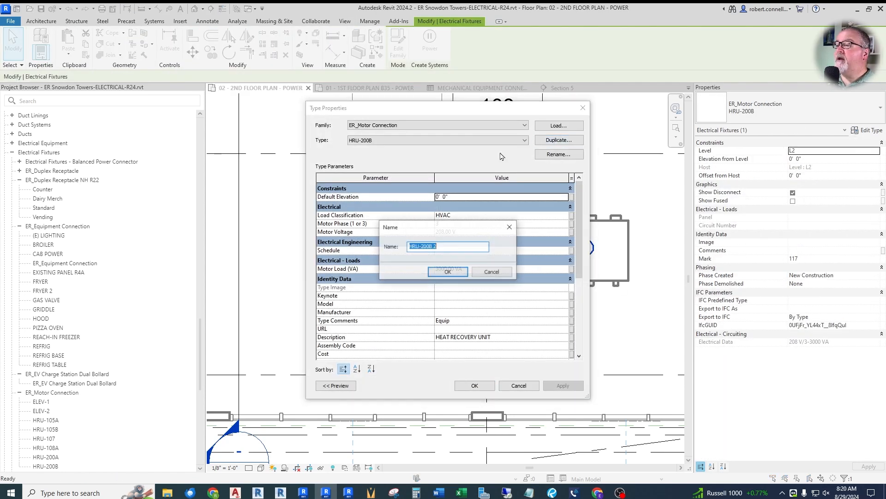
type("HRU-108B")
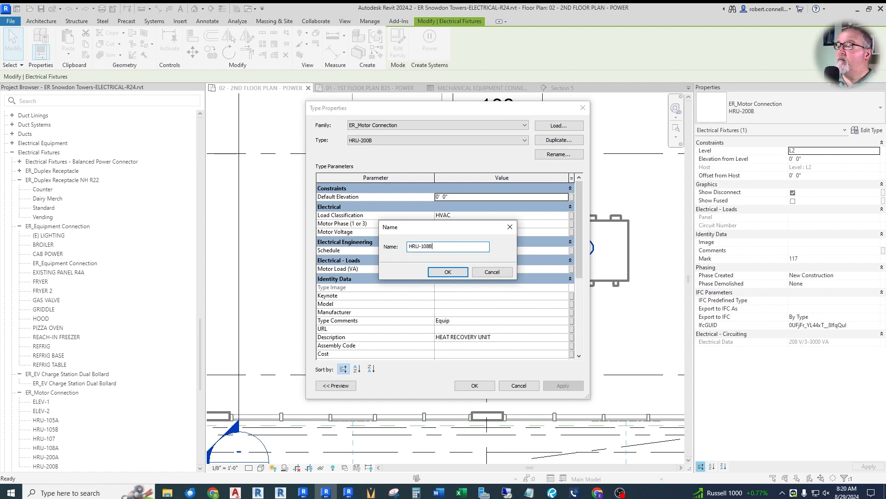
key("Return")
Set the HRU-108B type's Type Comments to Equip and its Type Mark to HRU-108B.
scroll(398, 272, "down", 2)
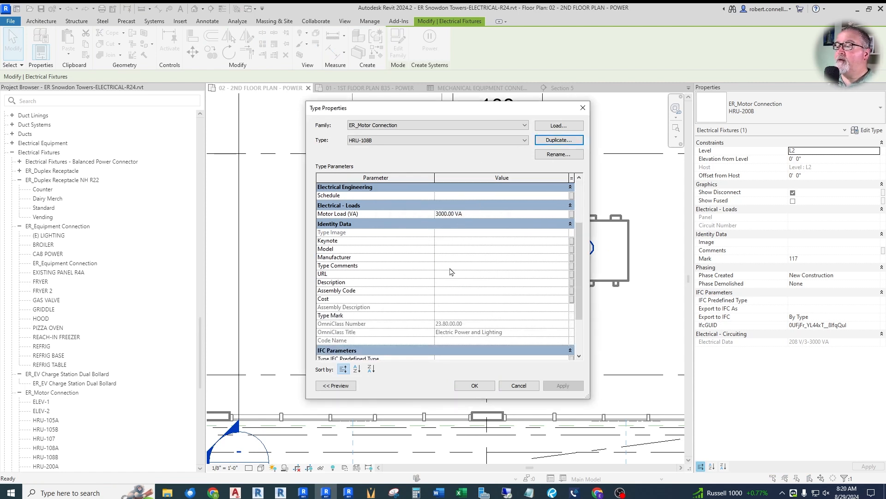
left_click(564, 268)
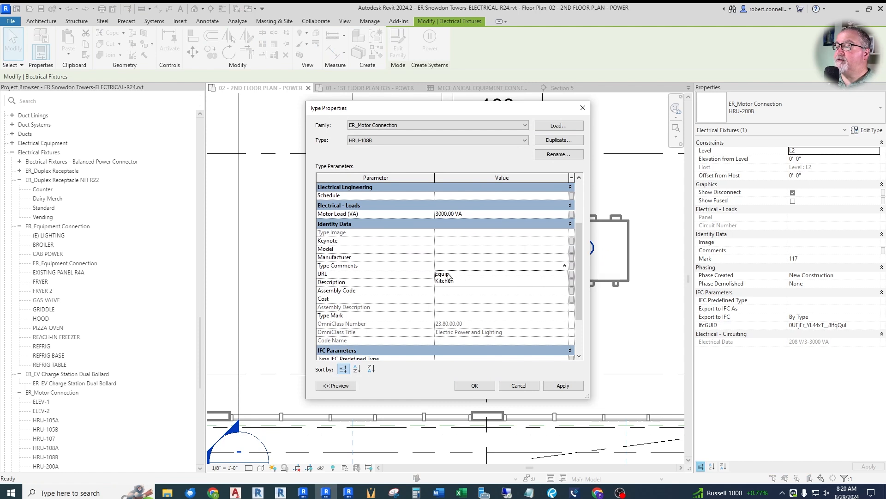
left_click(446, 275)
left_click(452, 317)
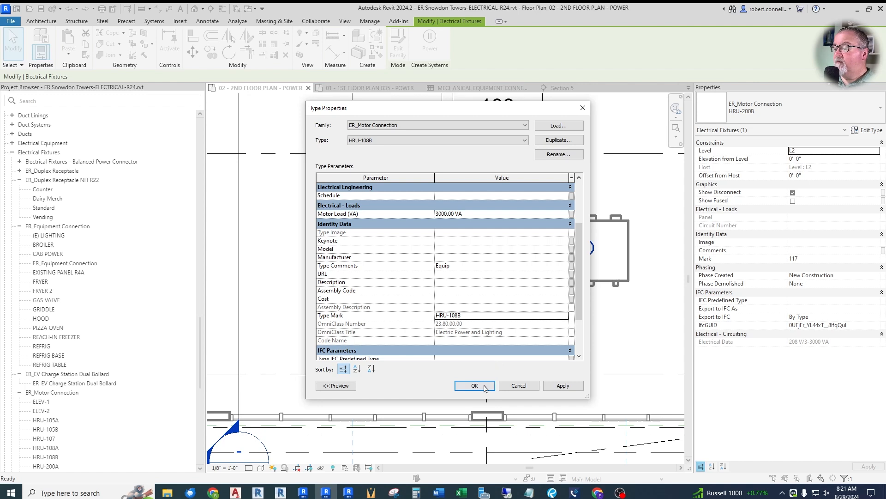
left_click(484, 387)
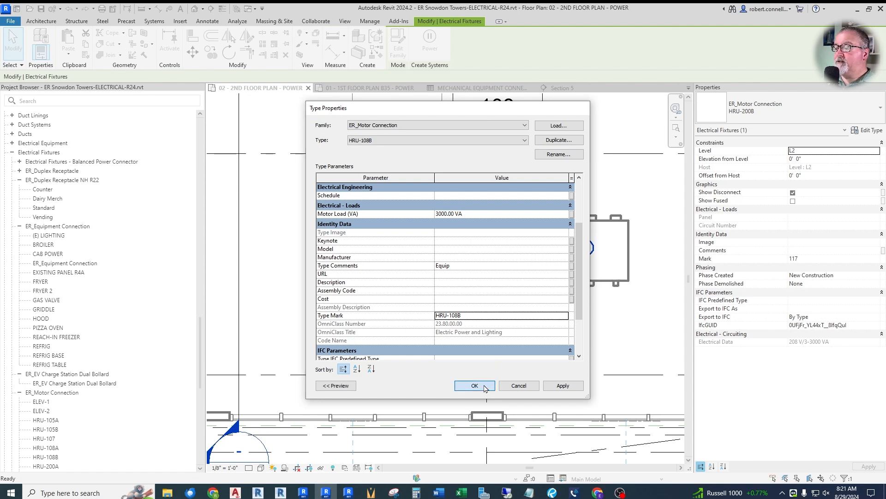
Move the "OPEN TO BELOW" note in Commercial/Retail 108 slightly up and right, clear of the west heat recovery unit.
left_click(439, 259)
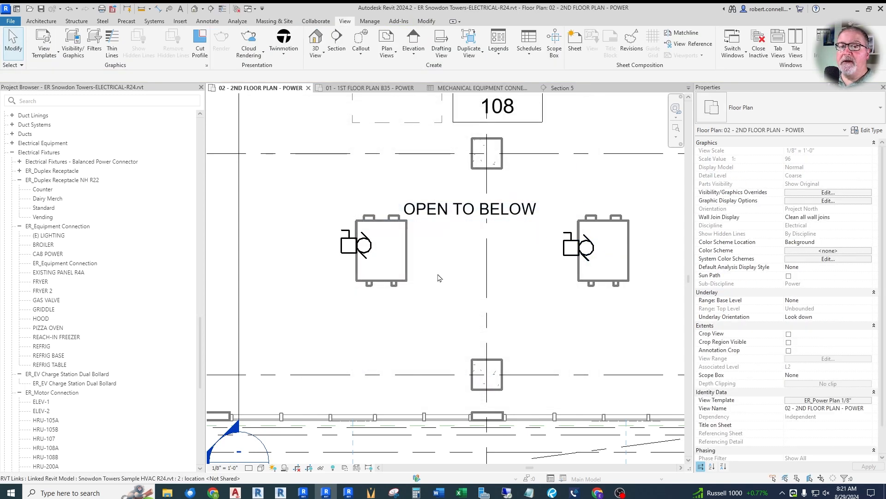
scroll(445, 234, "up", 2)
left_click_drag(454, 218, 475, 199)
left_click(386, 224)
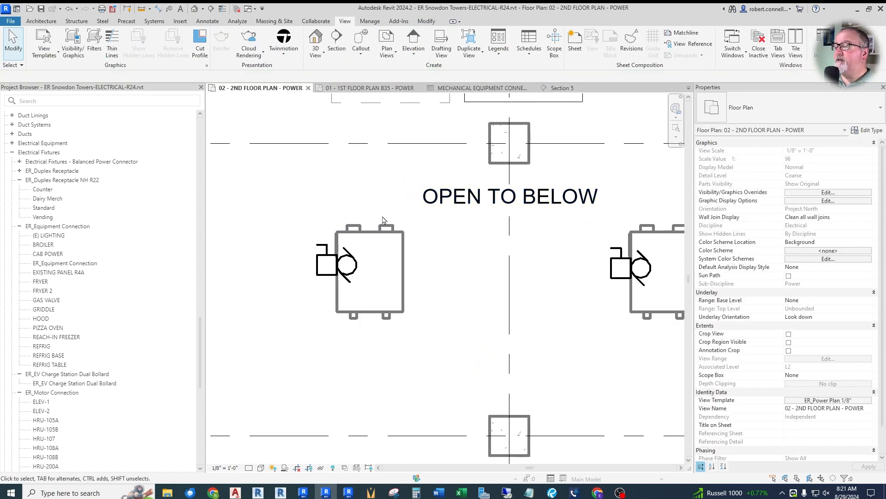
scroll(389, 242, "down", 2)
scroll(393, 270, "down", 2)
scroll(393, 270, "up", 2)
scroll(390, 319, "down", 2)
scroll(349, 302, "up", 3)
left_click(369, 280)
key("Escape")
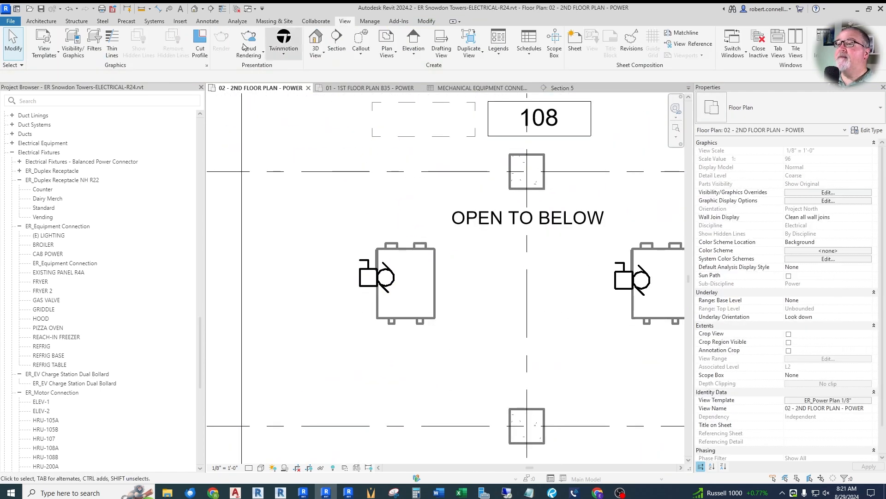
left_click(169, 10)
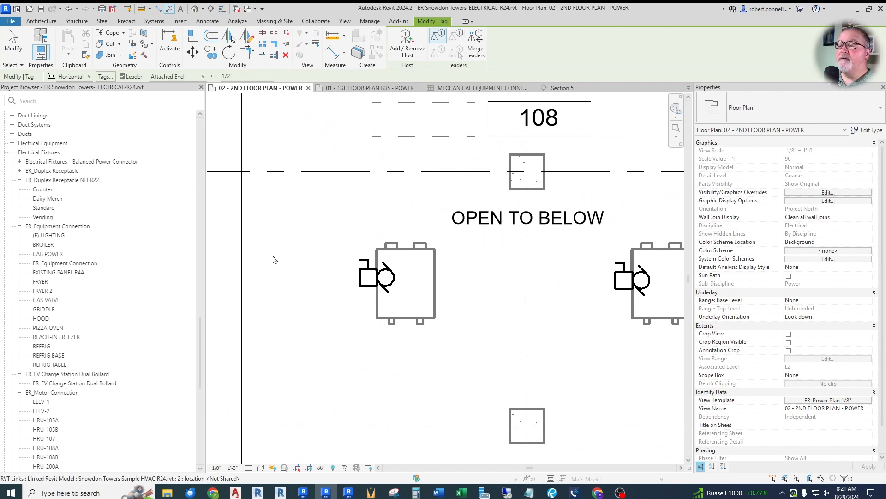
key("Escape")
Tag the HRU-108A motor connection by category without a leader and move the tag to the unit's upper left.
scroll(369, 277, "down", 3)
middle_click_drag(369, 277, 432, 292)
scroll(461, 301, "up", 5)
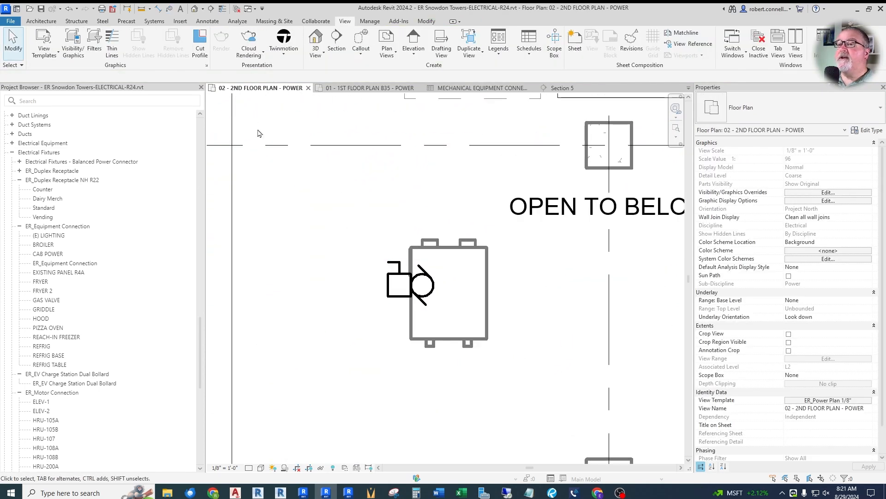
left_click(169, 10)
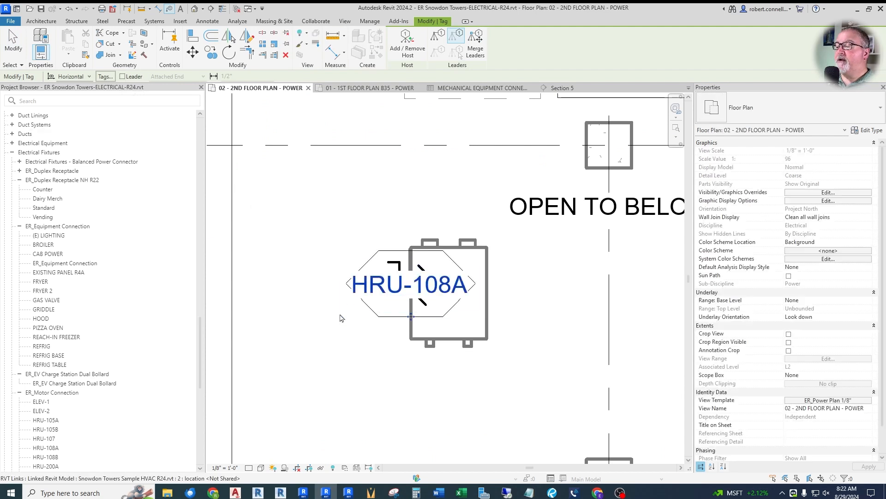
left_click_drag(411, 316, 294, 275)
left_click(291, 348)
key("Escape")
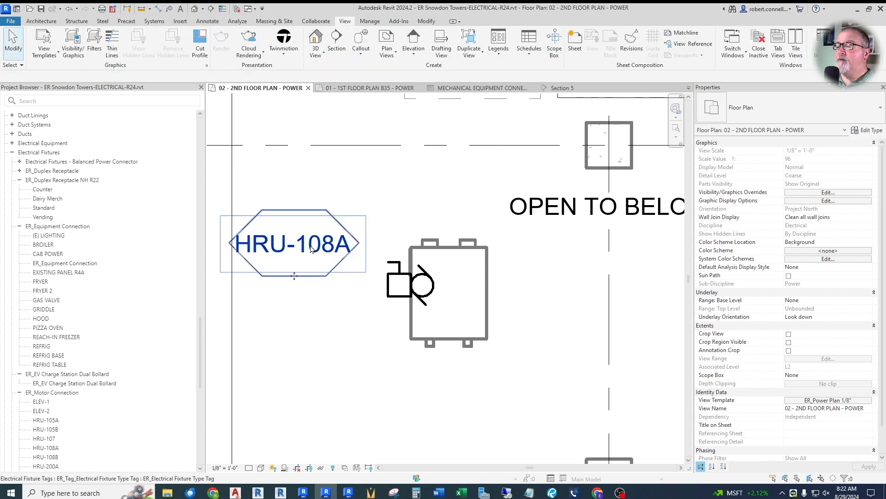
Turn on the HRU-108A tag's leader line, shift the tag slightly up and left, and align the leader elbow horizontally with it.
left_click(318, 252)
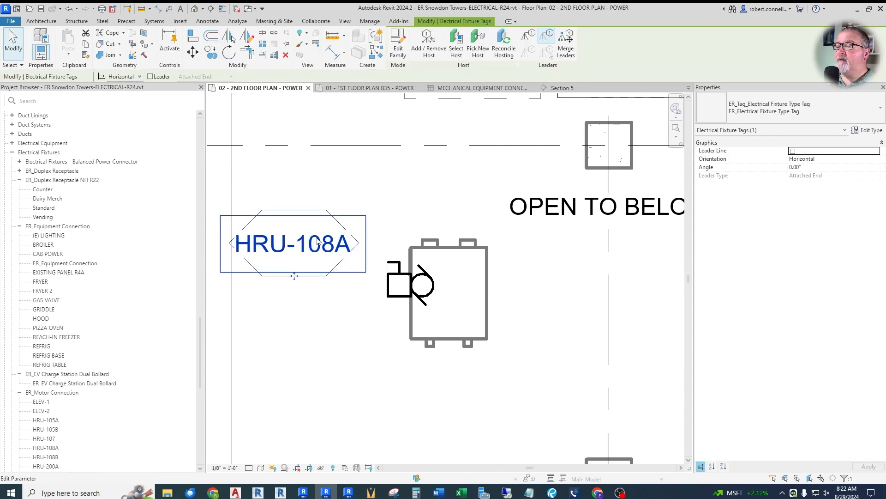
left_click(793, 152)
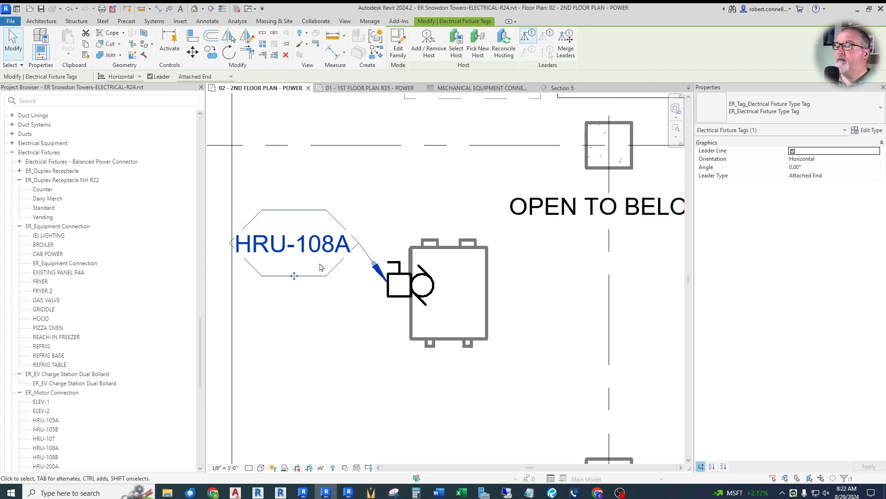
left_click_drag(290, 282, 280, 270)
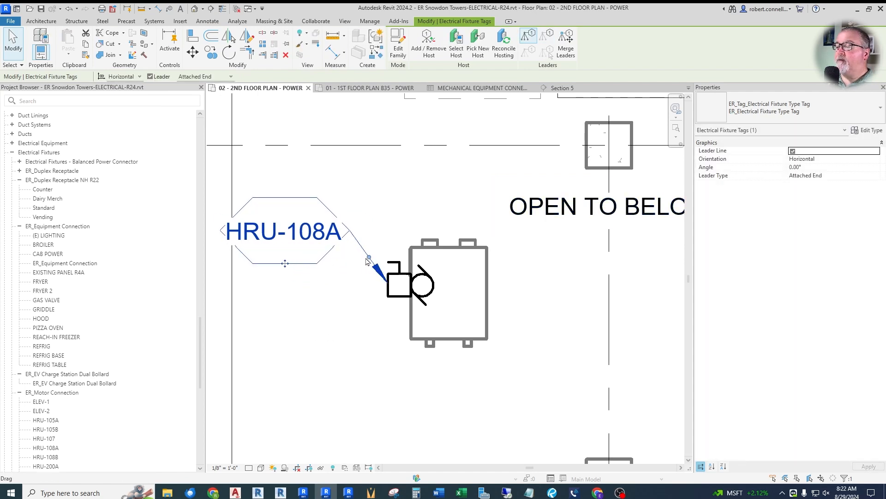
left_click_drag(360, 234, 361, 230)
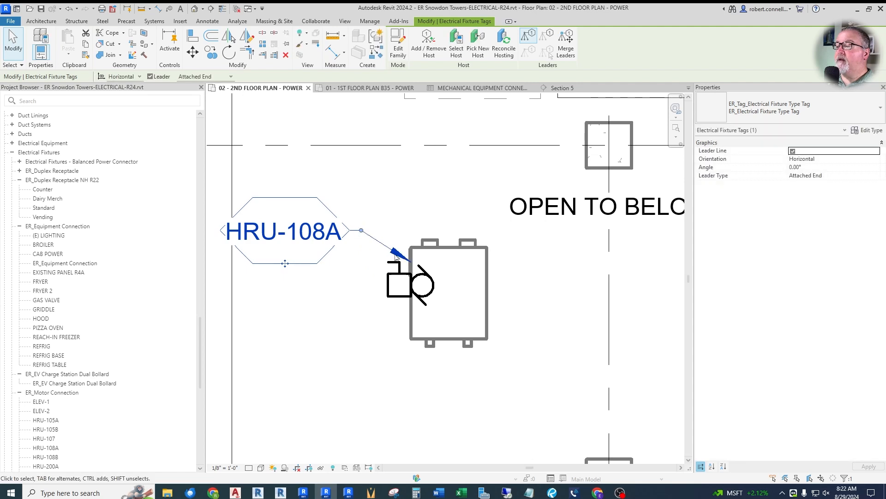
Set the HRU-108A tag's leader type to Free End.
left_click(860, 176)
left_click(877, 176)
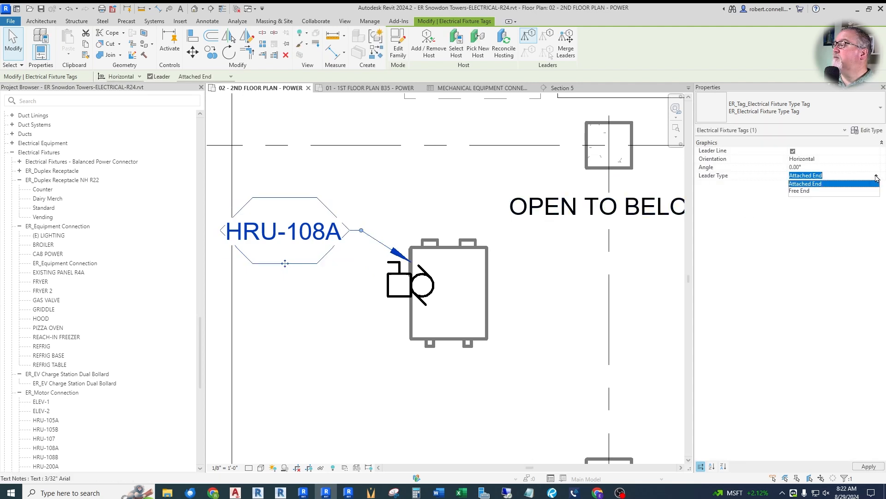
left_click(818, 191)
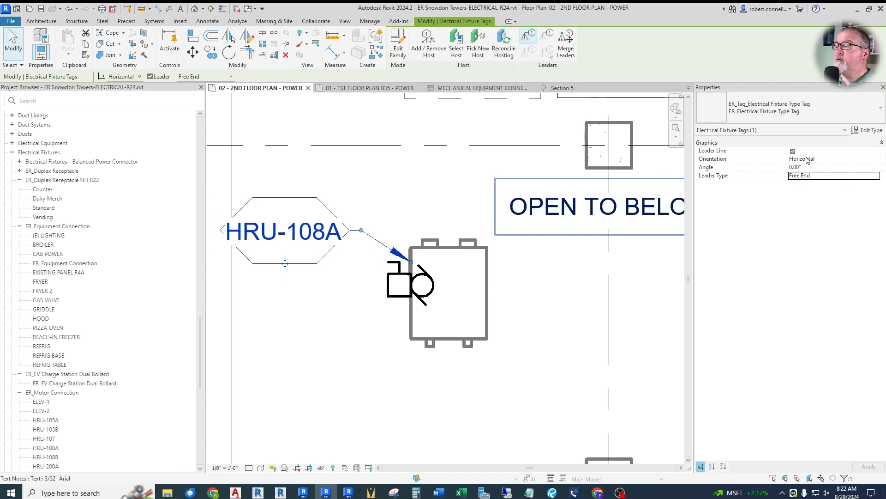
Move the free end of the HRU-108A tag's leader onto the upper corner of the motor connection's disconnect box.
left_click_drag(411, 262, 387, 271)
left_click(360, 211)
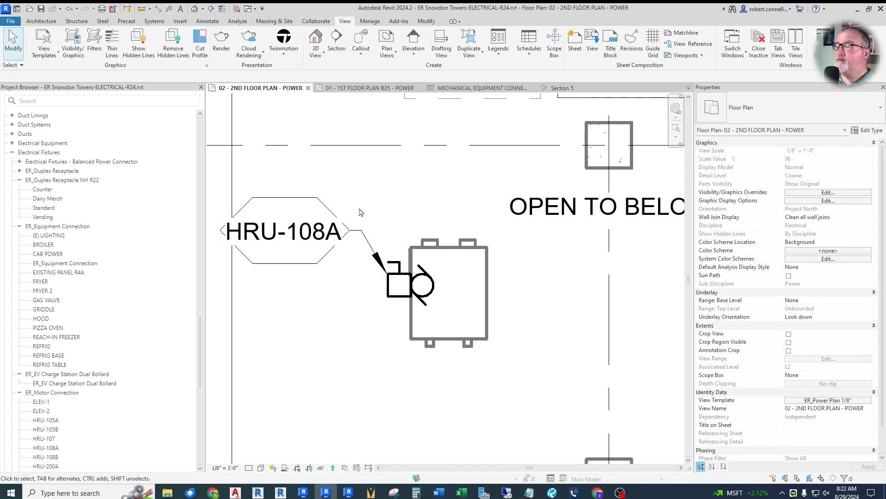
scroll(333, 236, "down", 3)
scroll(386, 229, "up", 2)
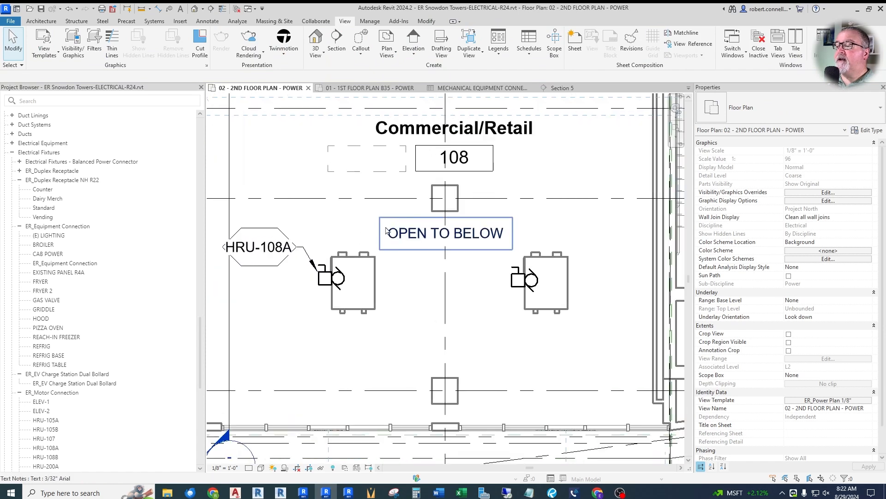
Tag the HRU-108B motor connection with the same electrical fixture tag and move the tag to the unit's lower left.
left_click(276, 247)
right_click(276, 246)
left_click(305, 318)
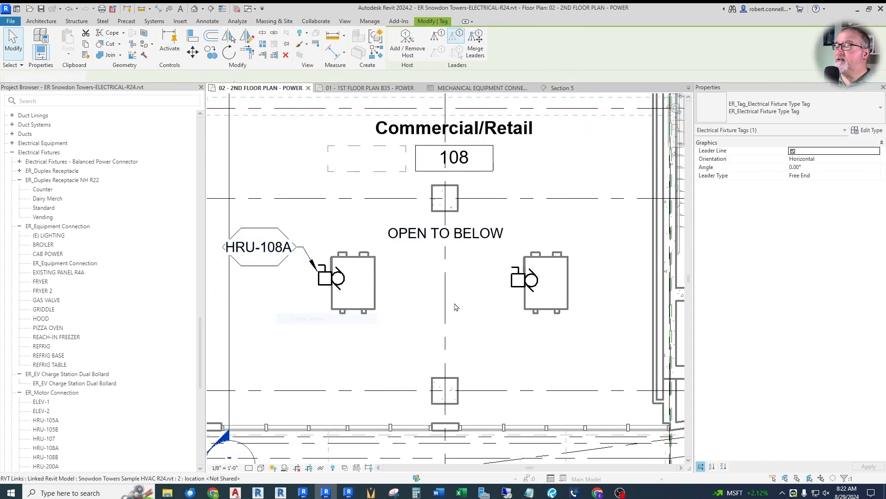
left_click(526, 300)
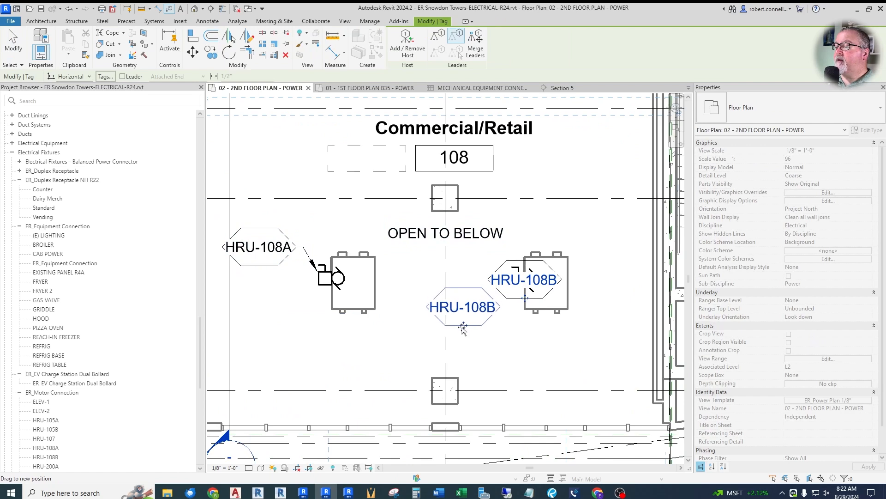
left_click_drag(471, 333, 471, 333)
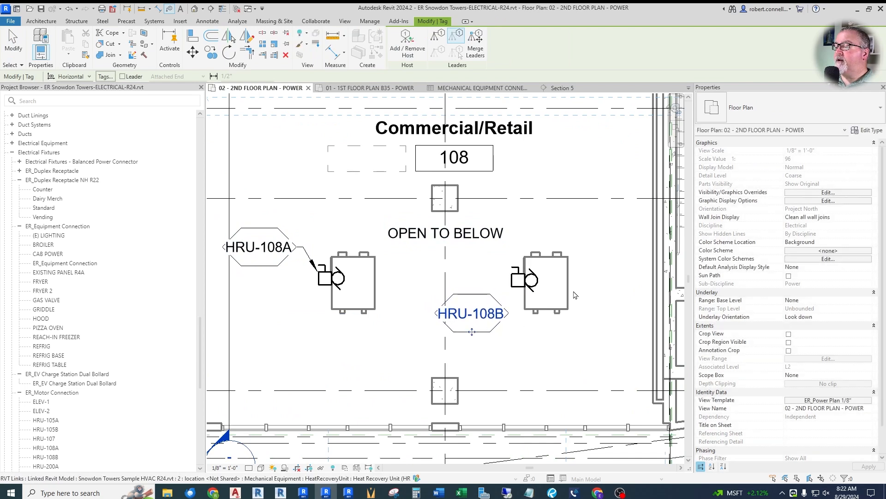
key("Escape")
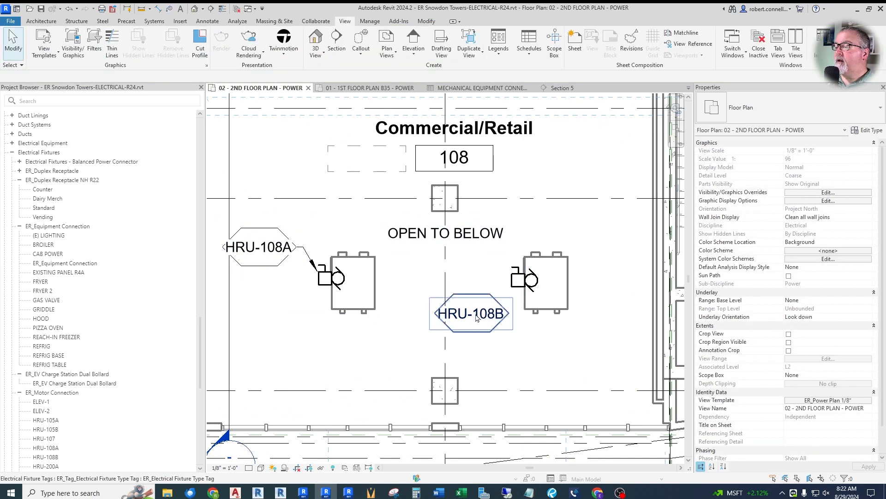
Turn on the HRU-108B tag's leader line and set its leader type to Free End.
left_click(471, 329)
left_click(793, 151)
left_click(827, 176)
left_click(607, 283)
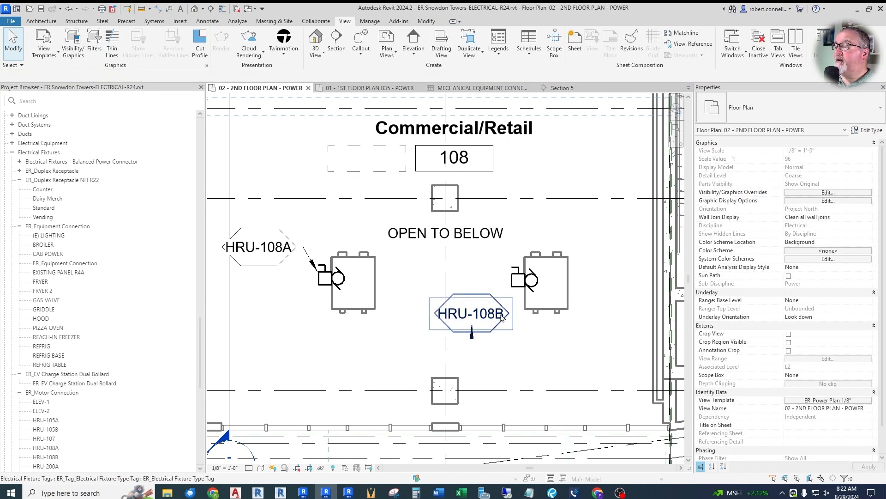
Place the HRU-108B tag's leader arrowhead at the motor connection and align the leader elbow horizontally with the tag.
left_click(478, 335)
left_click_drag(472, 332, 508, 257)
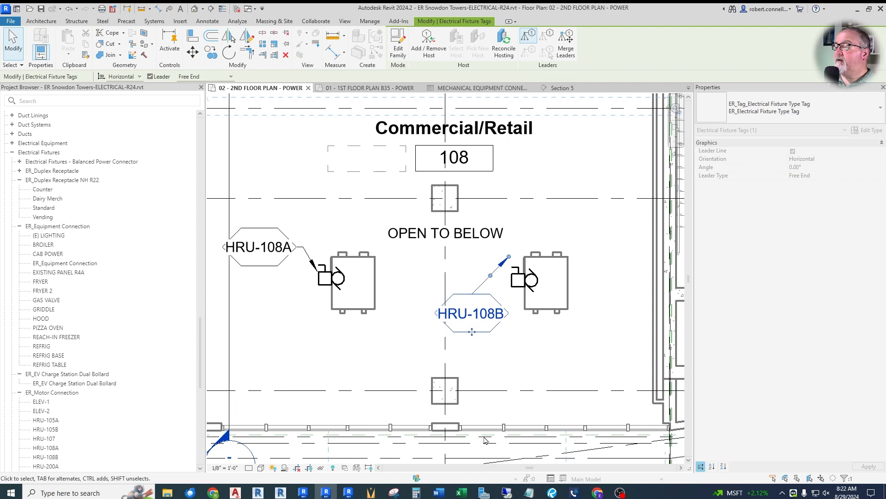
scroll(520, 297, "up", 3)
left_click_drag(501, 225, 527, 283)
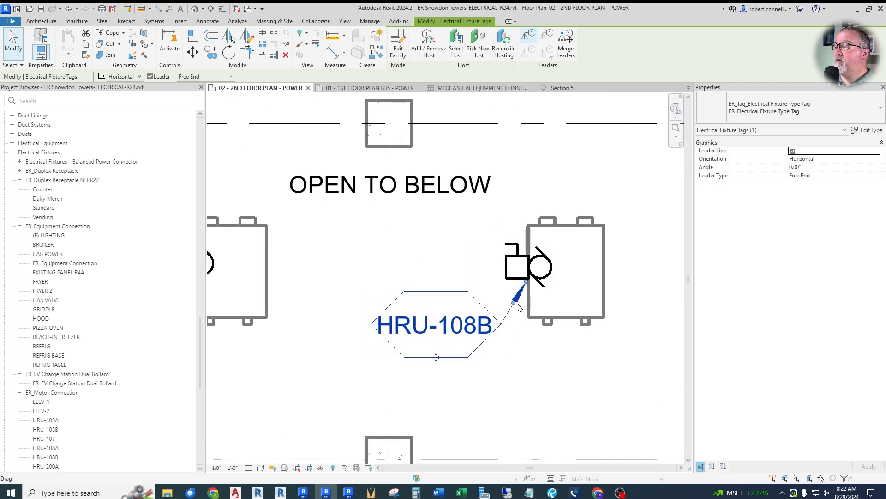
left_click(460, 258)
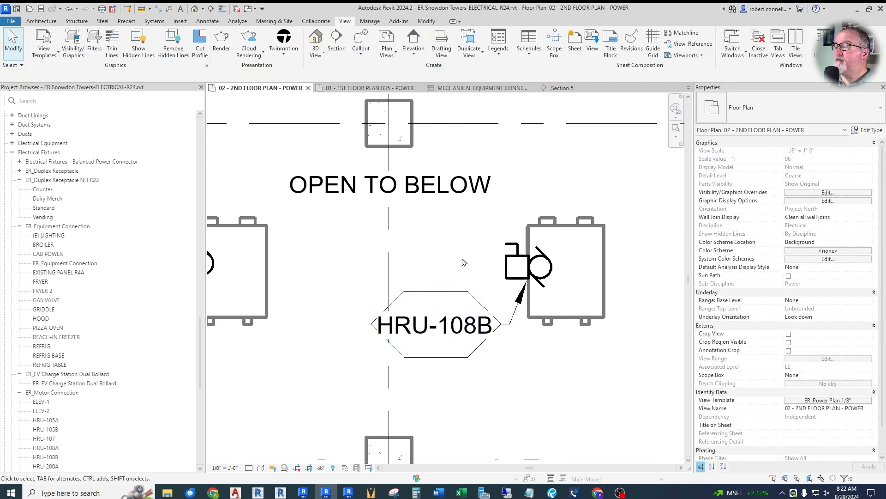
Look over Commercial/Retail 108 and check the 01 - 1ST FLOOR PLAN B35 - POWER view for the panel serving that space.
scroll(461, 257, "down", 3)
scroll(442, 340, "down", 4)
scroll(461, 283, "up", 2)
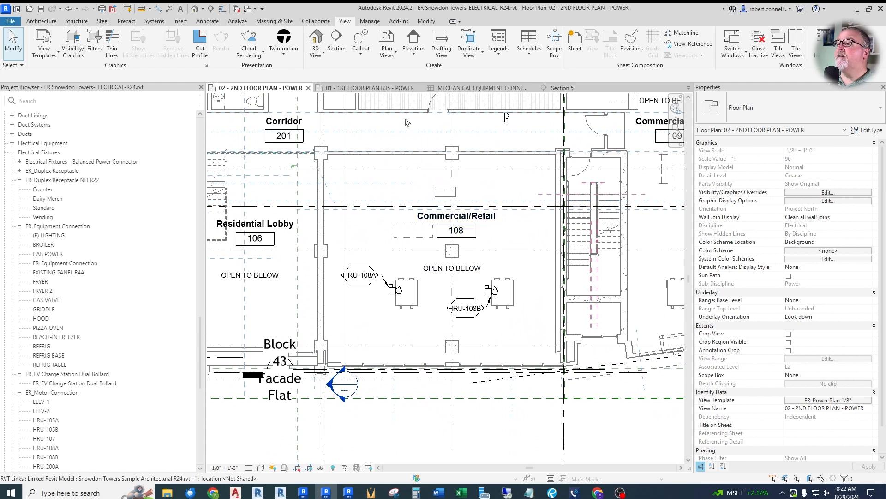
left_click(374, 88)
scroll(266, 256, "down", 5)
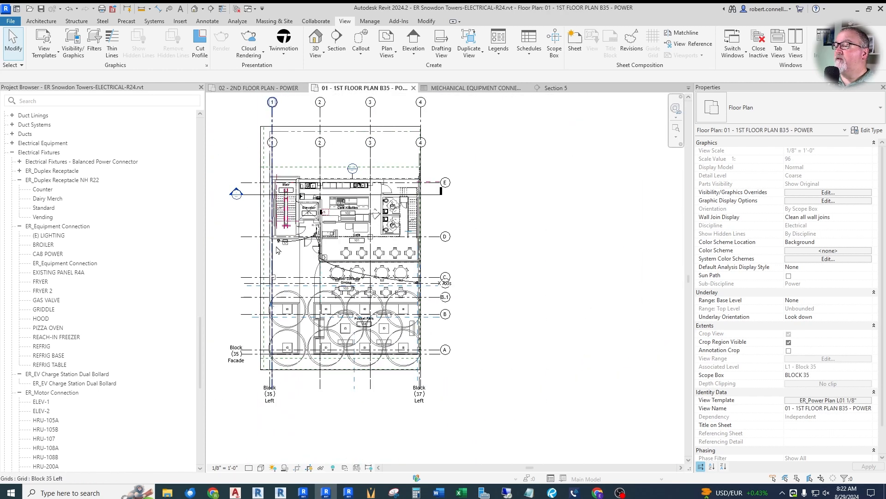
scroll(369, 337, "up", 2)
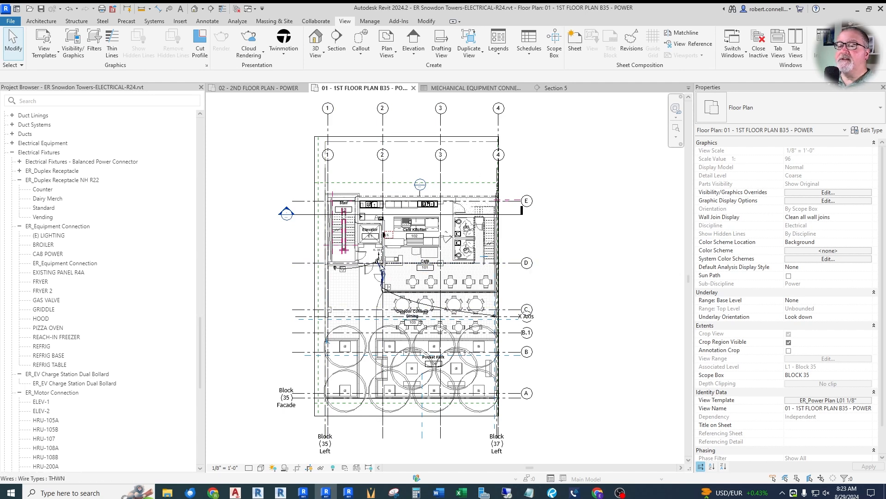
Open the 01.1 - 1ST FLOOR PLAN B37 - POWER view and examine Commercial/Retail 108 for its serving panelboard.
left_click_drag(201, 364, 216, 194)
scroll(92, 193, "down", 6)
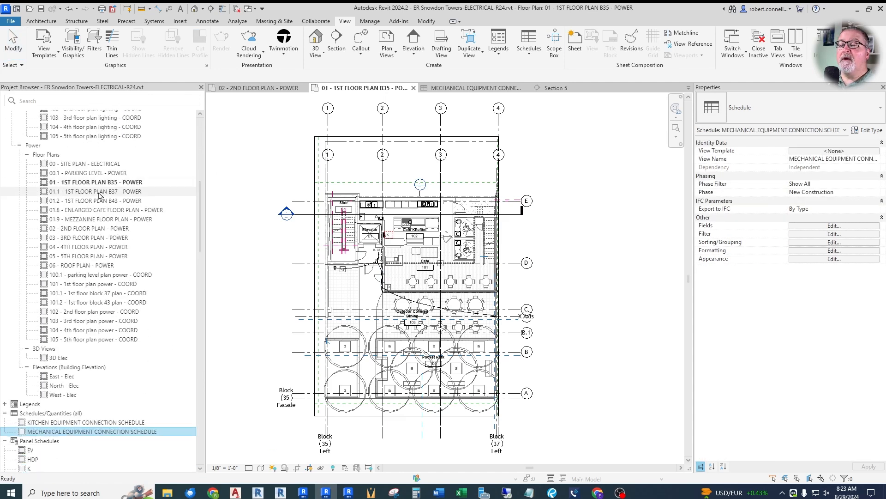
left_click(77, 192)
double_click(96, 192)
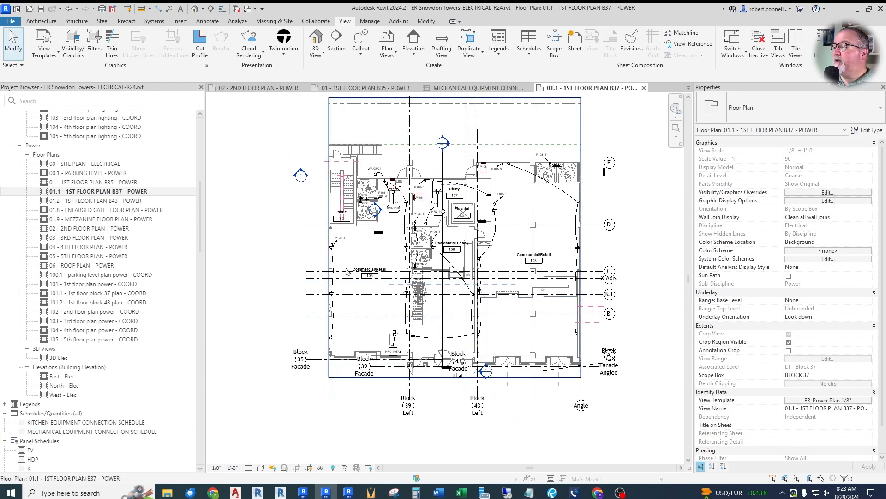
scroll(567, 280, "up", 4)
scroll(486, 221, "down", 3)
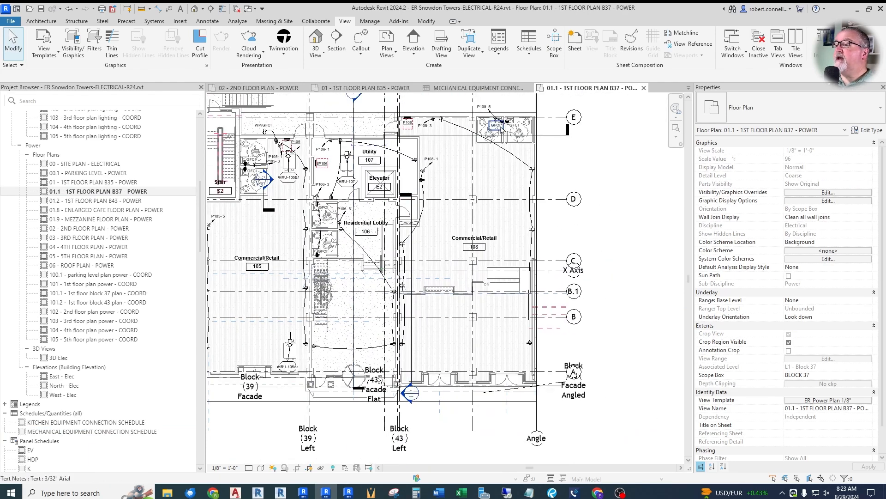
scroll(487, 220, "up", 2)
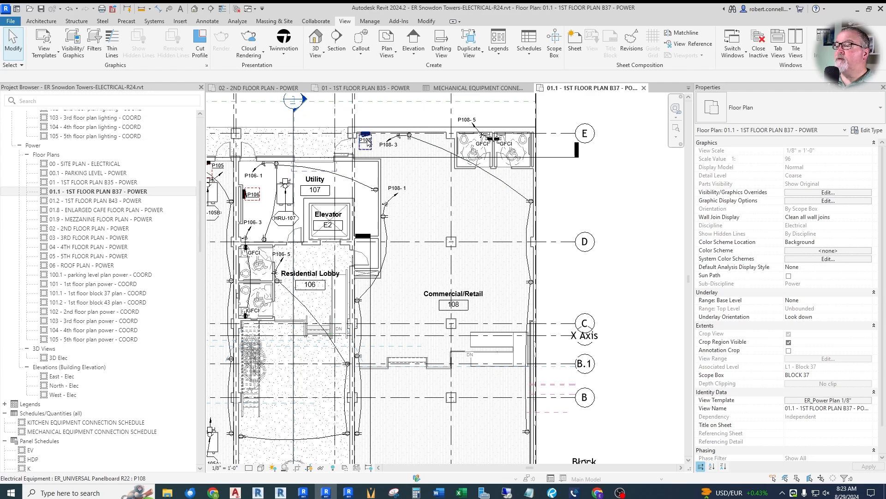
scroll(430, 254, "down", 2)
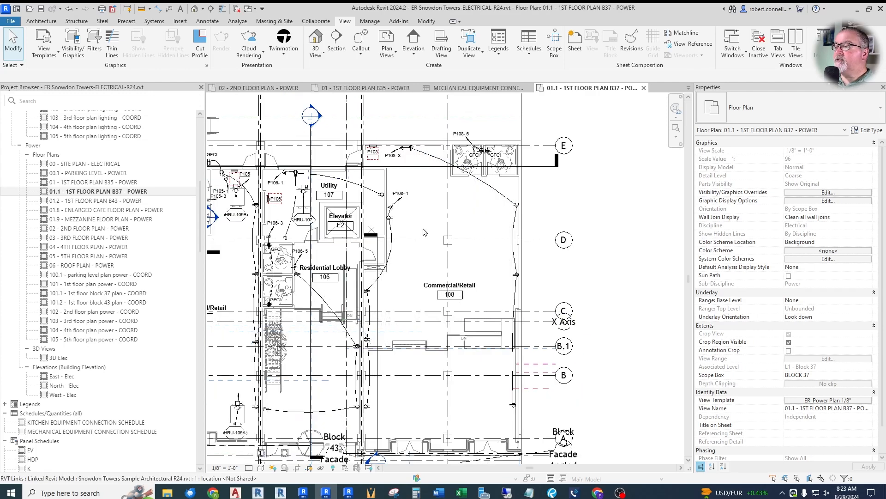
scroll(429, 263, "up", 2)
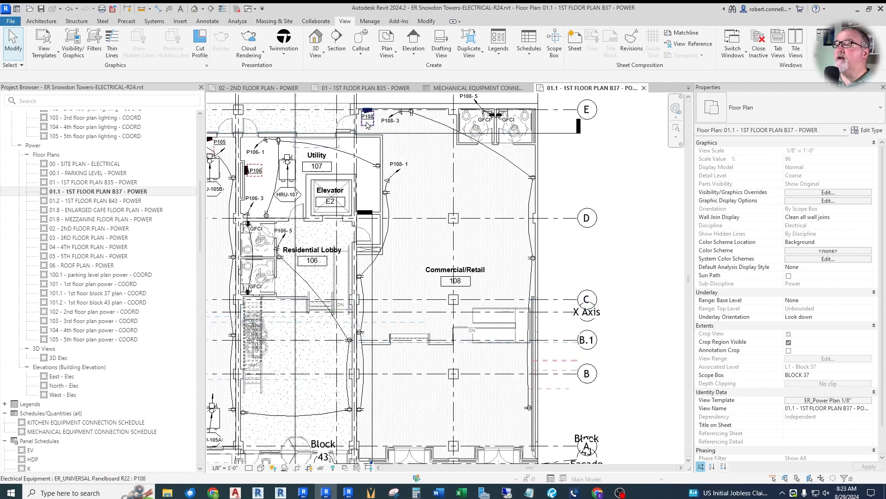
Return to the 02 - 2ND FLOOR PLAN - POWER view and create a power circuit for the HRU-108A motor connection on panel P108.
left_click(688, 88)
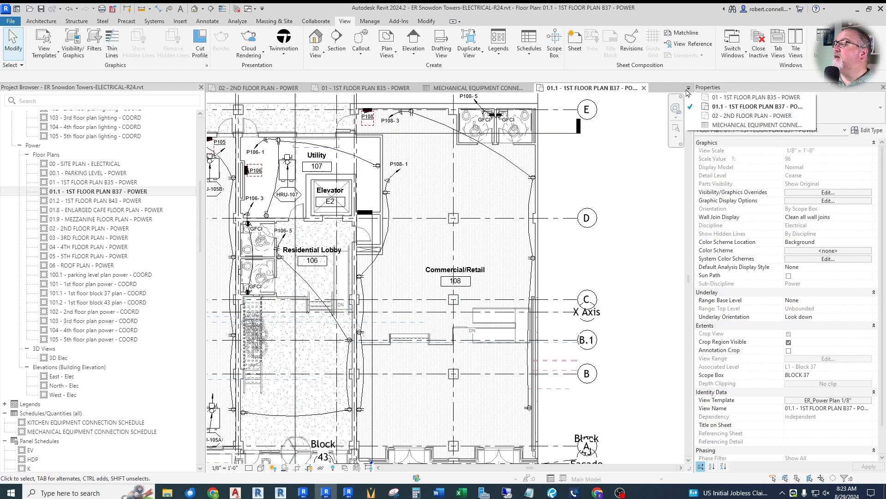
left_click(732, 116)
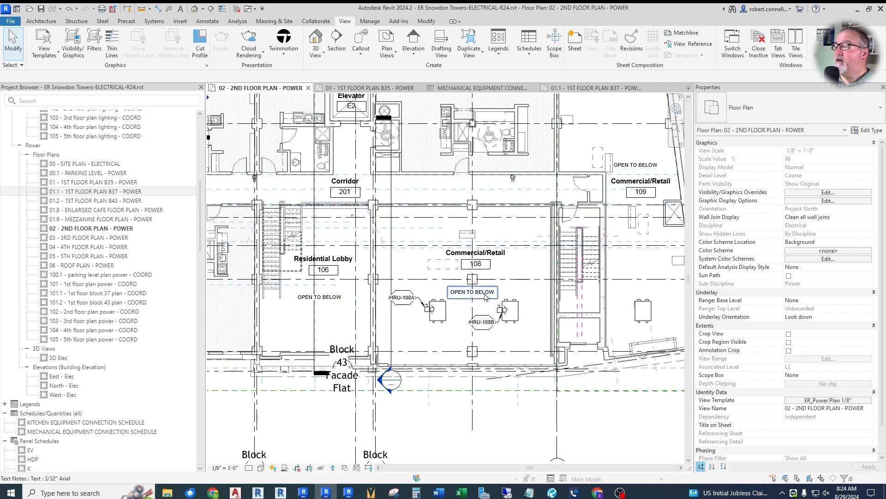
scroll(478, 325, "up", 2)
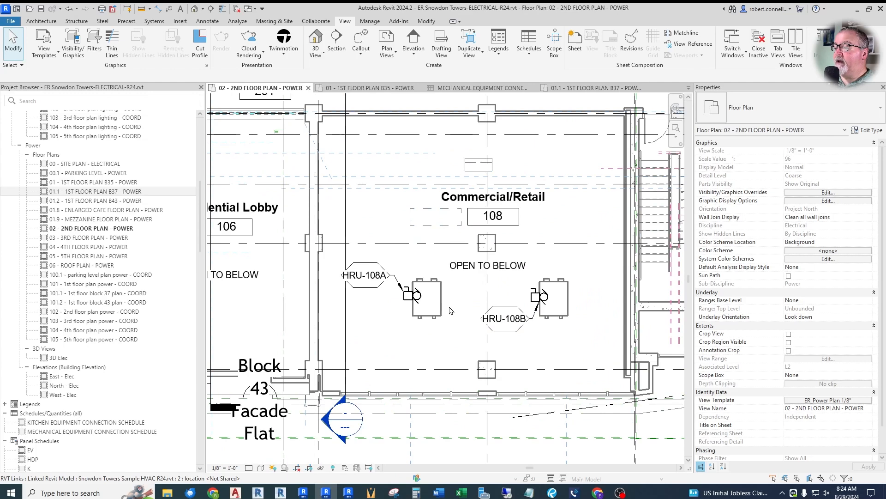
scroll(452, 309, "up", 3)
left_click(397, 290)
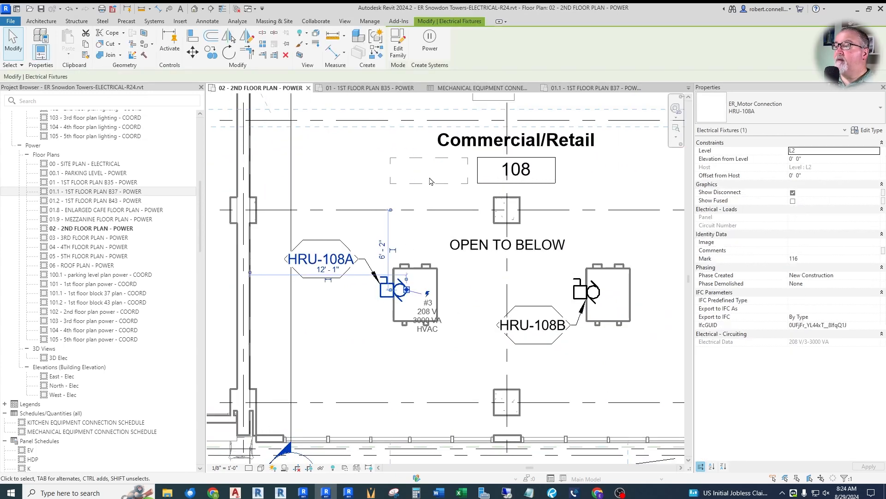
left_click(429, 43)
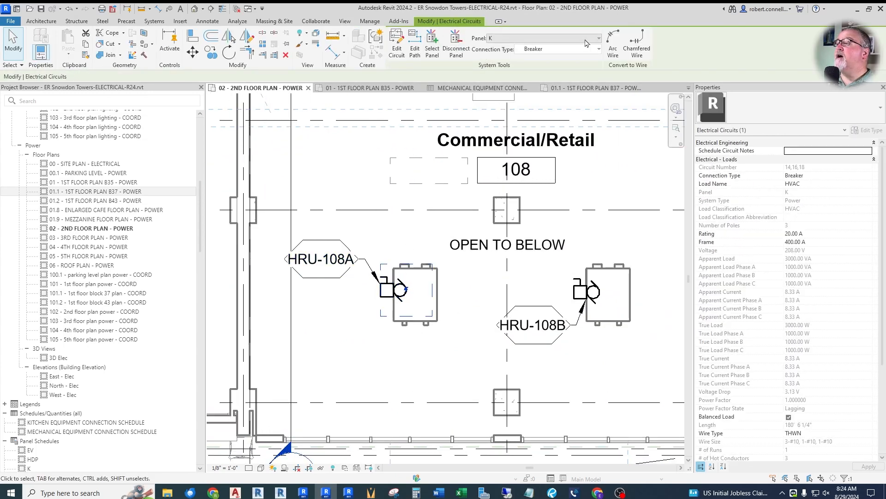
left_click(598, 41)
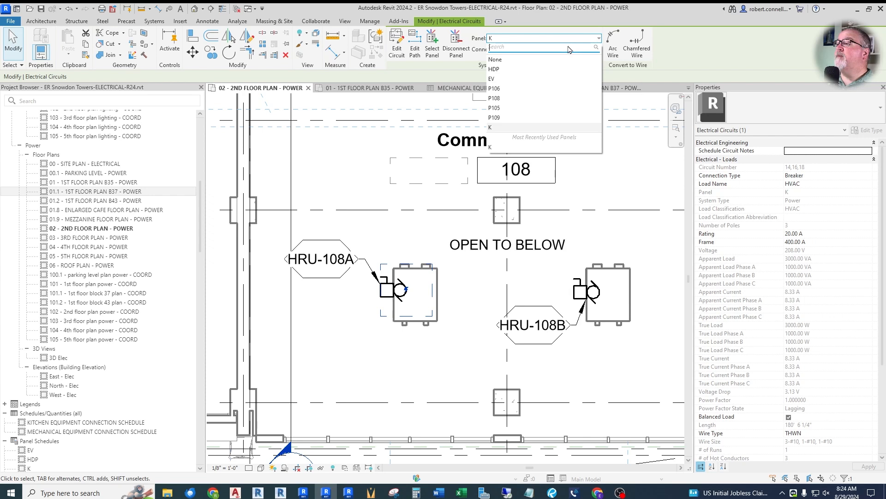
left_click(503, 100)
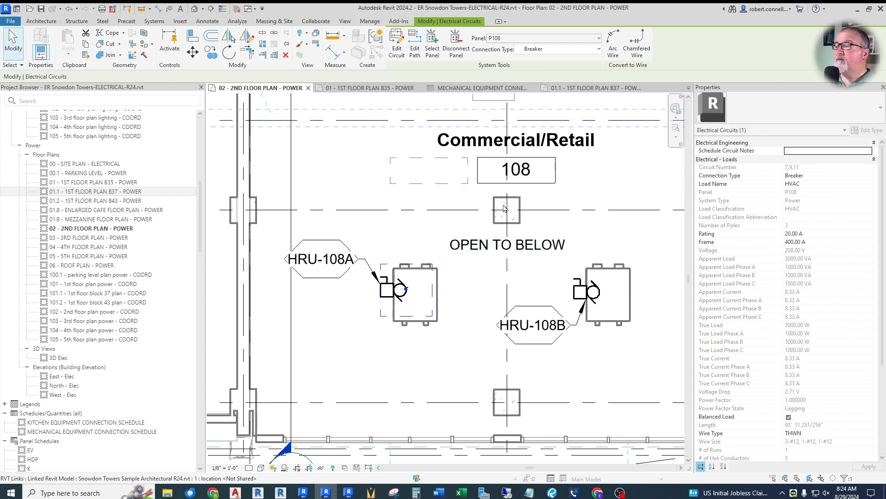
Convert the HRU-108A circuit to an arc home-run wire and shift the wire's start onto the disconnect box corner.
left_click(613, 42)
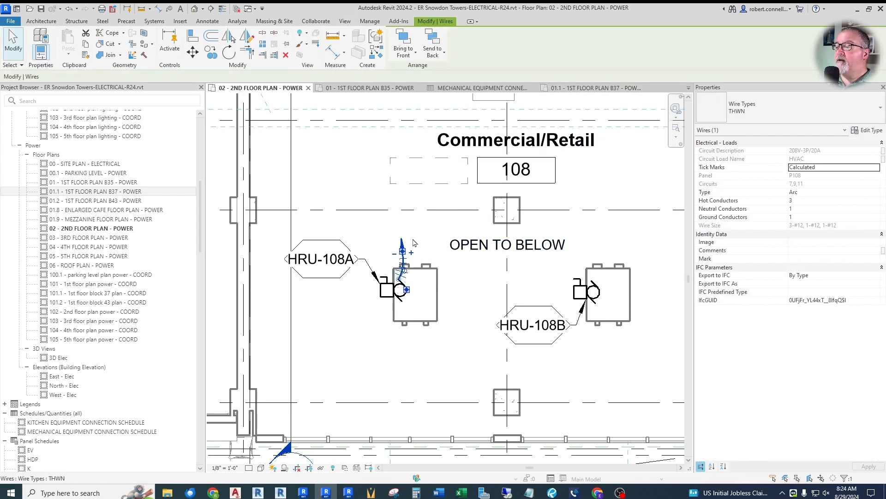
scroll(405, 284, "up", 3)
left_click_drag(392, 276, 377, 281)
Tag the HRU-108A home-run wire with its panel and circuit numbers and move the tag above the arrowhead.
left_click(169, 9)
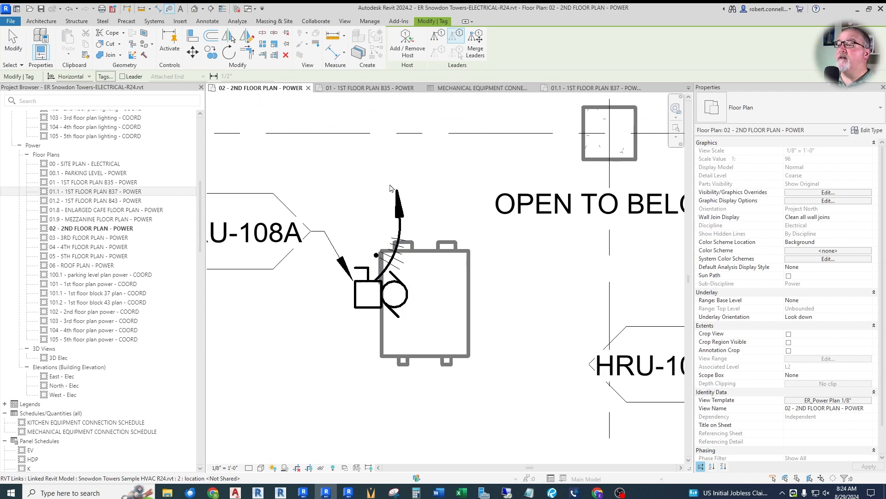
left_click(391, 237)
left_click_drag(396, 240, 397, 178)
scroll(370, 180, "down", 2)
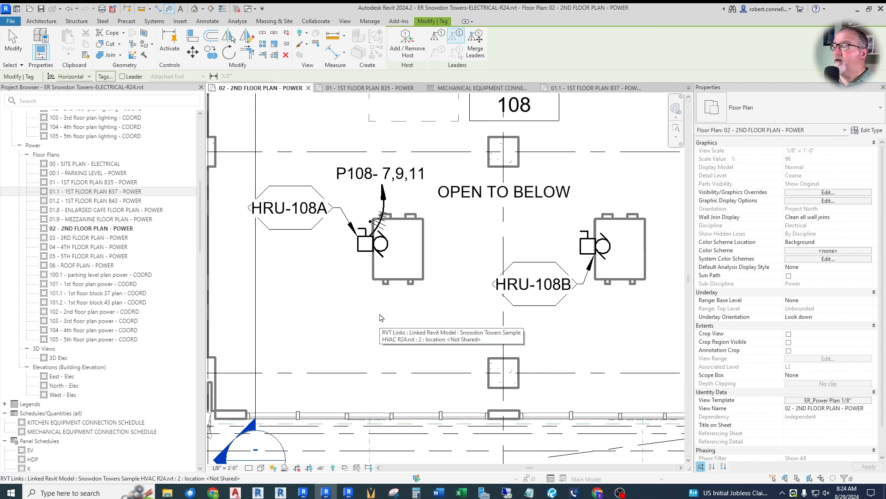
key("Escape")
Circuit the HRU-108B motor connection to panel P108 and add an arc home-run wire running from its disconnect box to above the unit.
left_click(600, 245)
left_click(426, 46)
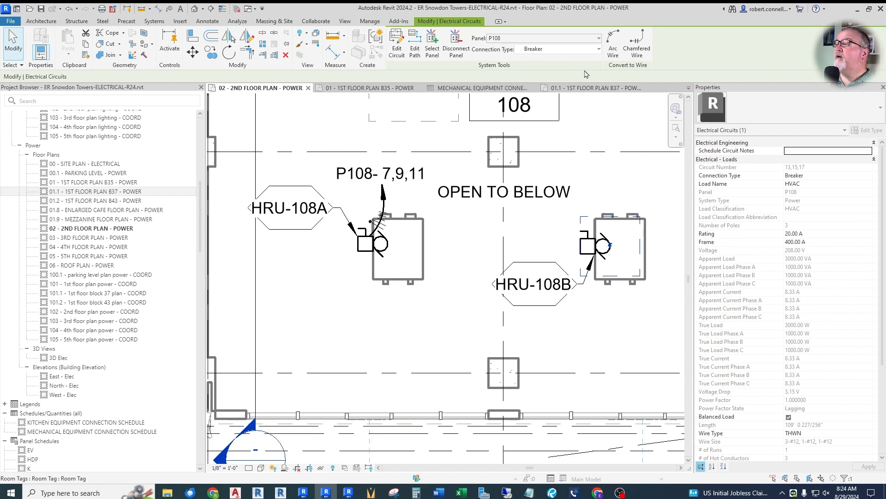
left_click(613, 42)
scroll(625, 195, "up", 3)
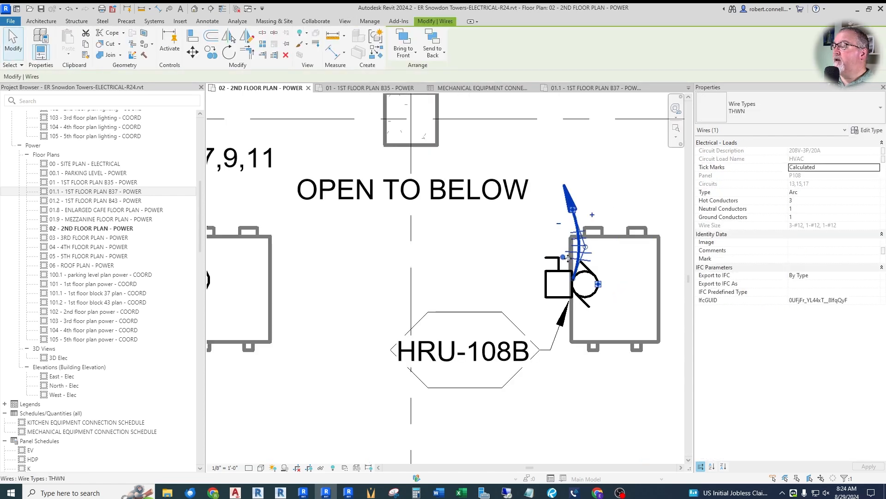
left_click_drag(573, 279, 567, 271)
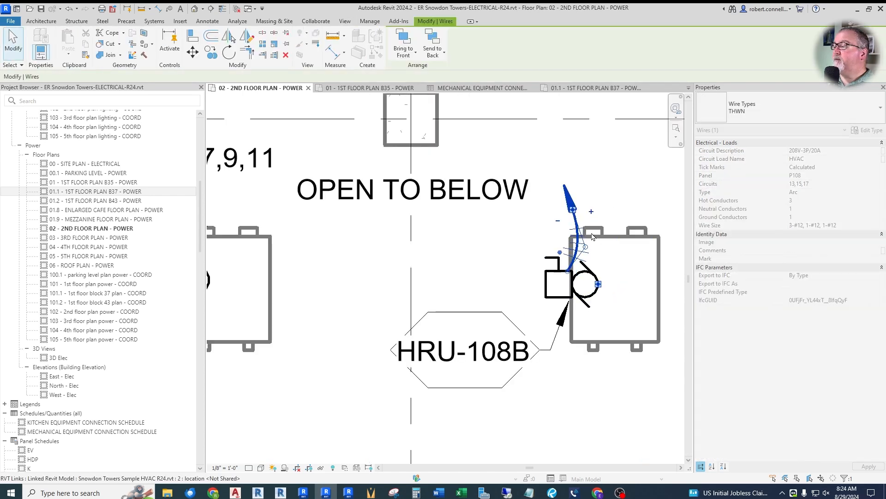
left_click_drag(573, 210, 584, 190)
key("Escape")
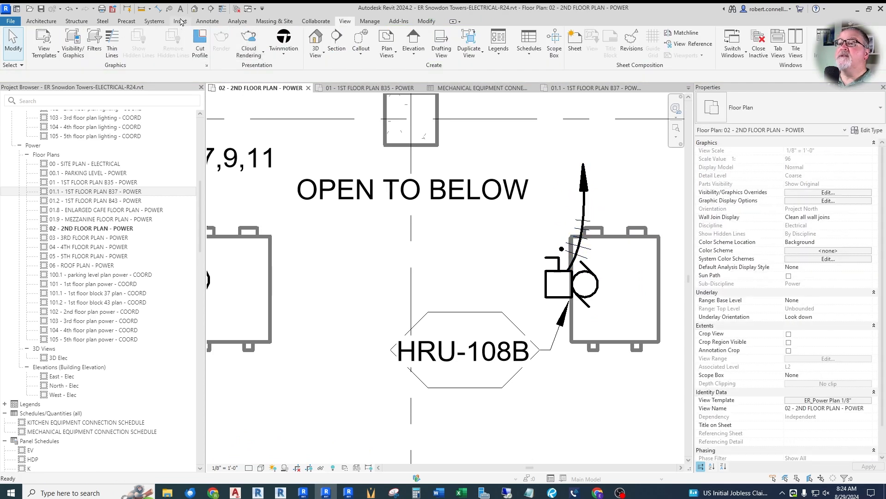
Tag the HRU-108B home-run wire with its panel and circuit numbers, placing the tag above the arrowhead.
left_click(169, 8)
left_click(583, 203)
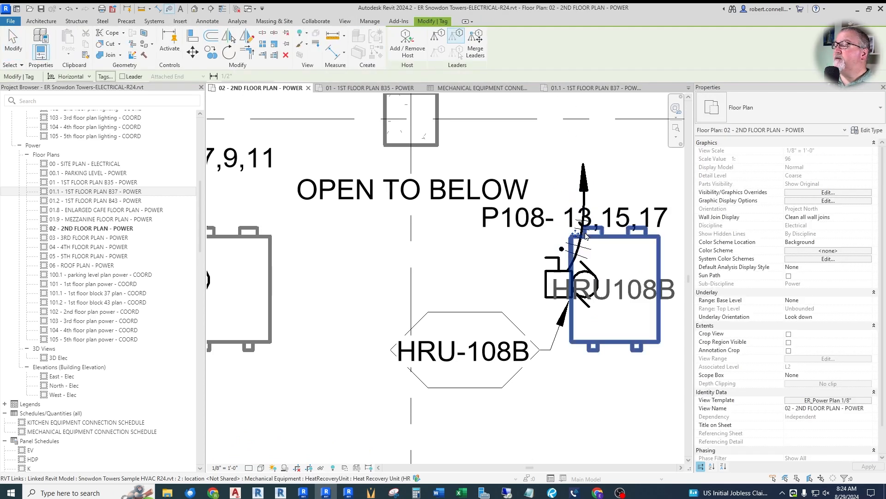
scroll(377, 218, "down", 3)
scroll(377, 219, "down", 3)
scroll(464, 268, "up", 3)
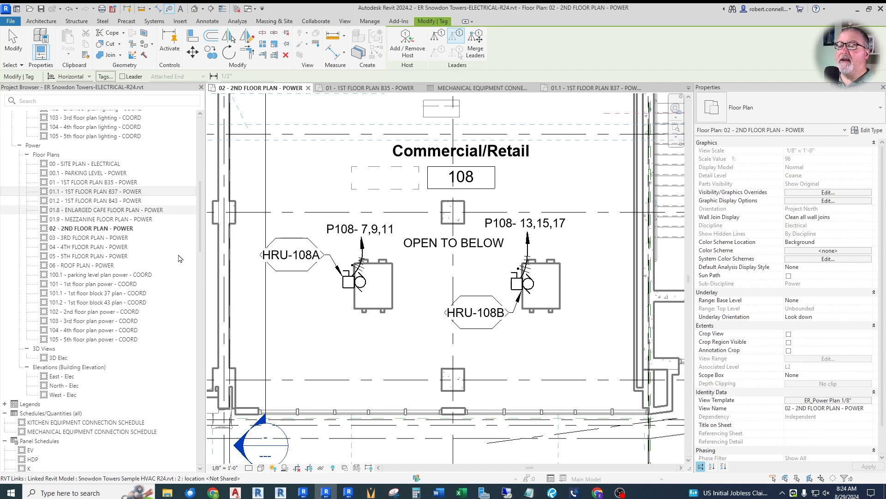
Open the P108 panel schedule and move the HVAC circuit on 7,9,11 across to slots 2,4,6.
scroll(76, 262, "down", 10)
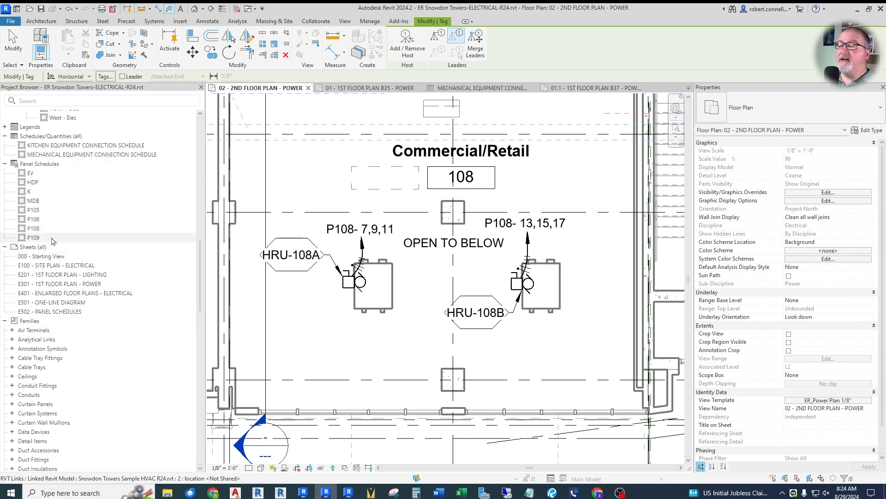
double_click(33, 229)
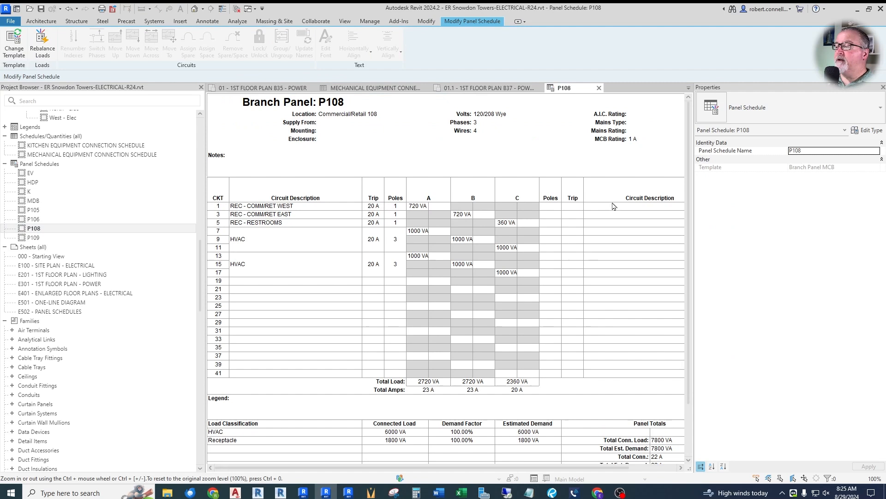
mouse_move(487, 468)
left_mouse_down()
mouse_move(545, 468)
mouse_move(475, 469)
left_mouse_up()
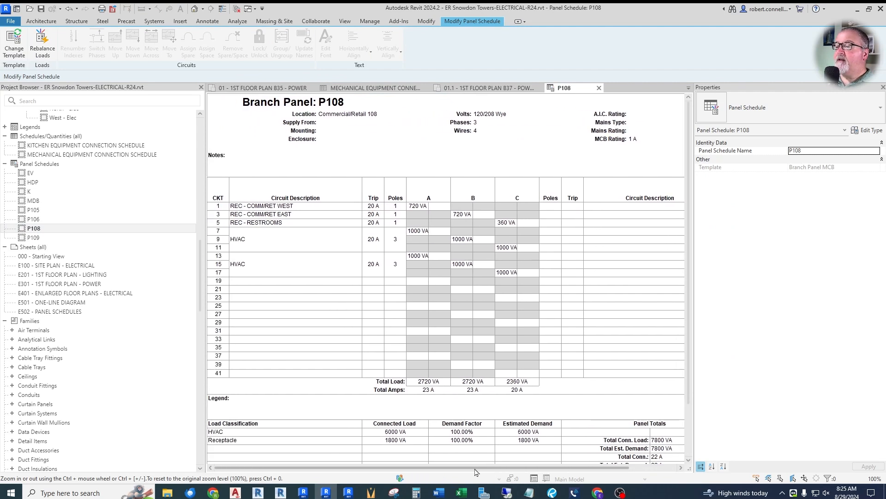
left_click(317, 239)
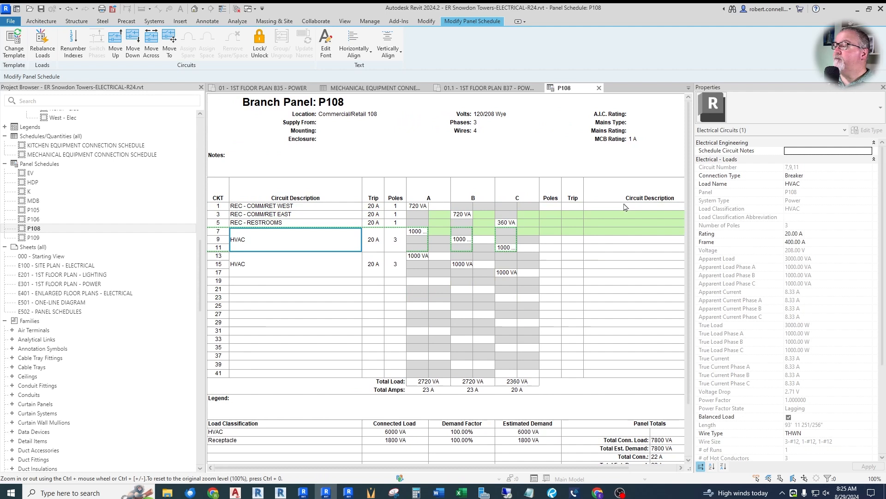
left_click(620, 215)
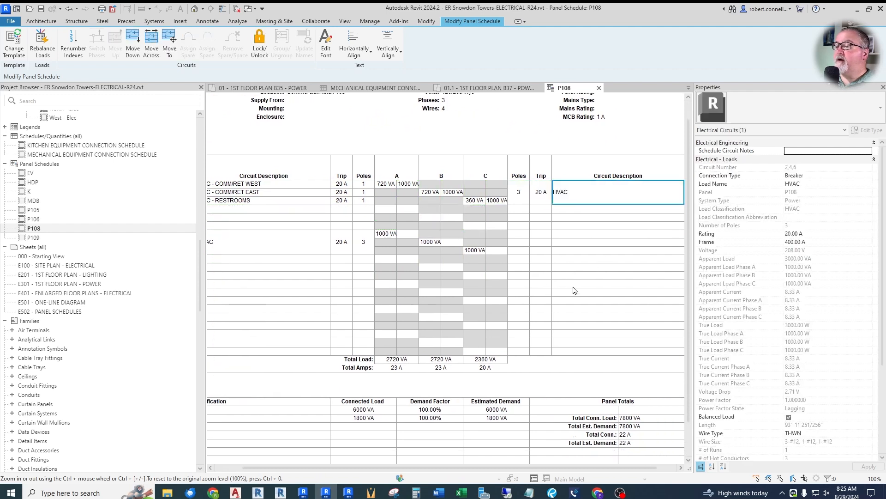
Move the remaining HVAC circuit on 13,15,17 to slots 8,10,12 in the P108 panel schedule.
left_click(297, 247)
left_click(169, 46)
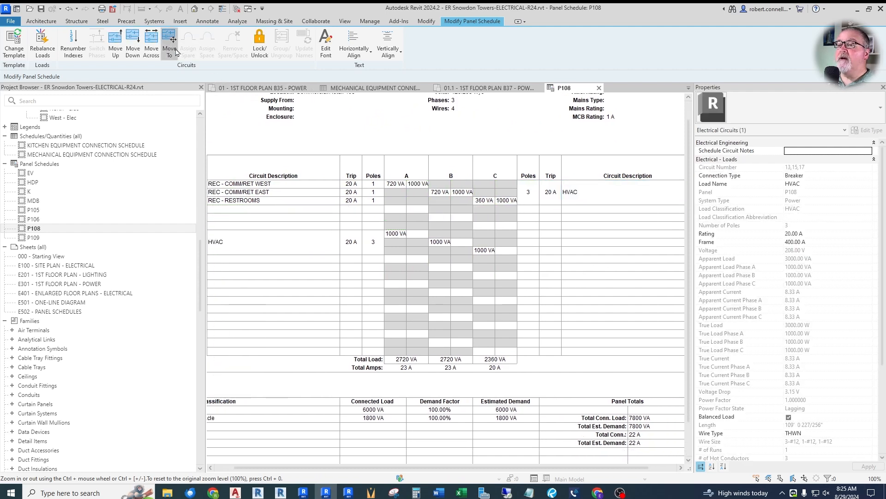
left_click(586, 215)
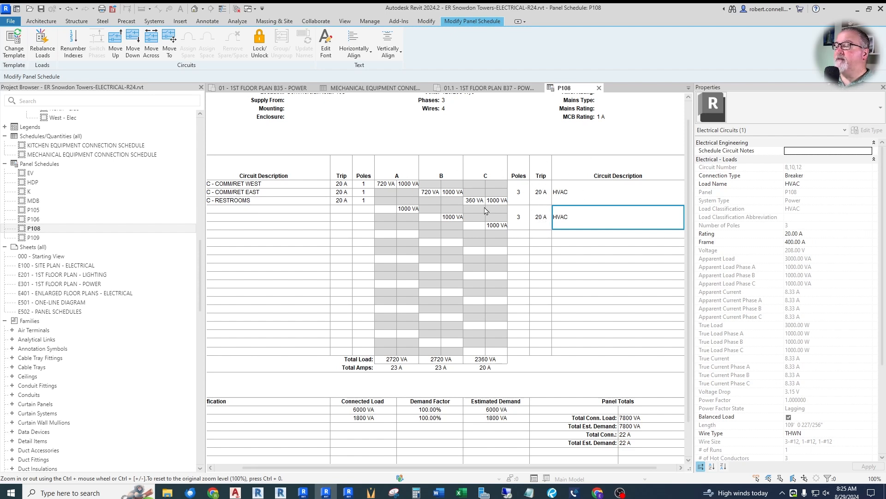
left_click(545, 190)
left_click(547, 188)
key("Escape")
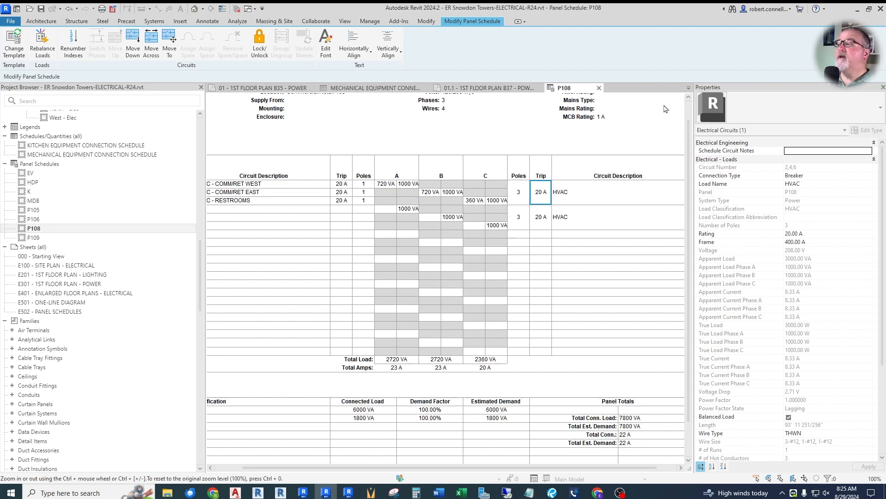
Return to the second-floor power plan and set the load name of circuit 2,4,6 to HRU-108A.
left_click(689, 89)
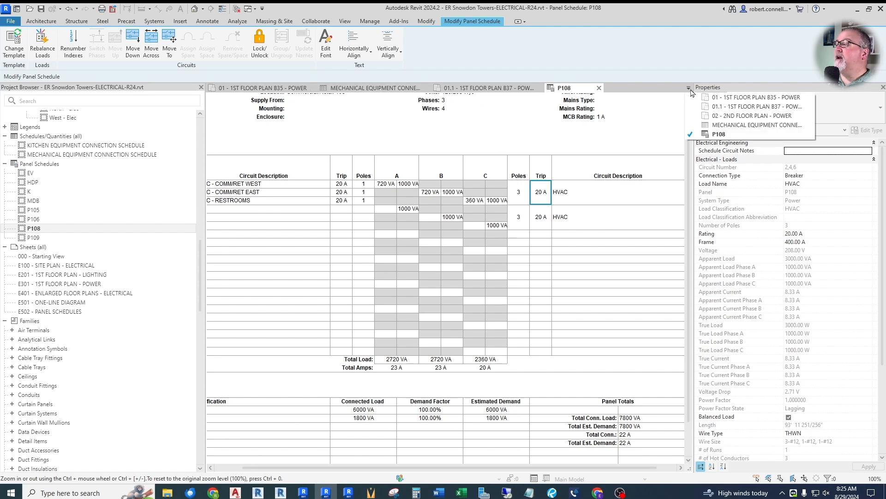
left_click(732, 118)
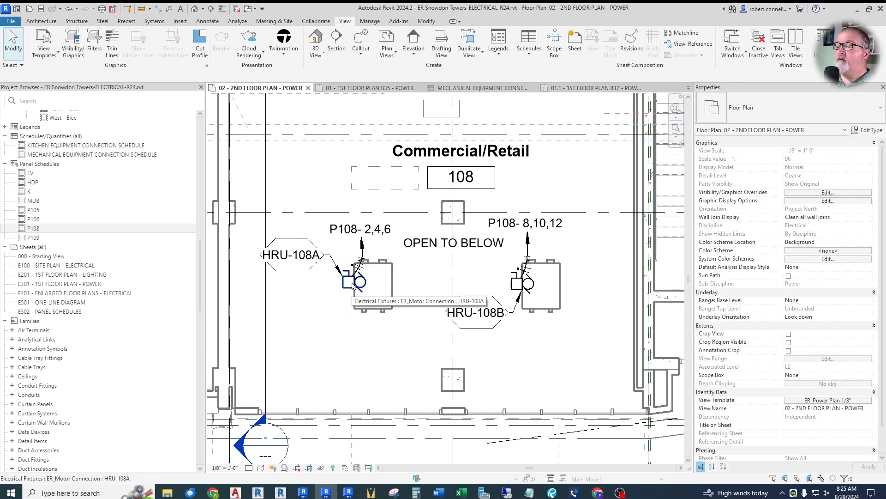
key("Tab")
key("Tab")
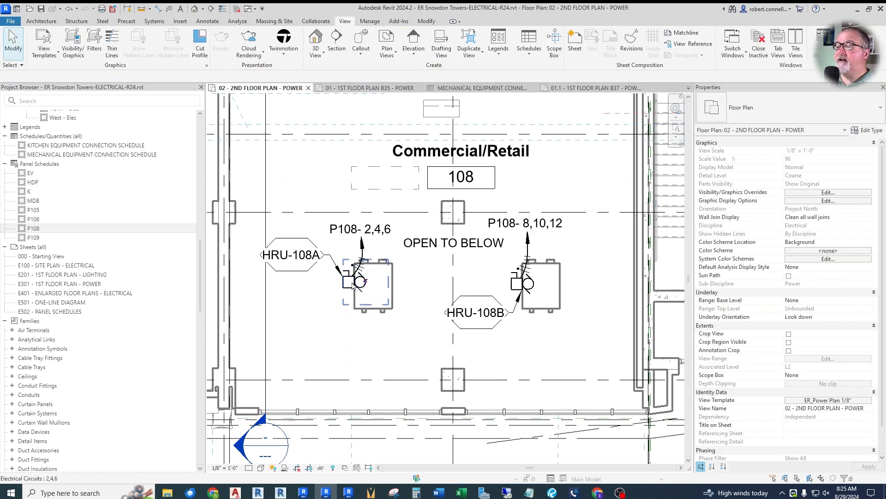
left_click(353, 286)
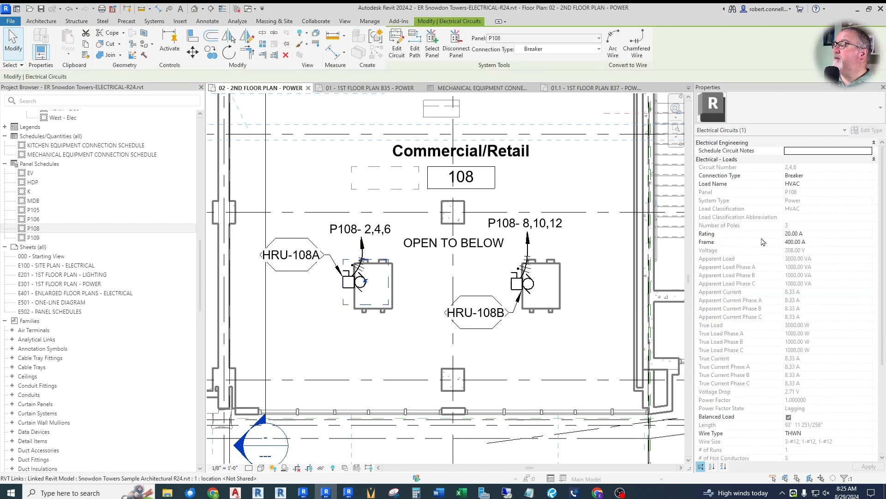
left_click(816, 234)
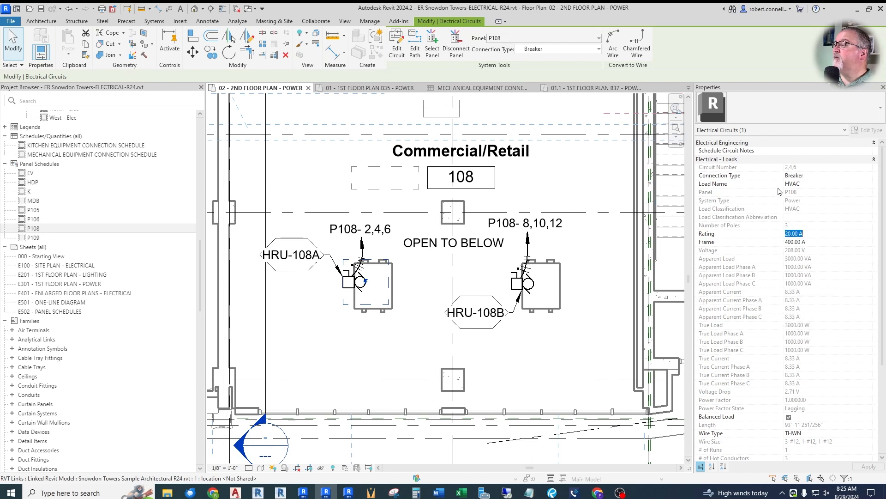
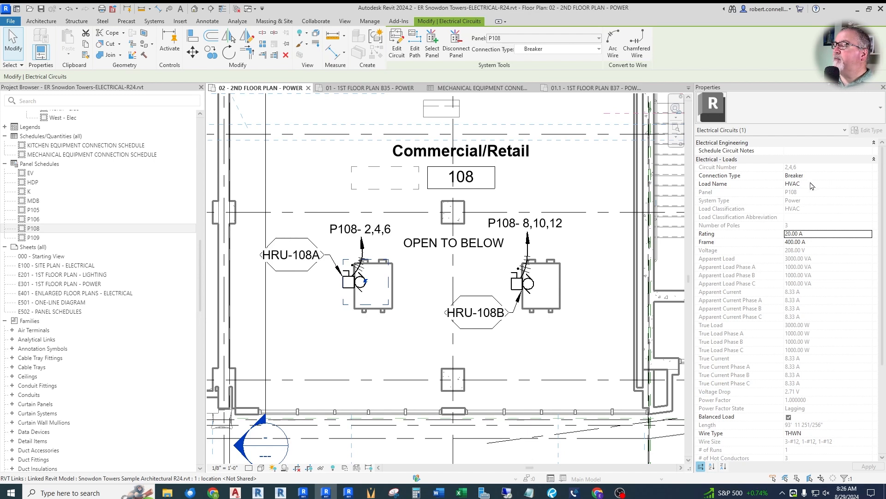
left_click(813, 185)
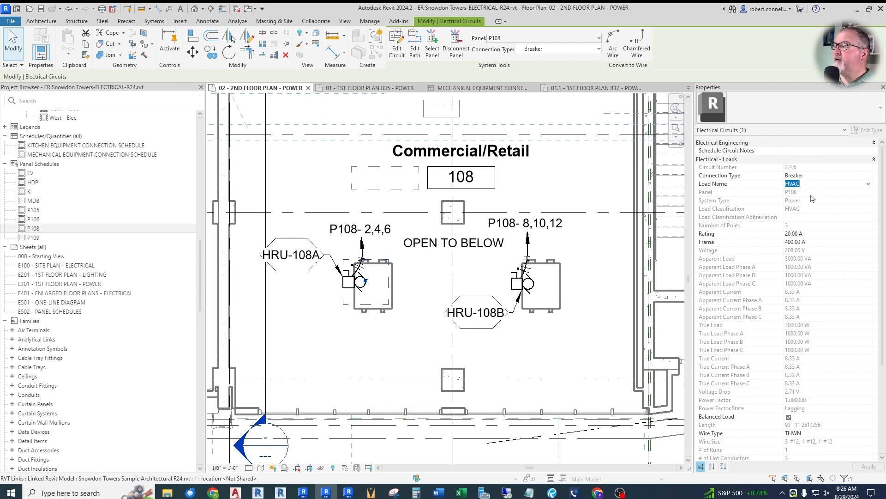
type("HRU-108A")
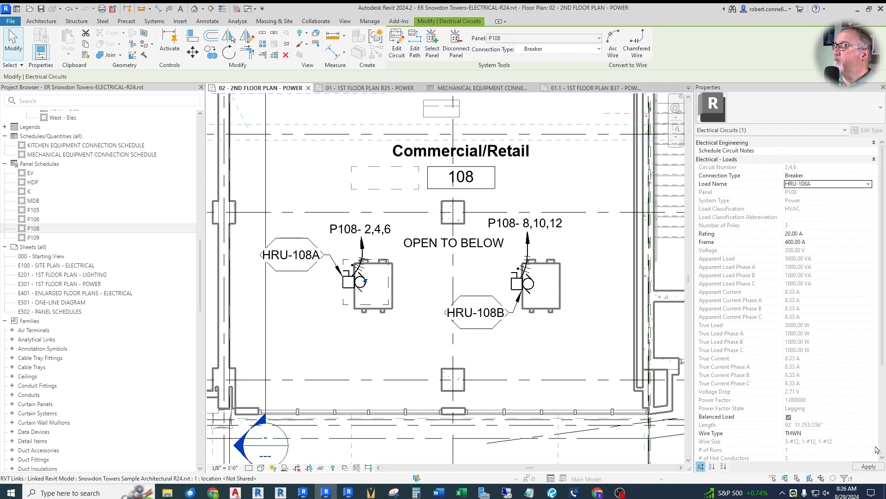
left_click(870, 466)
left_click(582, 312)
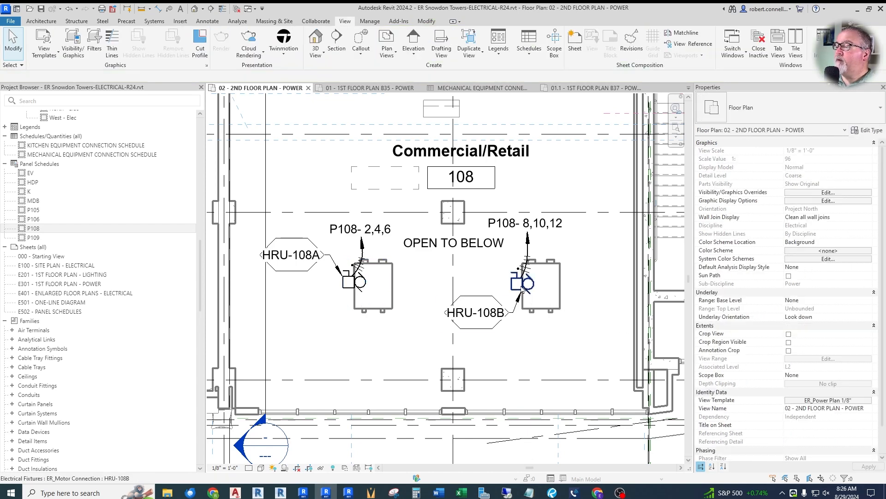
Set the load name of the HRU-108B motor connection's circuit to HRU-108B.
key("Tab")
key("Tab")
left_click(522, 289)
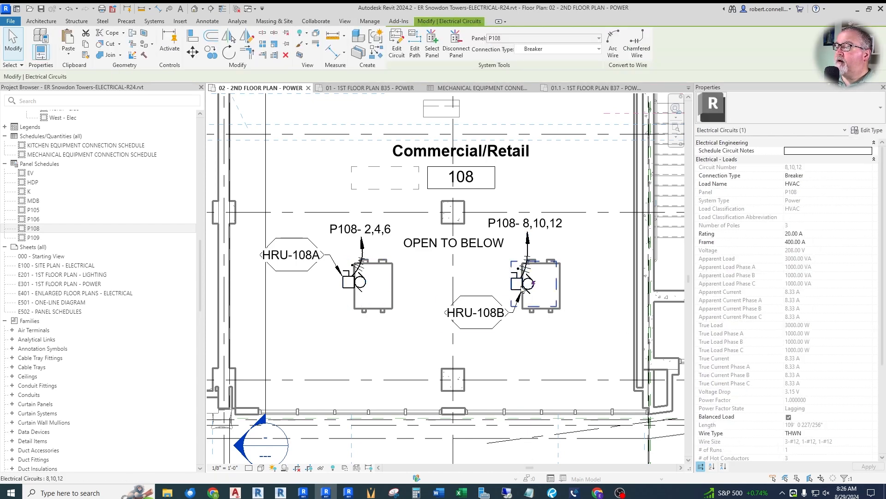
left_click(810, 184)
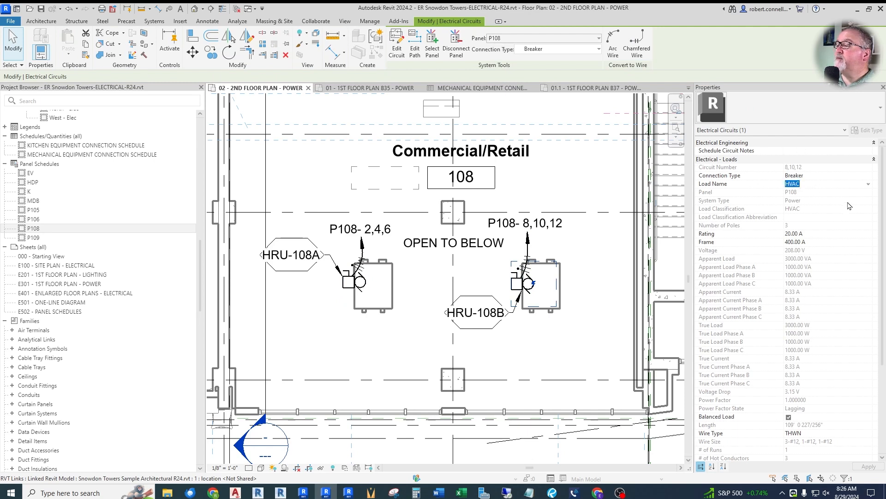
type("HRU-108B")
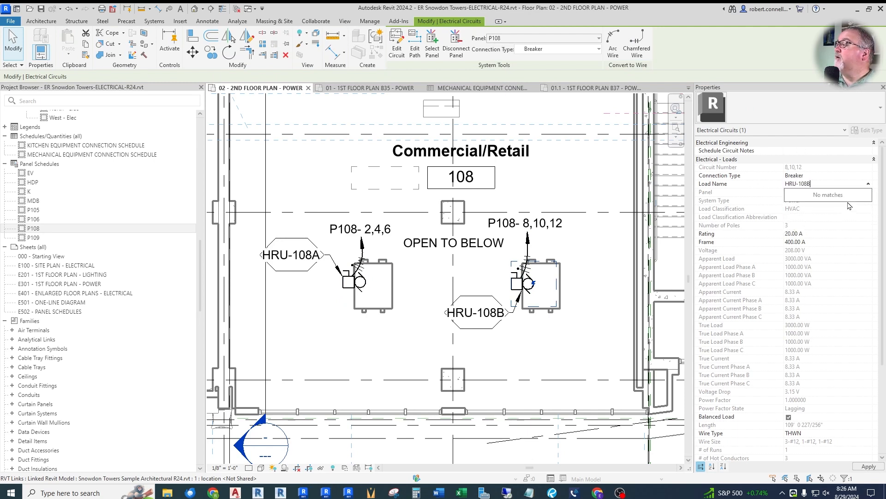
key("Return")
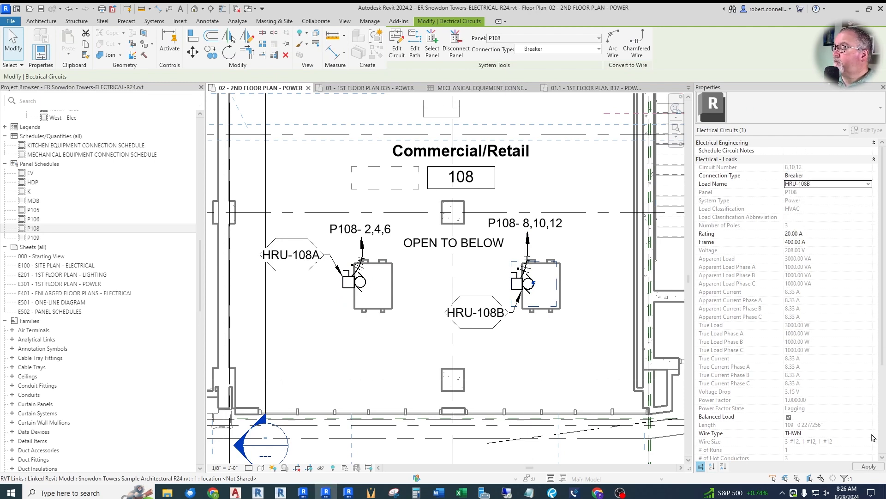
key("Escape")
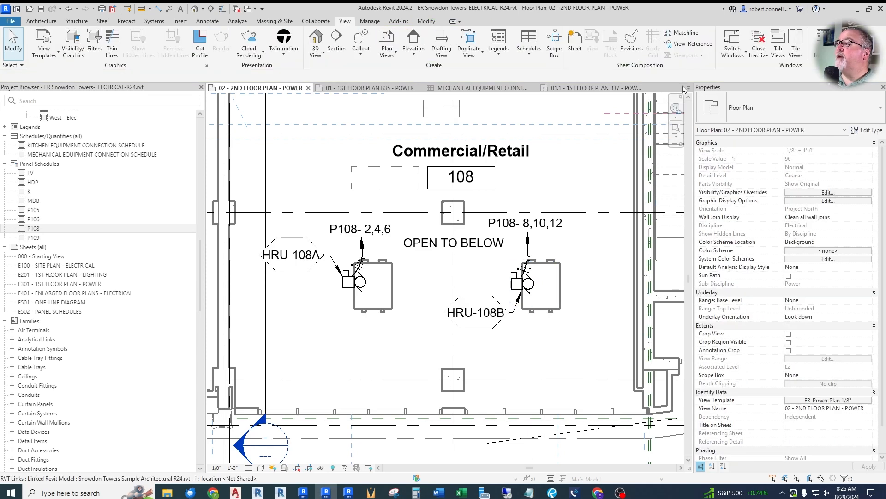
Switch to the P108 panel schedule and check the circuit descriptions of both heat recovery units.
left_click(690, 89)
left_click(716, 135)
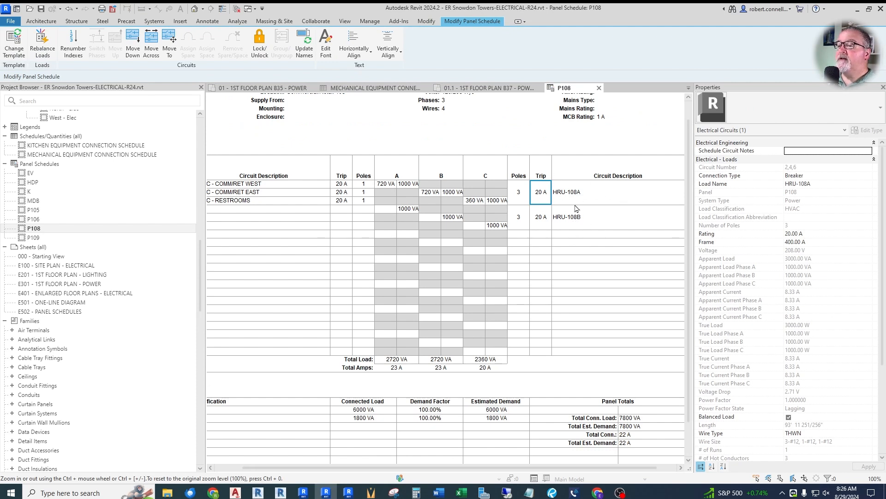
left_click_drag(436, 468, 400, 468)
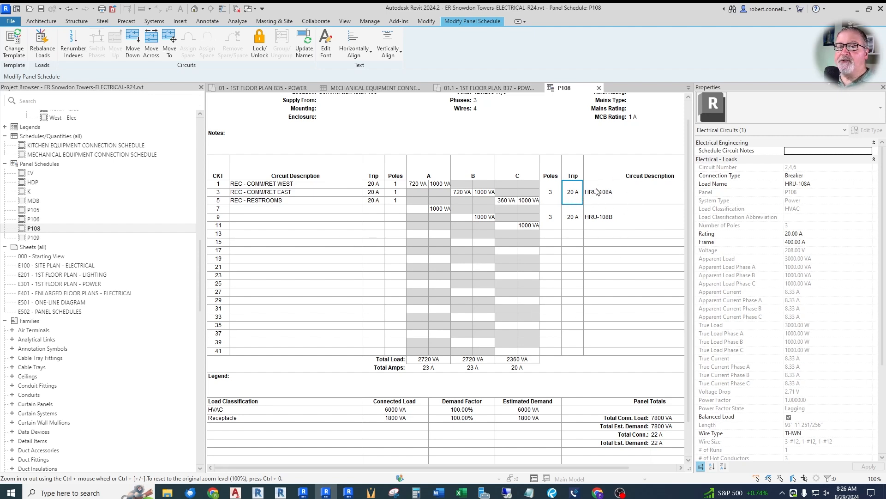
Examine the HRU-108A circuit's elements on the first-floor B37 and second-floor power plans.
double_click(630, 199)
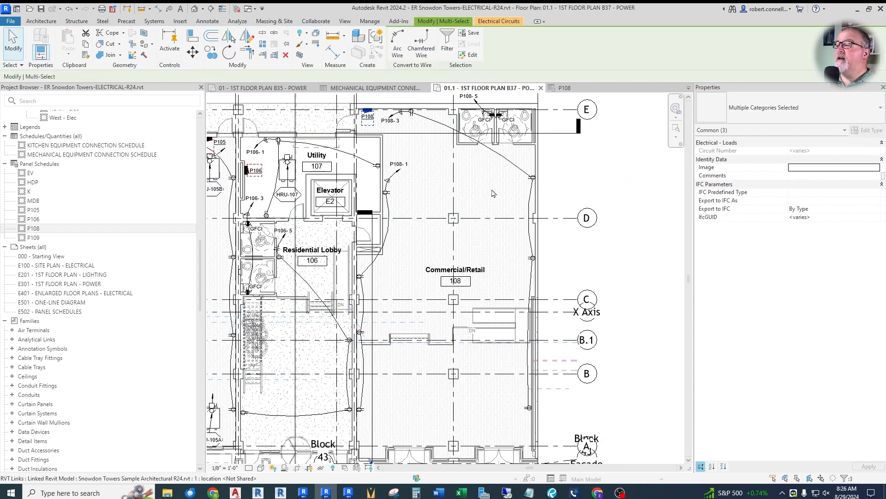
scroll(448, 212, "down", 1)
scroll(448, 213, "down", 1)
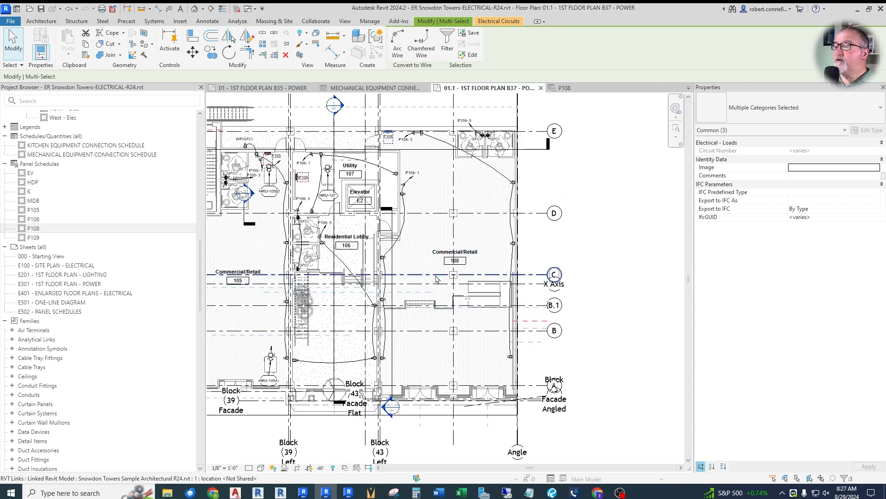
scroll(443, 245, "up", 1)
left_click(688, 89)
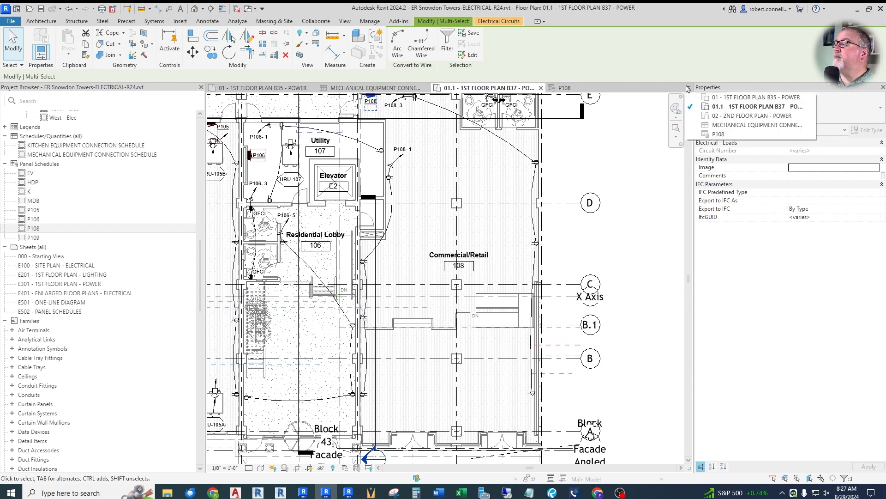
left_click(704, 115)
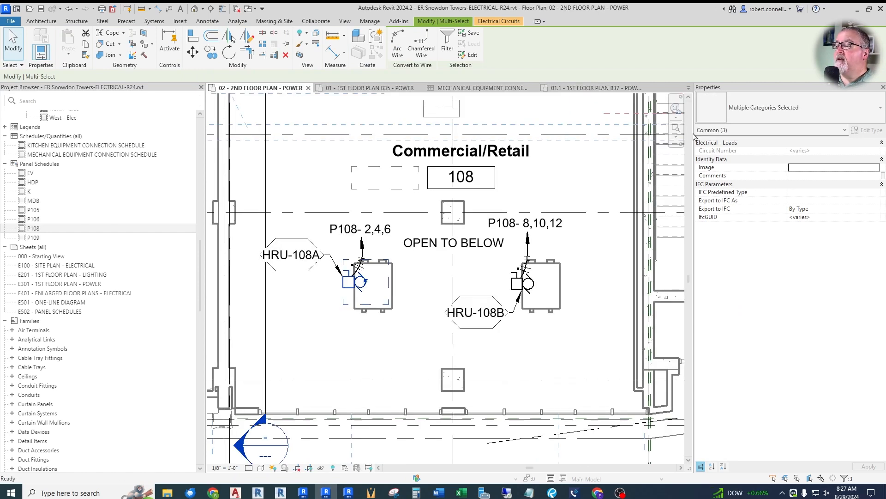
scroll(461, 240, "down", 2)
scroll(494, 247, "up", 5)
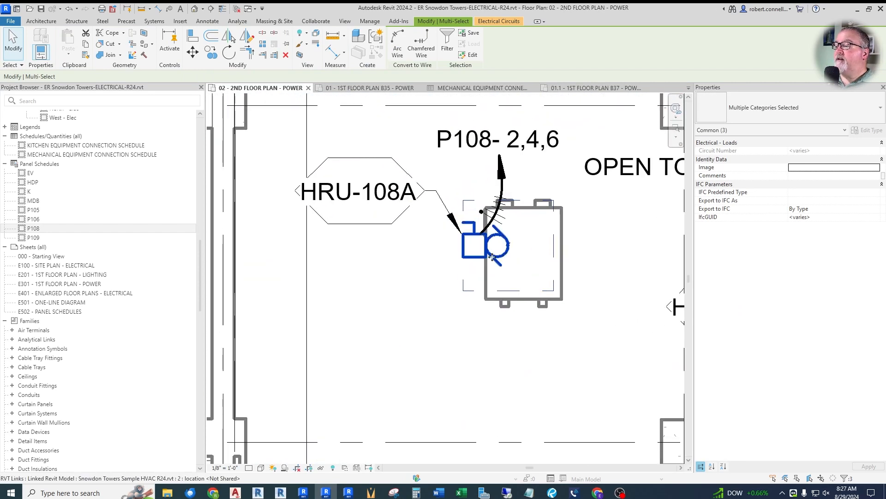
scroll(496, 248, "down", 5)
scroll(467, 244, "down", 3)
scroll(457, 253, "up", 1)
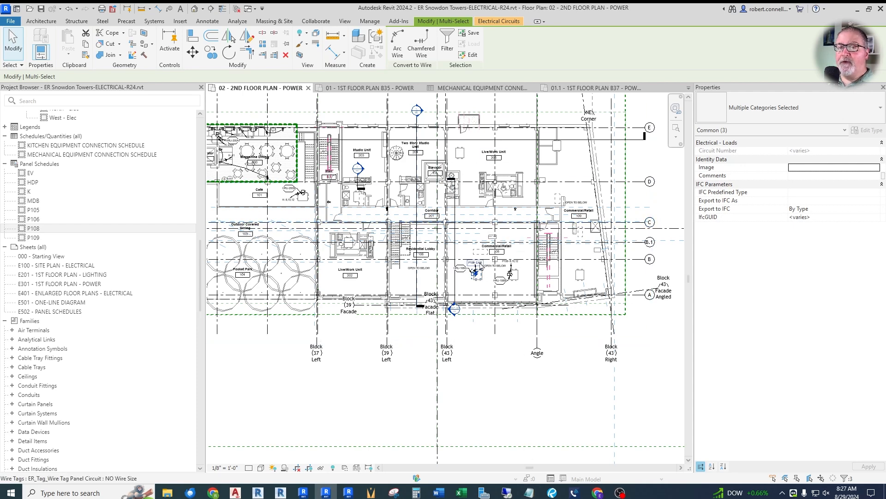
key("Escape")
scroll(476, 273, "up", 6)
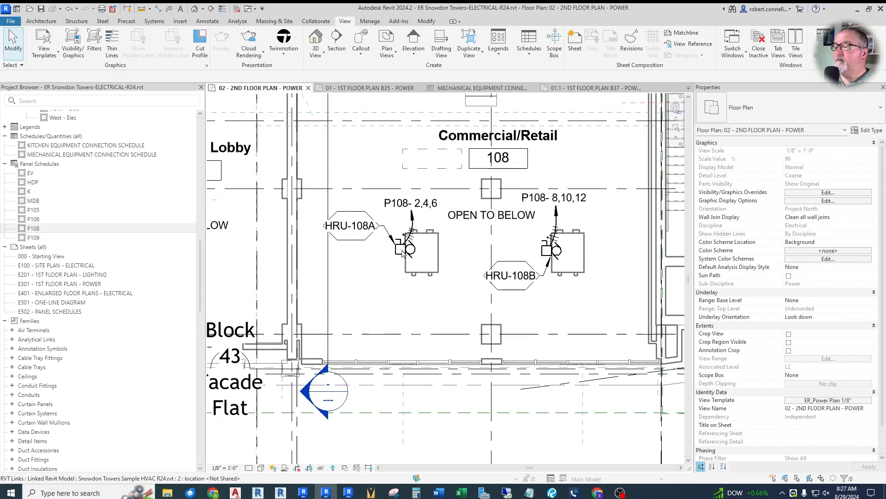
scroll(402, 253, "down", 3)
scroll(418, 277, "down", 2)
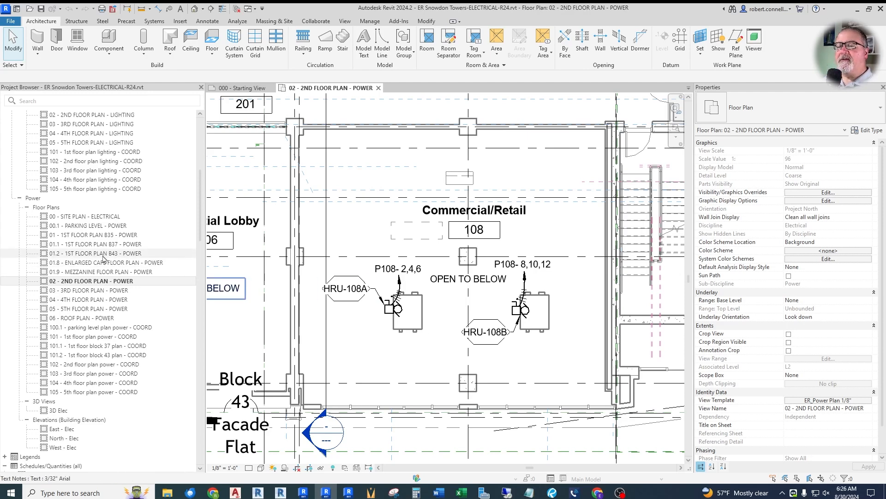
Look over the whole second-floor power plan and open the 01.1 - 1ST FLOOR PLAN B37 - POWER view.
scroll(386, 272, "down", 6)
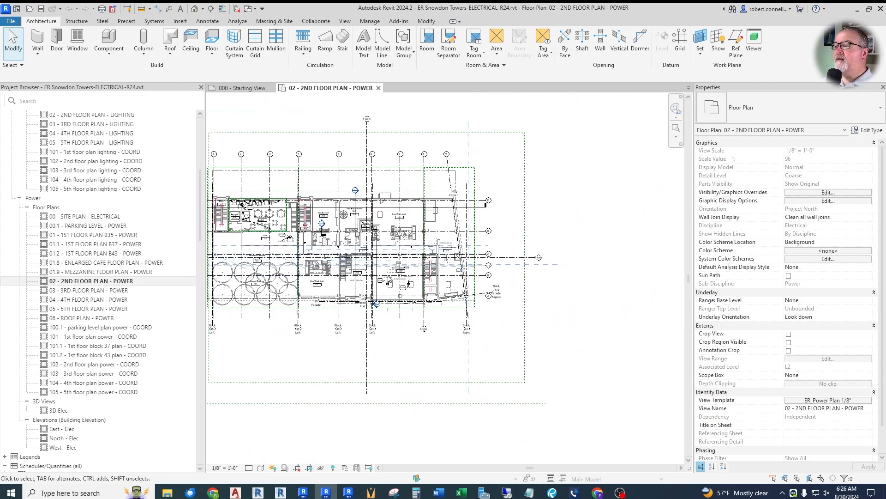
scroll(381, 228, "up", 4)
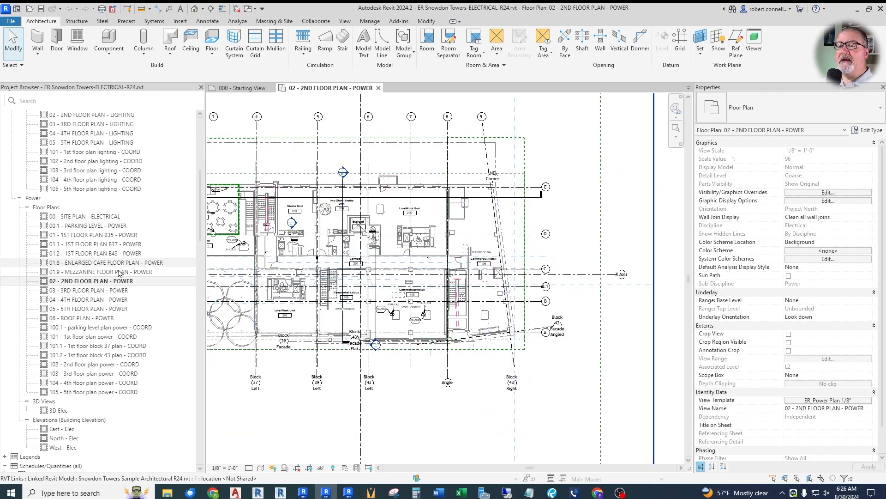
left_click(104, 245)
double_click(104, 248)
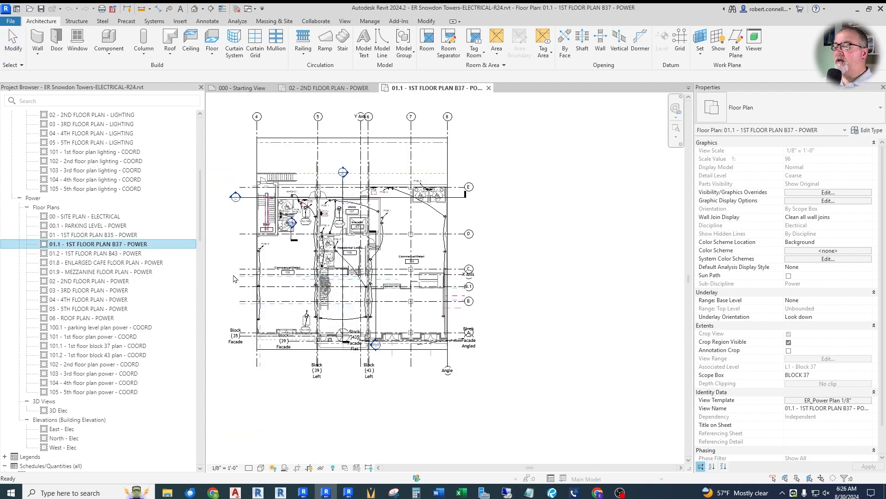
Compare Commercial/Retail 108 on the first-floor B37 and second-floor power plans, including the two heat recovery units.
scroll(395, 309, "up", 3)
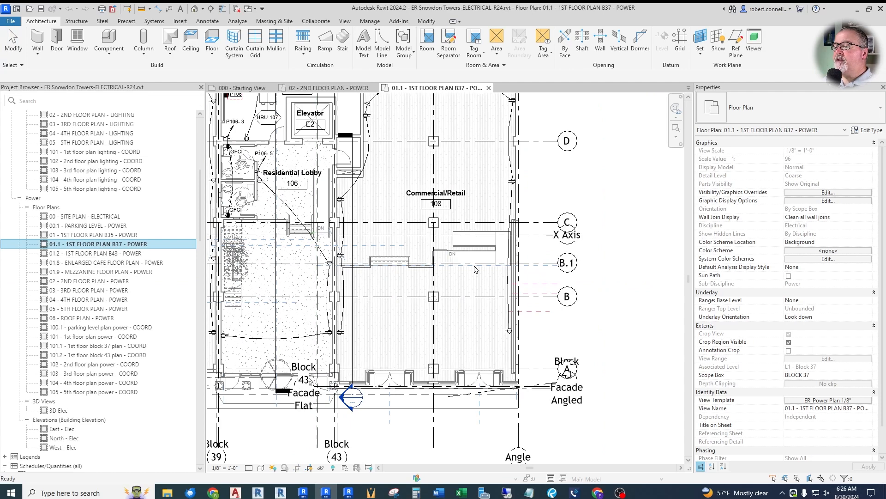
scroll(470, 367, "down", 2)
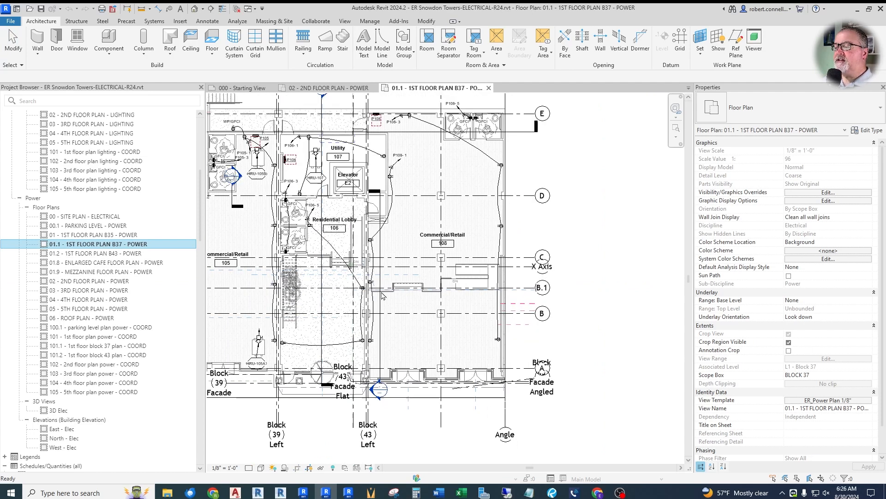
scroll(406, 283, "up", 2)
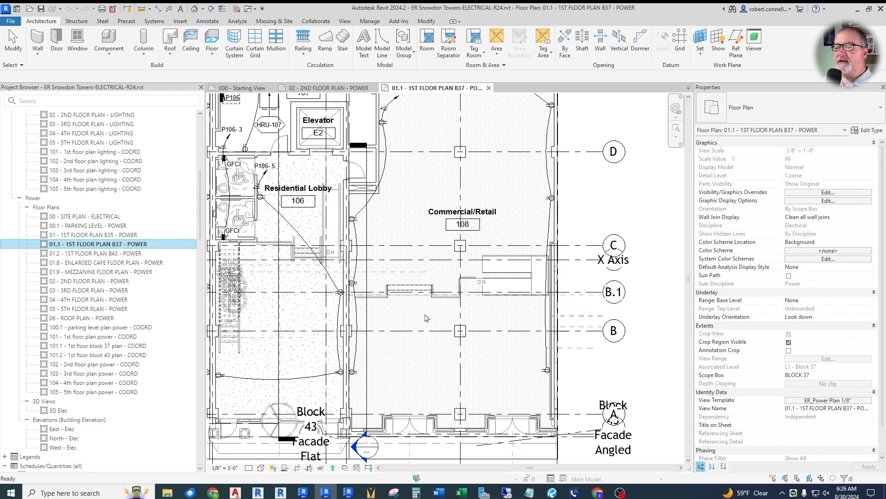
left_click(334, 89)
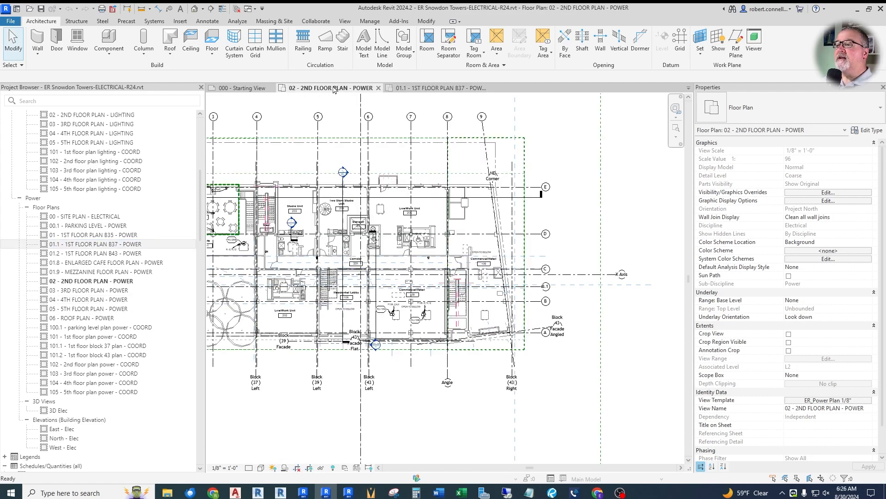
scroll(437, 239, "up", 5)
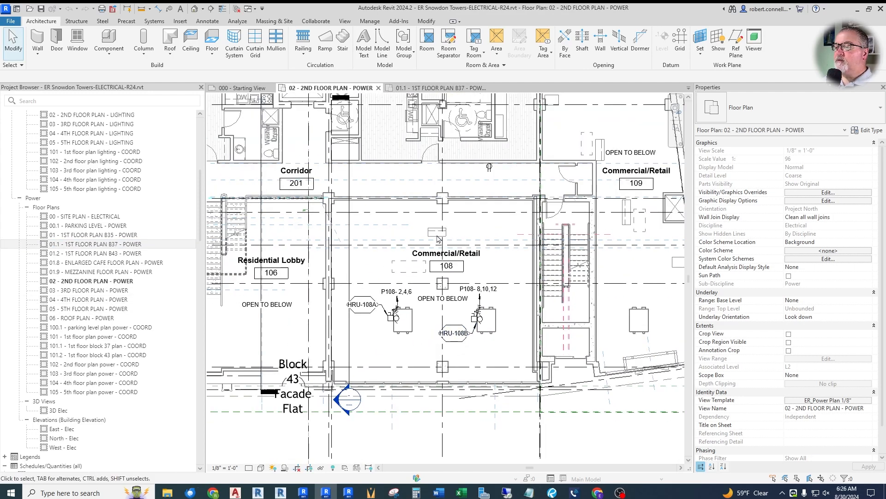
scroll(398, 264, "up", 1)
scroll(375, 290, "down", 1)
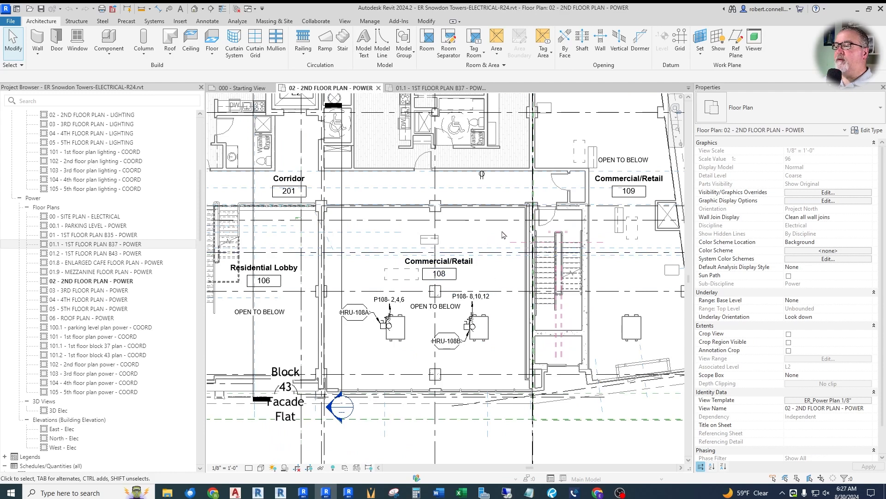
scroll(504, 235, "down", 3)
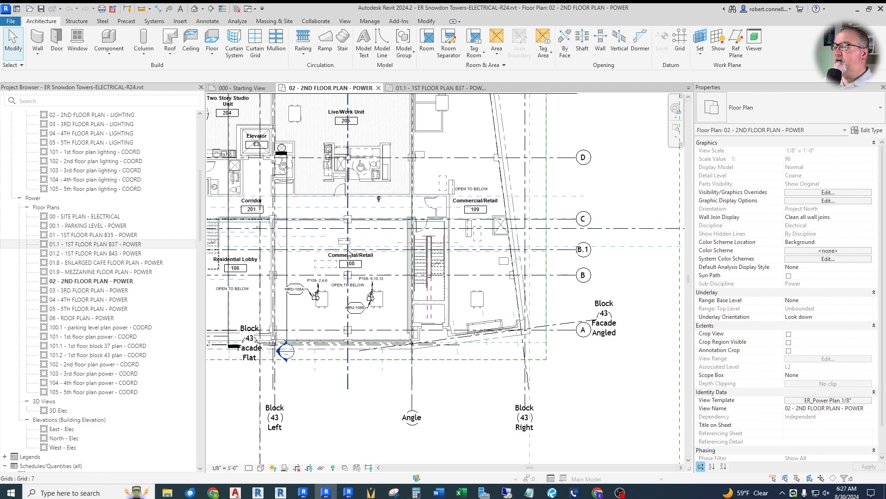
scroll(348, 252, "down", 5)
scroll(329, 173, "up", 4)
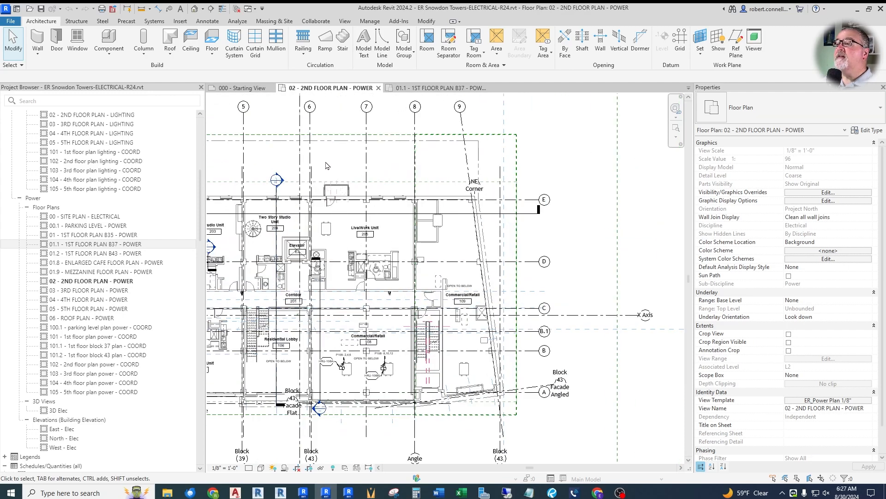
Return to the 01.1 - 1ST FLOOR PLAN B37 - POWER view and examine the area of Commercial/Retail 108 below grid C.
left_click(437, 87)
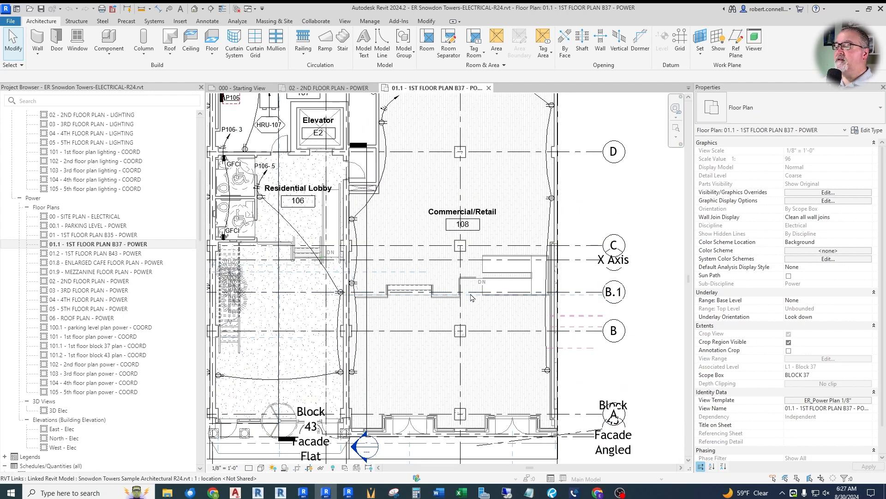
scroll(471, 297, "down", 2)
scroll(478, 386, "up", 2)
scroll(478, 386, "down", 3)
scroll(418, 263, "up", 3)
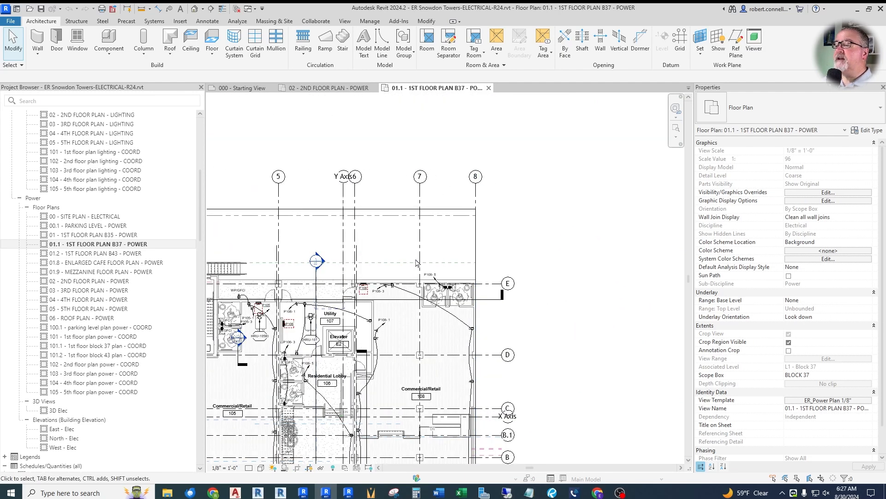
scroll(418, 263, "down", 2)
scroll(540, 281, "up", 3)
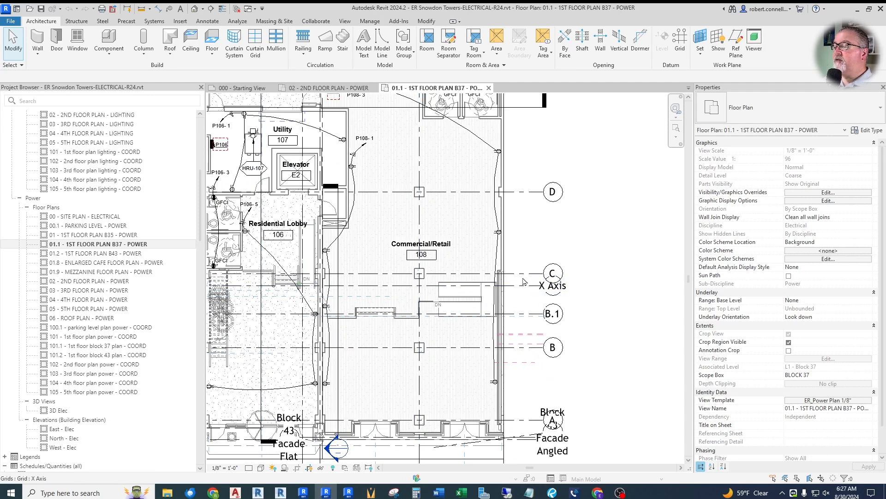
scroll(359, 391, "up", 2)
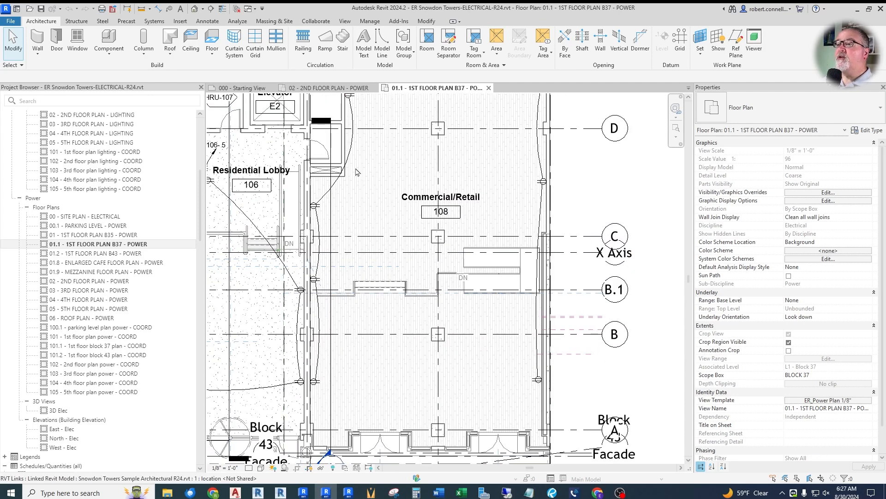
Sketch a rectangular plan region about 34' deep over Commercial/Retail 108, from grid C to the front facade between the side walls.
left_click(345, 22)
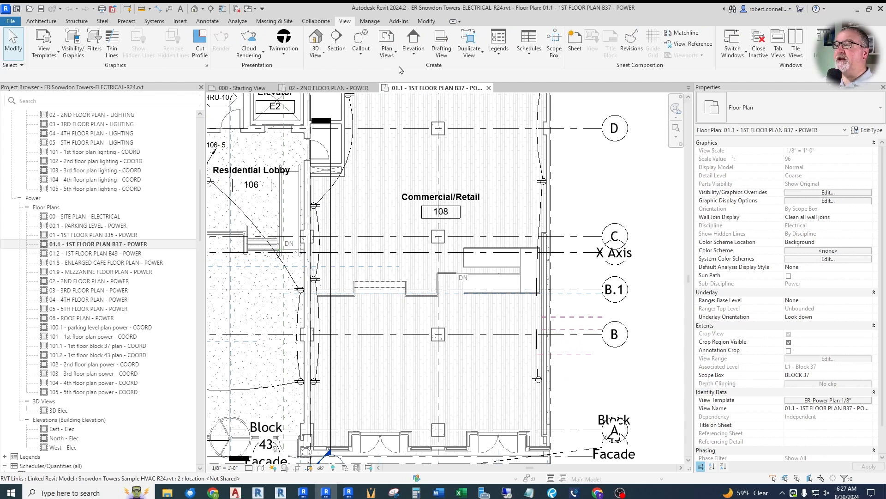
left_click(387, 50)
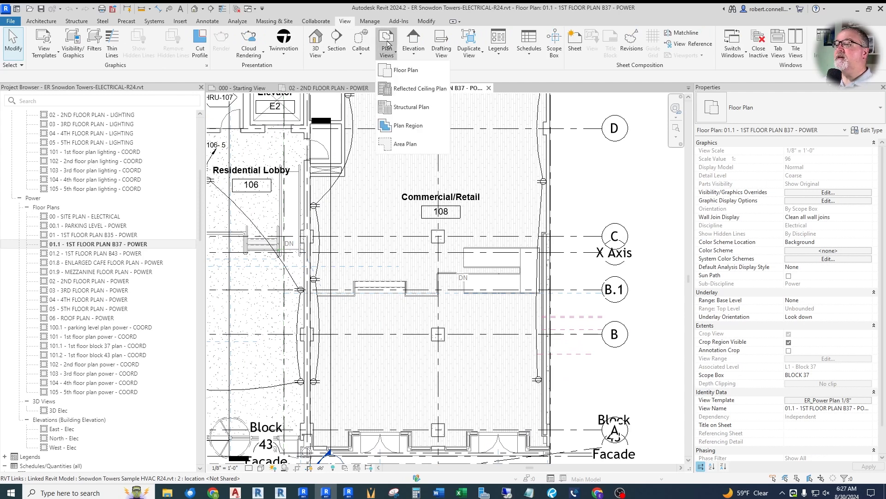
left_click(400, 127)
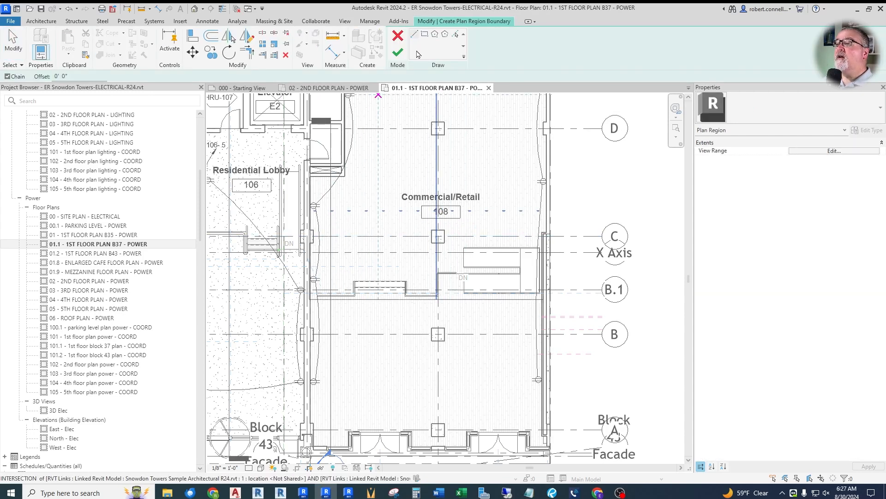
left_click(425, 38)
left_click(336, 252)
left_click(306, 237)
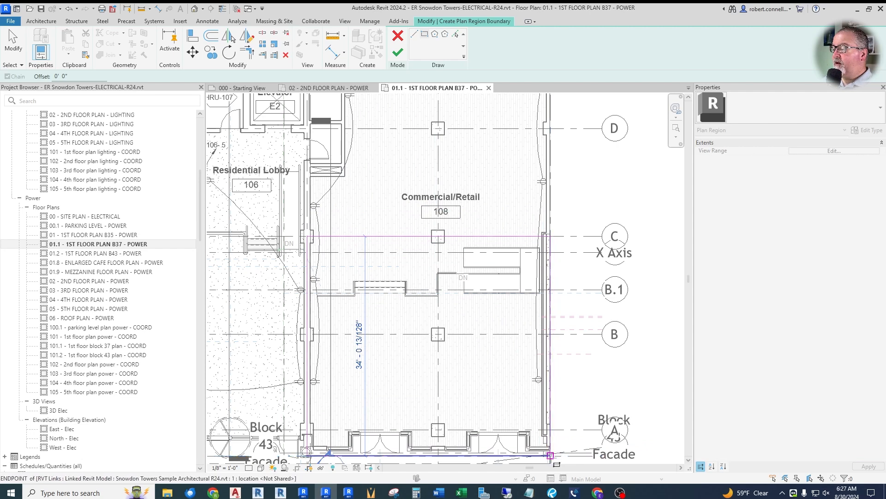
left_click(551, 455)
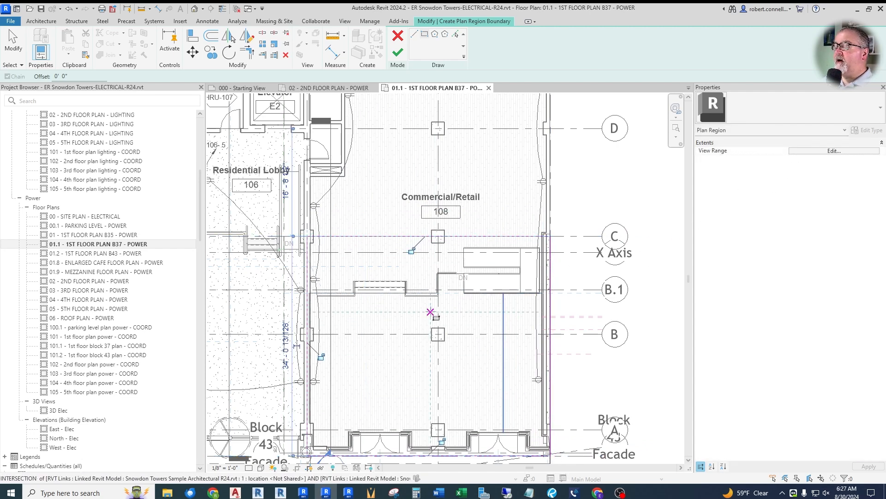
Set the plan region's view range top to L3 with an offset of -6" and finish the region.
left_click(818, 152)
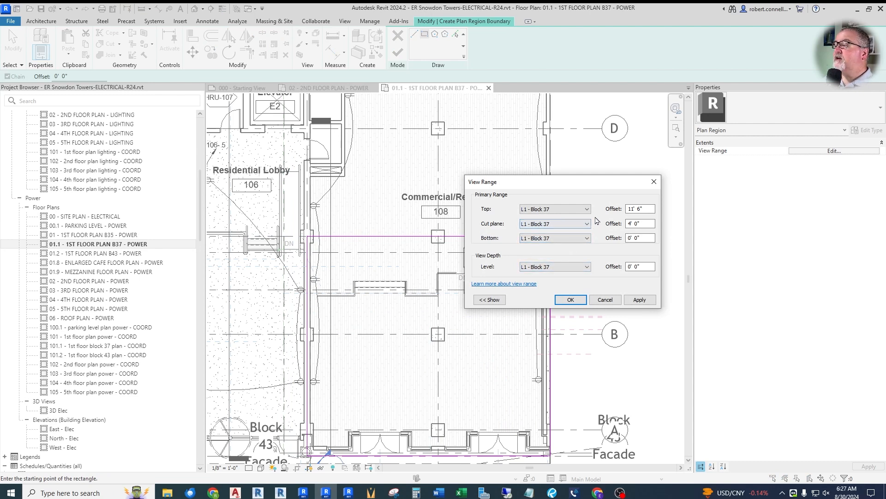
left_click(588, 209)
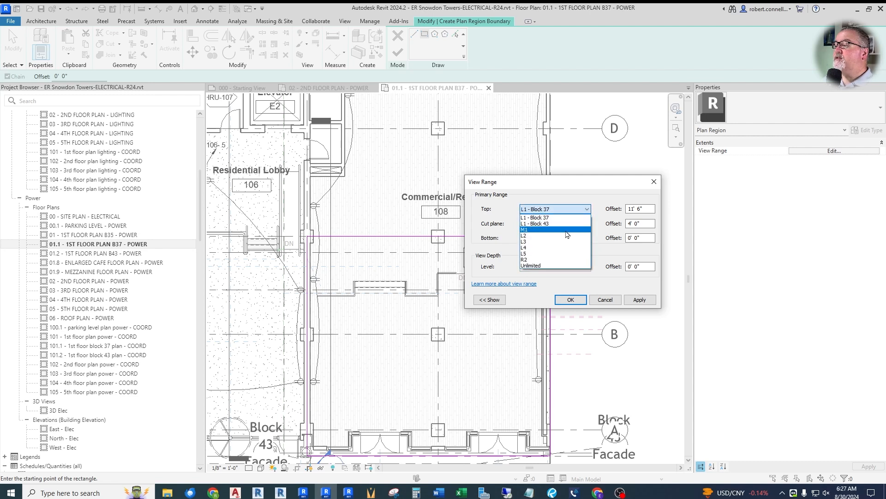
left_click(526, 241)
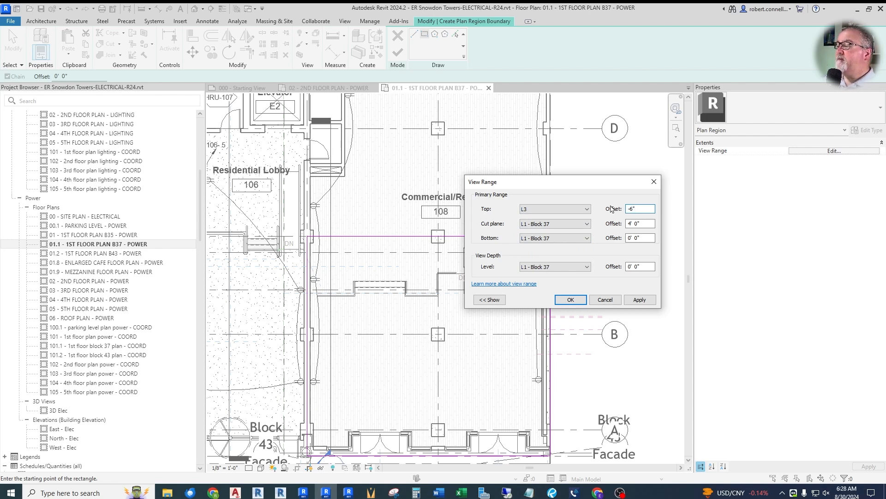
left_click(571, 299)
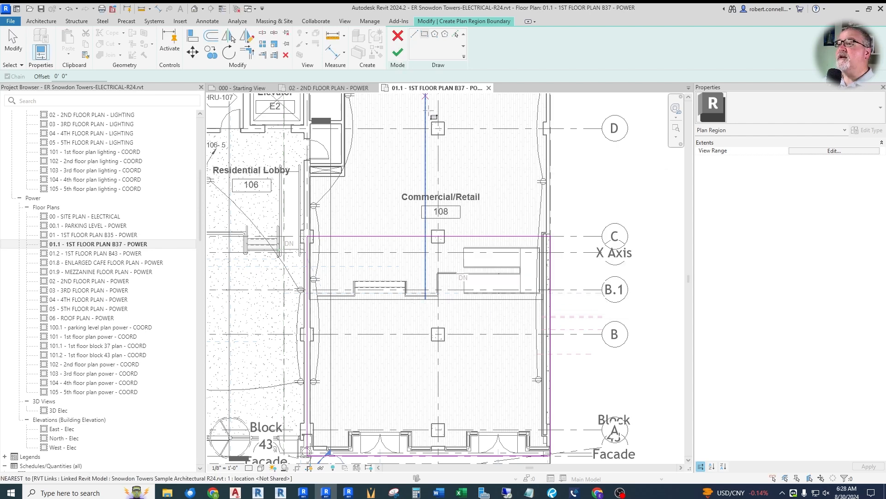
left_click(399, 54)
key("Escape")
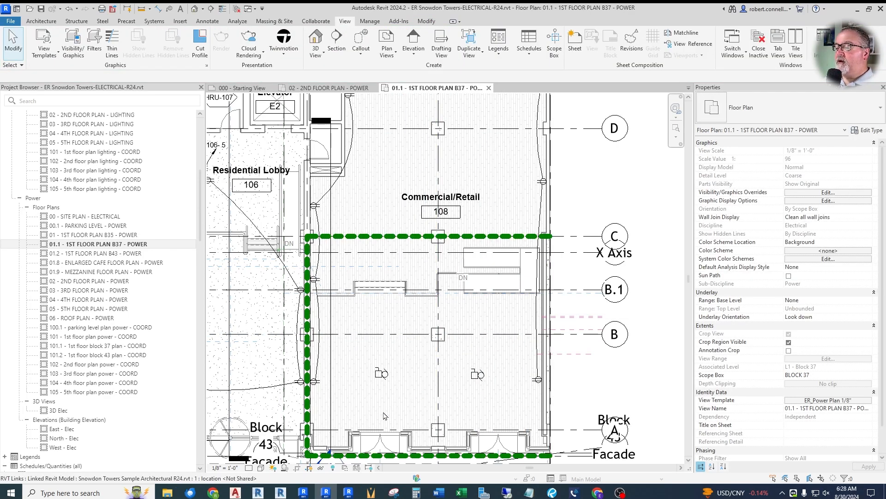
Inspect the motor connections inside the plan region and compare them with the HRU-105B and HRU-107 units elsewhere on the floor.
scroll(382, 416, "up", 2)
scroll(378, 337, "down", 1)
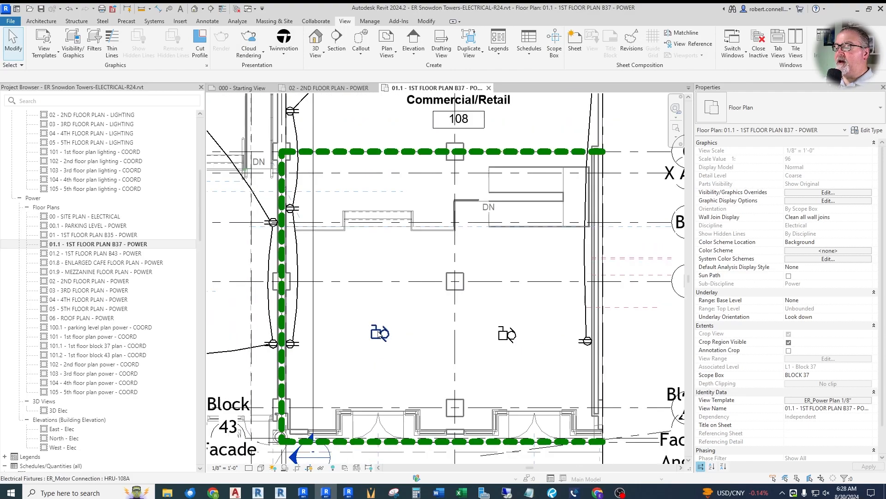
scroll(502, 331, "down", 2)
scroll(502, 331, "up", 2)
scroll(504, 333, "down", 1)
scroll(505, 333, "down", 3)
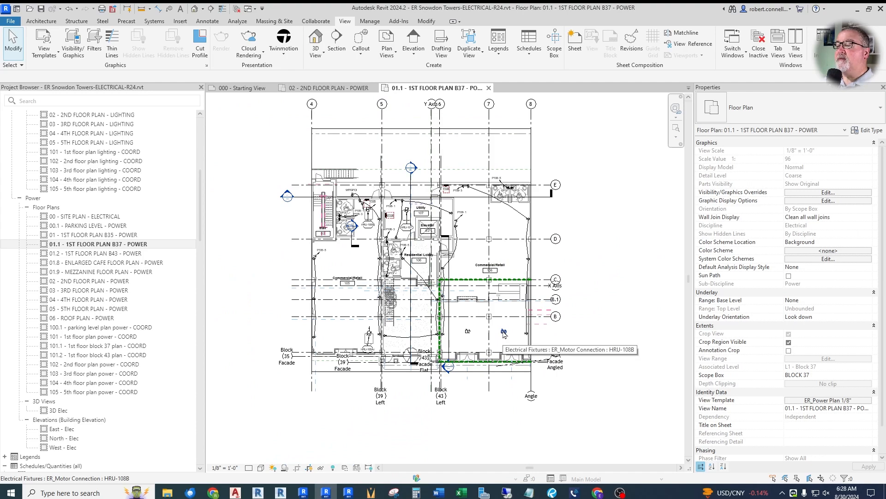
scroll(384, 204, "up", 4)
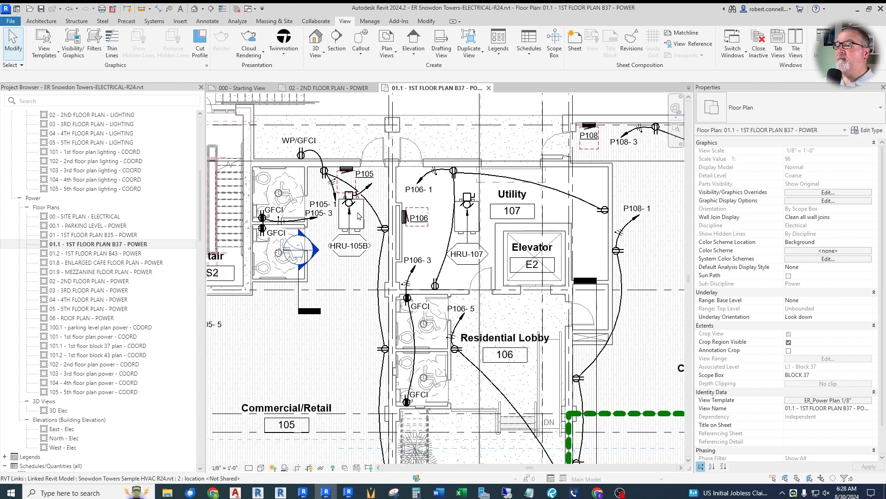
scroll(318, 219, "down", 2)
scroll(572, 437, "up", 2)
middle_click_drag(571, 437, 525, 398)
scroll(526, 398, "down", 1)
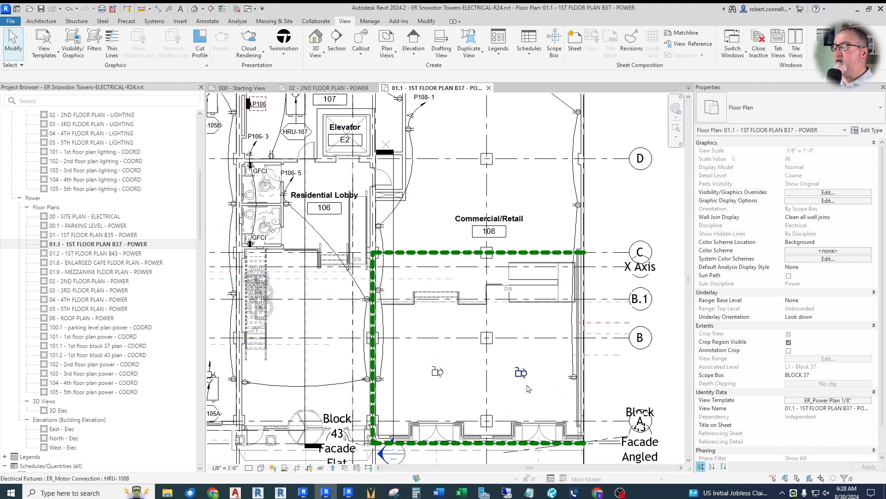
scroll(522, 386, "up", 2)
Check the linked HRU-108A heat recovery unit's elevation properties on the second-floor power plan.
left_click(329, 89)
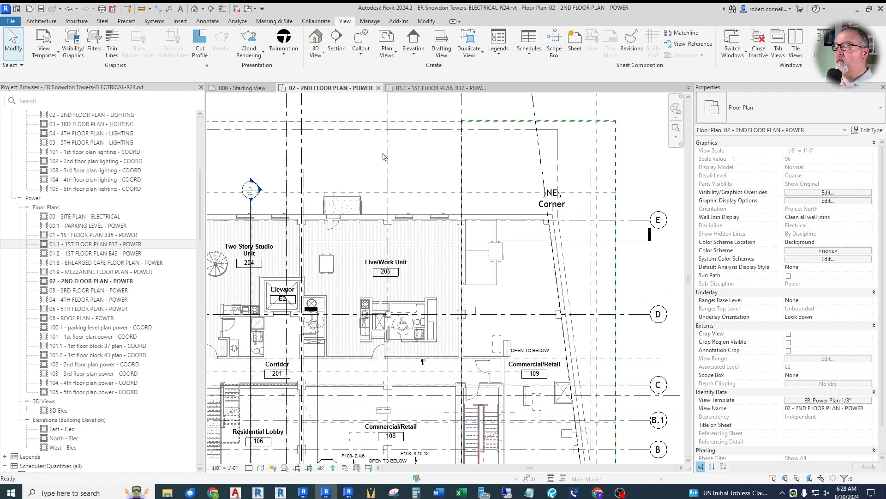
scroll(399, 186, "down", 2)
scroll(362, 360, "up", 4)
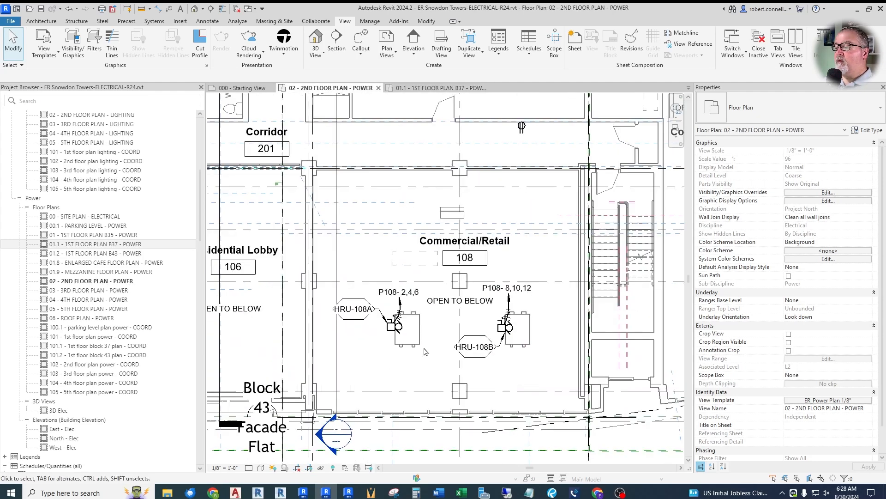
scroll(418, 356, "up", 3)
left_click(426, 329)
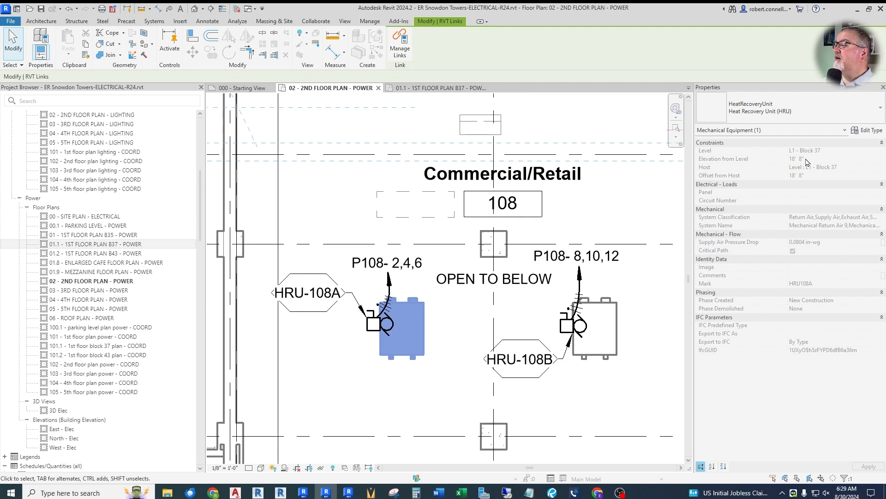
On the 1st floor Block 37 power plan, set the plan region's view range top to L1 - Block 37 with an offset of 19'.
left_click(423, 88)
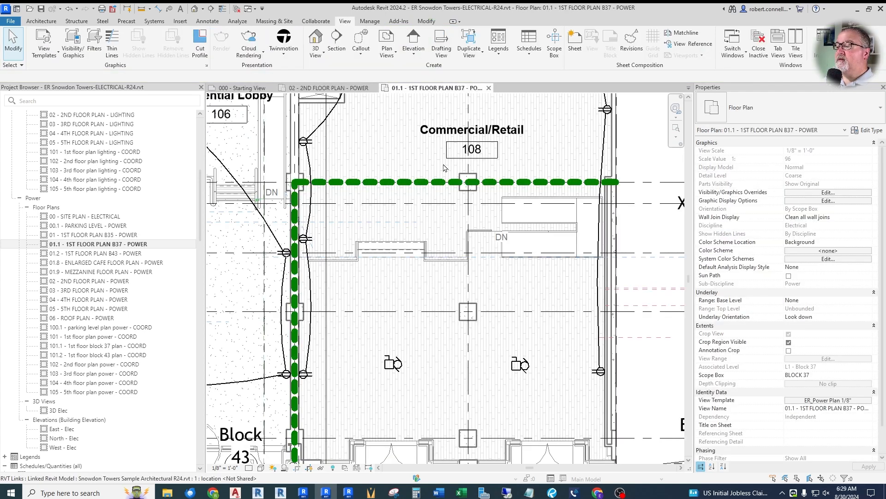
scroll(437, 363, "down", 4)
scroll(427, 332, "up", 5)
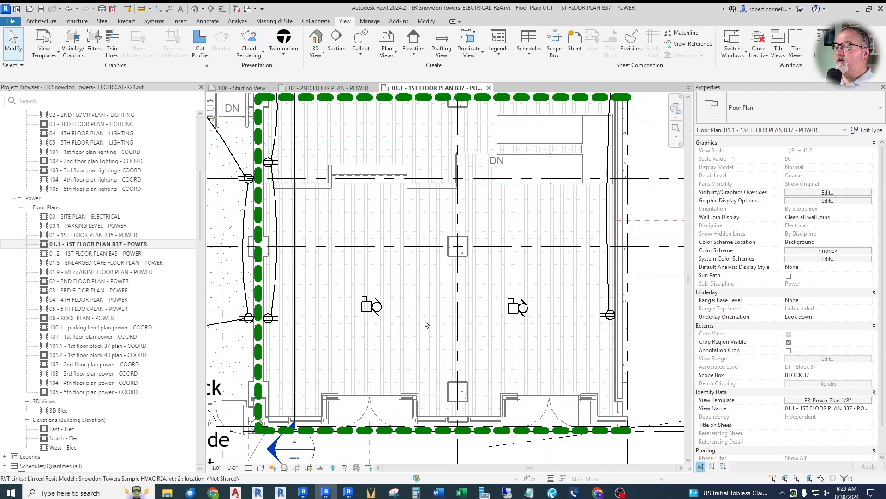
scroll(434, 319, "down", 1)
scroll(480, 215, "up", 1)
left_click(574, 193)
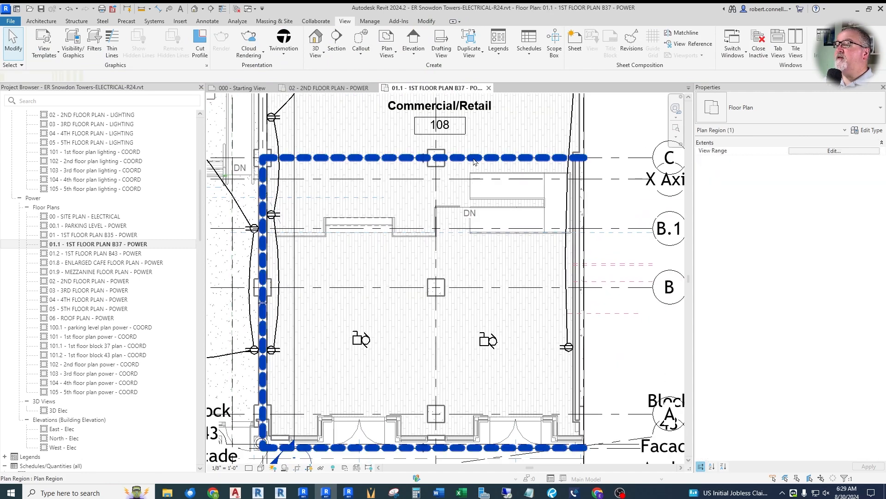
left_click(834, 151)
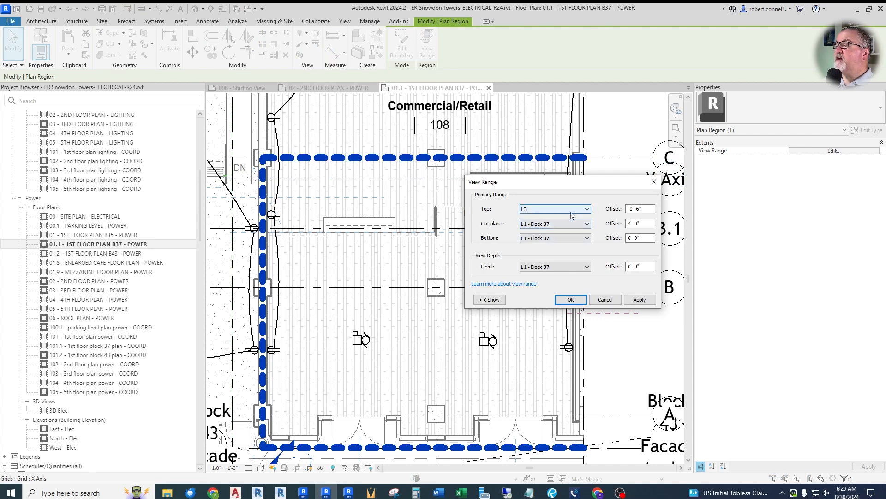
left_click(588, 211)
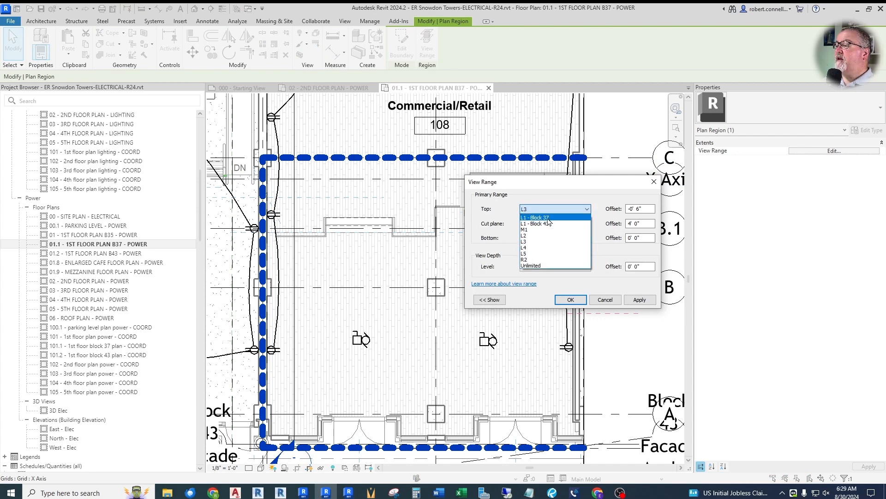
left_click(535, 217)
left_click_drag(646, 209, 615, 213)
type("0")
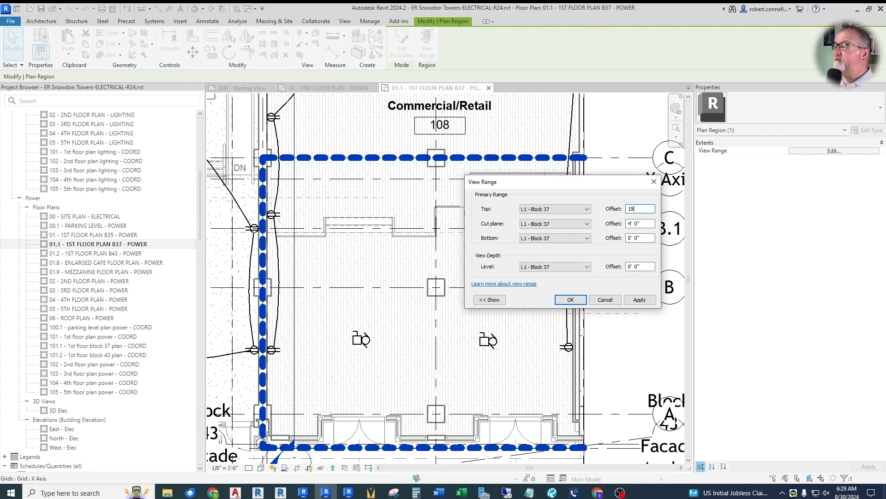
key("Return")
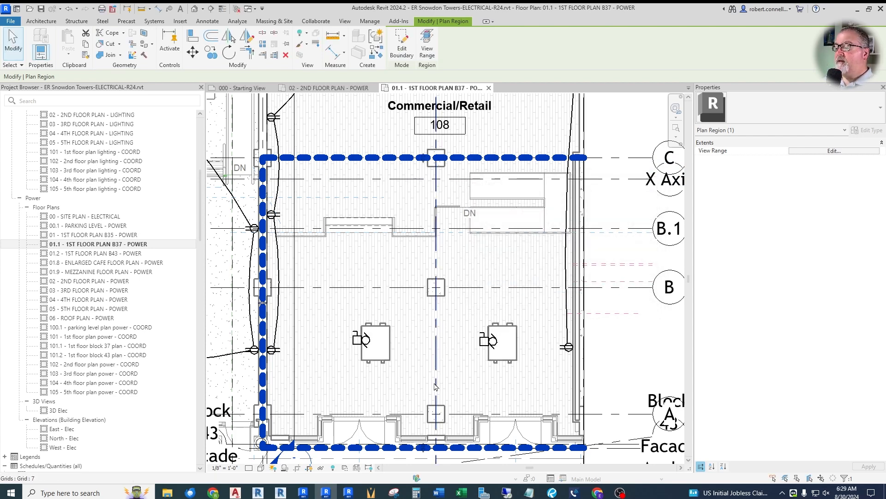
key("Escape")
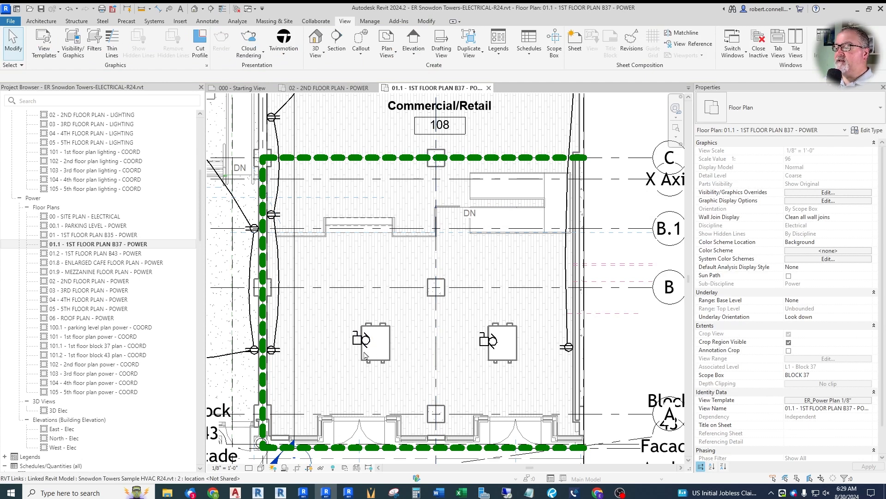
On the 2nd floor power plan, delete the P108-2,4,6 circuit tag, the wire and the HRU-108A tag from that unit's motor connection.
left_click(329, 88)
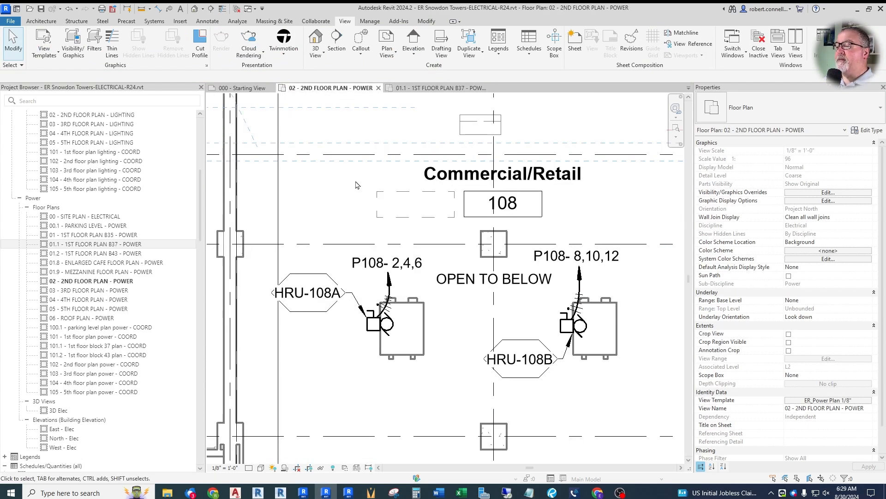
left_click(373, 267)
key("Delete")
left_click(387, 299)
key("Delete")
left_click(333, 295)
key("Delete")
Delete the HRU-108B tag and the P108-8,10,12 homerun wire with its circuit tag from the 2nd floor power plan.
left_click(519, 359)
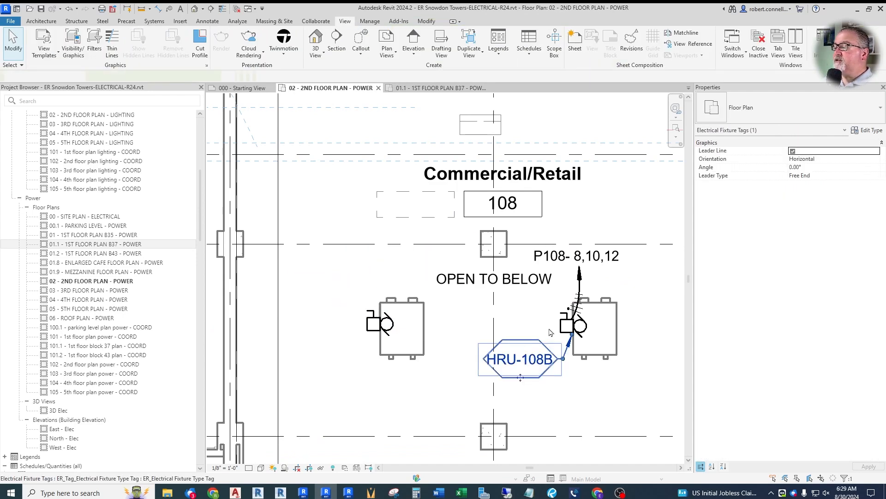
key("Delete")
left_click(580, 286)
key("Delete")
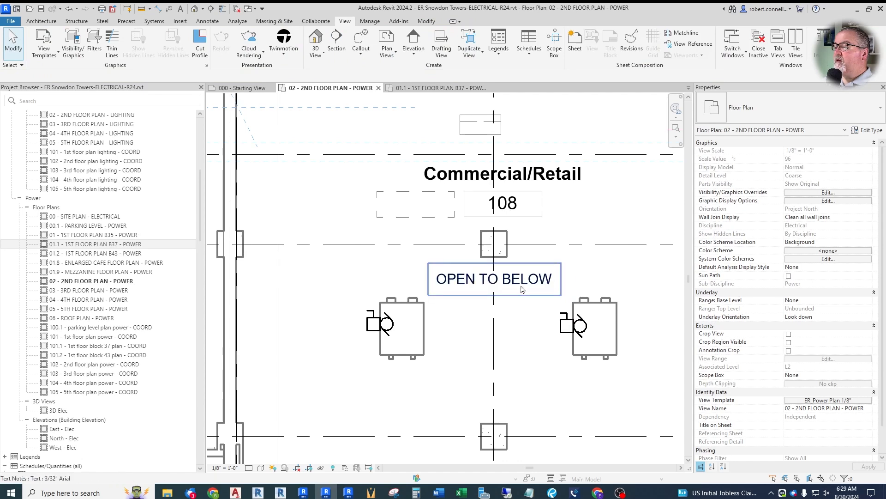
Hide the linked HRU-108A heat recovery unit as an individual element in the 2nd floor power plan.
scroll(438, 326, "down", 2)
scroll(438, 325, "down", 2)
scroll(427, 333, "up", 3)
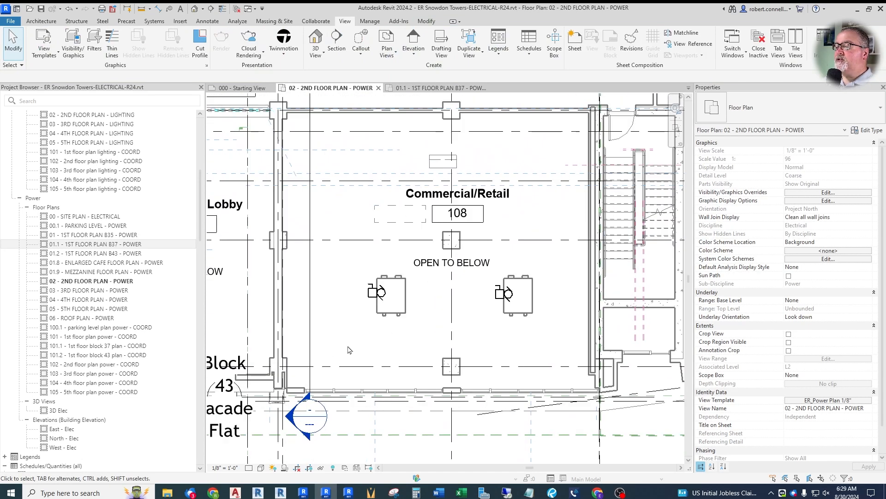
scroll(416, 344, "down", 1)
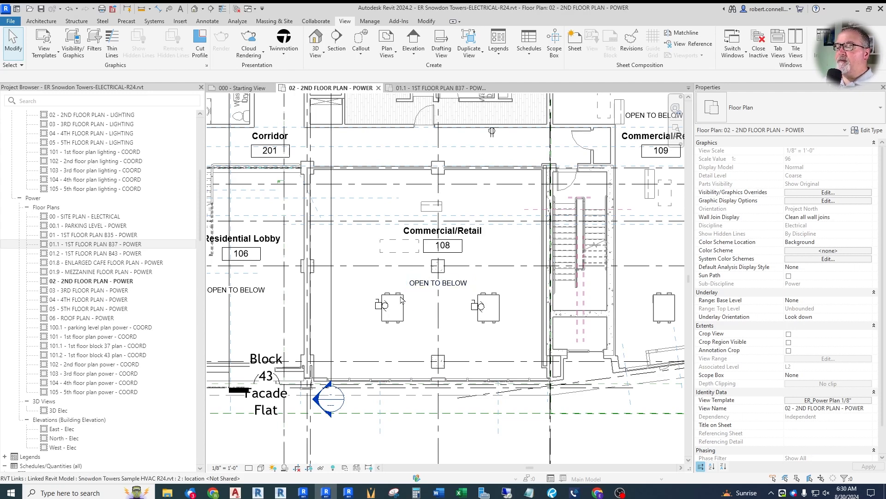
scroll(401, 299, "up", 2)
scroll(390, 296, "up", 2)
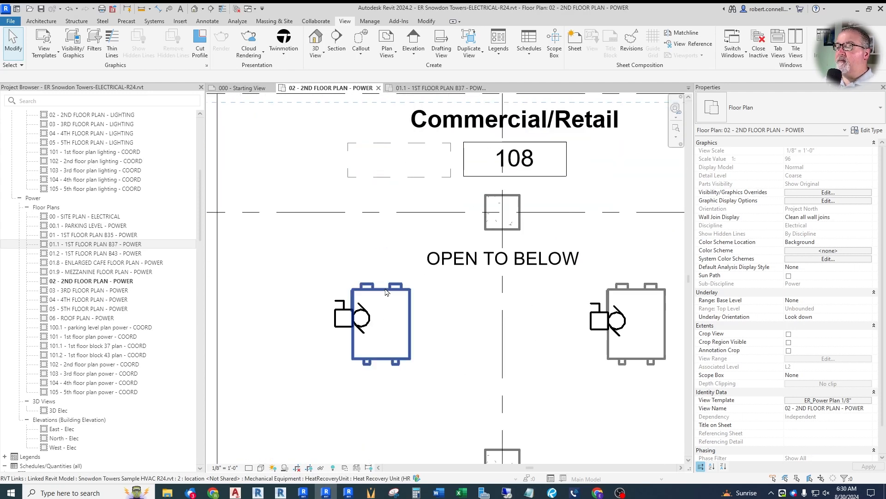
left_click(386, 290)
right_click(386, 291)
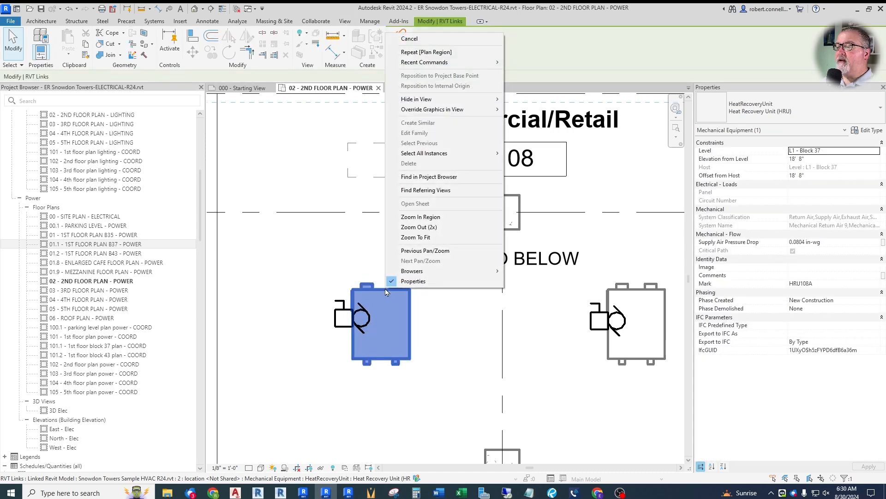
mouse_move(426, 101)
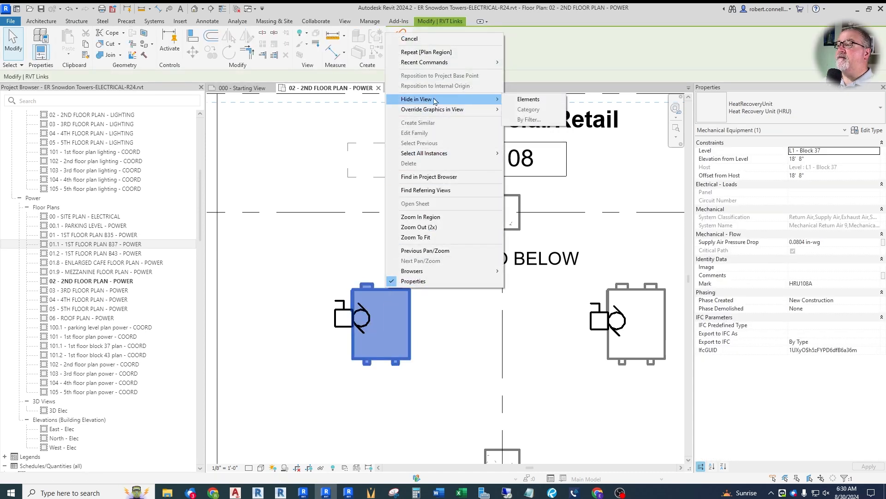
left_click(528, 99)
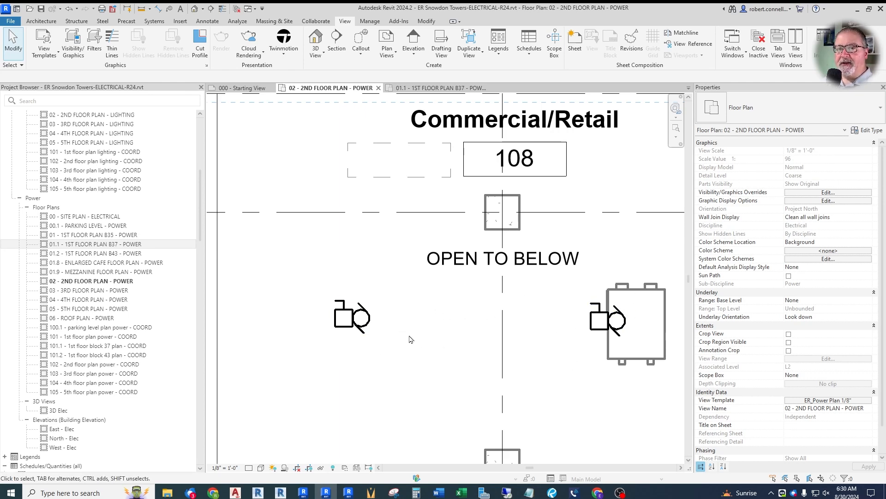
Reveal the hidden elements on the 2nd floor power plan and examine the ductwork and equipment around Commercial/Retail 108.
scroll(414, 332, "down", 2)
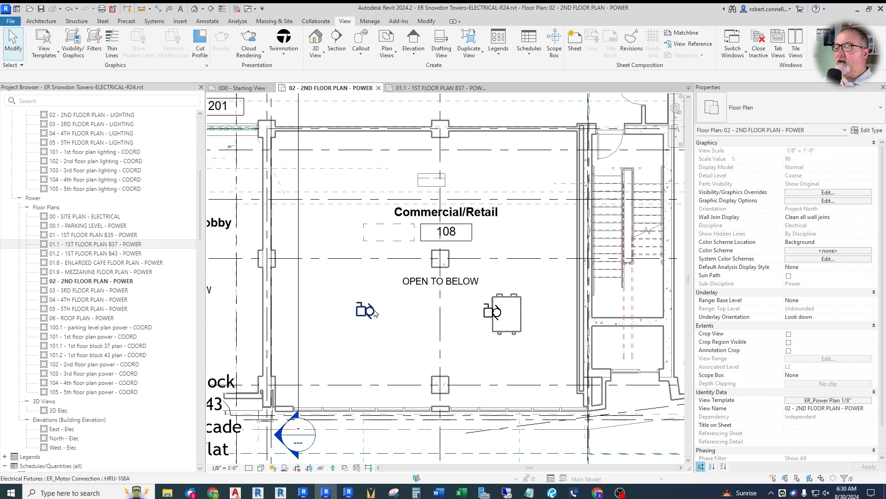
scroll(408, 322, "up", 1)
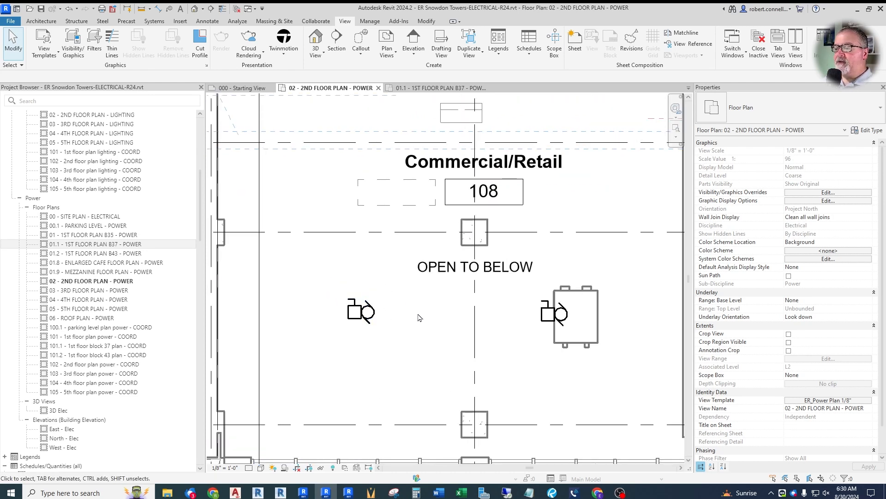
left_click(332, 468)
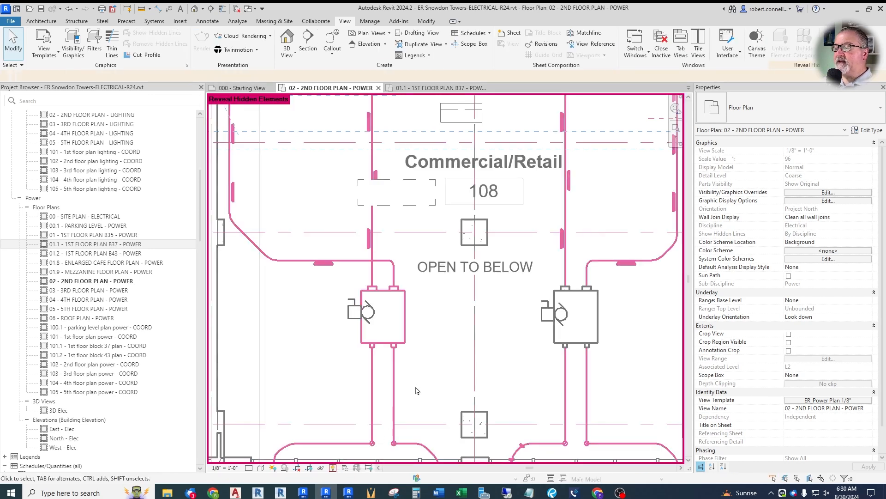
scroll(428, 287, "down", 8)
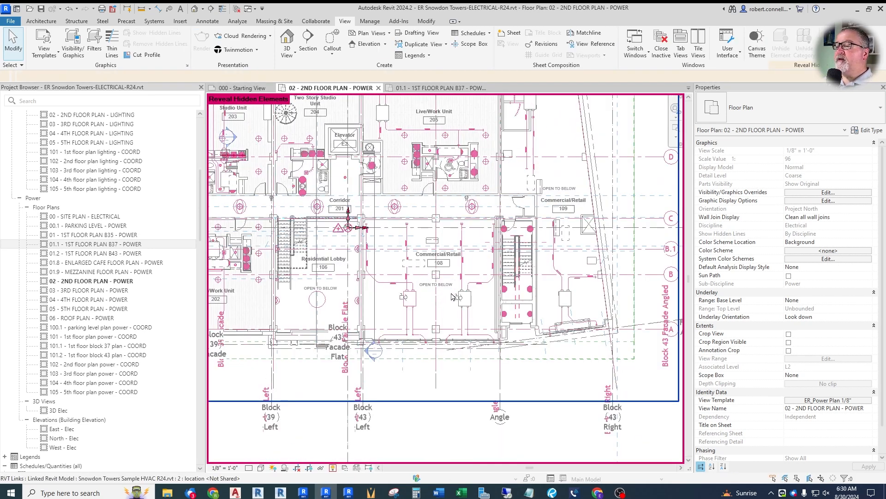
scroll(450, 298, "up", 2)
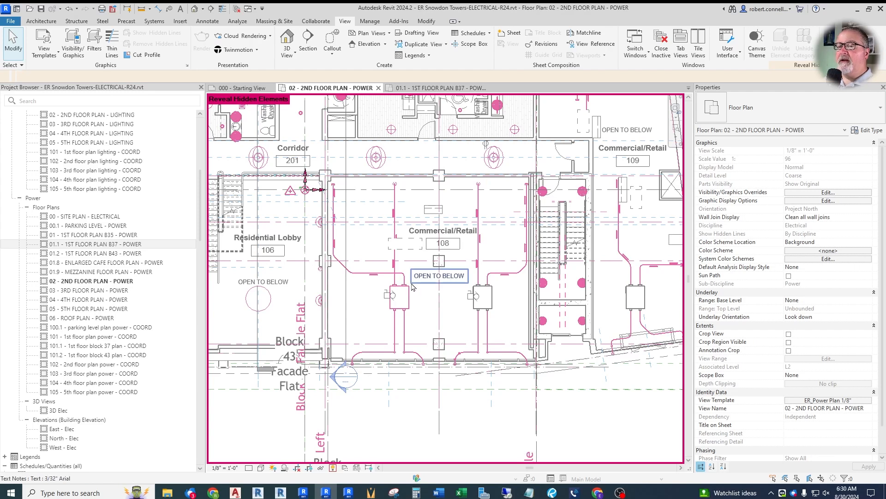
scroll(295, 180, "up", 2)
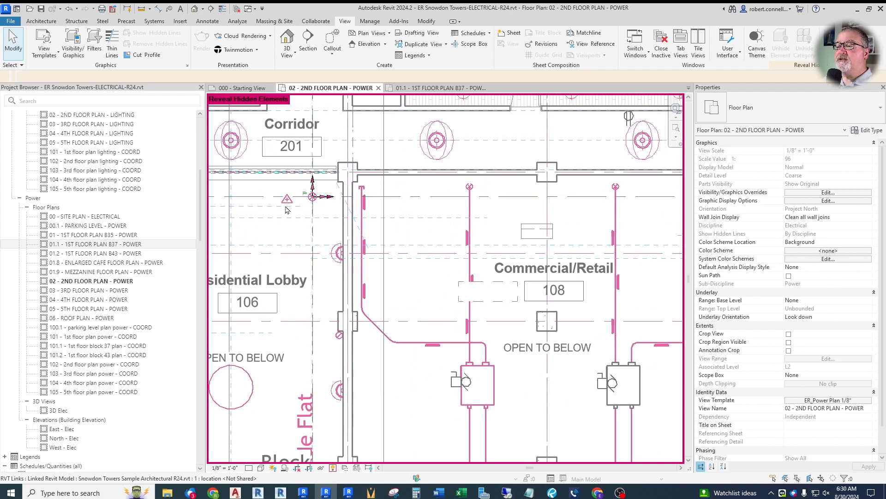
scroll(314, 200, "down", 2)
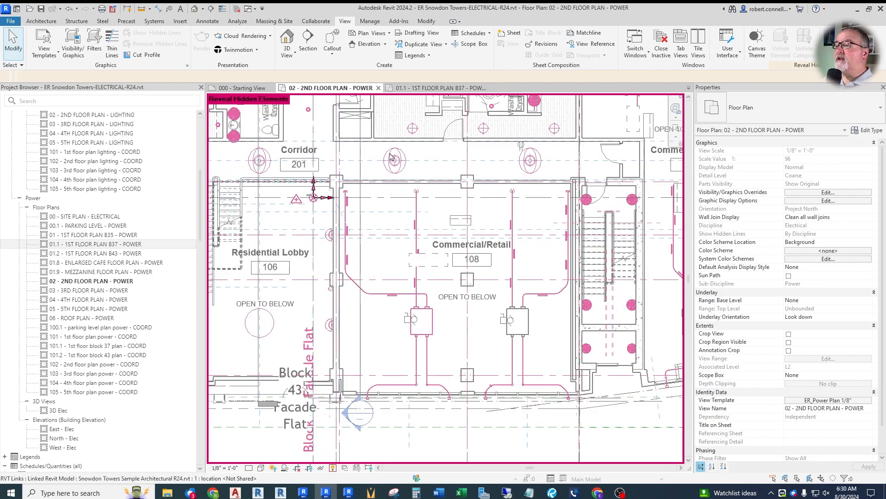
scroll(388, 323, "down", 3)
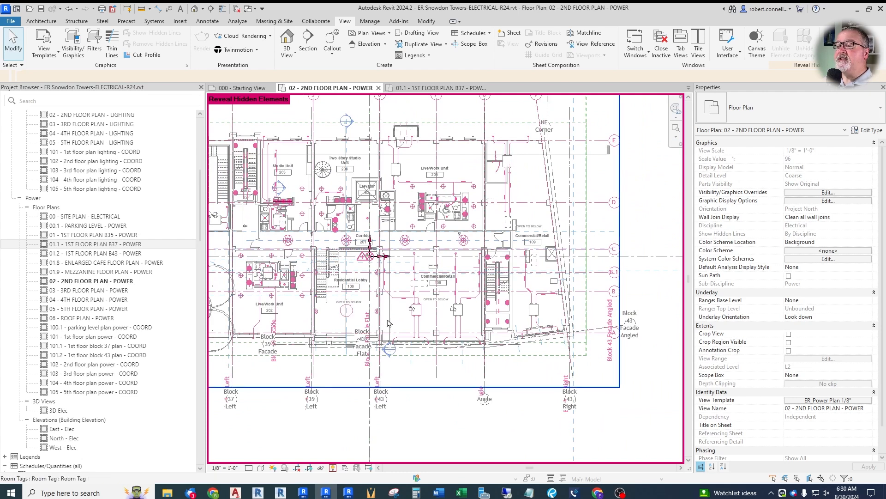
scroll(418, 314, "up", 3)
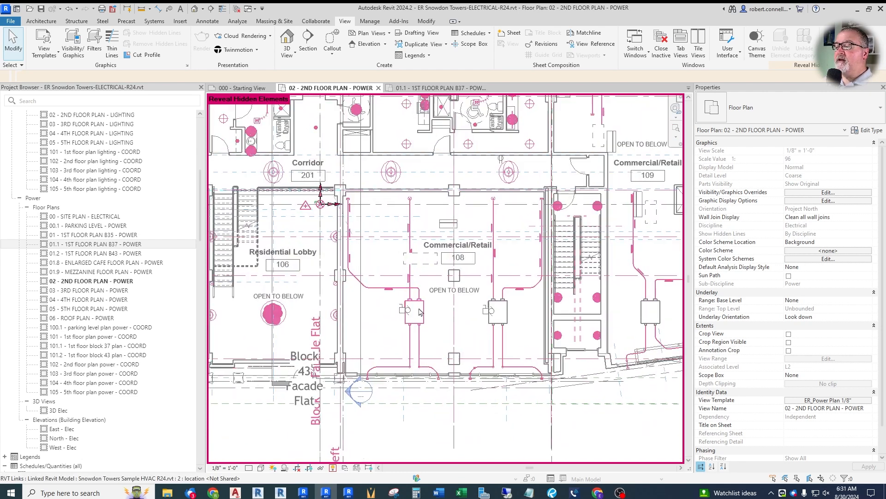
scroll(420, 312, "up", 2)
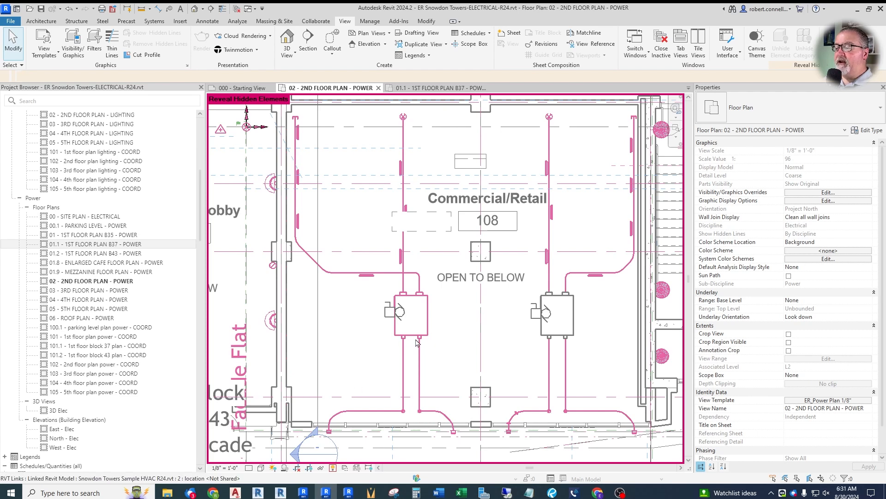
scroll(410, 295, "up", 2)
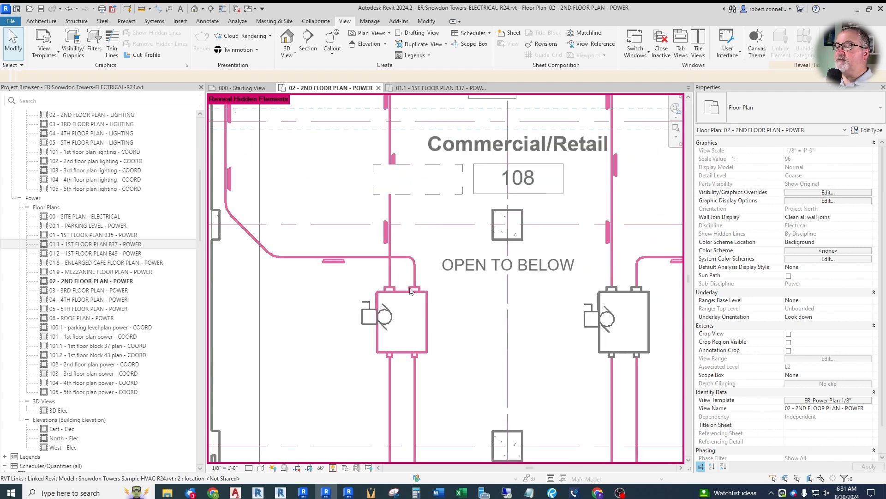
Unhide the linked HRU-108A heat recovery unit in the view and turn off the display of hidden elements.
left_click(415, 294)
key("Escape")
key("Tab")
left_click(412, 296)
right_click(412, 295)
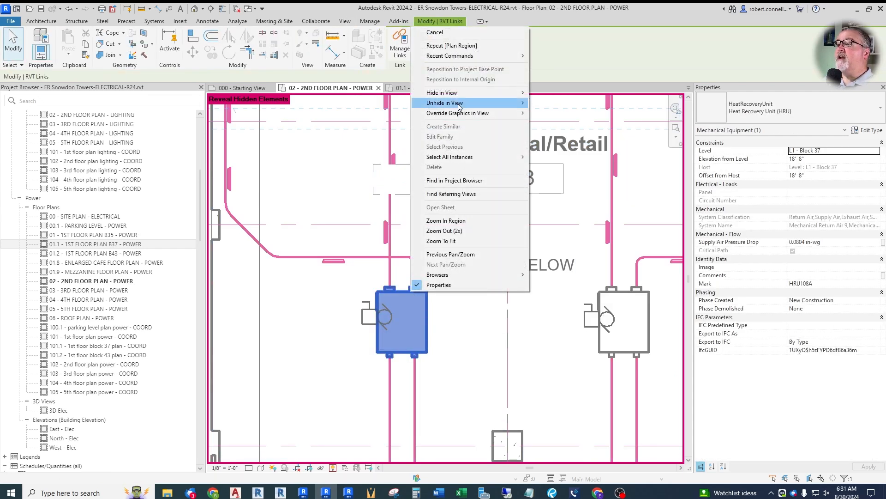
mouse_move(452, 104)
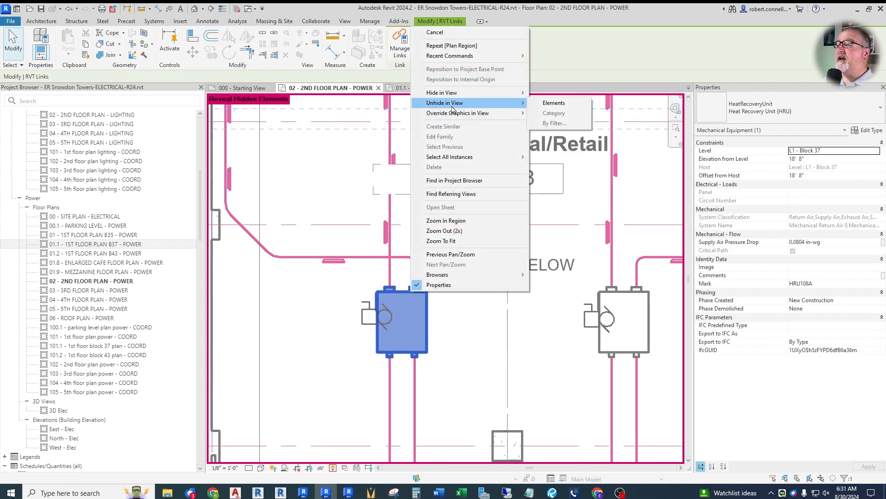
left_click(557, 104)
key("Escape")
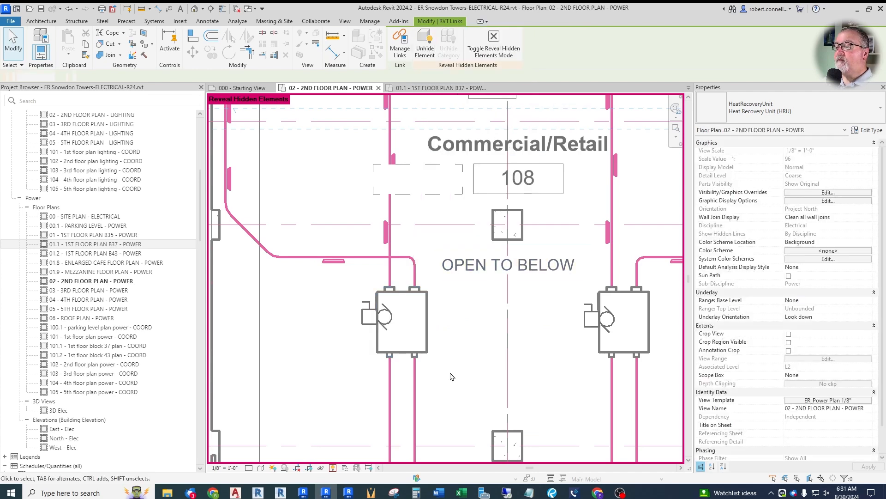
scroll(465, 256, "down", 1)
scroll(465, 255, "down", 1)
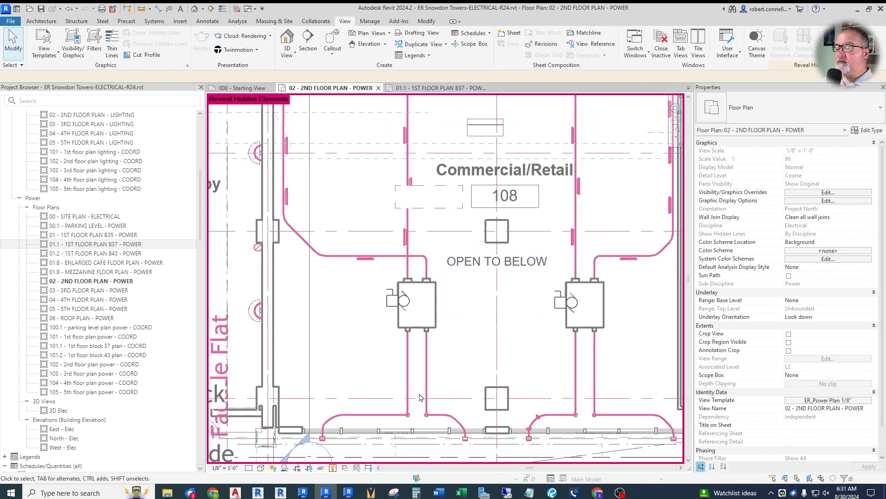
left_click(332, 468)
Start a plan region on the 2nd floor power plan and sketch a rectangular boundary around Commercial/Retail 108, about 37'-8" by 33'-5".
scroll(434, 343, "down", 1)
scroll(434, 343, "up", 2)
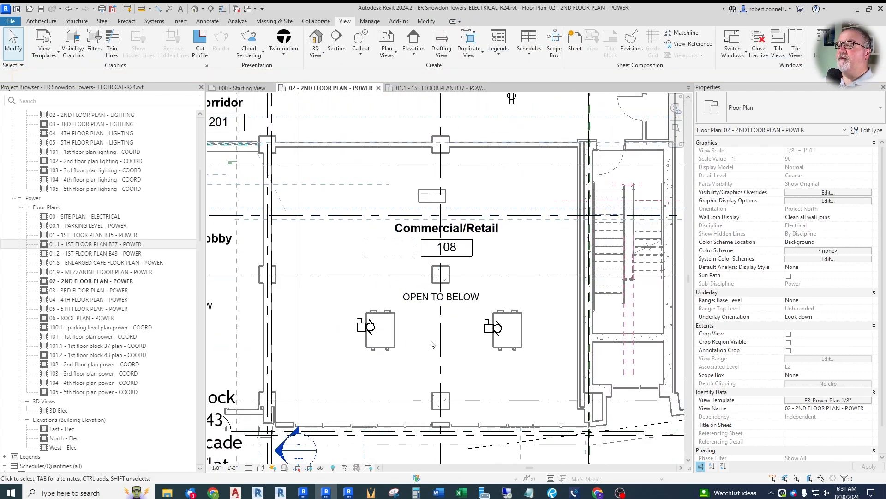
left_click(388, 45)
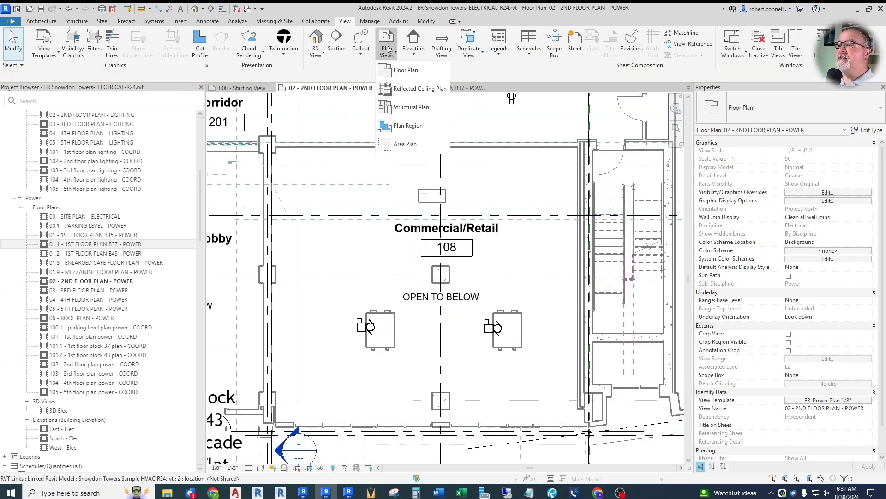
left_click(391, 128)
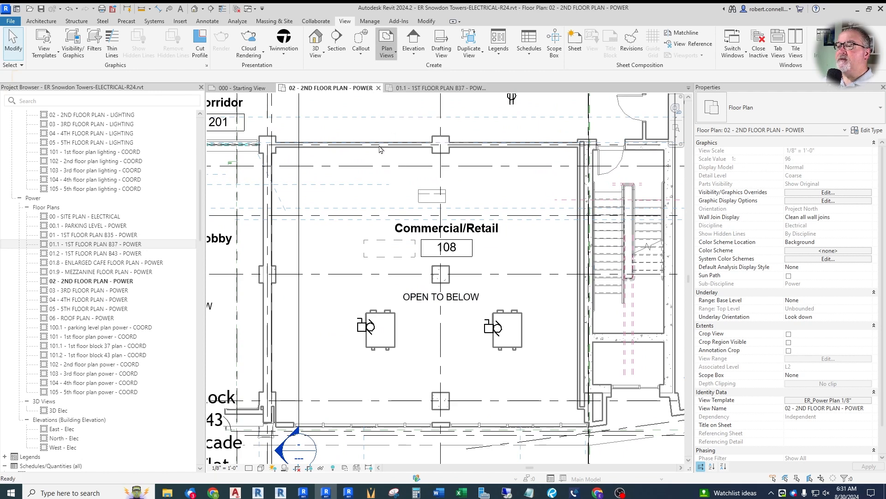
scroll(375, 203, "down", 2)
scroll(325, 201, "up", 2)
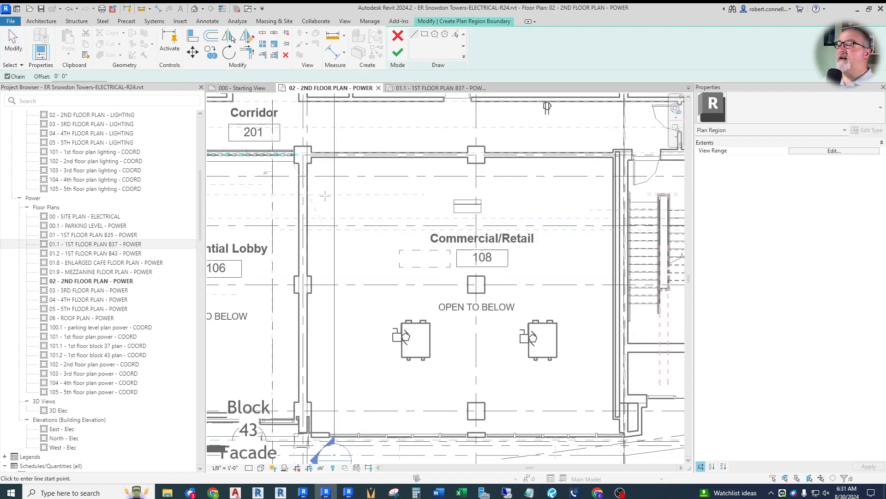
left_click(424, 34)
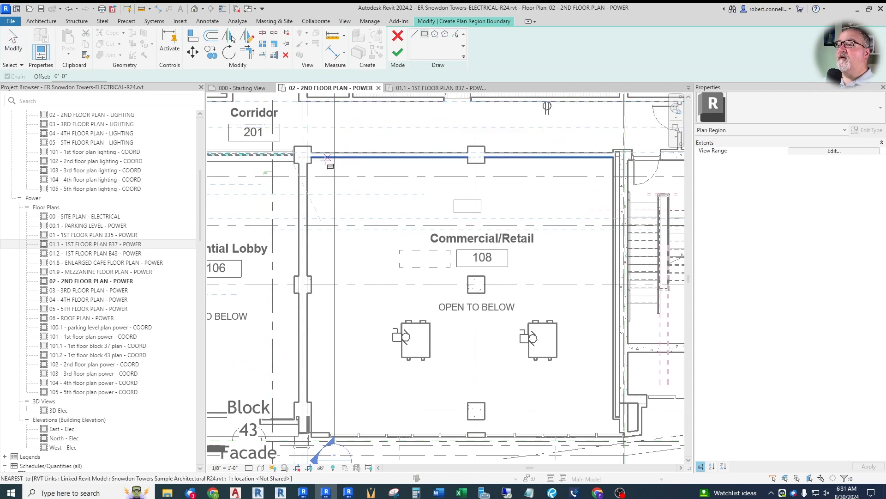
left_click(302, 156)
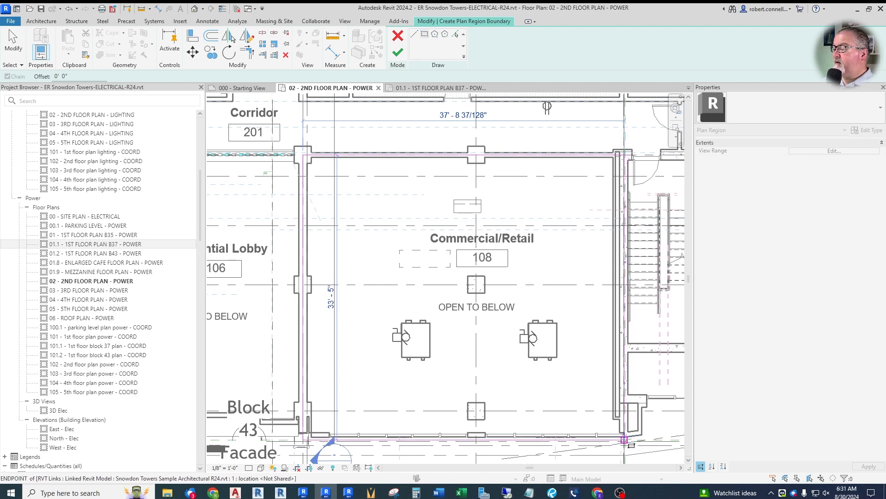
left_click(624, 440)
Set the plan region's view range to a 1' cut plane offset and a 2' top offset from L2, and finish the region.
left_click(826, 151)
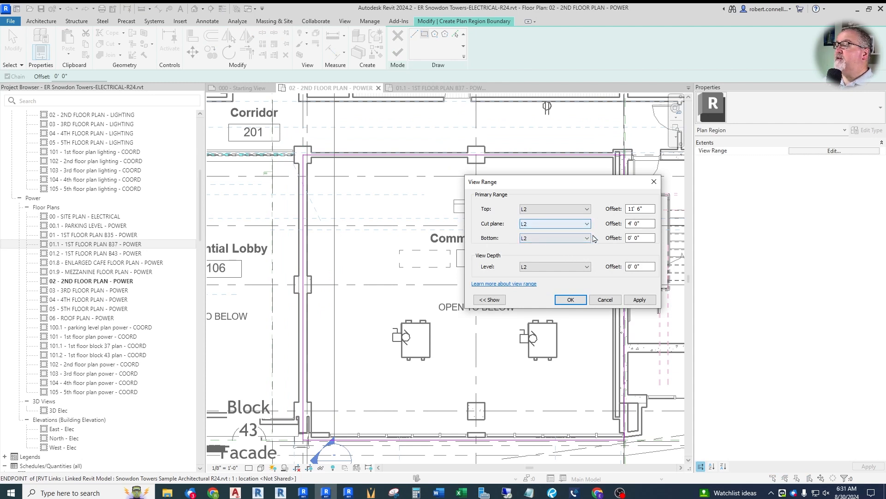
double_click(646, 224)
type("1")
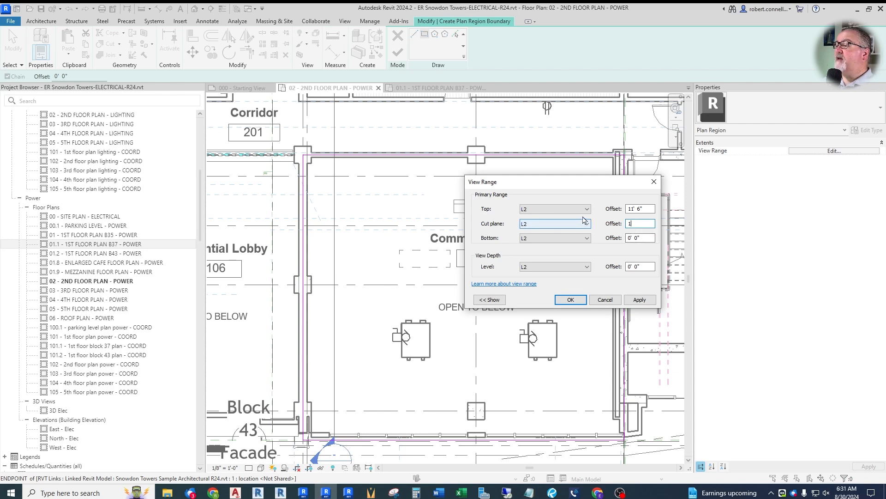
left_click_drag(648, 209, 614, 208)
type("2")
left_click(639, 299)
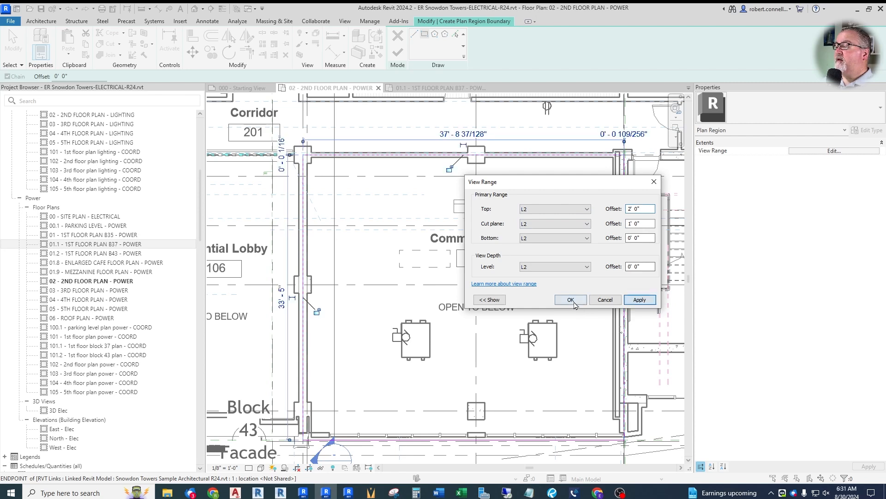
left_click(573, 301)
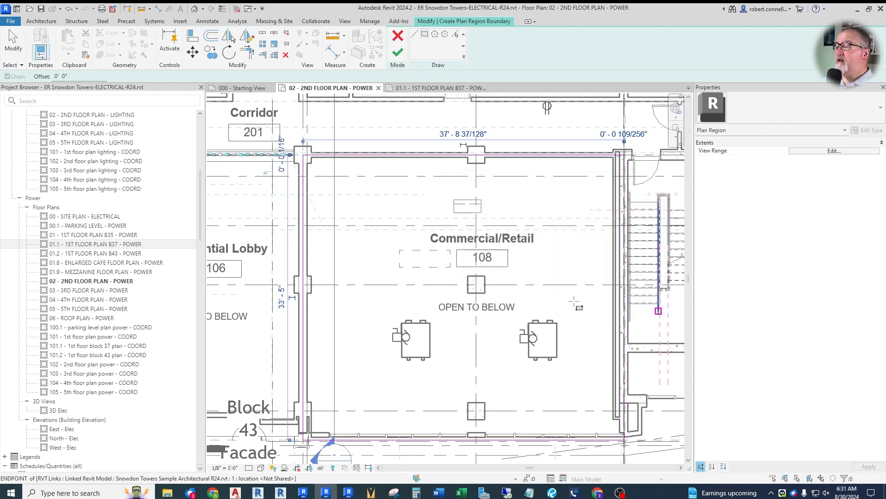
left_click(397, 53)
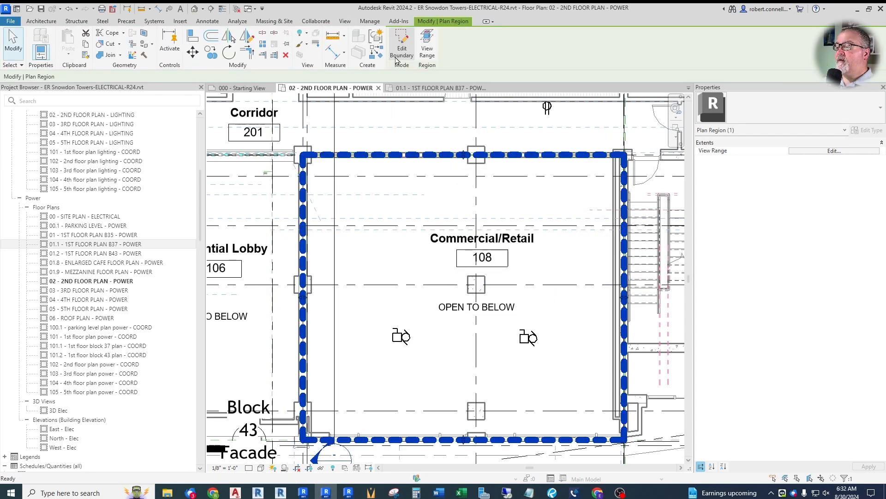
Check the HRU-108A motor connection's properties, and set the bottom offset of the plan region's view range to 1'.
left_click(369, 355)
left_click(402, 337)
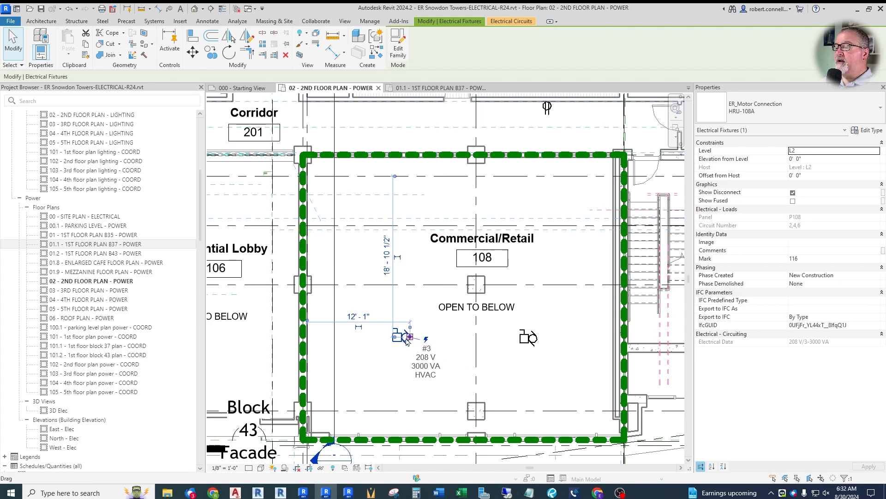
left_click(439, 332)
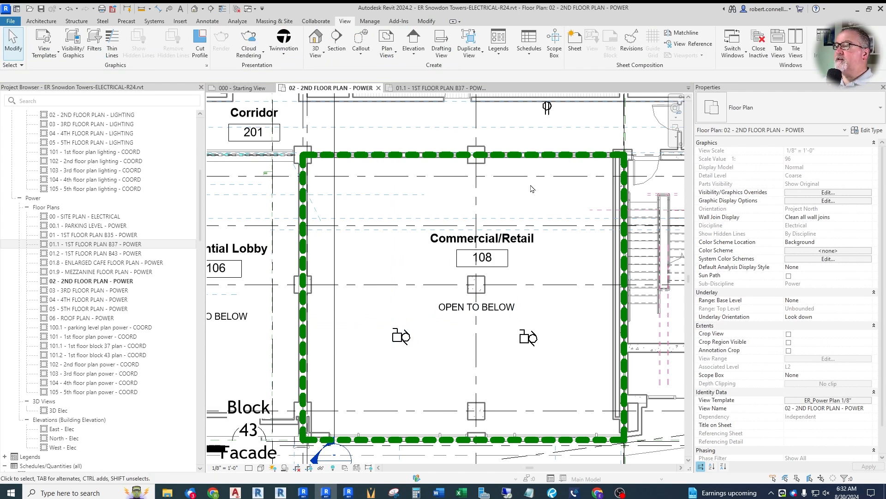
left_click(539, 156)
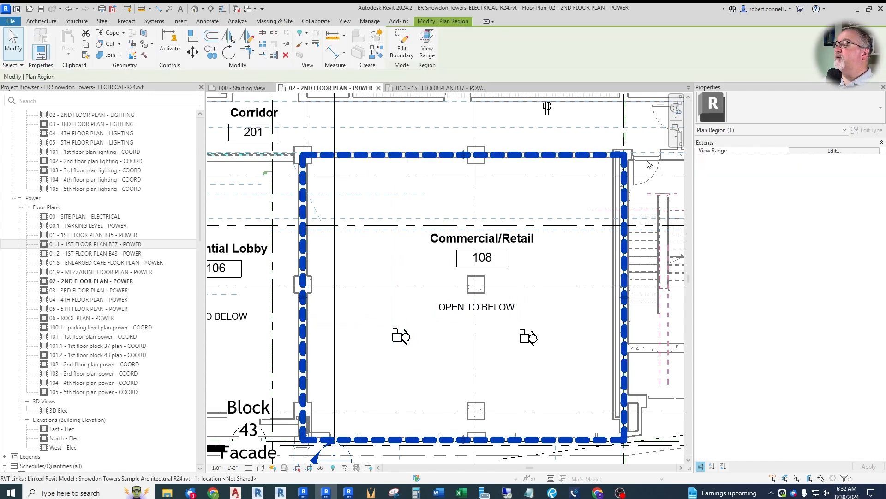
left_click(822, 151)
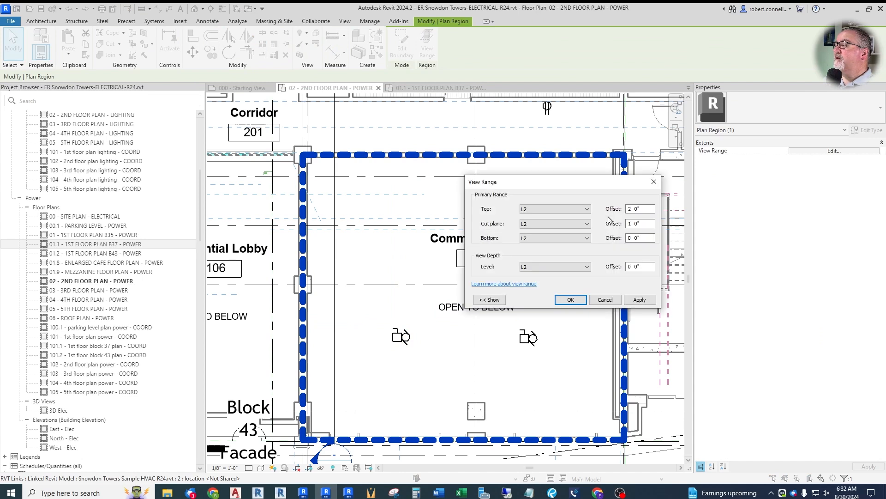
left_click_drag(655, 238, 614, 236)
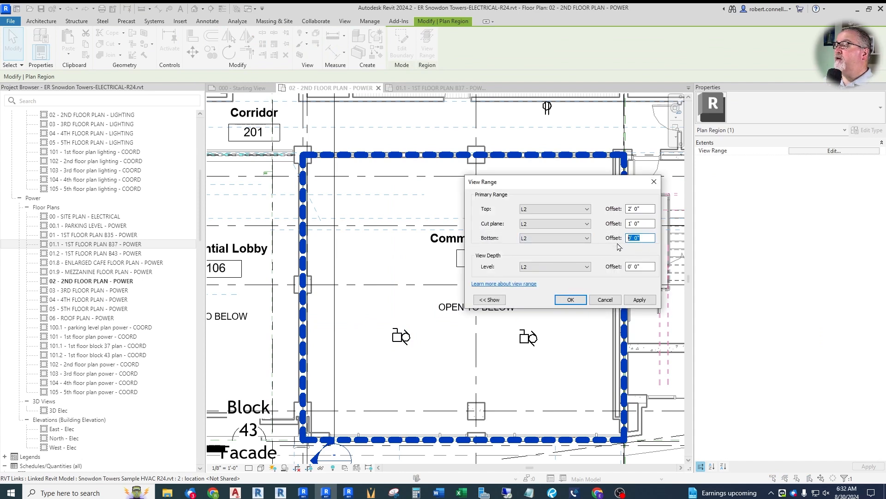
type("1")
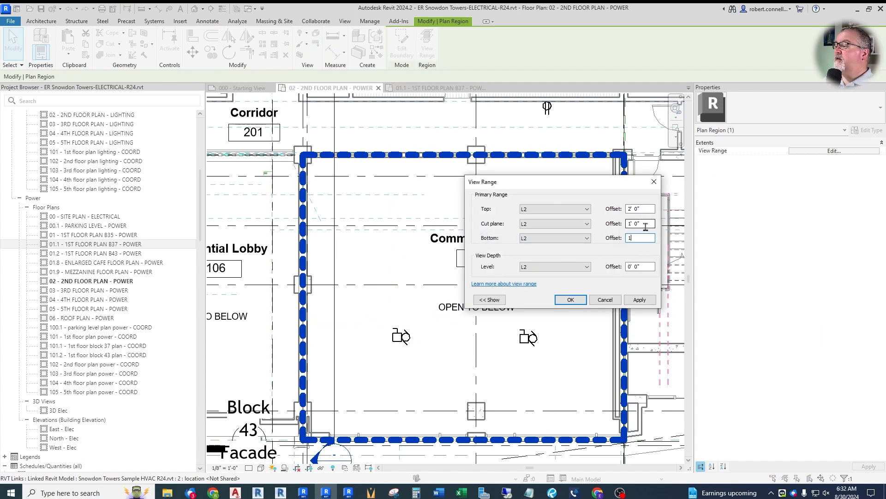
left_click(640, 301)
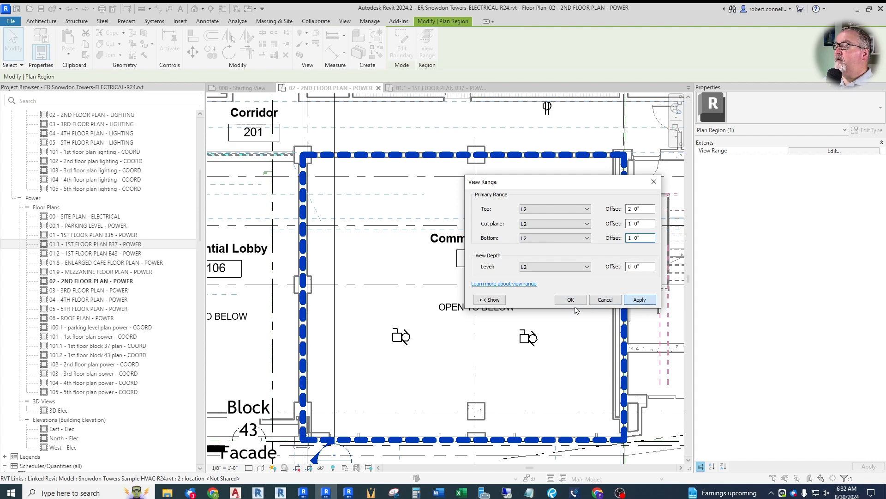
left_click(571, 301)
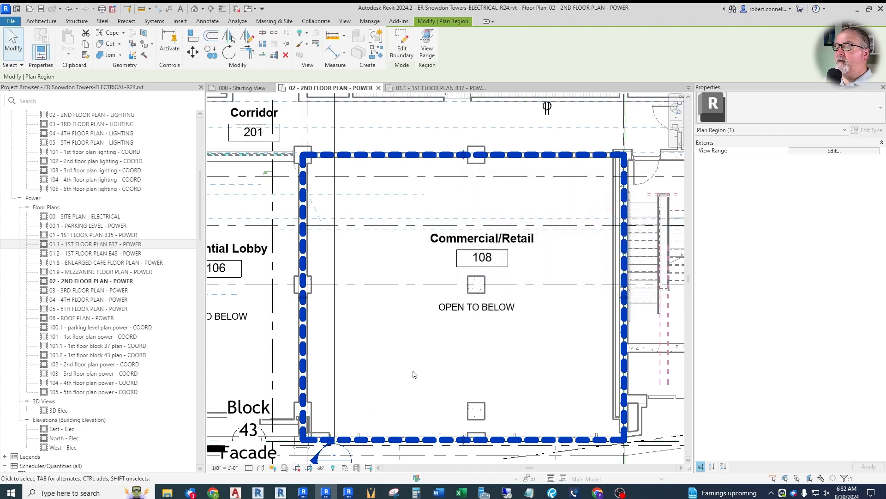
key("Escape")
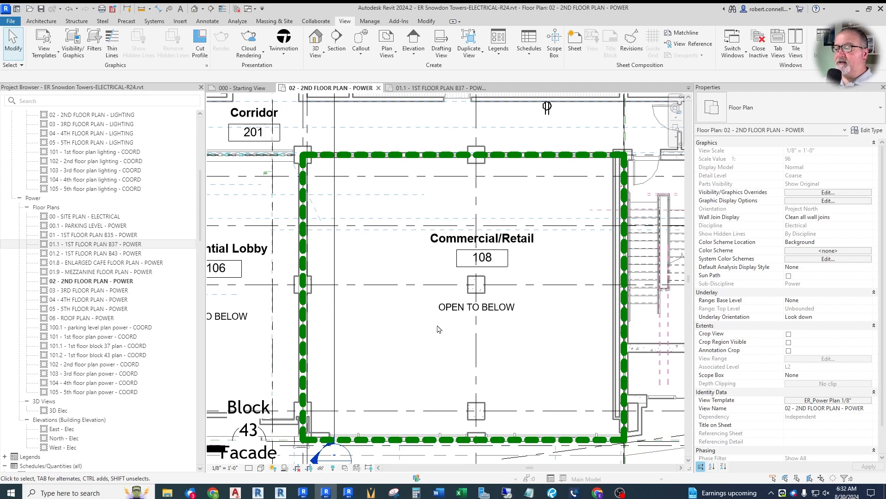
Tag the HRU-108A motor connection on the 1st floor B37 power plan, with a leader and the tag below left of the unit.
scroll(424, 267, "down", 2)
left_click(439, 88)
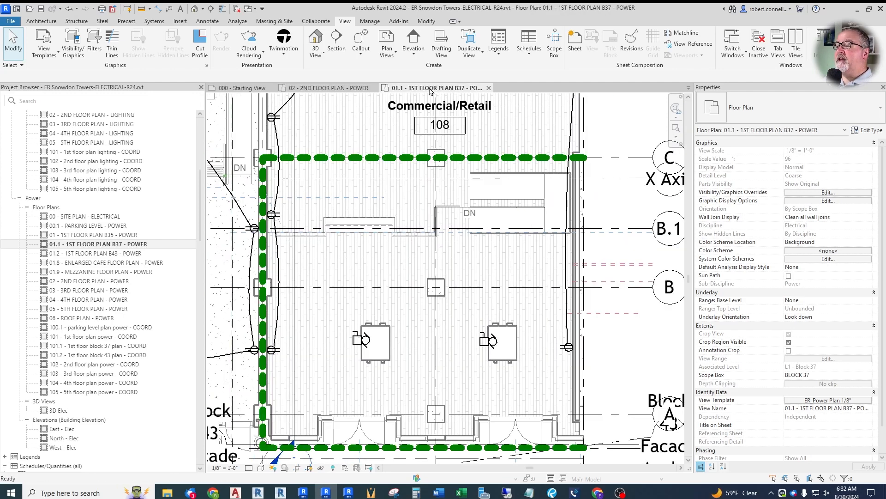
scroll(351, 388, "up", 2)
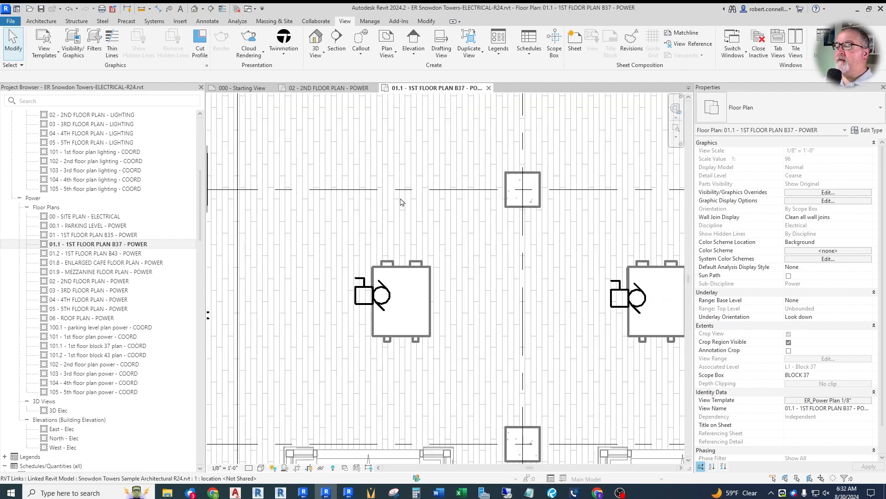
left_click(169, 10)
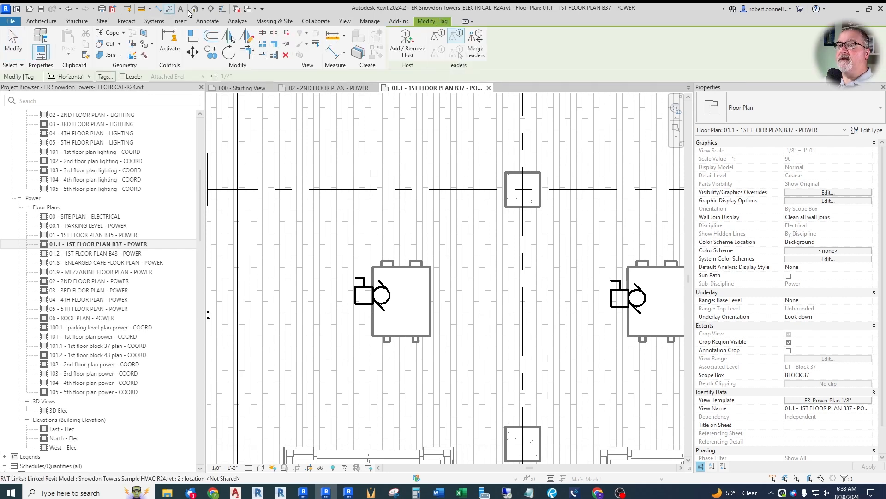
left_click(123, 76)
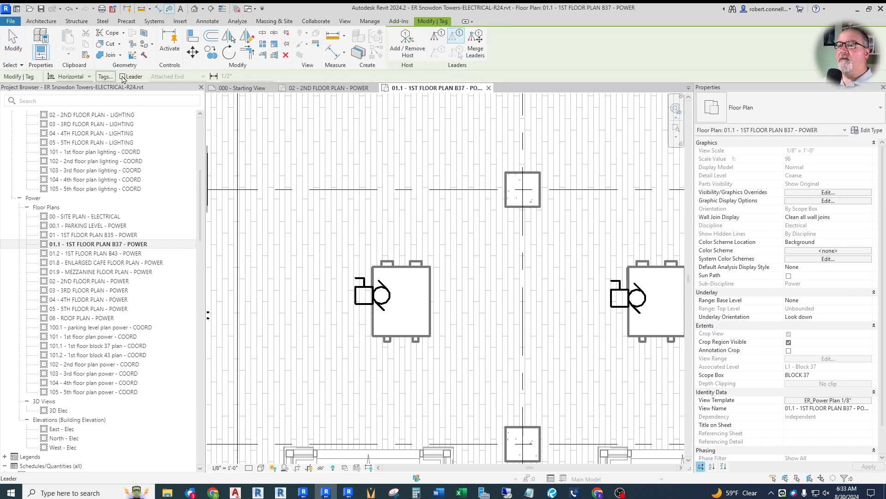
scroll(360, 214, "down", 4)
scroll(597, 171, "up", 4)
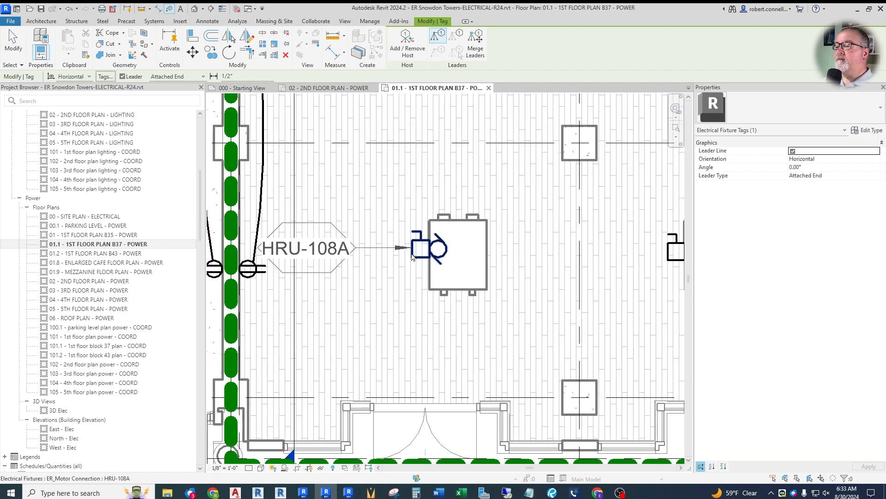
scroll(413, 256, "down", 3)
left_click_drag(309, 221, 318, 313)
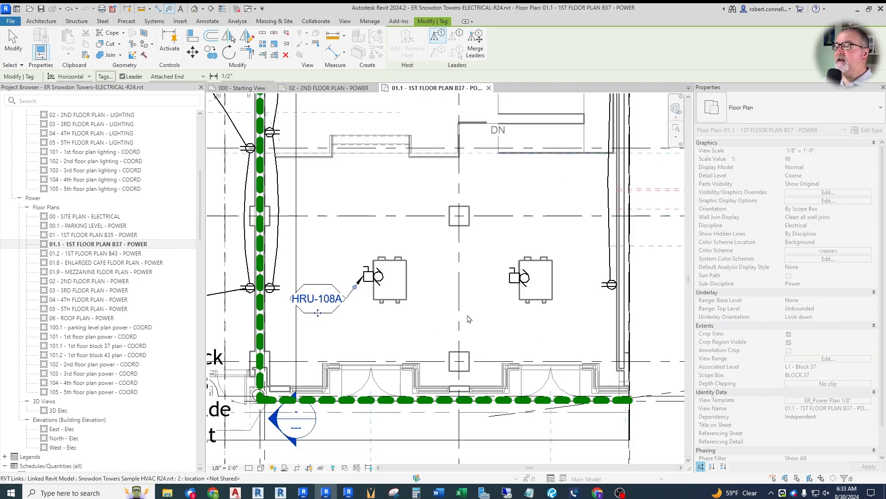
Tag the HRU-108B motor connection with a leader, placing the tag below left of the unit, and end tagging.
scroll(480, 308, "up", 3)
left_click(534, 257)
left_click_drag(427, 279, 475, 322)
key("Escape")
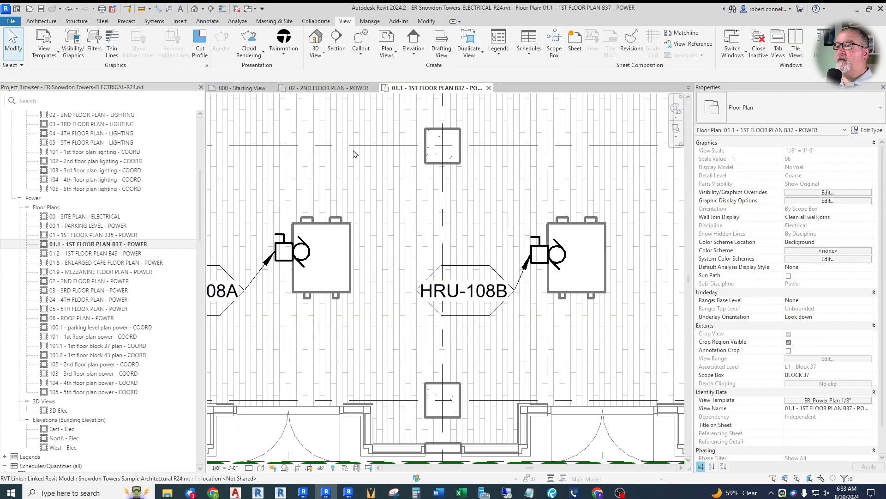
Convert the HRU-108A circuit to an arc homerun wire and adjust the wire's curve at the motor connection.
key("Tab")
left_click(303, 217)
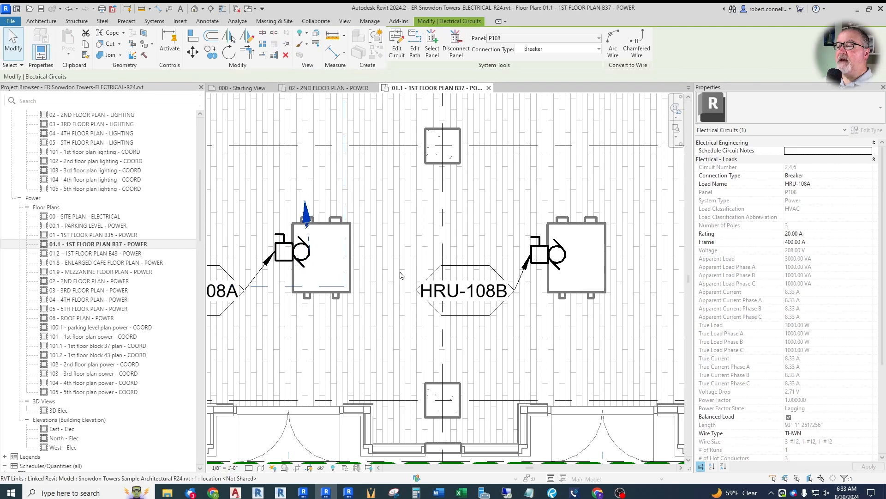
left_click(304, 216)
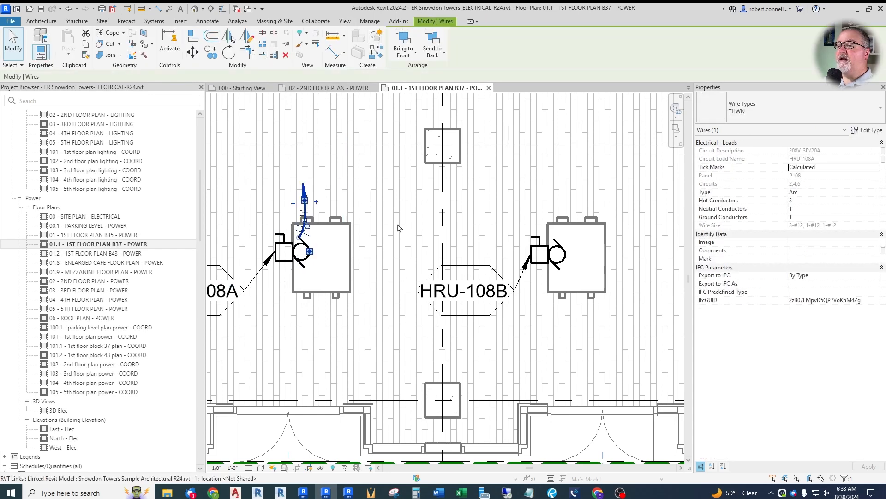
scroll(283, 236, "up", 1)
left_click_drag(304, 238, 292, 243)
middle_click_drag(250, 157, 285, 206)
left_click(285, 206)
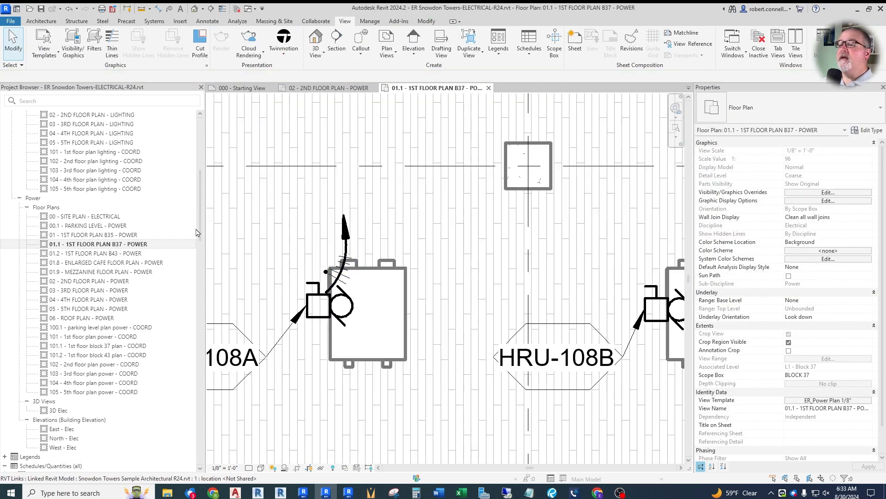
Convert the HRU-108B motor connection's circuit to an arc homerun wire.
scroll(197, 232, "down", 5)
scroll(207, 219, "down", 3)
scroll(483, 263, "up", 2)
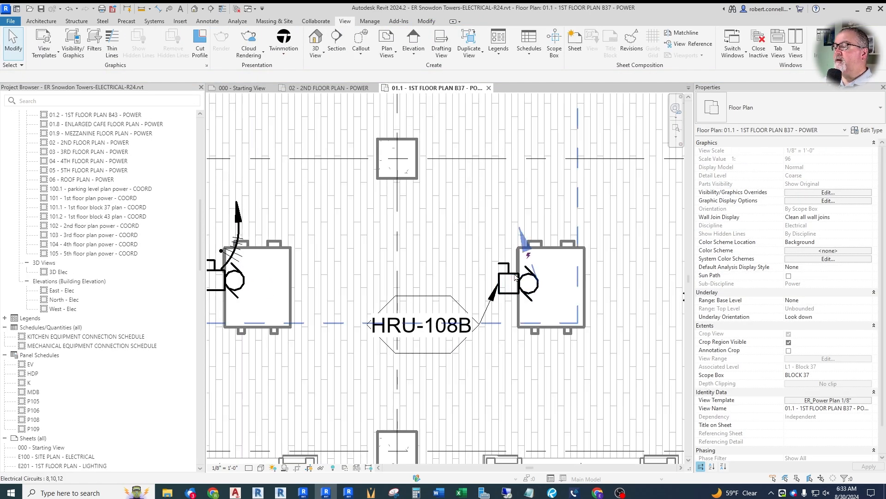
left_click(516, 276)
left_click(613, 50)
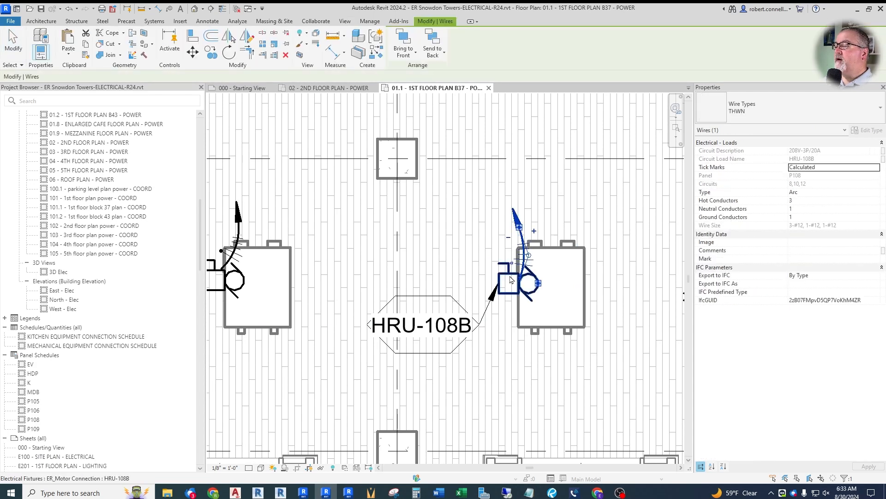
left_click(566, 229)
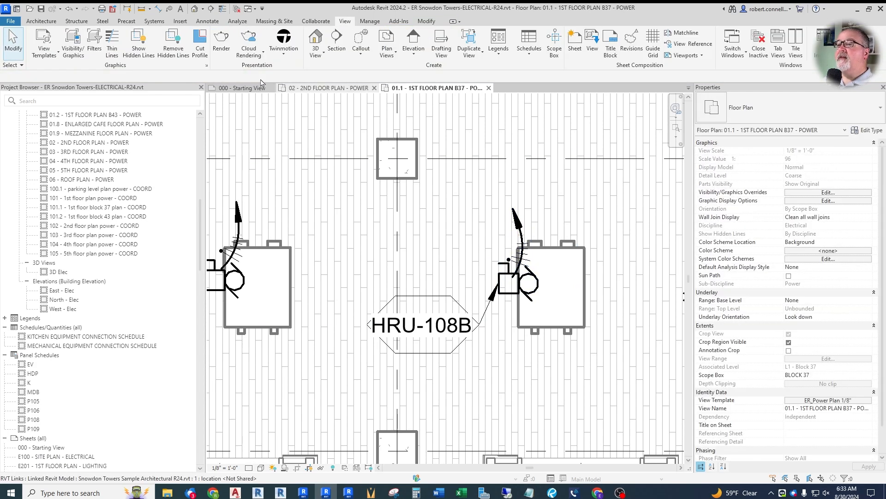
Tag the HRU-108A and HRU-108B homerun wires with their P108 circuit numbers, without leaders, above the arrowheads.
left_click(170, 9)
left_click(122, 77)
left_click(238, 207)
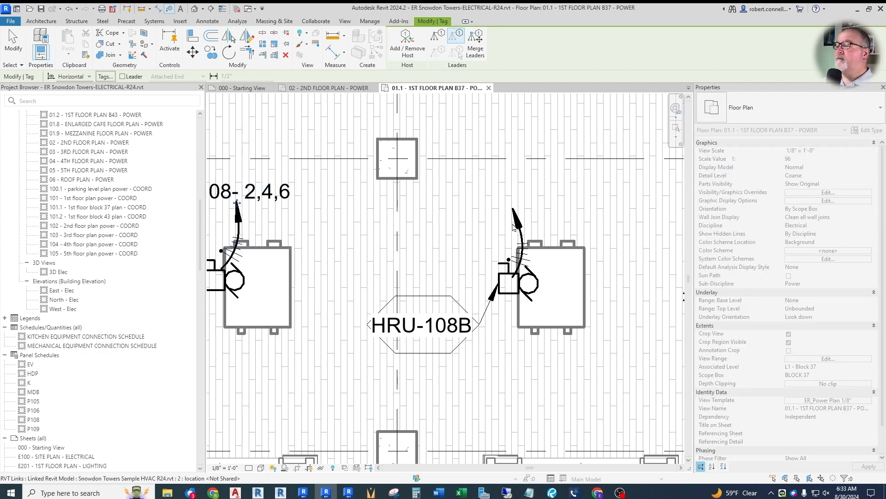
left_click_drag(518, 254, 512, 206)
key("Escape")
key("Escape")
scroll(462, 252, "down", 4)
scroll(423, 318, "down", 2)
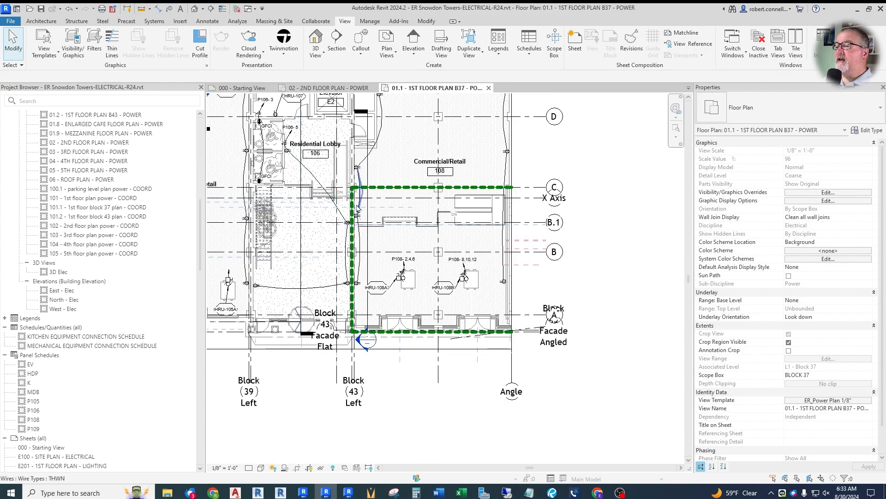
Review room 108's plan region on the first-floor B37 power plan and compare it with rooms 108 and 109 on the second-floor power plan.
scroll(416, 240, "up", 3)
scroll(433, 259, "down", 2)
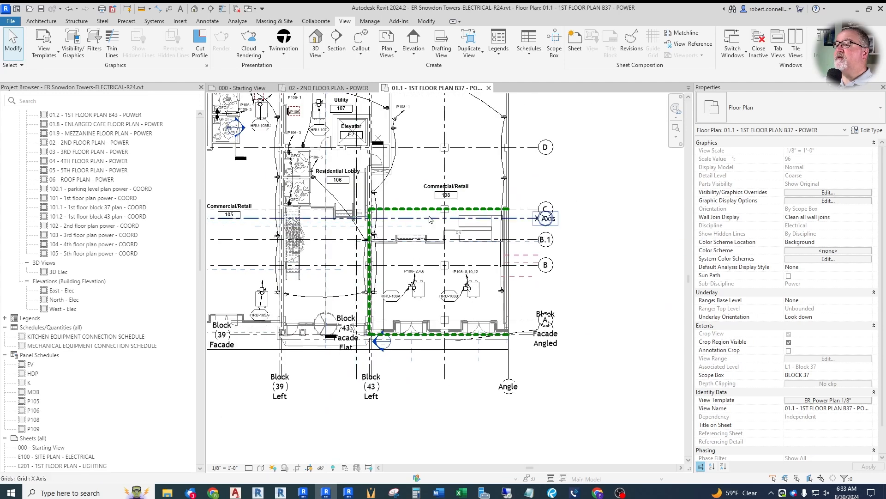
scroll(420, 294, "down", 1)
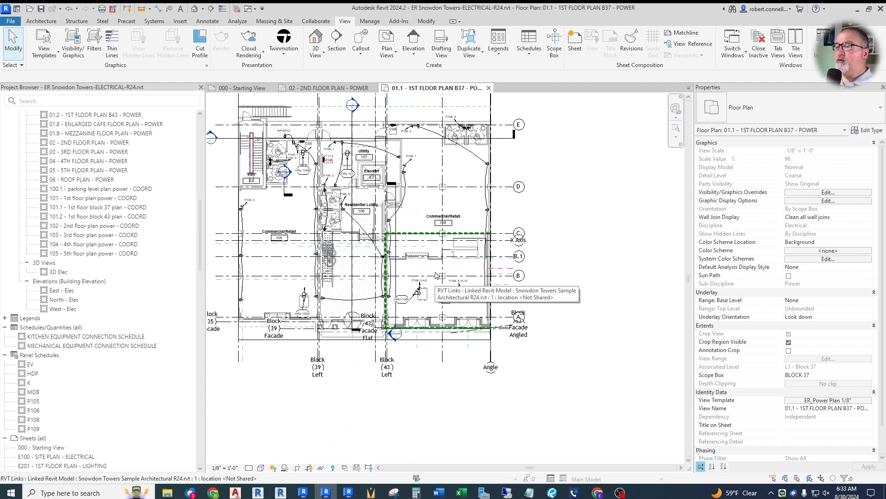
scroll(421, 273, "up", 2)
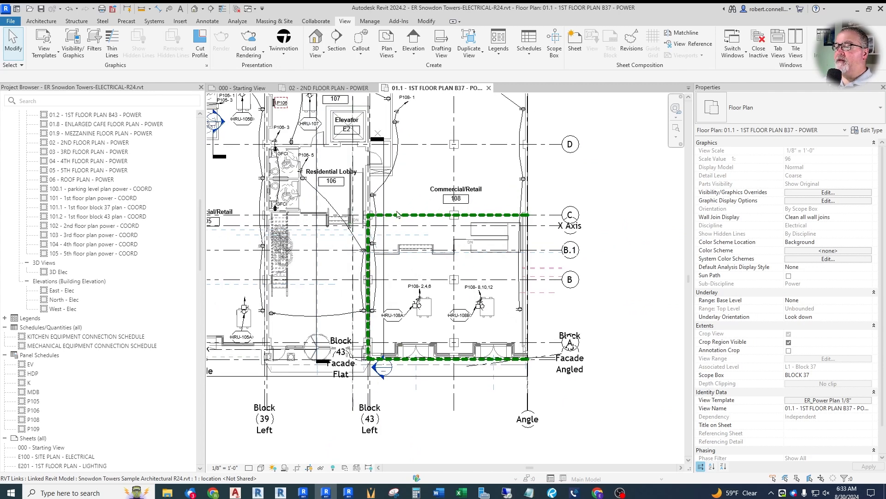
left_click(331, 88)
scroll(328, 271, "down", 2)
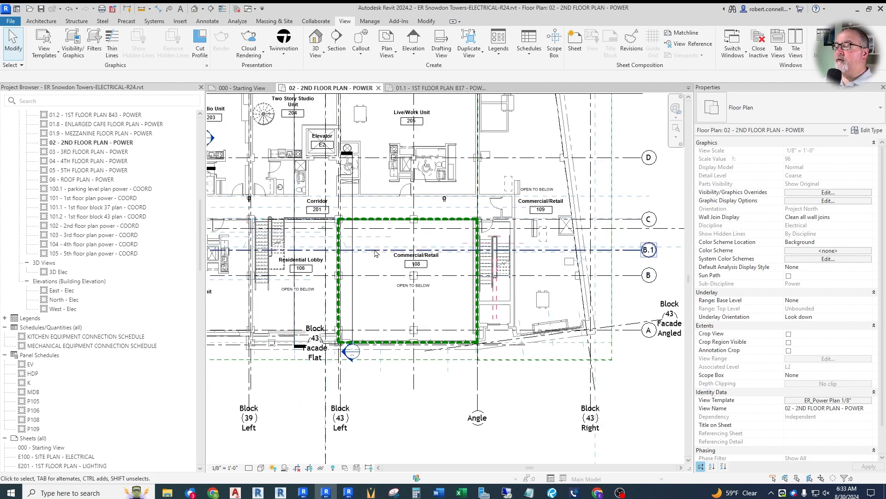
scroll(436, 287, "down", 1)
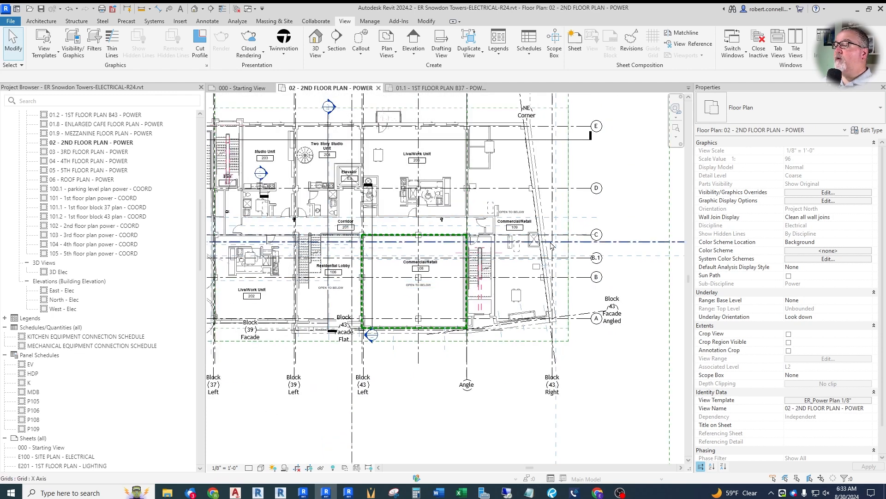
scroll(481, 184, "up", 2)
scroll(480, 185, "down", 1)
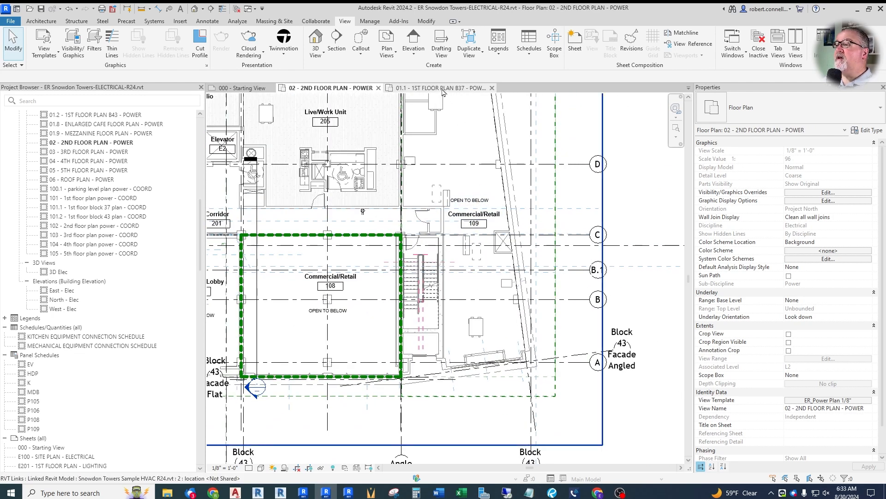
Open the 01.2 - 1ST FLOOR PLAN B43 - POWER view and compare room 109 there with the same area on the second-floor power plan.
double_click(100, 253)
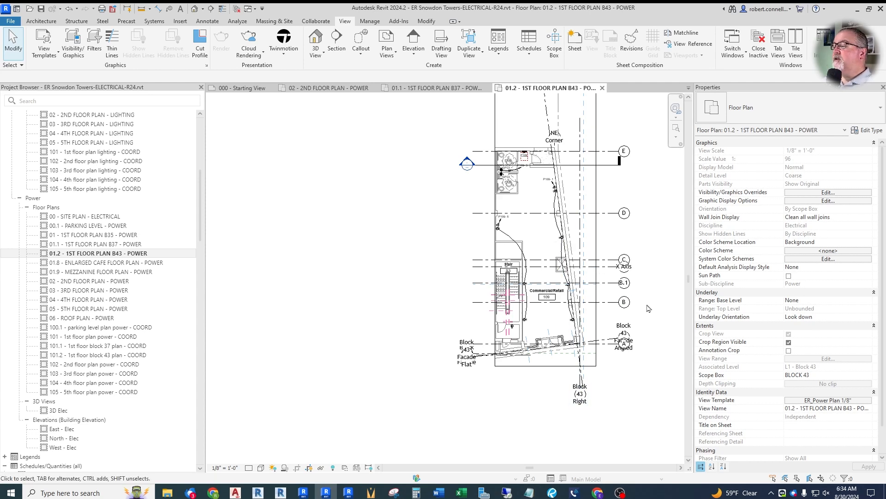
scroll(645, 258, "up", 3)
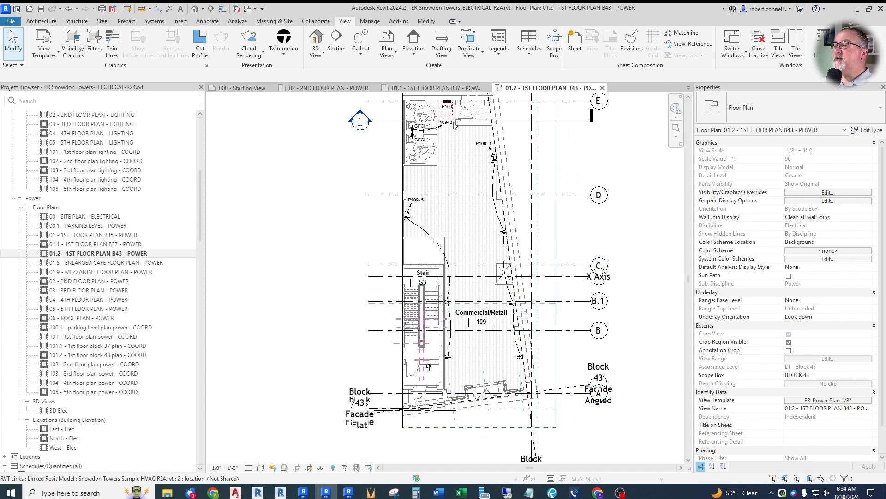
left_click(342, 88)
scroll(445, 279, "down", 2)
scroll(461, 175, "up", 3)
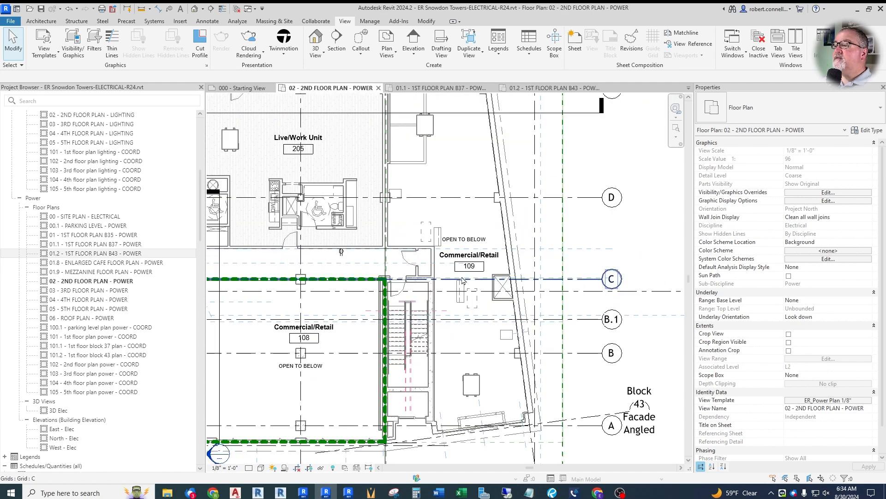
scroll(459, 273, "down", 2)
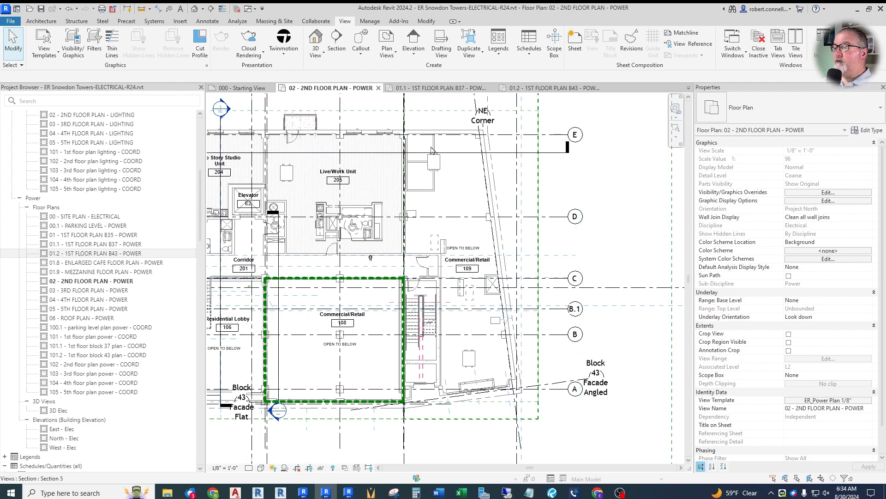
left_click(549, 88)
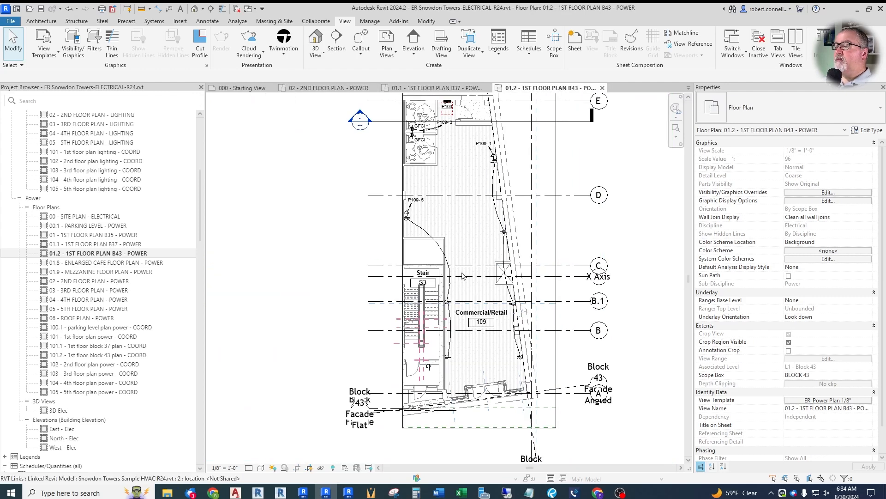
scroll(393, 175, "up", 2)
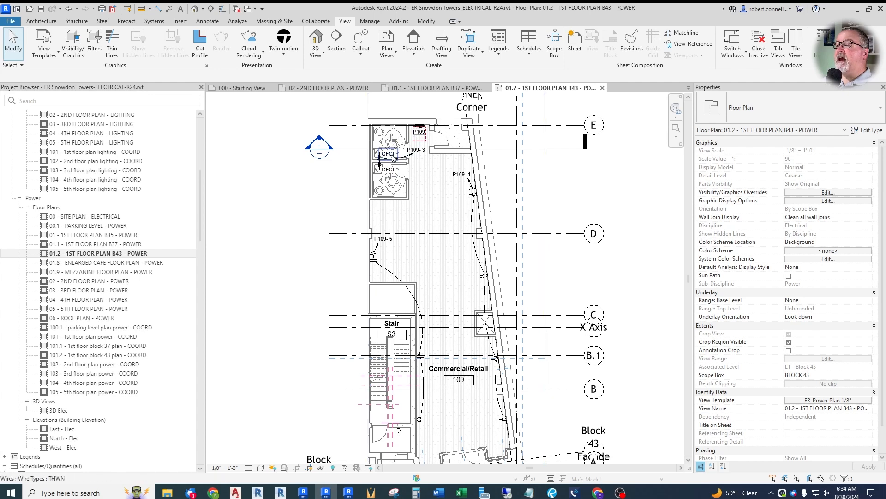
Start a plan region and sketch its boundary around the P109 panel alcove and along the vestibule's south wall to the angled east wall.
left_click(387, 51)
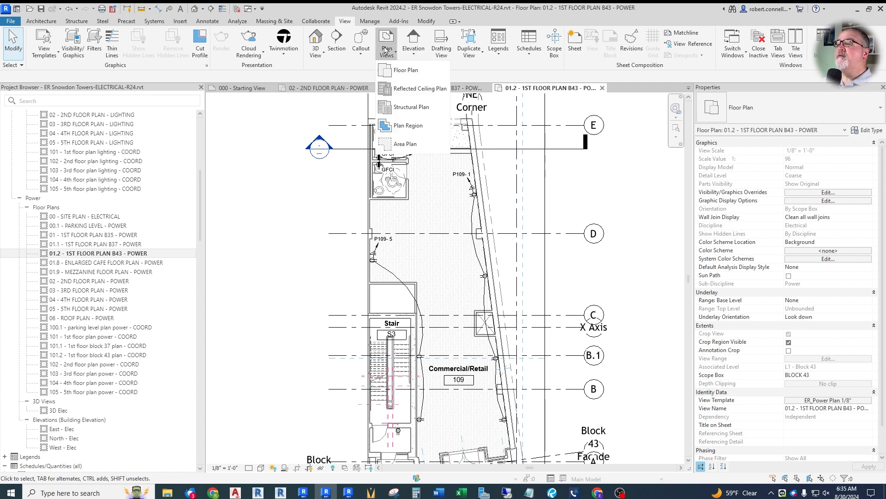
left_click(409, 125)
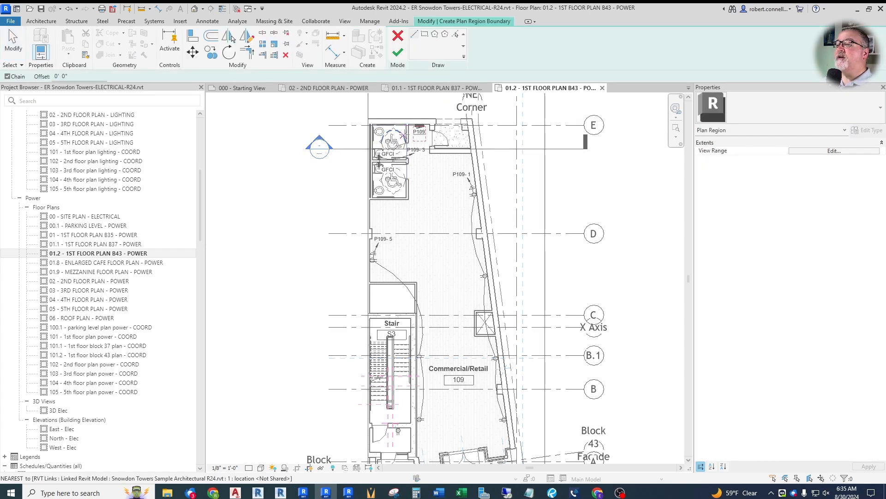
scroll(404, 135, "up", 2)
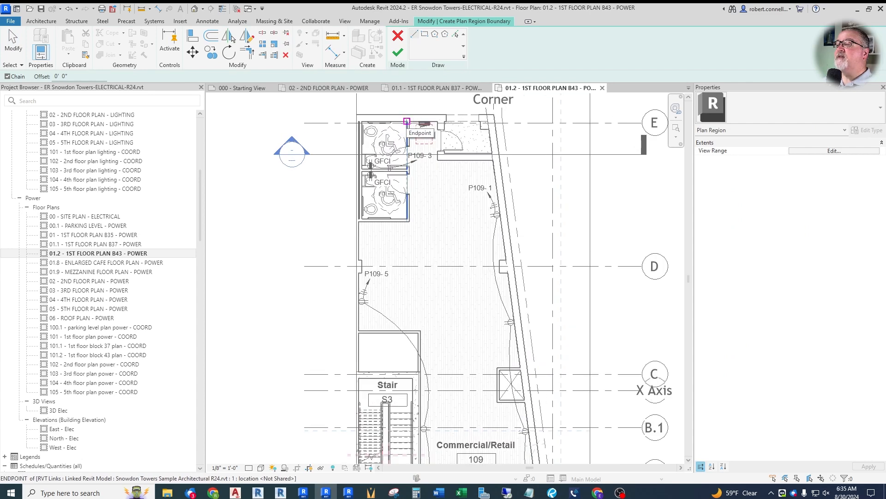
scroll(405, 119, "up", 1)
left_click(408, 116)
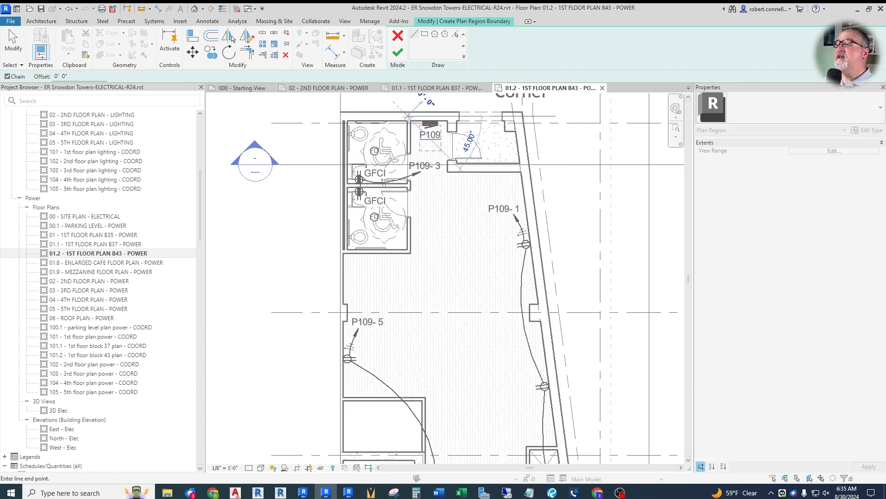
left_click(452, 116)
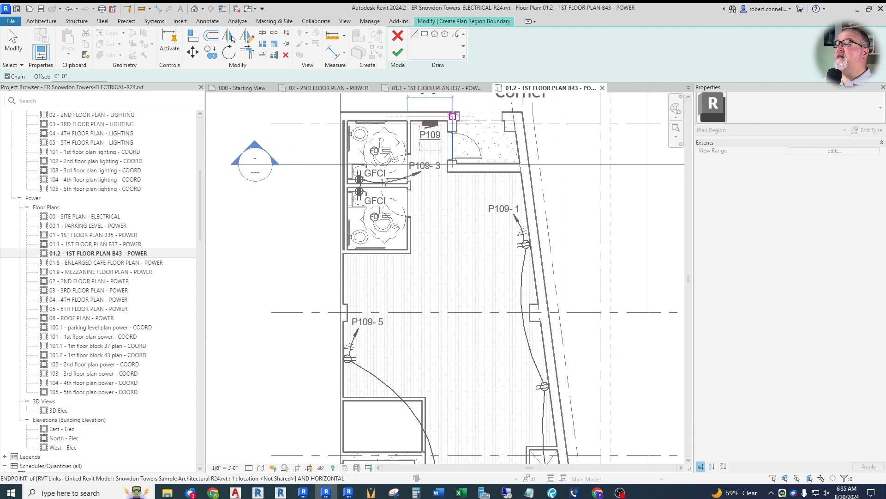
left_click(452, 167)
left_click(522, 167)
Continue the plan region boundary down Commercial/Retail 109's angled east wall, along the storefront facade and back to the wall corner by the stair.
scroll(475, 138, "down", 3)
scroll(465, 141, "down", 2)
scroll(495, 281, "up", 6)
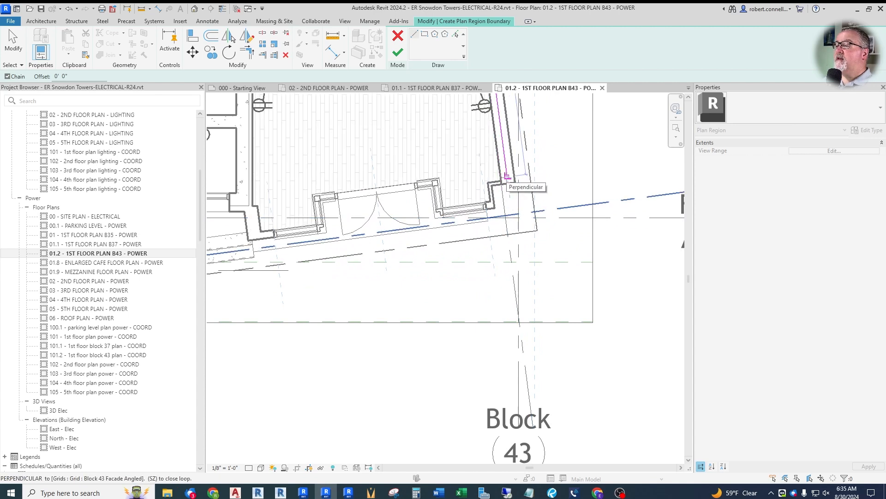
left_click(511, 201)
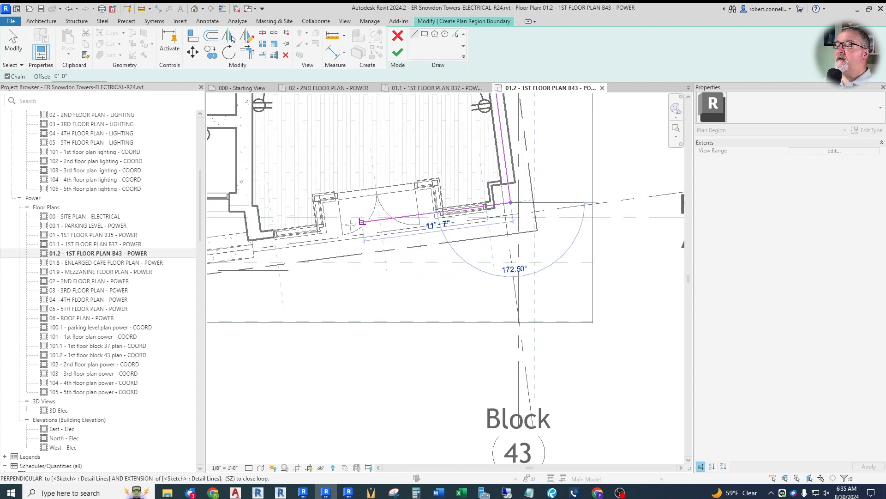
scroll(261, 232, "down", 2)
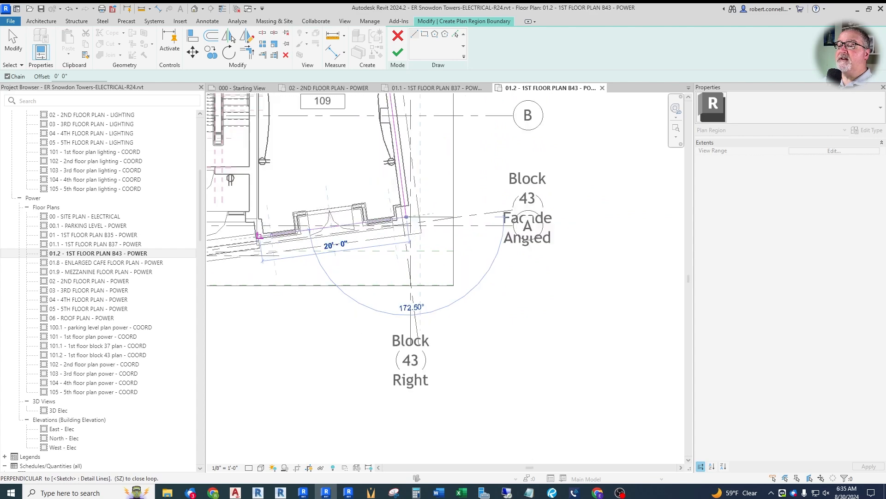
scroll(260, 234, "up", 1)
left_click(260, 235)
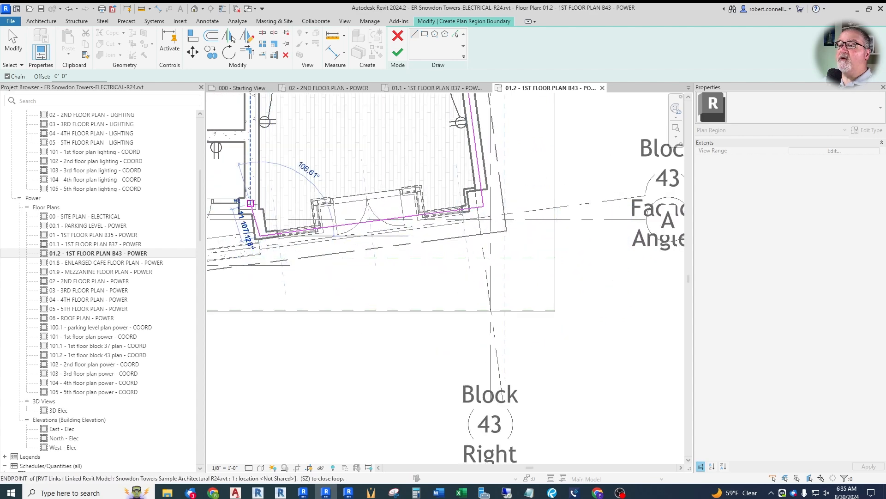
left_click(251, 204)
Continue the boundary up and around Stair S3, along the west exterior wall and across the south wall of the restrooms.
scroll(277, 273, "down", 5)
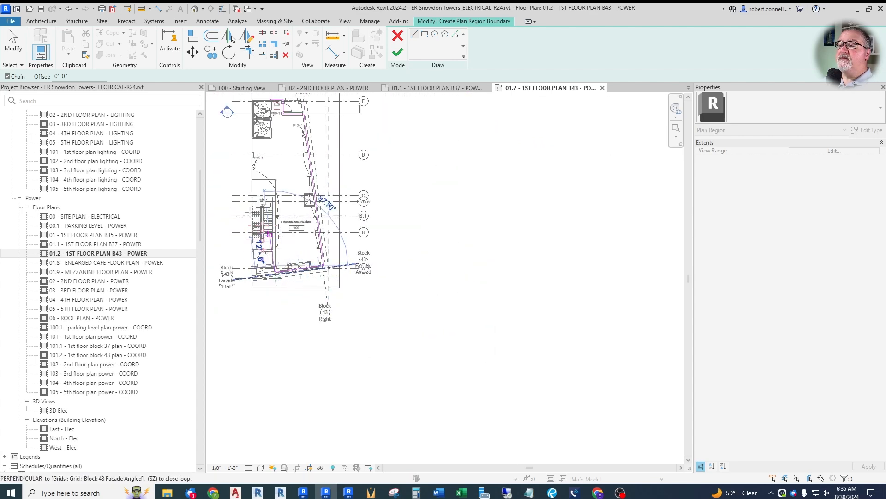
scroll(261, 198, "up", 4)
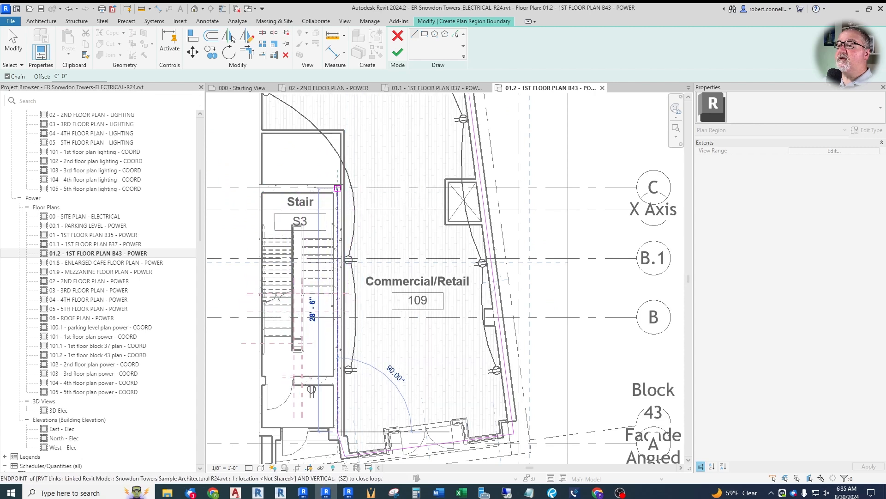
left_click(338, 188)
left_click(257, 188)
scroll(296, 284, "down", 4)
scroll(288, 190, "up", 7)
scroll(296, 176, "down", 2)
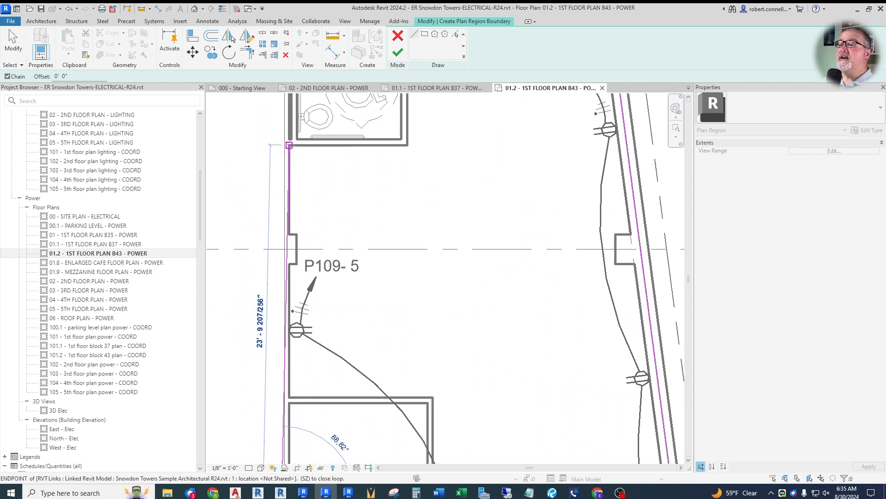
left_click(284, 140)
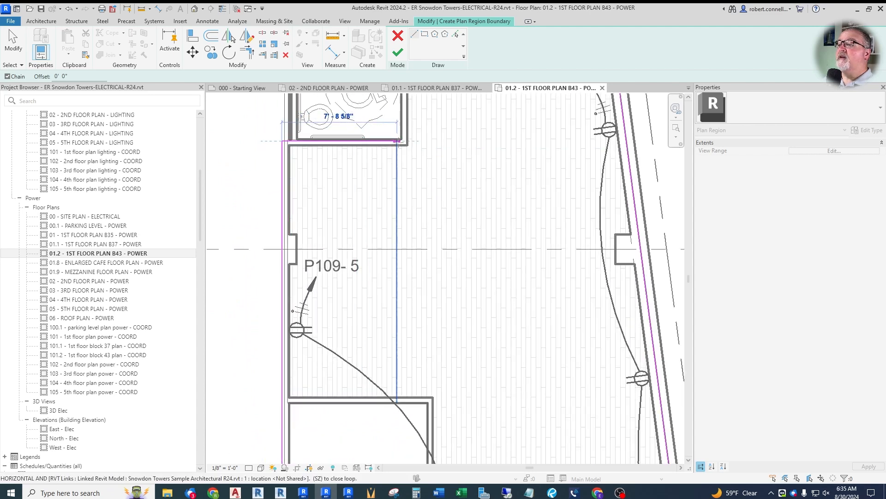
left_click(404, 140)
Close the boundary up the restrooms' east wall to its start point and finish the plan region.
scroll(369, 208, "down", 4)
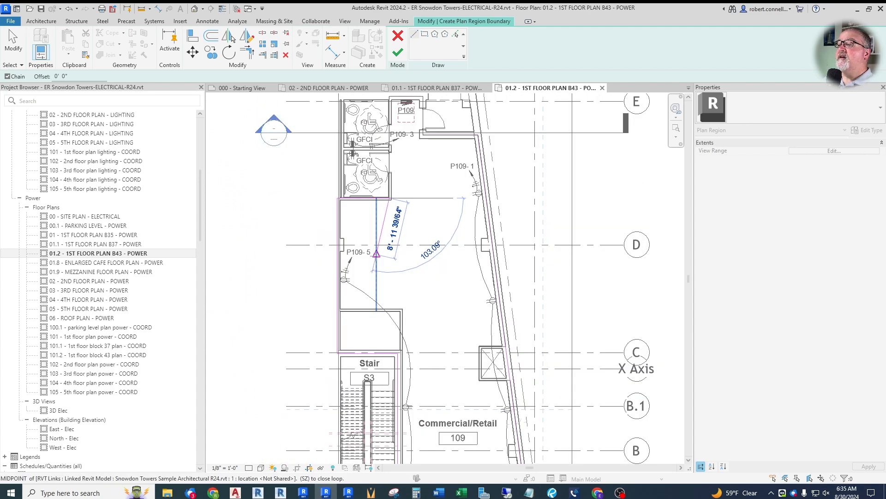
scroll(390, 165, "up", 4)
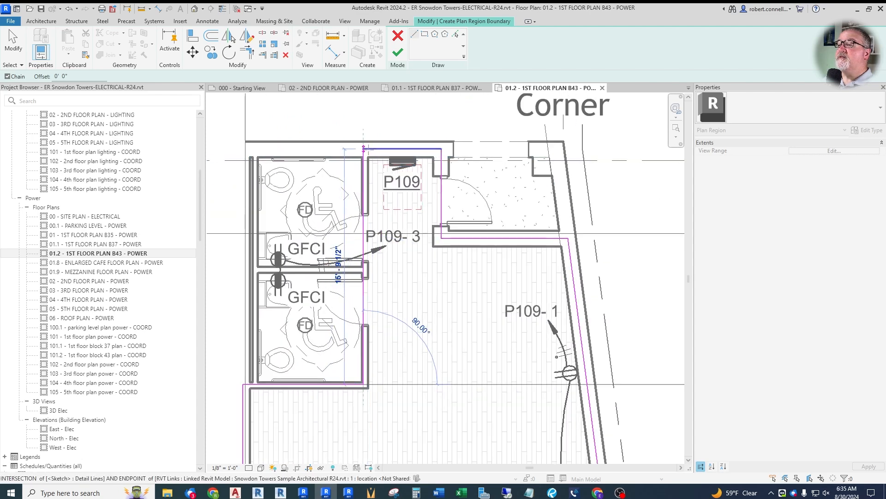
left_click(363, 149)
scroll(369, 181, "up", 2)
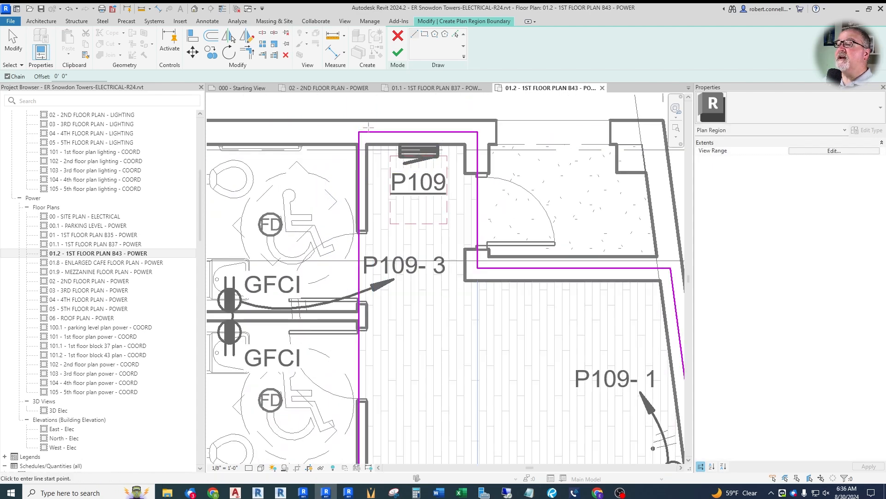
left_click(398, 54)
scroll(353, 291, "down", 3)
key("Escape")
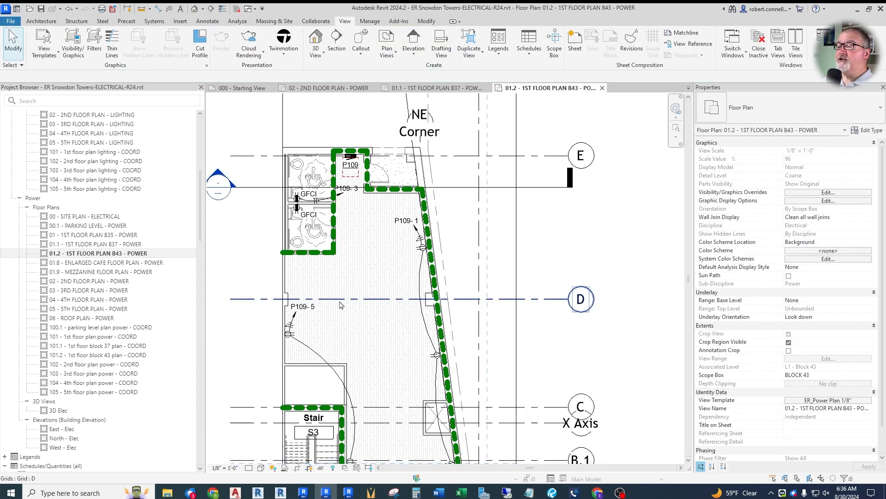
Edit the plan region's view range so it takes in the overhead mechanical equipment in Commercial/Retail 109.
left_click(385, 188)
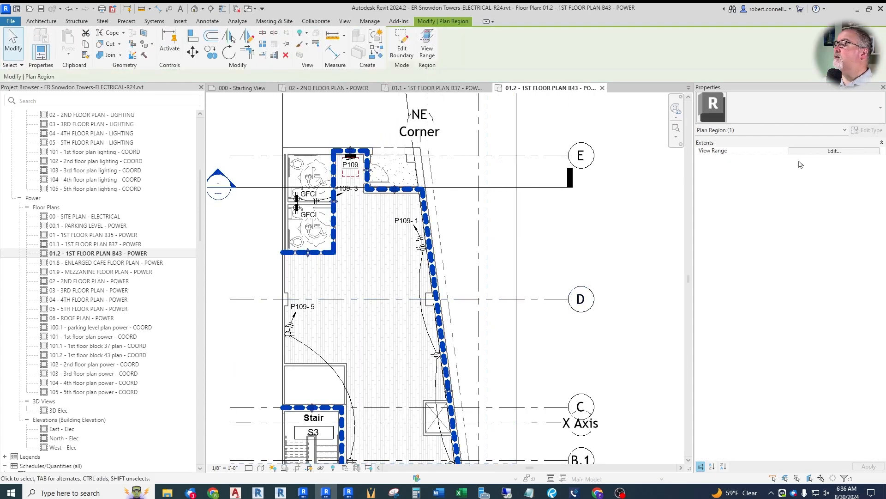
left_click(809, 152)
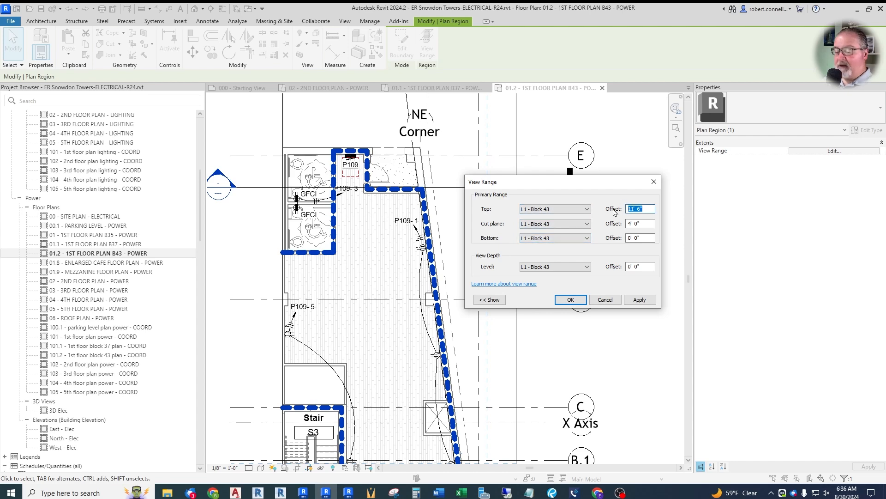
key("Return")
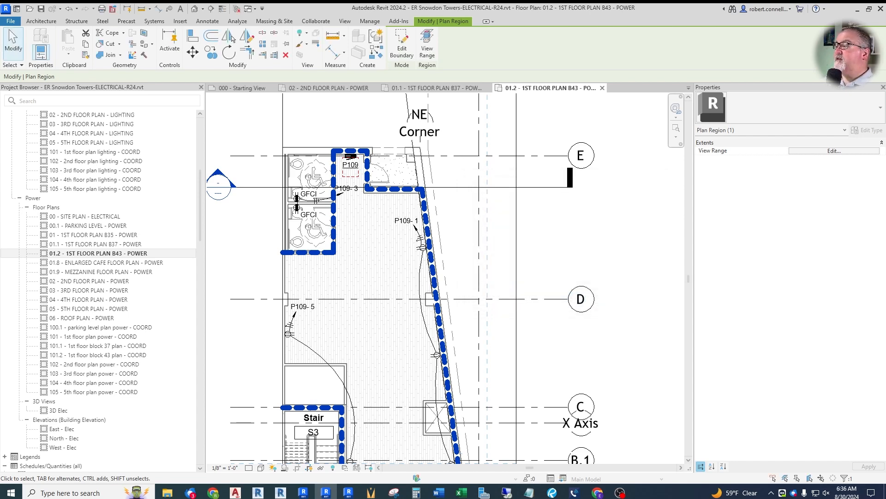
key("Escape")
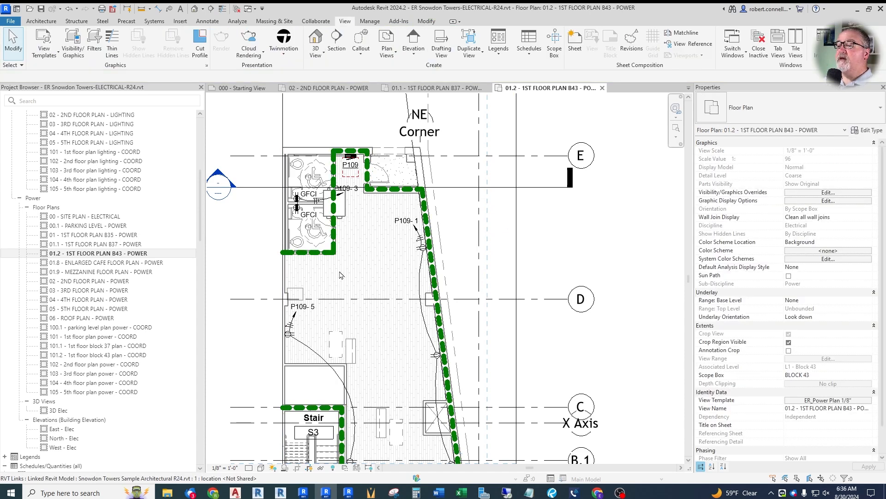
Reroute the P109-3 home run wire so its arrow ends inside the upper restroom, clear of the overhead mechanical unit.
scroll(318, 277, "up", 3)
scroll(323, 240, "down", 3)
scroll(333, 194, "up", 3)
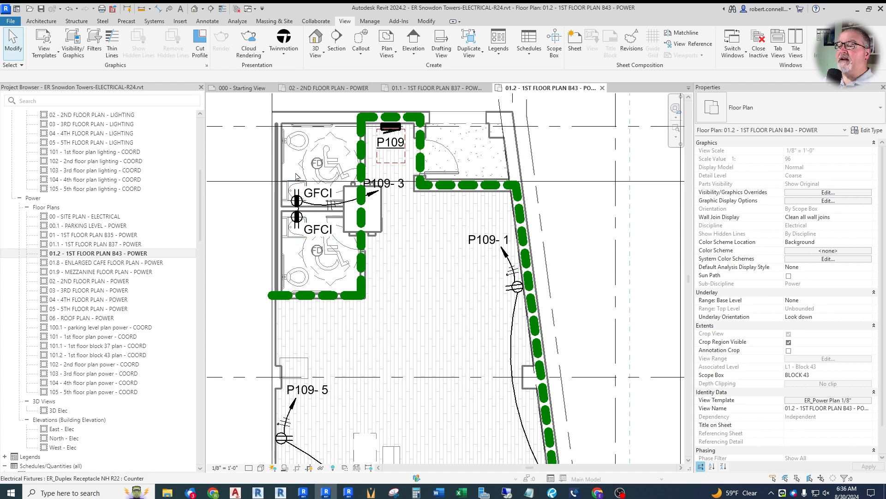
scroll(306, 143, "up", 3)
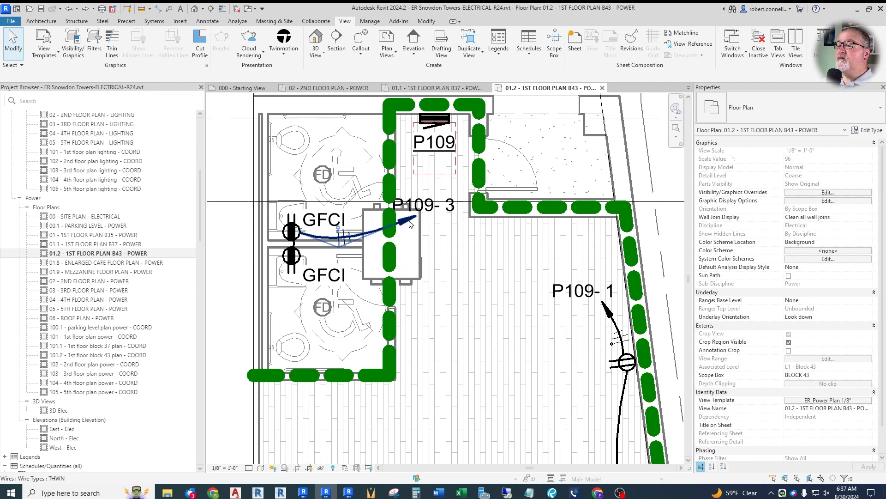
left_click(403, 223)
left_click_drag(401, 224, 332, 167)
key("Escape")
Move the upper receptacle's GFCI tag and the P109-3 circuit tag clear of the rerouted wire.
left_click_drag(312, 224, 281, 206)
key("Escape")
left_click_drag(348, 150, 325, 141)
key("Escape")
Check the properties and mark of the linked heat recovery unit beside the restrooms.
scroll(305, 195, "down", 6)
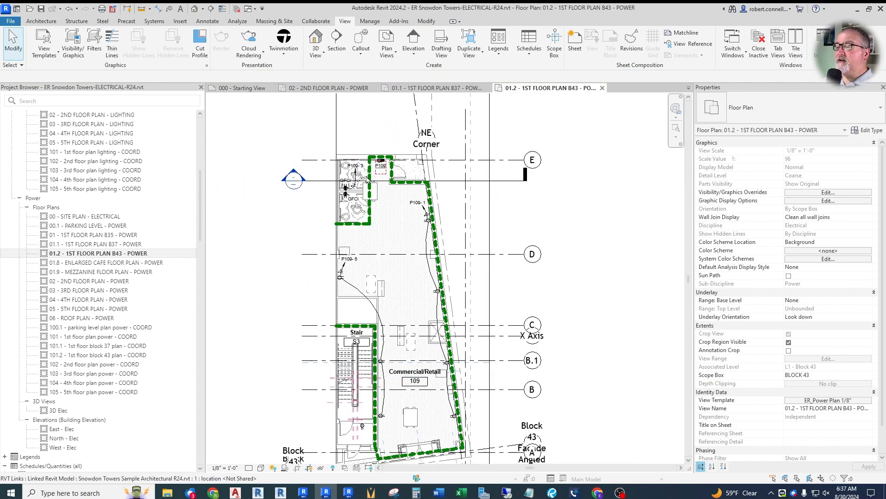
scroll(367, 182, "up", 2)
scroll(370, 187, "up", 2)
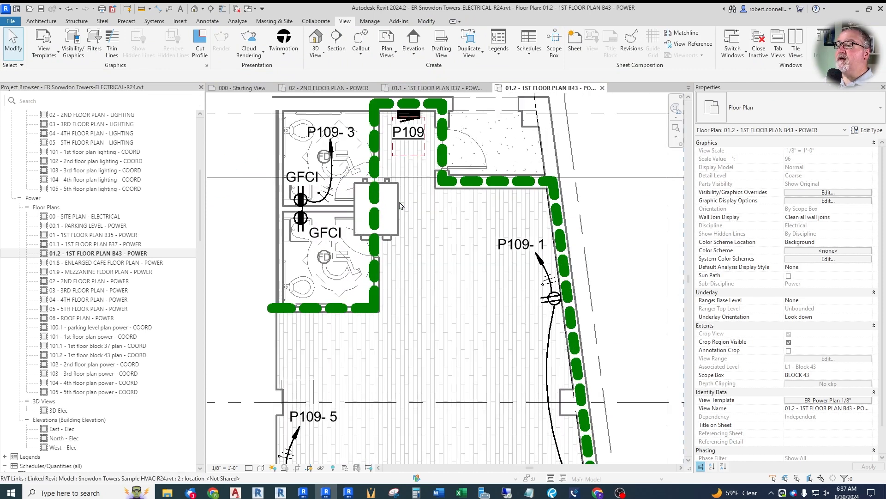
left_click(396, 210)
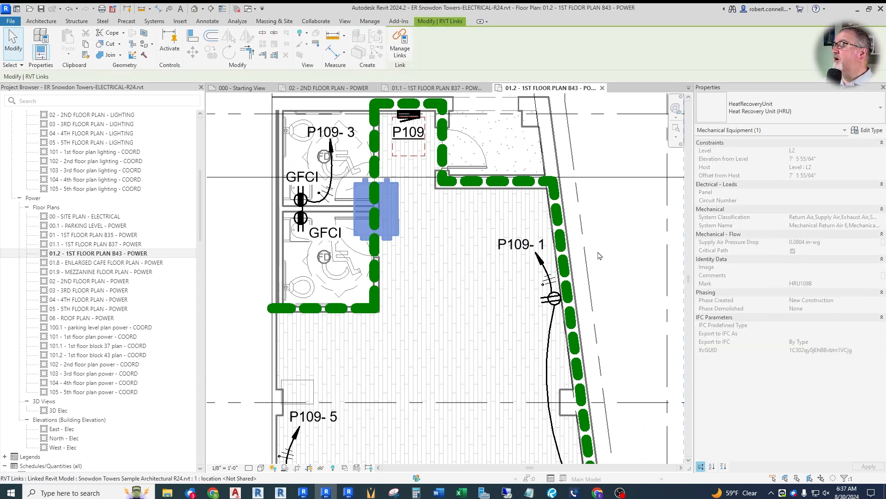
key("Escape")
Check the properties and mark of the linked heat recovery unit near the storefront of Commercial/Retail 109.
scroll(415, 226, "down", 4)
scroll(451, 429, "up", 4)
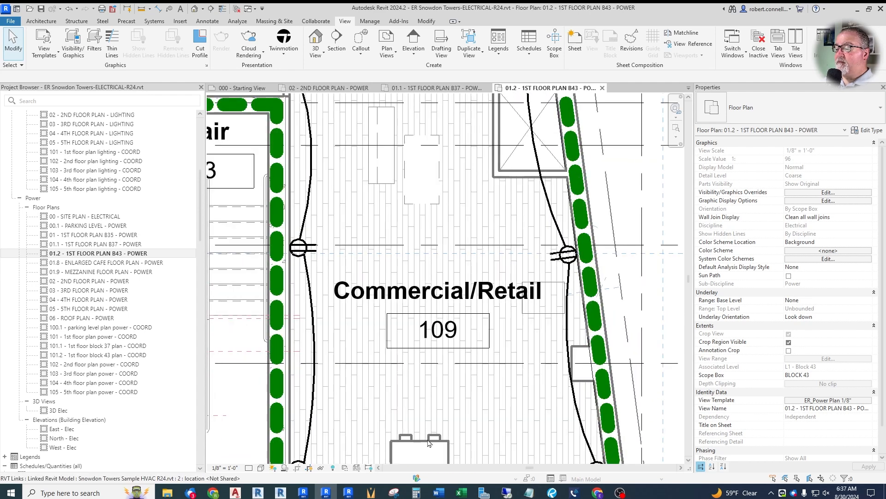
left_click(428, 440)
scroll(455, 217, "down", 4)
scroll(432, 310, "up", 4)
key("Escape")
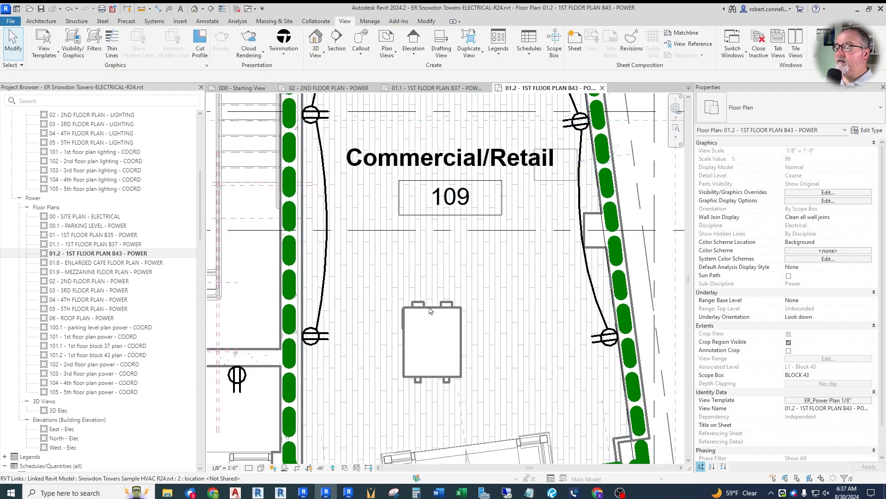
key("Tab")
left_click(423, 309)
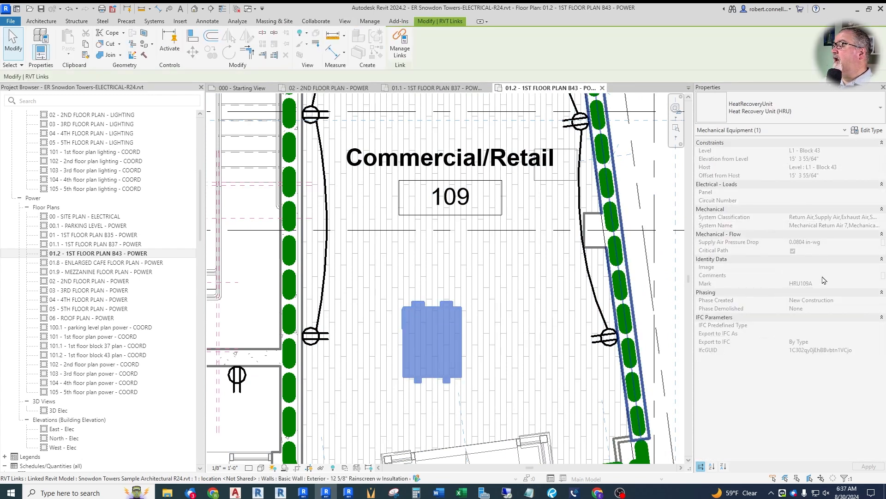
key("Escape")
scroll(446, 271, "down", 3)
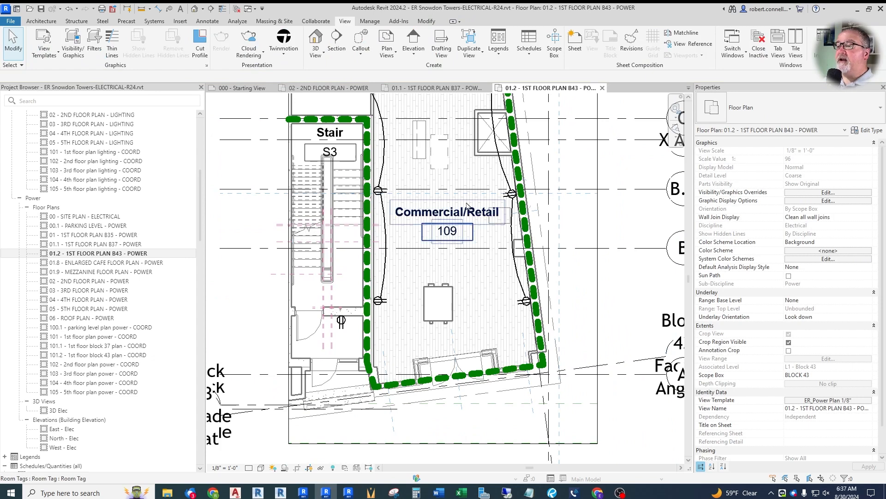
Create a similar motor connection from HRU-108B in the 01.1 power plan and place it on the storefront heat recovery unit in plan 01.2.
left_click(437, 88)
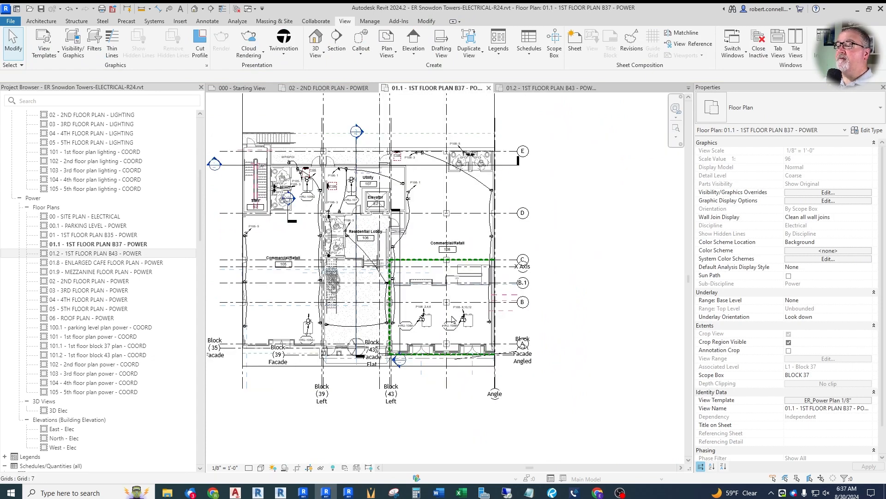
scroll(443, 339, "up", 3)
scroll(442, 338, "up", 1)
right_click(487, 308)
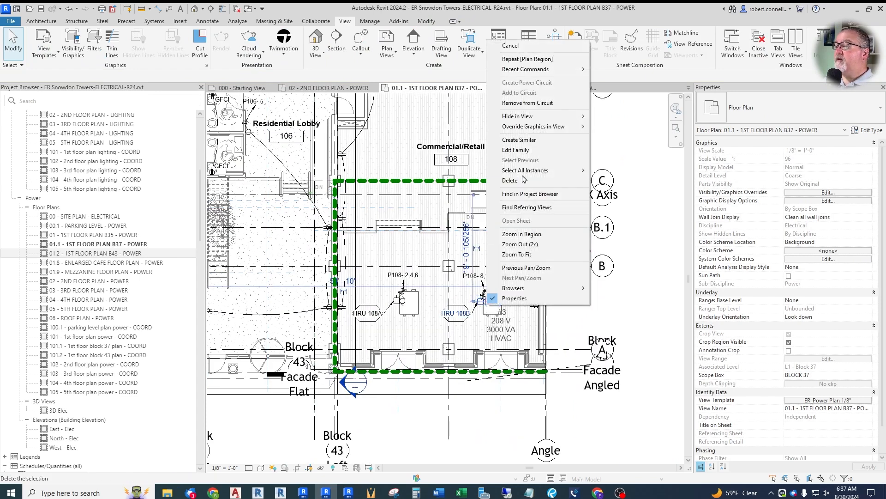
left_click(512, 141)
left_click(545, 90)
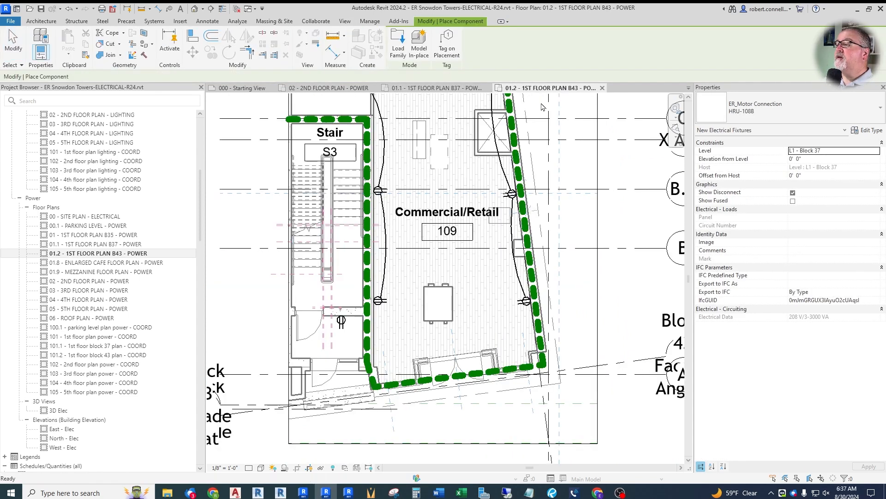
scroll(414, 302, "up", 5)
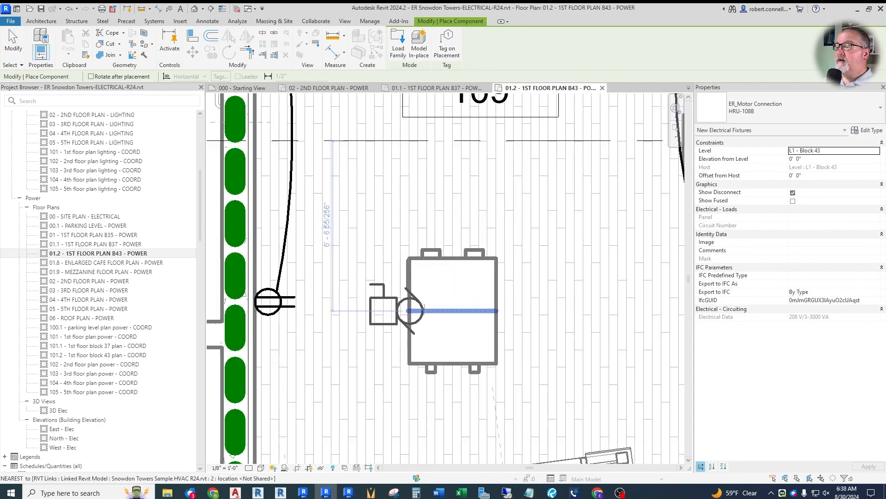
left_click(437, 296)
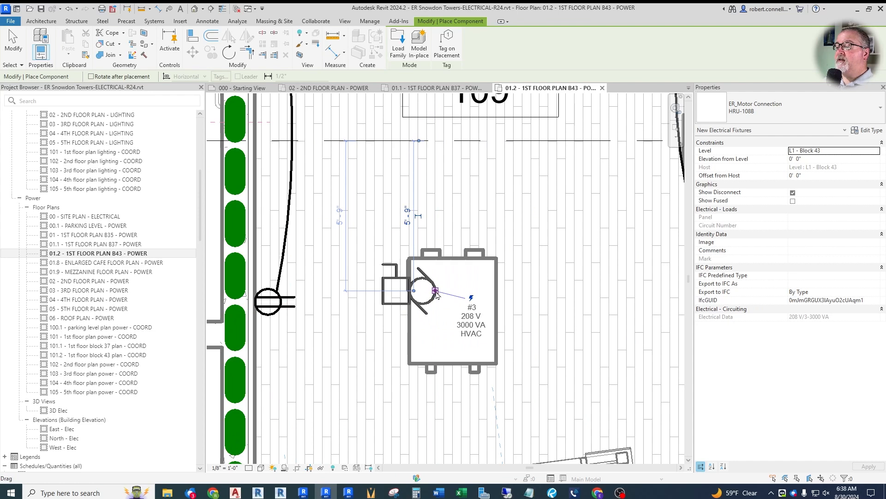
Duplicate the storefront motor connection's type as HRU-109A, with Type Comments Equip and Type Mark HRU-109A.
key("Escape")
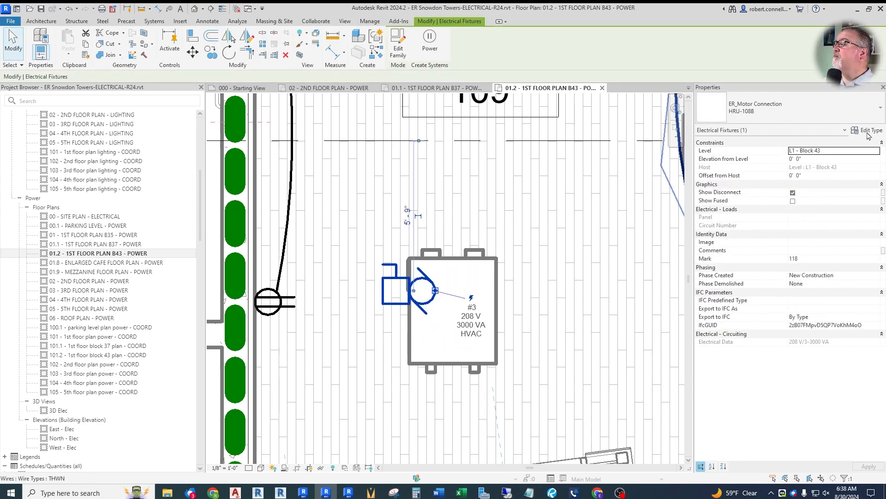
left_click(868, 130)
left_click(558, 140)
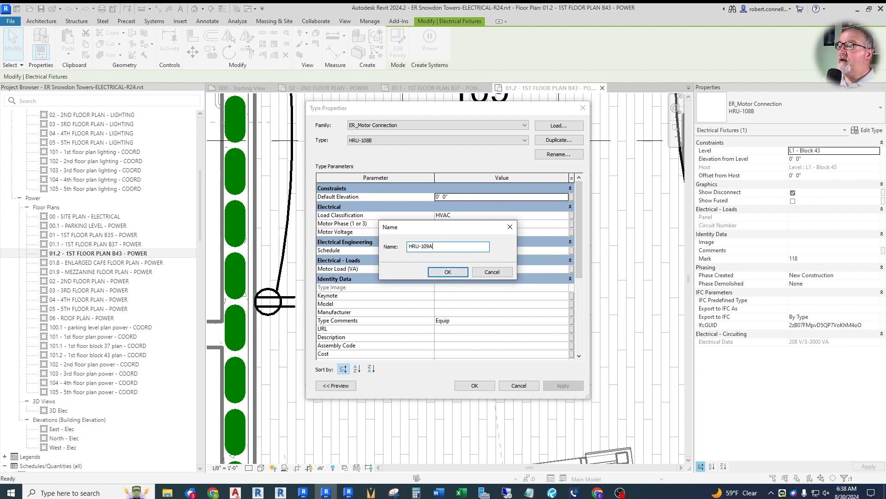
key("Return")
scroll(439, 251, "down", 4)
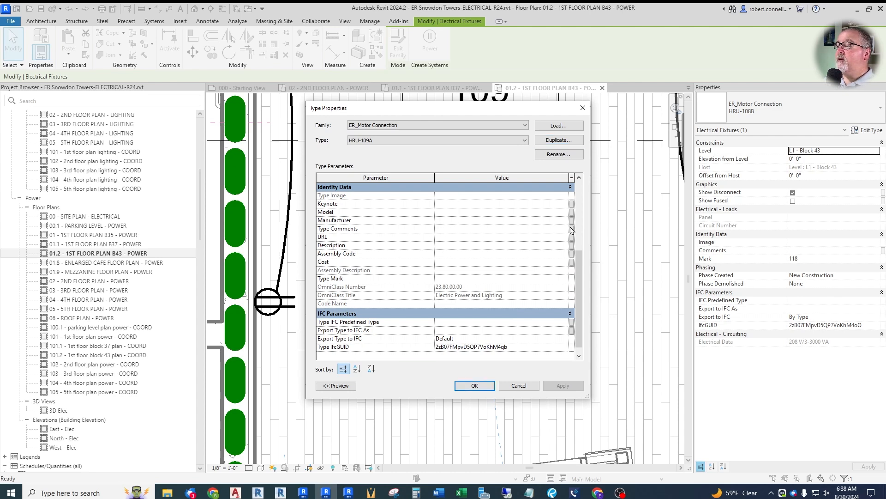
left_click(571, 229)
left_click(519, 160)
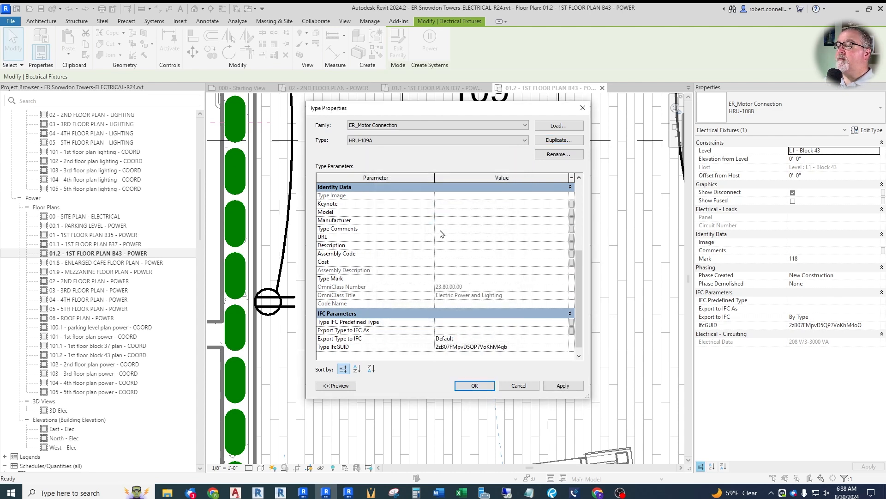
left_click(447, 239)
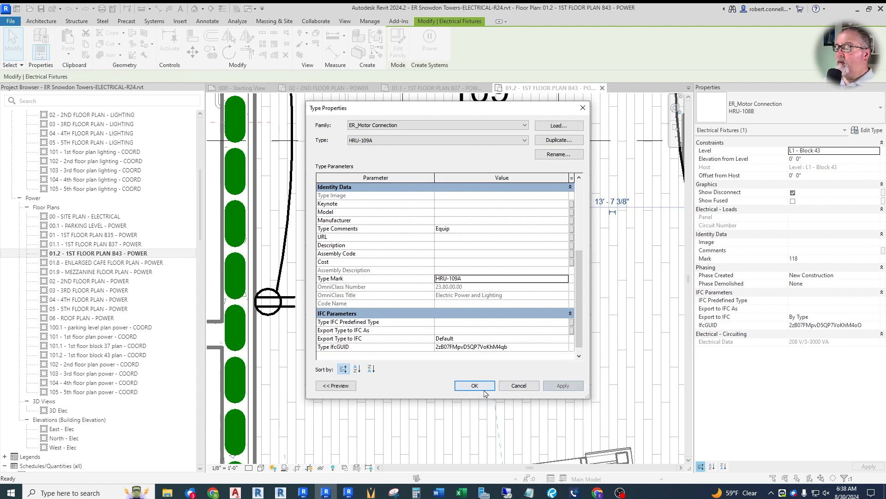
left_click(478, 388)
scroll(475, 313, "down", 2)
key("Escape")
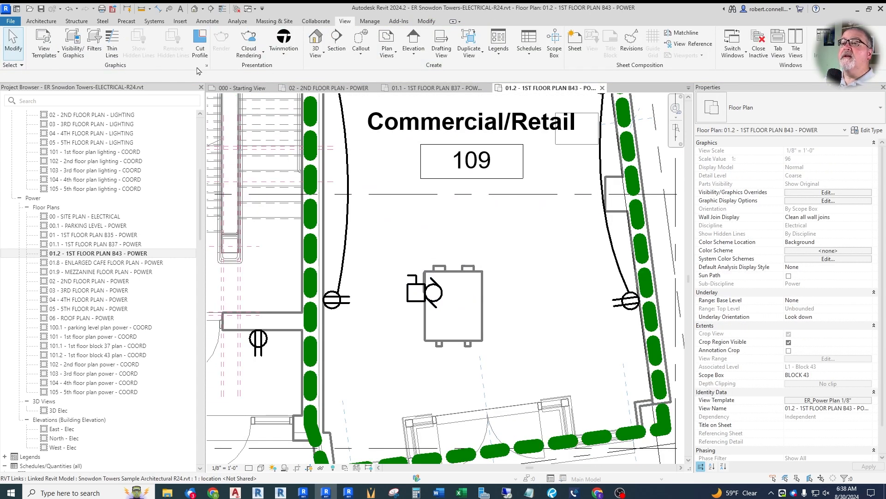
Tag the storefront motor connection by category with a leader and move the HRU-109A tag below the room number.
left_click(169, 9)
left_click(122, 77)
scroll(418, 288, "up", 1)
left_click(418, 289)
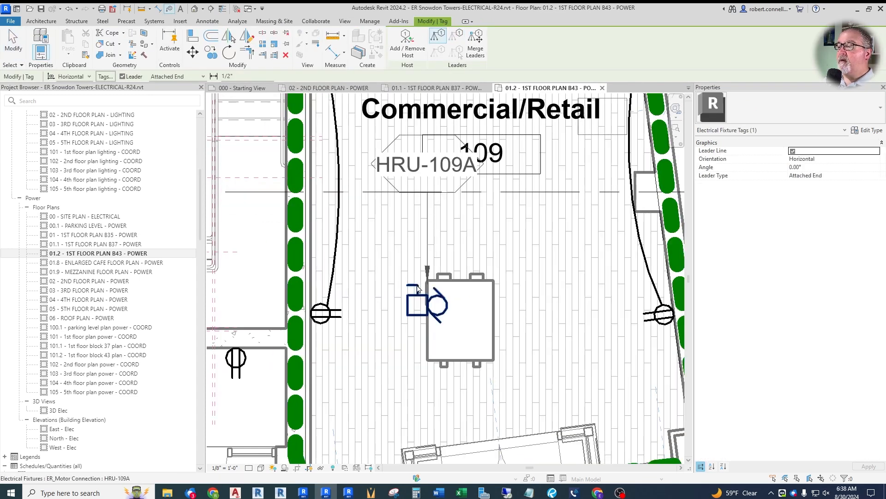
left_click_drag(426, 193, 427, 236)
scroll(405, 323, "down", 3)
key("Escape")
Create a similar motor connection from HRU-109A, rotate it, and place it on the heat recovery unit beside the restrooms.
right_click(414, 328)
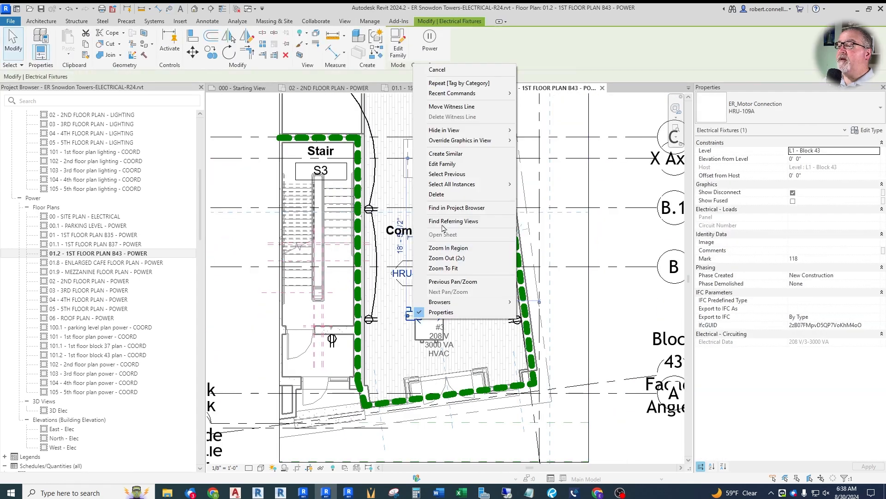
left_click(443, 153)
scroll(420, 361, "down", 2)
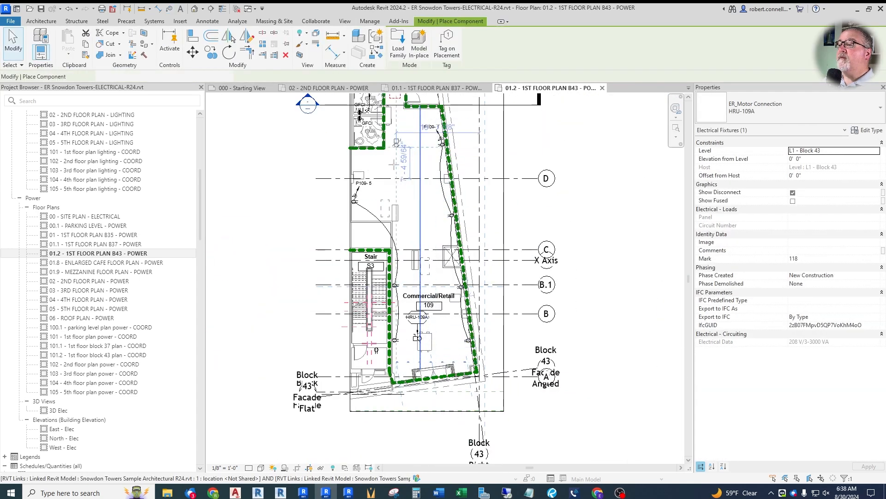
scroll(409, 153, "down", 1)
scroll(388, 128, "up", 5)
scroll(385, 121, "up", 3)
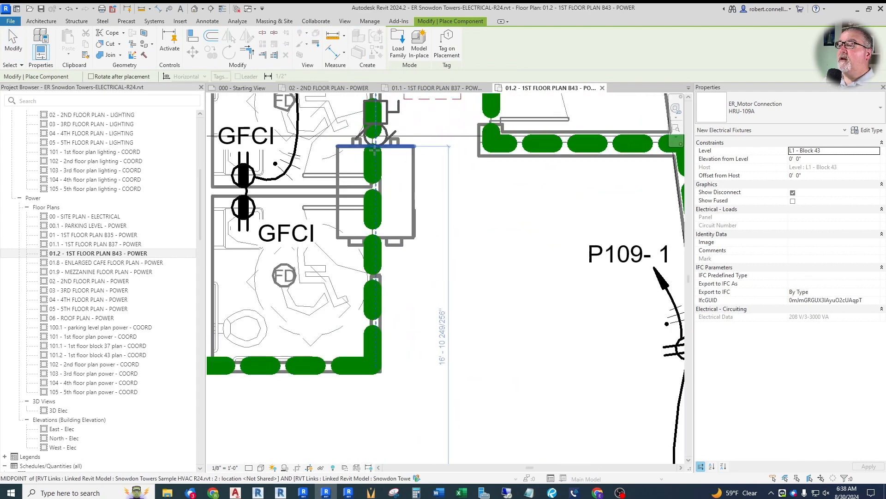
key("space")
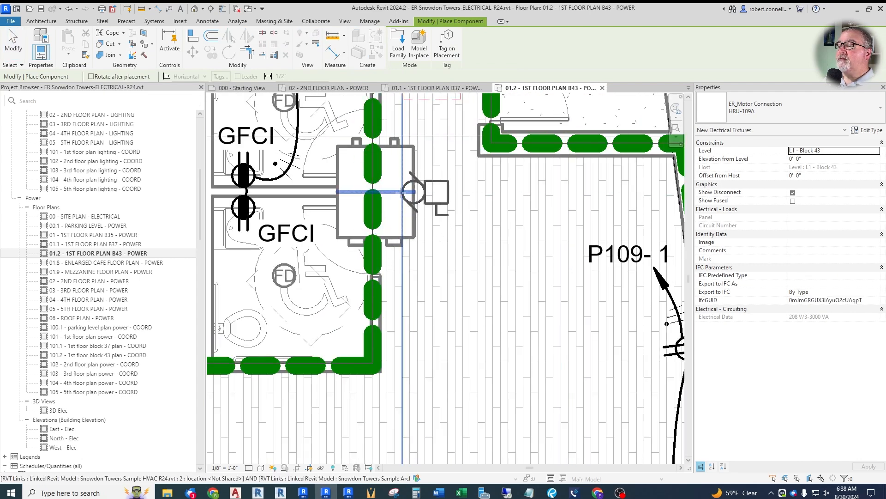
left_click(391, 202)
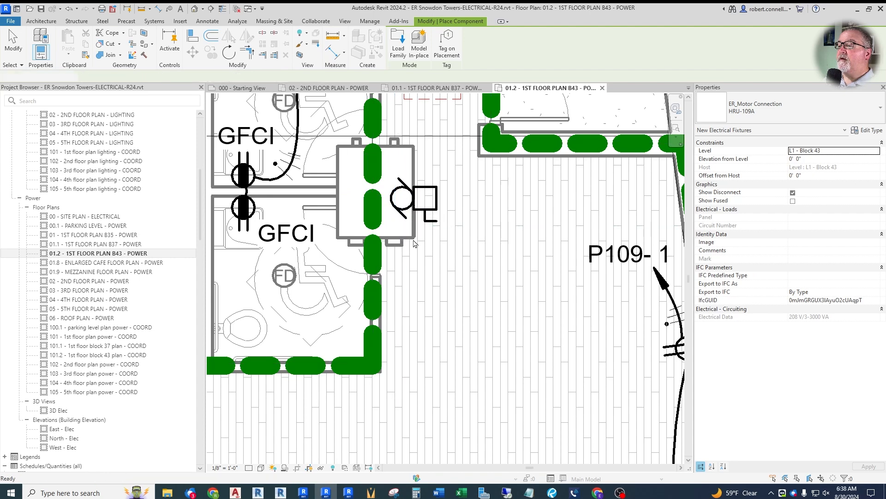
Duplicate the restroom-side motor connection's type as HRU-109B, with Type Comments Equip and Type Mark HRU-109B.
key("Escape")
left_click(868, 130)
left_click(558, 140)
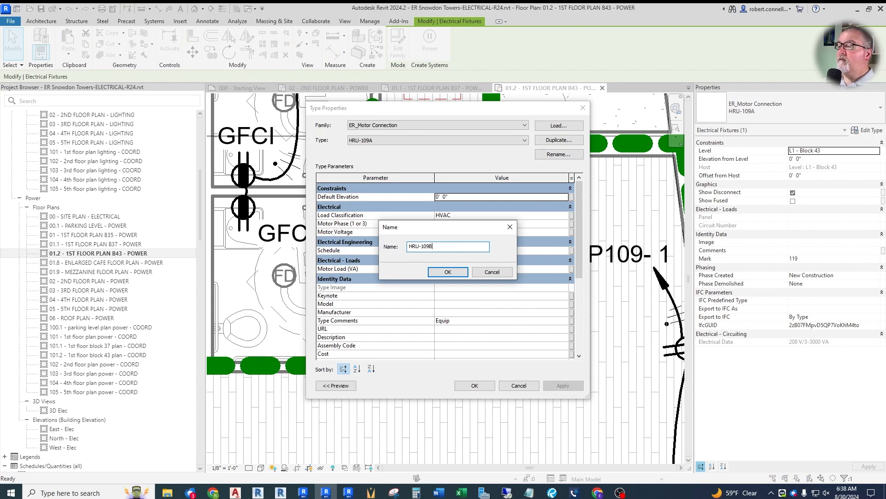
left_click(455, 275)
scroll(480, 283, "down", 3)
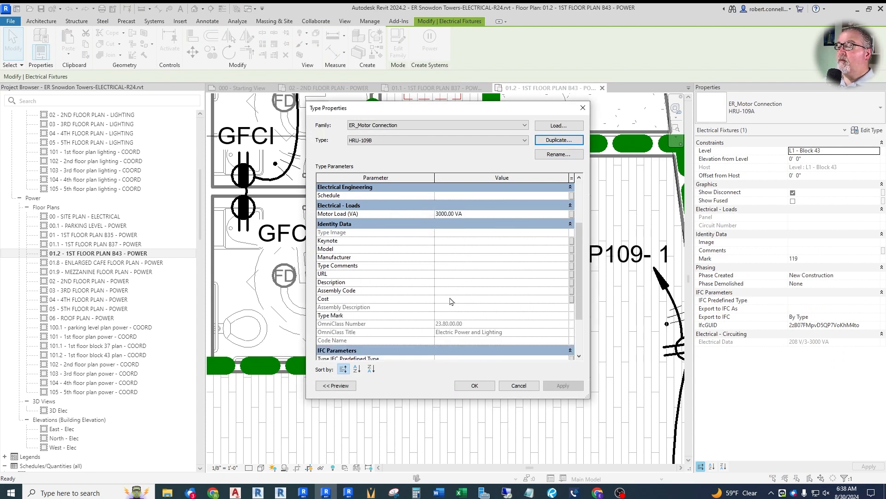
left_click(443, 274)
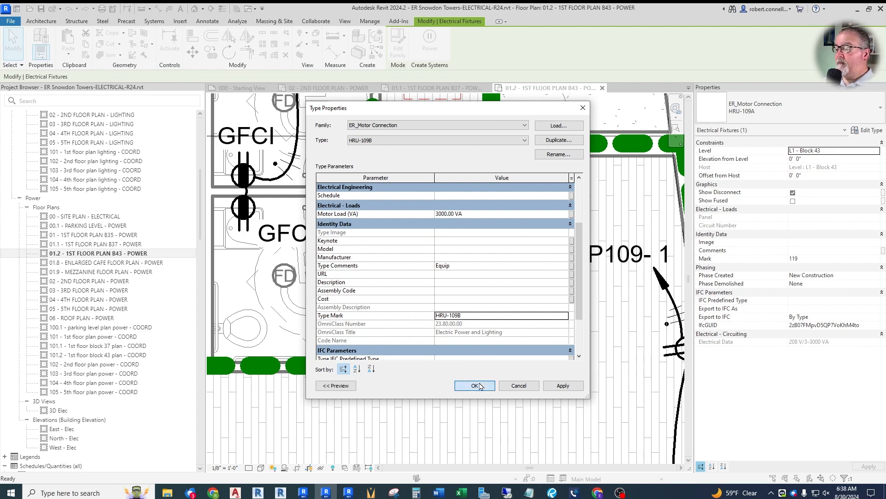
left_click(475, 385)
key("Escape")
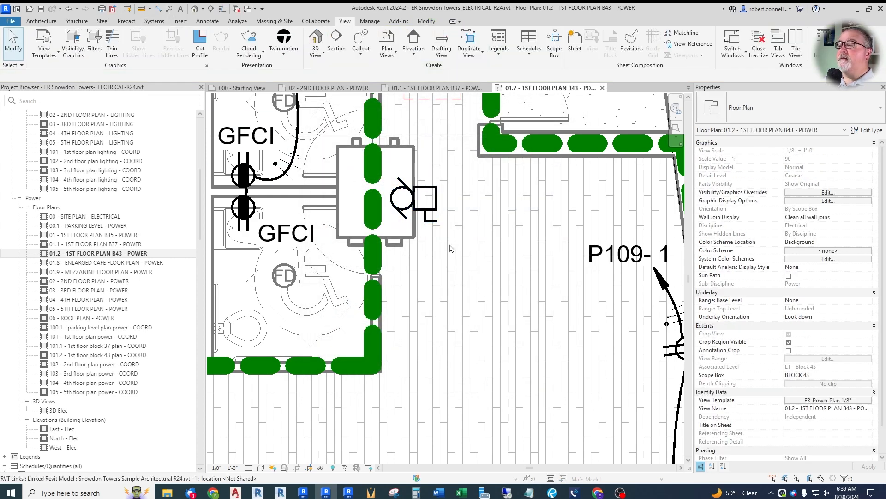
Tag the restroom-side motor connection by category with a leader and move the HRU-109B tag closer to it.
left_click(169, 11)
left_click(418, 199)
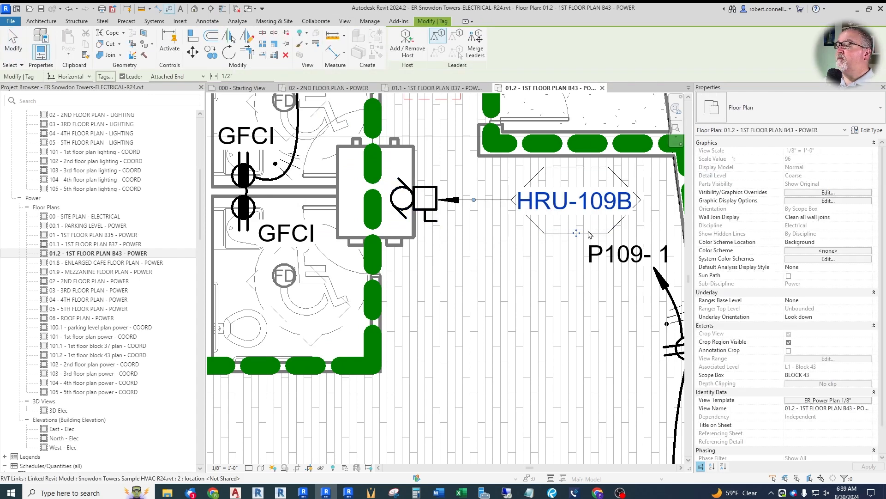
left_click_drag(578, 235, 524, 235)
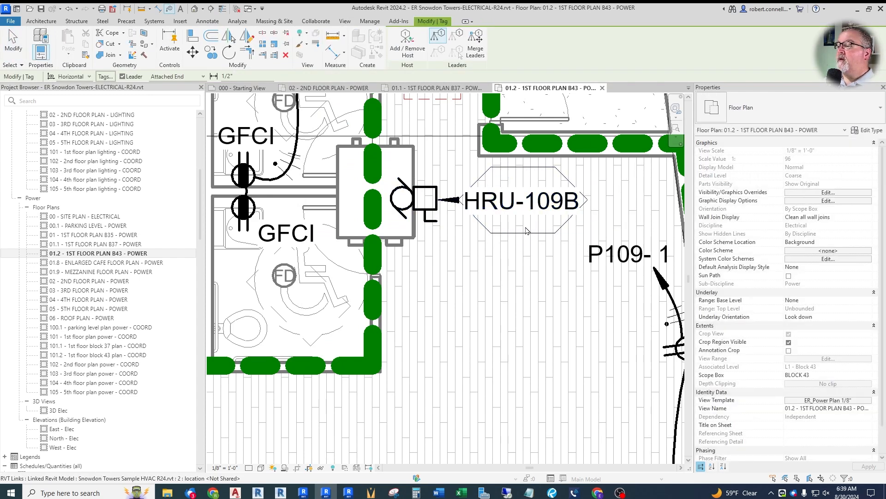
left_click(524, 233)
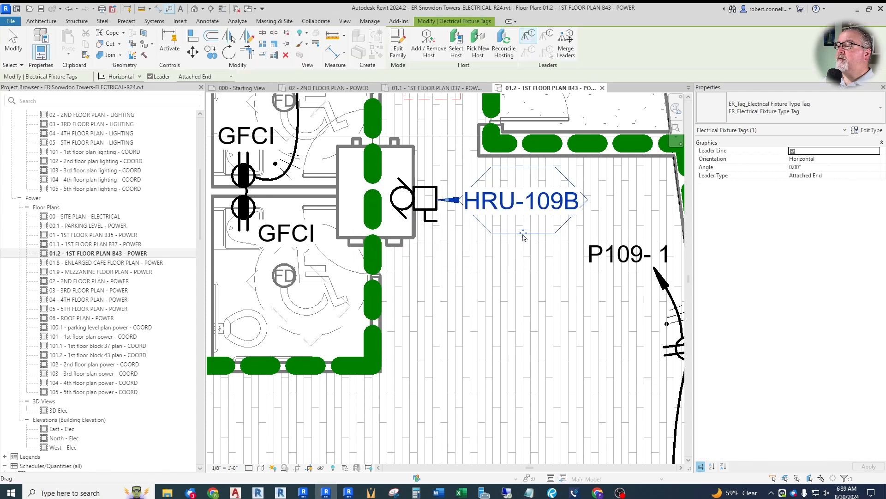
left_click(453, 283)
Create a power circuit for the HRU-109A motor connection and assign it to panel P109.
scroll(453, 283, "down", 3)
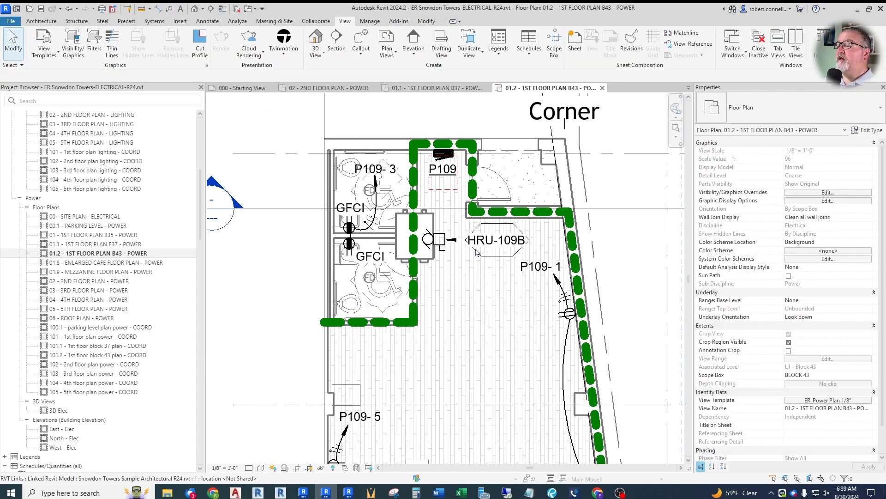
scroll(477, 252, "down", 3)
scroll(421, 182, "up", 4)
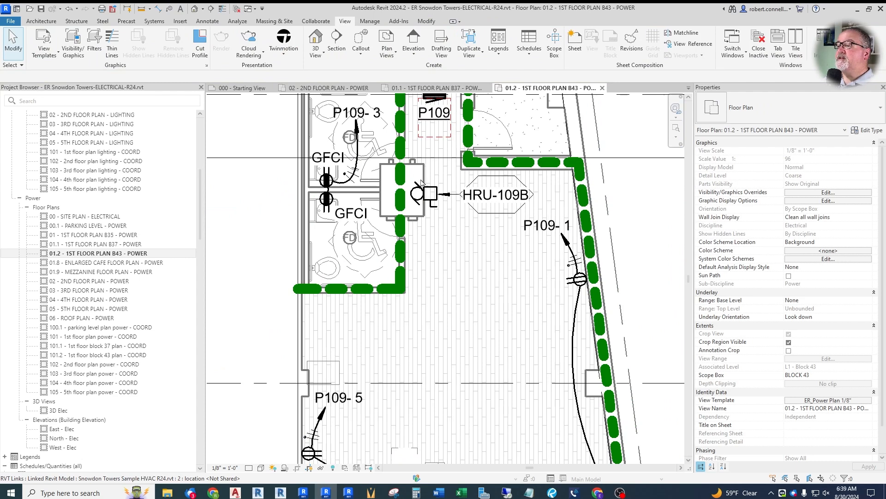
scroll(422, 182, "down", 5)
scroll(455, 424, "up", 5)
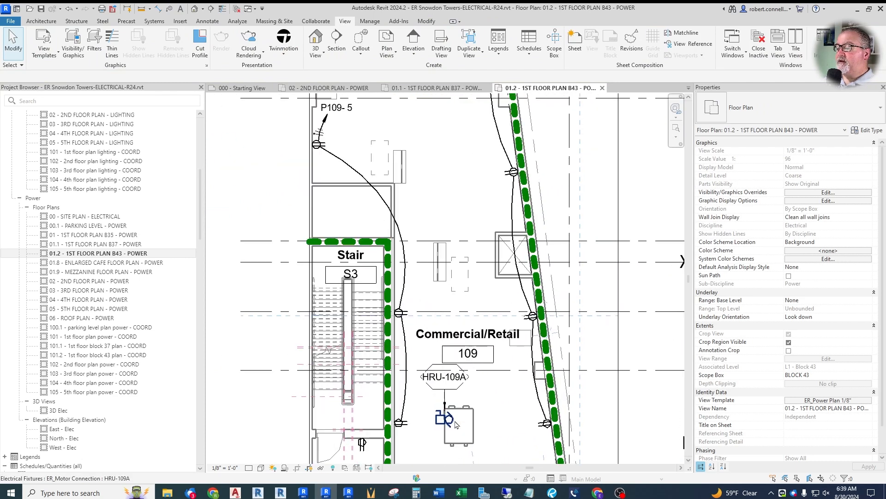
scroll(455, 423, "up", 3)
left_click(429, 424)
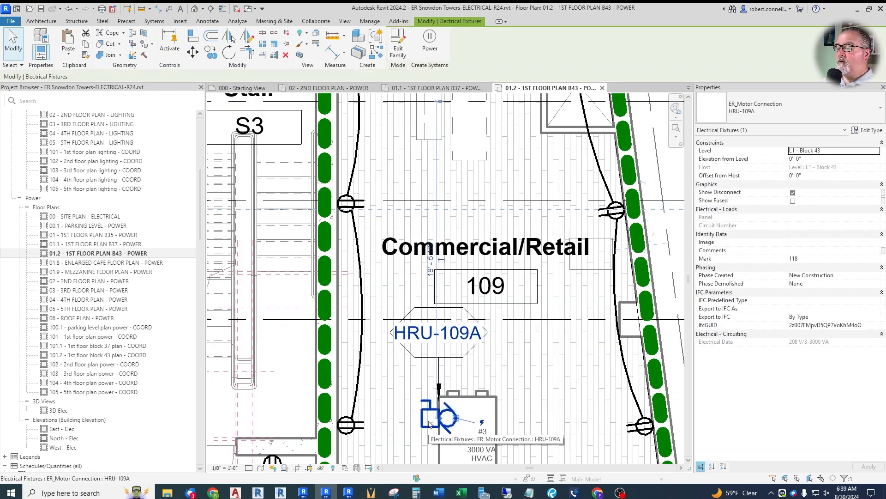
left_click(430, 41)
left_click(550, 38)
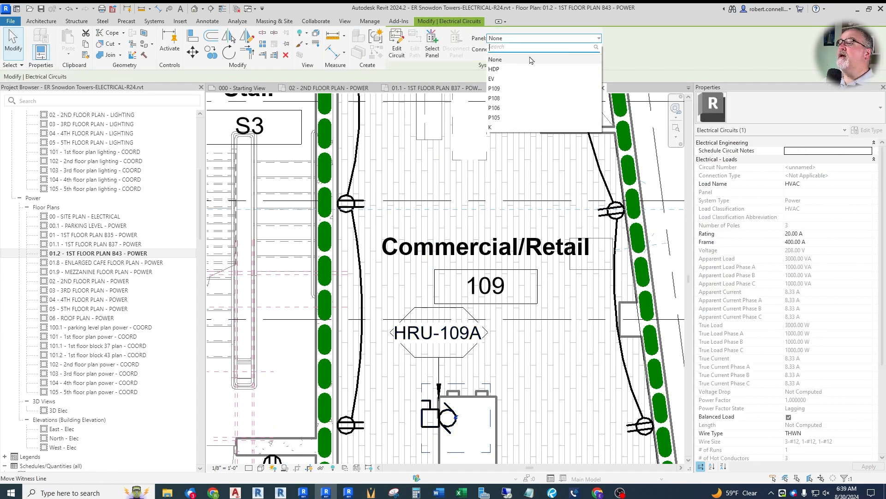
left_click(497, 89)
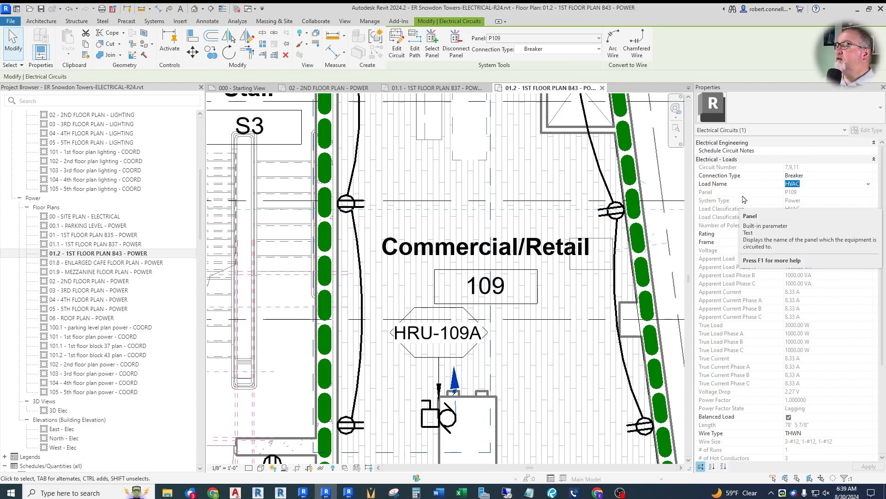
Set the circuit's load name to HRU-109A.
type("HRU-109")
key("BackSpace")
type("9")
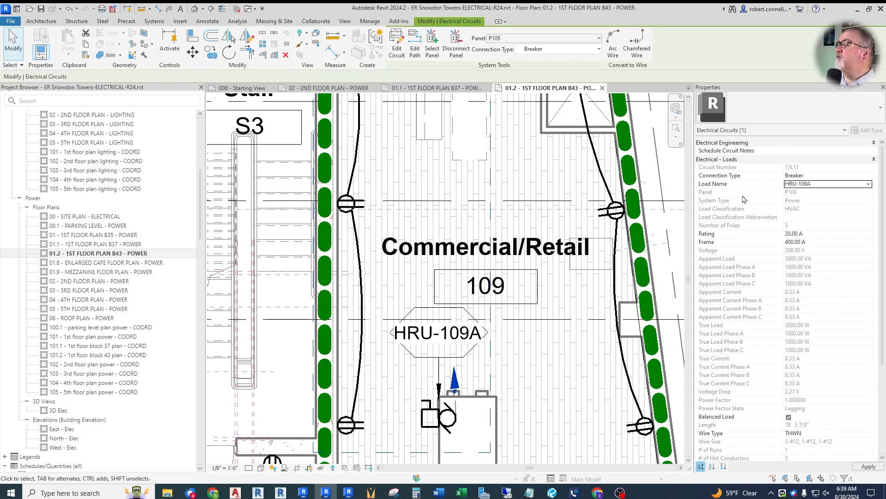
left_click(868, 467)
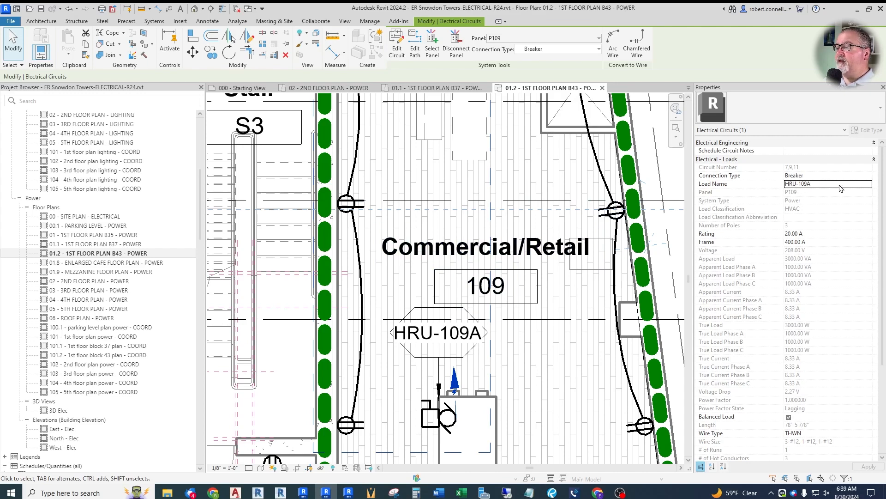
Convert the HRU-109A circuit to an arc wire and angle its home run arrow away from the equipment tag.
left_click(613, 51)
scroll(492, 378, "up", 3)
left_click_drag(425, 357, 483, 362)
key("Escape")
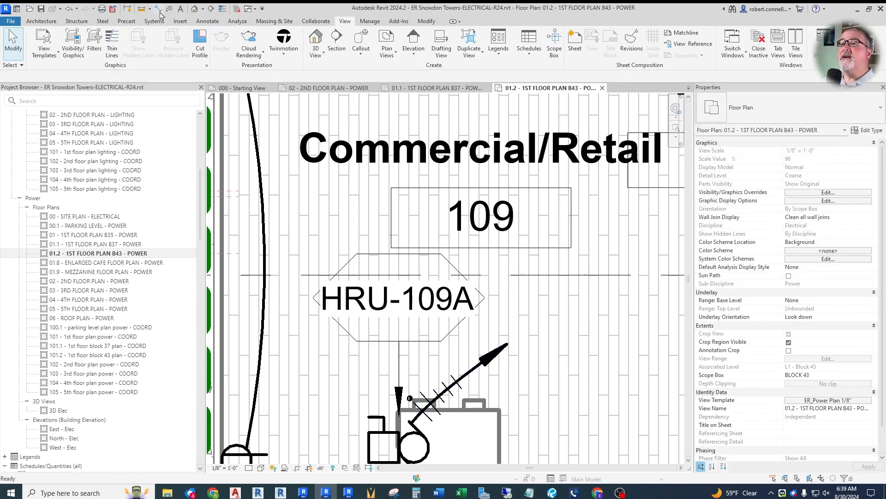
Tag the HRU-109A home run wire without a leader and move the circuit tag above its arrowhead.
left_click(169, 10)
left_click(123, 76)
left_click(475, 382)
left_click_drag(456, 402, 562, 342)
Create a power circuit for the HRU-109B motor connection on panel P109 and set its load name to HRU-109B.
scroll(443, 387, "down", 4)
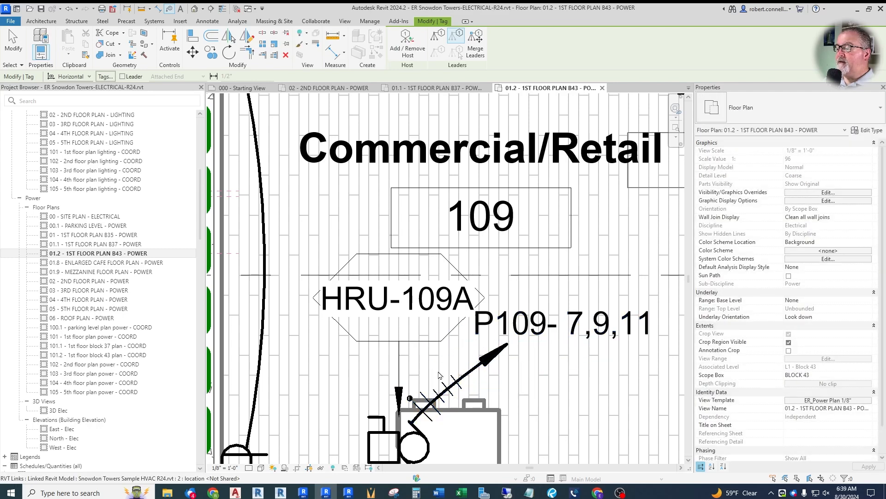
scroll(460, 402, "down", 4)
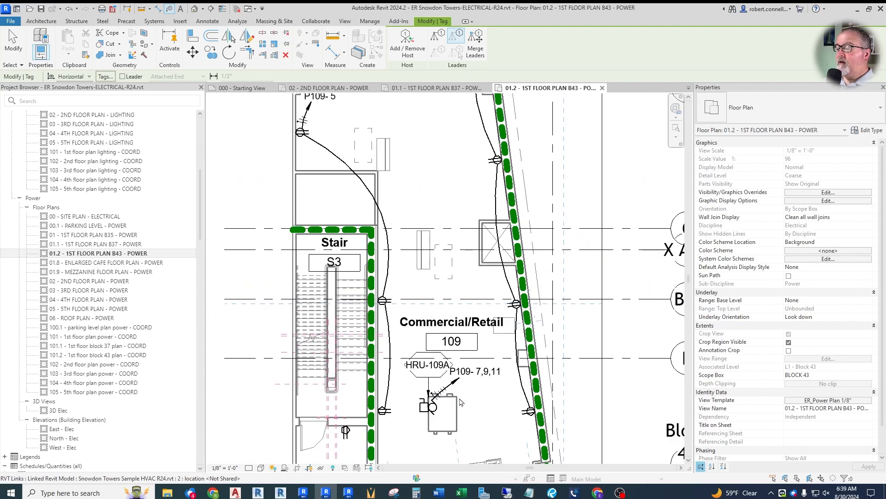
scroll(433, 177, "down", 3)
scroll(404, 221, "up", 9)
key("Escape")
left_click(404, 222)
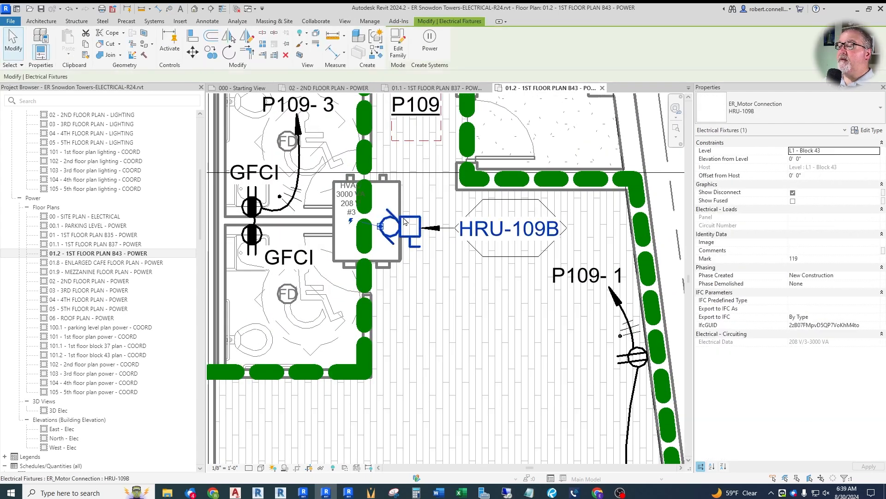
key("Tab")
left_click(404, 221)
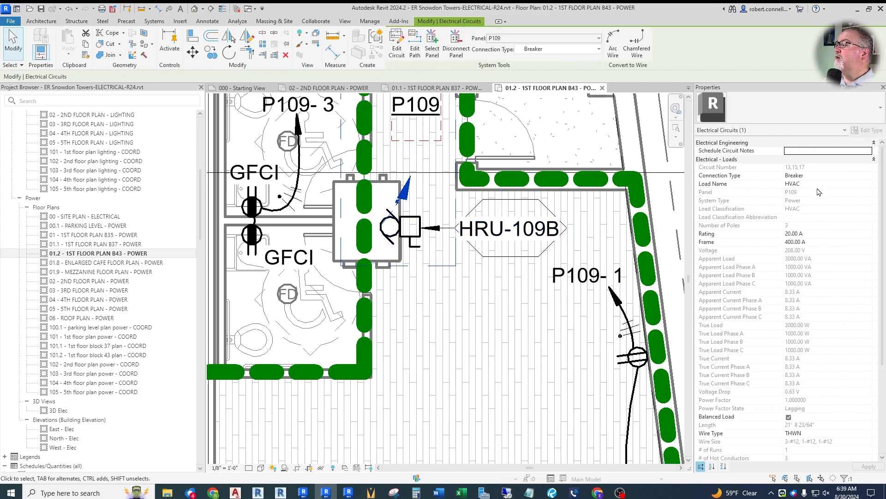
type("HRU-109B")
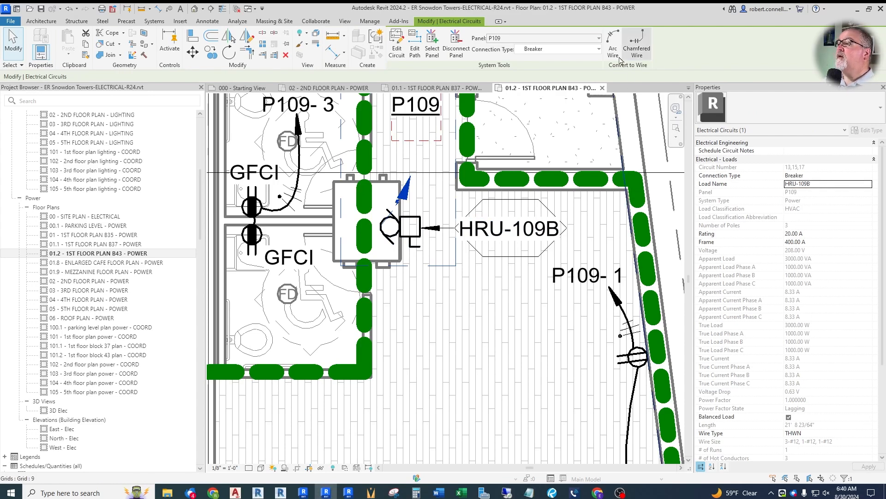
Convert the HRU-109B circuit to an arc wire and tag its home run, placing the circuit tag in the open area below the unit.
left_click(613, 45)
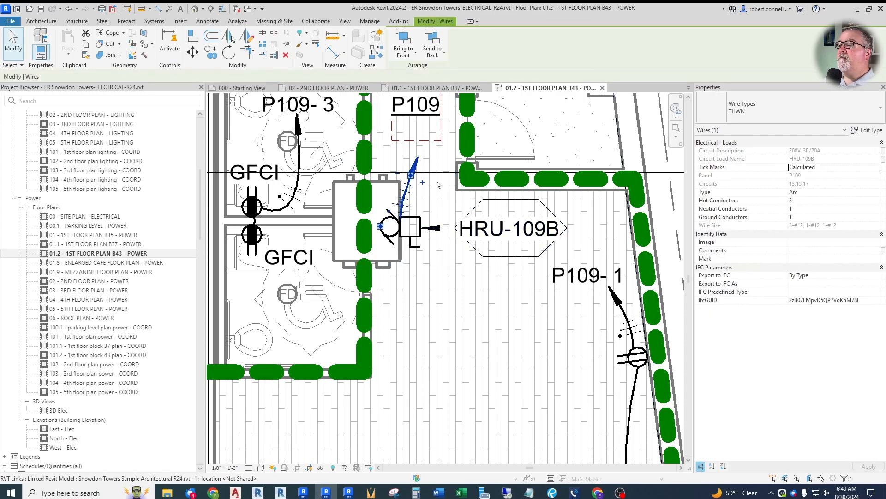
key("t")
key("g")
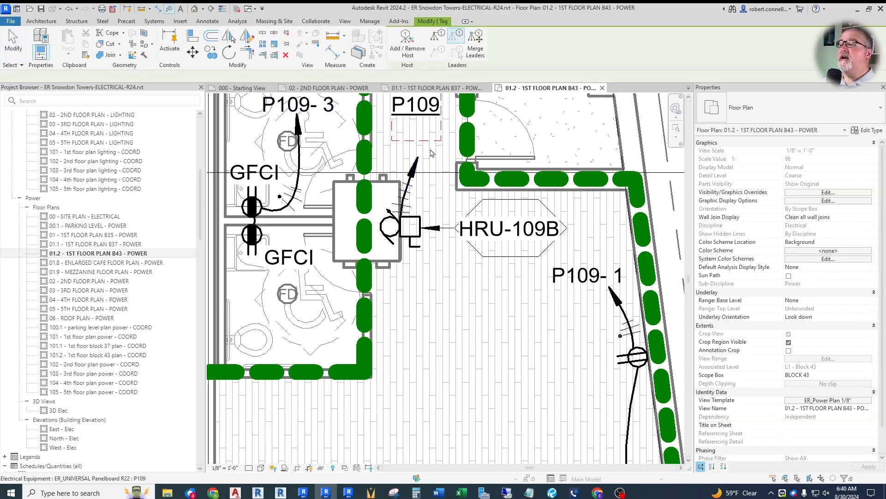
left_click(420, 161)
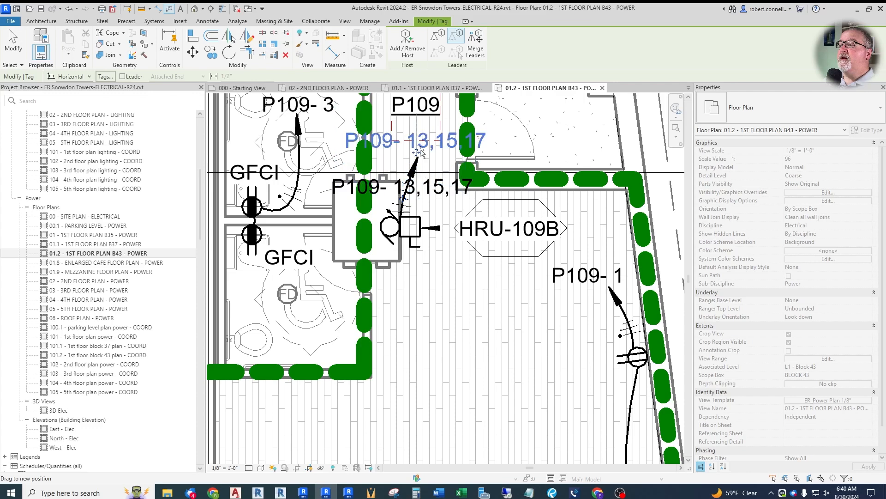
left_click(481, 323)
key("Escape")
Reroute the HRU-109B wire so it leaves the underside of the motor connection and curves to a home run arrow below the equipment tag.
left_click(412, 183)
left_click_drag(412, 183, 446, 274)
left_click_drag(409, 234, 406, 240)
scroll(413, 275, "up", 2)
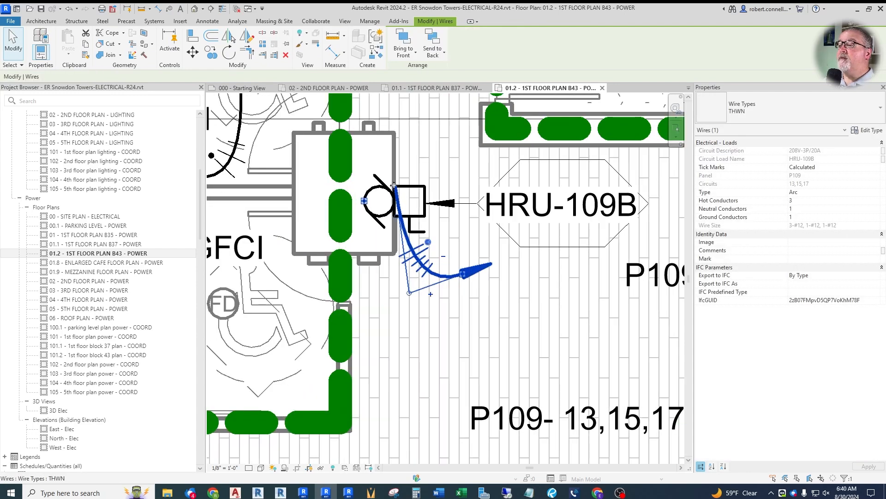
scroll(399, 212, "up", 2)
left_click_drag(390, 172, 400, 220)
Align the HRU-109B wire's start point with the lower edge of the disconnect box, using thin line display only while adjusting.
left_click(223, 9)
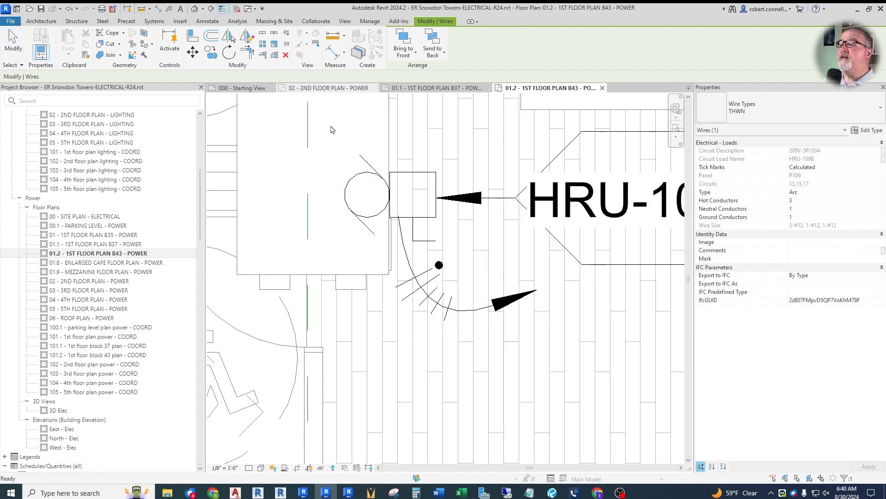
scroll(386, 219, "up", 2)
left_click(410, 241)
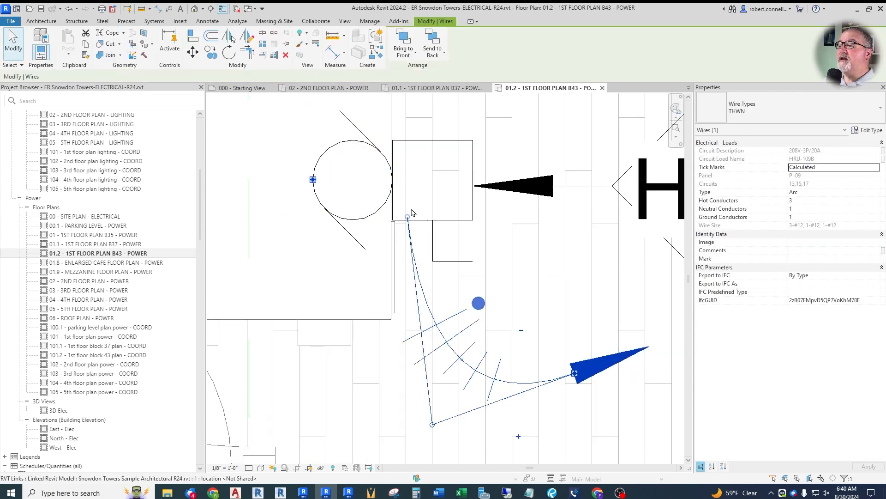
left_click_drag(406, 217, 406, 220)
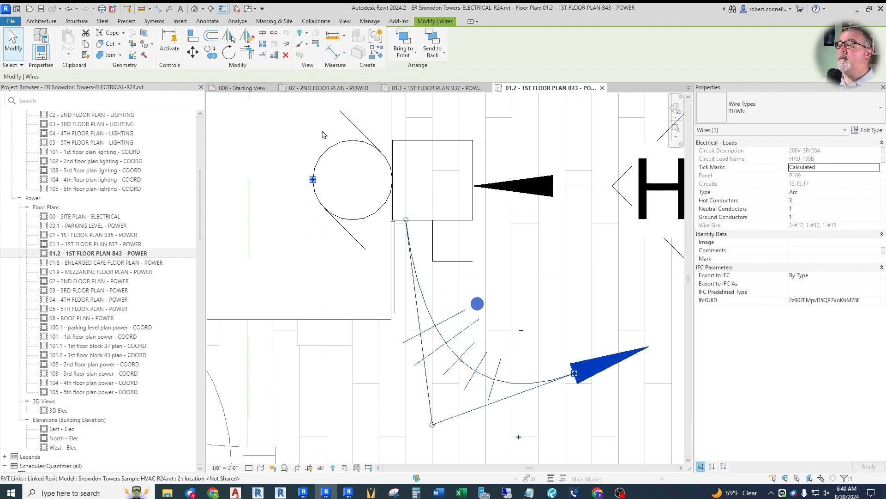
left_click(223, 8)
key("Escape")
scroll(389, 153, "down", 4)
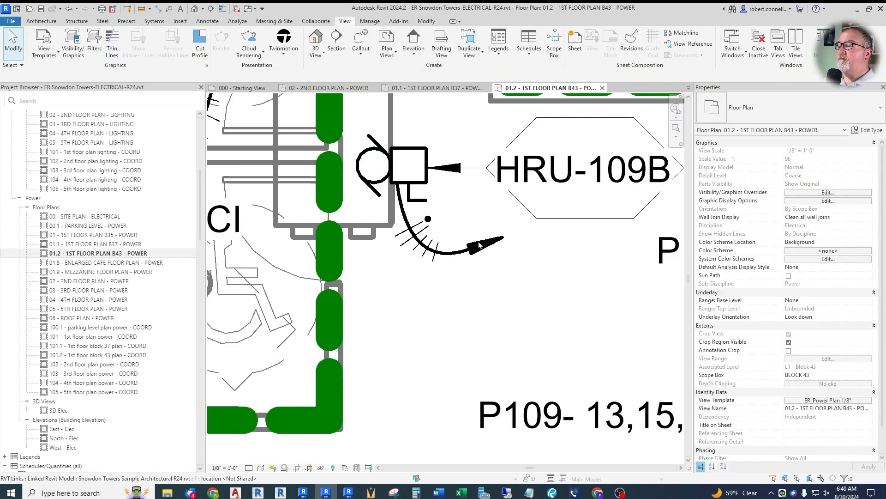
Adjust the HRU-109B home run arrow and move its circuit tag directly below the arrowhead.
mouse_move(470, 249)
left_mouse_down()
mouse_move(468, 271)
mouse_move(465, 257)
left_mouse_up()
scroll(451, 218, "down", 2)
left_click(496, 305)
left_click_drag(527, 364, 489, 271)
scroll(422, 298, "down", 3)
key("Escape")
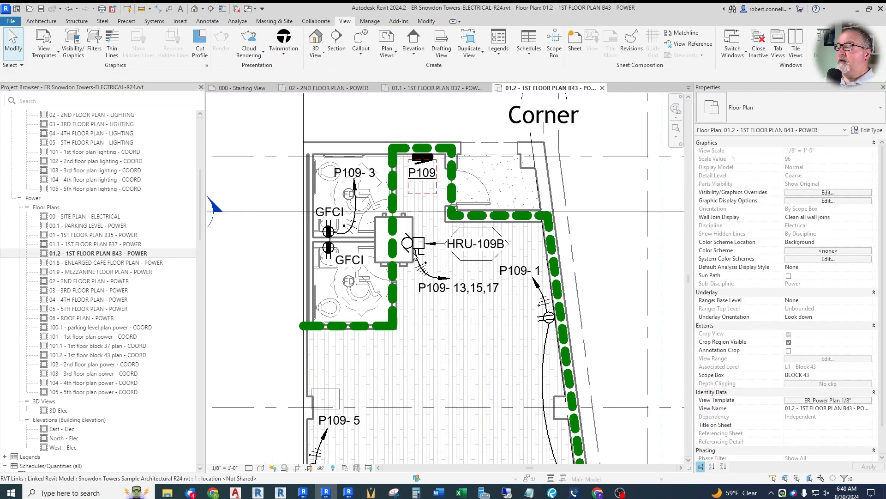
Switch to the 02 - 2ND FLOOR PLAN - POWER view and hide the linked heat recovery unit HRU109B in it.
scroll(425, 203, "down", 5)
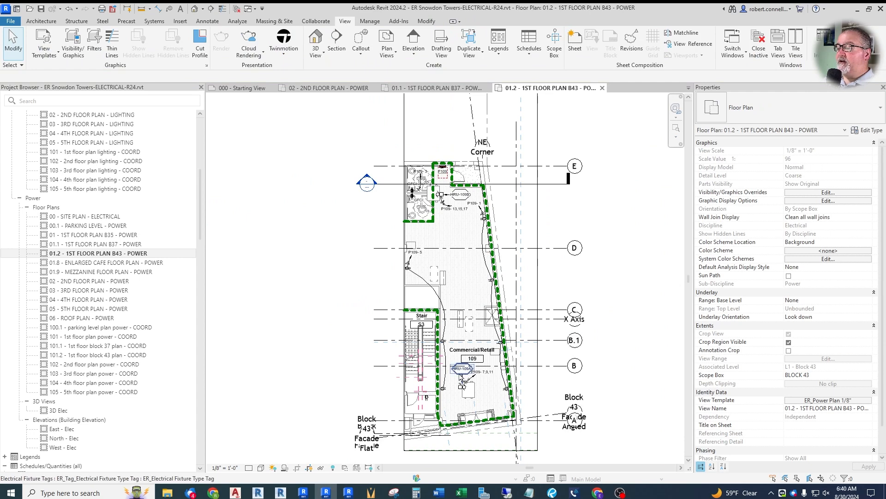
scroll(476, 209, "up", 4)
scroll(476, 208, "down", 2)
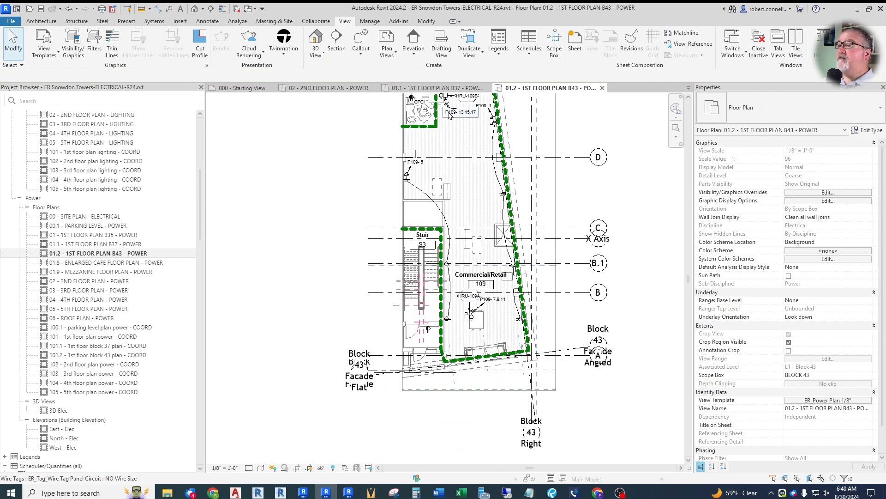
left_click(338, 89)
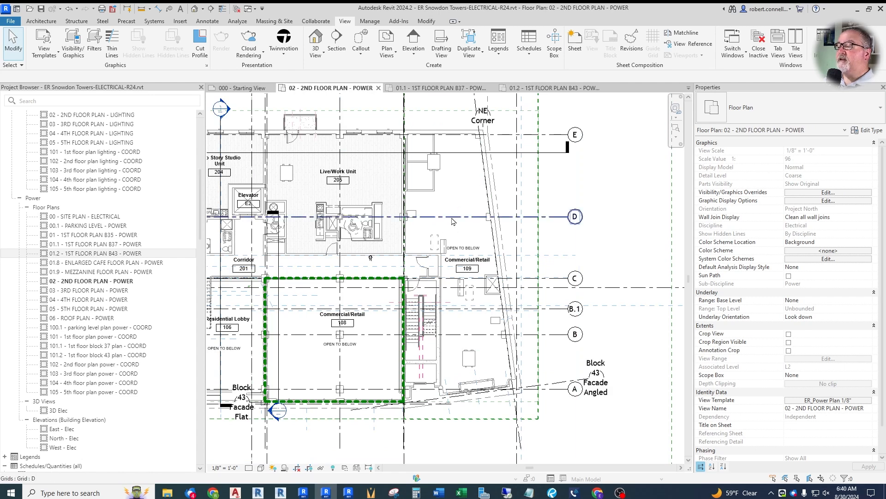
scroll(436, 159, "up", 4)
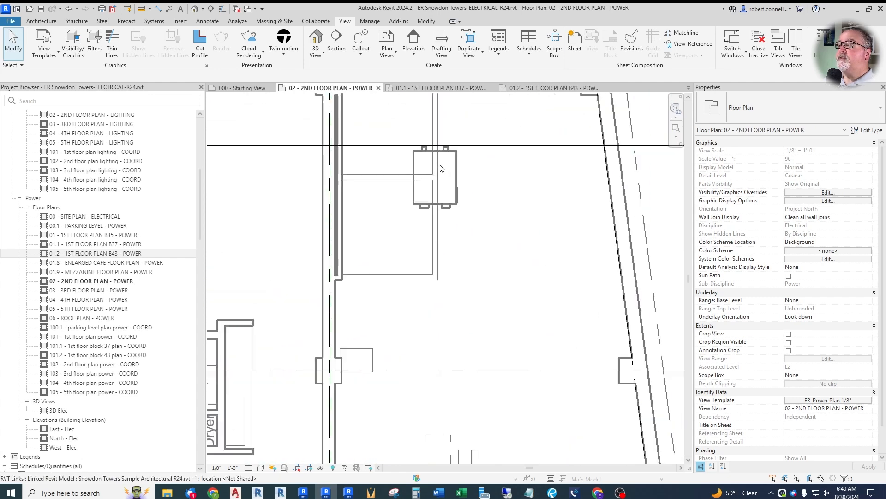
key("Tab")
right_click(457, 168)
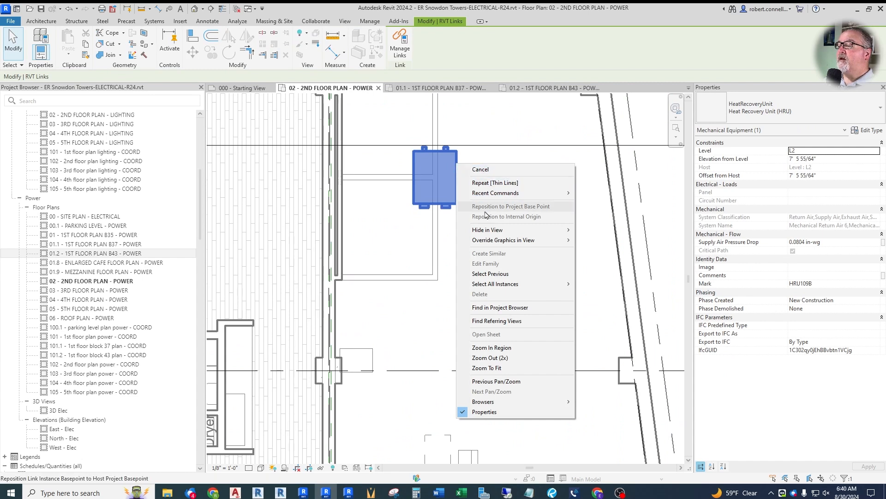
mouse_move(491, 230)
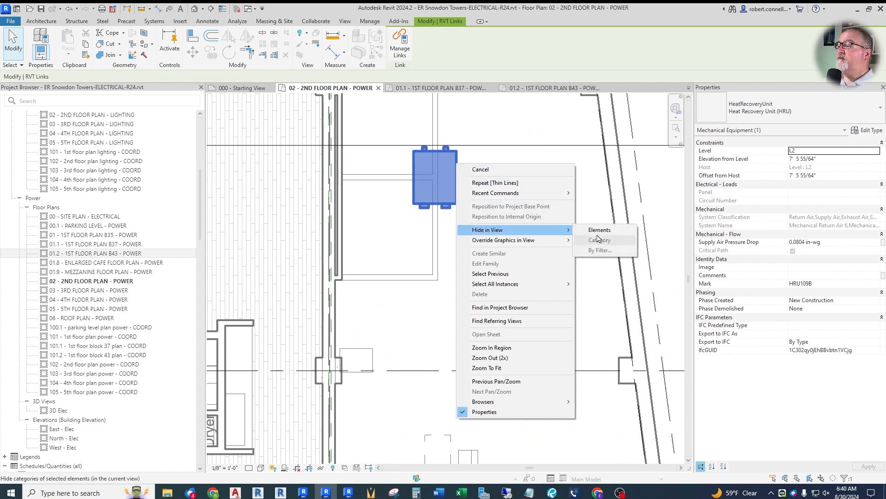
left_click(600, 230)
Hide the linked heat recovery unit HRU109A near the angled facade in the second floor power plan.
scroll(457, 146, "down", 5)
scroll(491, 355, "up", 5)
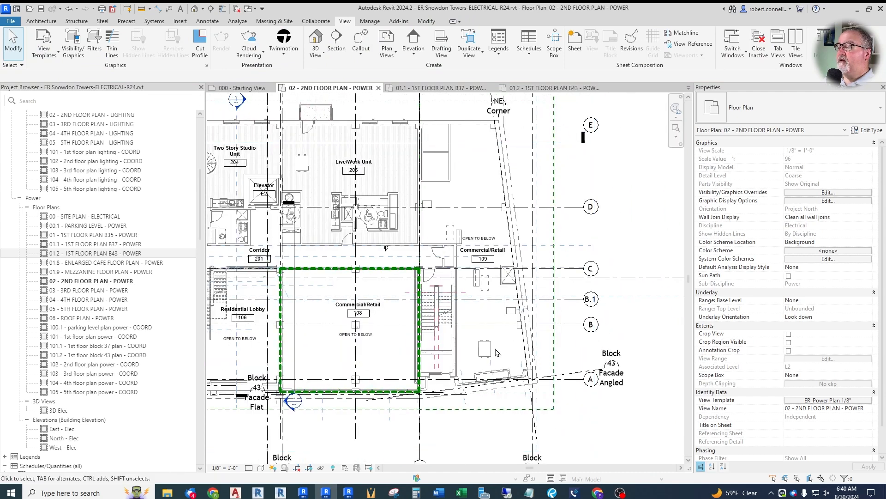
left_click(491, 331)
key("Escape")
key("Tab")
right_click(489, 333)
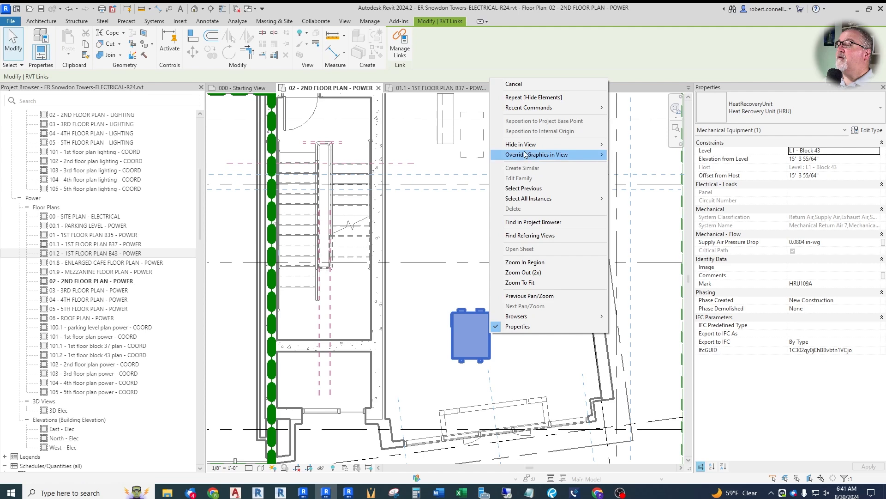
mouse_move(526, 150)
left_click(633, 144)
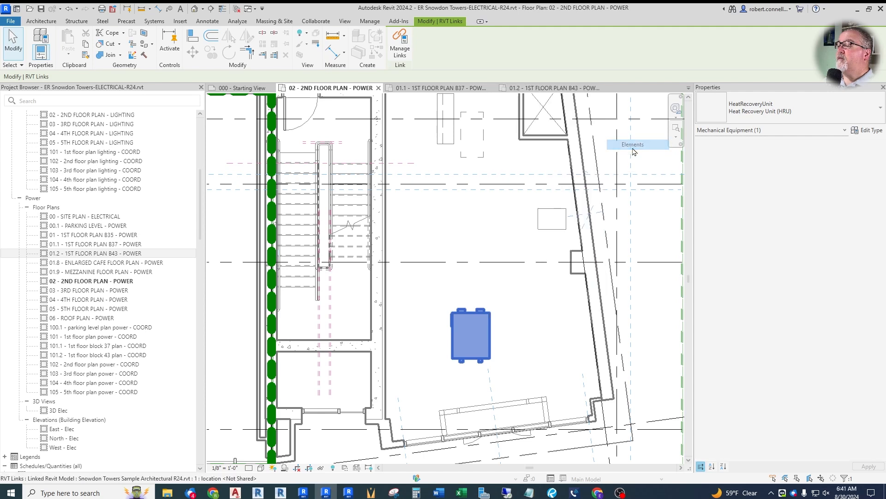
scroll(493, 297, "down", 3)
scroll(492, 297, "down", 2)
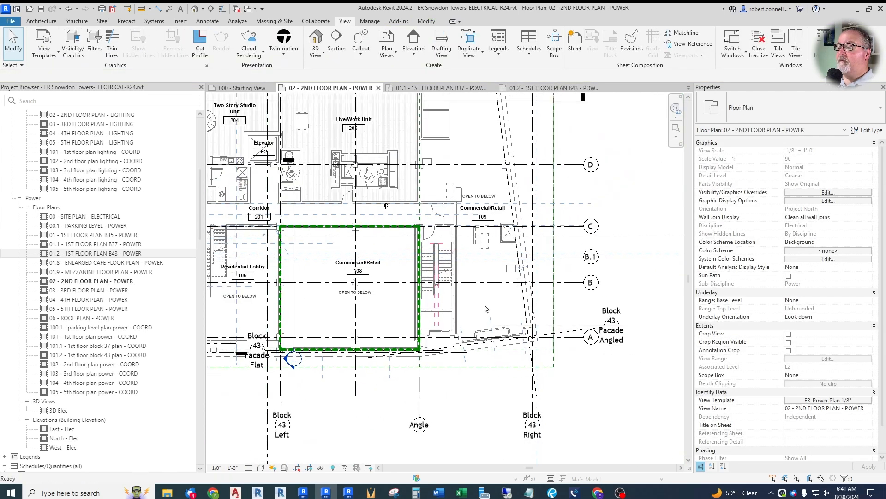
Examine the receptacles along Corridor 201 in the second floor power plan.
scroll(472, 382, "down", 1)
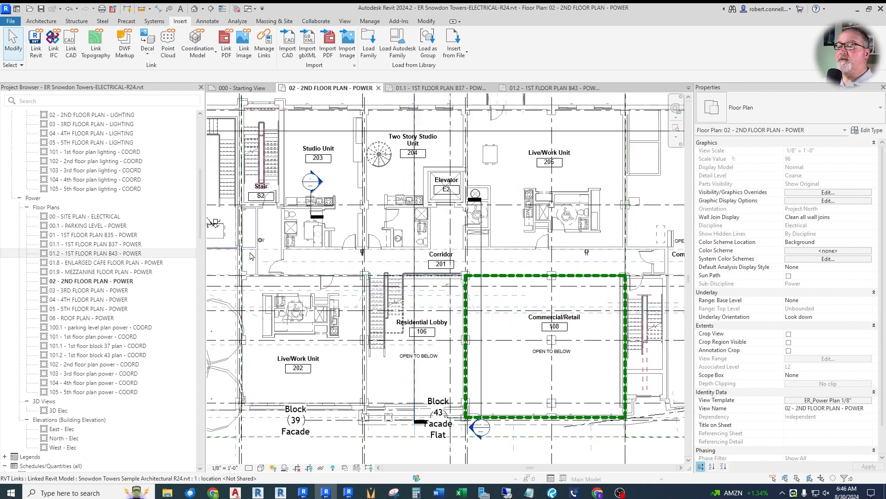
scroll(250, 256, "up", 3)
scroll(355, 264, "down", 2)
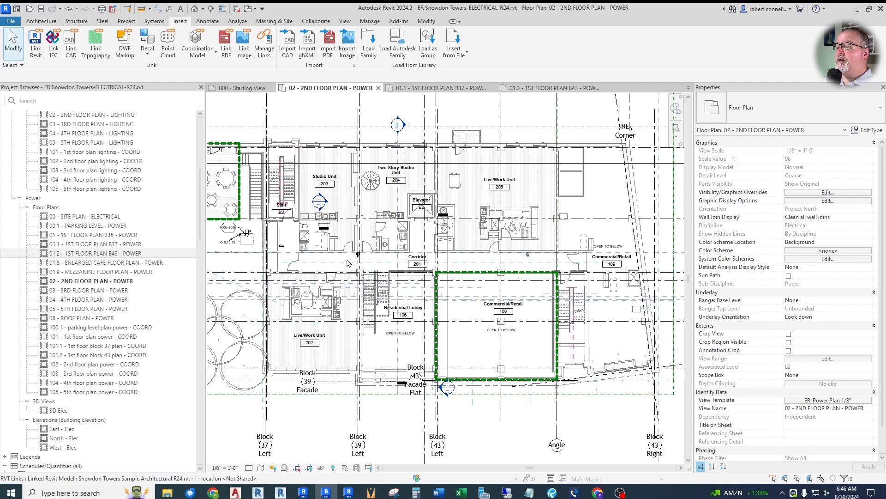
scroll(543, 262, "down", 1)
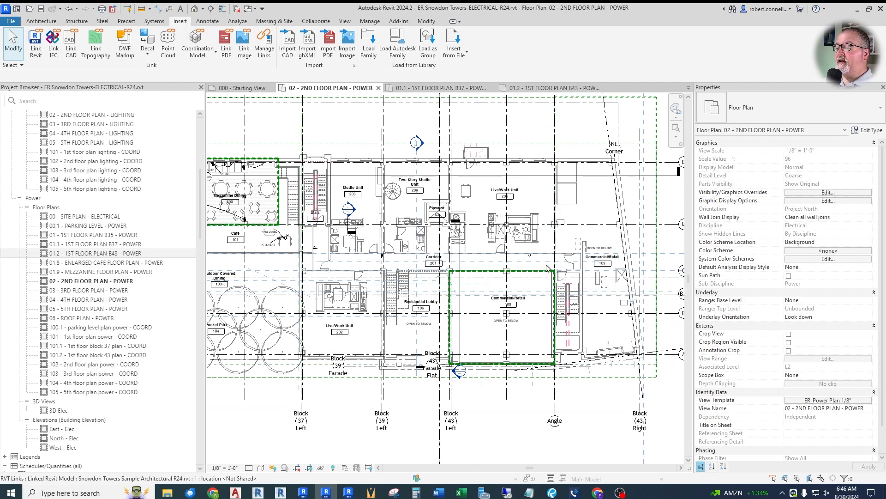
scroll(548, 268, "down", 1)
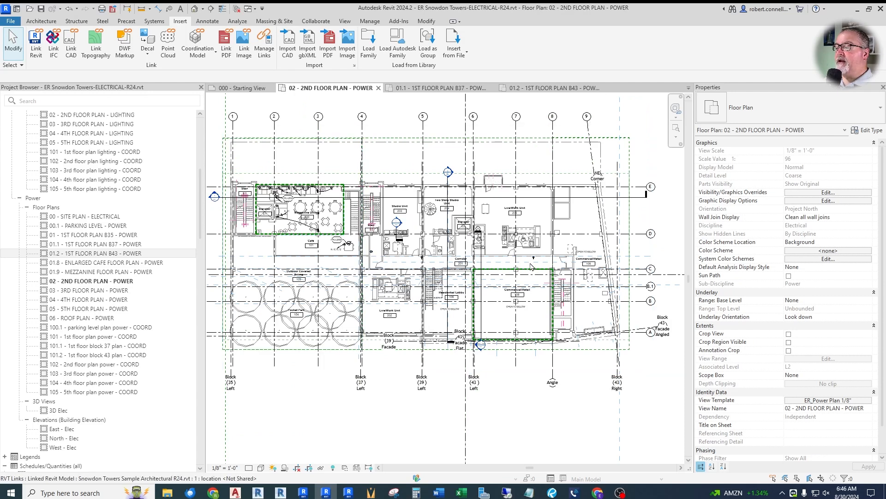
scroll(544, 266, "up", 2)
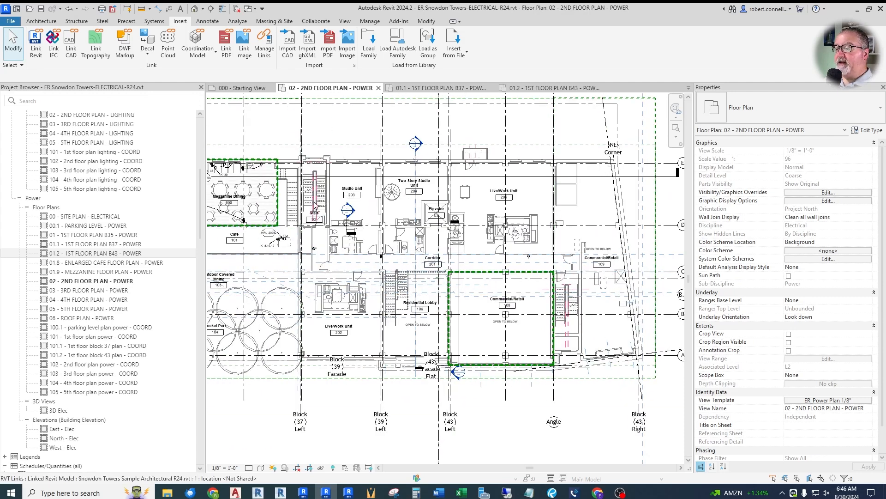
scroll(456, 267, "down", 1)
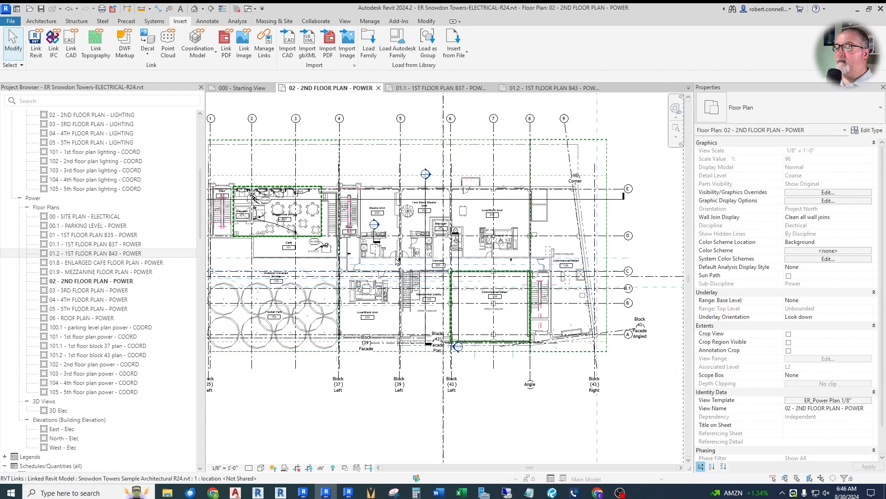
key("Escape")
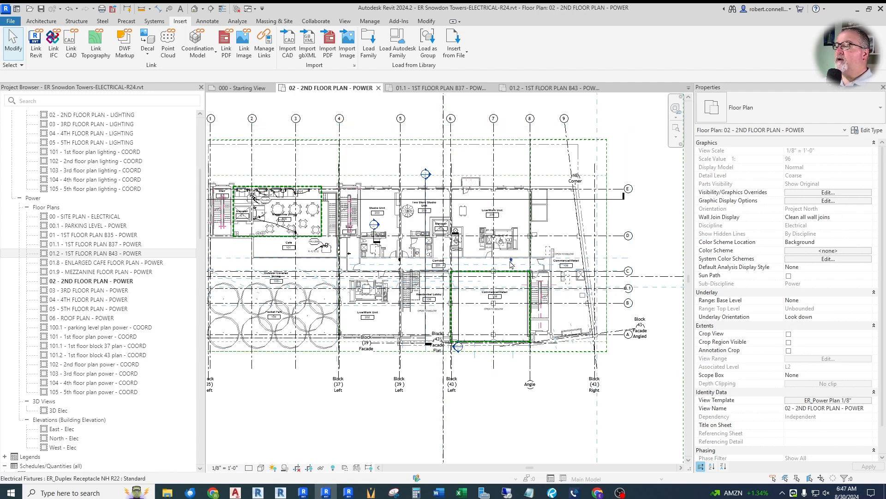
scroll(511, 264, "up", 2)
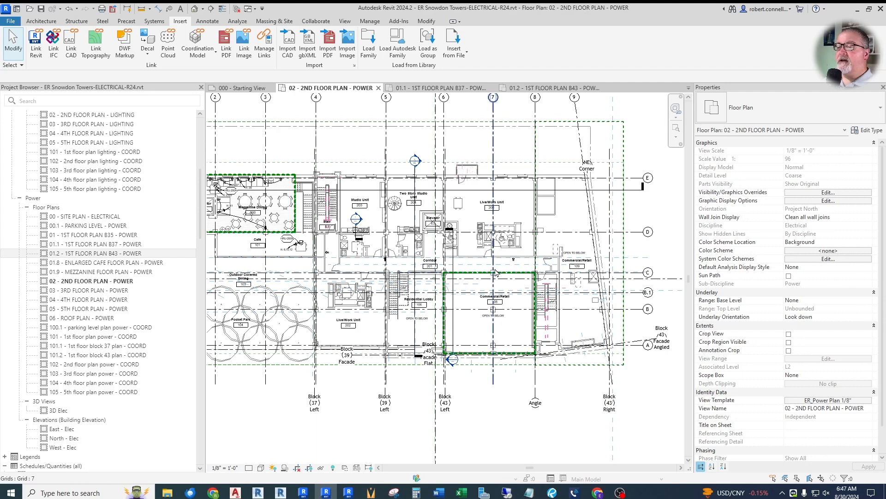
Open the 00.1 - PARKING LEVEL - POWER view and examine panel HDP in Utility room P05.
double_click(97, 226)
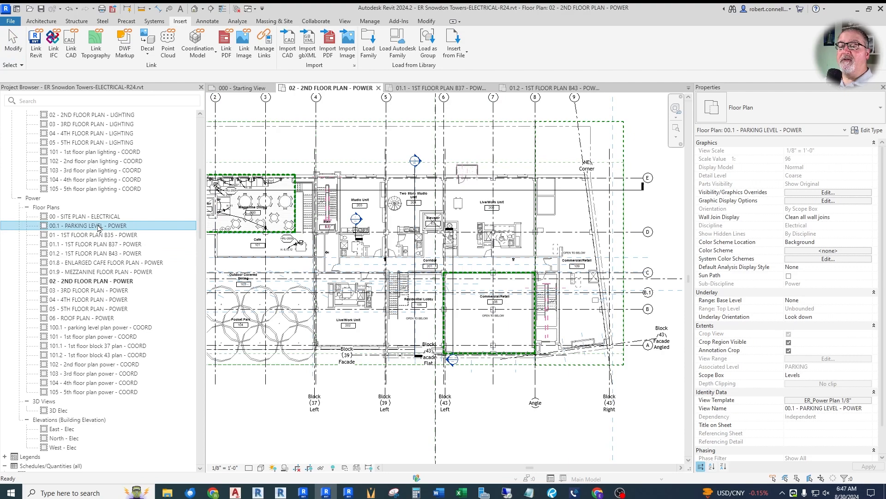
scroll(347, 274, "up", 5)
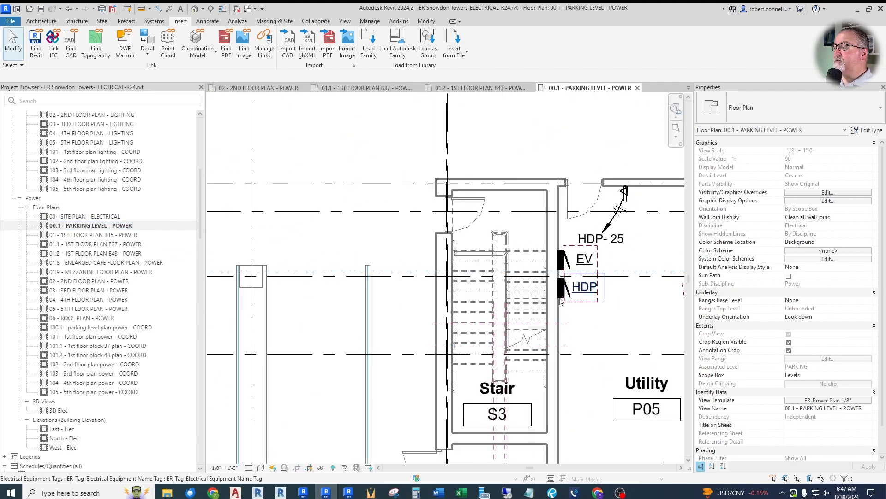
scroll(347, 274, "down", 4)
scroll(470, 280, "up", 3)
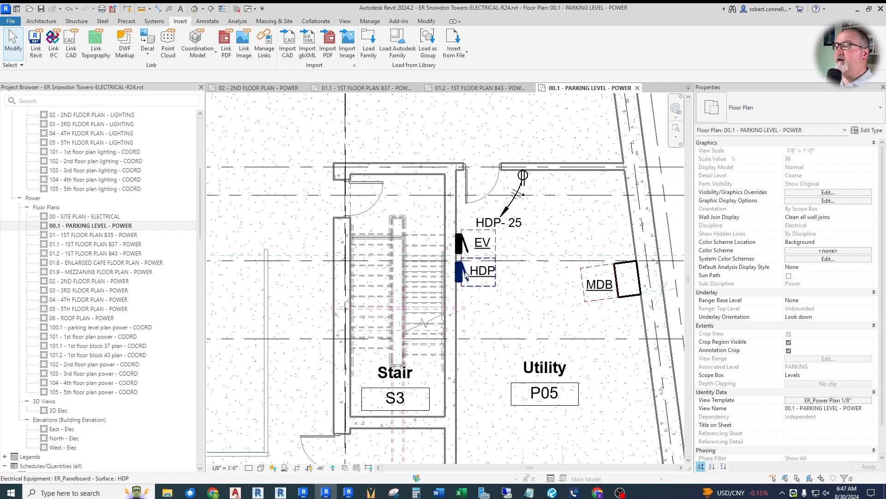
scroll(469, 277, "down", 2)
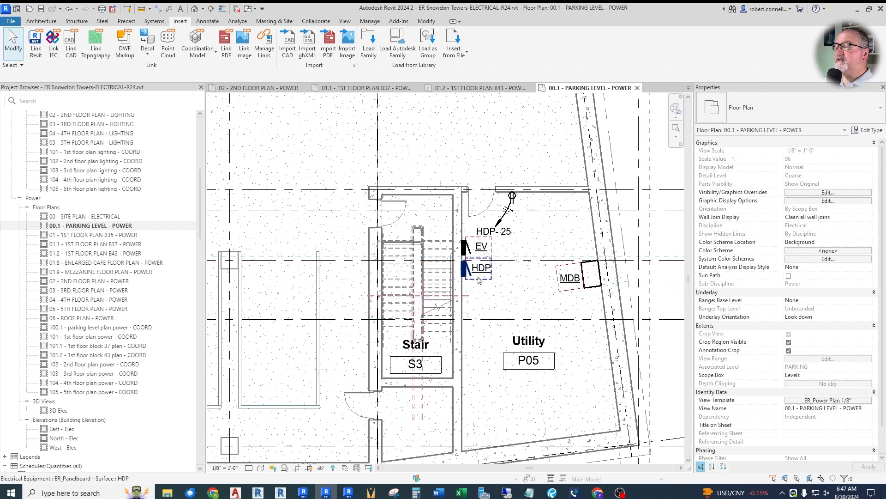
scroll(478, 270, "up", 1)
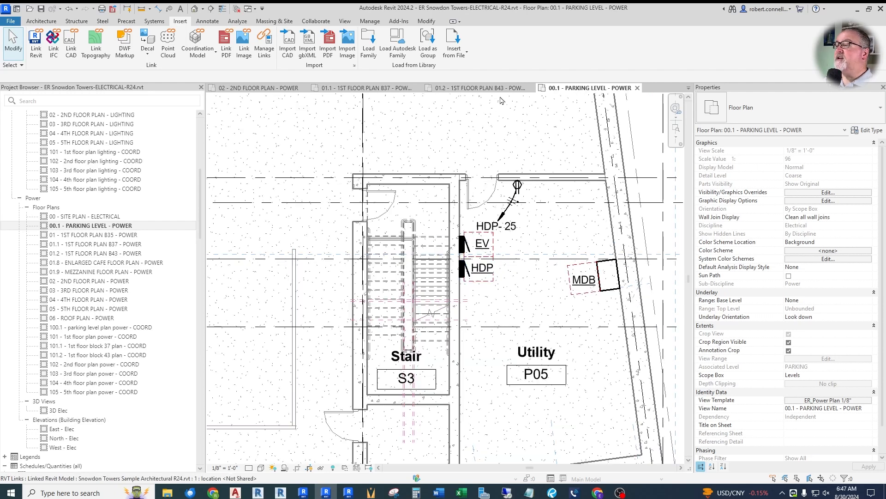
In the 02 - 2ND FLOOR PLAN - POWER view, create a power circuit for the duplex receptacle near Stair S2 and assign it to panel HDP.
left_click(688, 89)
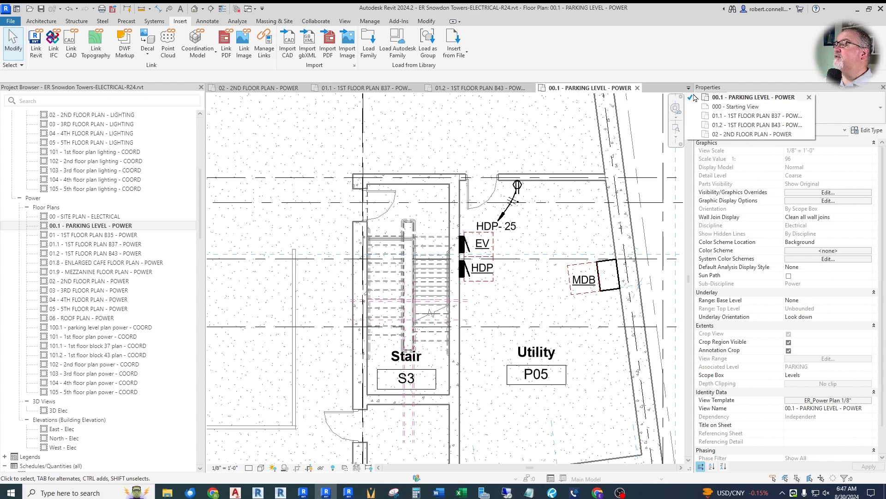
left_click(740, 135)
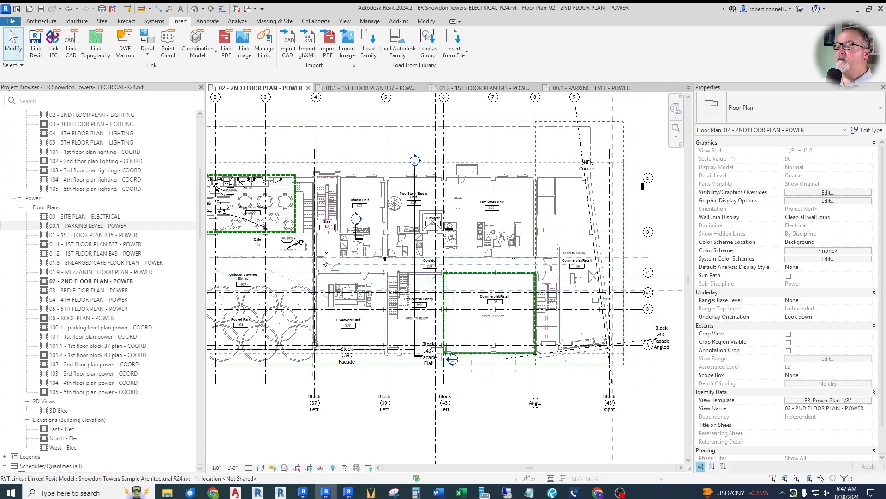
scroll(323, 262, "up", 2)
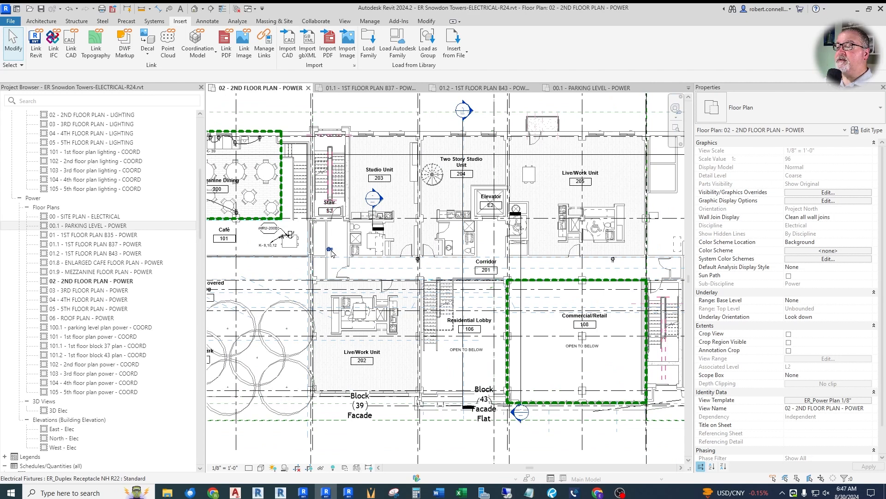
left_click(330, 249)
left_click(431, 48)
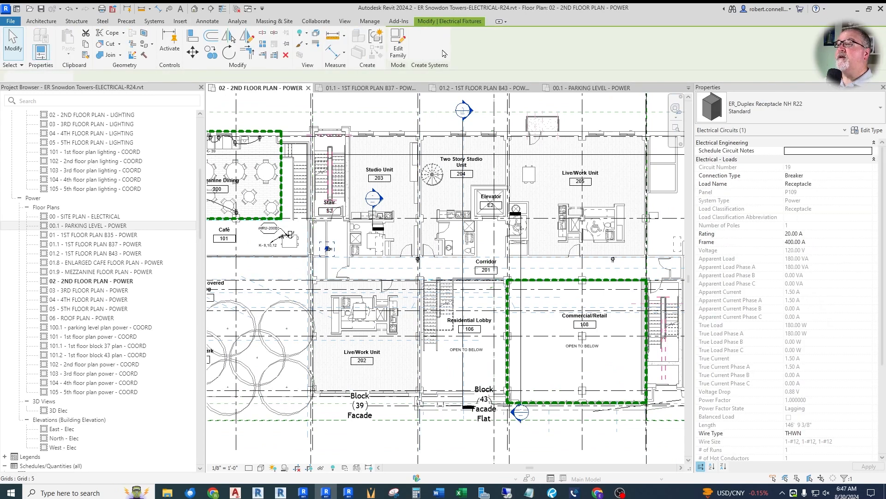
left_click(597, 39)
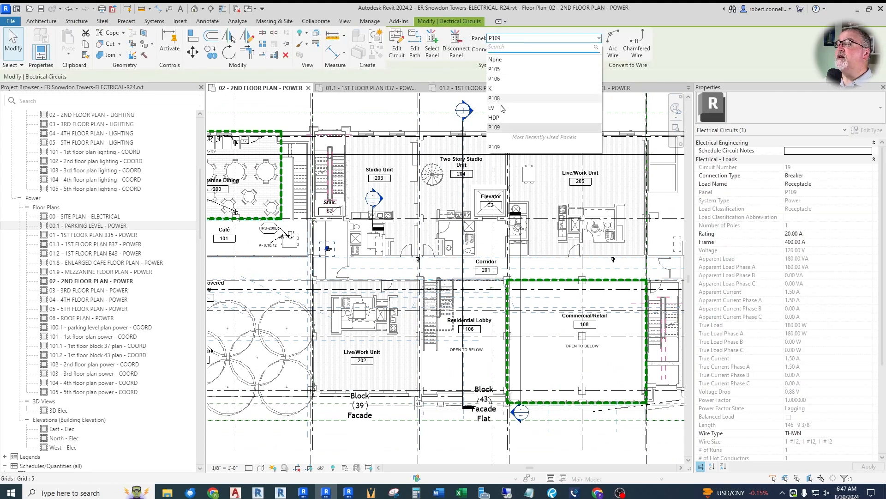
left_click(497, 117)
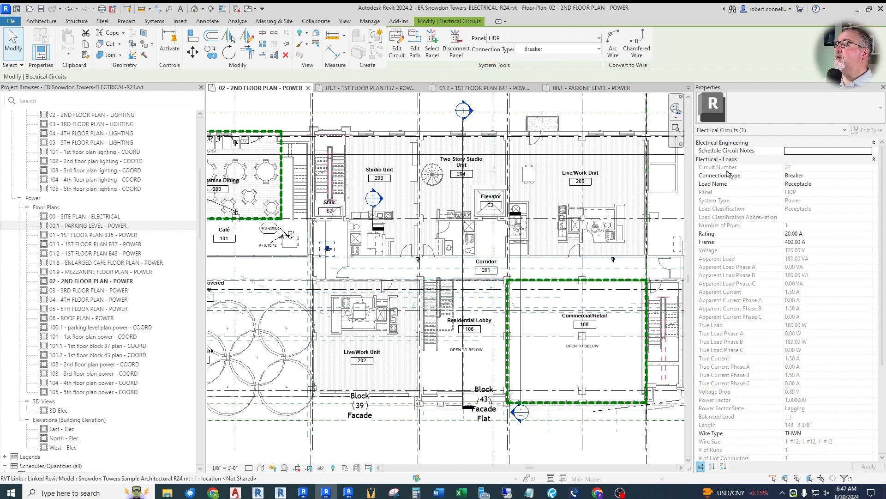
Set the receptacle circuit's load name to REC -2ND FLR CORR.
left_click(804, 184)
type("REC -")
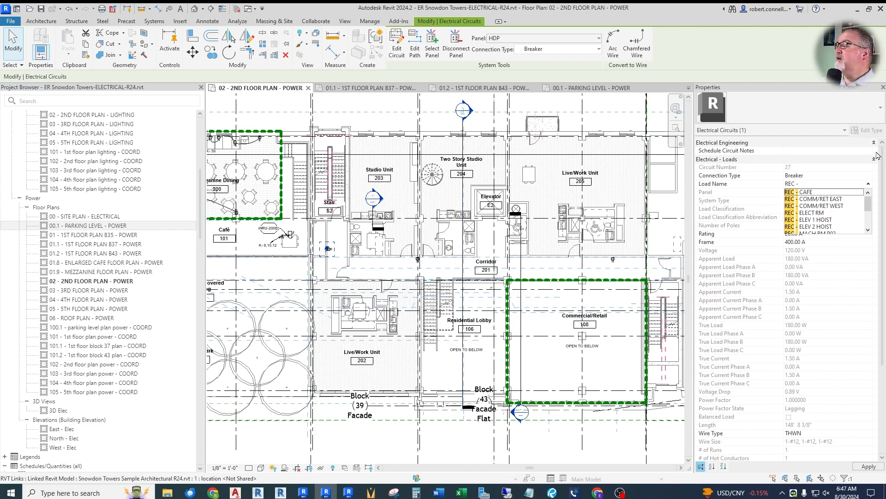
type(" CO")
key("BackSpace")
key("BackSpace")
key("BackSpace")
type("2ND FLR CORR")
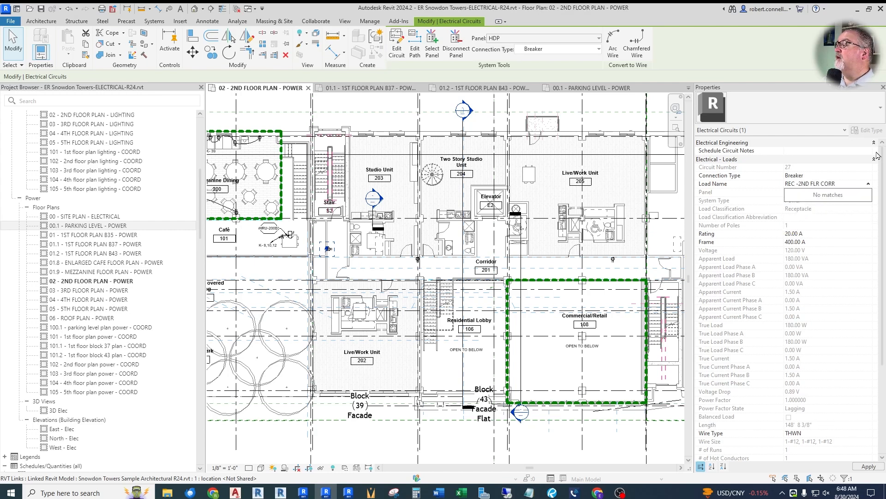
key("Return")
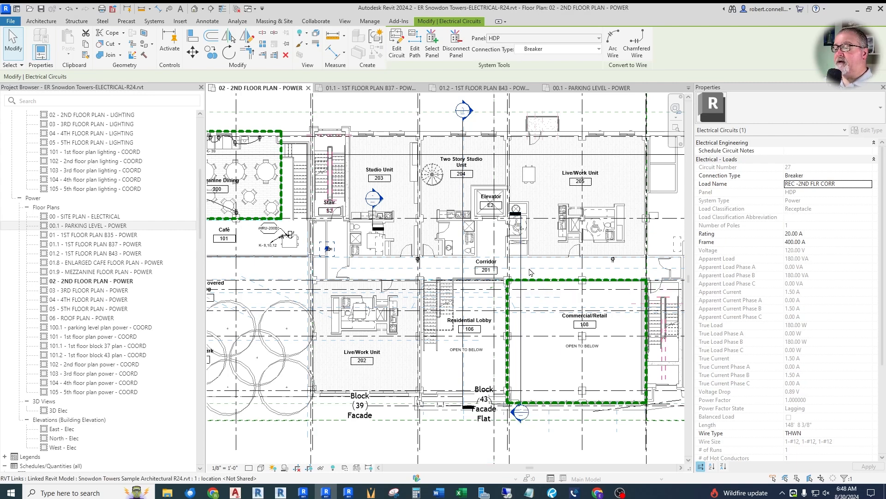
Edit the circuit to add the other two Corridor 201 receptacles and finish editing it.
left_click(401, 50)
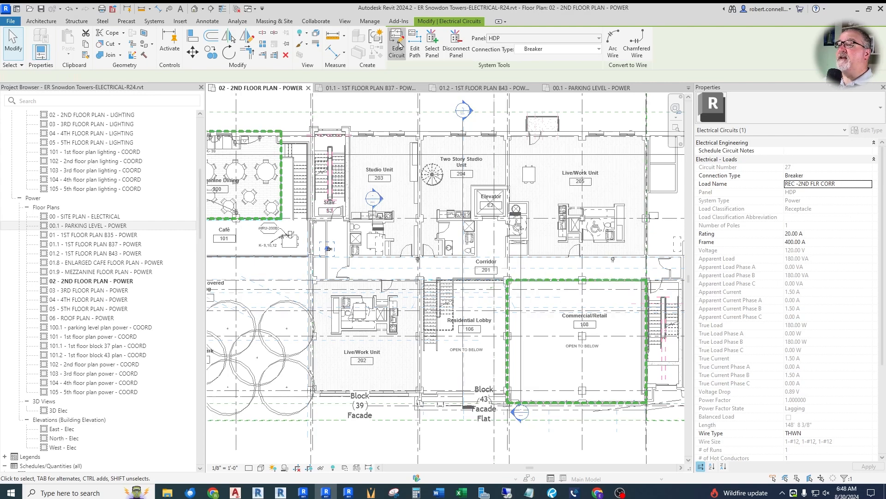
left_click(68, 36)
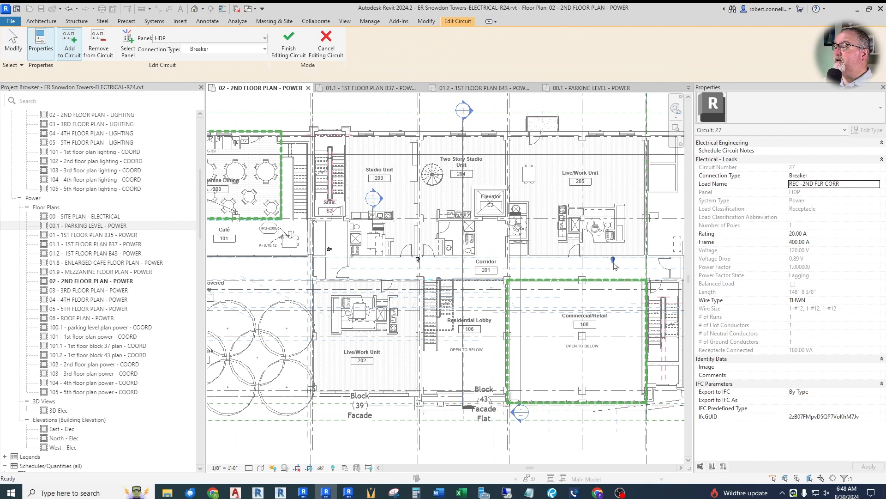
left_click(288, 50)
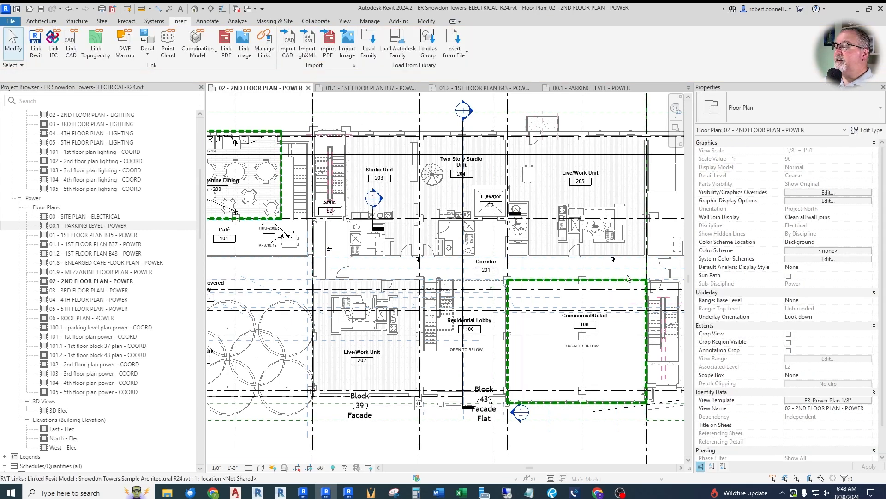
Generate arc wires for the corridor receptacle circuit and bend the wire nearest Stair S2 down into Corridor 201.
left_click(612, 265)
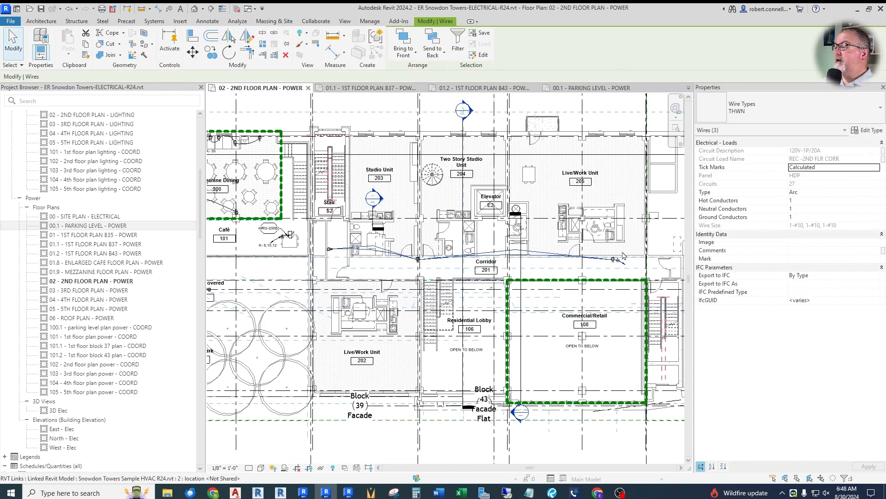
scroll(477, 283, "down", 3)
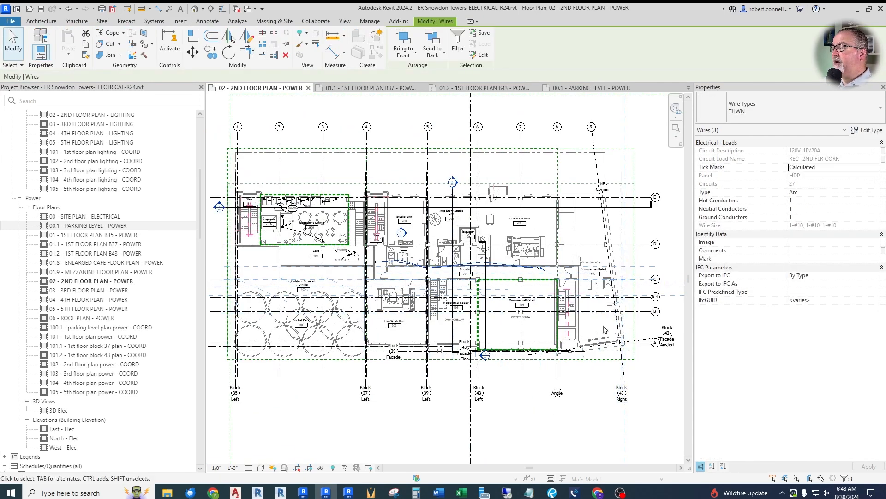
scroll(480, 266, "up", 5)
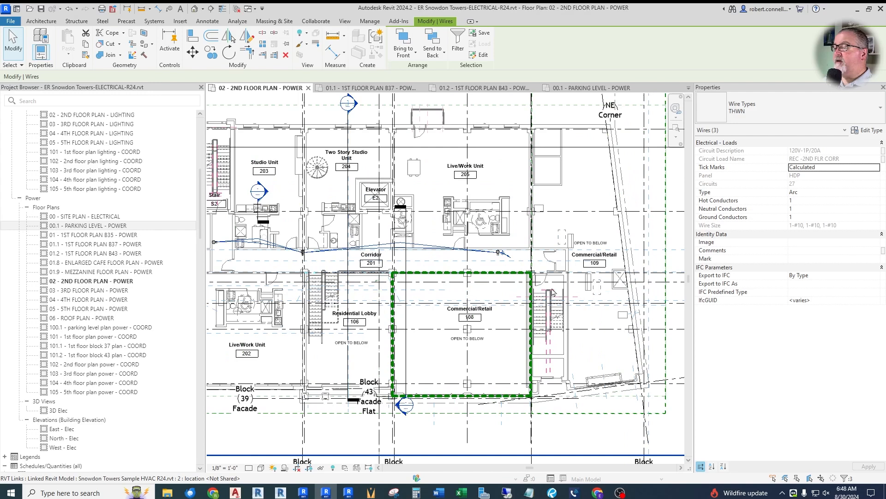
key("Escape")
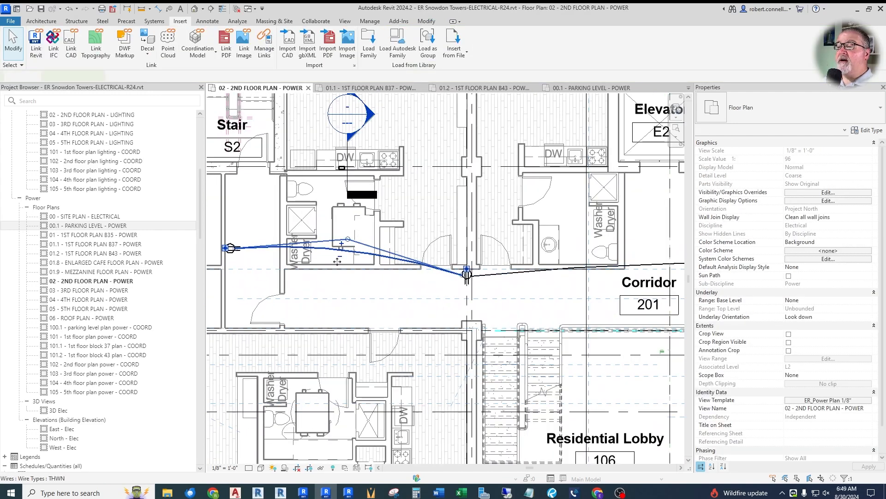
left_click(348, 243)
left_click_drag(349, 243, 308, 298)
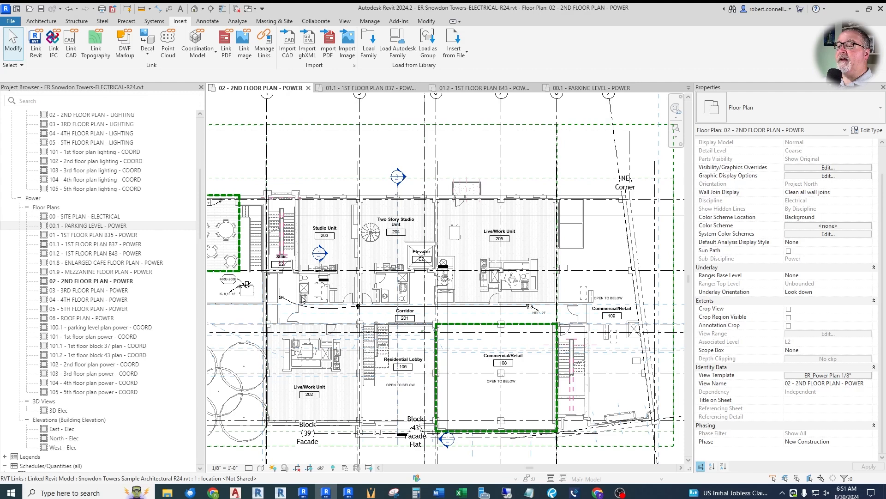
Locate the STUDIO PANEL type of ER_Load Center Connection R22 among the electrical fixture families, collapsing the other expanded families around it.
scroll(303, 300, "up", 2)
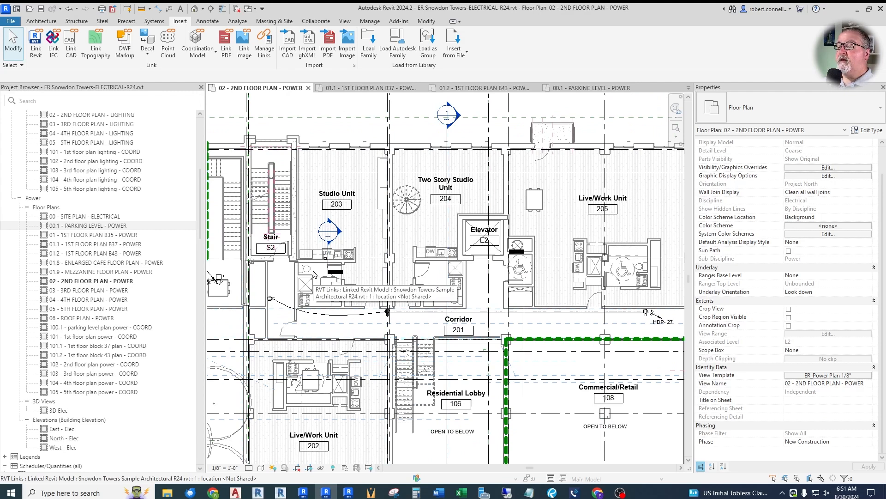
scroll(314, 272, "up", 2)
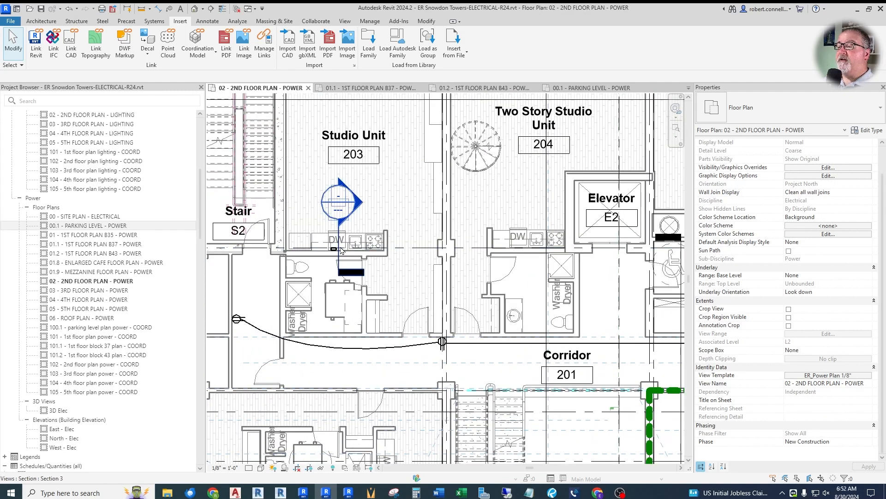
scroll(383, 258, "down", 1)
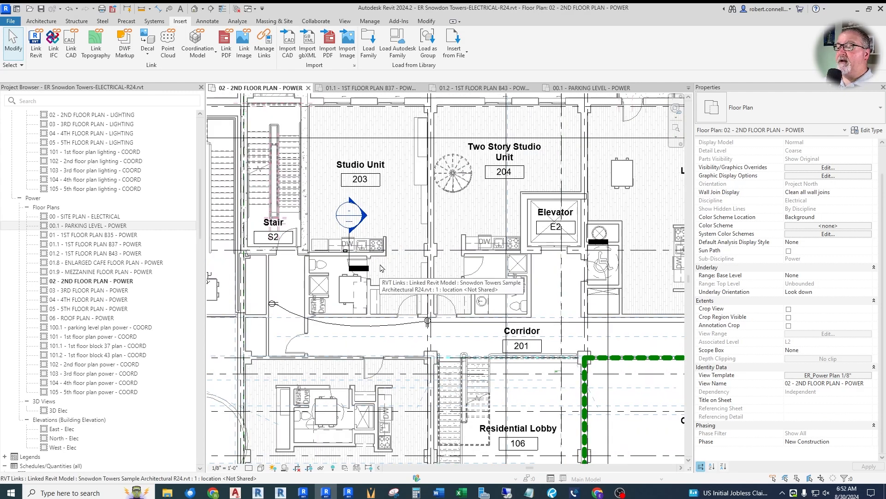
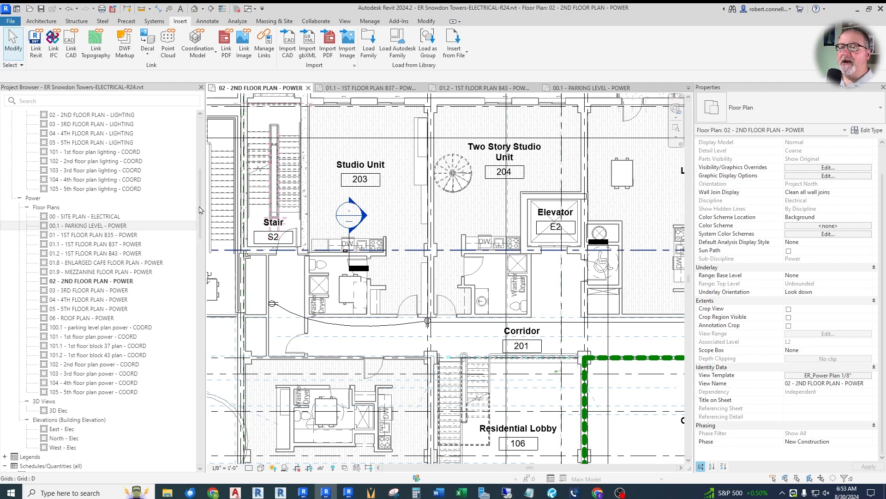
left_click_drag(201, 210, 184, 342)
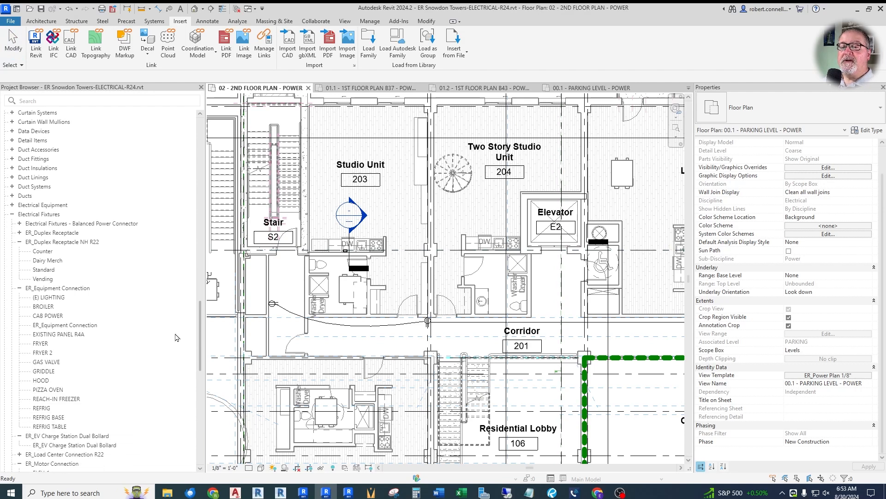
left_click(19, 242)
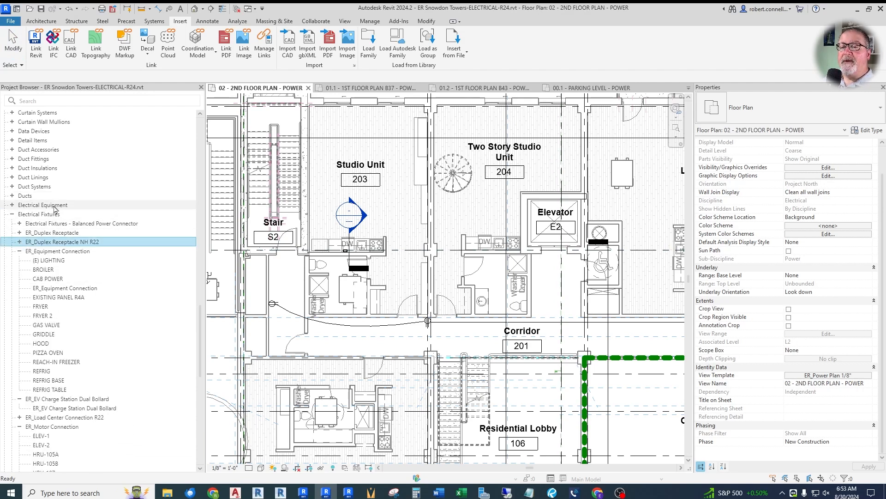
left_click(19, 251)
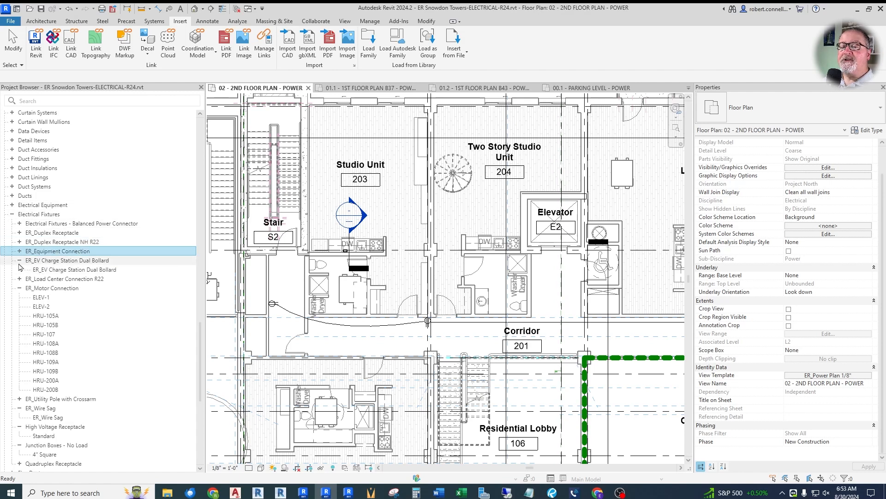
left_click(19, 260)
left_click(20, 278)
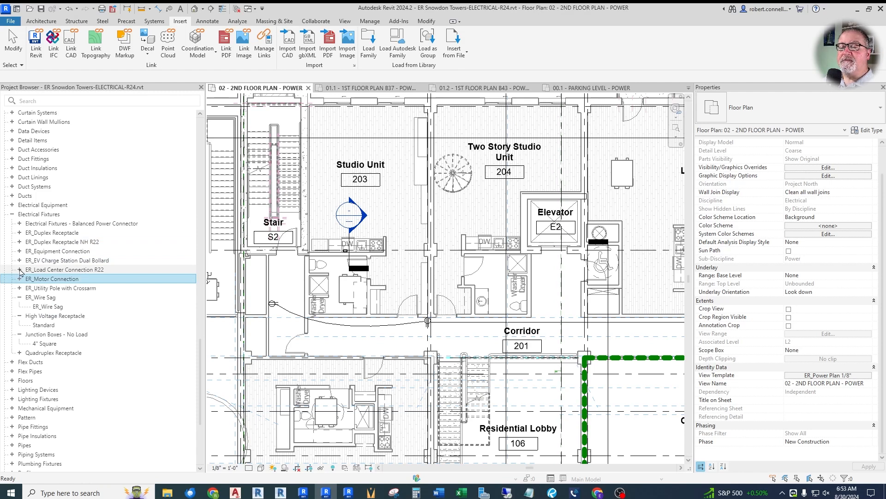
left_click(20, 270)
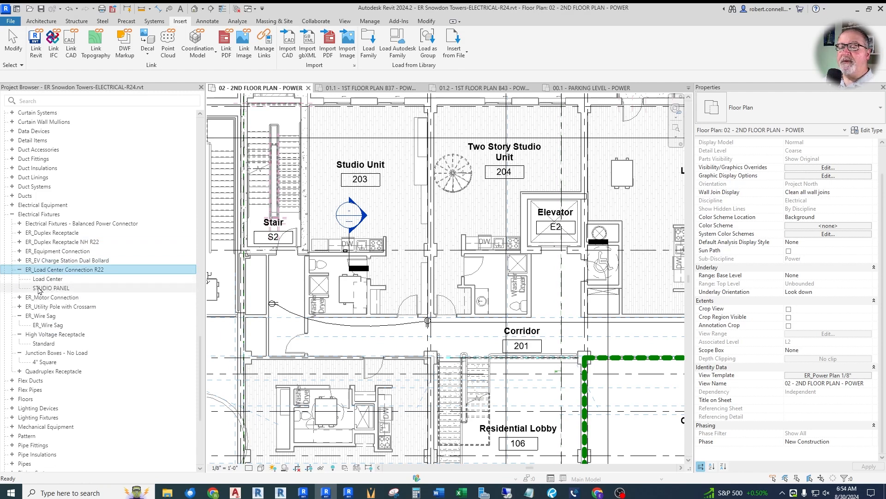
Place a STUDIO PANEL load center on the vertical face of the short wall beside the range in Studio Unit 203.
left_click_drag(46, 289, 392, 292)
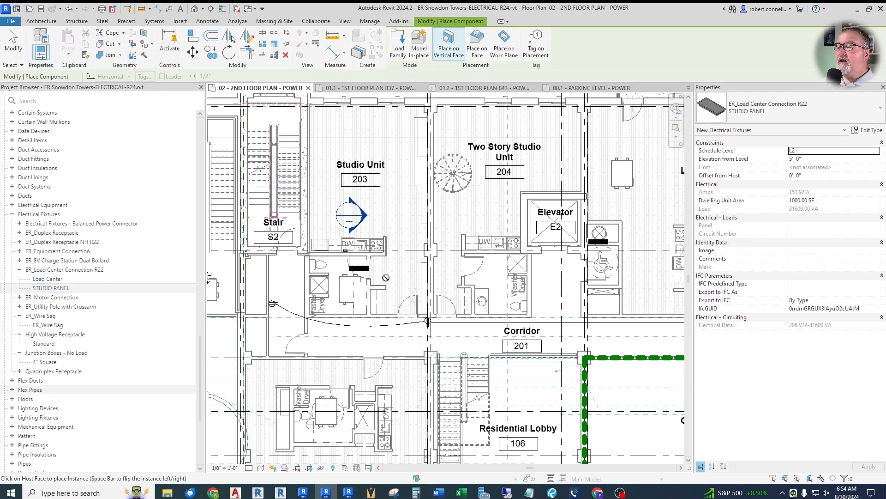
scroll(386, 277, "up", 3)
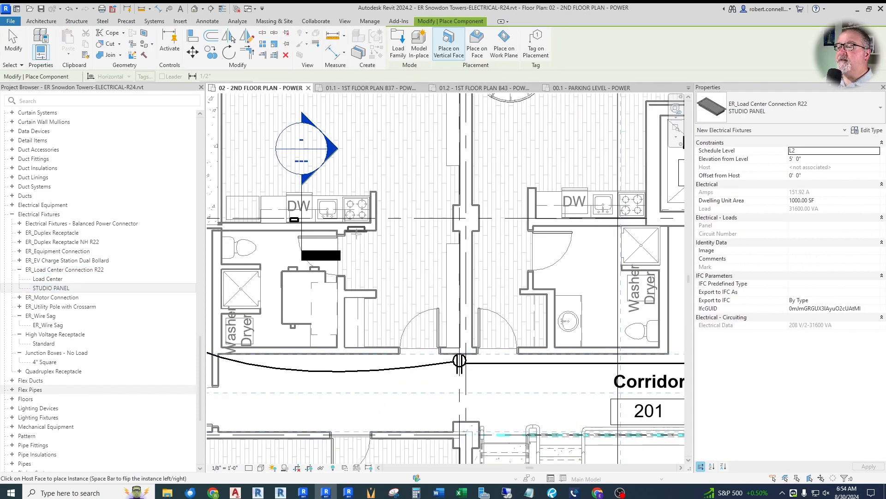
scroll(356, 234, "up", 3)
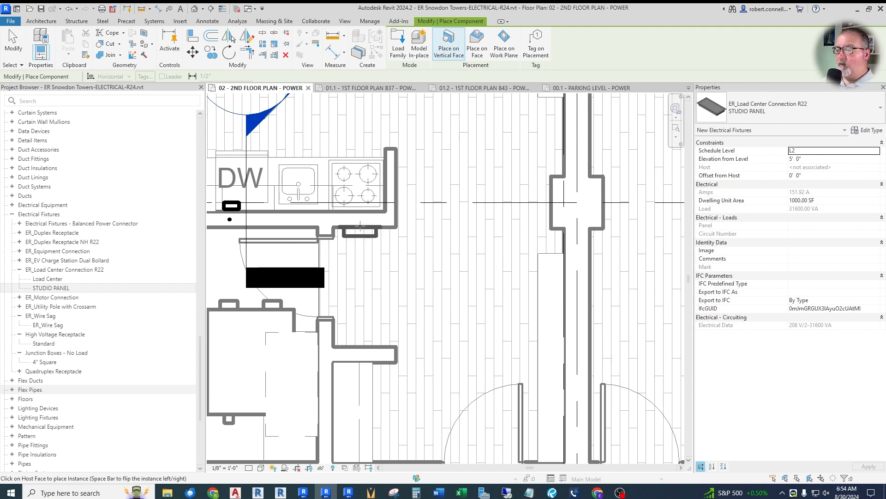
scroll(360, 227, "down", 2)
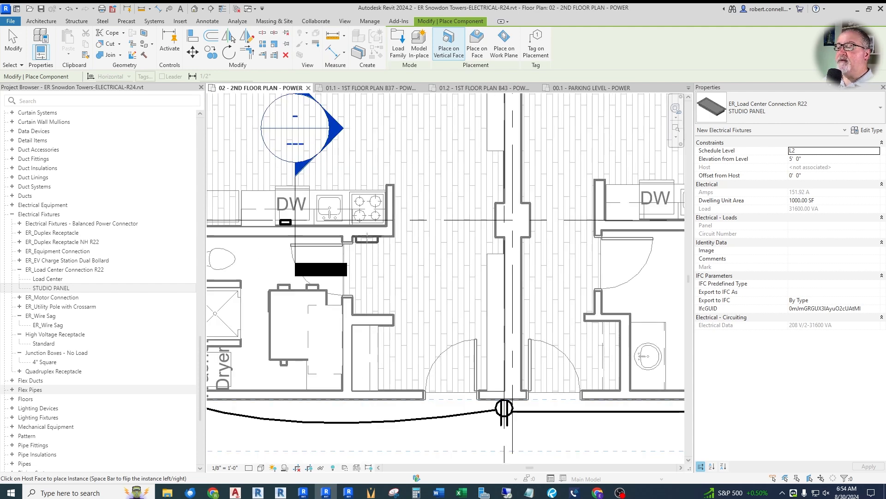
scroll(386, 252, "down", 2)
scroll(387, 252, "up", 5)
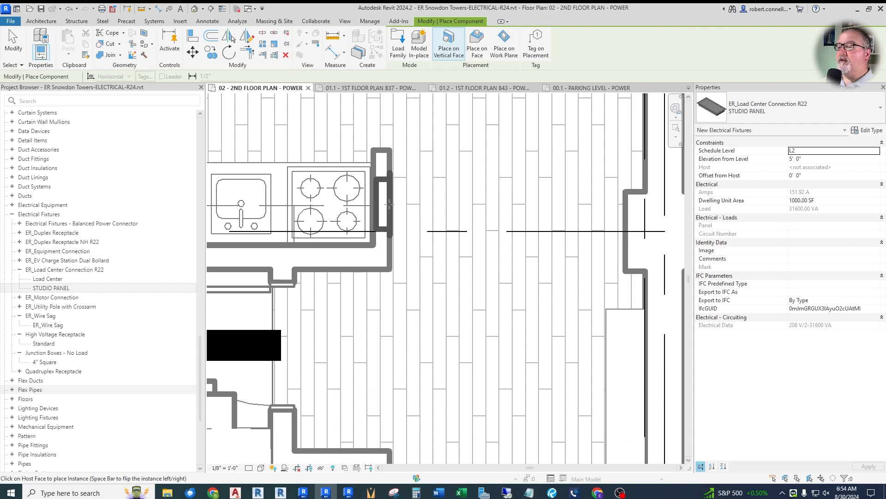
left_click(389, 202)
key("Escape")
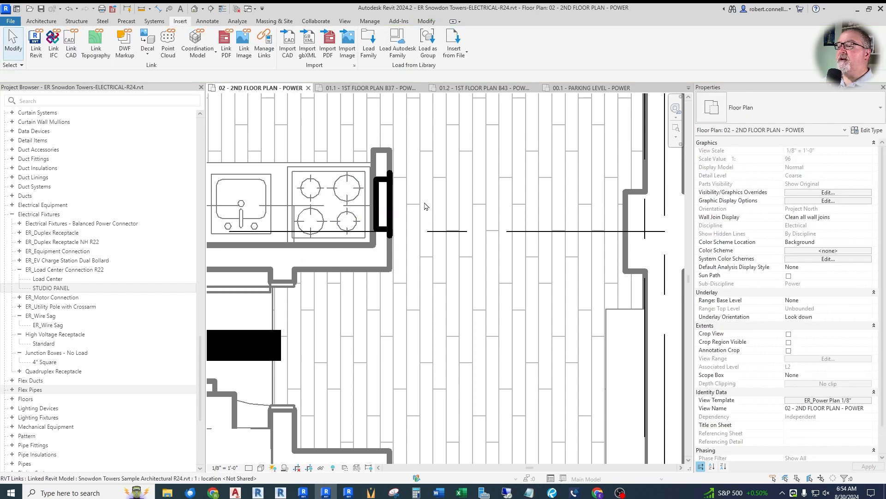
Set the elevation from level of the load center in Studio Unit 203 to 6' 0".
left_click(390, 201)
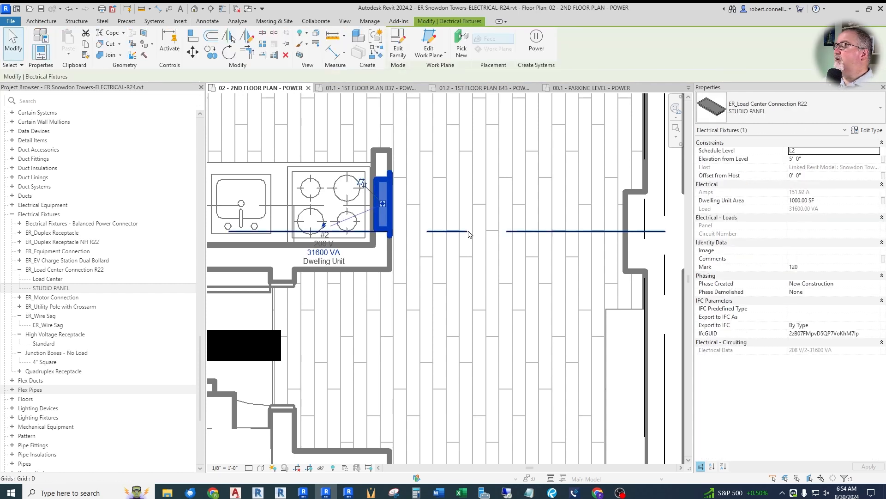
left_click(811, 159)
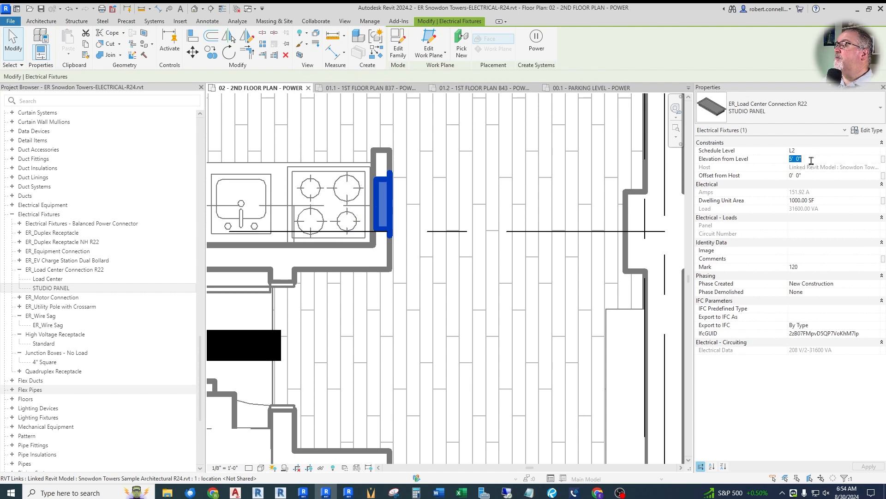
type("6")
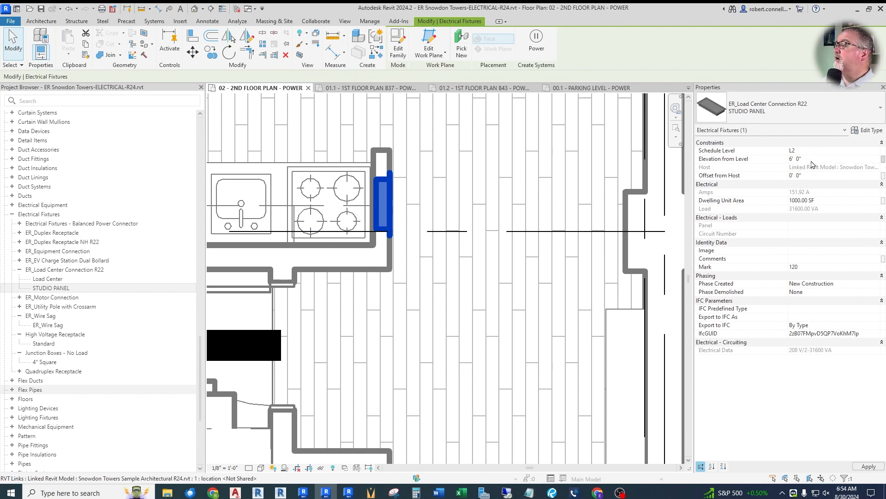
Review the electrical load and dimension type parameters of the STUDIO PANEL load center in Studio Unit 203.
key("Return")
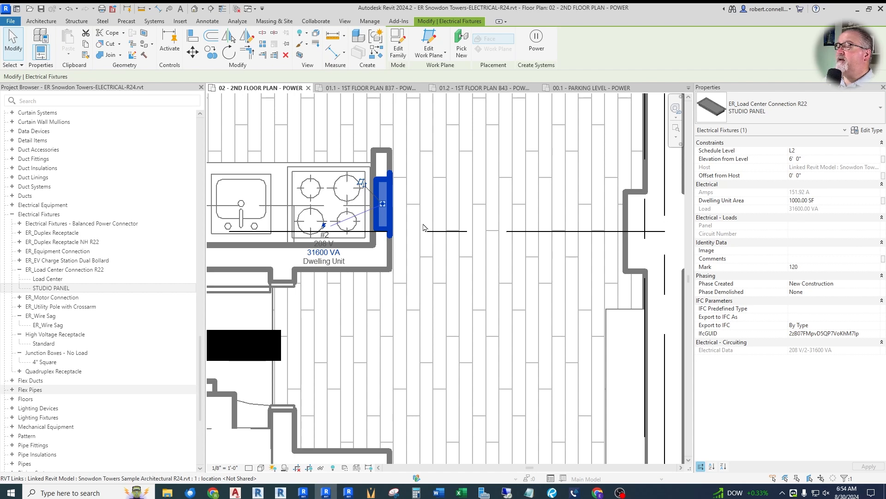
scroll(406, 204, "down", 5)
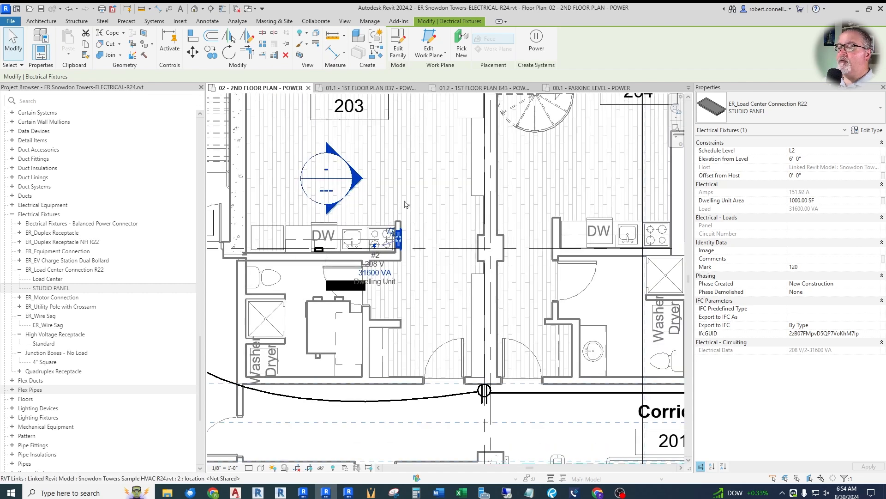
scroll(412, 230, "down", 3)
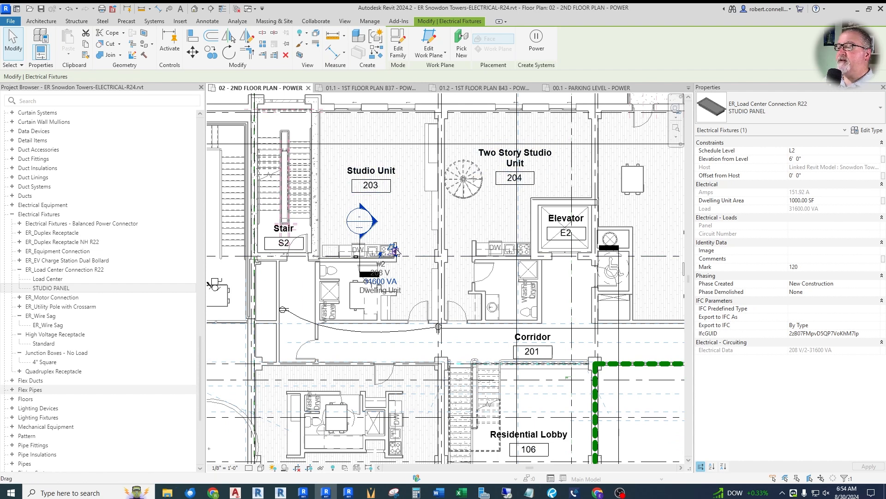
scroll(394, 246, "up", 2)
scroll(393, 272, "up", 2)
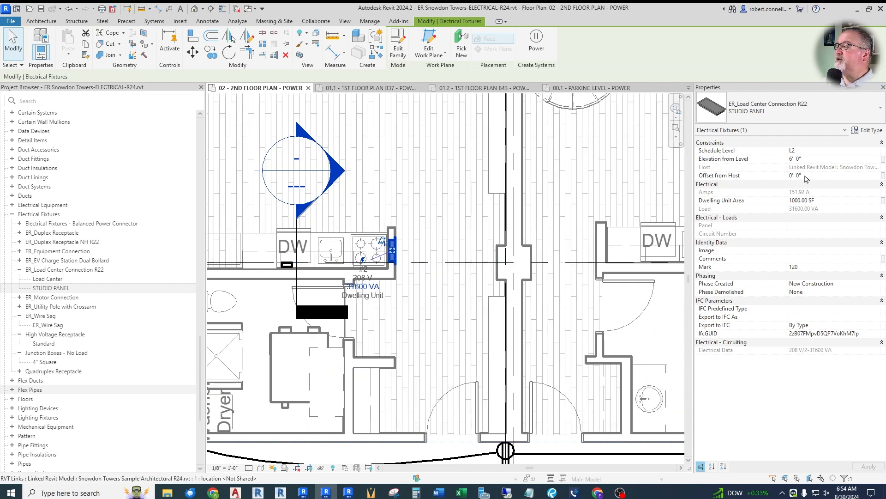
left_click(870, 130)
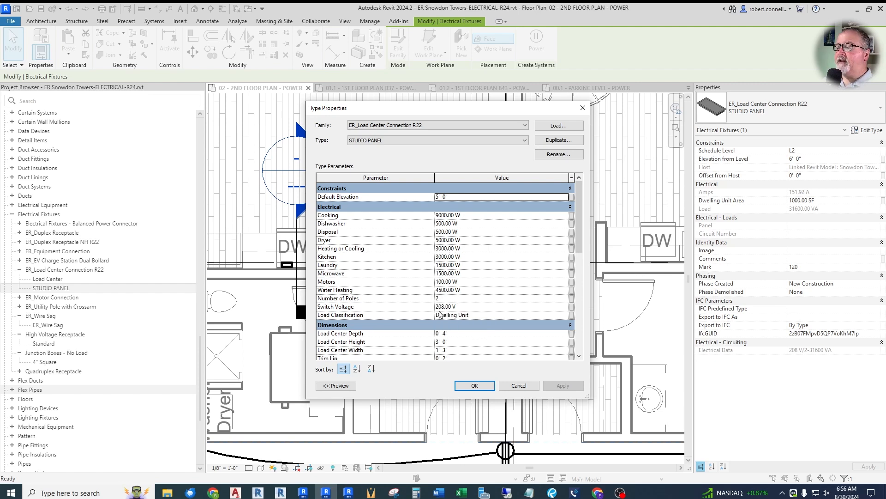
scroll(466, 314, "down", 4)
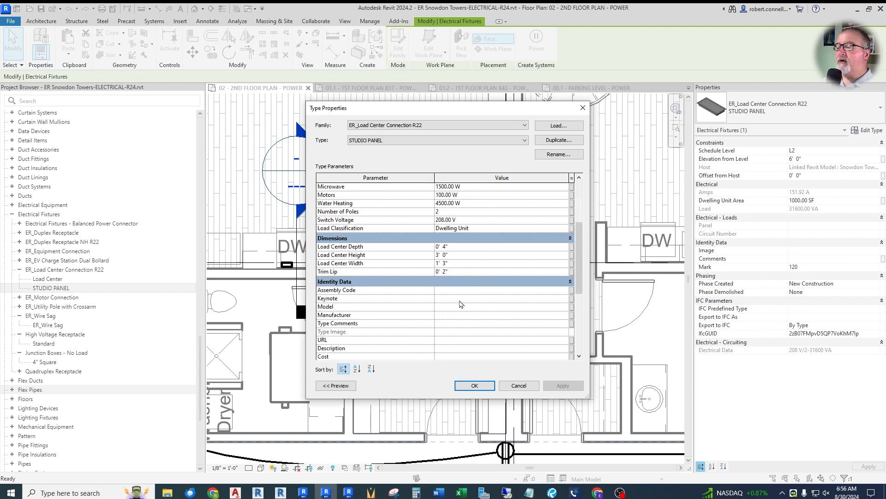
scroll(459, 274, "up", 4)
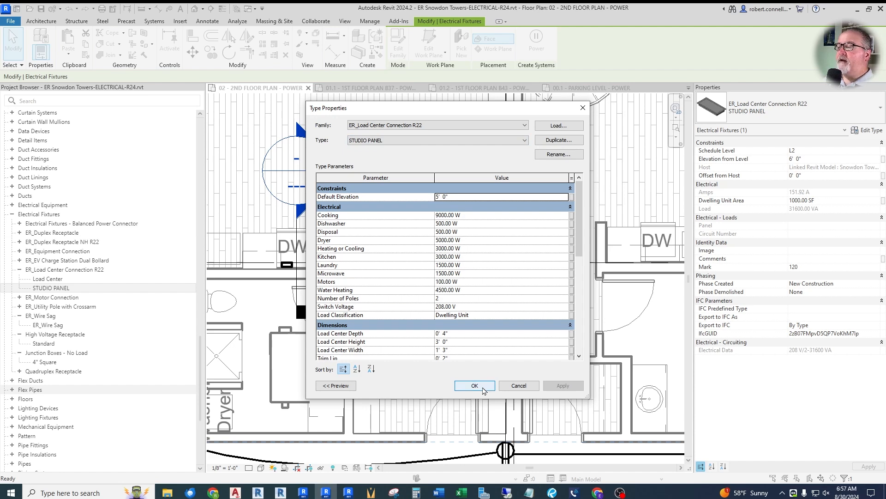
left_click(480, 390)
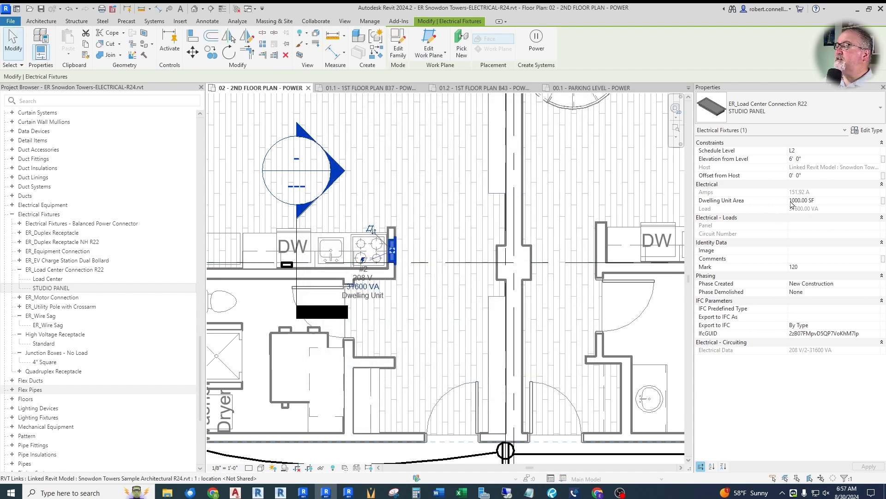
Change the Studio Unit 203 room tag to the Room Tag With Area type.
scroll(445, 286, "down", 2)
scroll(440, 299, "down", 2)
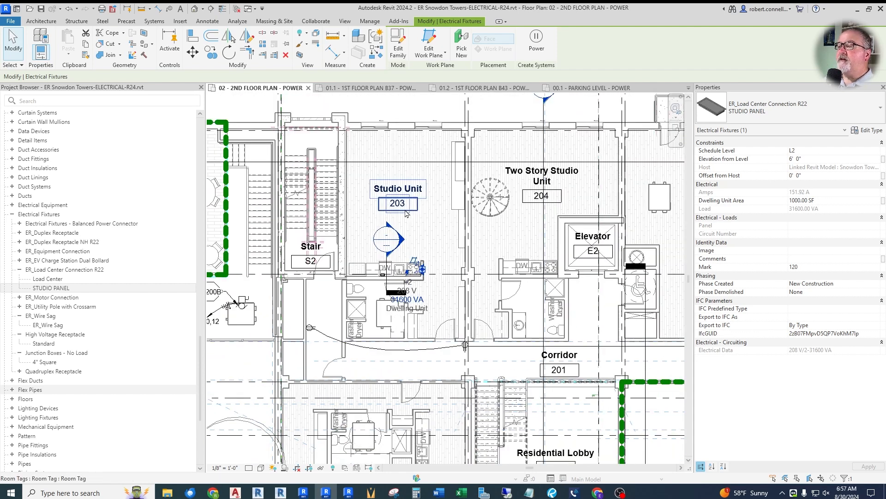
scroll(396, 204, "up", 3)
left_click(469, 210)
scroll(346, 241, "down", 2)
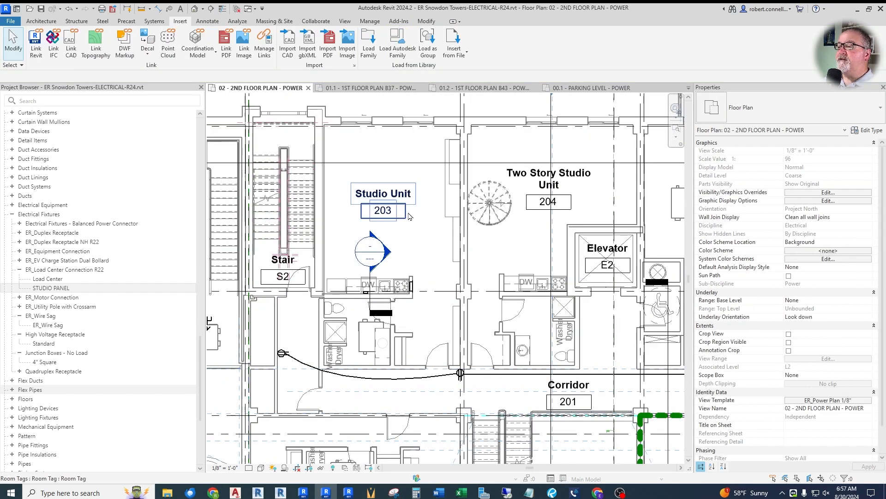
left_click(385, 197)
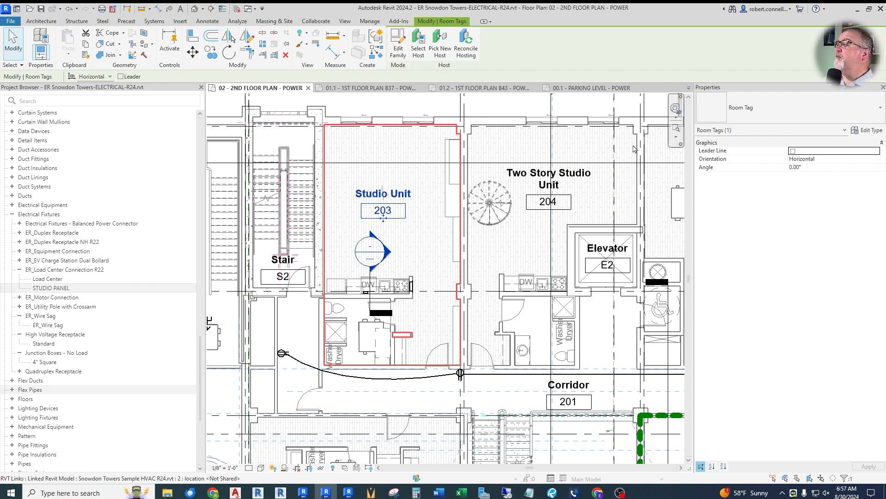
left_click(766, 115)
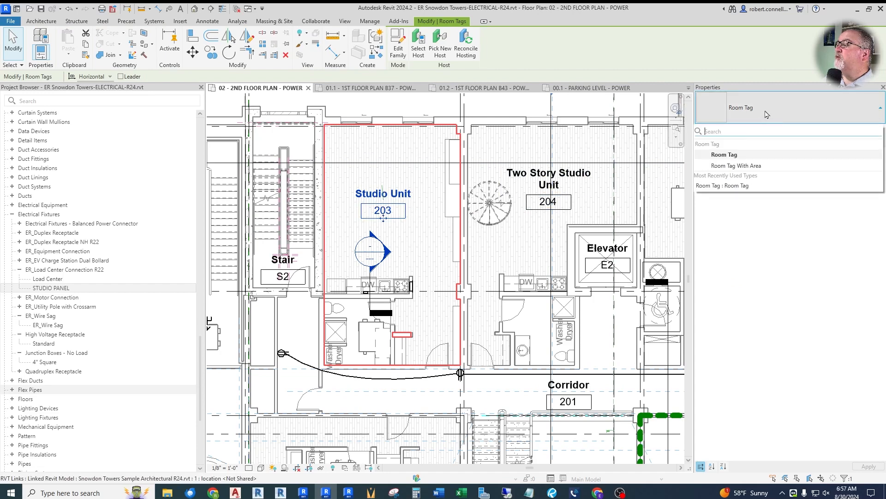
left_click(744, 168)
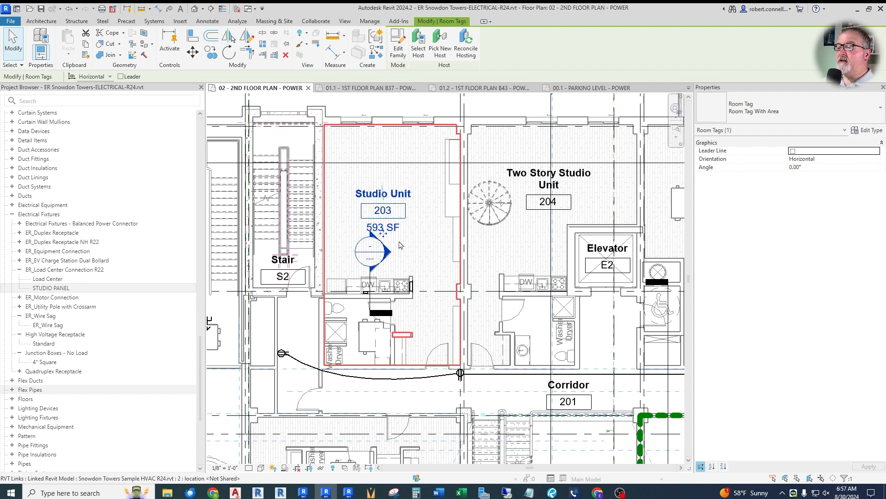
key("Escape")
key("Escape")
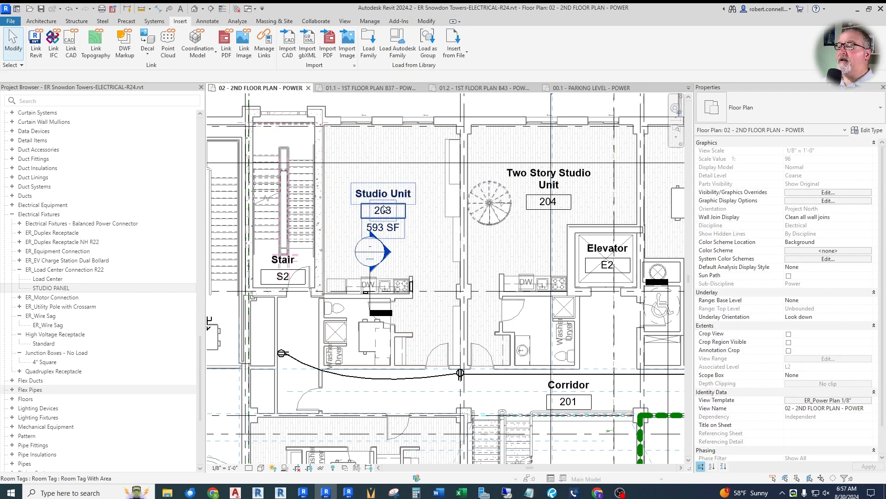
Move the Studio Unit 203 room tag slightly upward, away from the section marker below it.
left_click(383, 210)
left_click(762, 111)
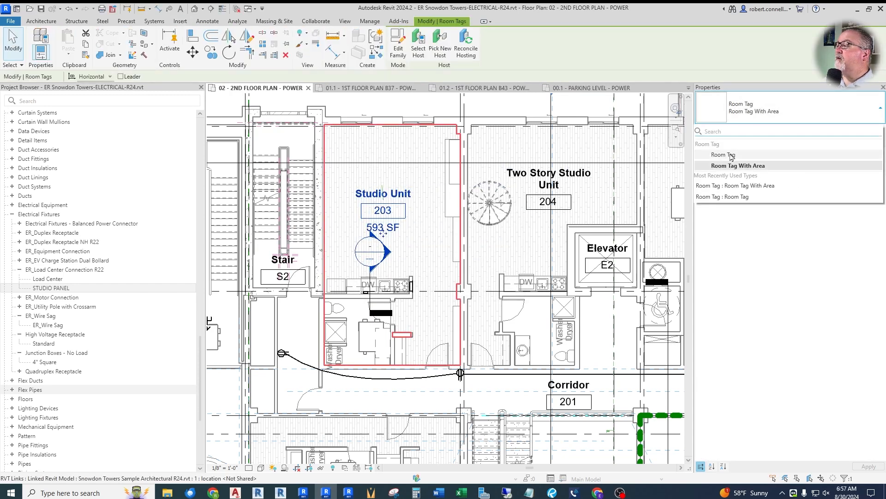
left_click(503, 187)
left_click_drag(387, 207, 387, 190)
key("Escape")
scroll(388, 233, "up", 1)
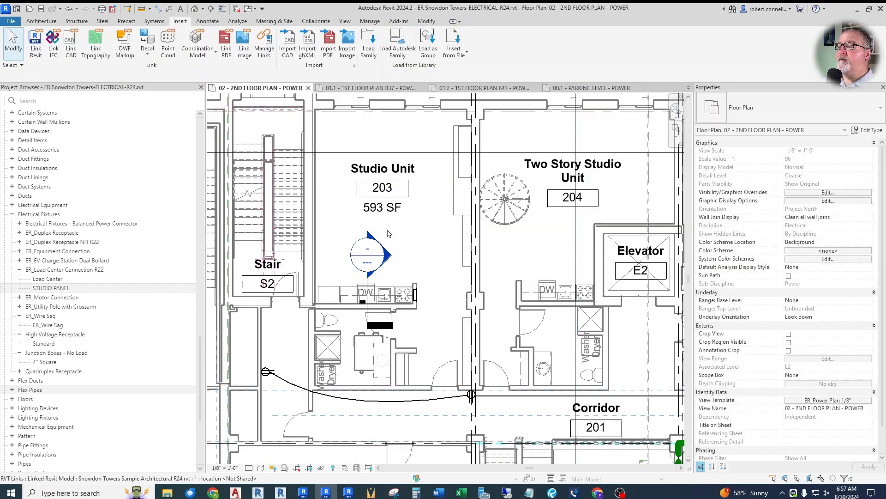
Set the dwelling unit area of the load center in Studio Unit 203 to 600 SF.
scroll(406, 292, "up", 2)
scroll(407, 292, "up", 1)
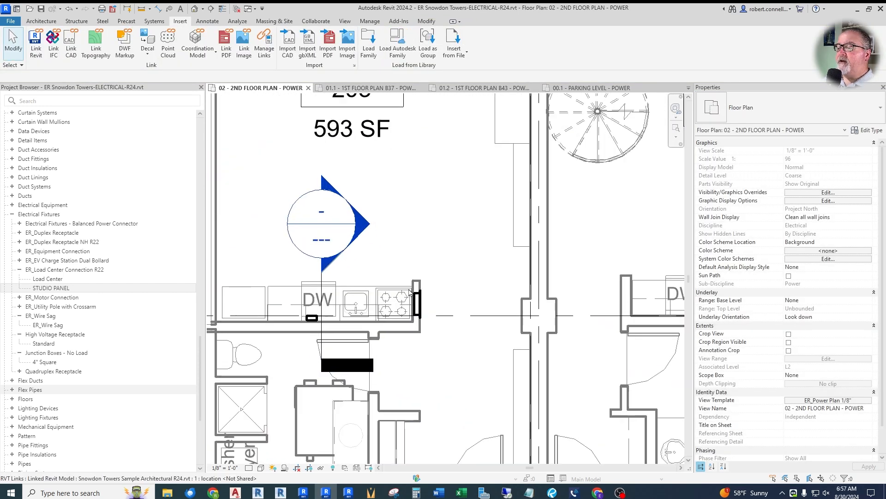
left_click(416, 301)
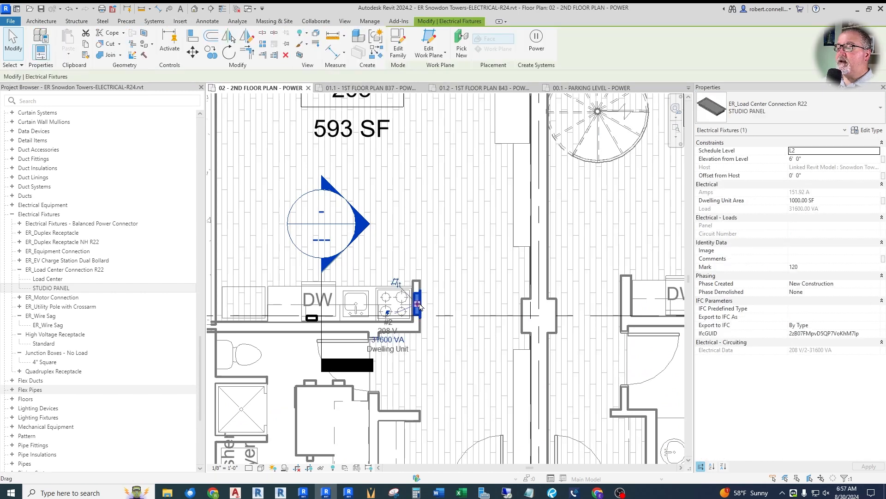
left_click(832, 200)
type("6")
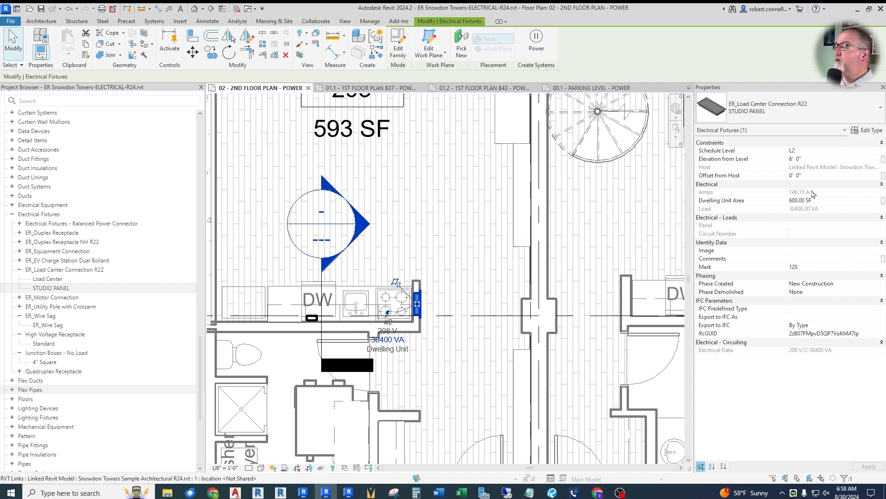
left_click(464, 261)
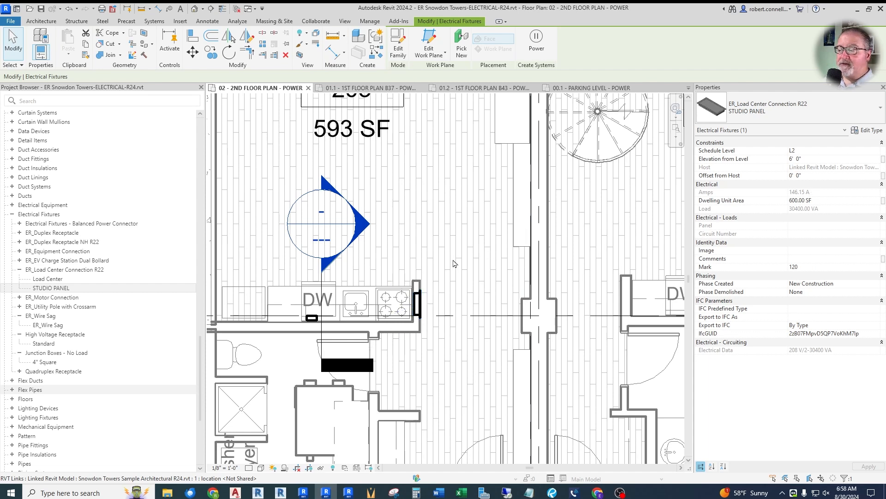
Tag the load center in Studio Unit 203 by category, with an attached-end leader and the tag in the open floor beside it.
middle_click_drag(460, 266, 459, 225)
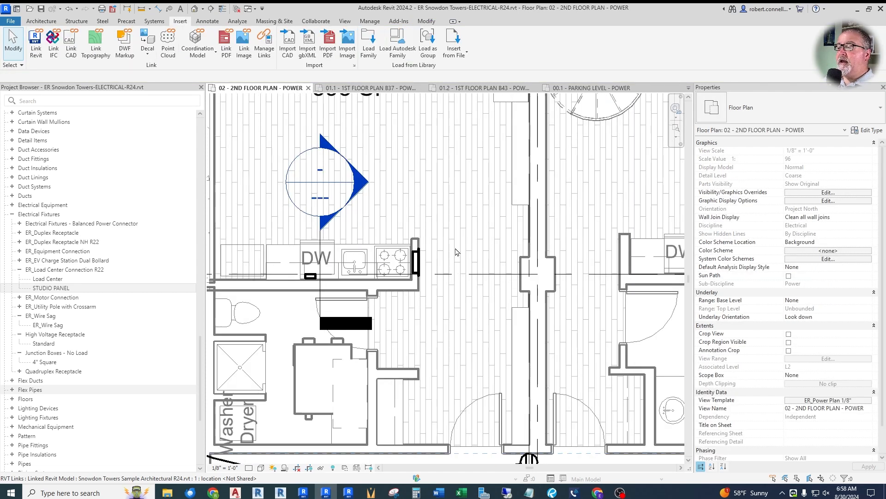
left_click(169, 9)
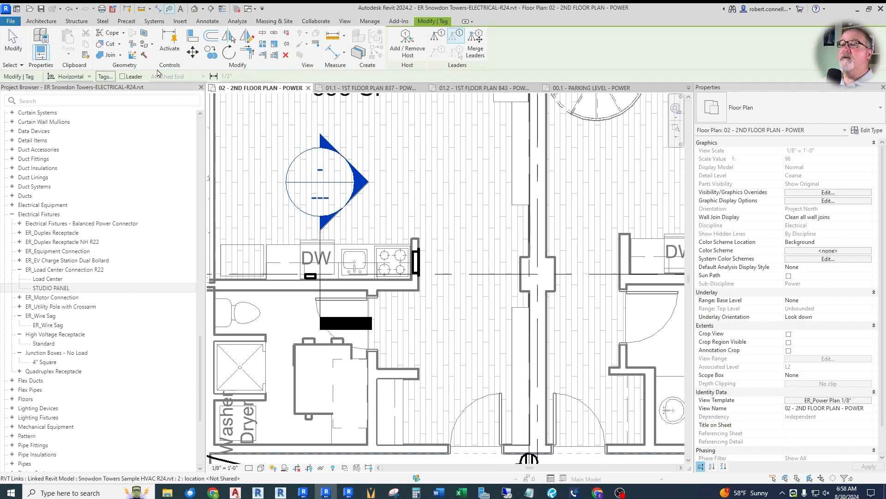
left_click(124, 76)
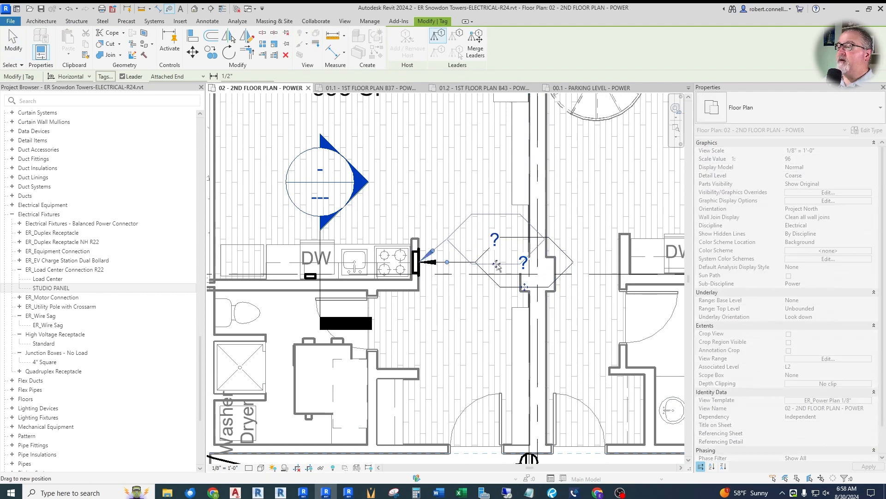
key("Escape")
Set the type mark of the load center type to STUDIO PANEL.
left_click(419, 261)
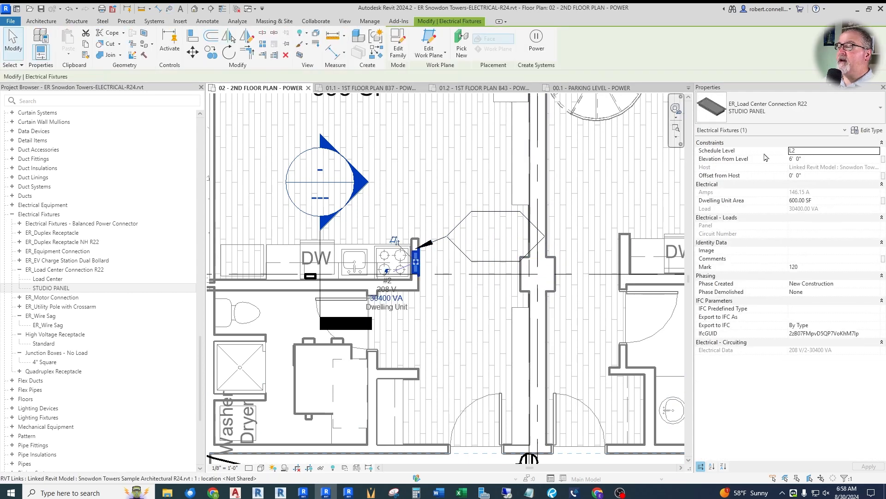
left_click(867, 130)
scroll(466, 245, "down", 10)
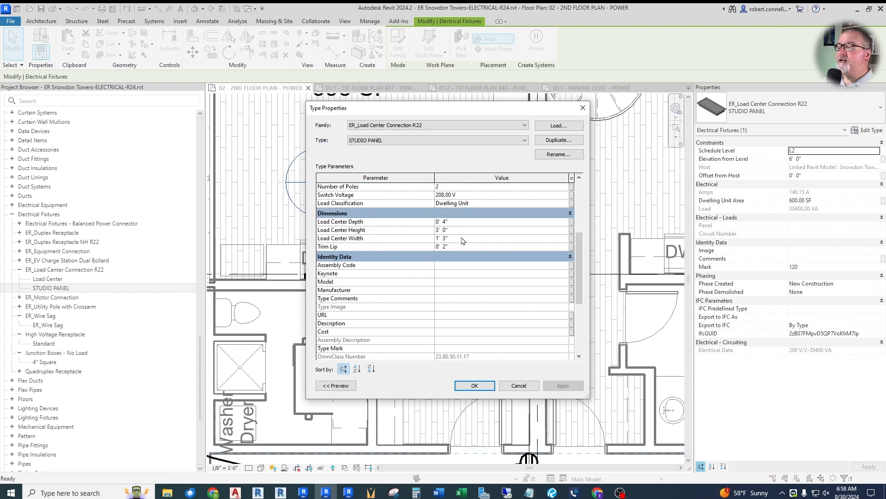
scroll(462, 252, "down", 1)
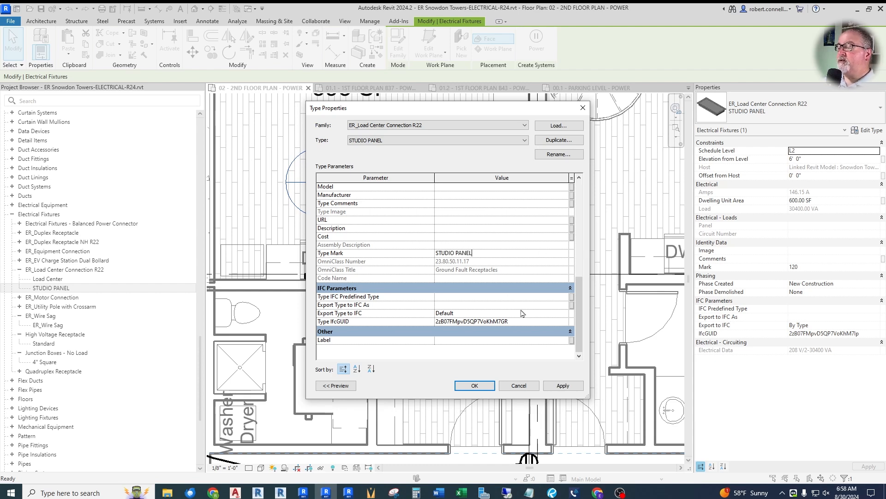
left_click(475, 385)
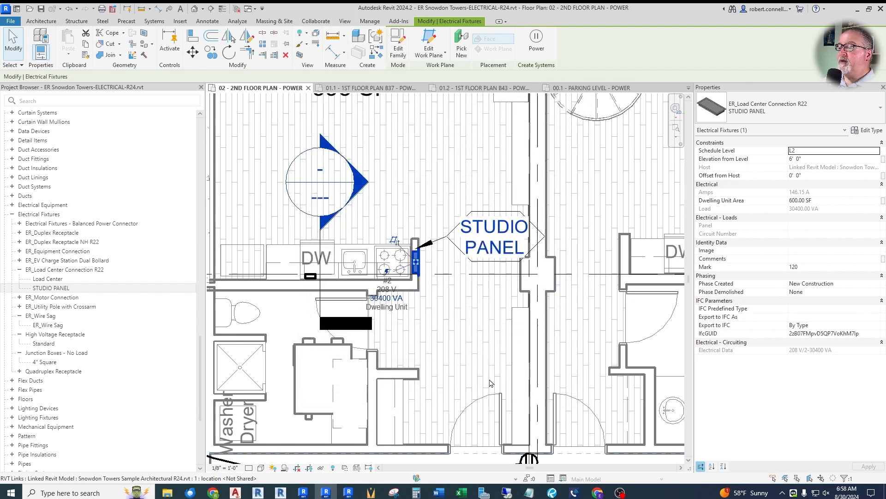
left_click(459, 295)
scroll(434, 306, "down", 6)
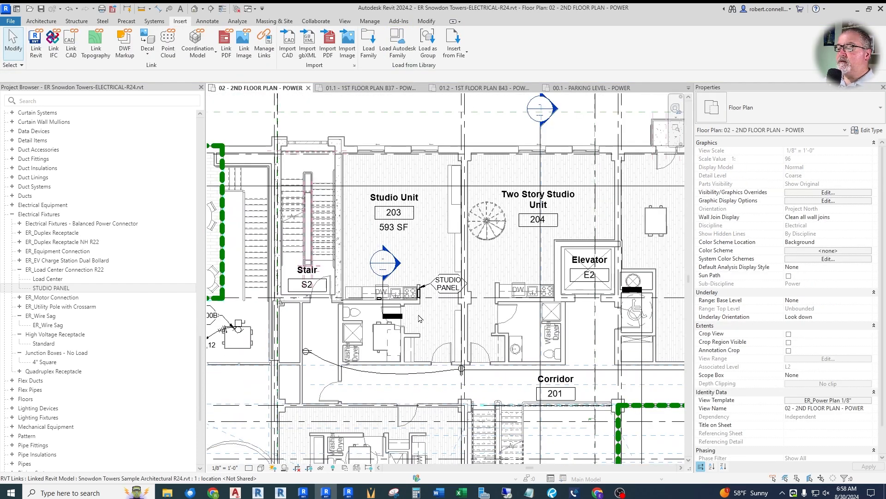
scroll(420, 297, "up", 2)
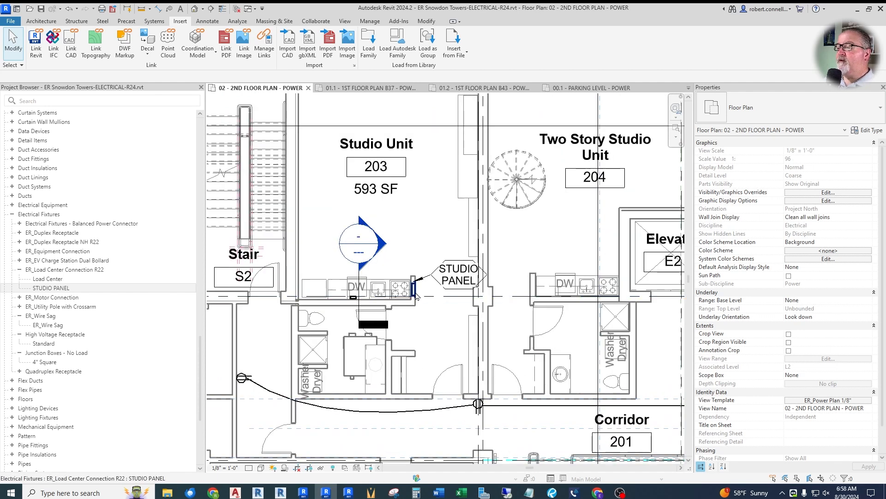
scroll(406, 277, "down", 3)
scroll(470, 252, "up", 3)
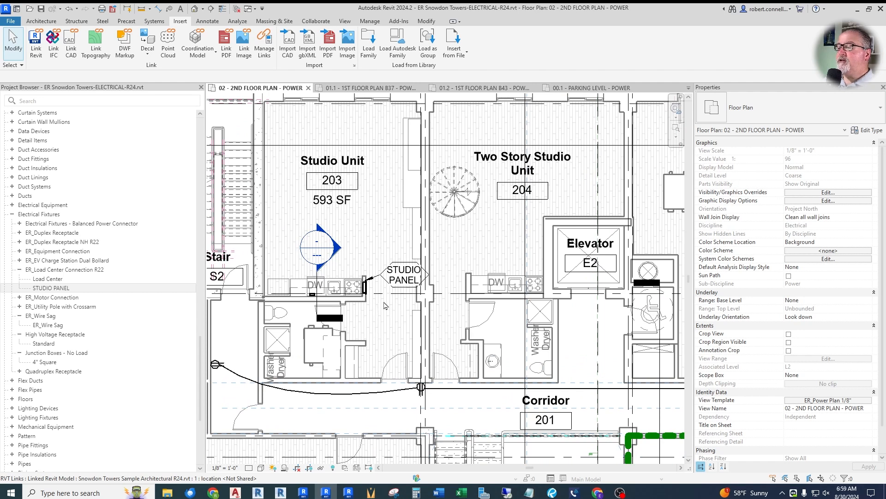
scroll(376, 308, "down", 5)
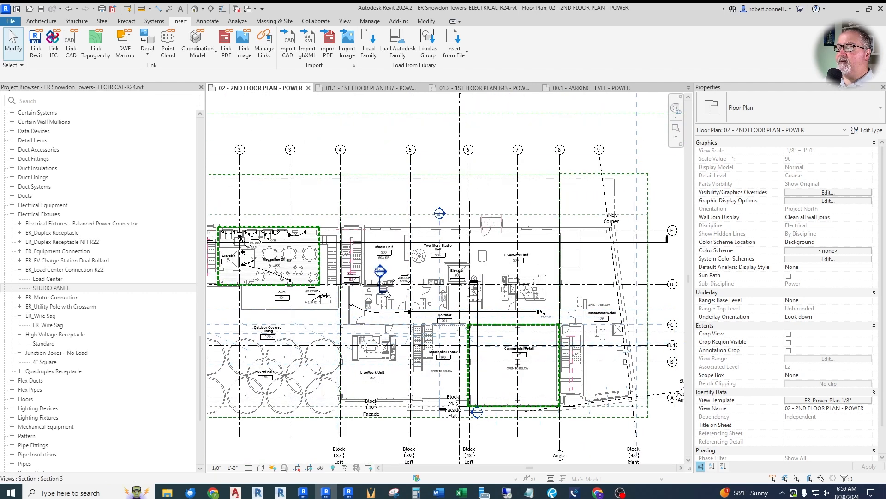
Place another STUDIO PANEL load center like the Unit 203 one, set into the wall end beside the Unit 204 kitchen counter.
scroll(395, 285, "up", 7)
left_click(379, 261)
right_click(382, 264)
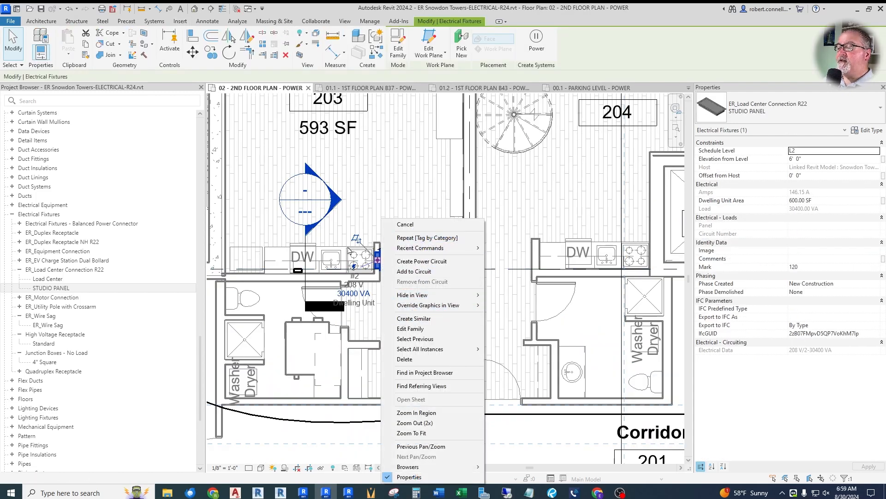
left_click(414, 319)
scroll(528, 257, "up", 2)
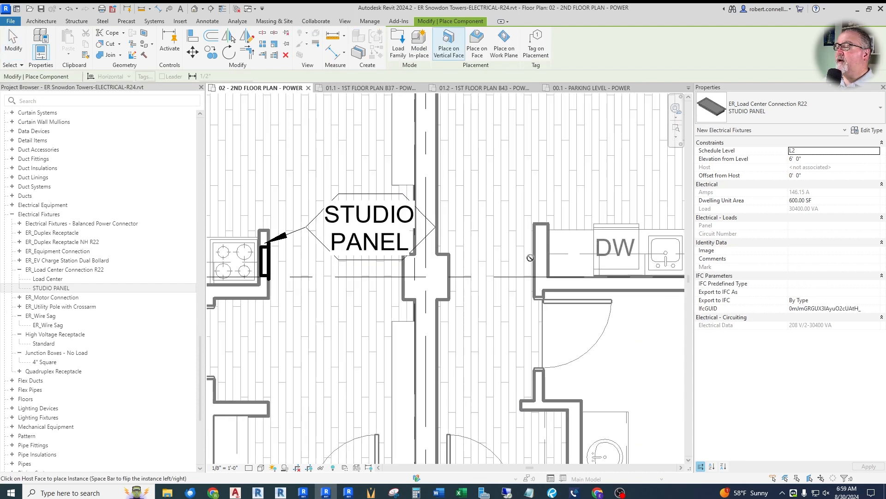
scroll(439, 277, "down", 3)
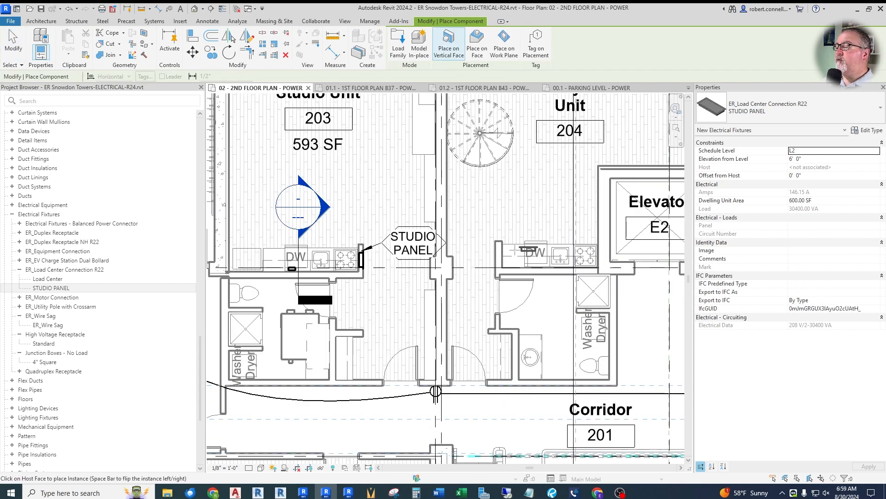
scroll(467, 282, "down", 2)
scroll(450, 260, "up", 5)
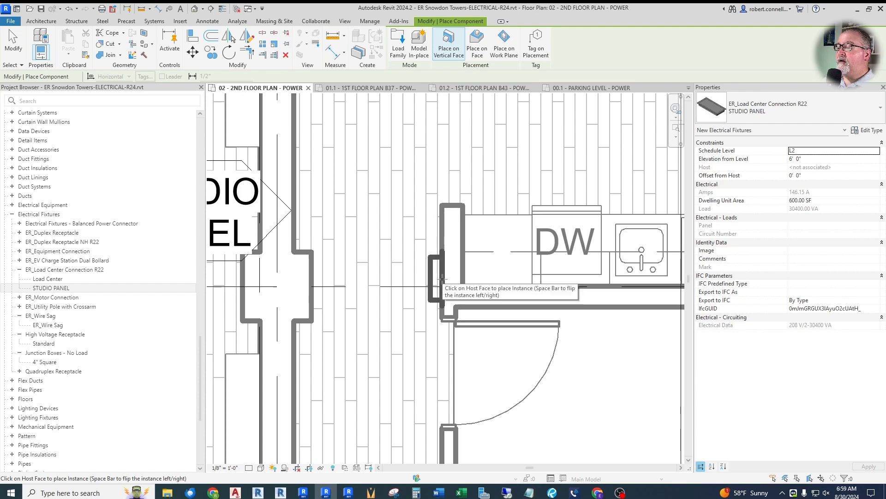
key("space")
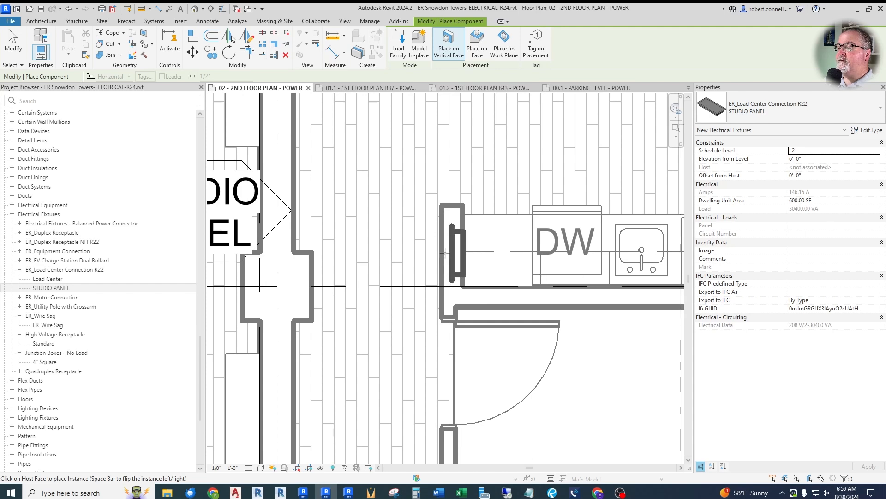
key("space")
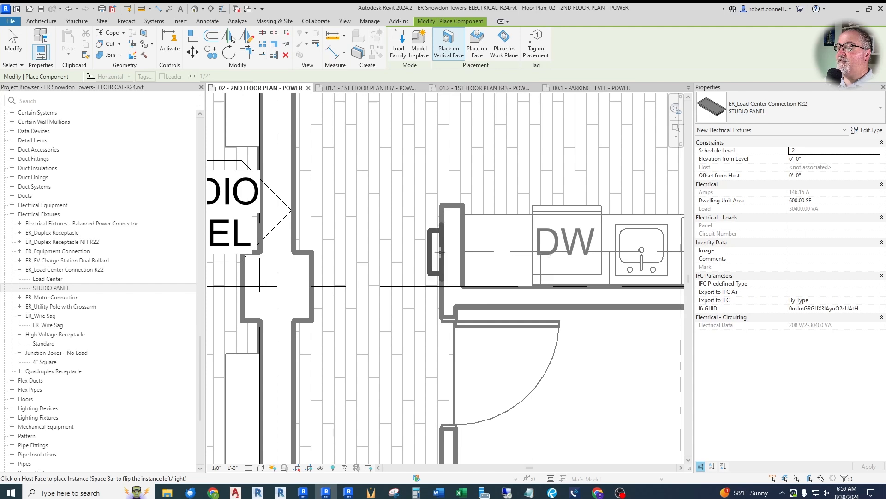
key("space")
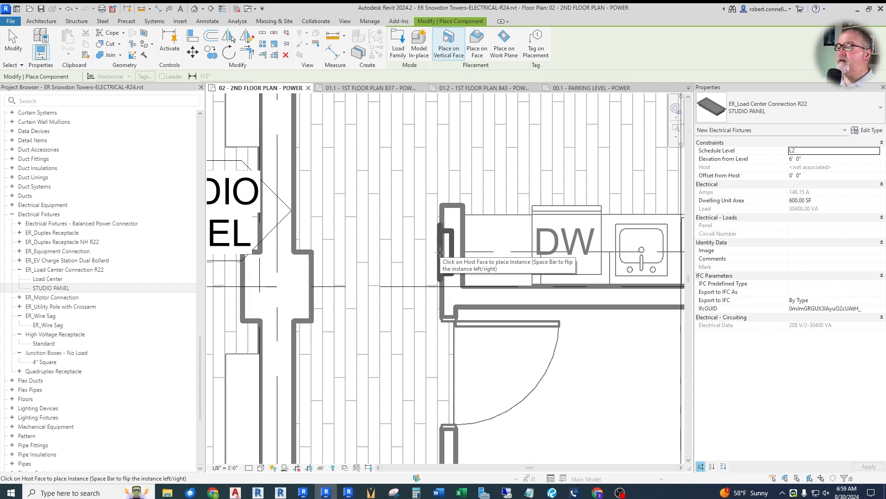
left_click(444, 251)
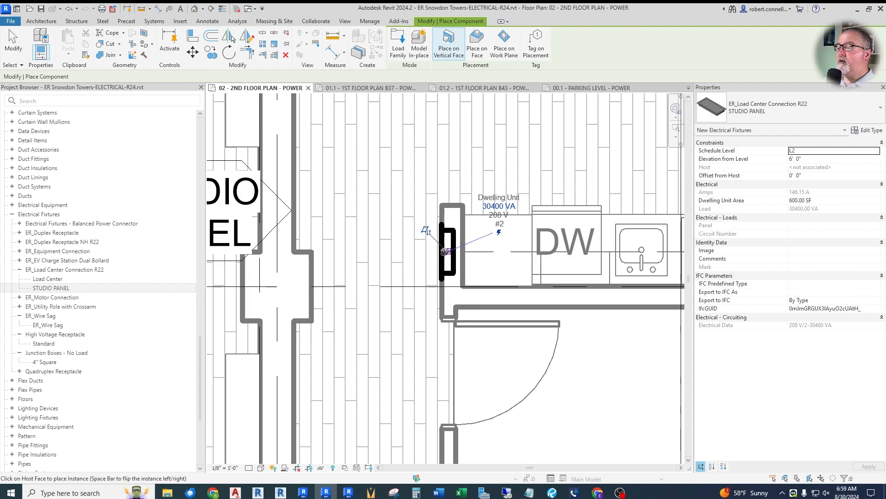
key("Escape")
Change the Two Story Studio Unit 204 room tag to the Room Tag With Area type.
scroll(422, 245, "down", 4)
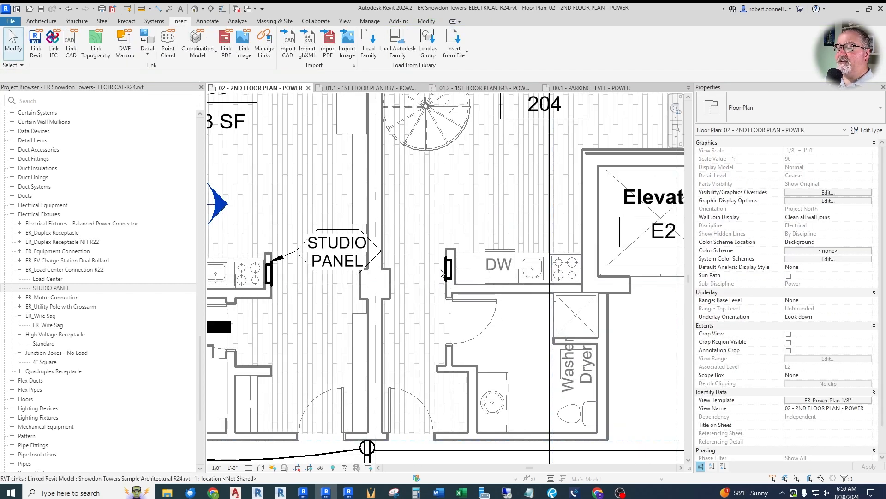
scroll(444, 267, "up", 4)
scroll(425, 299, "down", 5)
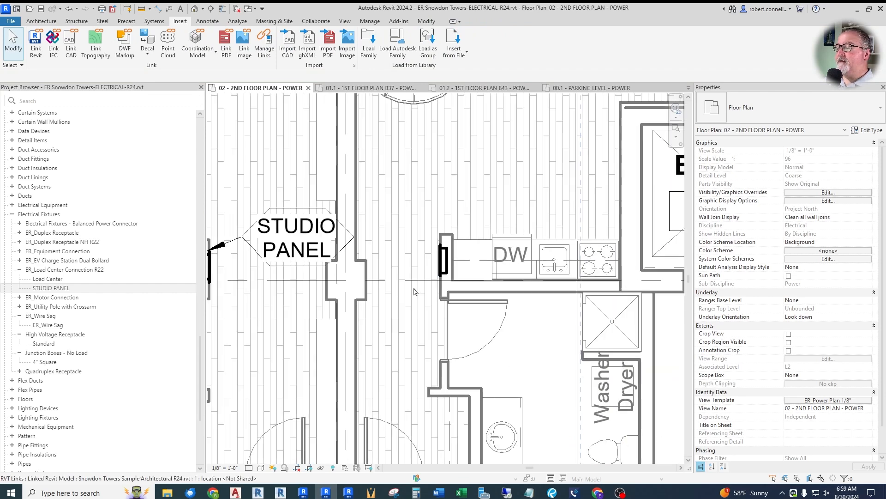
scroll(424, 299, "down", 4)
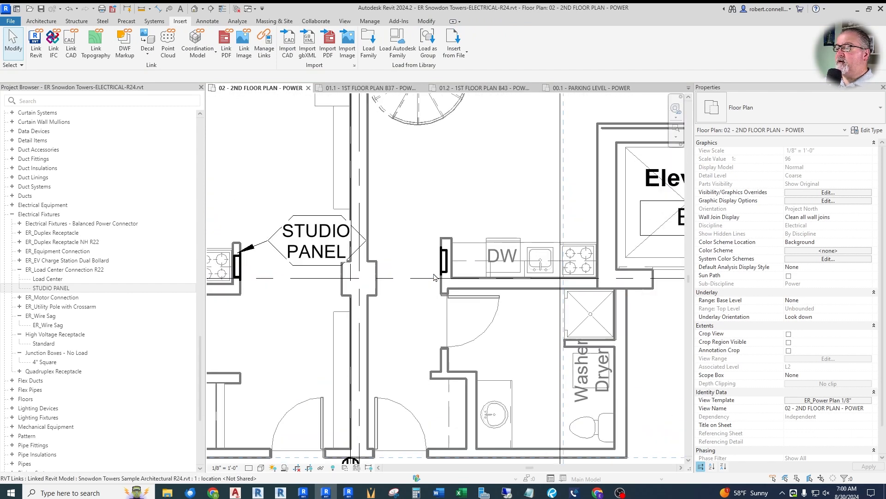
scroll(441, 213, "up", 3)
left_click(461, 202)
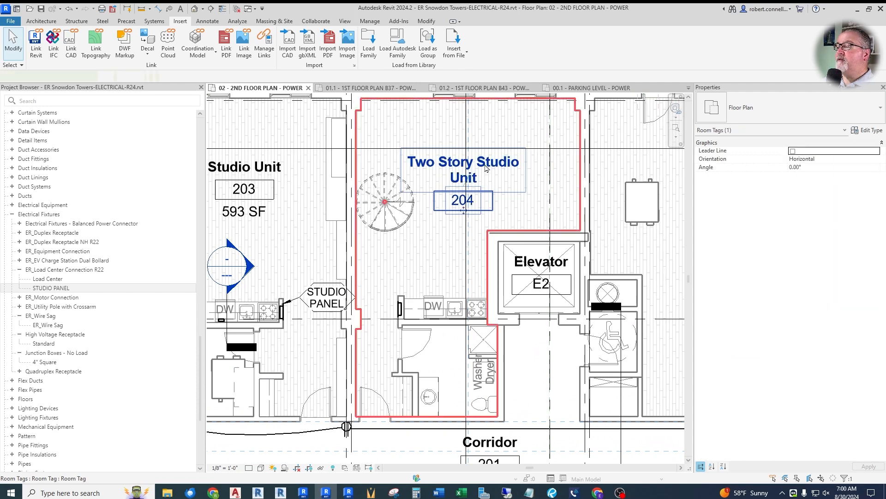
left_click(792, 113)
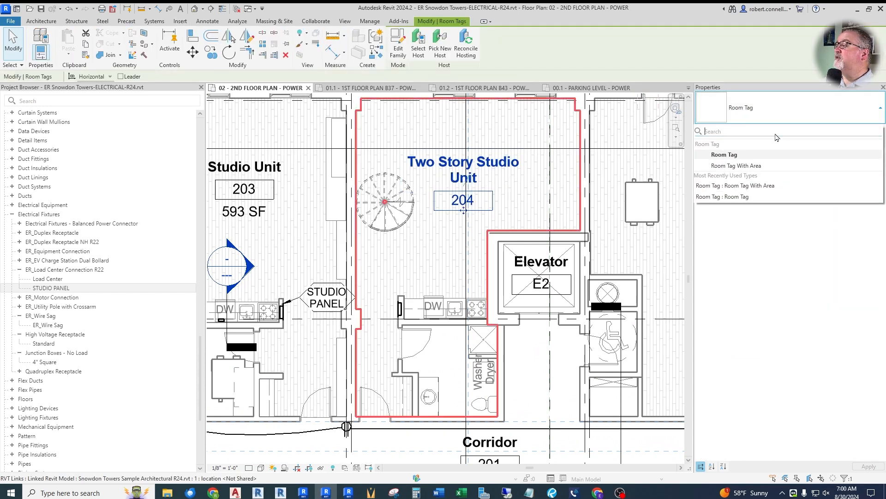
left_click(750, 167)
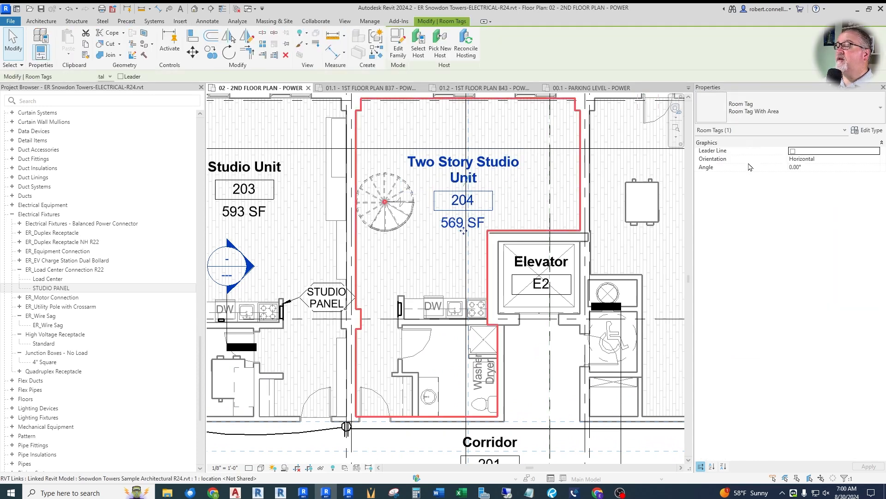
left_click(442, 276)
Open the 03 - 3RD FLOOR PLAN - POWER floor plan view.
scroll(442, 276, "down", 3)
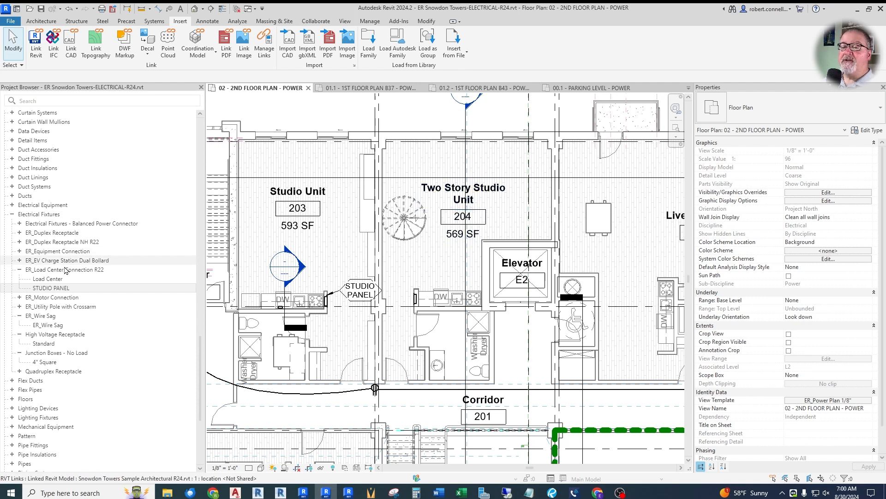
left_click_drag(201, 363, 201, 199)
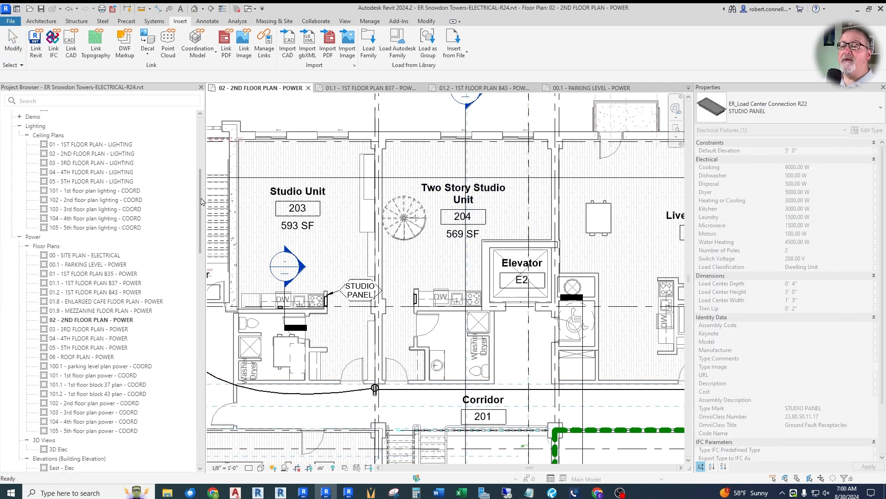
left_click(95, 330)
double_click(94, 330)
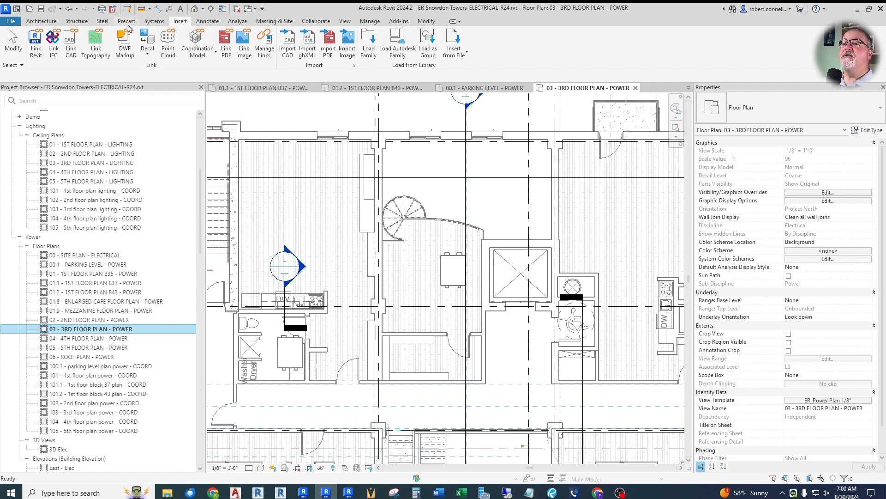
Place room tags without leaders in Two Story Studio Unit 204 and Studio Unit 304 on the third floor plan.
left_click(208, 21)
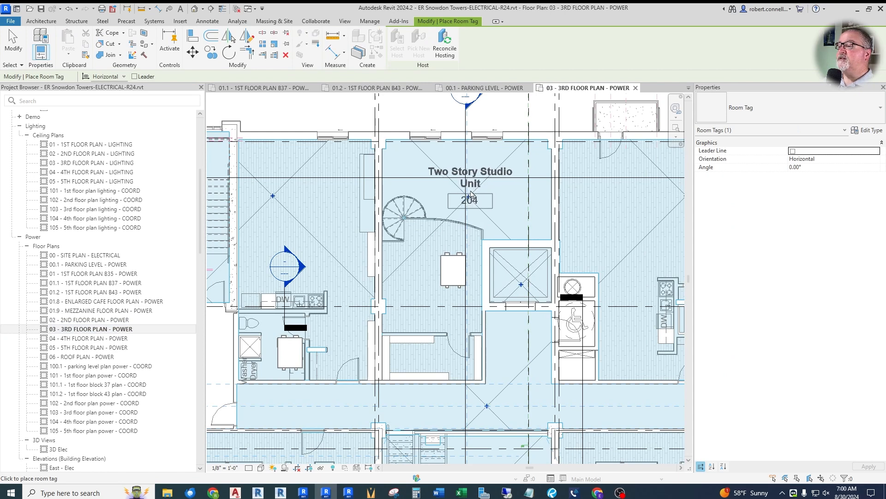
left_click(470, 191)
left_click(295, 213)
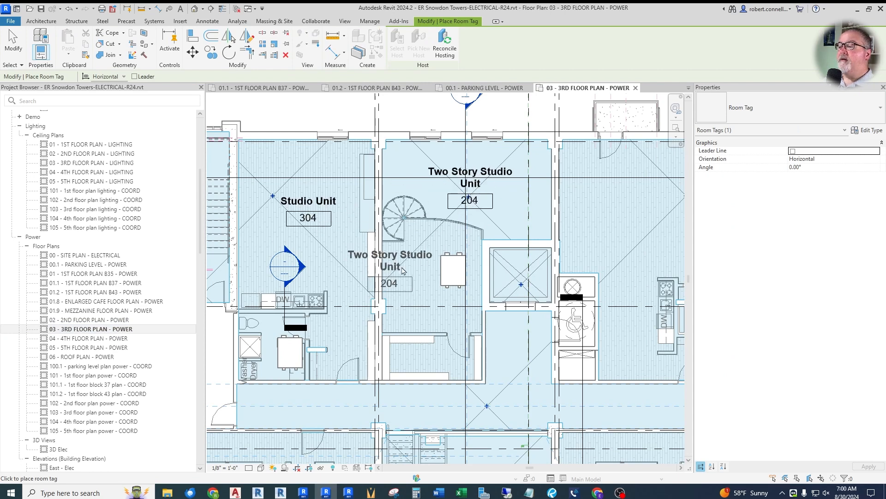
key("Escape")
key("Escape")
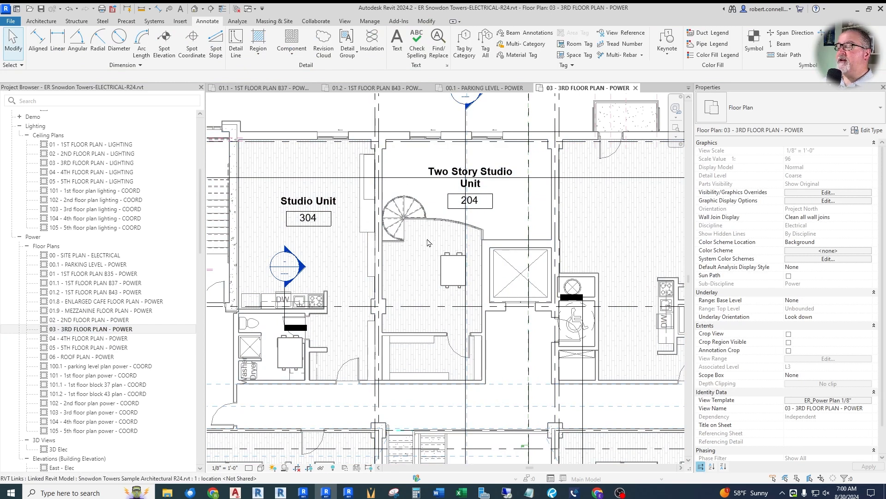
Try the Room Tag With Area type on the Unit 204 tag of the third floor plan, and undo the change.
scroll(441, 353, "up", 3)
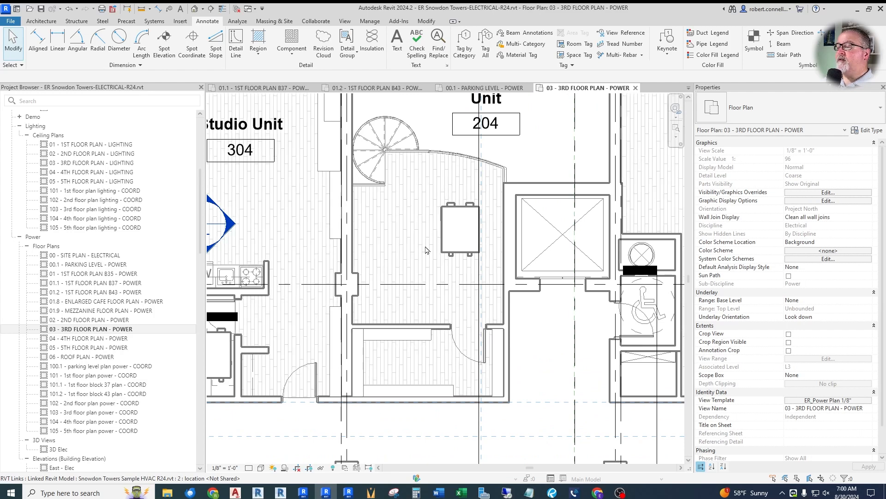
scroll(418, 258, "down", 2)
scroll(429, 203, "up", 1)
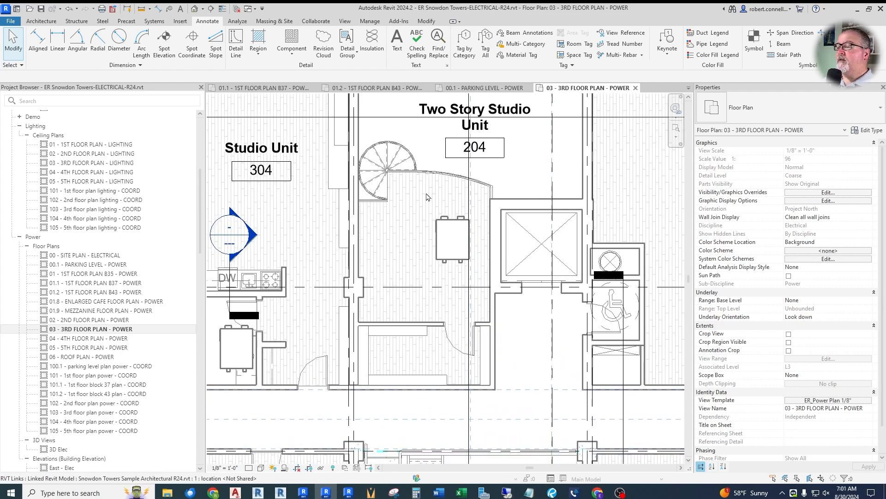
left_click(474, 148)
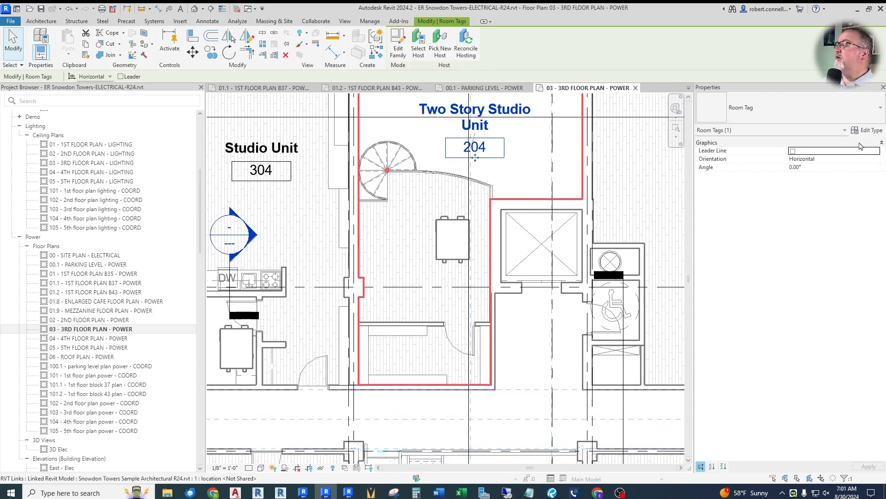
left_click(762, 111)
left_click(744, 166)
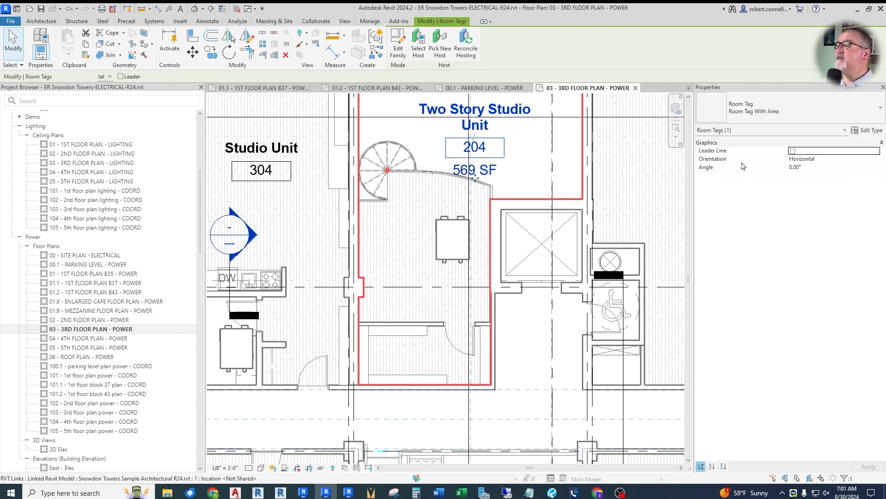
left_click(530, 189)
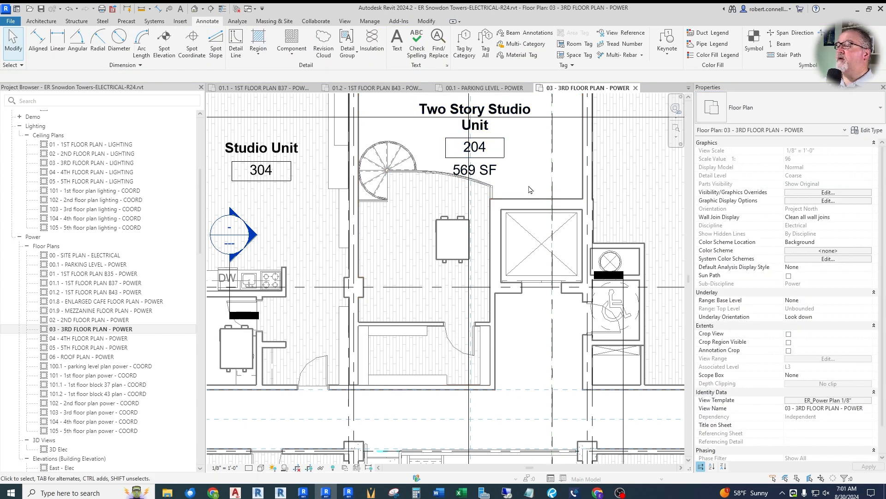
key("ctrl+z")
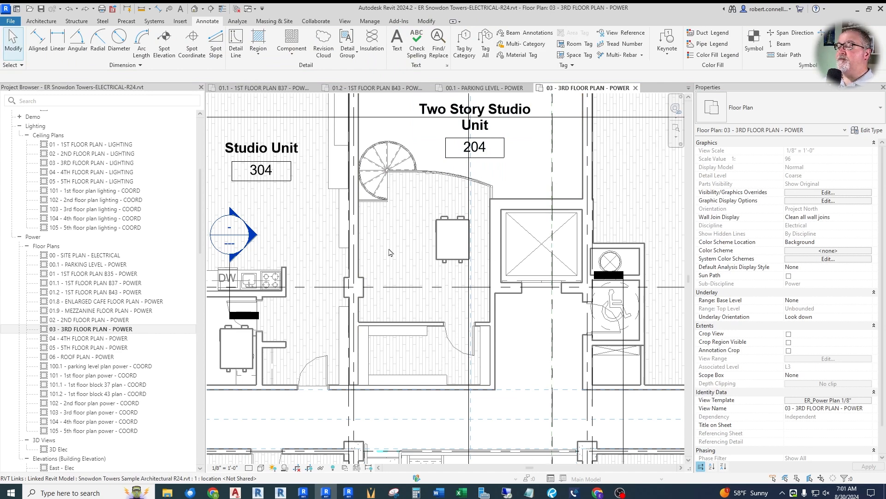
Measure the upper level of Unit 204 with a Diagonal Crosshatch filled region traced along the stair, balcony edge and surrounding walls.
left_click(258, 41)
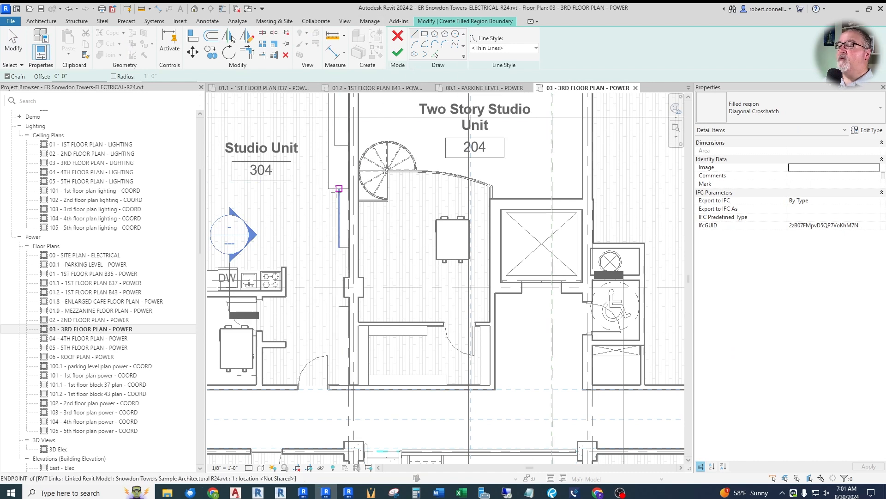
left_click(495, 292)
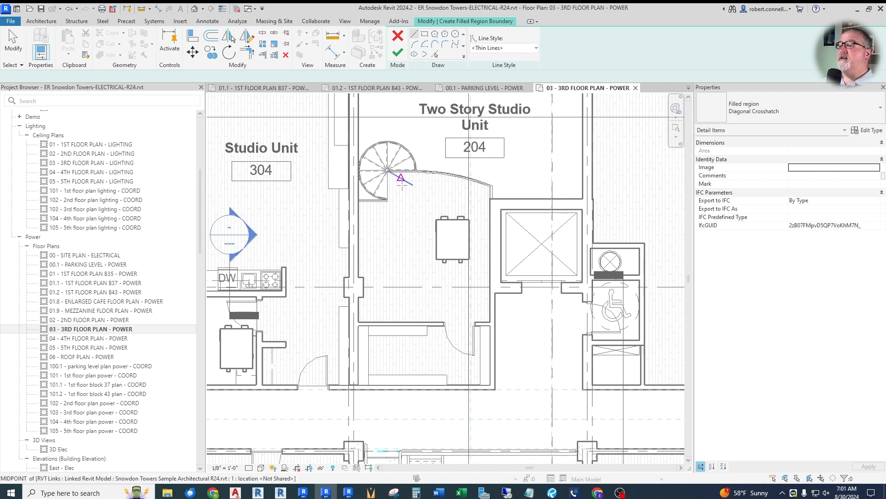
left_click(358, 201)
left_click(387, 201)
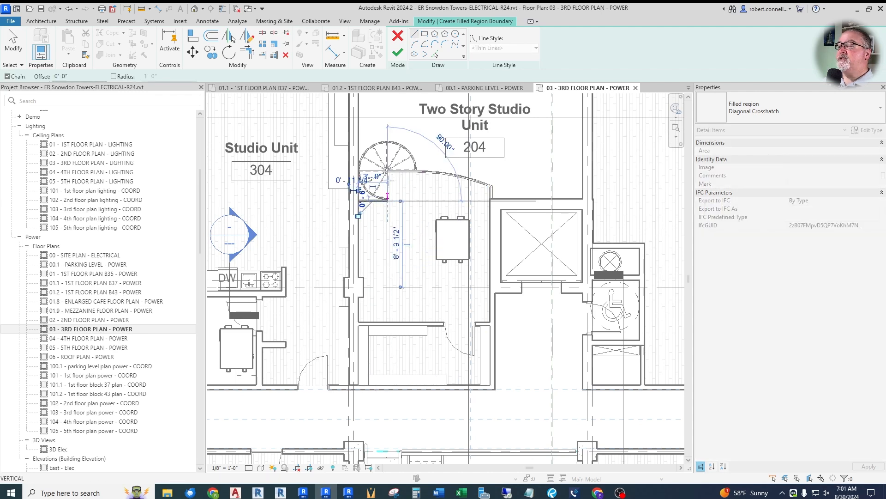
left_click(387, 171)
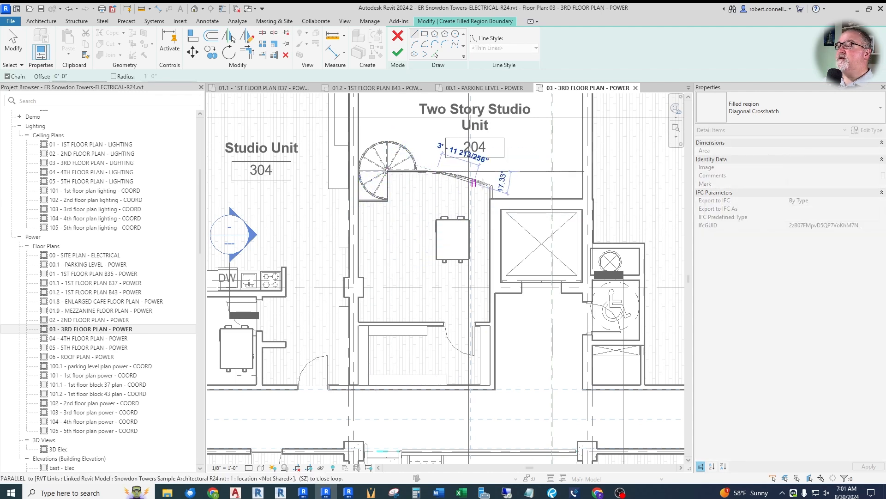
left_click(490, 185)
left_click(491, 387)
left_click(357, 385)
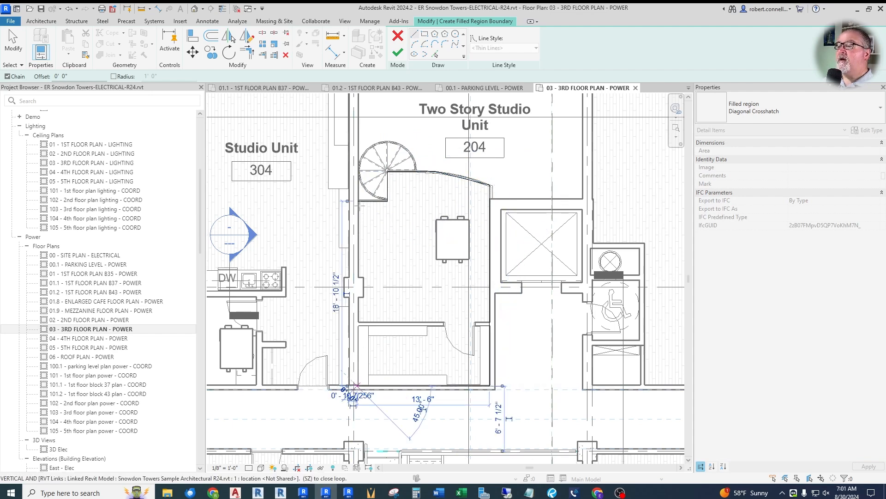
left_click(358, 201)
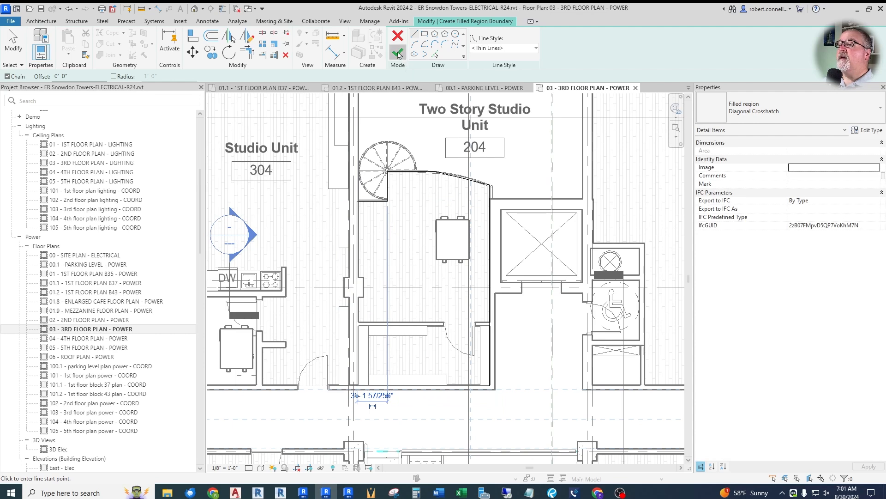
left_click(398, 52)
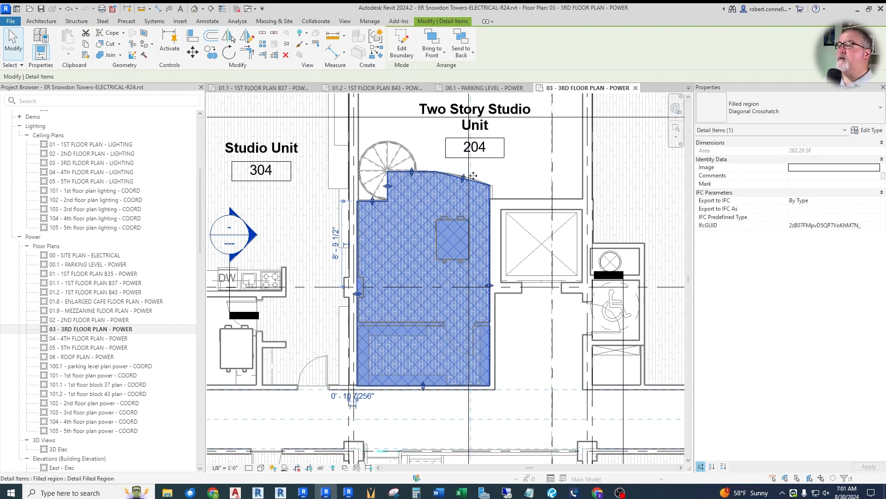
Check the area of the filled region over the upper level of Unit 204, and delete the region.
key("Escape")
left_click(439, 191)
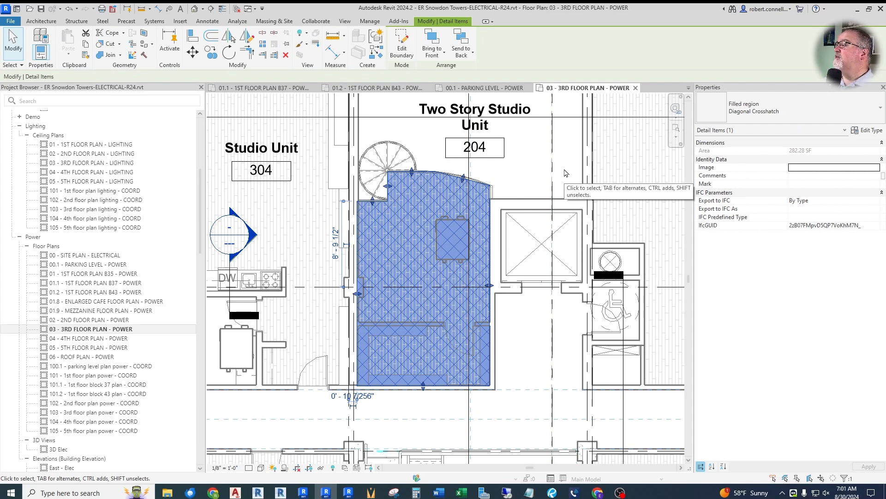
key("Delete")
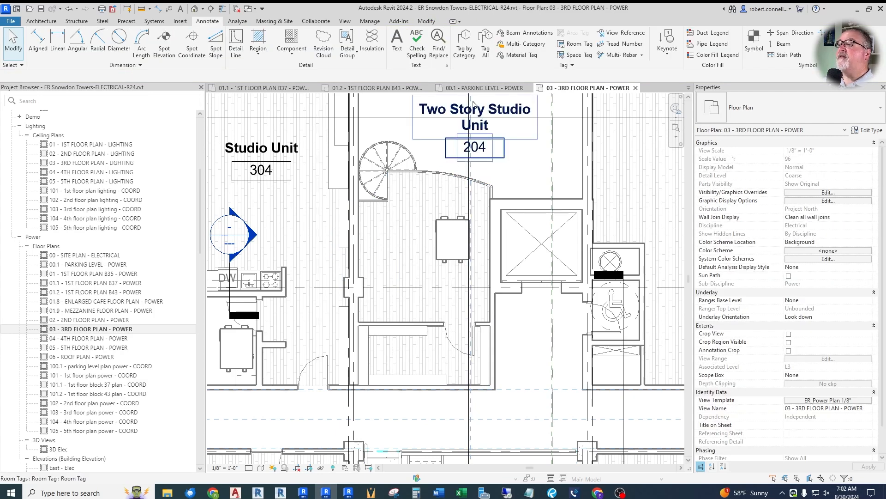
On the second floor power plan, set the Unit 204 load center's Dwelling Unit Area to 882 SF.
left_click(688, 87)
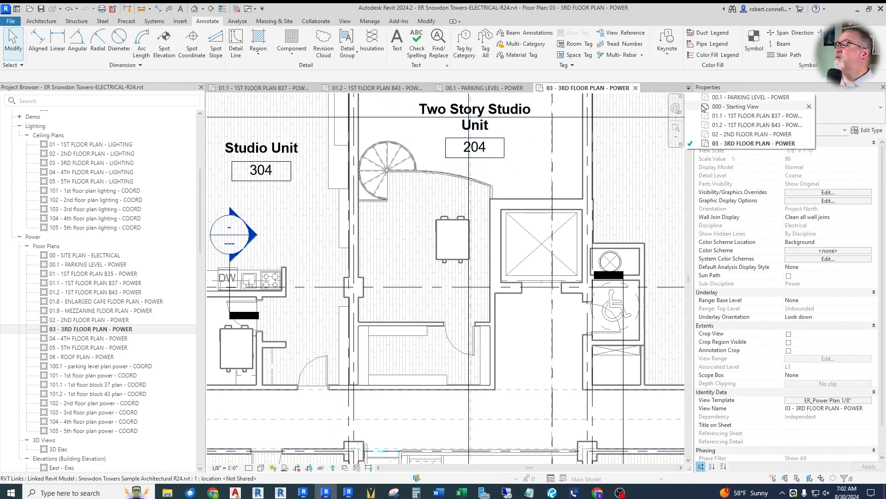
left_click(728, 133)
scroll(428, 257, "up", 5)
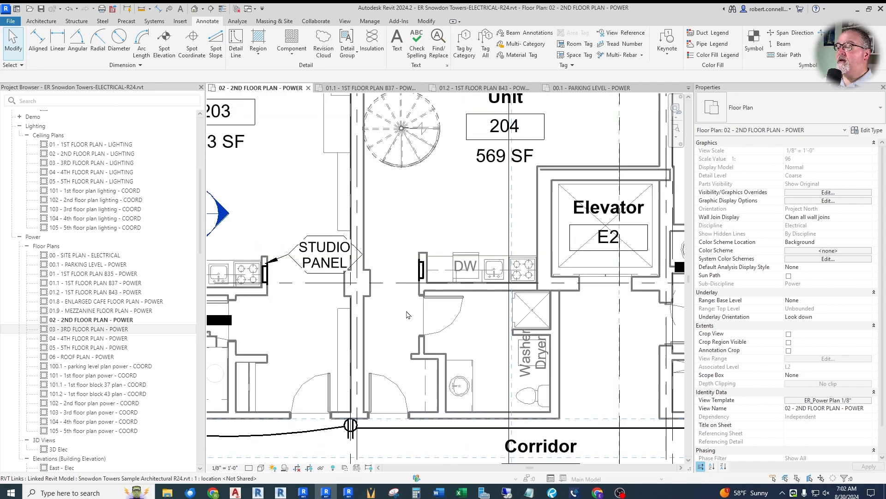
left_click(428, 257)
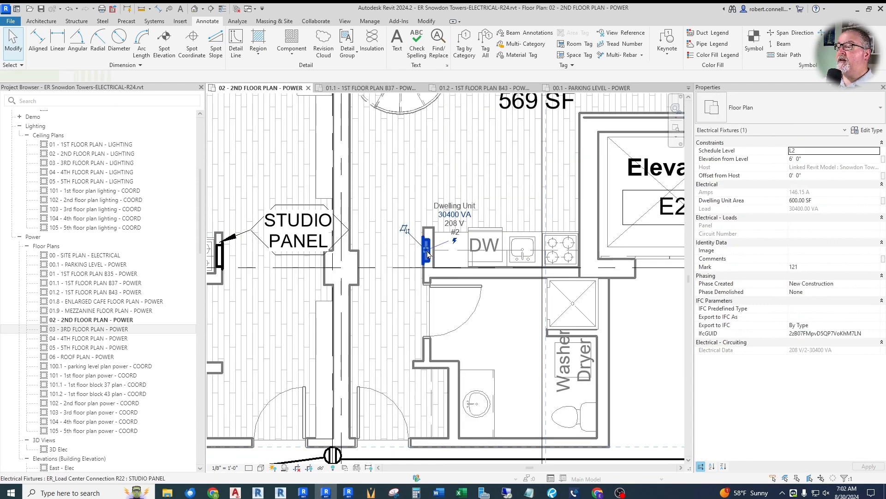
left_click(827, 203)
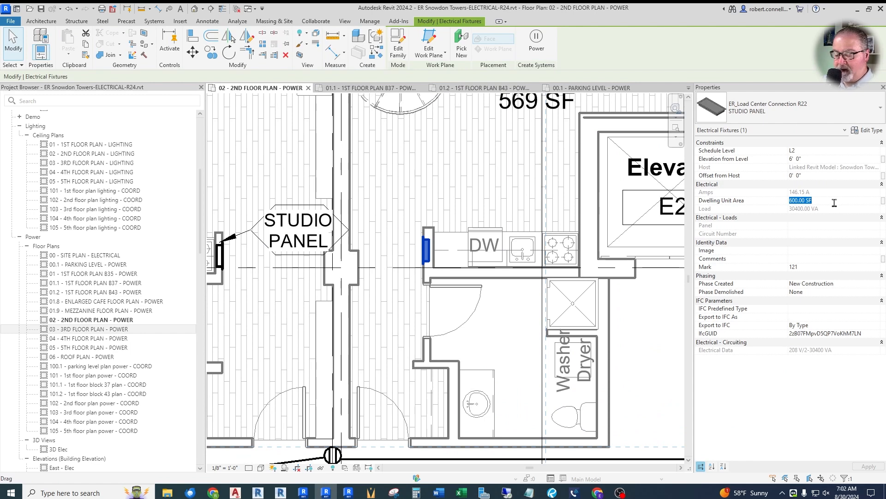
type("882")
key("Return")
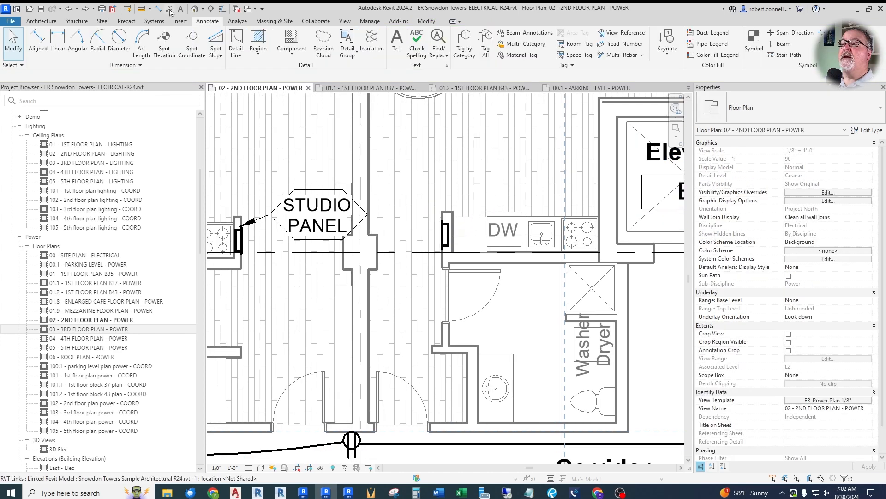
Tag the Unit 204 load center by category and place its tag above the kitchen counter, clear of the fixtures.
key("t")
key("g")
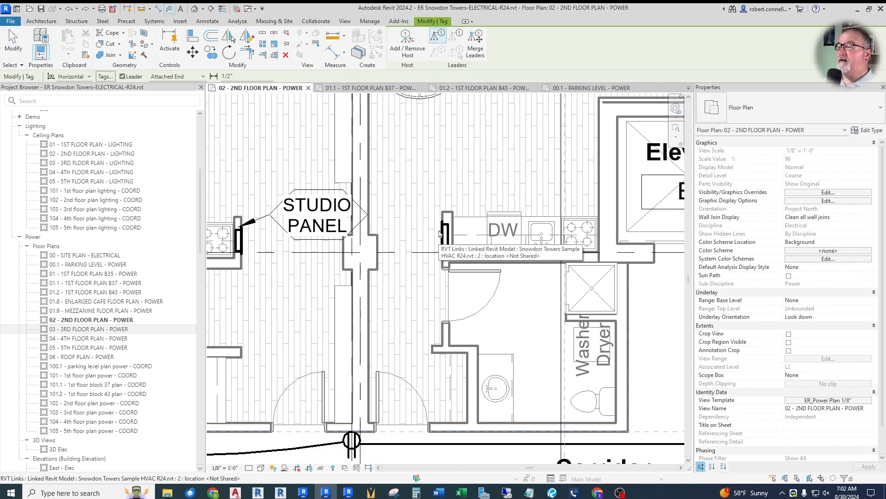
left_click(445, 234)
left_click_drag(338, 261, 512, 208)
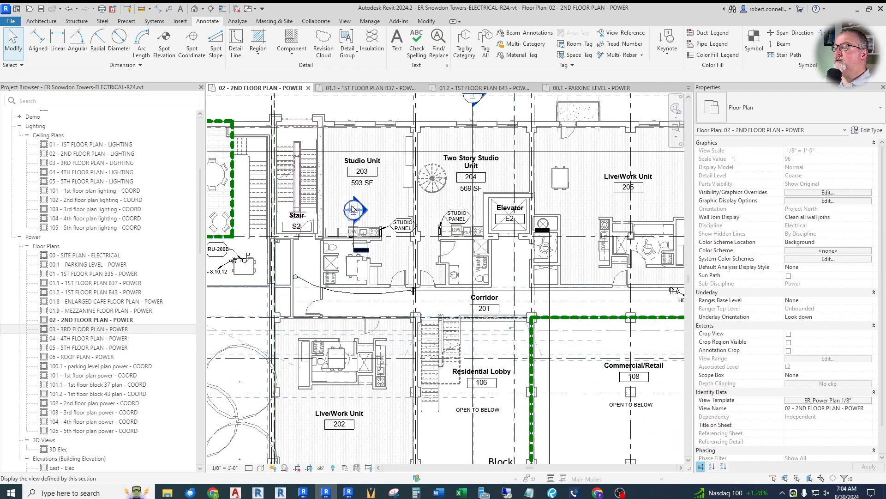
Create a similar STUDIO PANEL load center in Live/Work Unit 205 on the short wall behind the kitchen range.
scroll(354, 210, "down", 2)
scroll(571, 199, "up", 5)
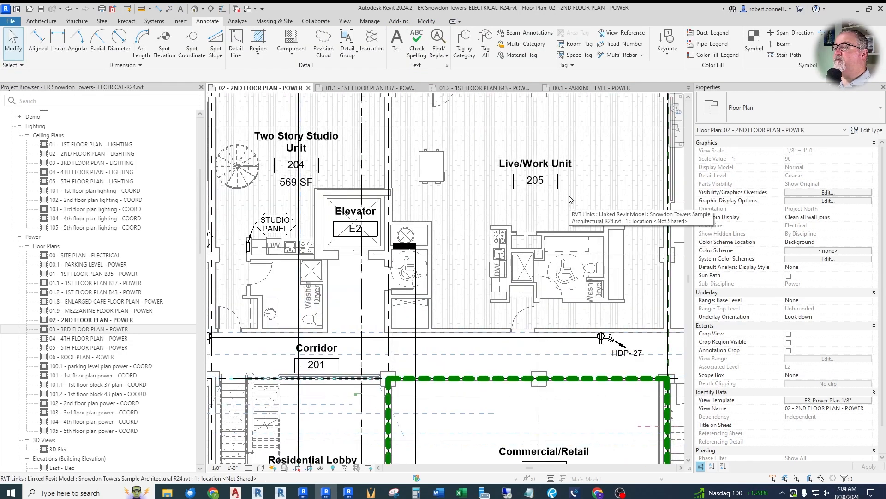
scroll(572, 203, "down", 3)
scroll(579, 213, "up", 1)
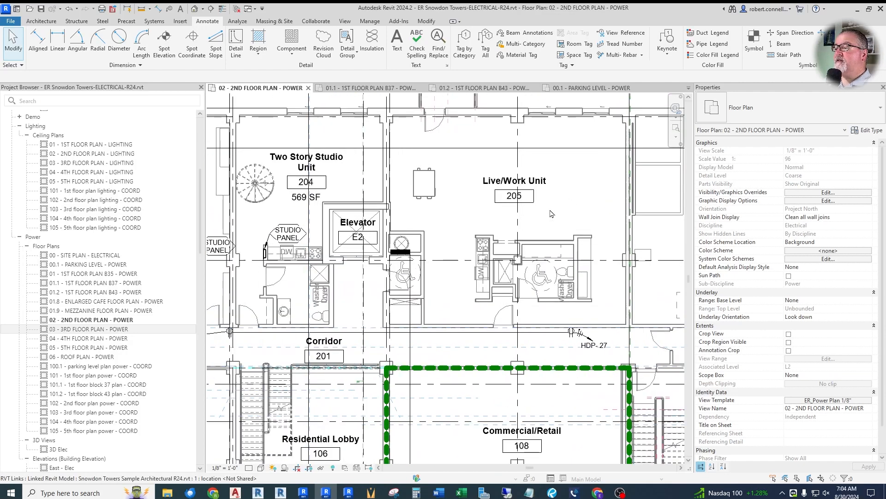
scroll(548, 211, "down", 2)
scroll(495, 199, "up", 2)
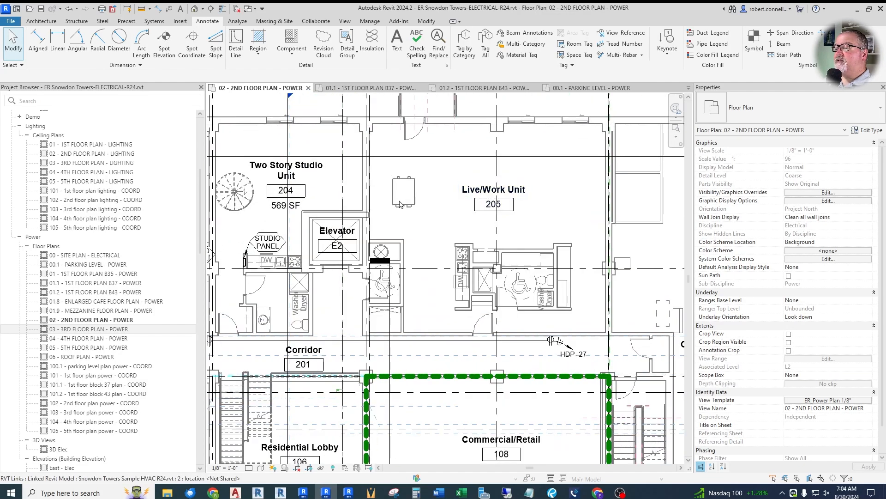
scroll(396, 196, "down", 1)
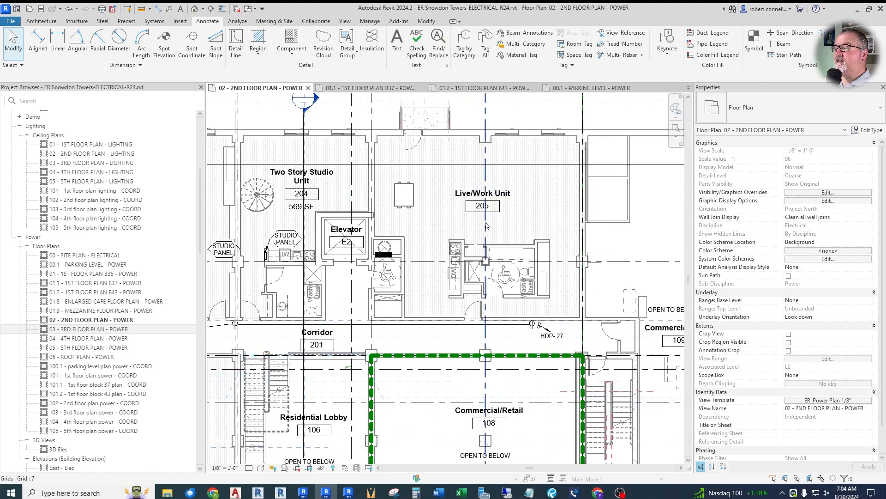
scroll(263, 270, "up", 2)
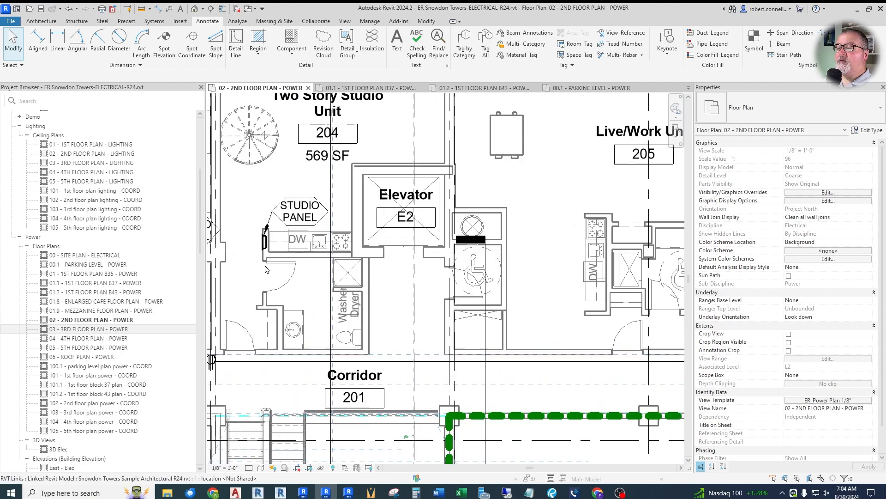
right_click(264, 242)
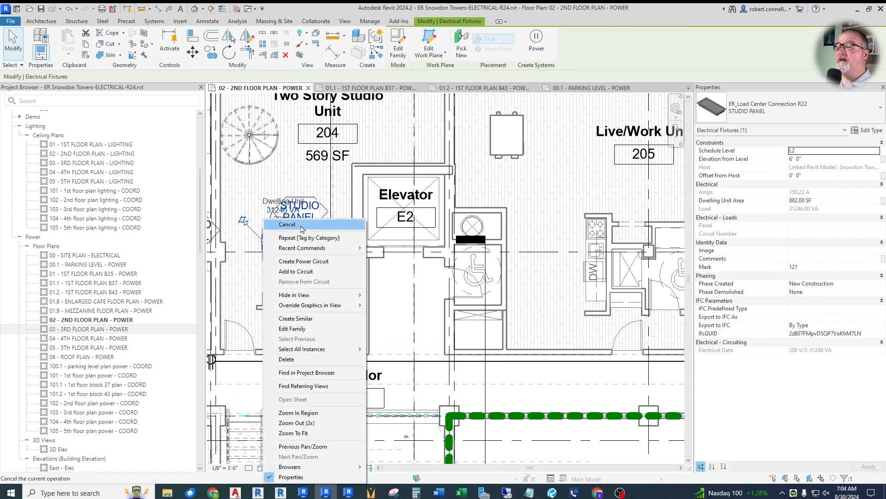
left_click(292, 320)
scroll(364, 250, "down", 3)
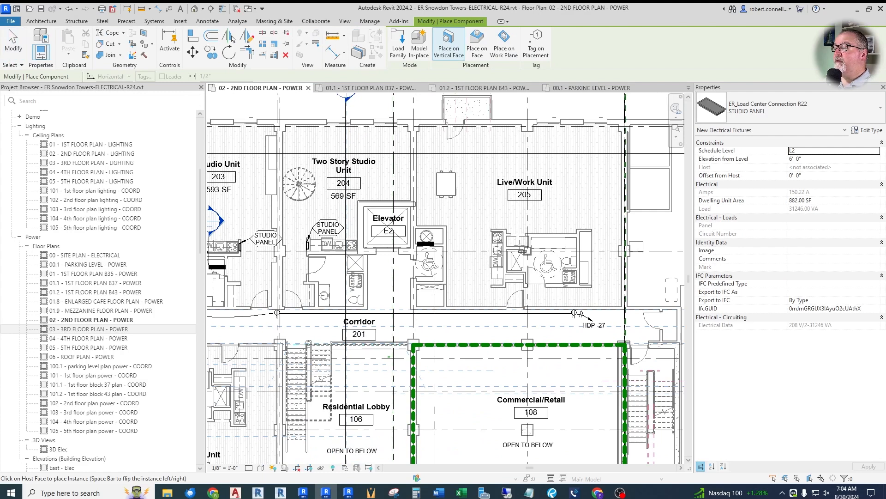
scroll(472, 209, "up", 5)
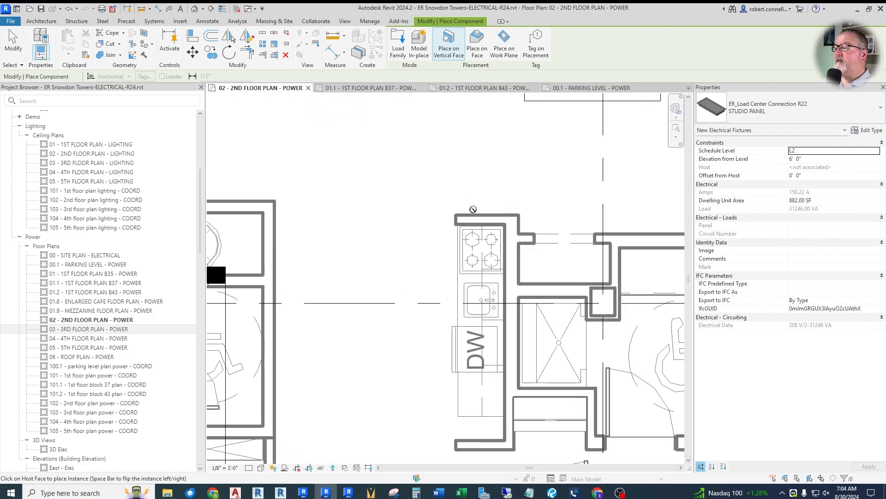
left_click(483, 212)
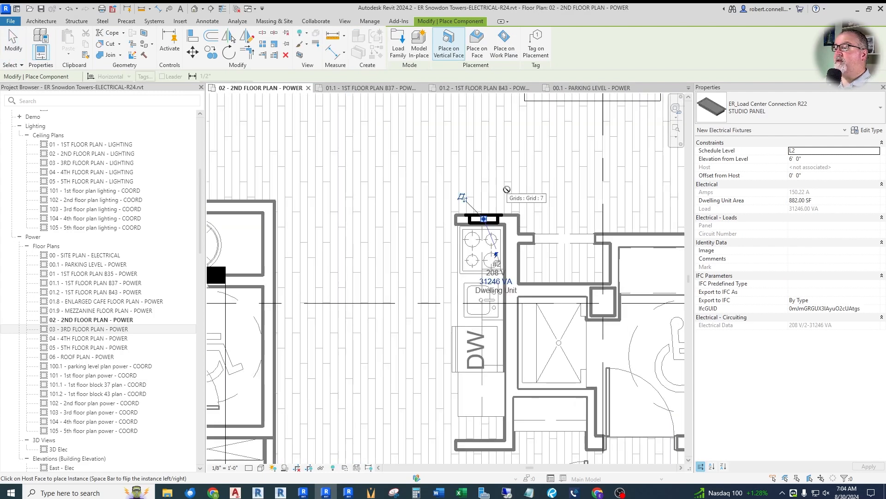
key("Escape")
Change the Live/Work Unit 205 room tag to the Room Tag With Area type.
scroll(444, 230, "down", 4)
left_click(526, 169)
key("Escape")
left_click(526, 169)
left_click(790, 119)
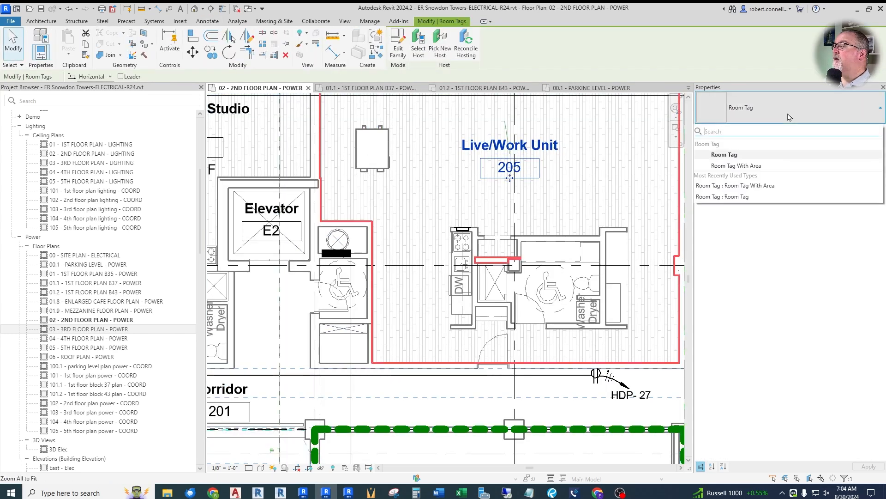
left_click(730, 170)
key("Escape")
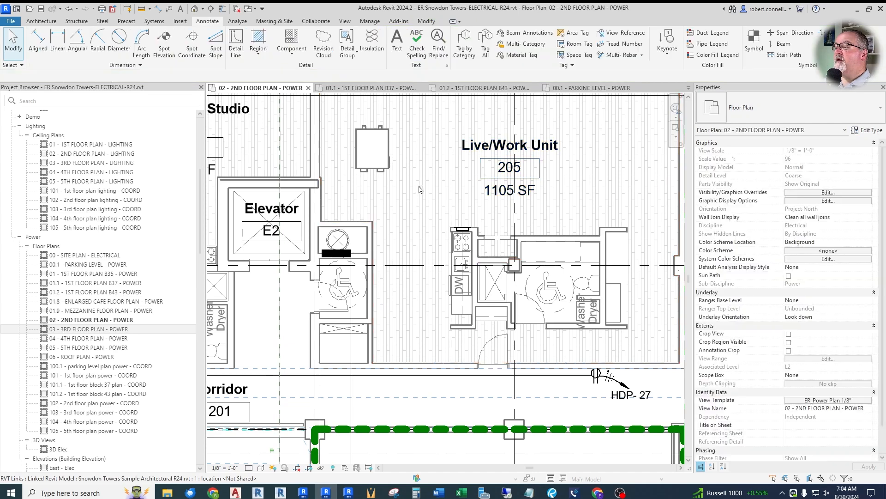
Set the Dwelling Unit Area of the Unit 205 load center to 1105 SF.
left_click(463, 232)
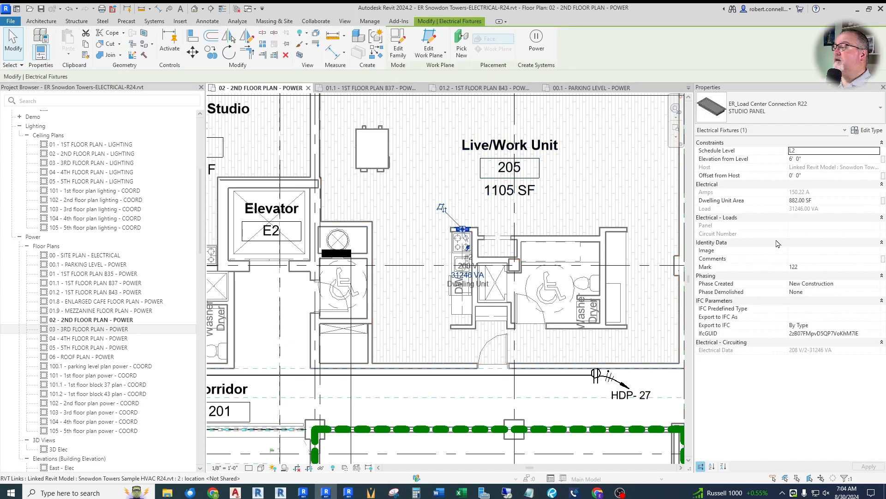
left_click(827, 201)
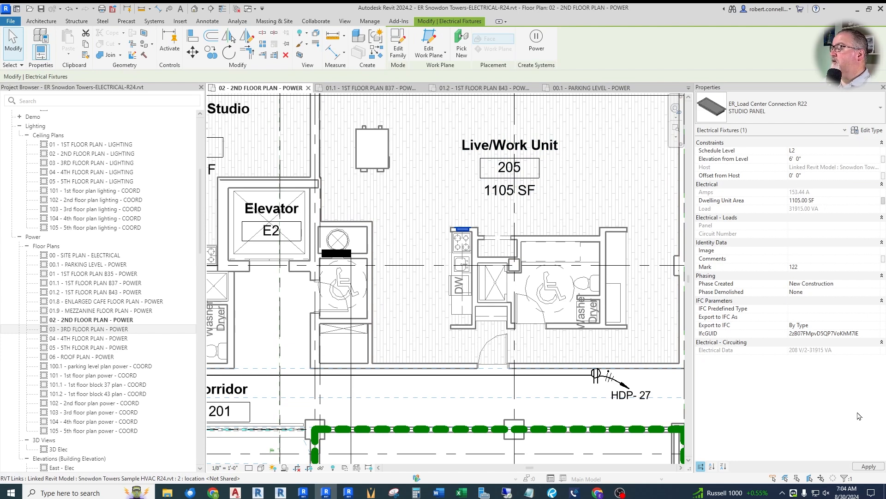
left_click(425, 259)
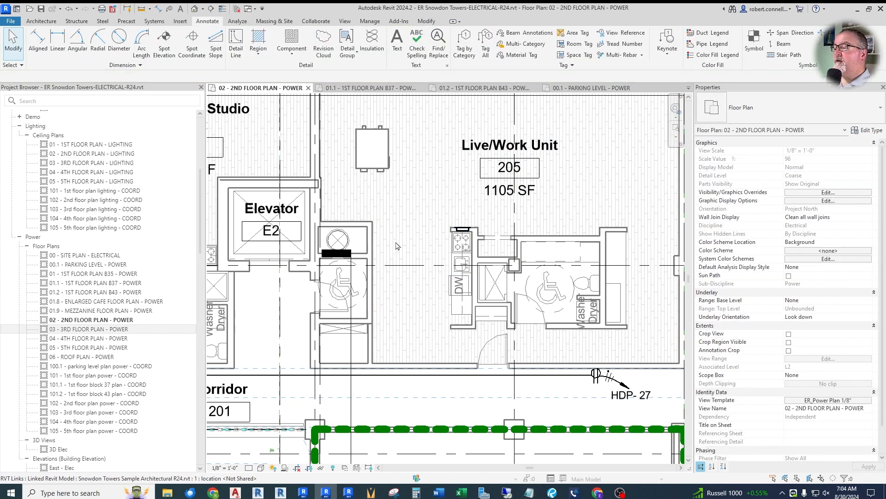
Tag the Unit 205 load center by category and move its tag into the open floor beside the kitchen.
left_click(170, 9)
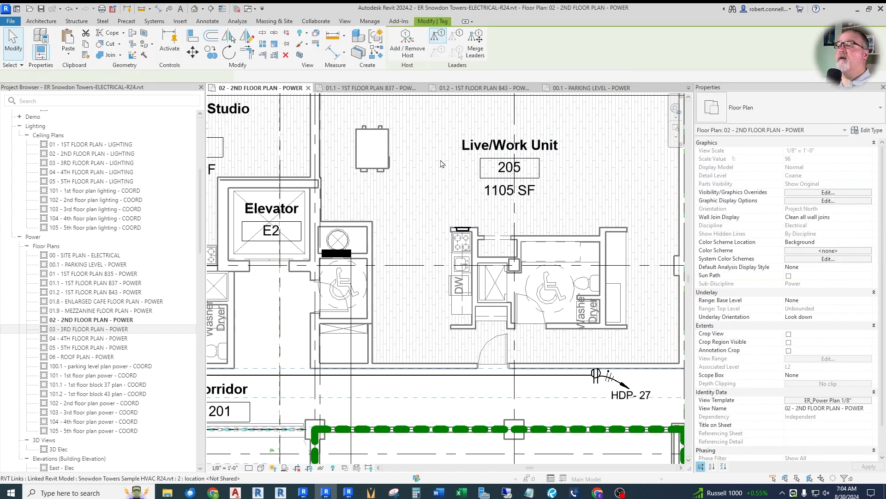
left_click(463, 228)
left_click_drag(461, 182, 413, 211)
key("Escape")
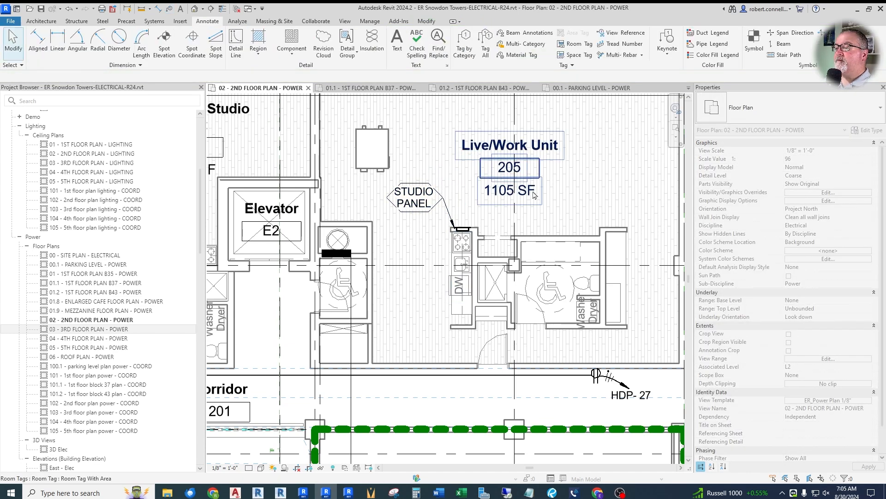
Change the Live/Work Unit 202 room tag to the Room Tag With Area type.
scroll(534, 194, "down", 3)
scroll(542, 191, "down", 3)
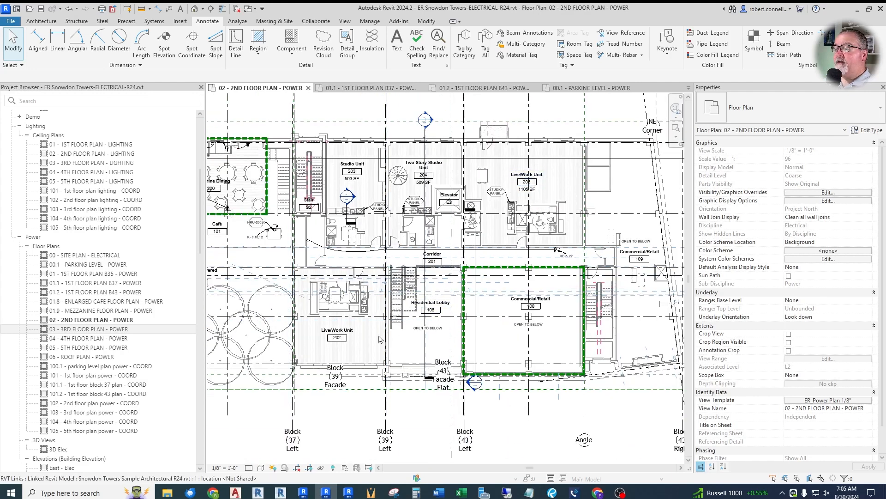
scroll(288, 351, "up", 3)
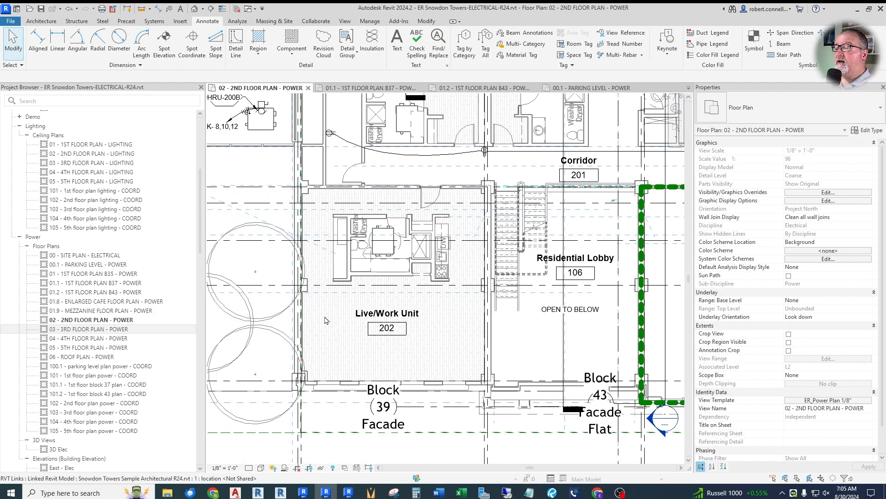
scroll(326, 320, "down", 2)
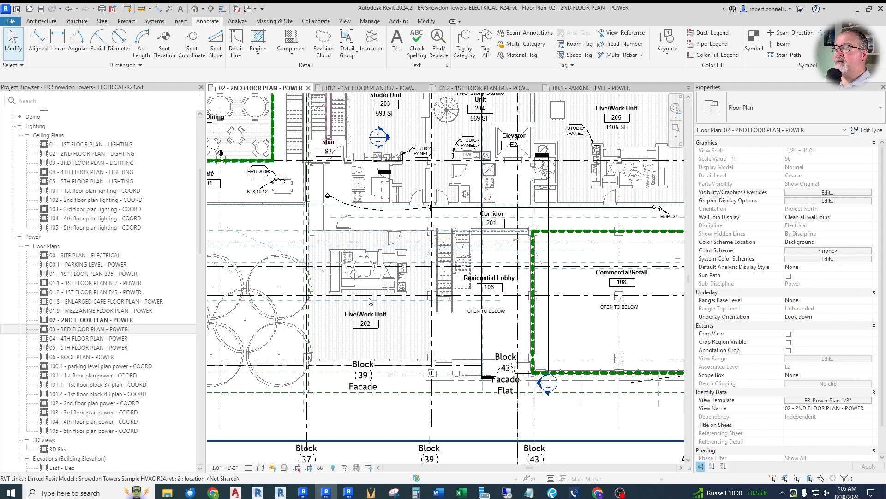
scroll(358, 297, "up", 3)
left_click(376, 339)
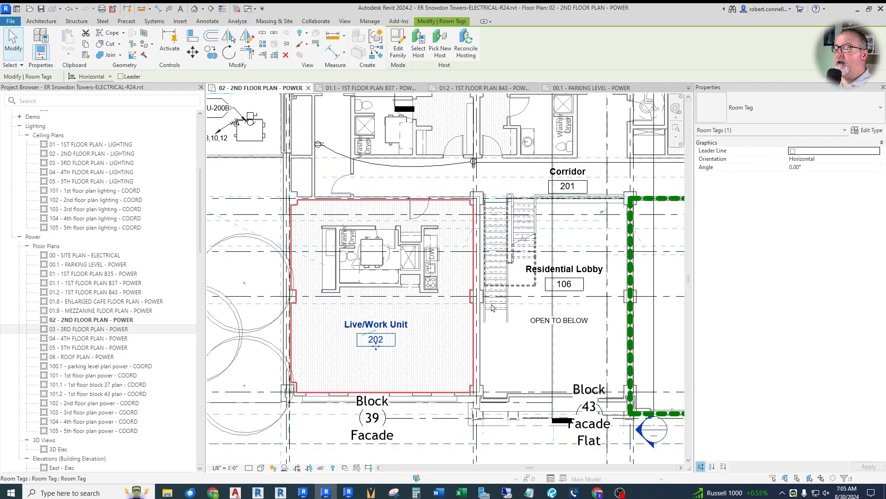
left_click(787, 114)
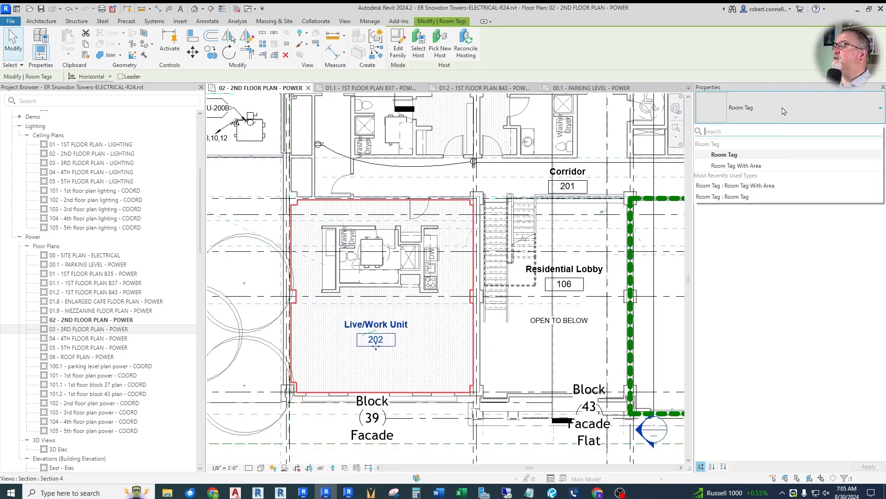
left_click(736, 166)
key("Escape")
Create a similar load center from the Unit 205 one on Unit 202's kitchen end wall beside the range, flipped into the wall.
scroll(416, 278, "down", 2)
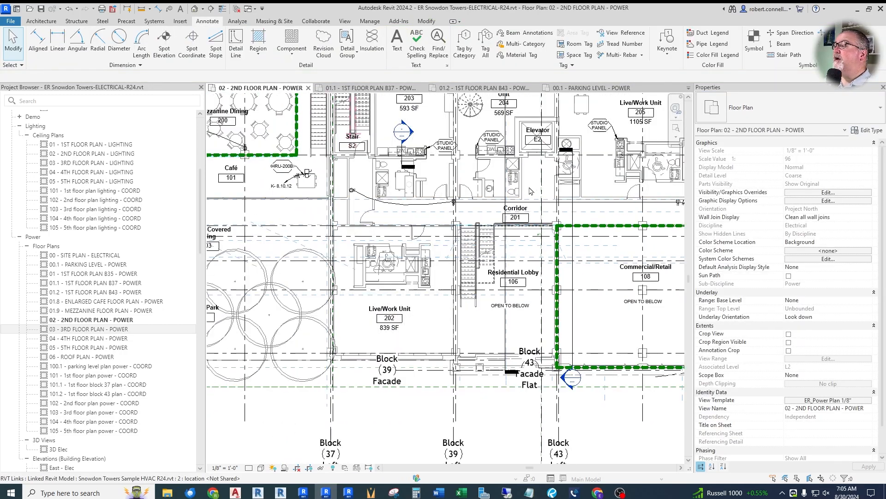
scroll(363, 287, "up", 2)
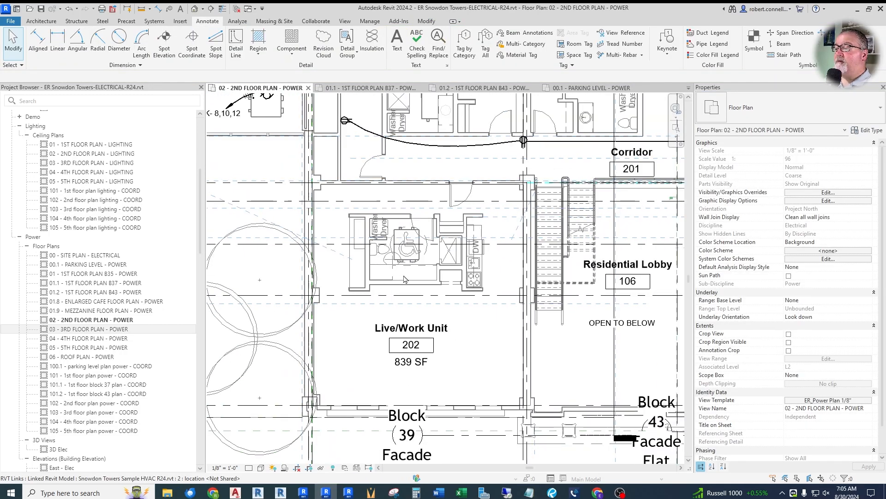
scroll(404, 279, "down", 3)
scroll(572, 175, "up", 3)
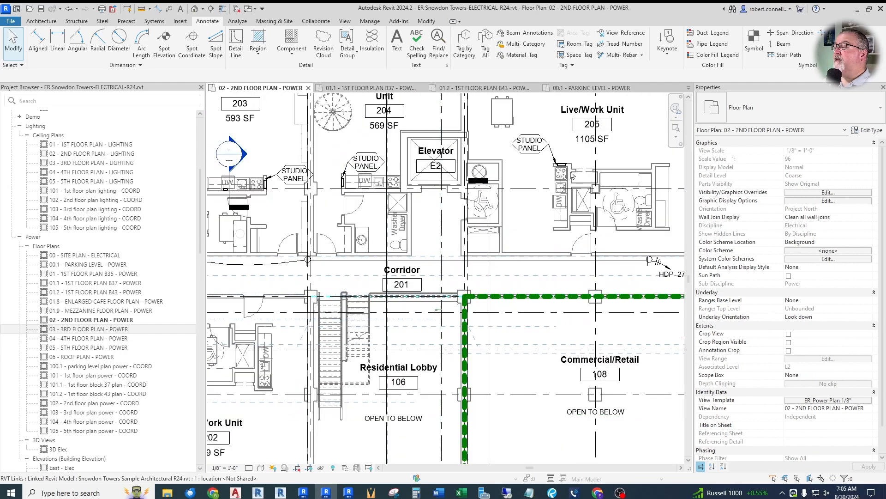
right_click(567, 165)
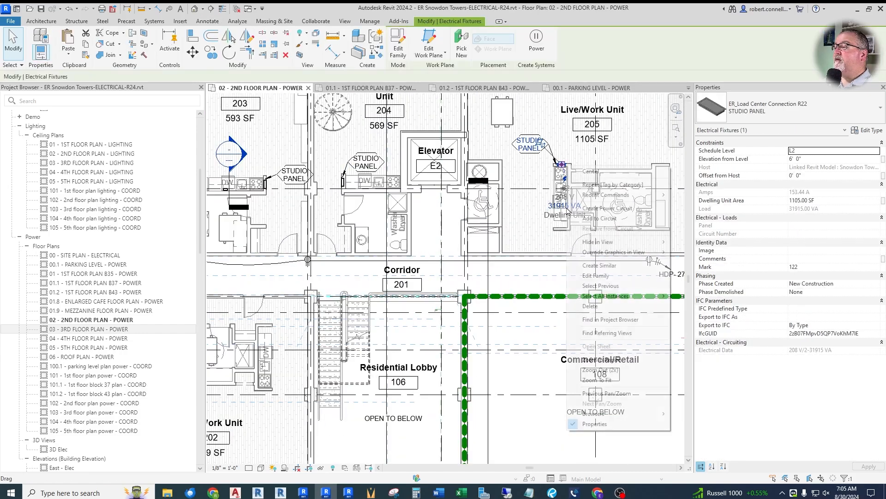
left_click(599, 266)
scroll(343, 250, "up", 8)
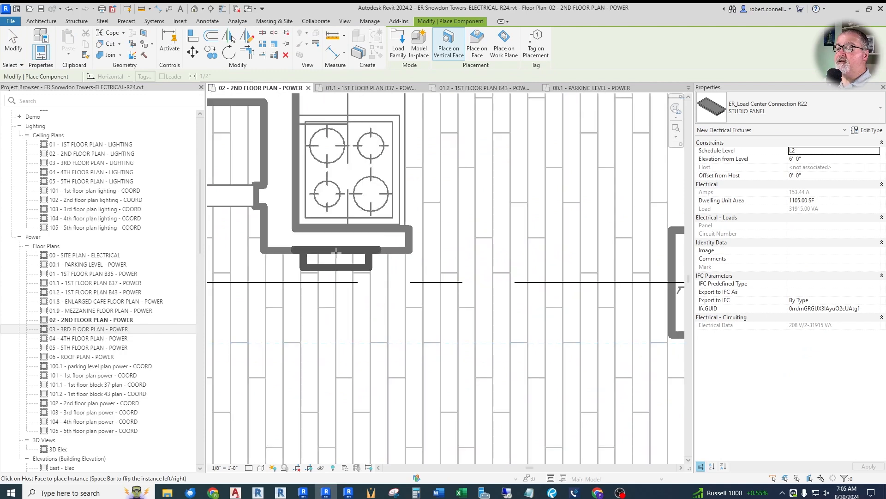
key("space")
key("space")
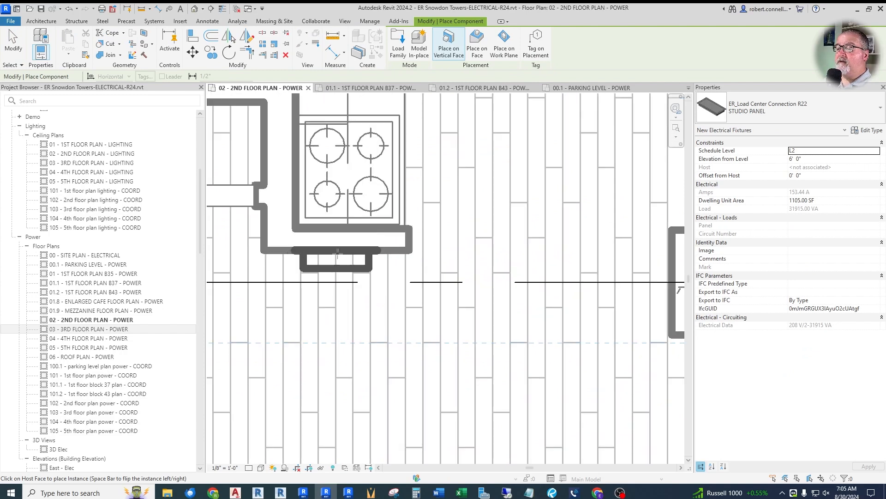
key("space")
left_click(342, 254)
scroll(462, 265, "down", 4)
key("Escape")
key("Escape")
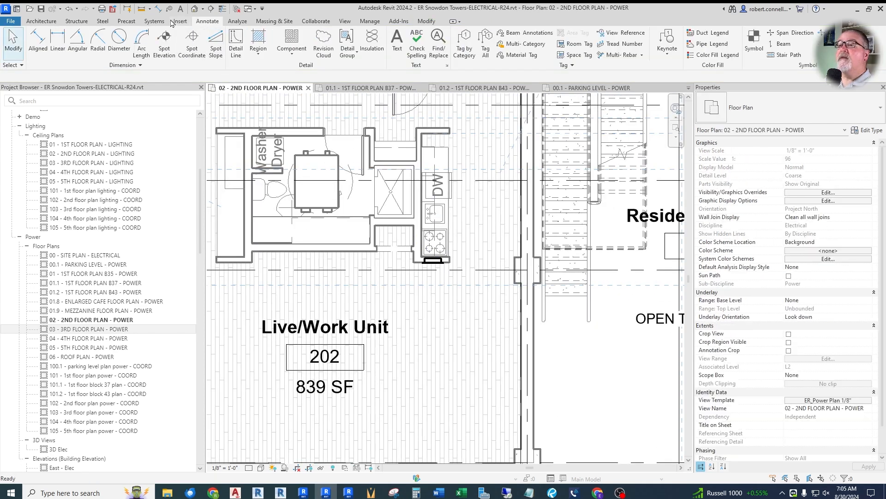
Tag the Unit 202 load center by category and place its tag in the open floor beside the room tag.
left_click(169, 8)
left_click(433, 263)
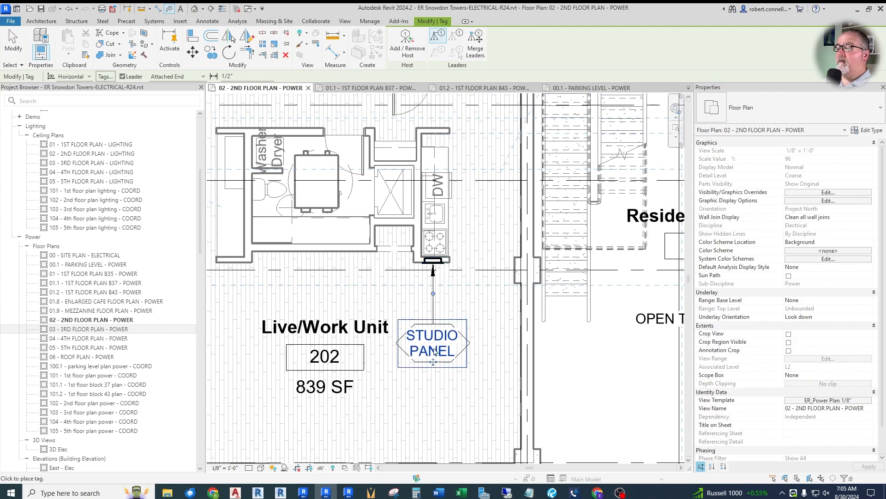
left_click_drag(433, 364, 444, 344)
key("Escape")
Examine the load centers and tags of the second floor dwelling units across the power plan.
scroll(381, 336, "down", 4)
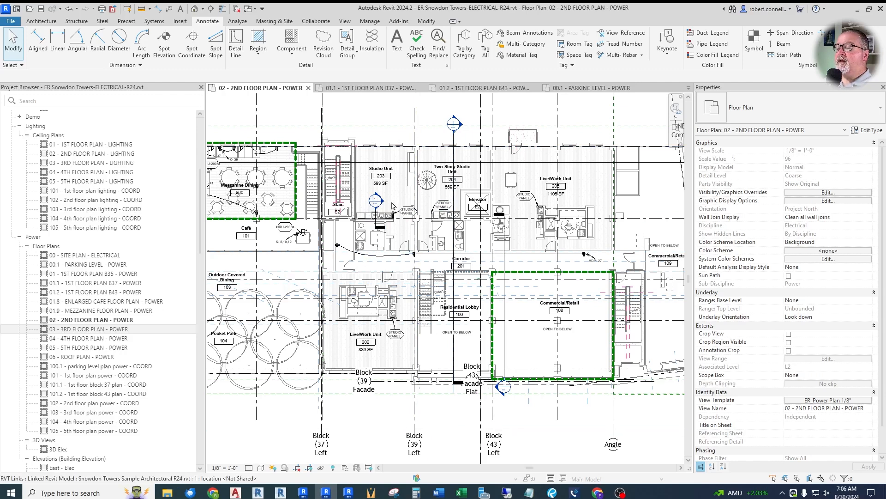
scroll(393, 199, "up", 3)
scroll(351, 180, "down", 2)
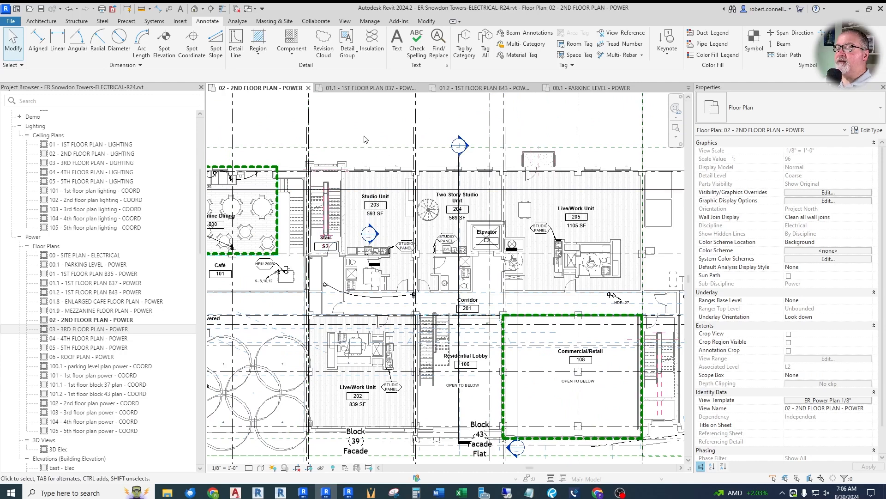
scroll(394, 180, "up", 2)
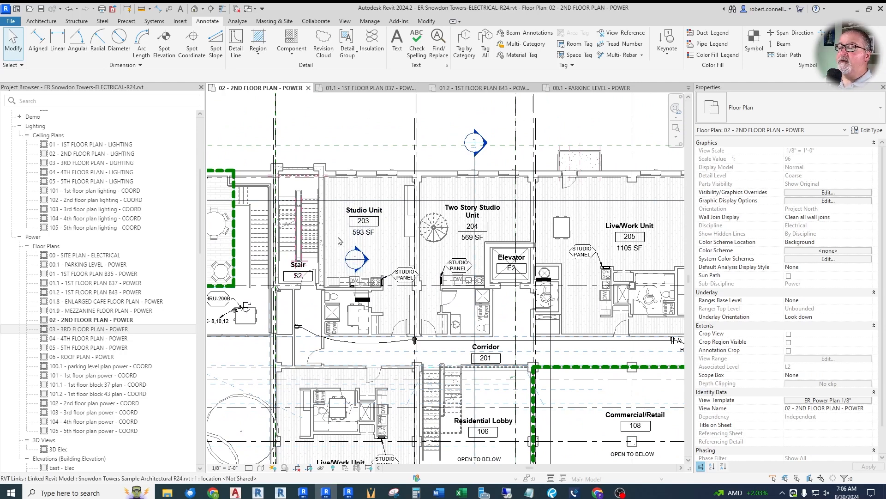
scroll(370, 247, "down", 3)
scroll(376, 240, "up", 4)
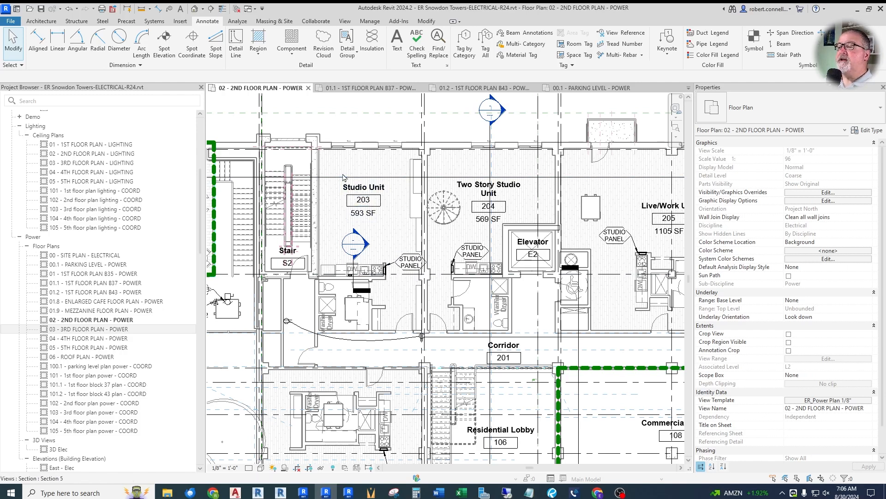
scroll(359, 158, "down", 3)
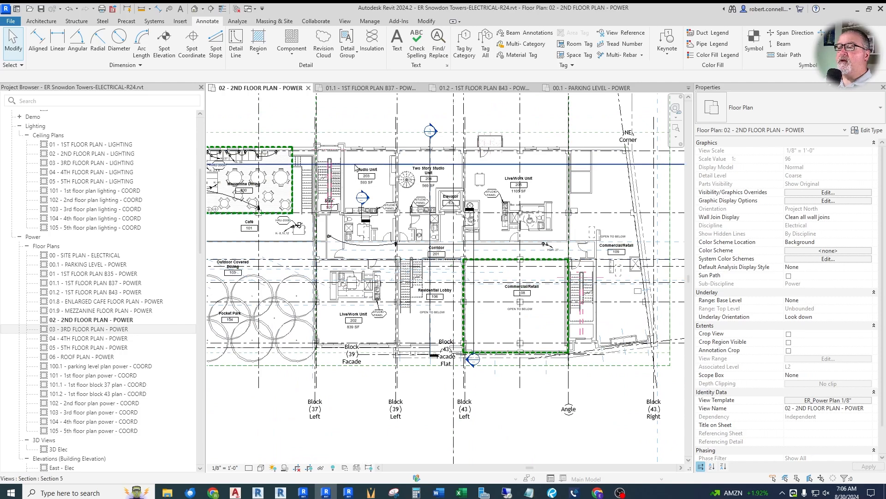
scroll(376, 244, "up", 3)
scroll(377, 247, "down", 3)
scroll(403, 207, "up", 4)
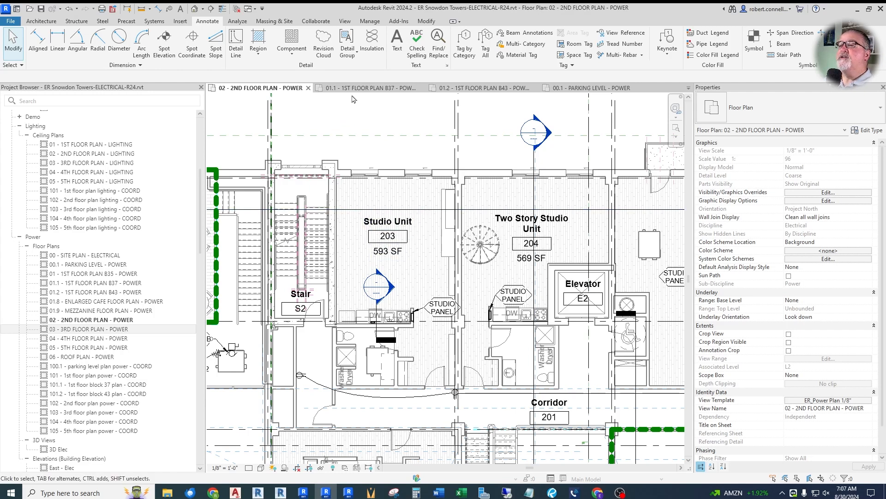
Create a rectangular callout around Studio Unit 203 and move its callout head outside the exterior wall above the unit.
left_click(346, 21)
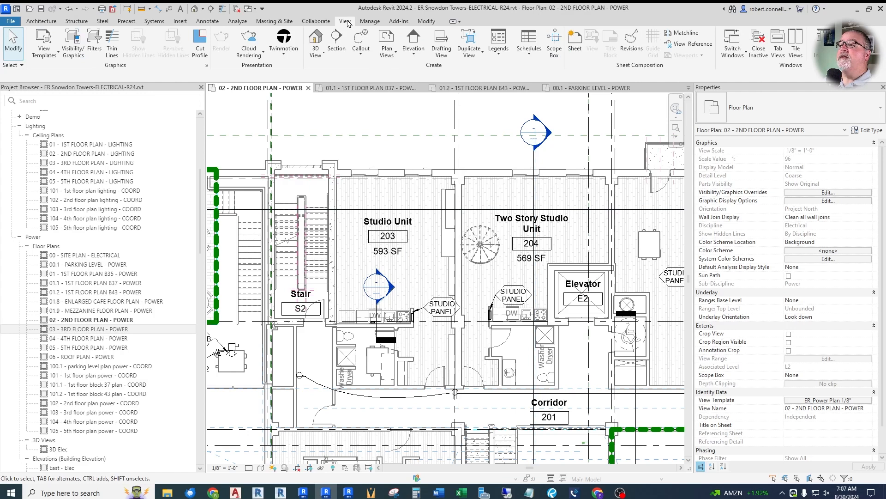
left_click(361, 50)
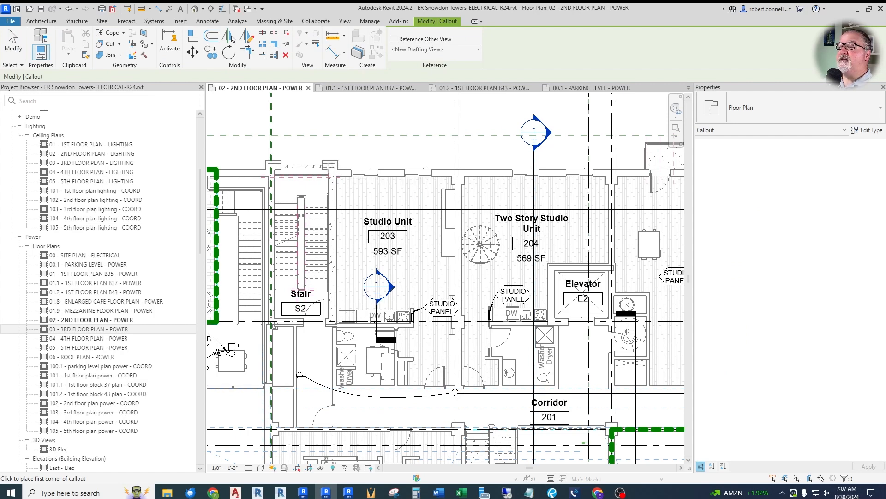
left_click(341, 185)
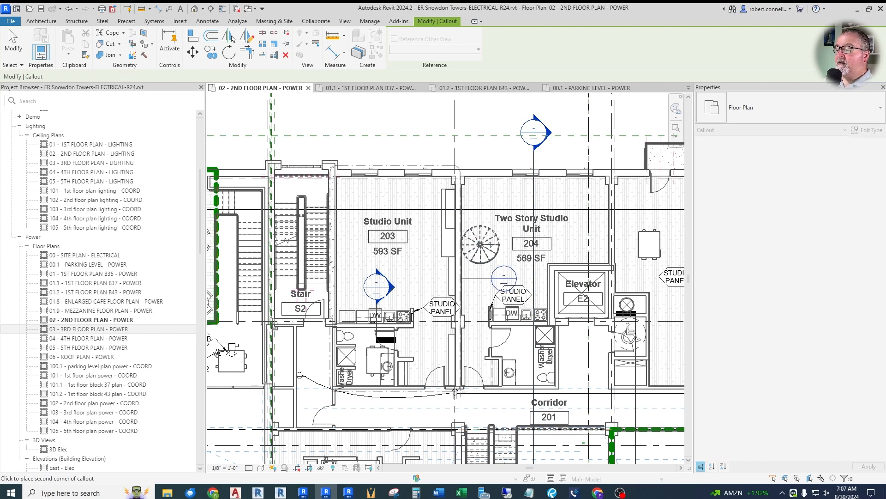
left_click(455, 393)
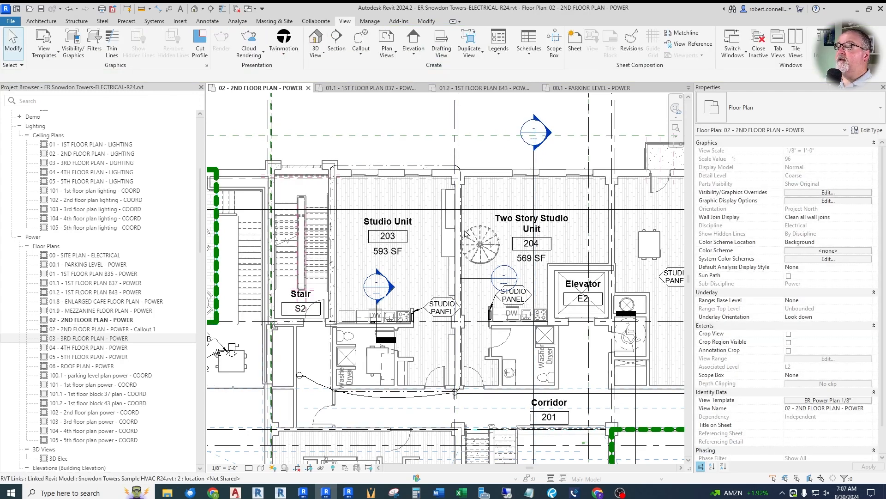
left_click(492, 282)
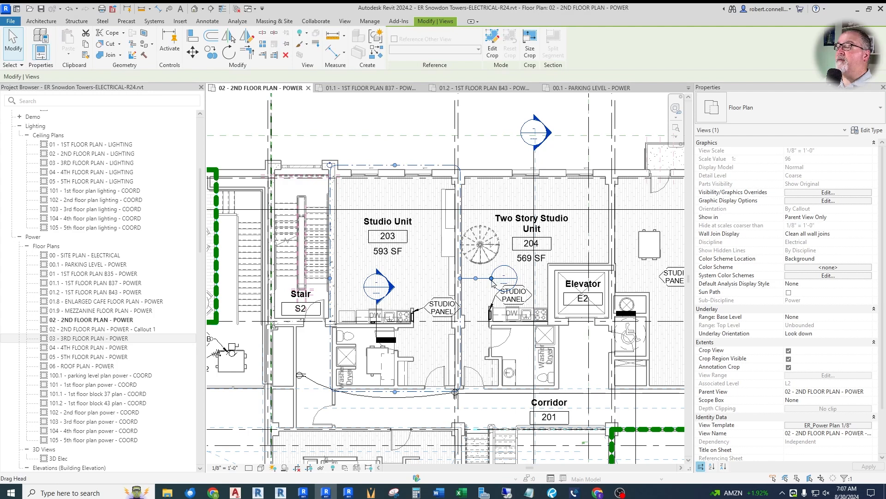
left_click_drag(492, 282, 378, 149)
key("Escape")
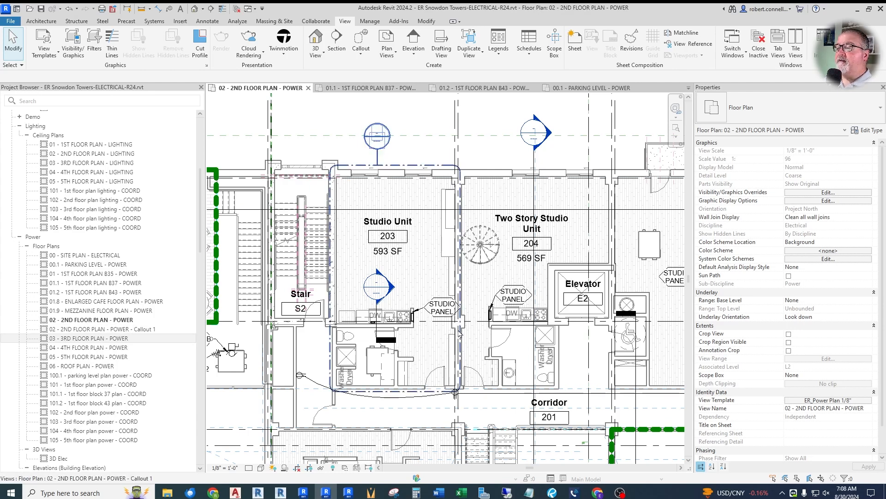
Open the Studio Unit 203 callout view and assign it the ER_Power Plan 1/4" view template.
double_click(103, 329)
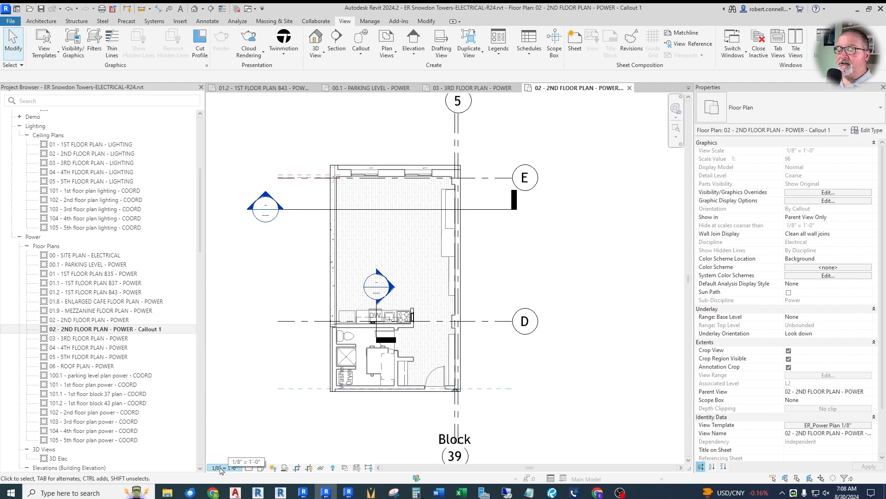
left_click(829, 426)
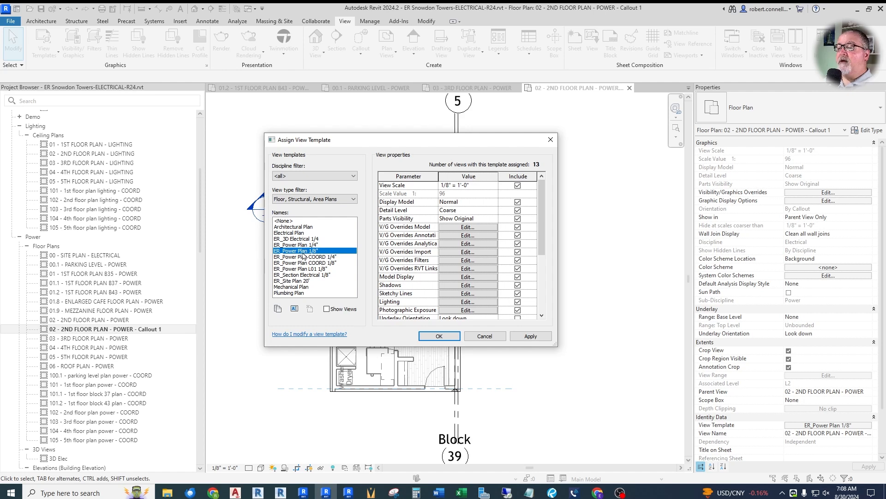
left_click_drag(411, 139, 386, 155)
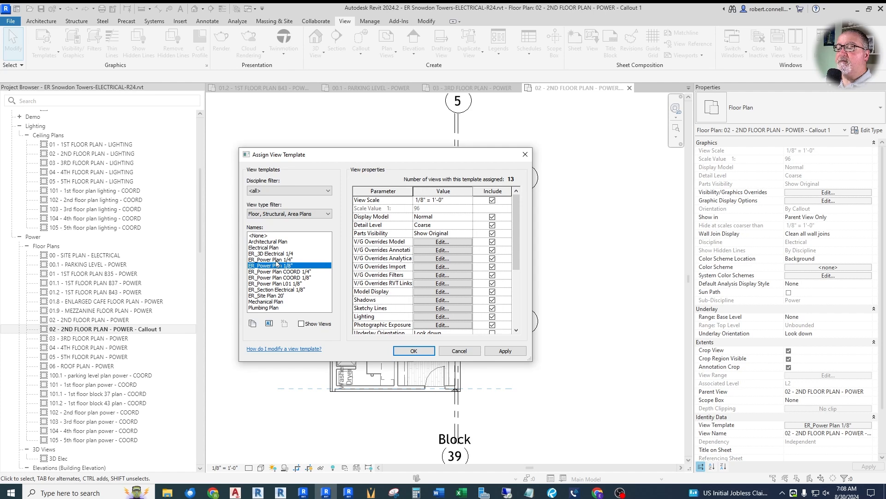
left_click(277, 259)
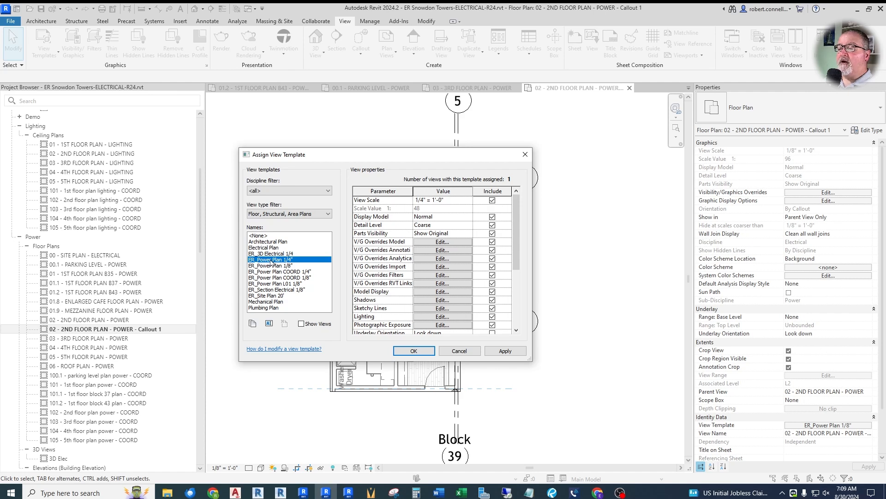
left_click(412, 351)
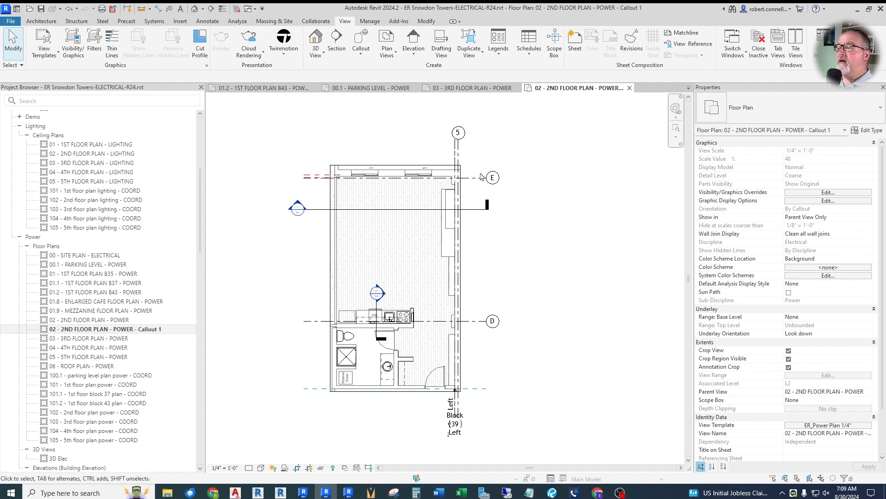
Copy the name of the ER_Power Plan 1/4" view template assigned to the callout view, without renaming it.
scroll(404, 279, "up", 2)
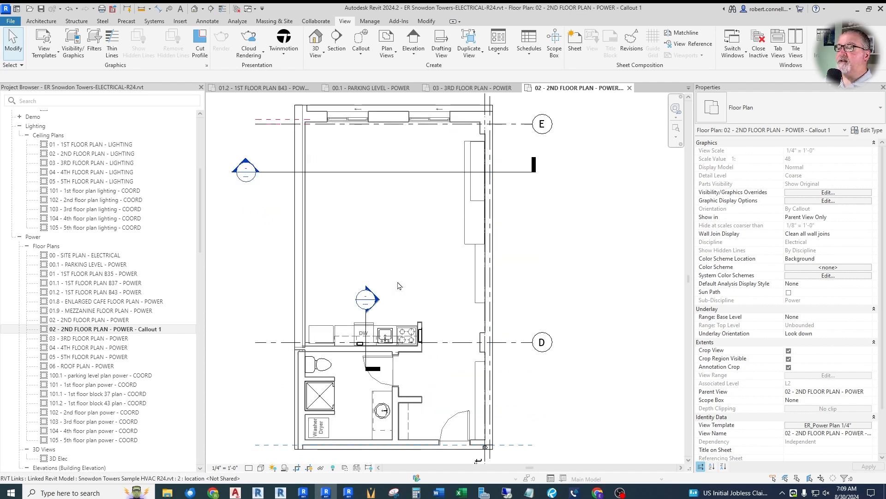
scroll(360, 263, "down", 1)
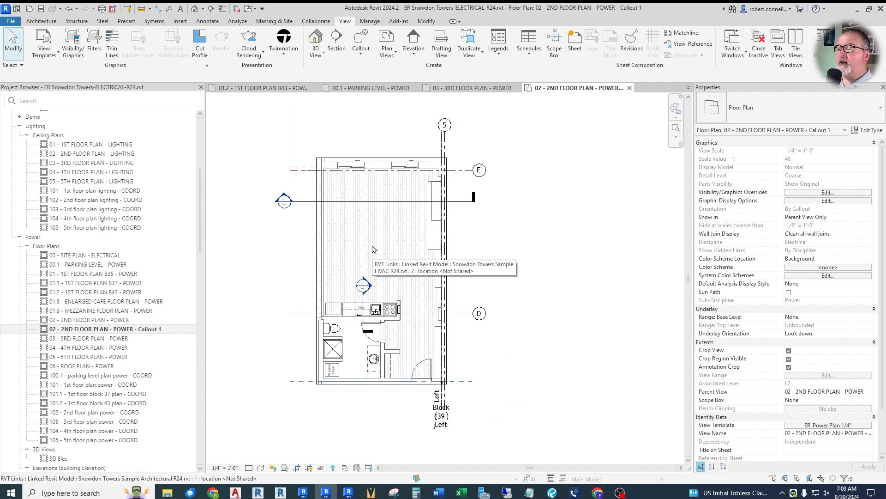
middle_click_drag(258, 184, 284, 186)
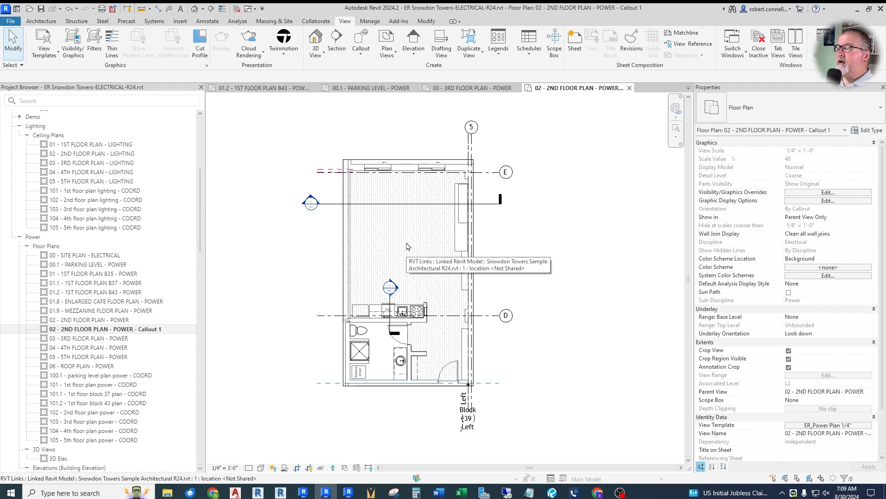
left_click(825, 425)
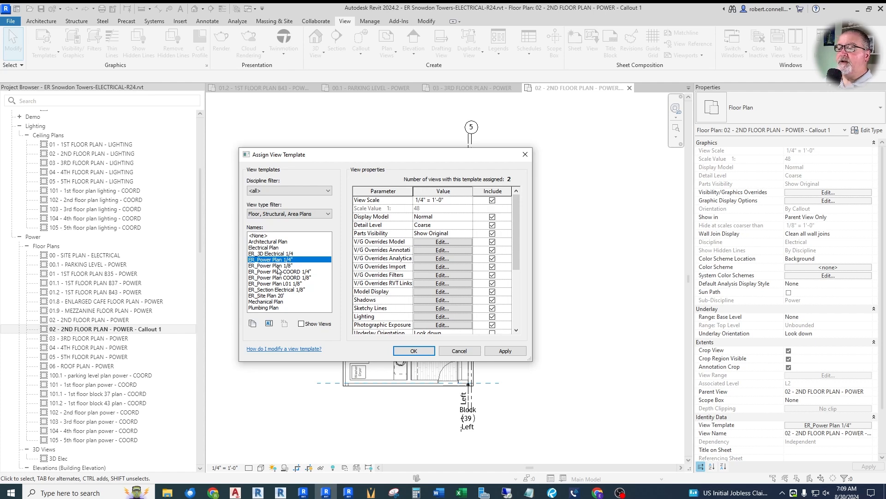
left_click(253, 324)
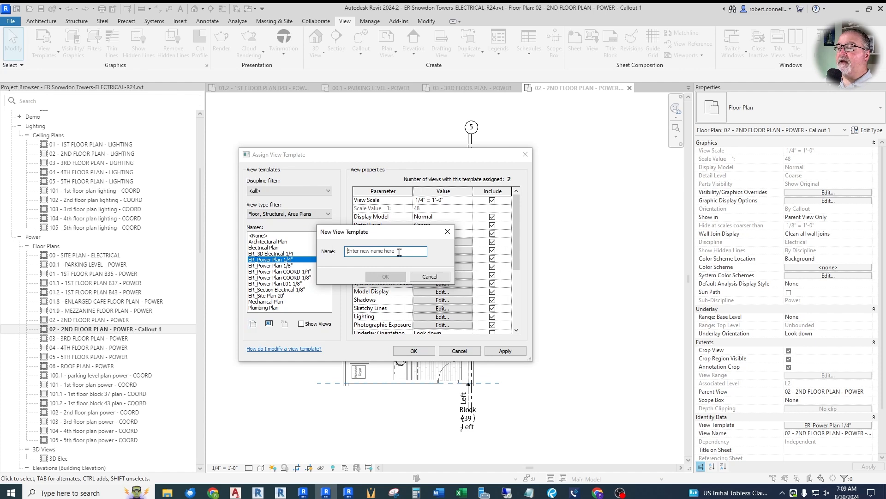
left_click(417, 280)
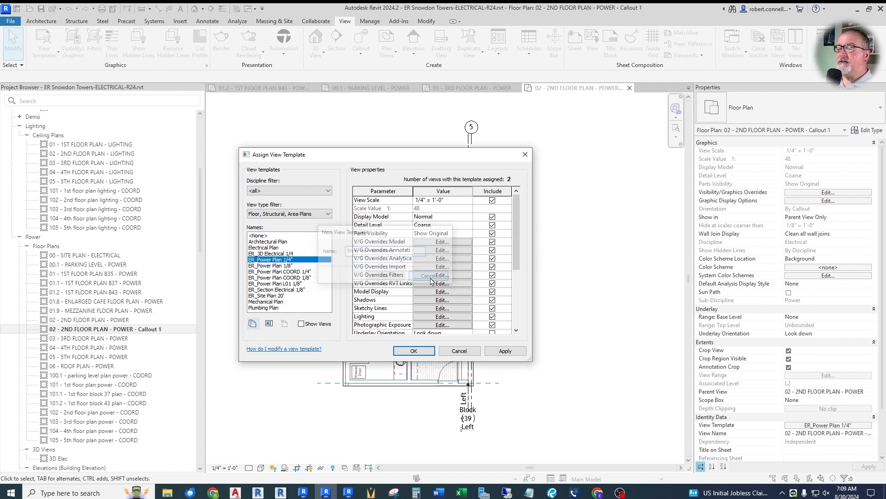
left_click(269, 323)
right_click(379, 259)
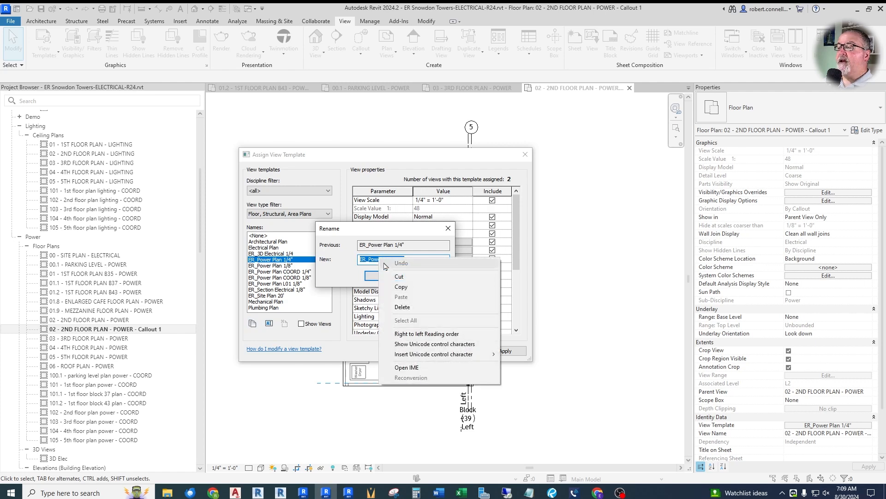
left_click(402, 288)
left_click(427, 275)
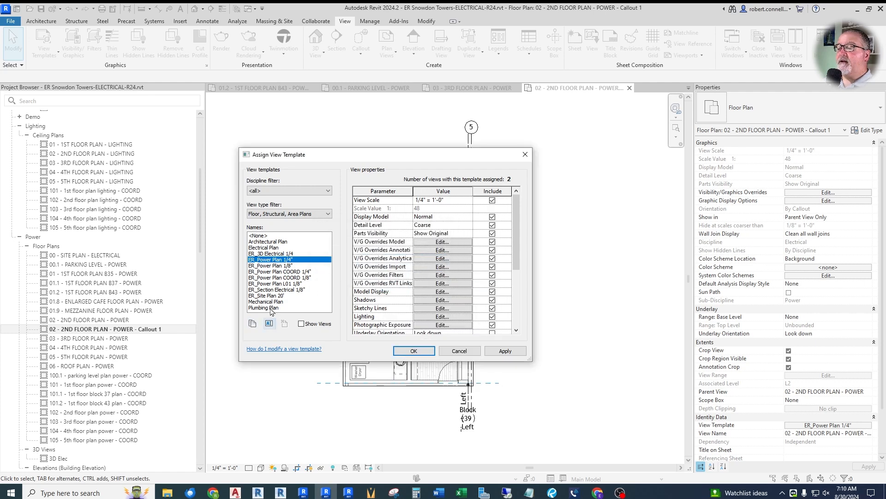
Duplicate the ER_Power Plan 1/4" view template under the name ER_UNIT Power Plan 1/4".
left_click(253, 323)
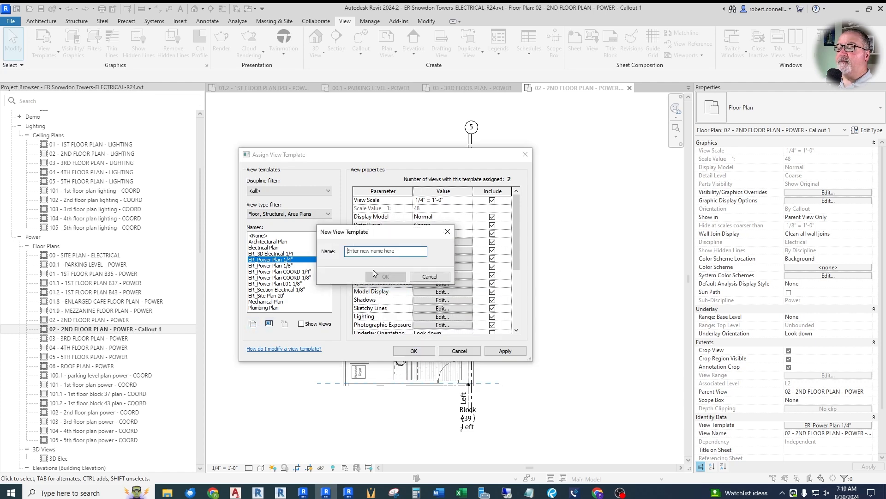
right_click(358, 252)
left_click(379, 290)
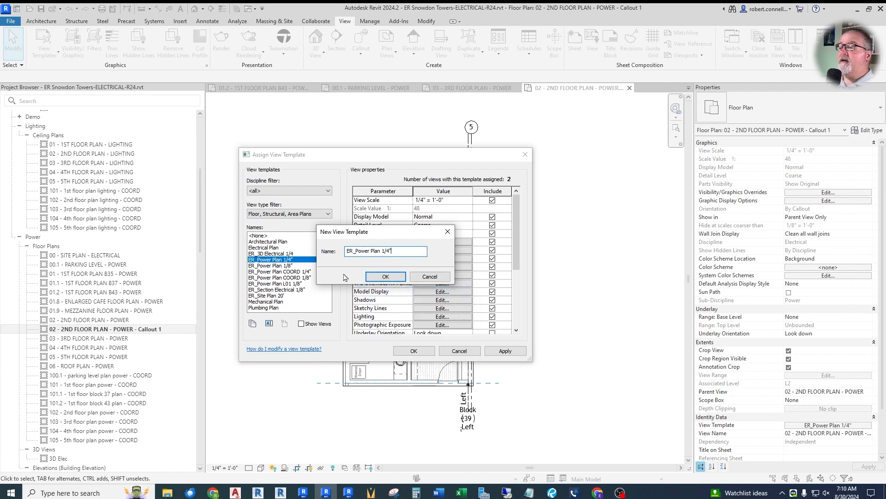
left_click(355, 251)
type("UNIT")
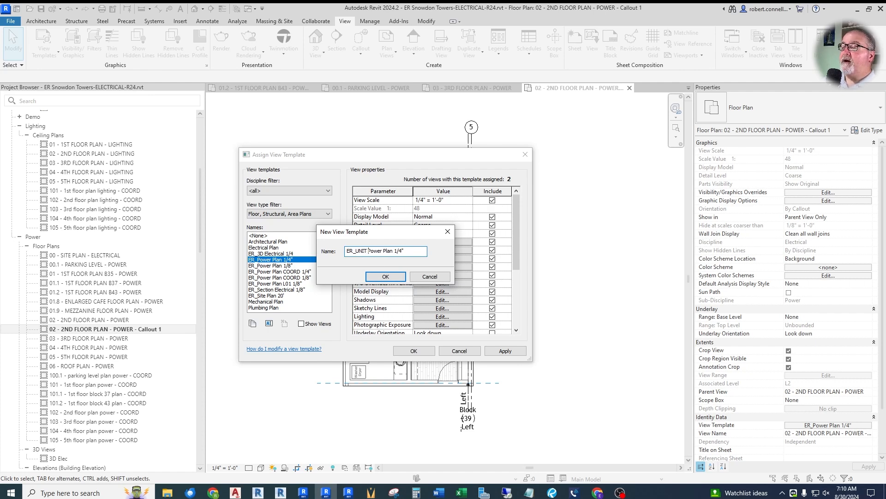
key("Return")
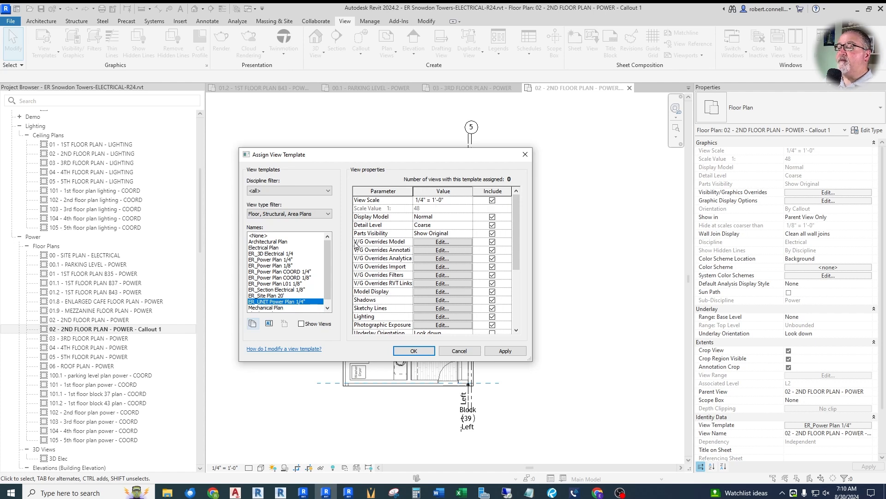
Turn off the Grids annotation category in the ER_UNIT Power Plan 1/4" template's visibility overrides.
left_click(428, 251)
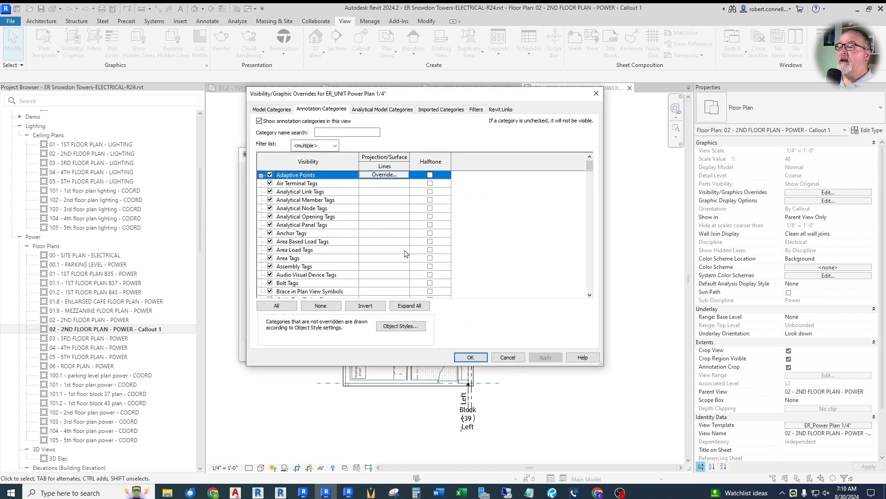
scroll(347, 179, "down", 13)
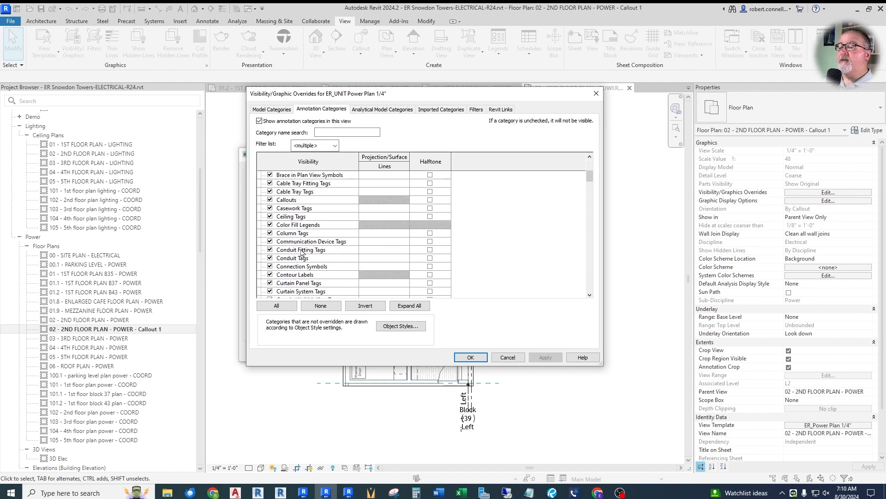
scroll(294, 266, "down", 3)
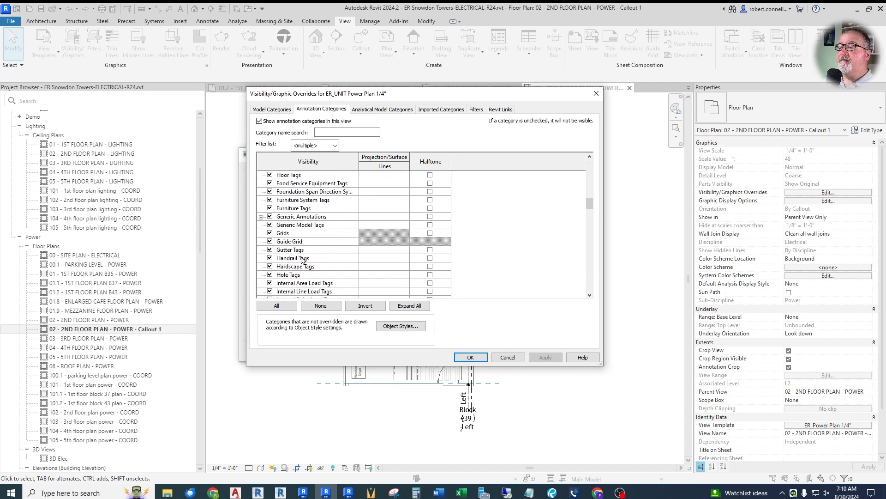
left_click(270, 233)
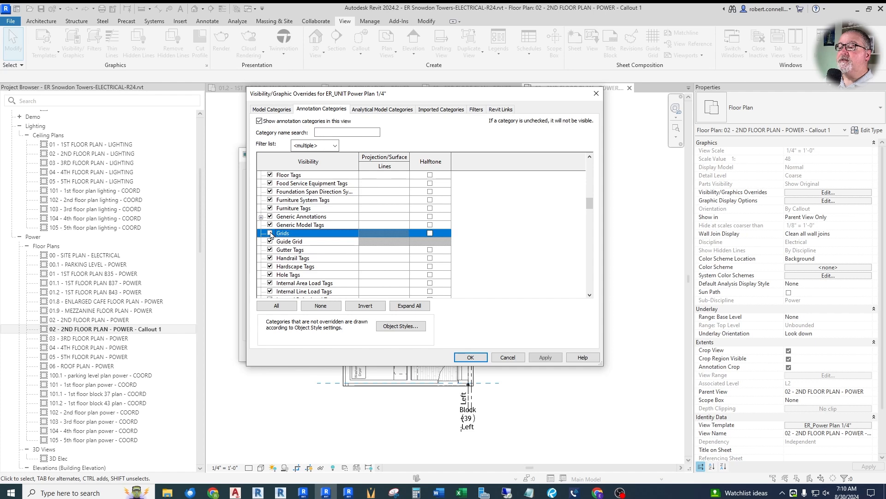
left_click(458, 357)
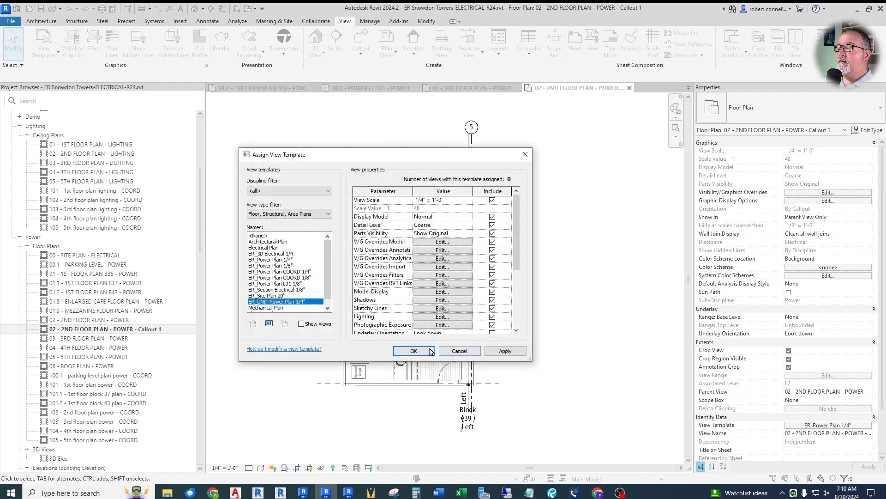
Apply the ER_UNIT Power Plan 1/4" template to the callout view and hide the section marker crossing the main living area.
left_click(416, 350)
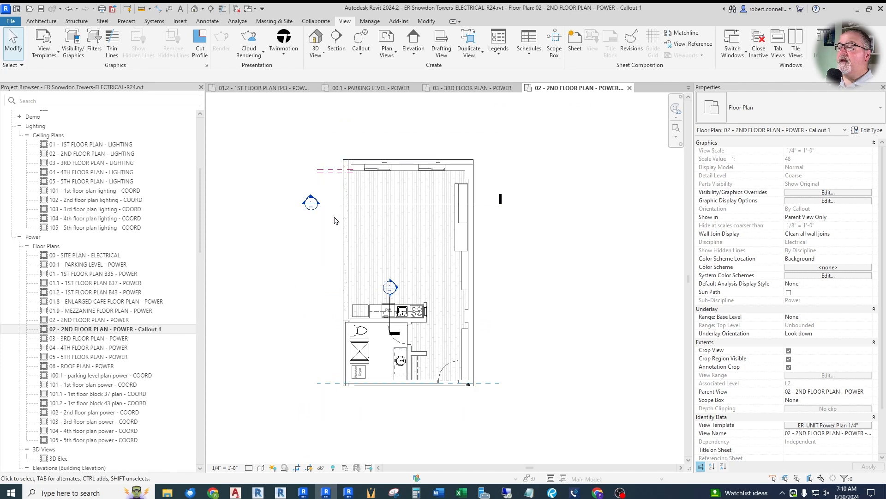
scroll(334, 212, "up", 2)
right_click(330, 200)
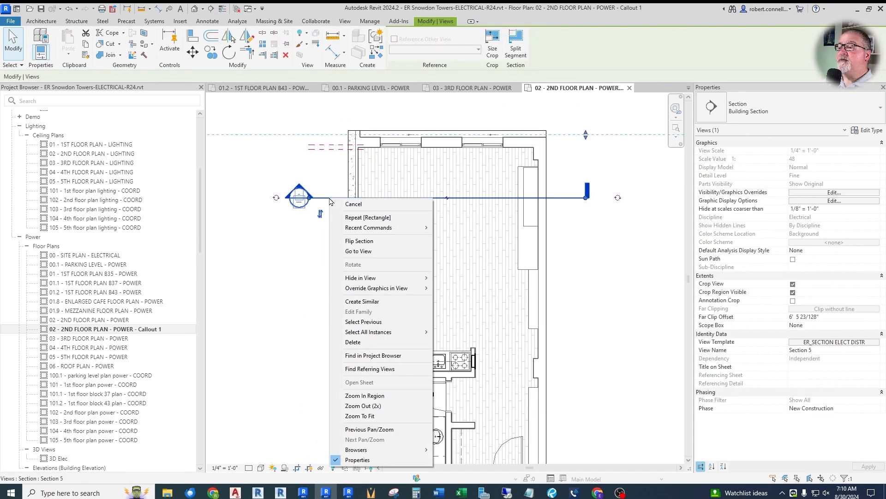
mouse_move(382, 279)
left_click(450, 278)
scroll(409, 232, "down", 2)
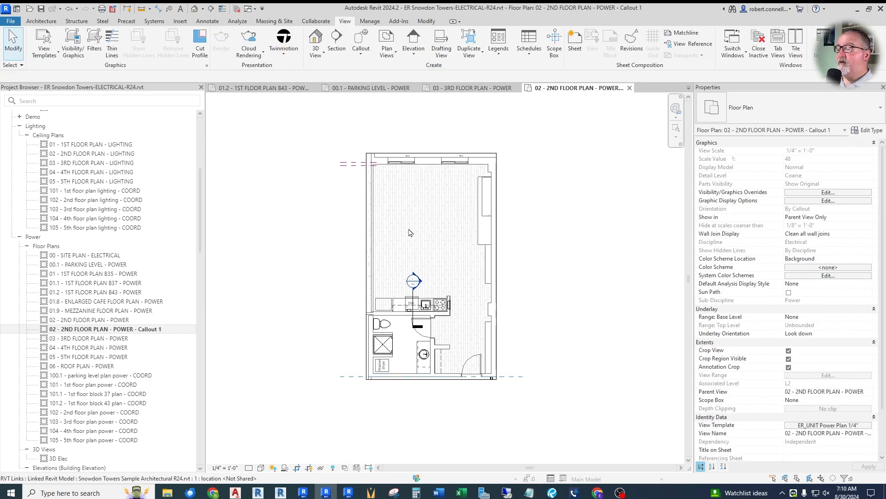
Tag the load center on the wall beside the range with a horizontal leadered STUDIO PANEL tag.
scroll(462, 357, "up", 1)
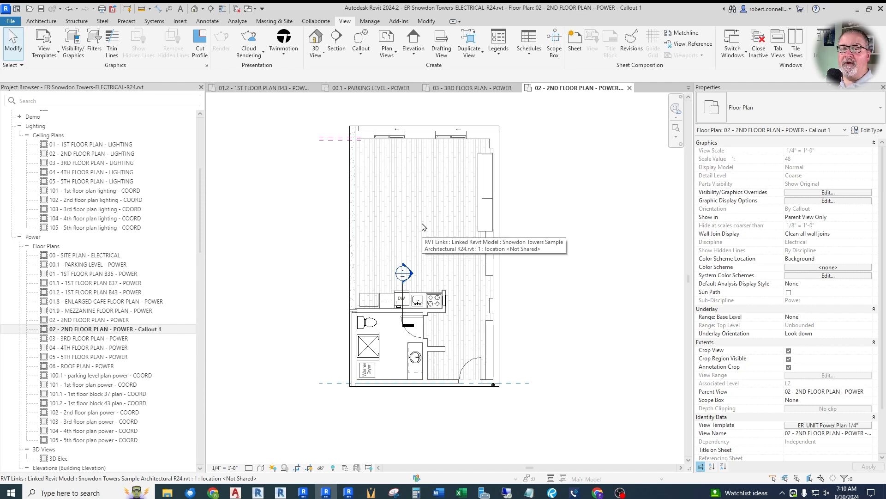
scroll(451, 300, "up", 5)
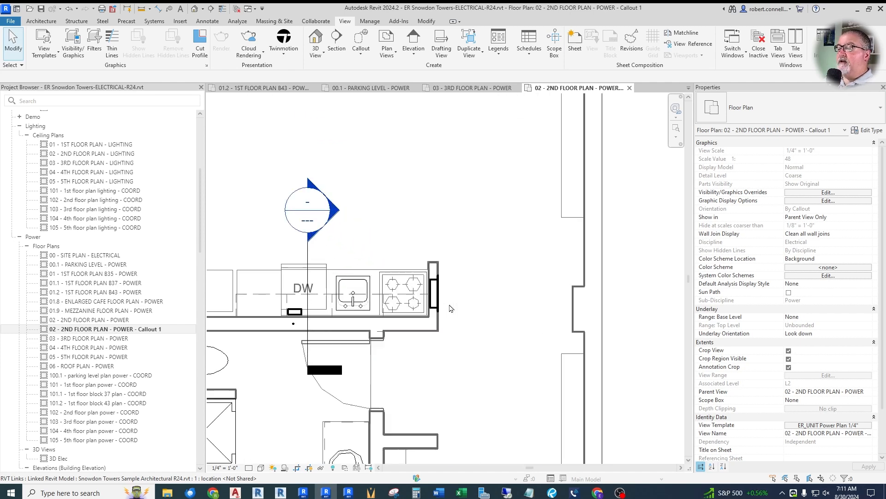
left_click(432, 272)
left_click(487, 338)
scroll(422, 293, "down", 2)
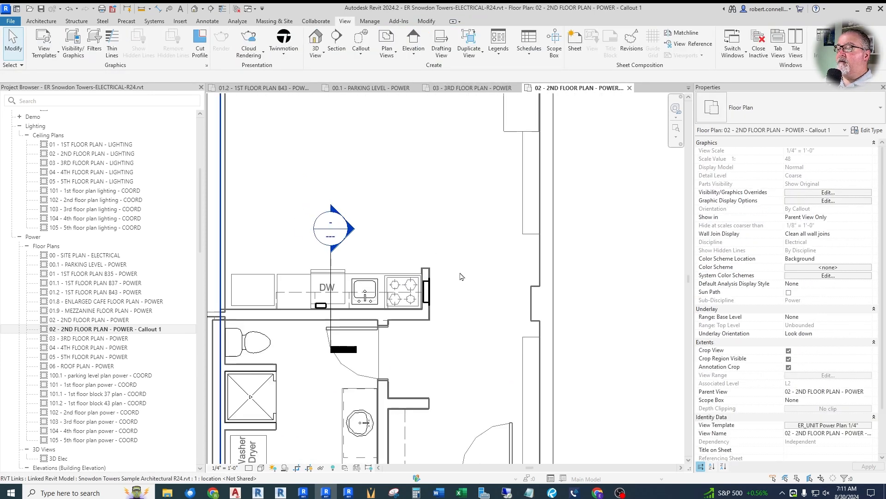
left_click(170, 9)
left_click(432, 291)
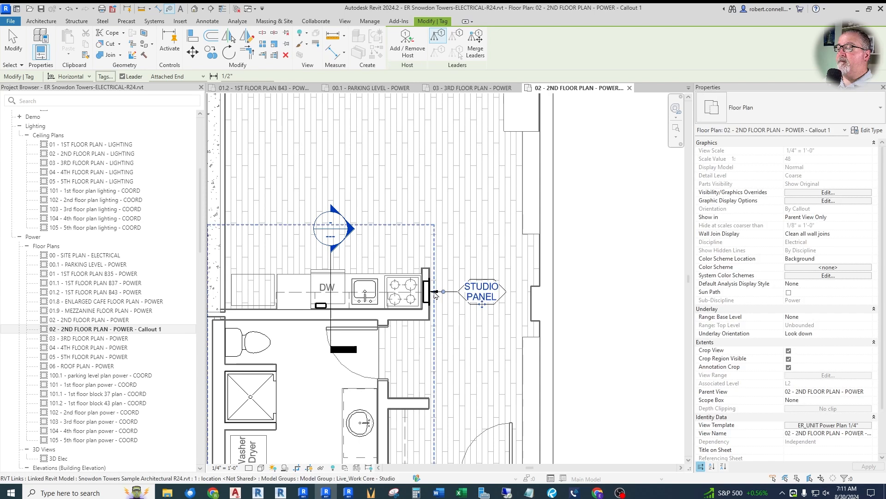
key("Escape")
key("Escape")
scroll(457, 208, "down", 2)
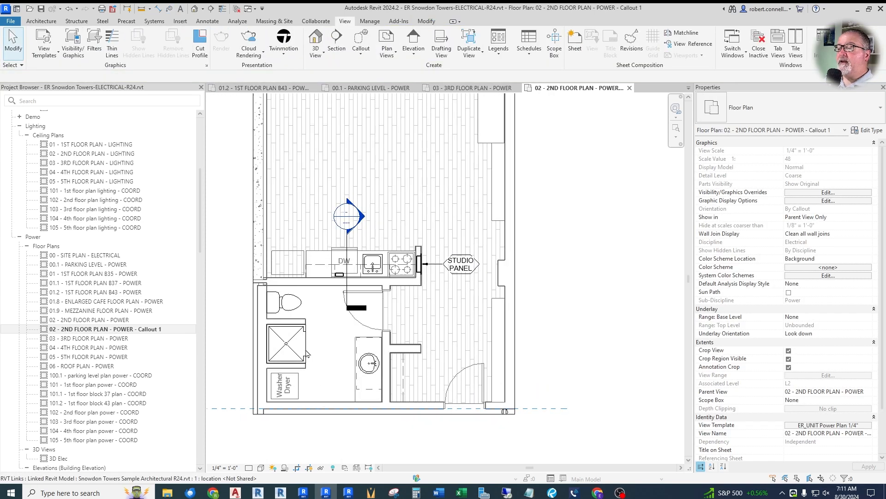
Examine the studio unit's kitchen layout and inspect the properties of the linked casework at the far end of the counter.
scroll(319, 286, "up", 1)
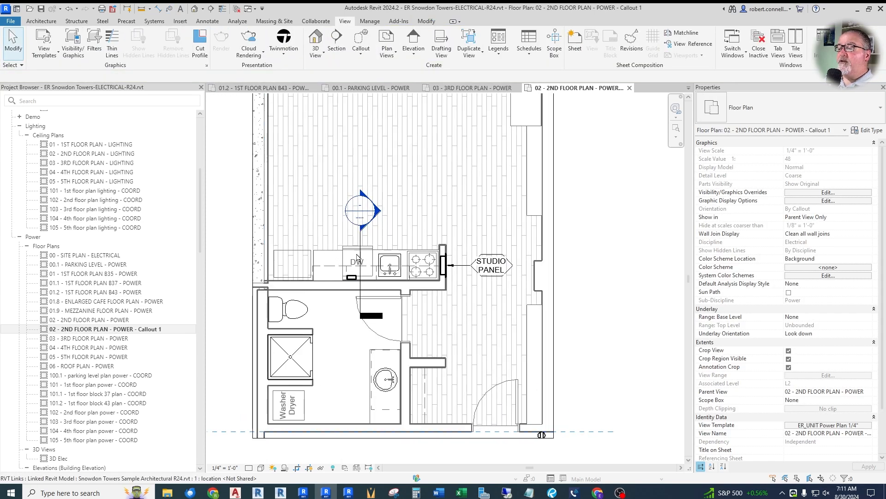
scroll(392, 270, "up", 2)
scroll(392, 270, "down", 2)
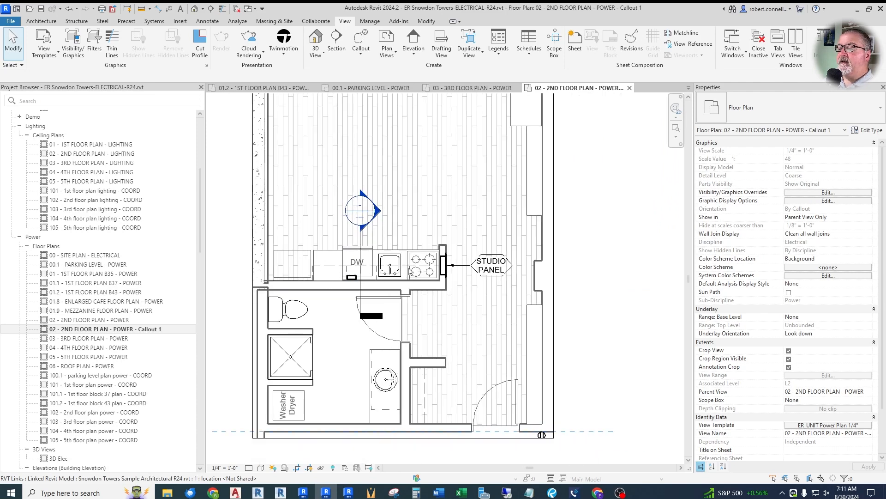
scroll(409, 288, "up", 2)
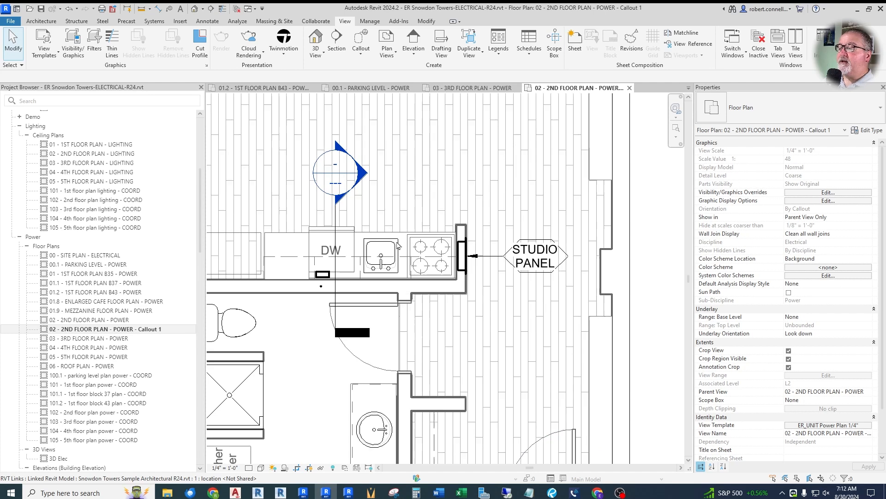
scroll(433, 253, "down", 1)
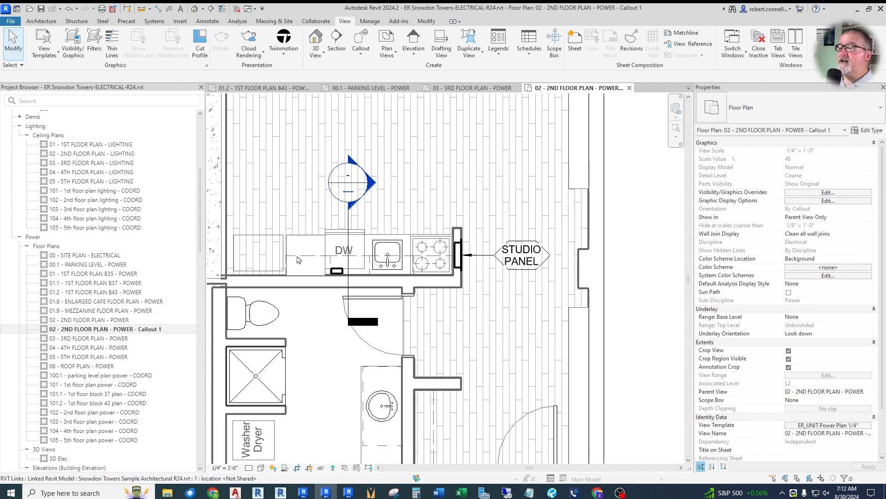
scroll(298, 260, "up", 3)
scroll(387, 249, "down", 2)
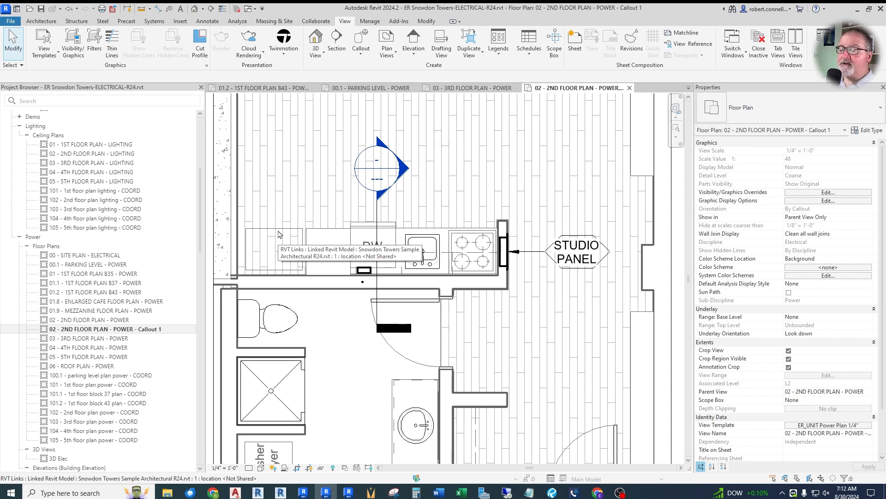
key("Tab")
left_click(279, 234)
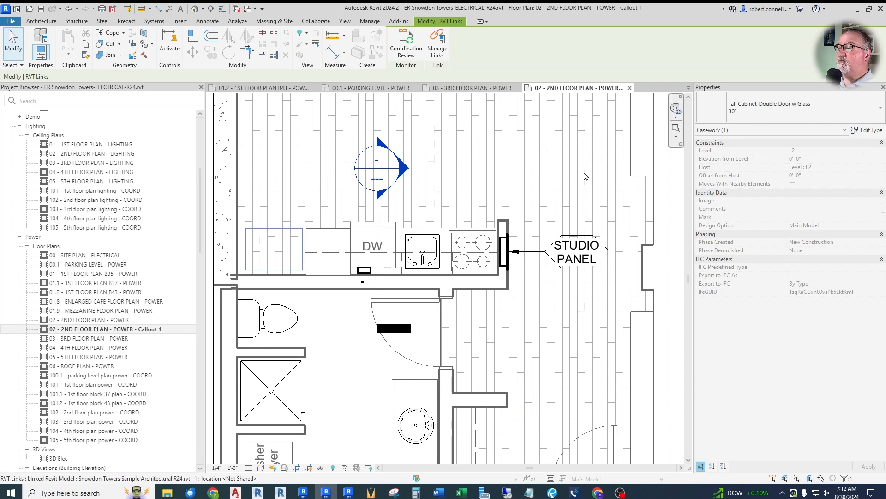
scroll(416, 273, "down", 6)
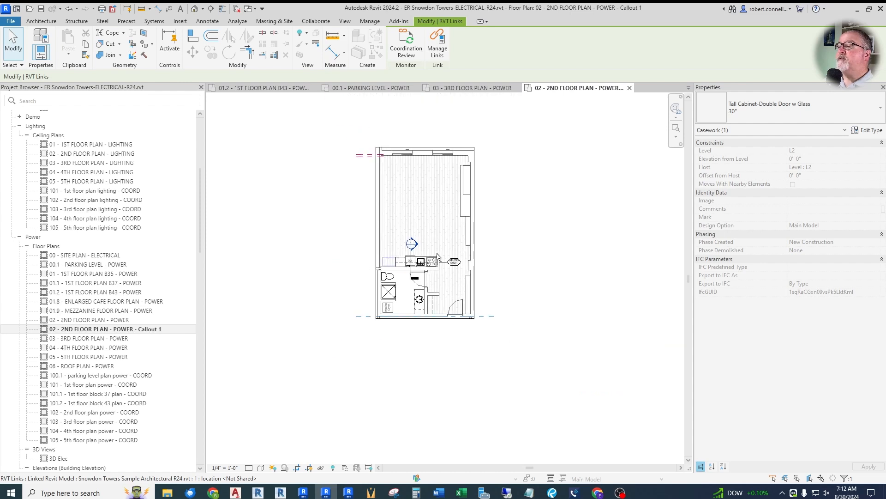
scroll(408, 252, "up", 3)
key("Escape")
scroll(399, 268, "up", 2)
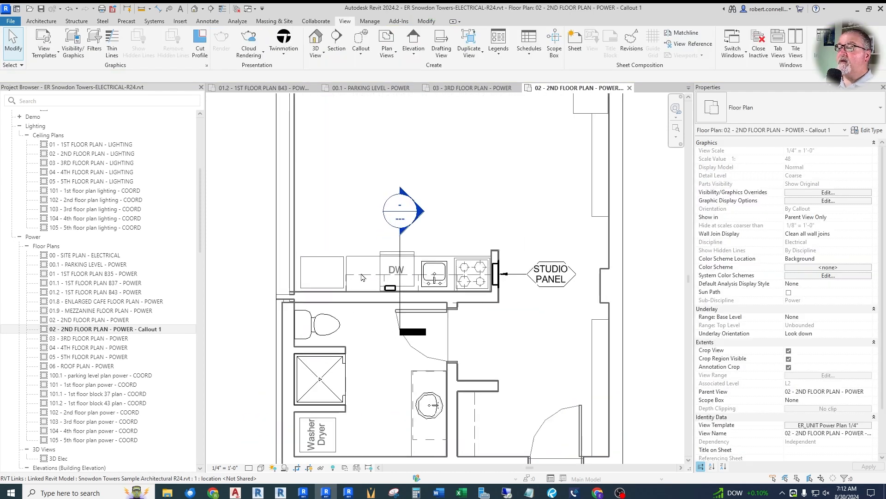
scroll(369, 259, "down", 1)
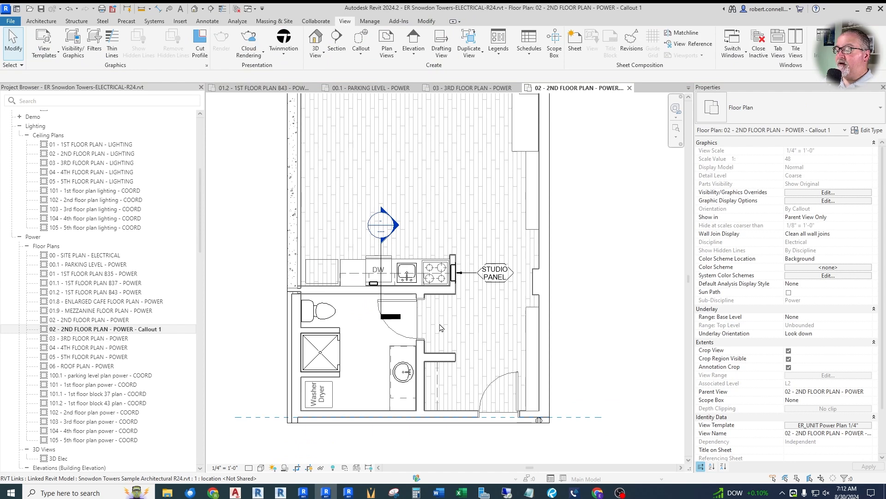
Switch to Bluebeam Revu and examine the second floor architectural plan, comparing the studio and live/work unit layouts.
left_click(553, 493)
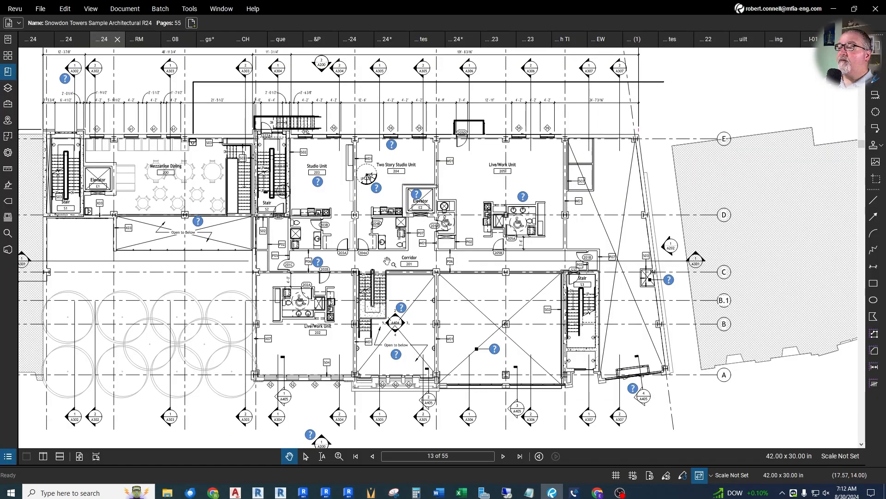
scroll(304, 238, "up", 3)
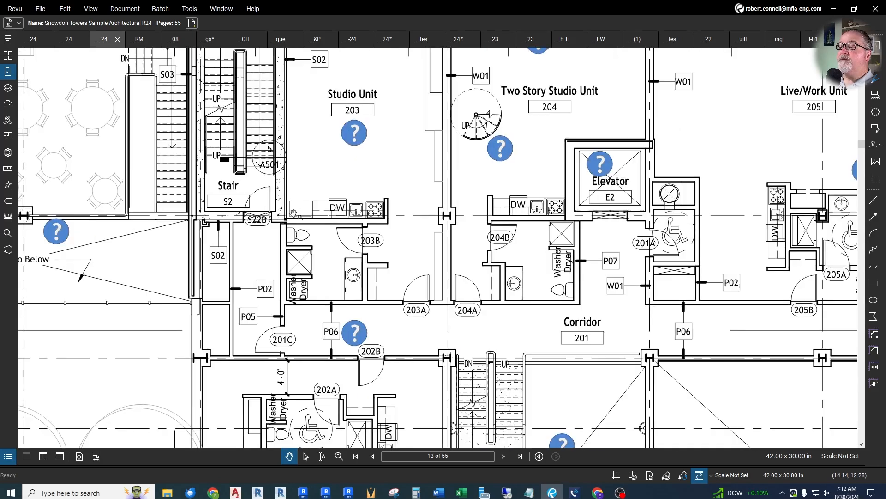
scroll(330, 217, "down", 5)
scroll(439, 296, "up", 5)
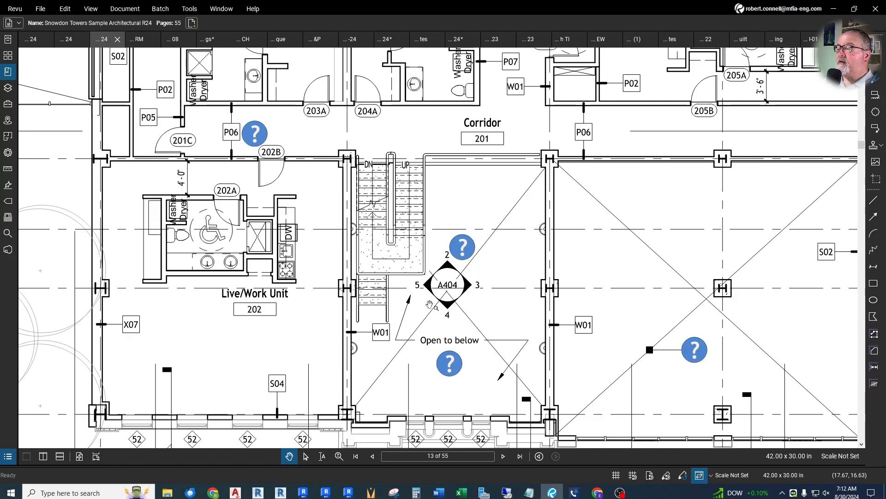
scroll(450, 281, "down", 3)
scroll(325, 126, "up", 4)
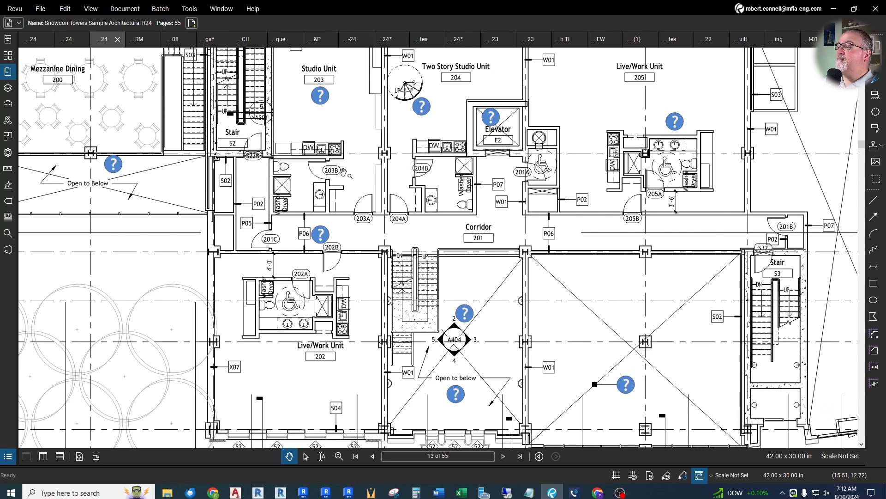
scroll(342, 171, "down", 3)
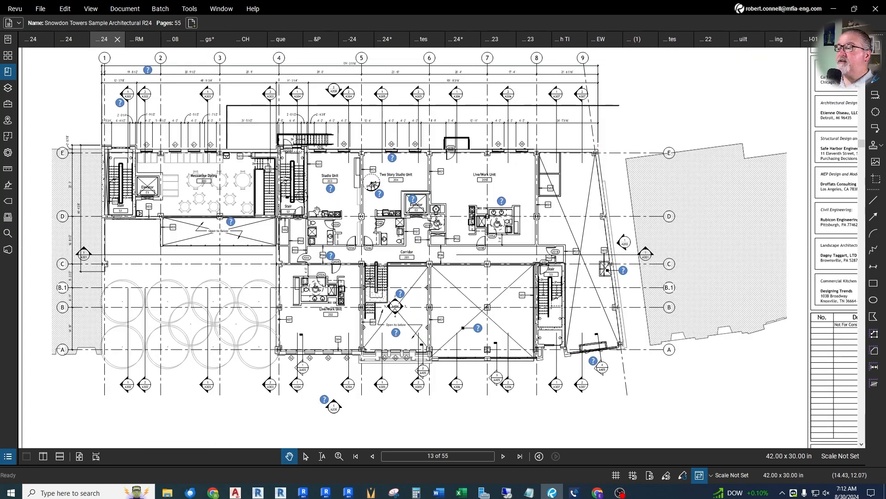
scroll(313, 206, "up", 3)
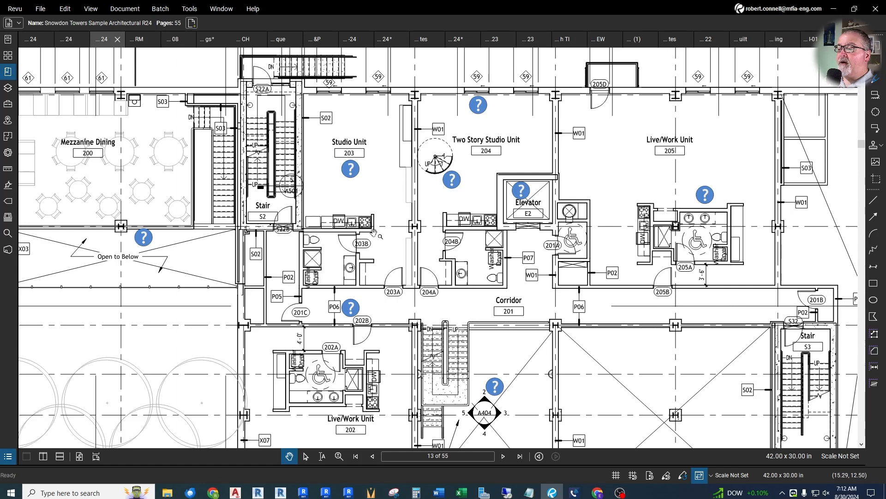
Switch back to Revit and draw a horizontal building section across the unit just in front of the kitchen counter, facing the counter.
key("alt+Tab")
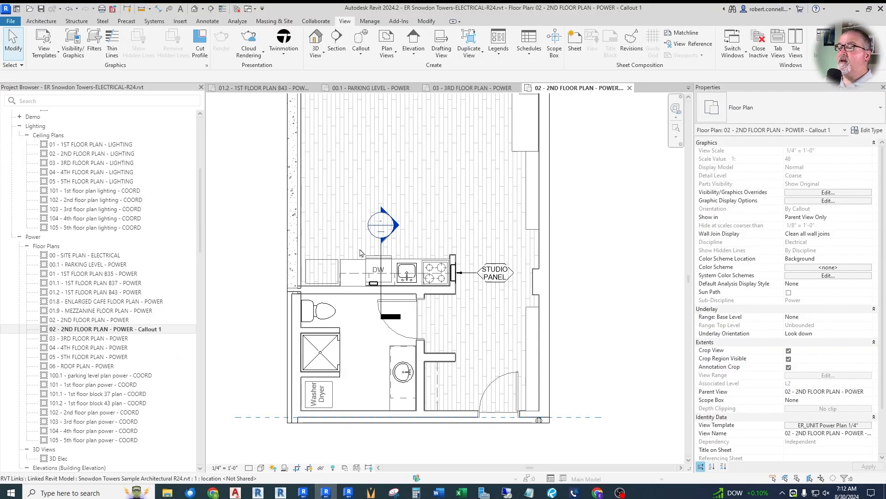
left_click(336, 41)
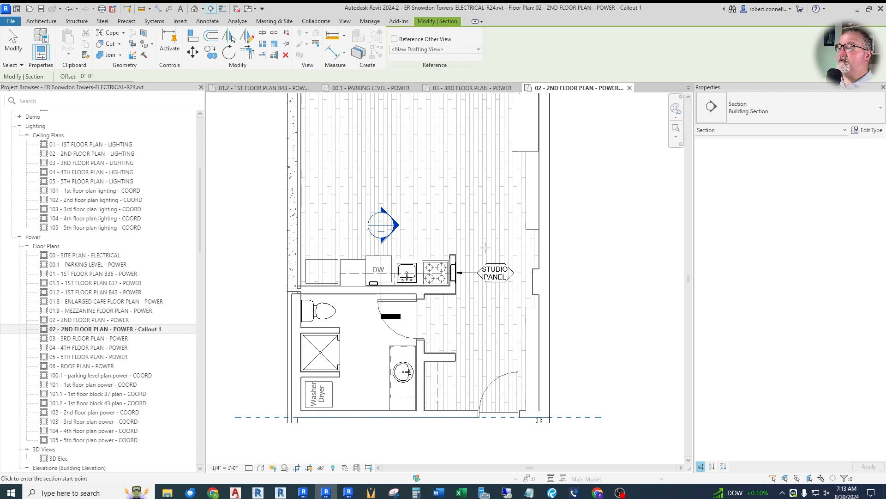
left_click(497, 246)
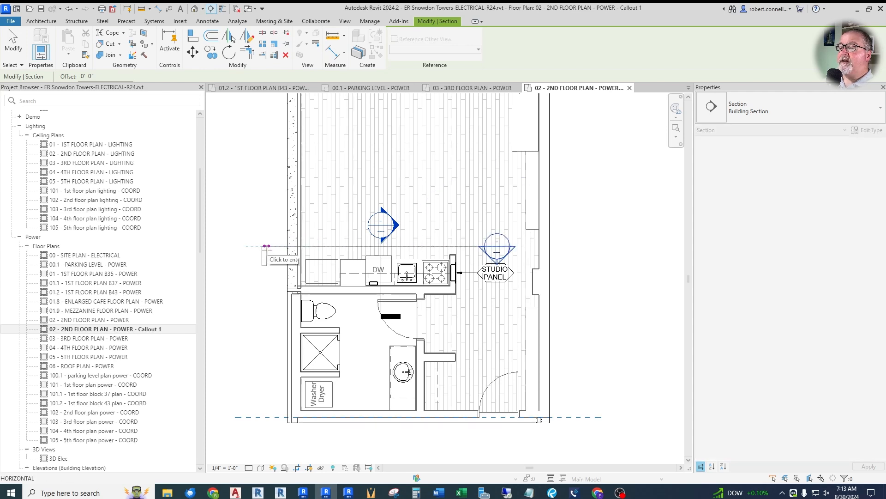
left_click(266, 247)
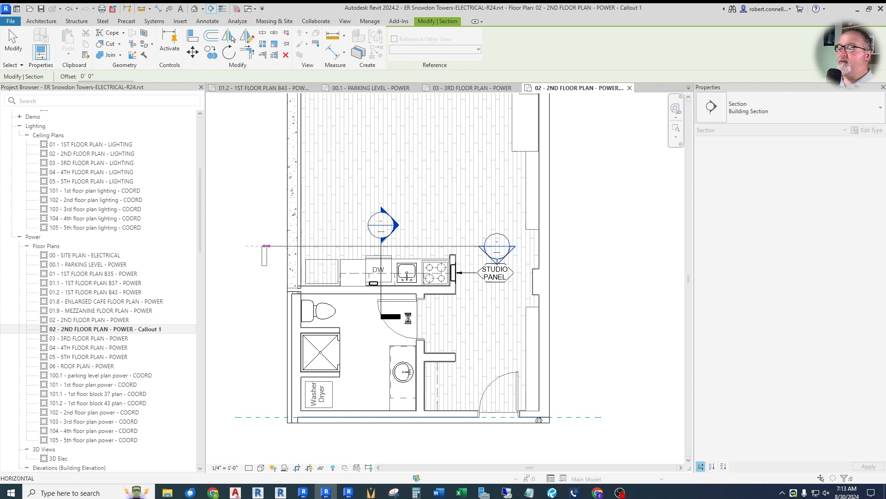
left_click_drag(397, 311, 397, 236)
scroll(383, 284, "up", 2)
key("Escape")
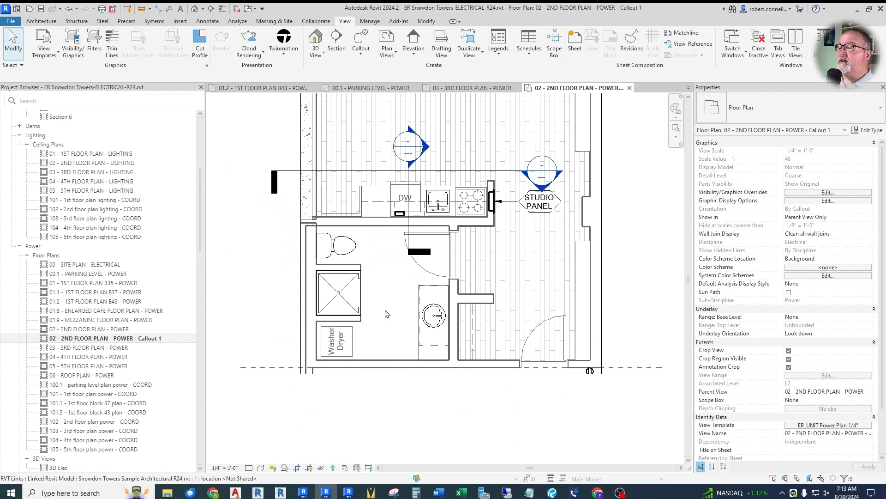
Open the new kitchen section and raise the lower edge of its crop region to just below level L2.
double_click(544, 189)
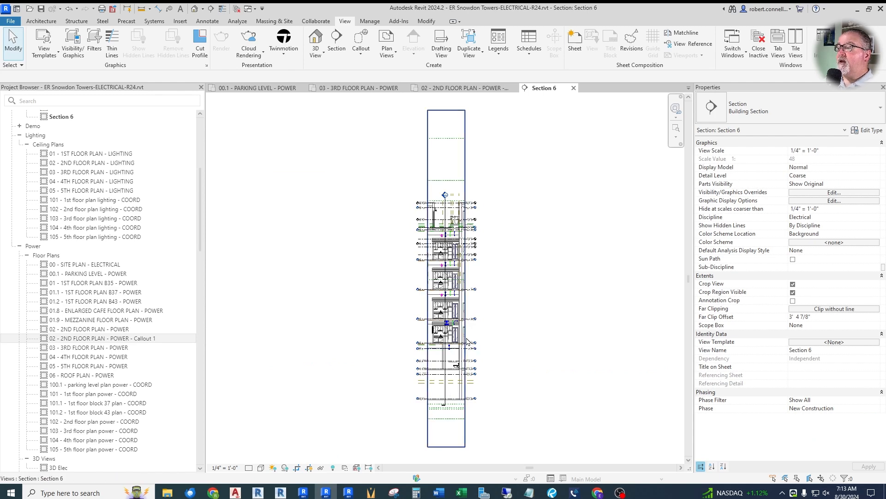
scroll(470, 342, "up", 2)
scroll(450, 346, "down", 2)
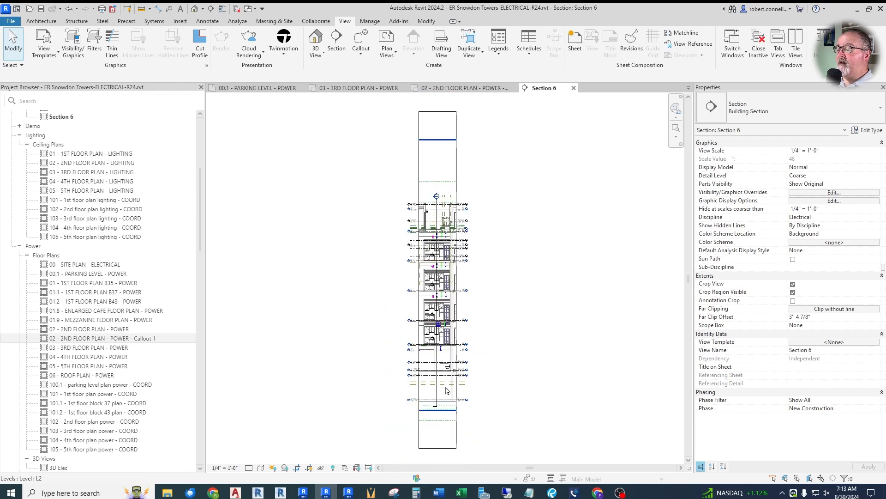
left_click(437, 447)
left_click_drag(440, 412, 440, 325)
scroll(441, 325, "up", 3)
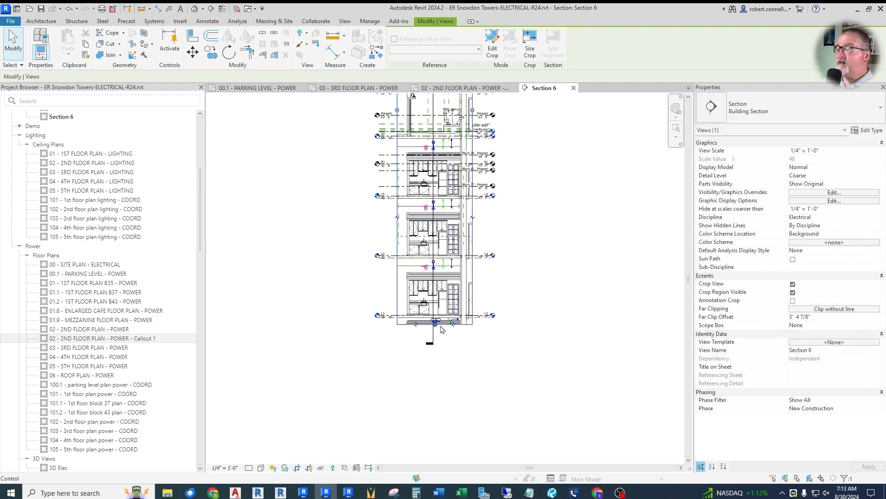
left_click_drag(434, 329, 435, 382)
scroll(437, 376, "up", 2)
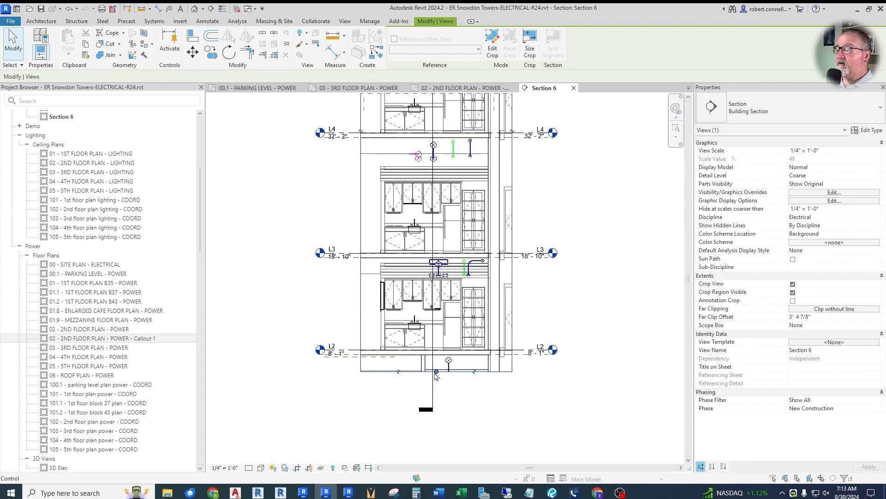
scroll(436, 376, "up", 2)
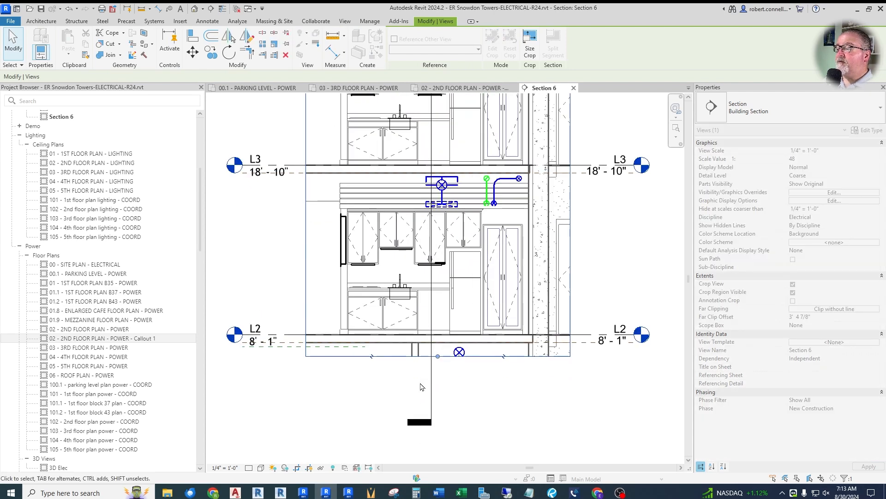
key("Escape")
Inspect the linked kitchen appliances in the section, checking the dishwasher, kitchenette unit, refrigerator and under-cabinet area.
scroll(465, 397, "up", 1)
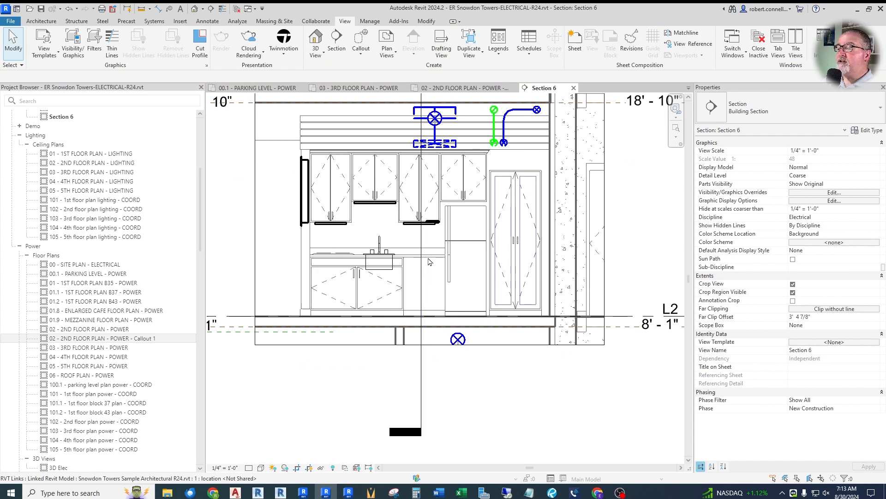
left_click(428, 262)
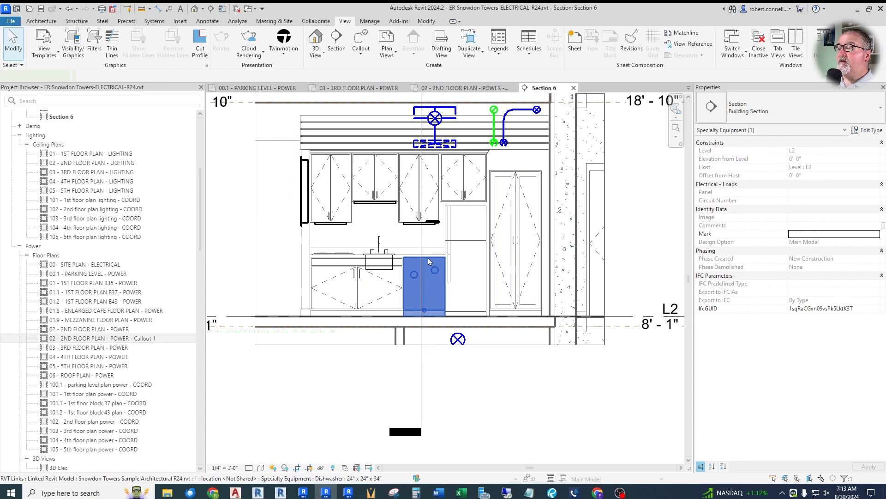
key("Tab")
key("Tab")
left_click(460, 243)
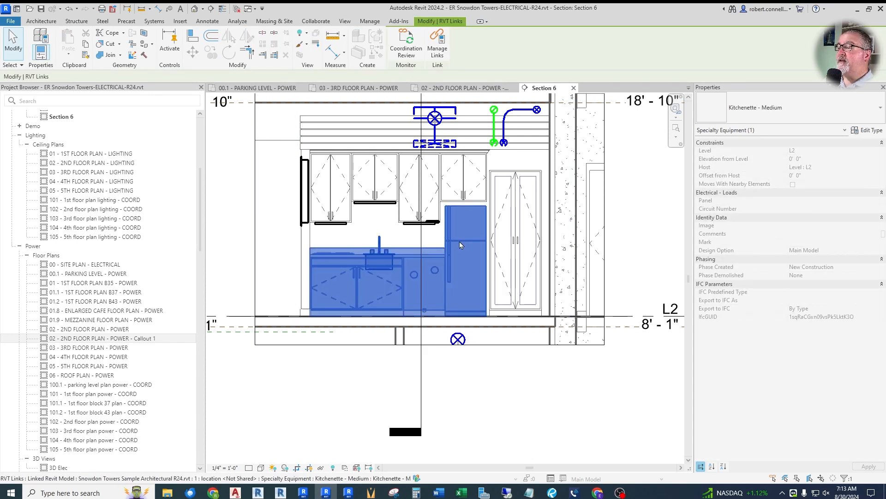
key("Escape")
key("Tab")
left_click(459, 242)
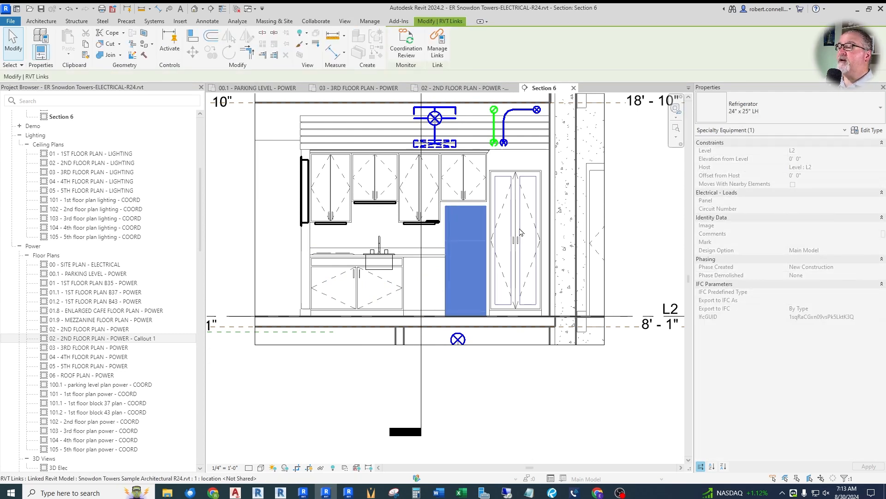
scroll(415, 221, "up", 4)
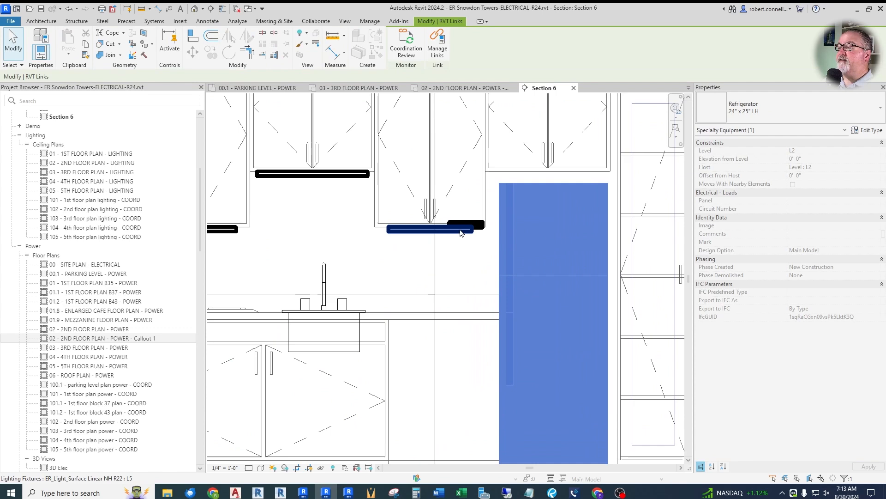
scroll(370, 249, "down", 4)
scroll(331, 238, "up", 1)
scroll(387, 289, "down", 1)
key("Escape")
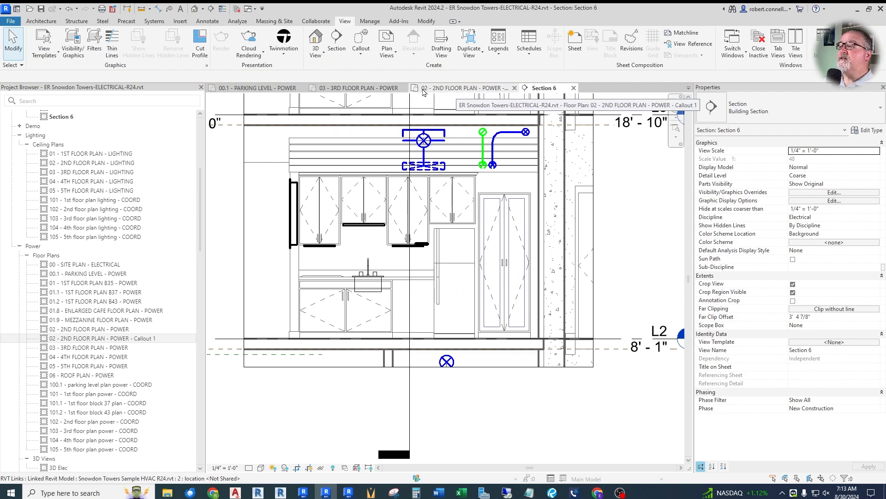
Return to the enlarged second floor power plan and place a Standard ER_Duplex Receptacle NH R22 on the wall behind the refrigerator.
left_click(404, 88)
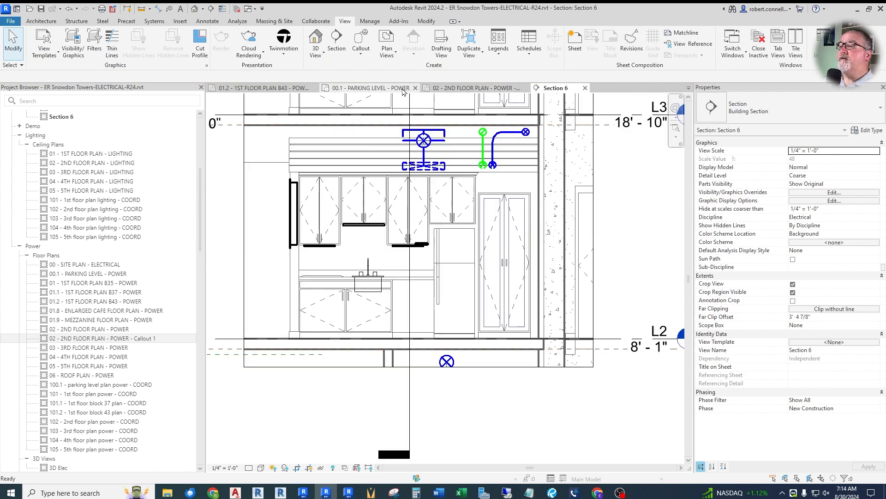
left_click(459, 89)
scroll(367, 192, "up", 3)
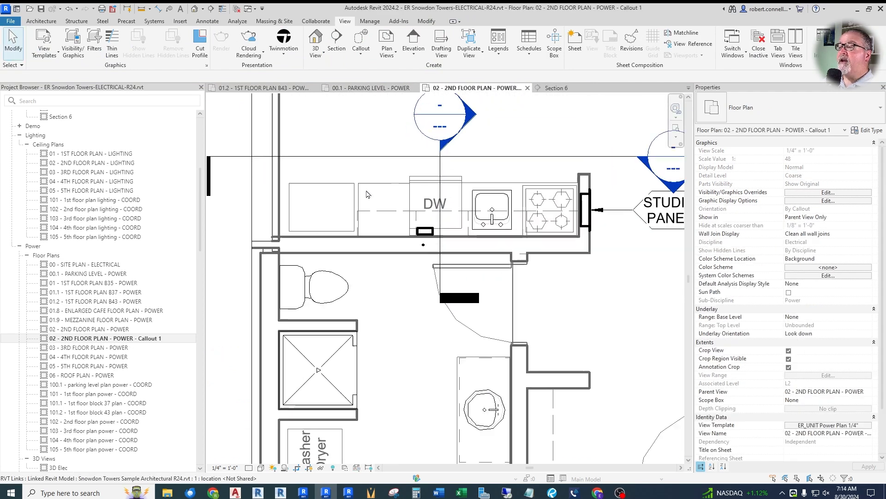
scroll(381, 204, "down", 3)
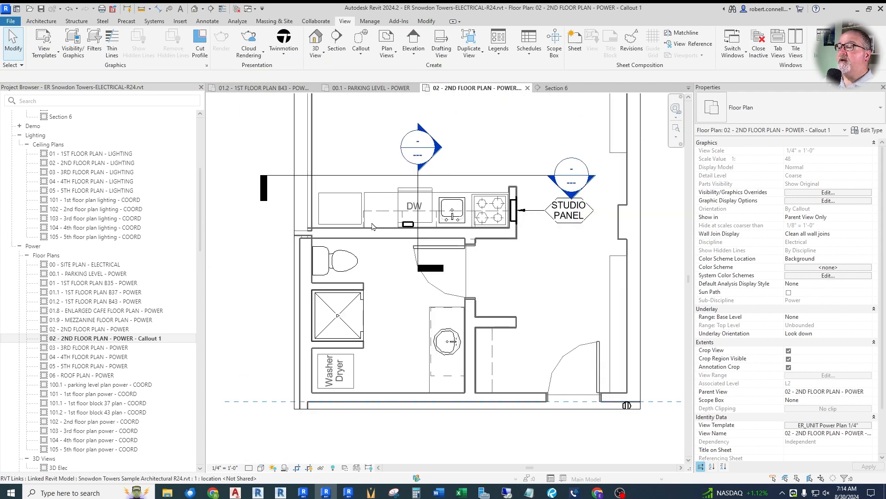
scroll(374, 222, "up", 2)
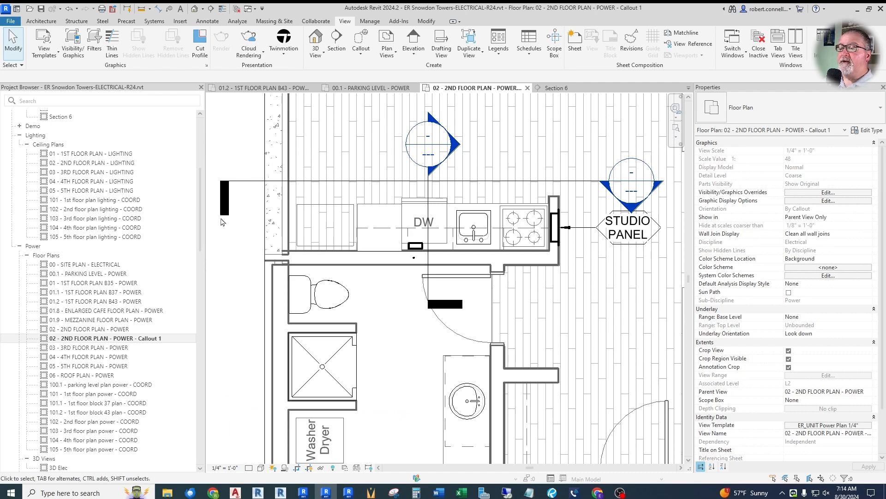
left_click_drag(202, 189, 200, 389)
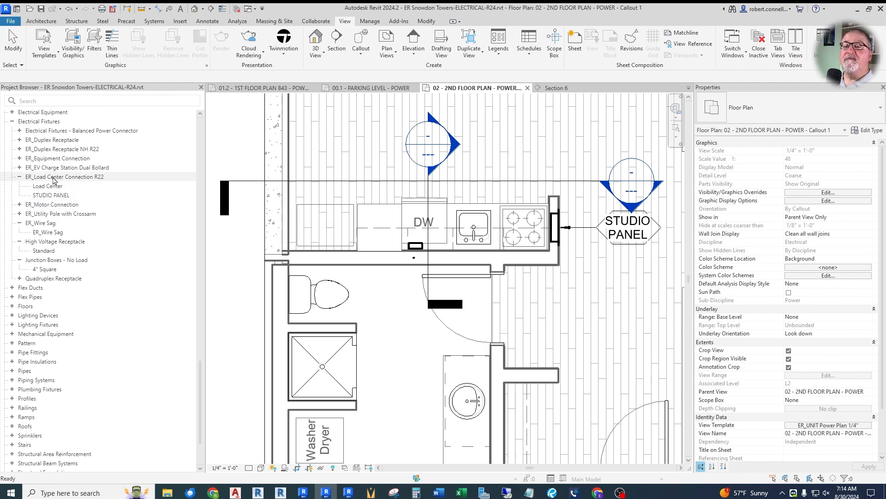
left_click(19, 149)
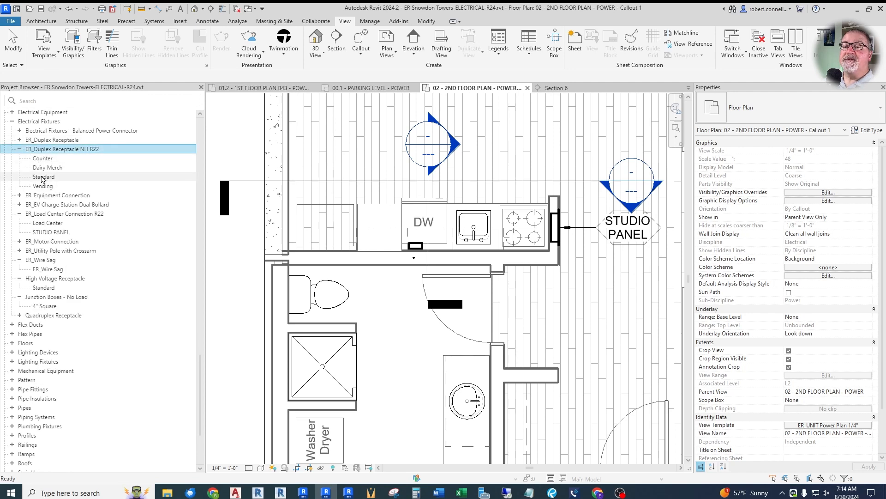
left_click_drag(37, 178, 318, 210)
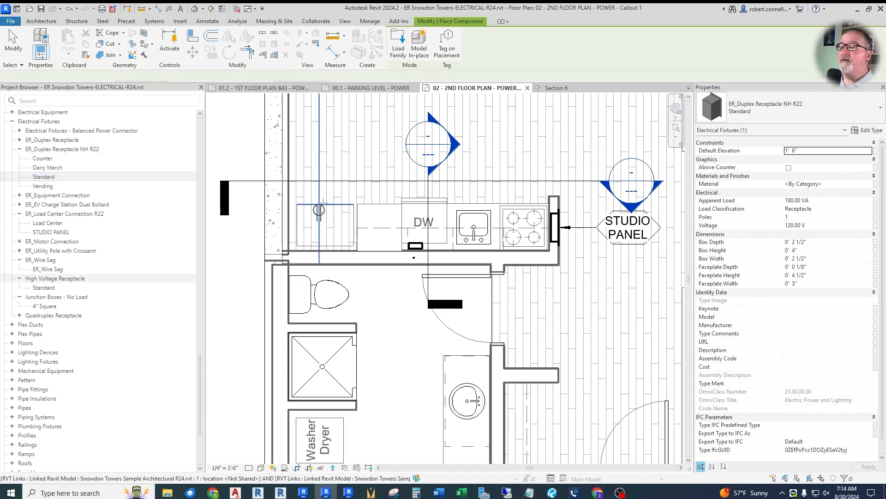
scroll(396, 219, "up", 2)
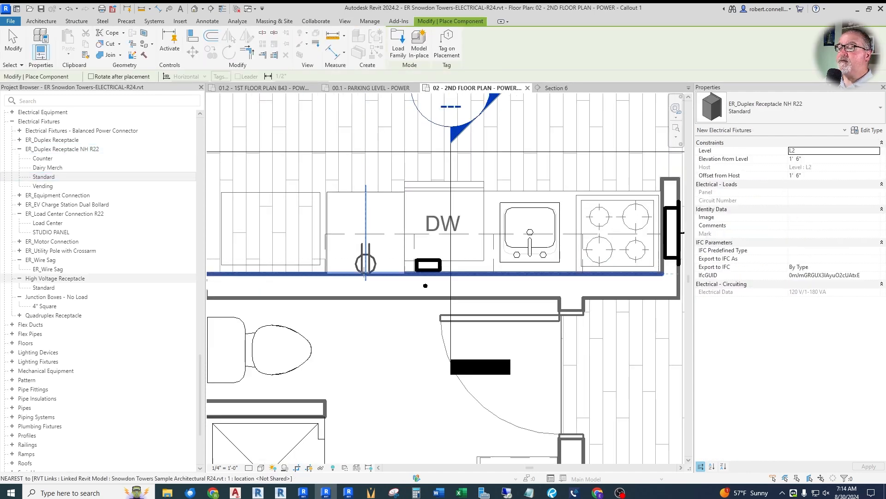
left_click(366, 273)
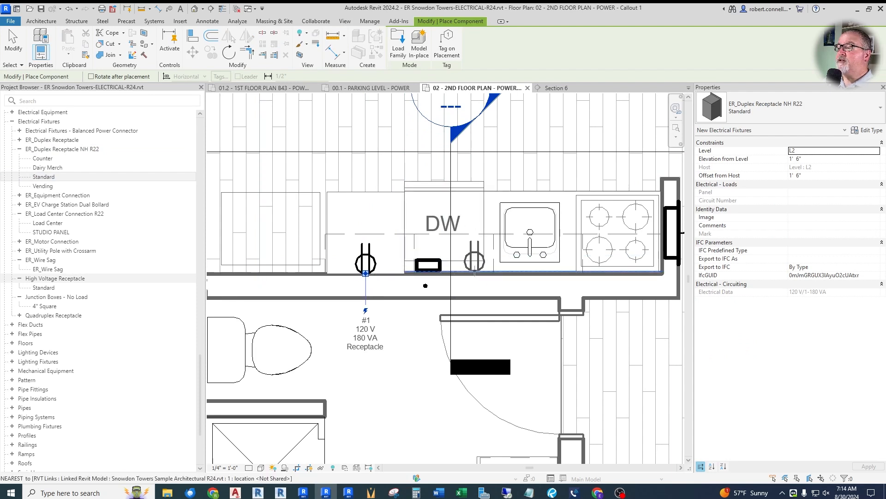
Place two more Standard duplex receptacles on the kitchen wall, one behind the dishwasher's sink-side edge and one behind the sink.
scroll(475, 273, "up", 5)
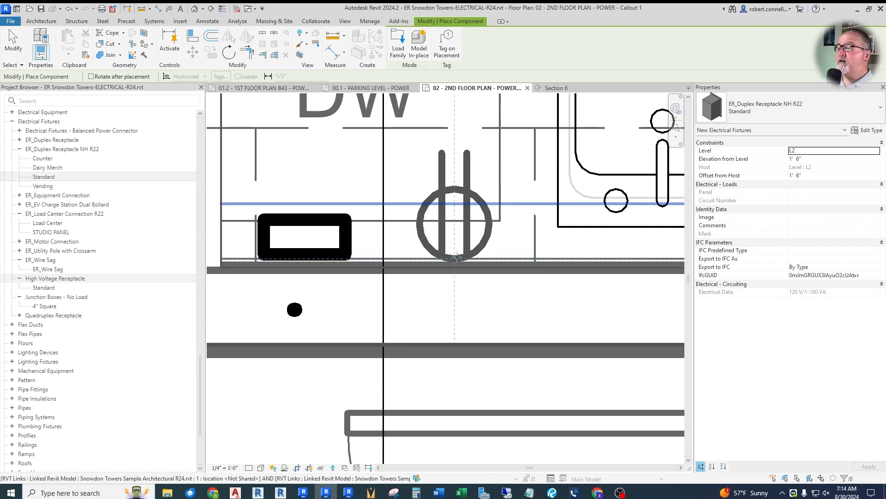
left_click(455, 258)
scroll(347, 256, "down", 4)
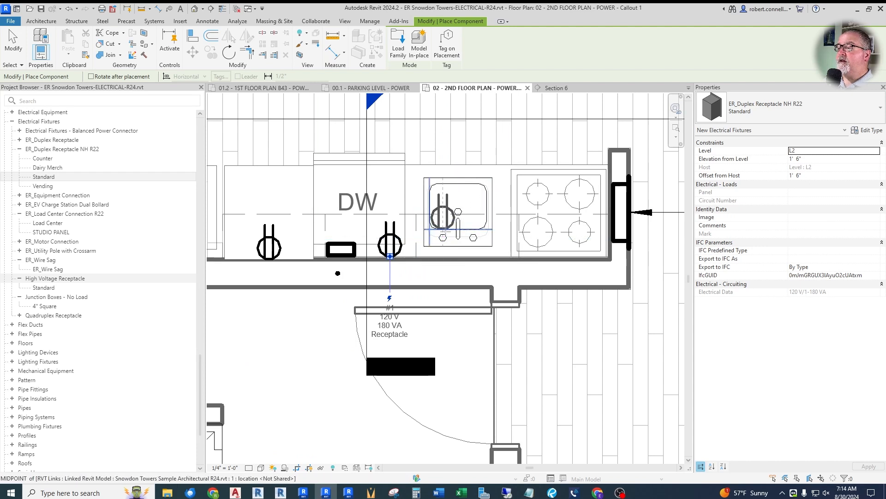
scroll(443, 229, "up", 2)
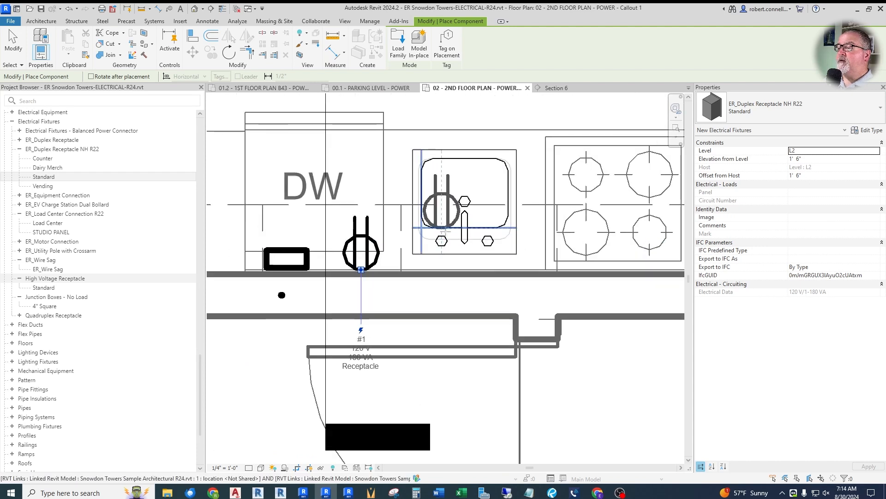
left_click(437, 271)
scroll(438, 273, "down", 2)
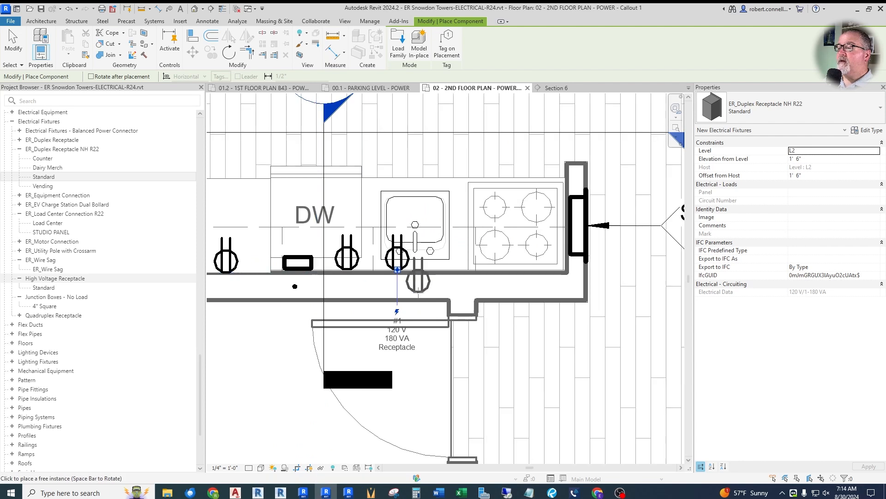
scroll(442, 267, "down", 1)
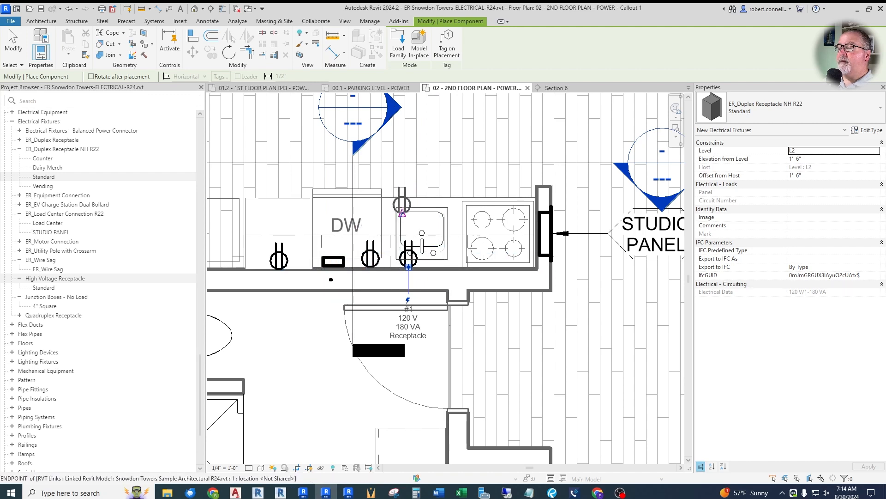
Examine the countertop, sink and backsplash in Section 6 to judge where the above-counter receptacles belong.
left_click(555, 88)
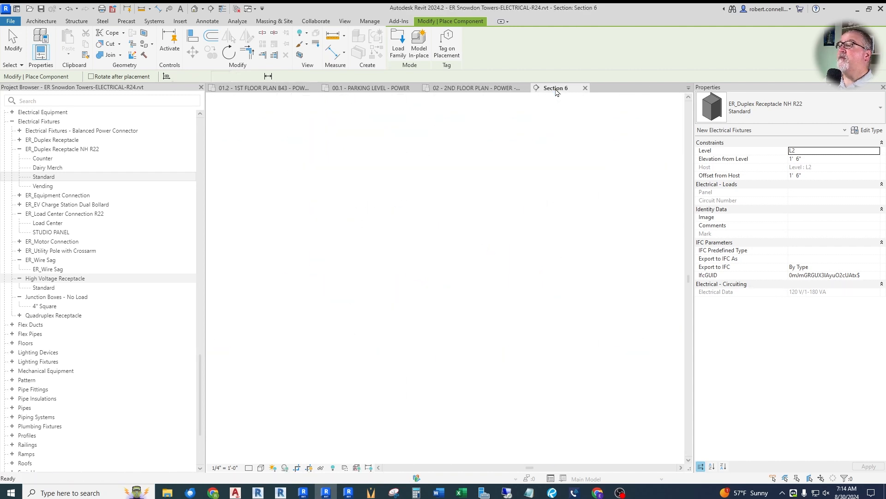
scroll(367, 271, "up", 1)
scroll(407, 260, "up", 1)
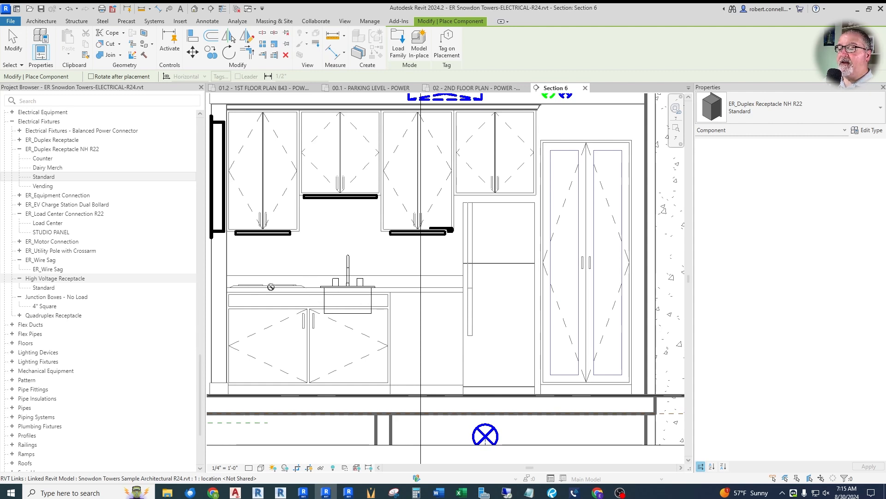
scroll(314, 273, "up", 3)
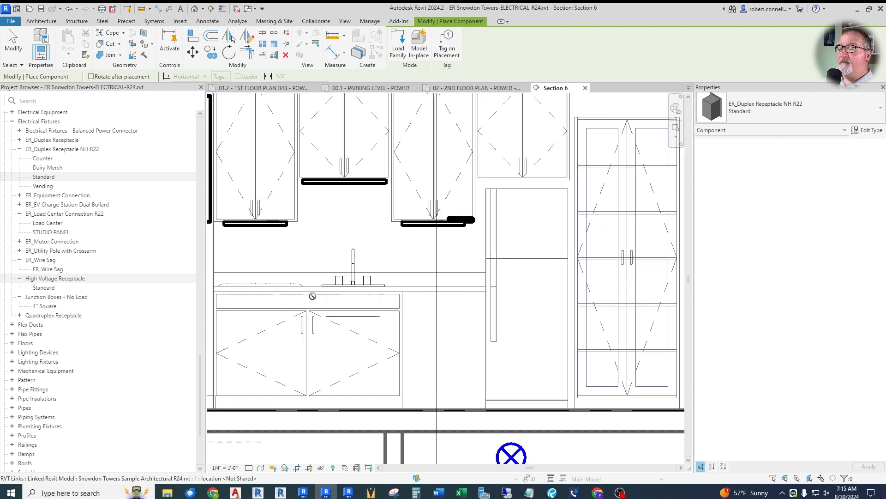
scroll(316, 232, "down", 2)
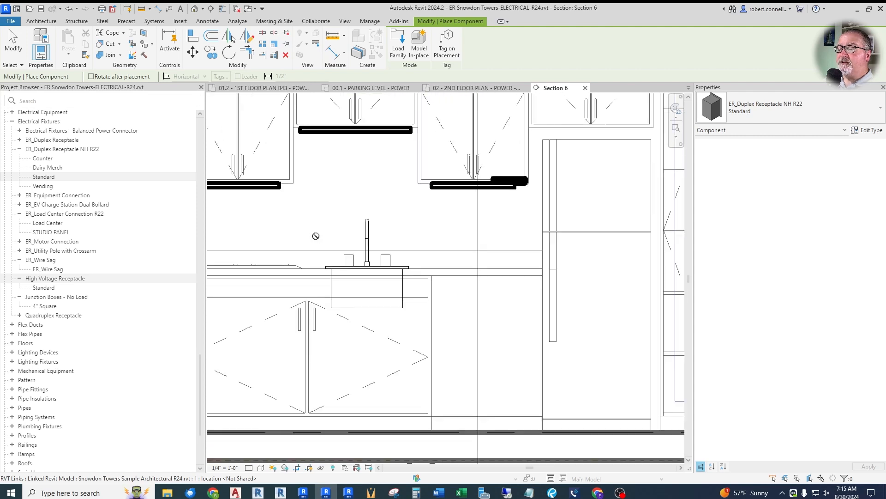
scroll(313, 262, "down", 2)
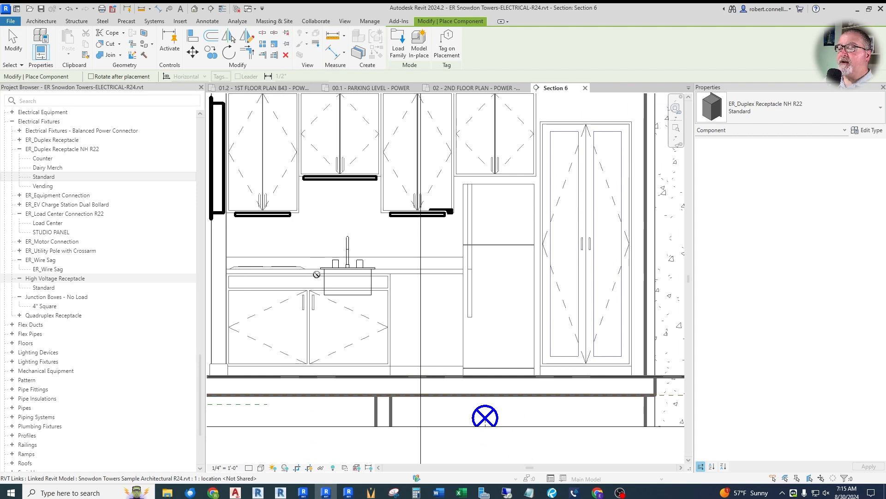
Return to the enlarged power plan and place a Counter type ER_Duplex Receptacle NH R22 on the wall between the sink and range.
left_click(475, 87)
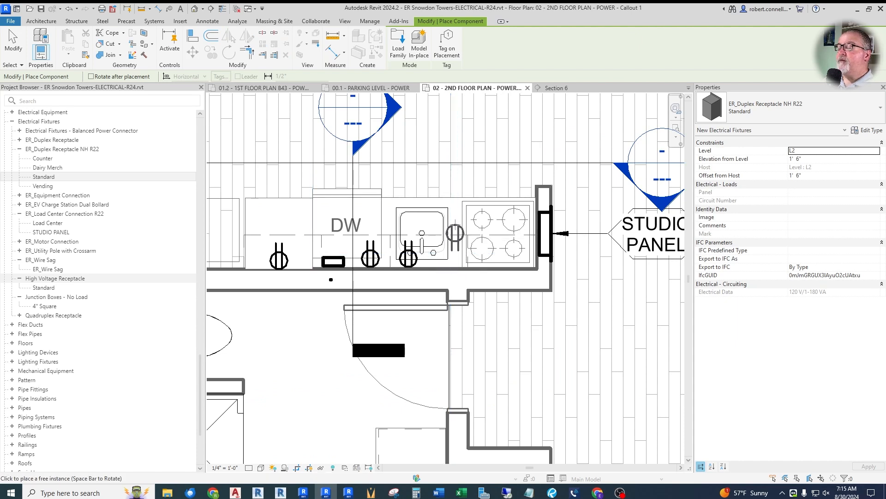
key("Escape")
key("Escape")
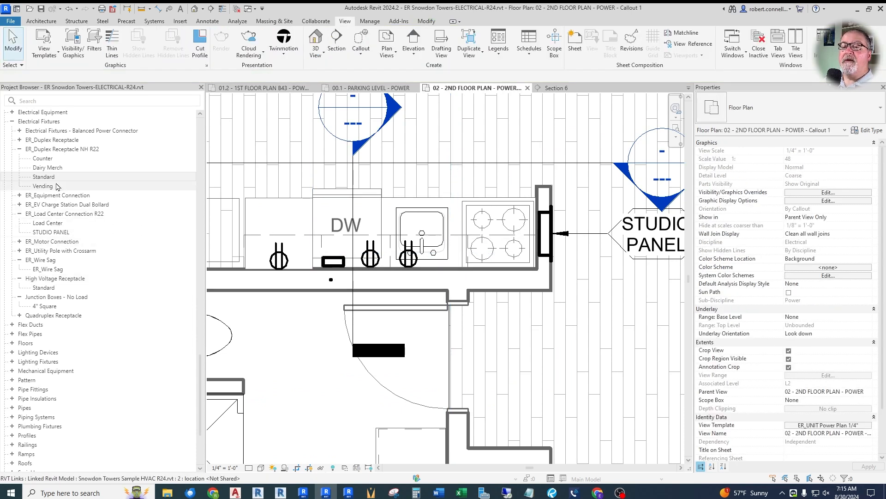
left_click_drag(42, 158, 413, 196)
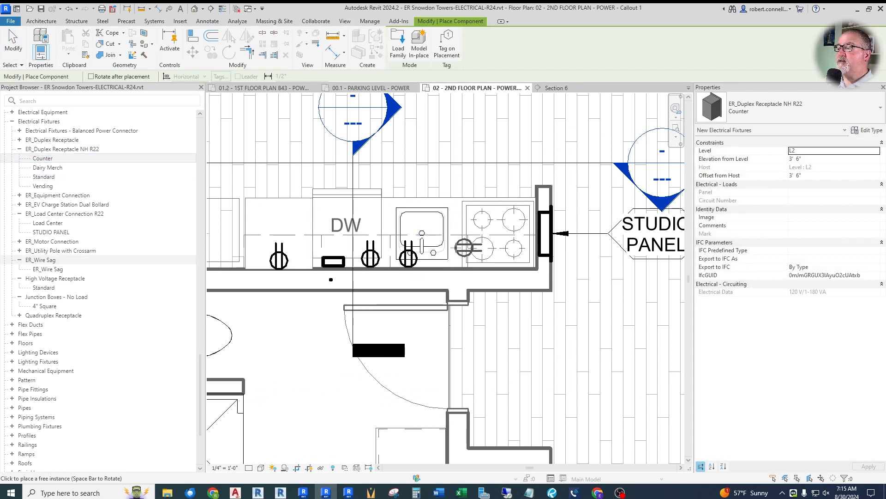
scroll(455, 252, "up", 4)
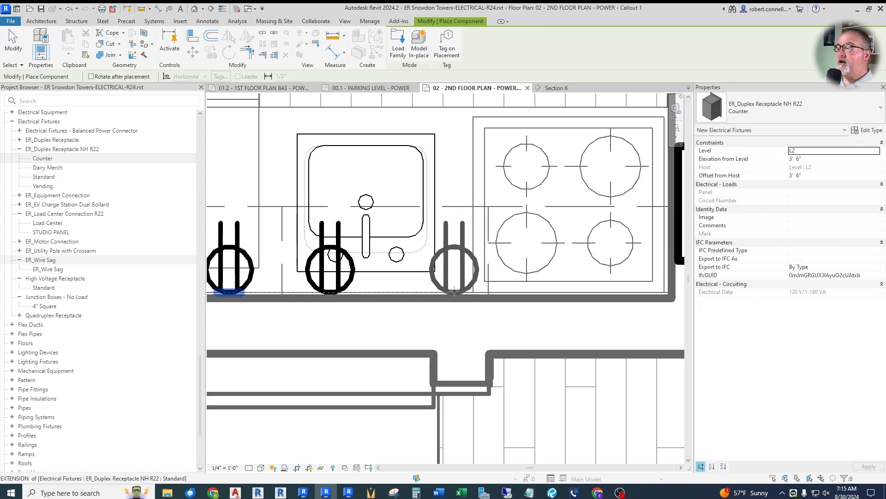
left_click(454, 292)
scroll(498, 252, "down", 2)
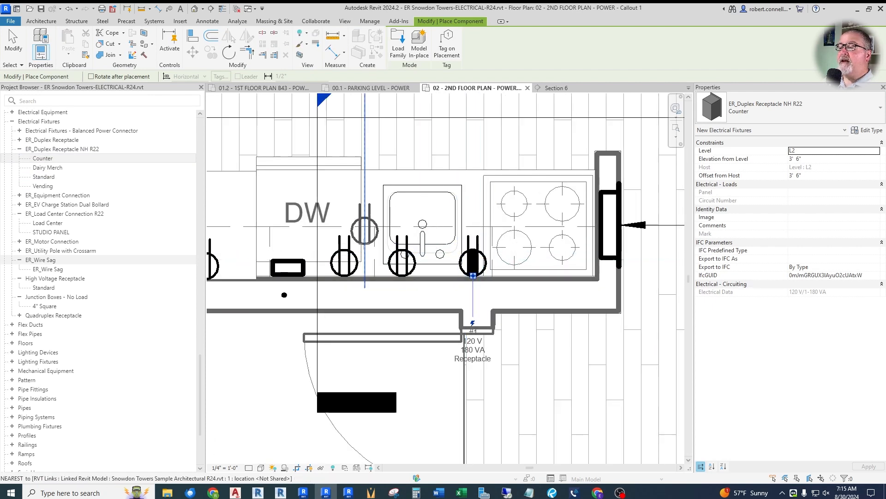
Place a second Counter type duplex receptacle on the wall behind the dishwasher, in line with the vertical section line.
scroll(365, 231, "down", 2)
scroll(323, 206, "up", 2)
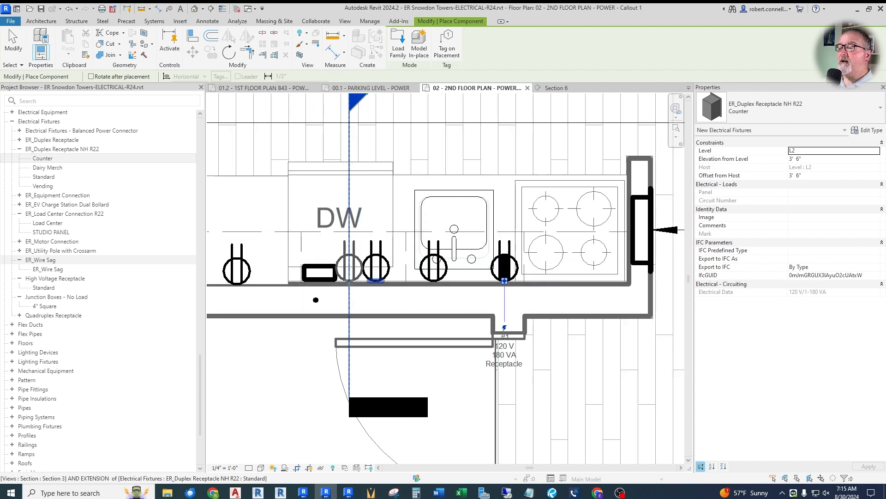
left_click(376, 267)
key("Escape")
key("Escape")
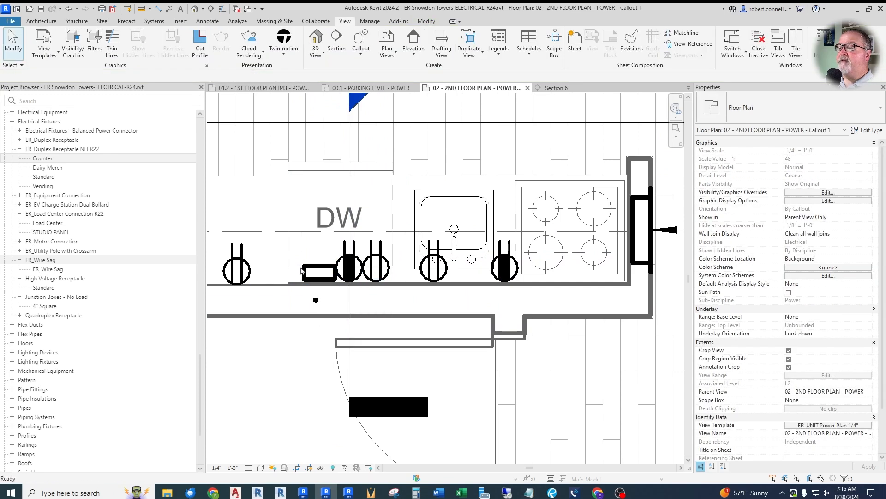
Place a Standard type ER_Special Receptacle R22 on the kitchen wall behind the range.
scroll(301, 263, "down", 2)
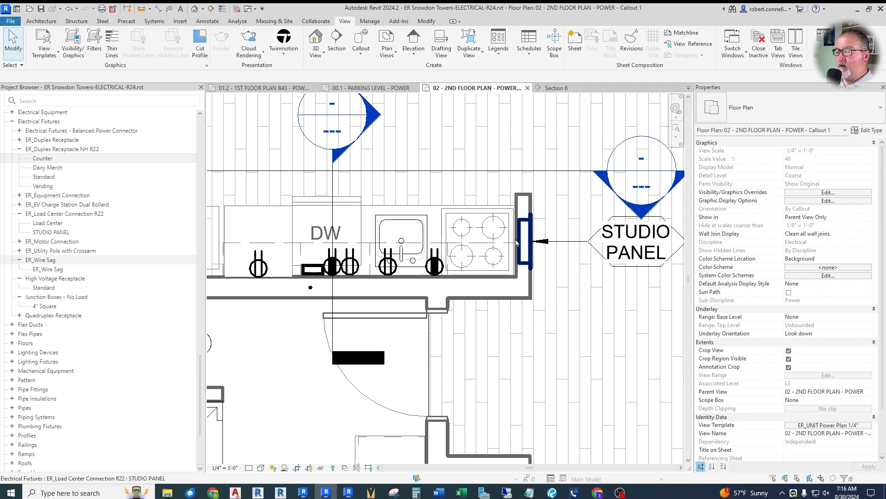
scroll(466, 253, "up", 2)
scroll(467, 244, "down", 2)
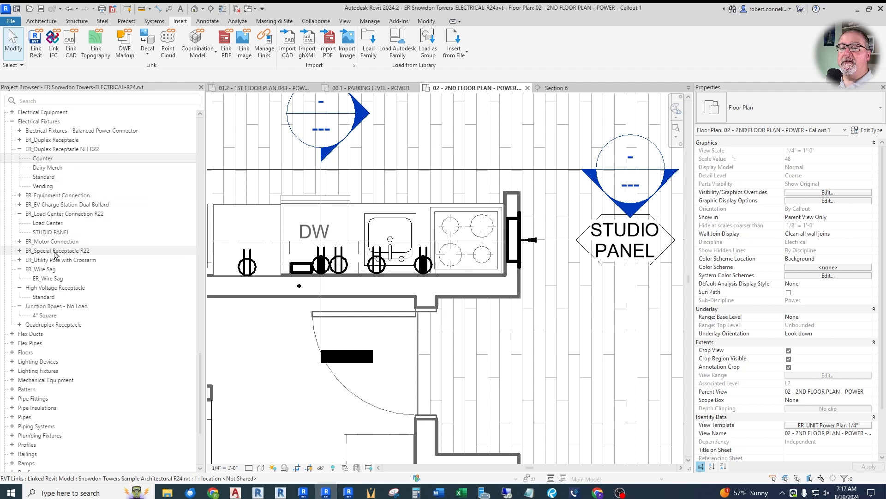
left_click(20, 251)
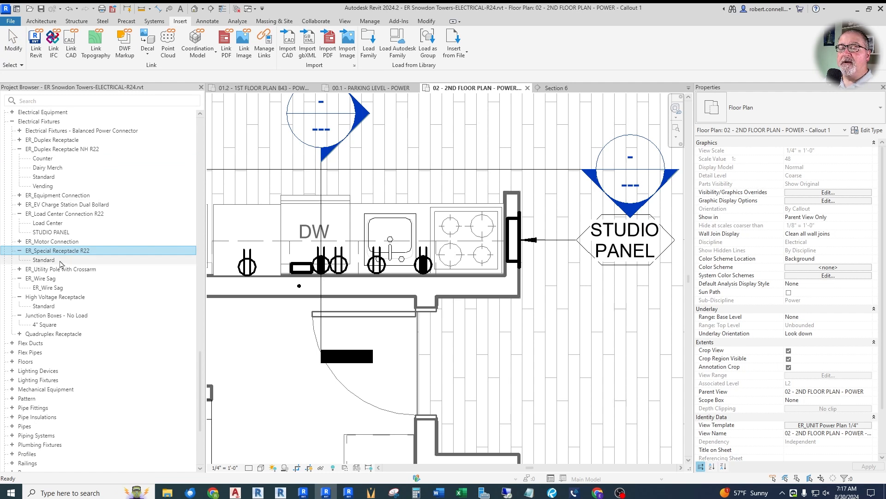
left_click_drag(44, 259, 478, 275)
scroll(478, 276, "up", 5)
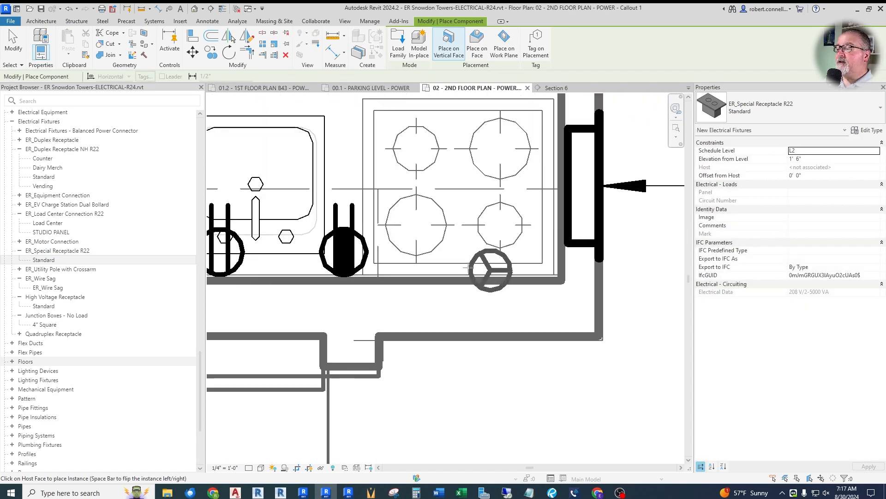
scroll(416, 287, "down", 3)
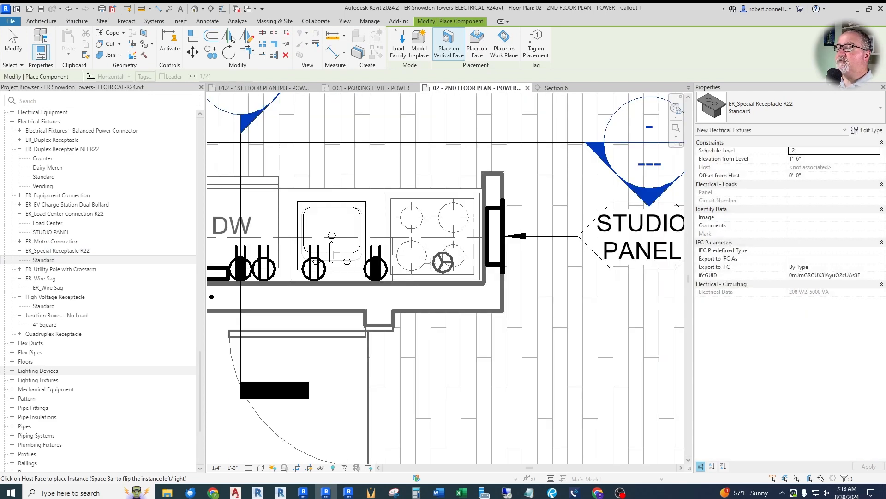
scroll(433, 271, "up", 4)
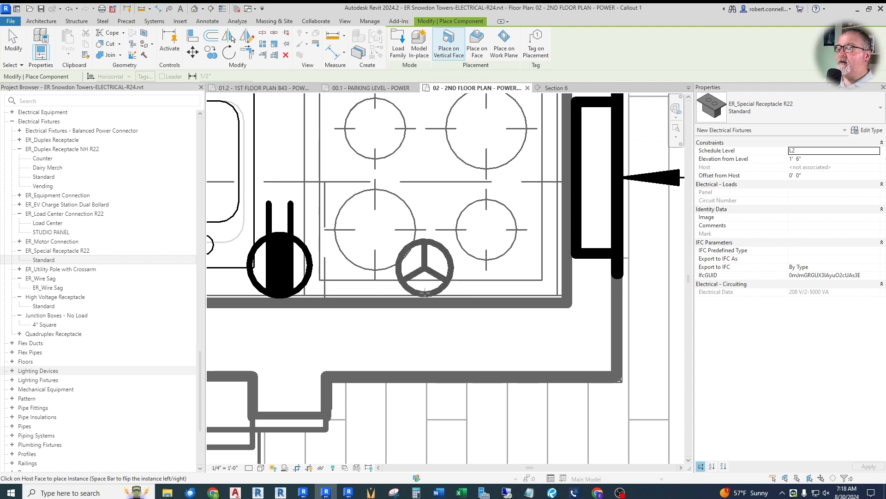
left_click(424, 292)
key("Escape")
key("Escape")
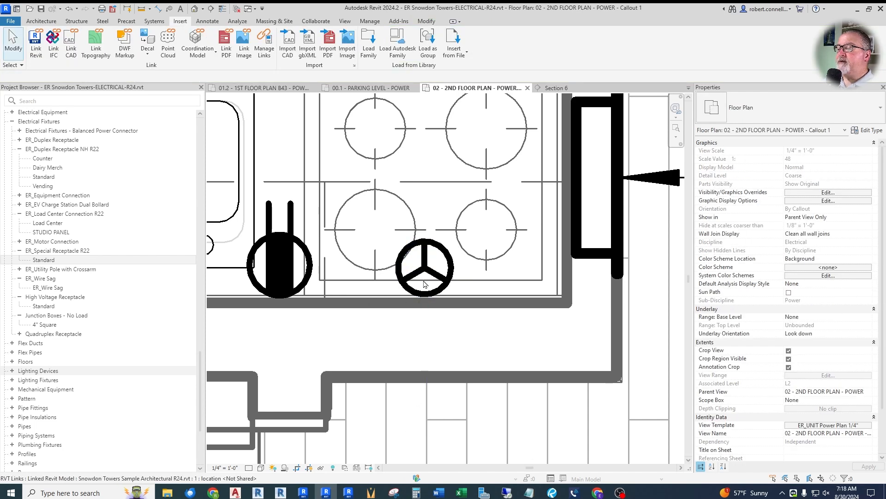
scroll(422, 282, "down", 4)
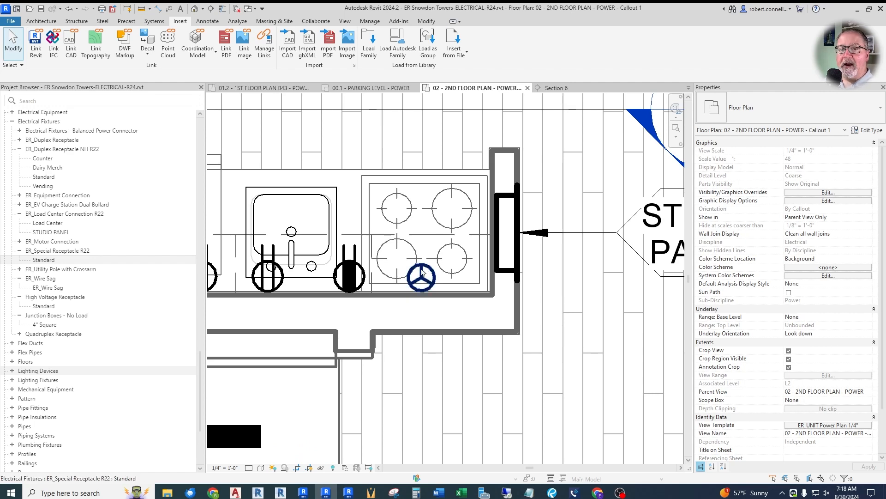
scroll(421, 277, "down", 2)
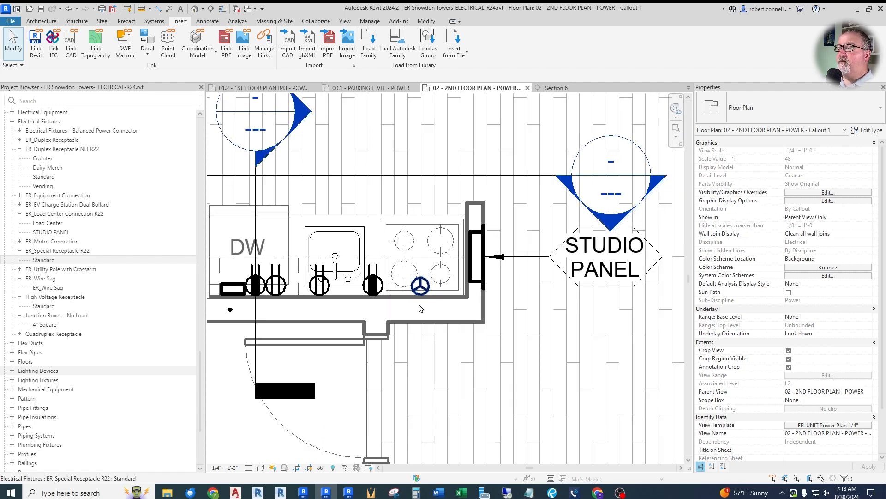
scroll(418, 291, "down", 1)
scroll(422, 270, "up", 3)
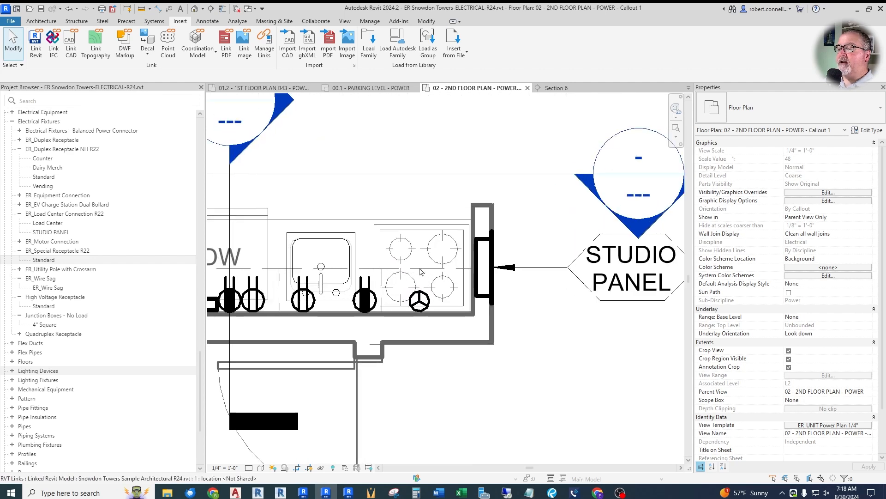
scroll(446, 253, "down", 6)
scroll(445, 260, "up", 1)
scroll(457, 254, "down", 2)
scroll(423, 236, "up", 4)
scroll(325, 254, "down", 3)
scroll(451, 219, "up", 2)
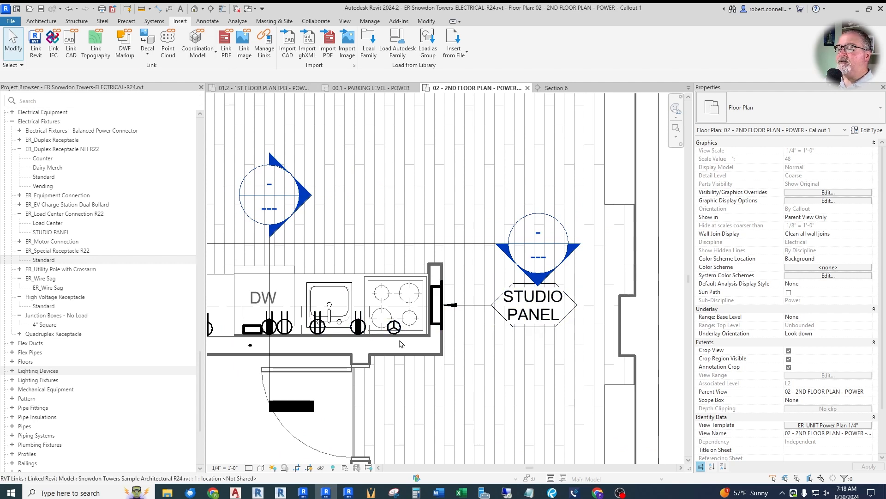
Add a 3/32" Arial text note reading "RANGE-50A" on the open floor above the range and studio panel.
key("t")
key("x")
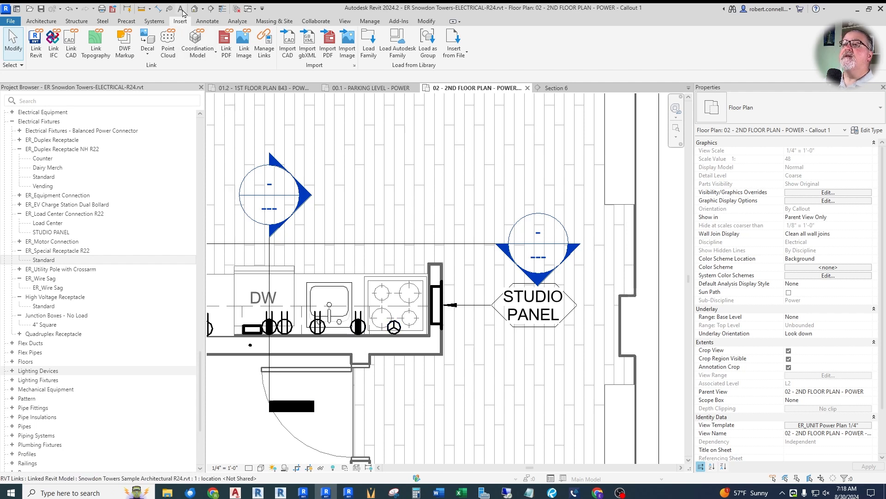
left_click(440, 212)
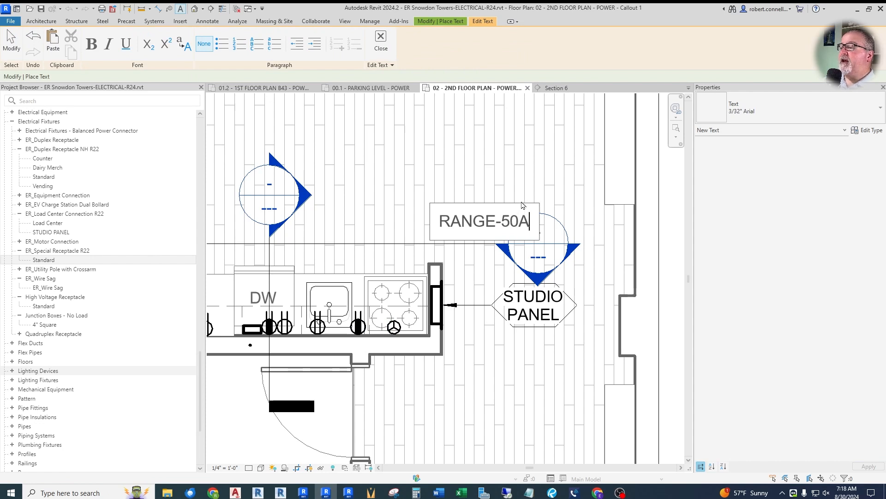
left_click(599, 174)
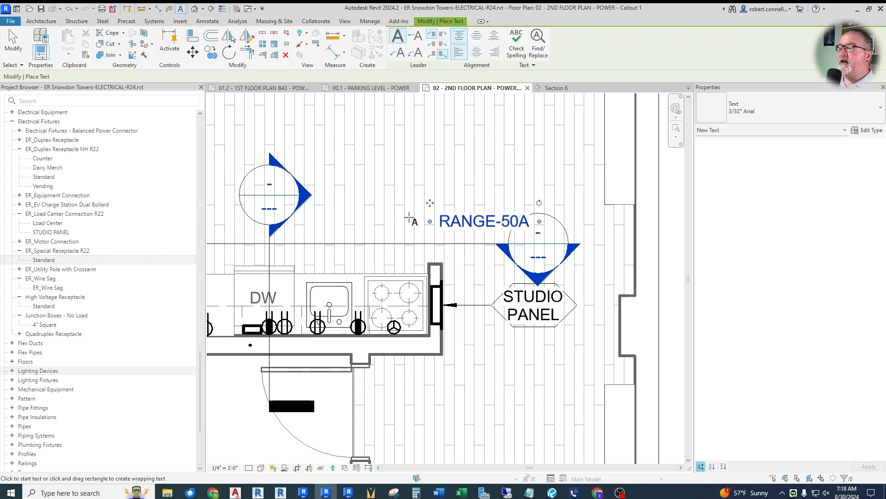
key("Escape")
Add a left leader to the RANGE-50A note, pointing its arrowhead at the range's special receptacle and moving its elbow level with the text.
left_click(443, 228)
left_click(393, 38)
key("Escape")
left_click(324, 224)
left_click_drag(311, 222, 395, 320)
left_click_drag(412, 271, 418, 222)
key("Escape")
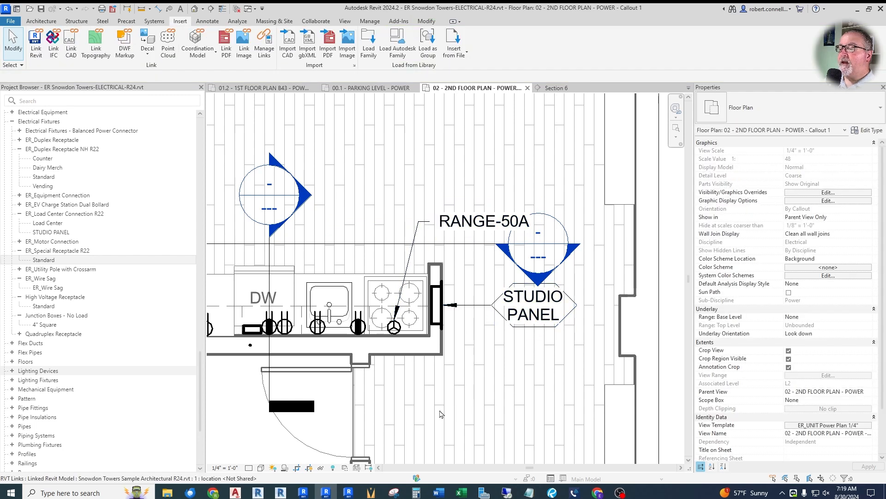
Place a text note reading DISPOSAL in the open floor area above the kitchen sink and range.
scroll(440, 414, "down", 2)
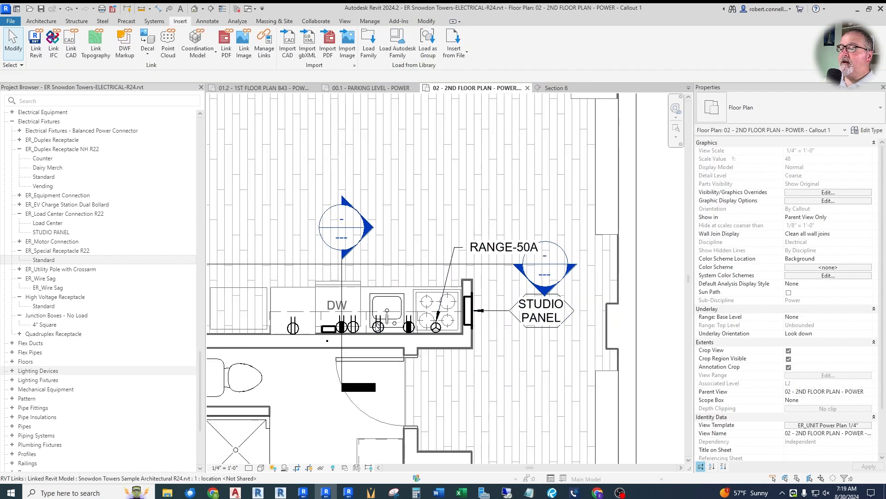
scroll(377, 322, "up", 2)
left_click(180, 10)
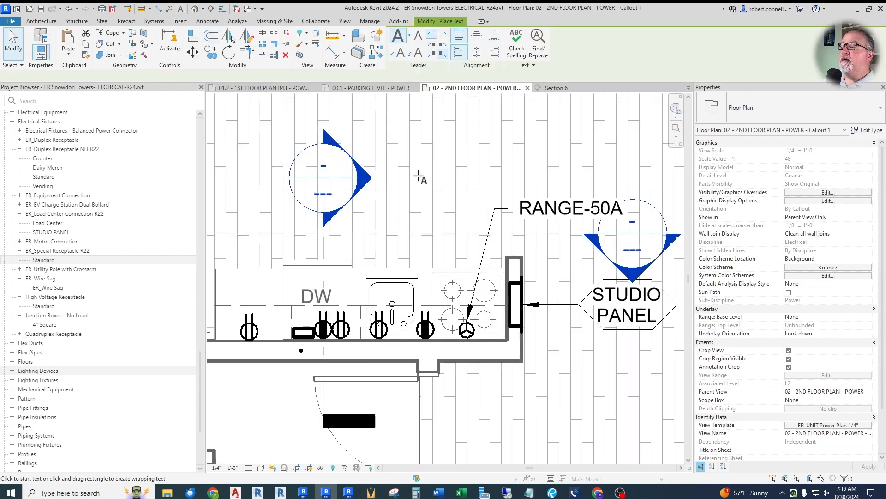
left_click(441, 167)
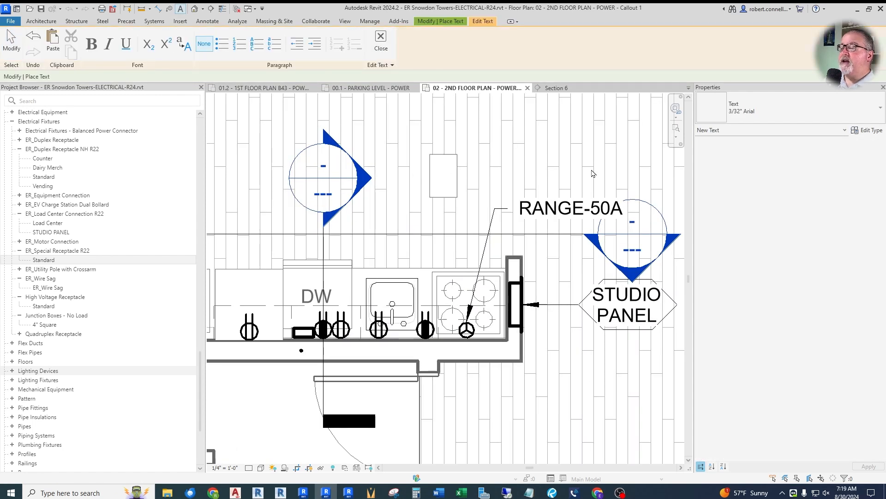
type("DISPOS")
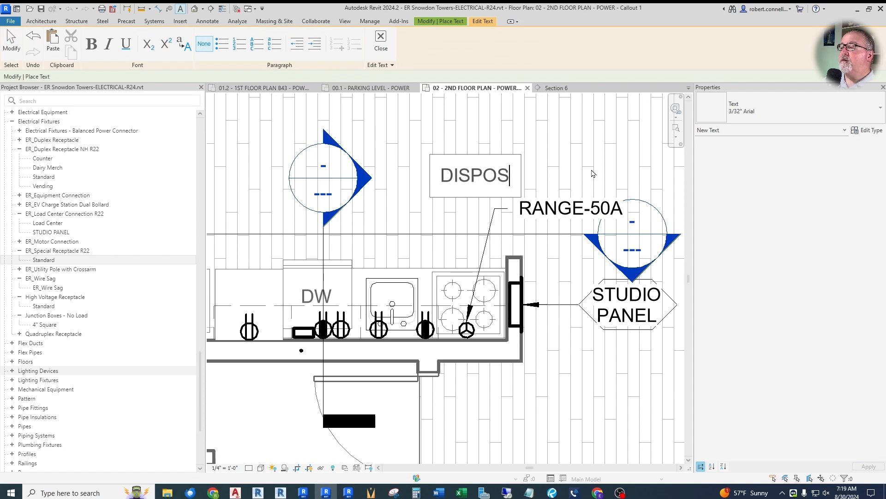
left_click(593, 174)
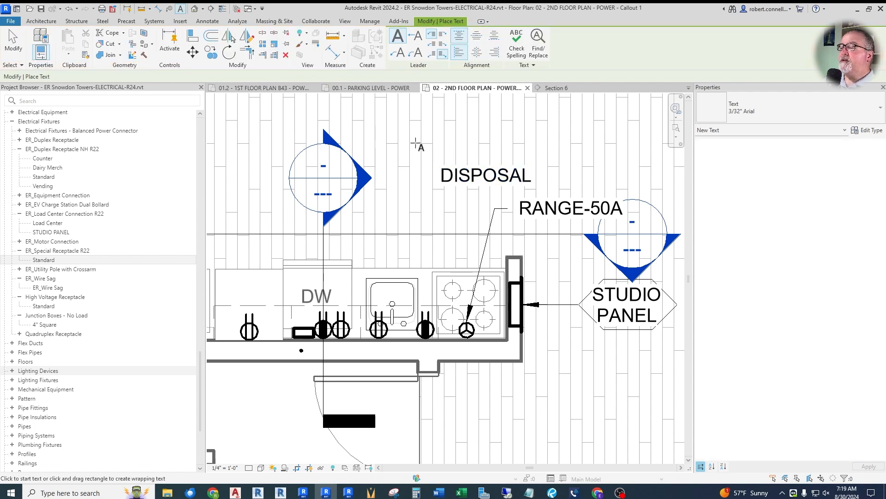
key("Escape")
Add a left leader to the DISPOSAL note, aim it at the receptacle by the sink, and bend its elbow level with the text.
left_click(478, 165)
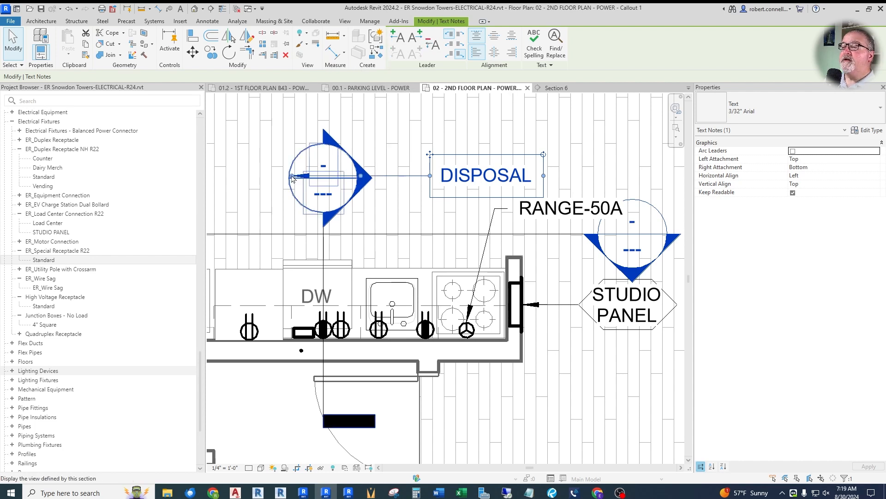
key("Escape")
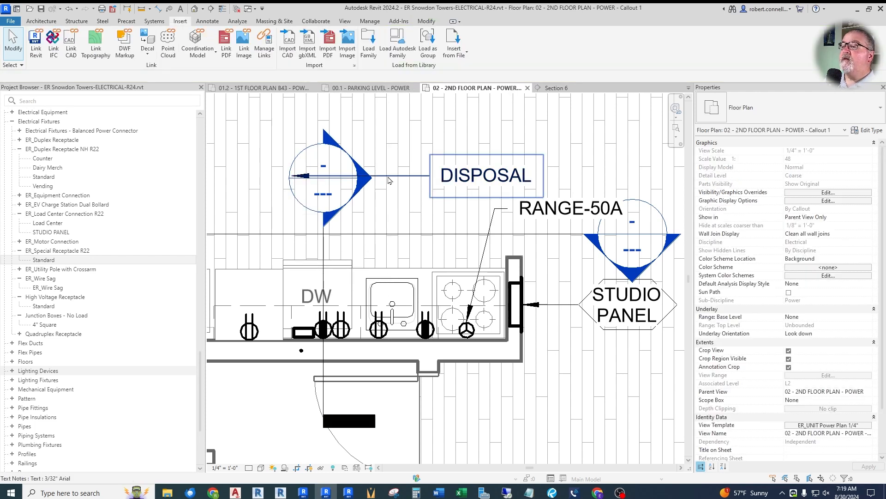
left_click(388, 180)
left_click_drag(362, 177, 378, 312)
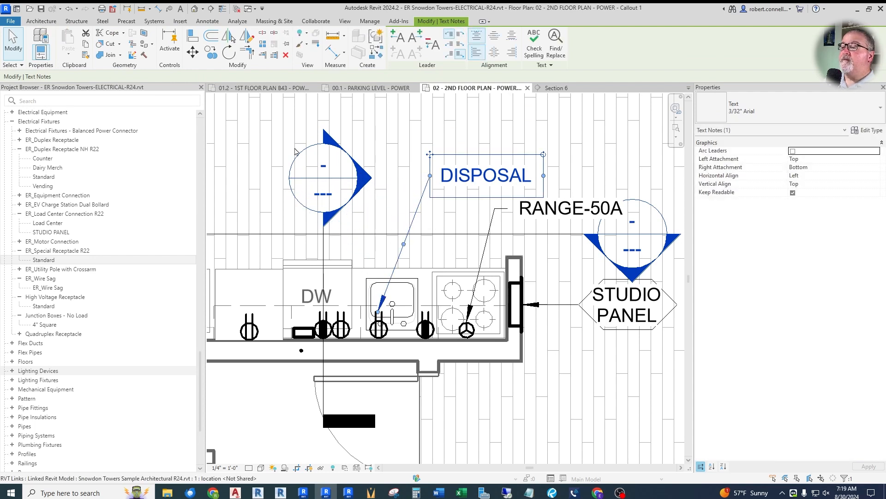
left_click_drag(403, 244, 415, 180)
key("Escape")
scroll(356, 229, "down", 3)
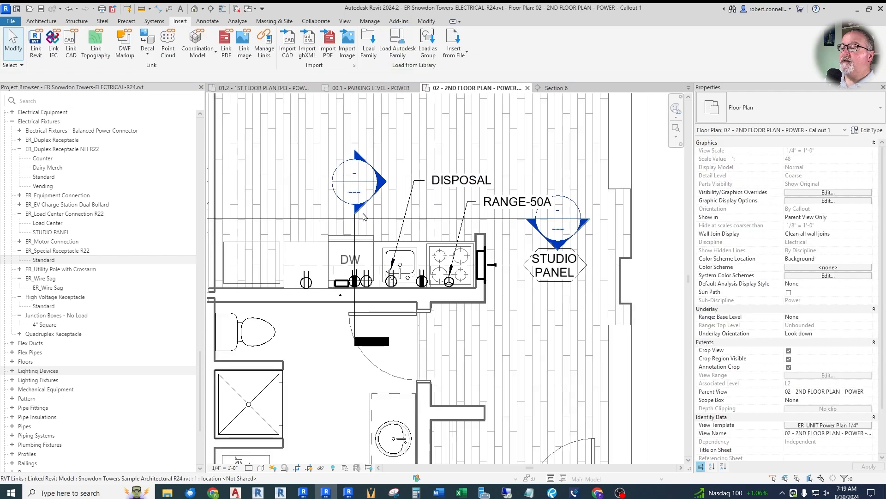
Place a text note reading DW just above the DISPOSAL note.
scroll(292, 272, "up", 2)
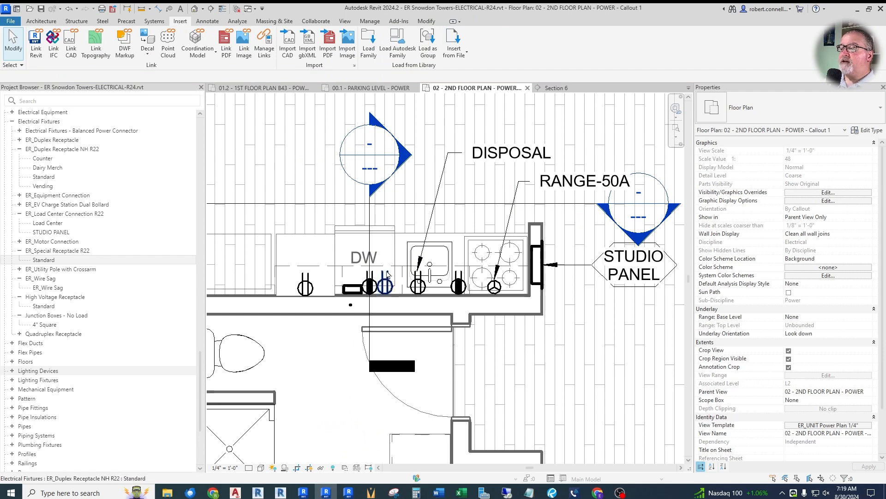
left_click(180, 8)
left_click(452, 118)
type("DW")
left_click(536, 129)
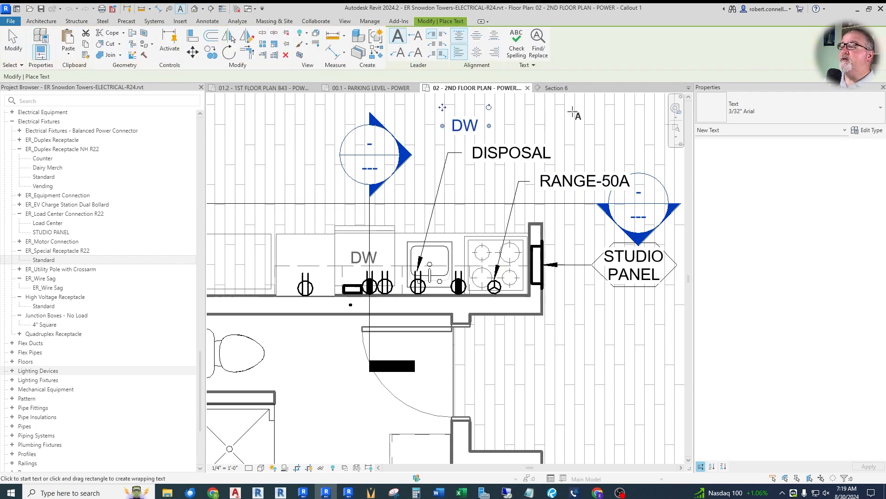
key("Escape")
Add a left leader to the new DW note, with its arrow on the dishwasher receptacle and its elbow level with the text.
left_click(475, 127)
left_click(396, 40)
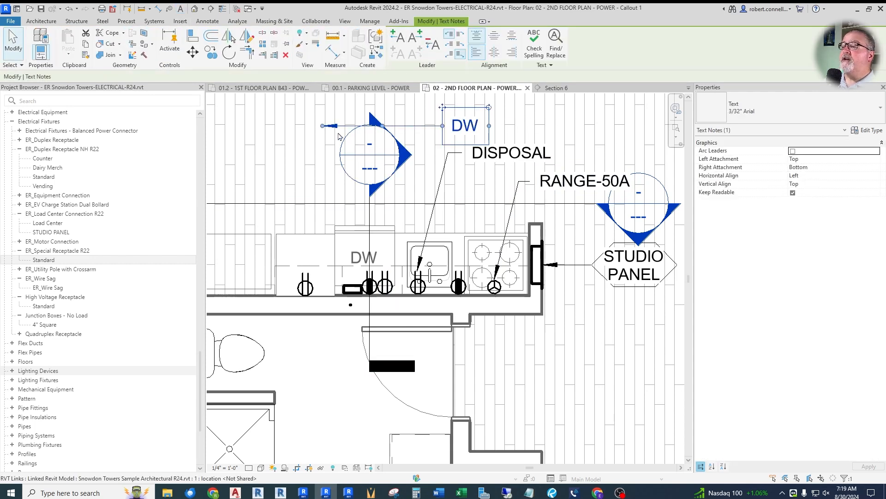
left_click_drag(322, 126, 385, 268)
key("Escape")
scroll(426, 267, "up", 2)
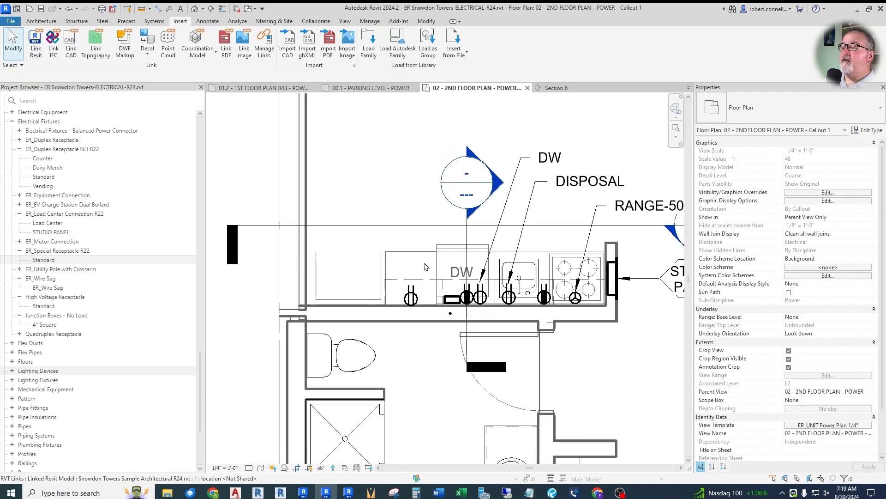
Place a text note reading REFRIG above the counter run, near the wall at the refrigerator end of the kitchen.
scroll(425, 267, "down", 1)
left_click(180, 9)
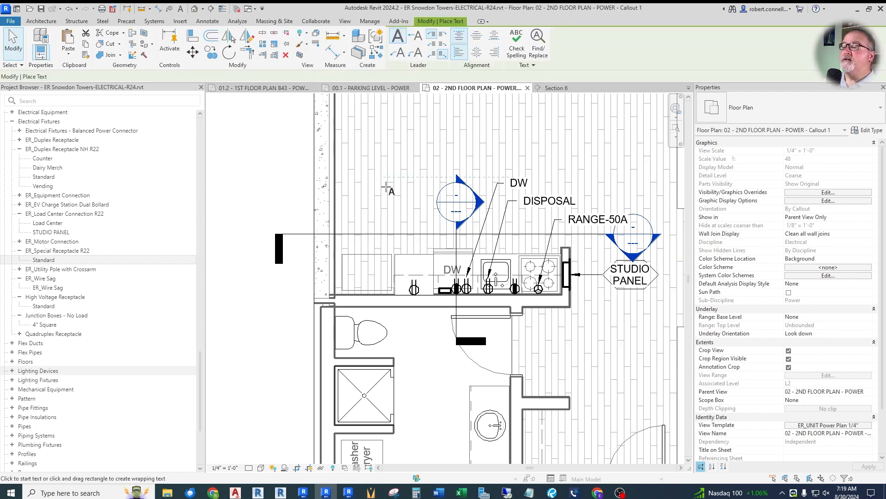
left_click(351, 200)
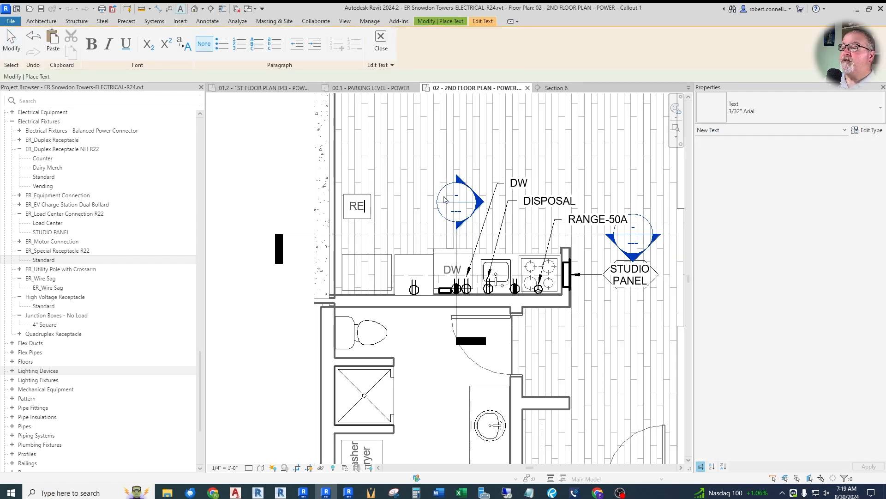
left_click(390, 181)
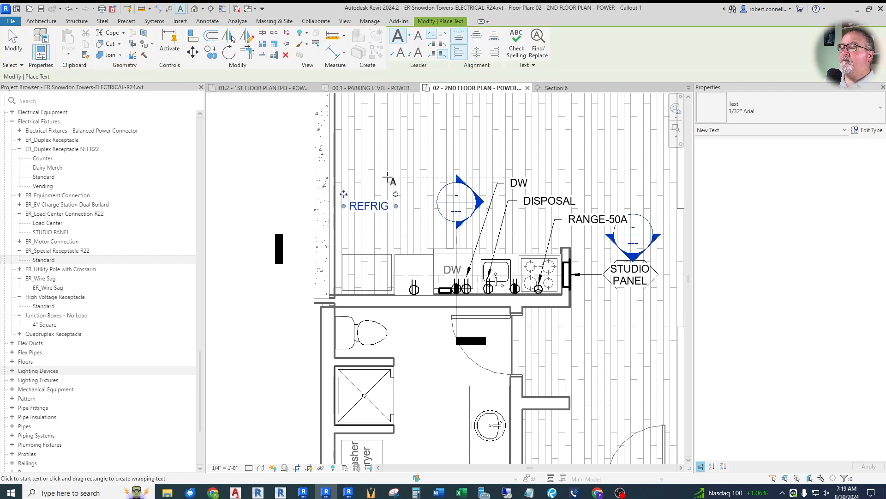
scroll(390, 178, "up", 2)
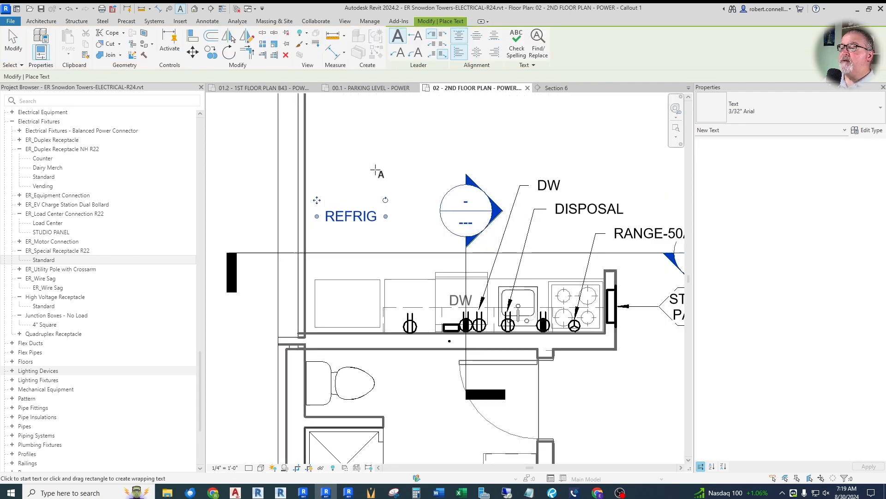
key("Escape")
Shift the REFRIG note closer to the counter and give it a right leader with an elbow, pointing at the refrigerator receptacle.
left_click_drag(355, 232, 350, 249)
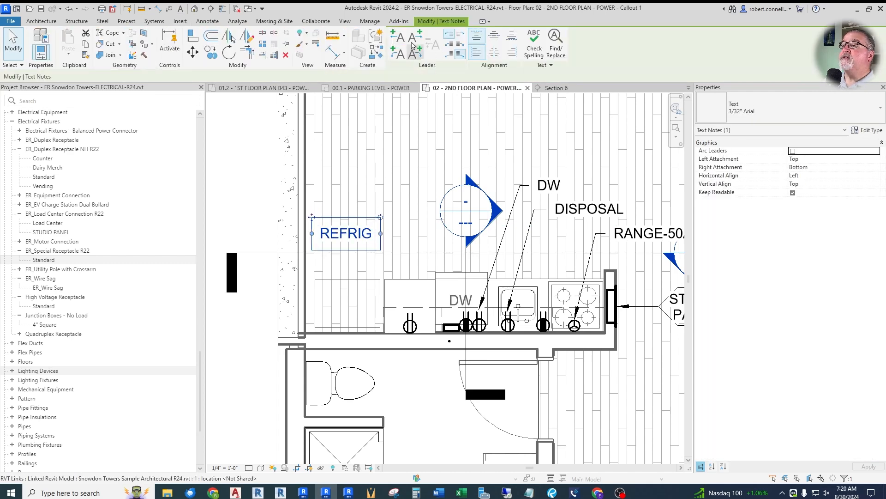
left_click(415, 37)
left_click_drag(471, 262, 427, 299)
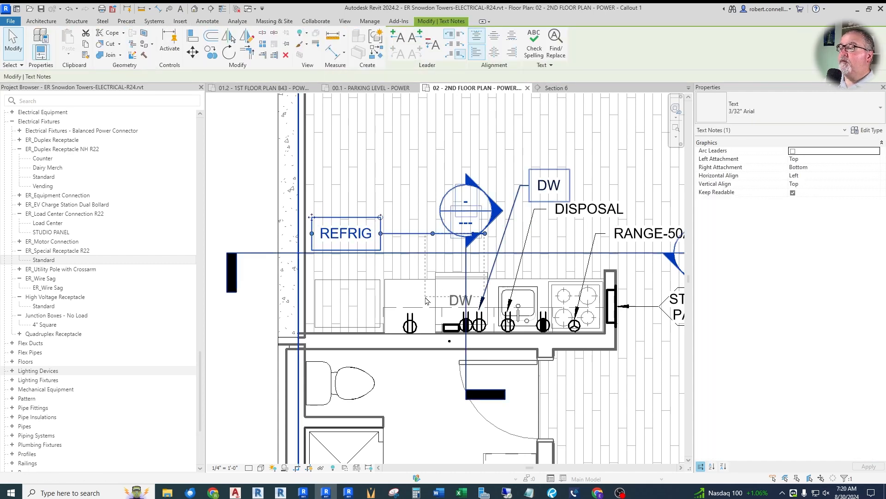
key("Escape")
left_click(373, 233)
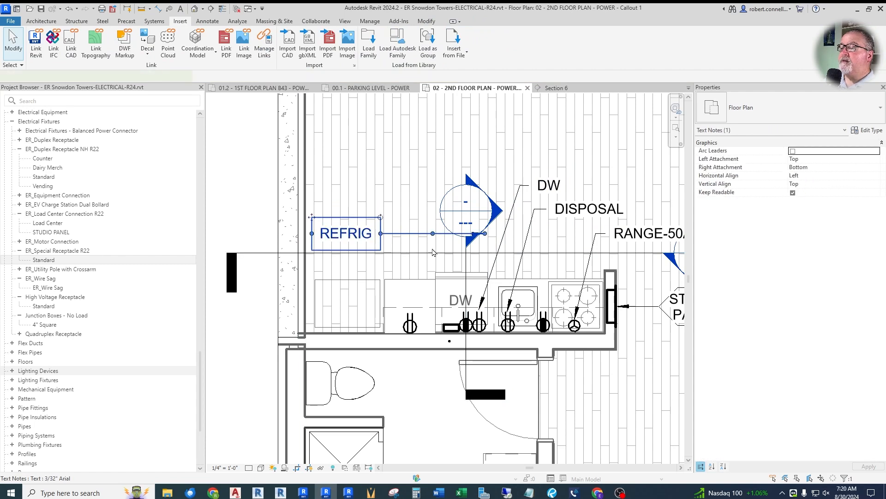
left_click_drag(485, 234, 436, 283)
left_click_drag(410, 313, 410, 311)
left_click_drag(395, 274, 389, 233)
left_click(341, 270)
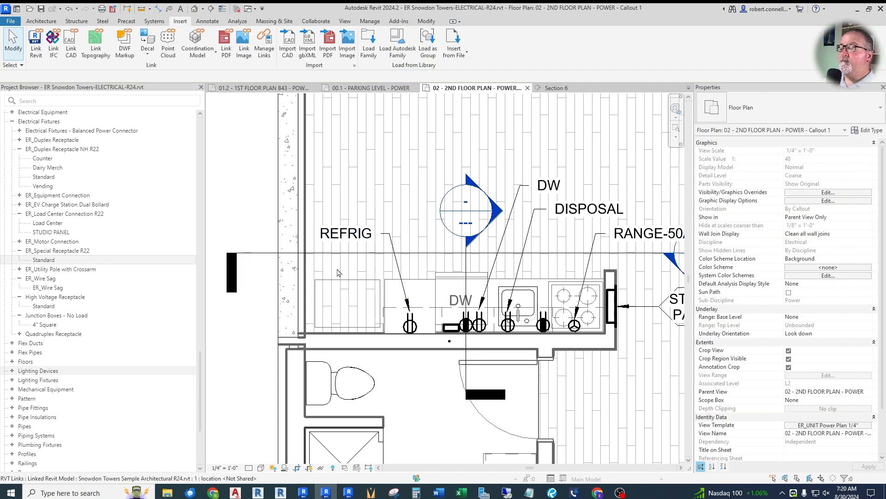
Draw a vertical building section through the studio unit, from outside the window wall past the entry door, and open its view.
scroll(315, 275, "down", 2)
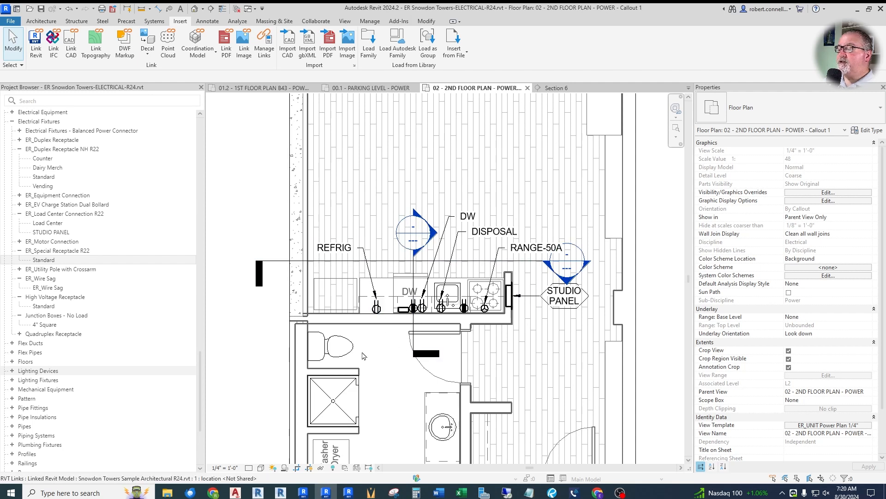
scroll(355, 348, "down", 4)
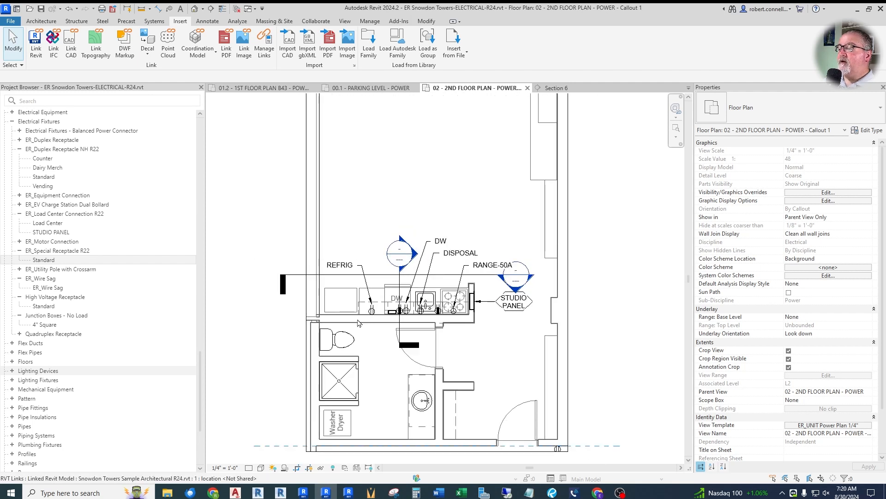
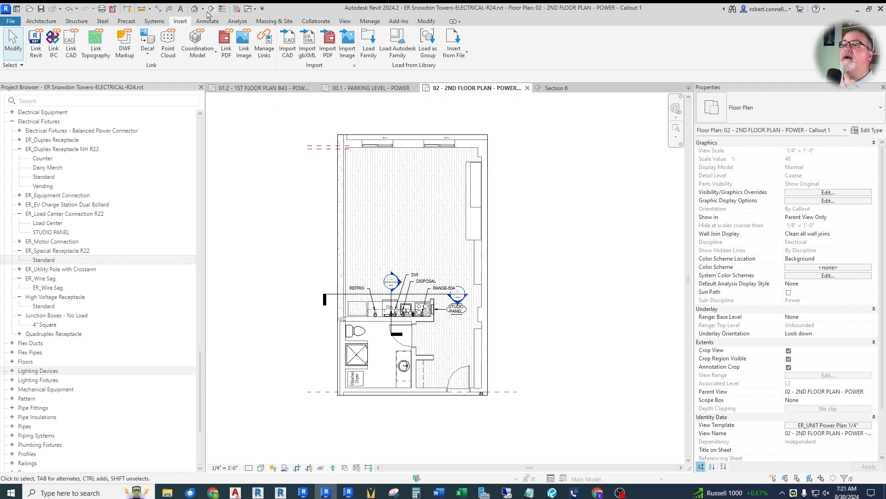
left_click(211, 9)
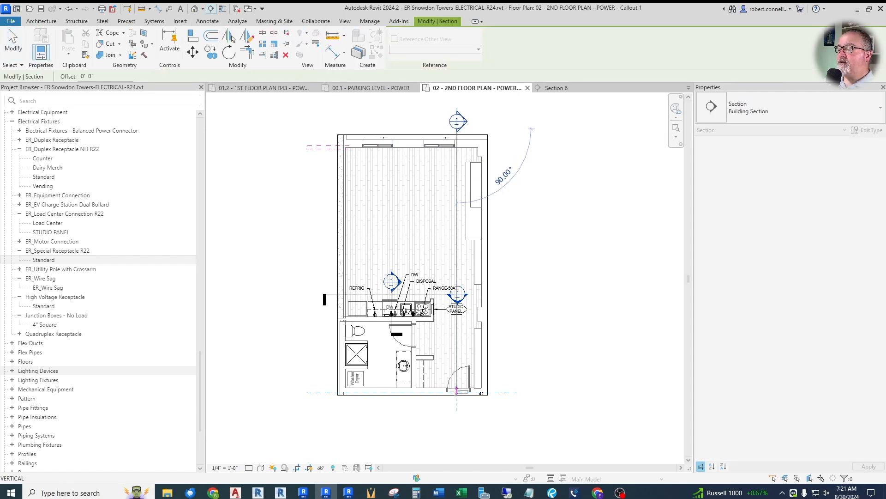
left_click(509, 233)
key("Escape")
key("Escape")
double_click(468, 124)
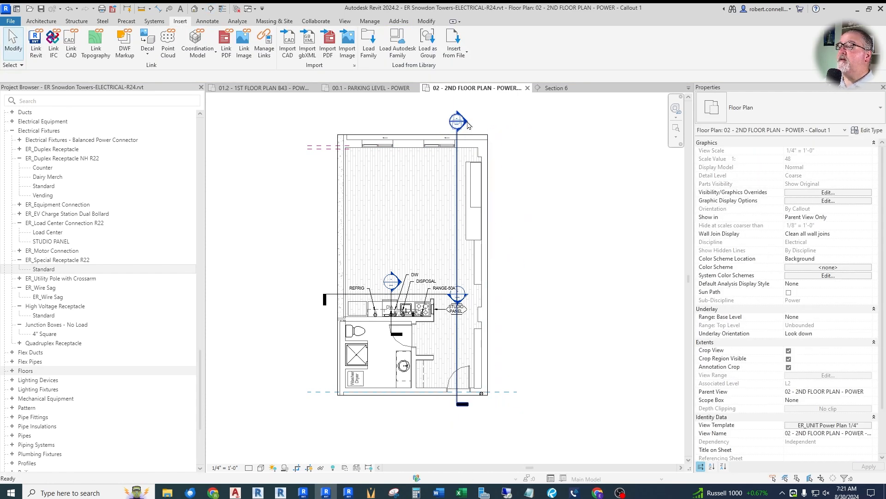
Raise the lower edge of the section's crop region to just below level L2.
scroll(491, 373, "up", 4)
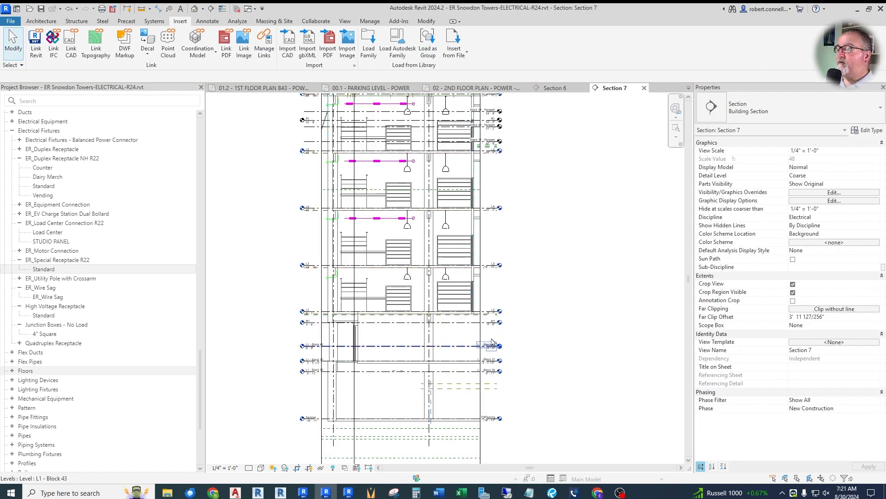
scroll(492, 298, "down", 5)
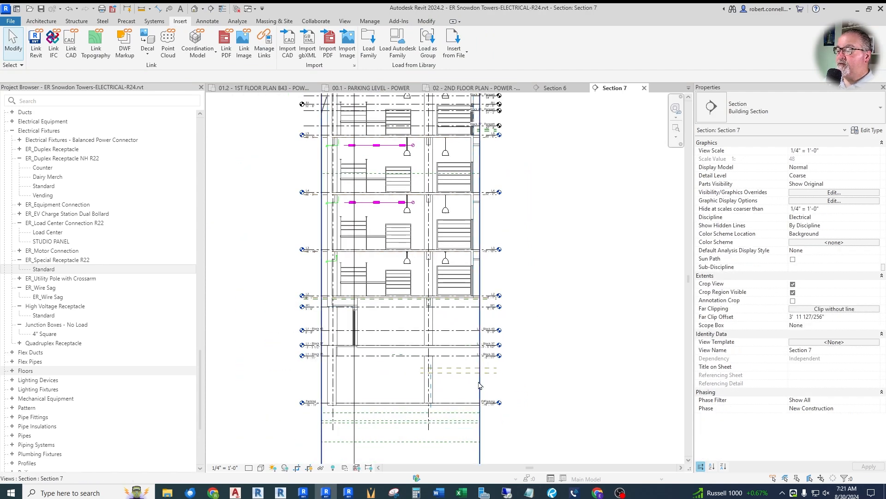
left_click(427, 451)
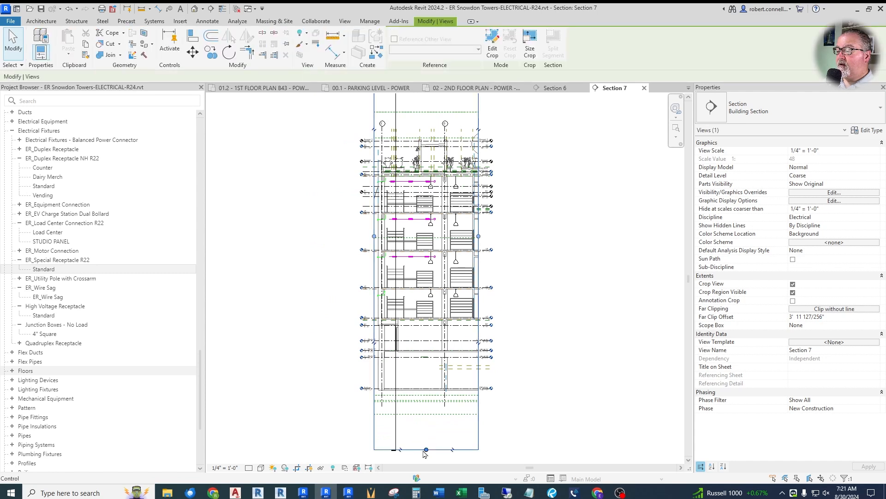
left_click_drag(427, 450, 436, 325)
scroll(432, 336, "up", 4)
left_click(434, 337)
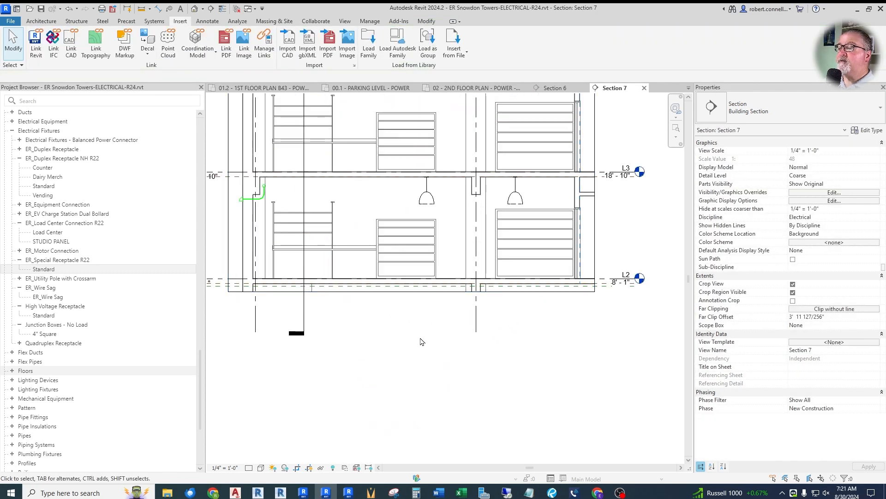
Examine the shelving wall of the level L2 unit in Section 7, then return to the 2nd floor power plan callout.
scroll(382, 344, "up", 2)
scroll(358, 348, "down", 2)
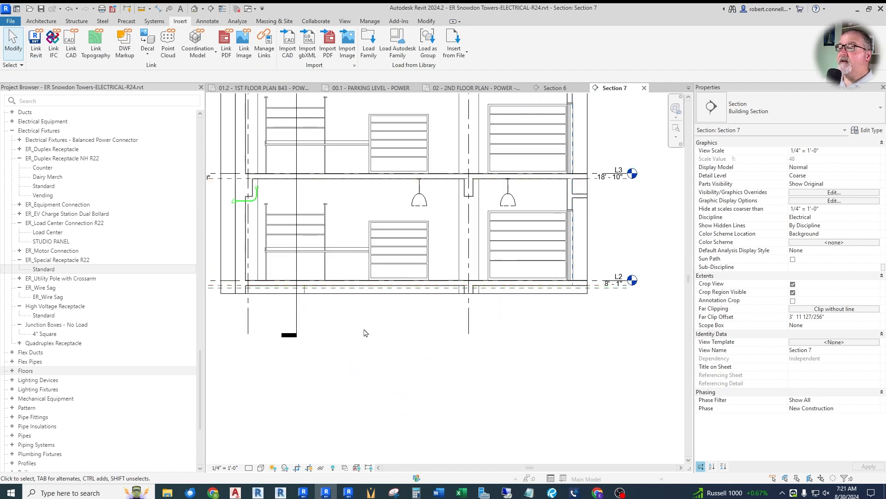
scroll(526, 248, "up", 3)
scroll(577, 245, "down", 2)
scroll(239, 216, "up", 4)
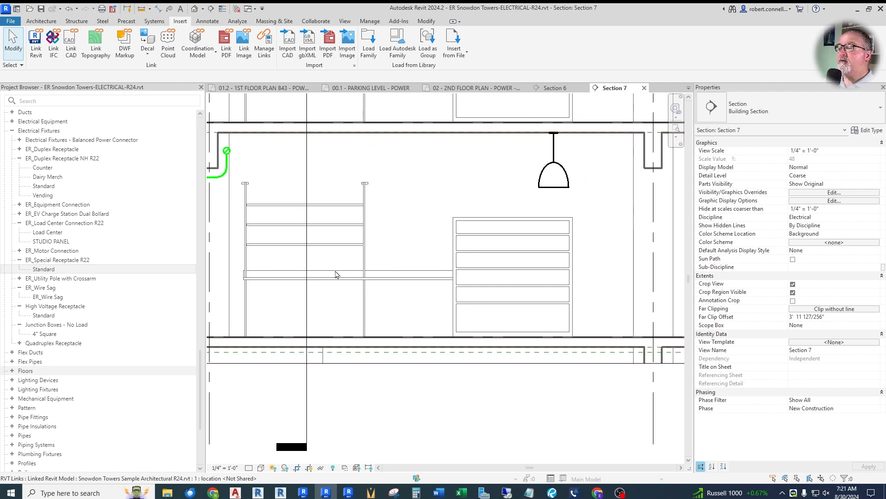
scroll(323, 275, "down", 2)
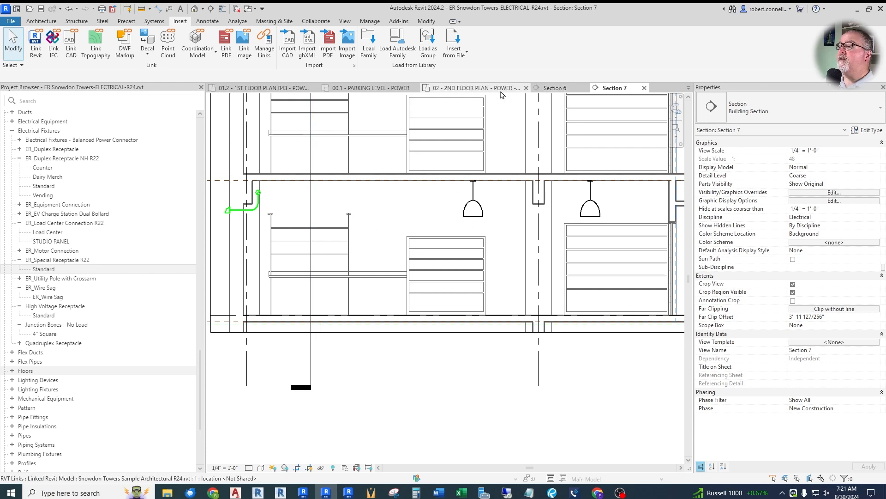
left_click(476, 88)
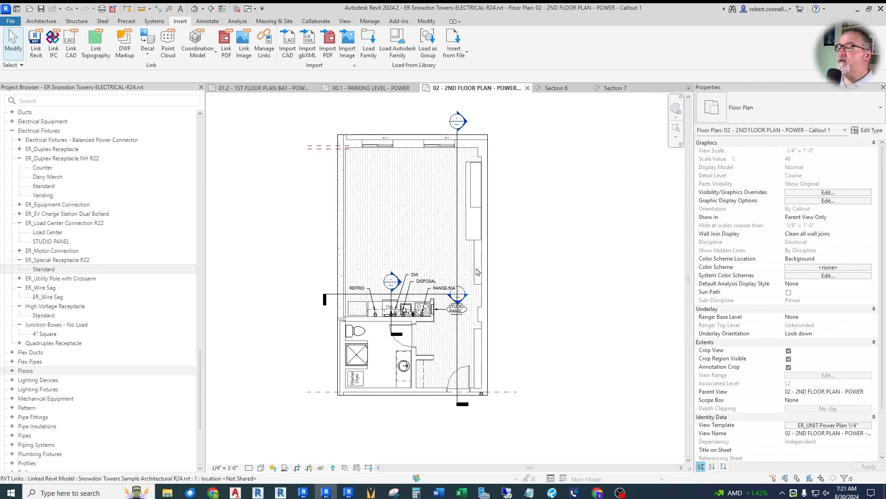
scroll(478, 270, "up", 2)
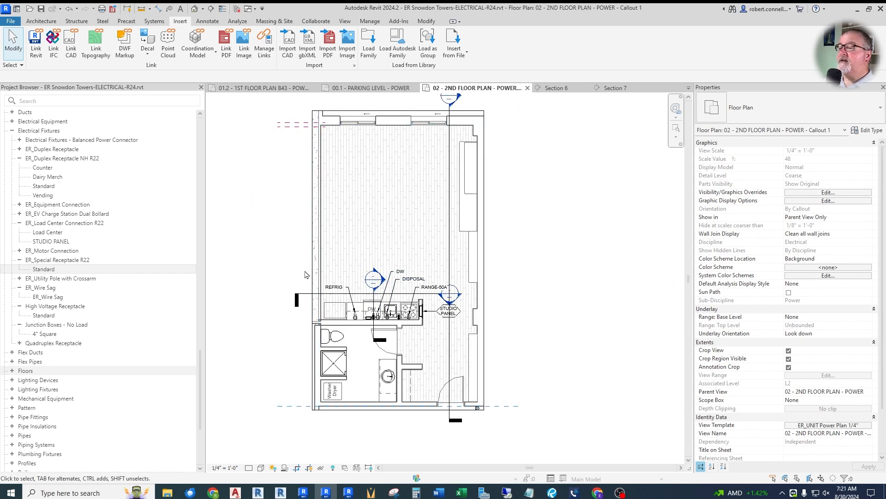
Select the kitchen's electrical fixtures and notes in the plan and isolate that area in 3D with a Selection Box.
left_click_drag(298, 253, 503, 345)
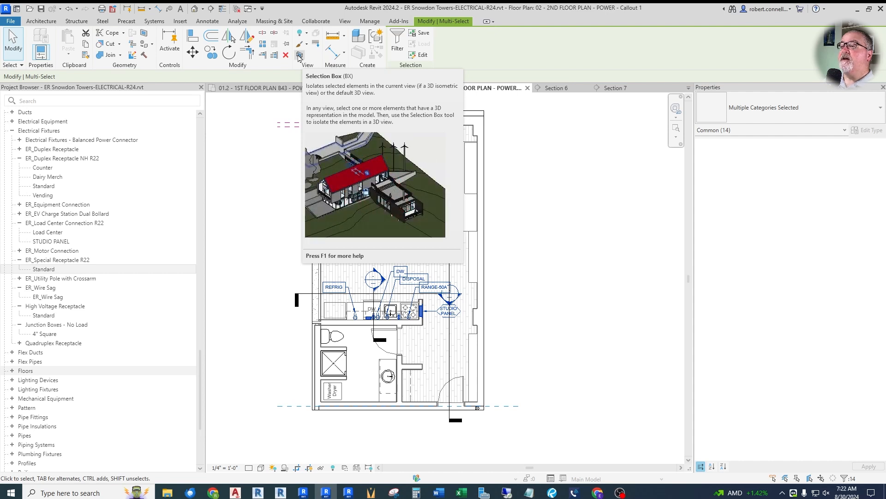
left_click(300, 56)
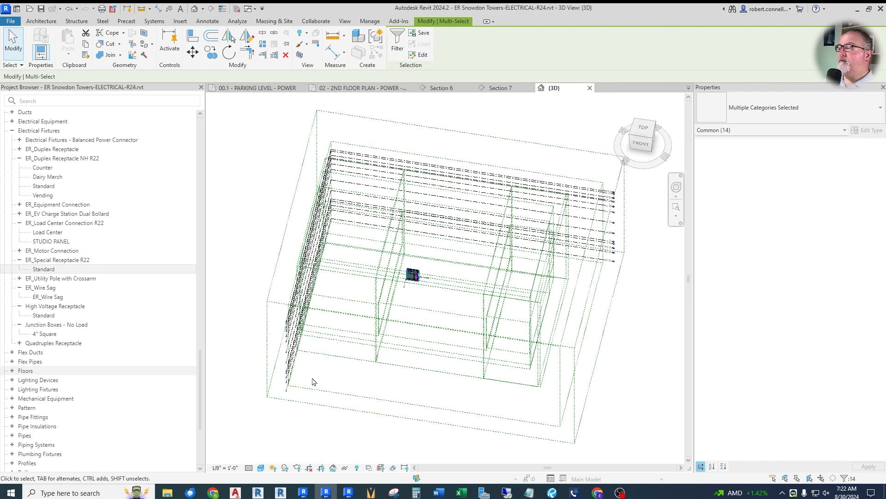
scroll(413, 279, "up", 6)
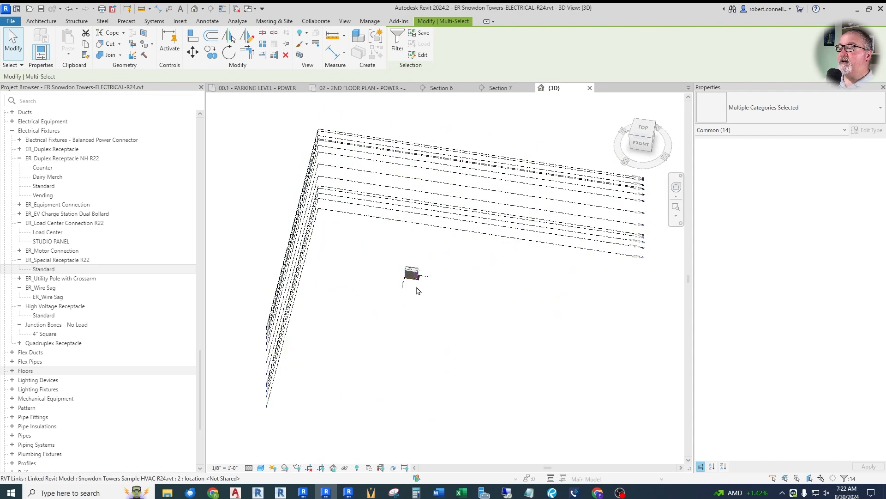
scroll(411, 270, "up", 5)
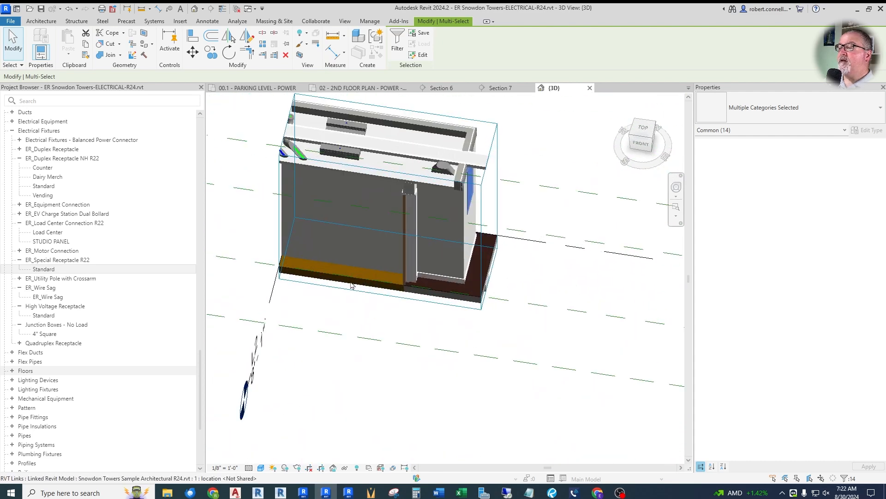
scroll(272, 298, "down", 2)
scroll(328, 245, "up", 2)
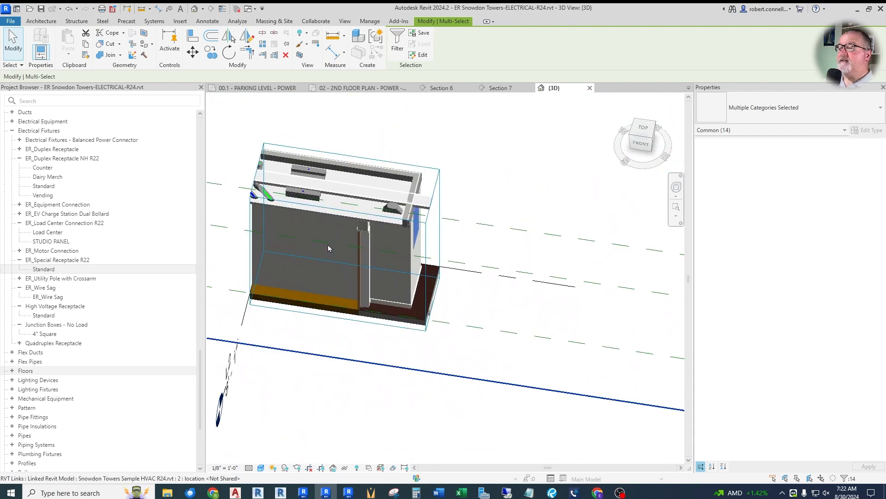
scroll(333, 275, "down", 2)
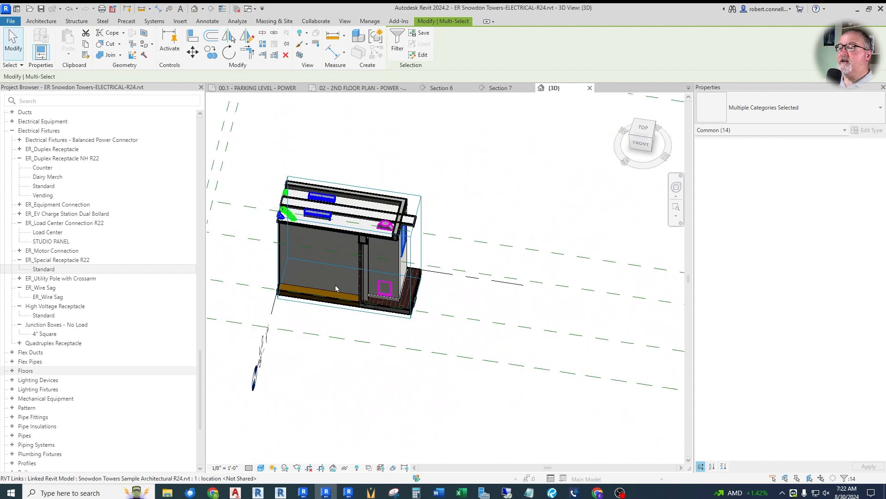
Pull the section box's entry-side face inward and extend its front face to take in the bathroom vanity.
left_click(423, 219)
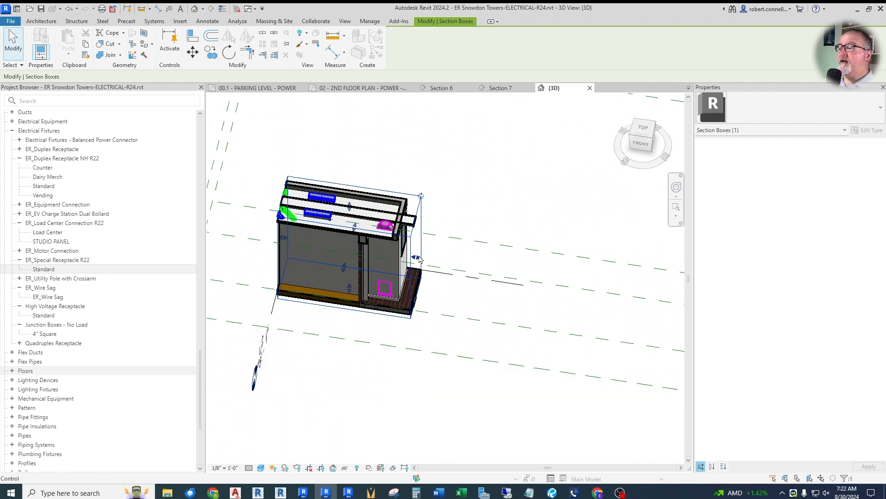
left_click_drag(417, 259, 394, 287)
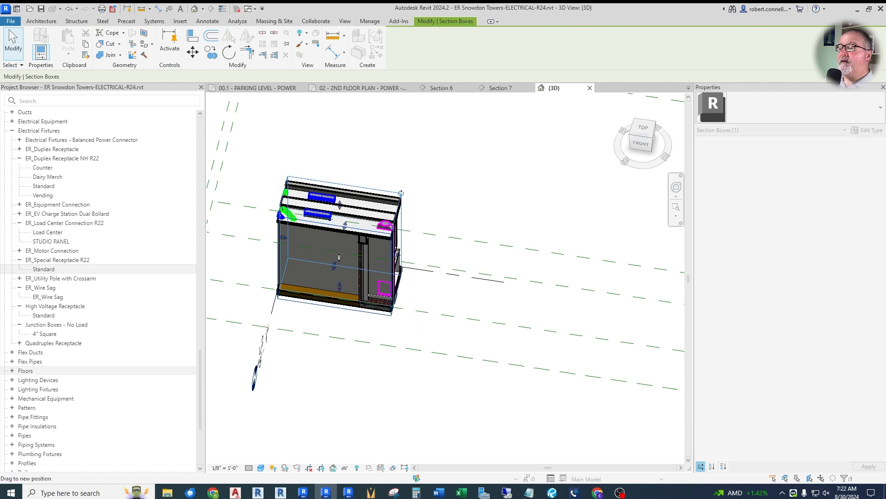
scroll(341, 263, "up", 3)
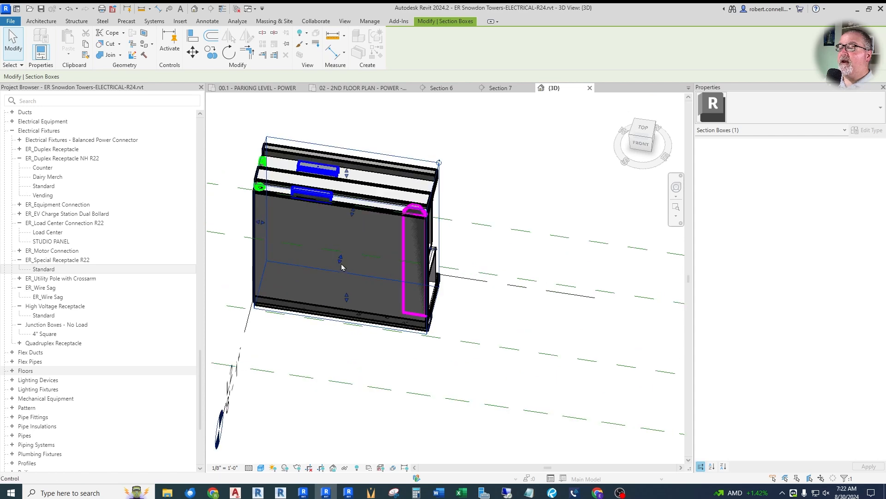
left_click_drag(341, 264, 299, 353)
left_click_drag(440, 308, 439, 308)
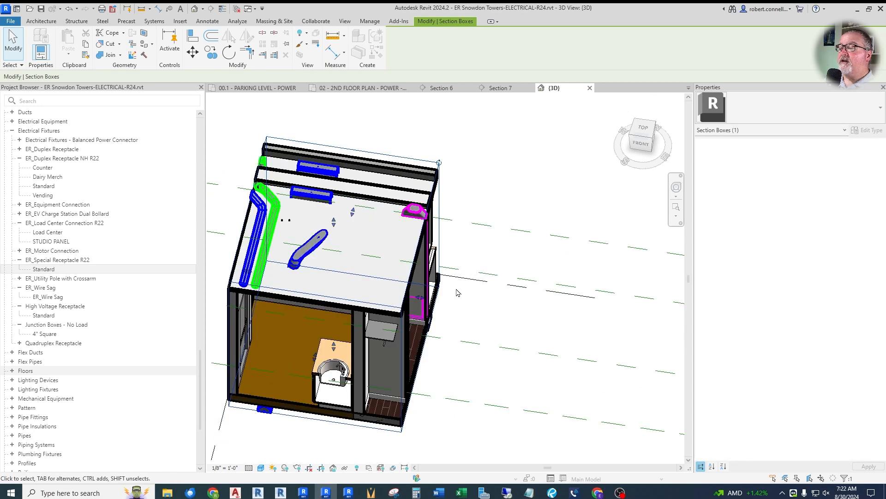
scroll(434, 270, "down", 2)
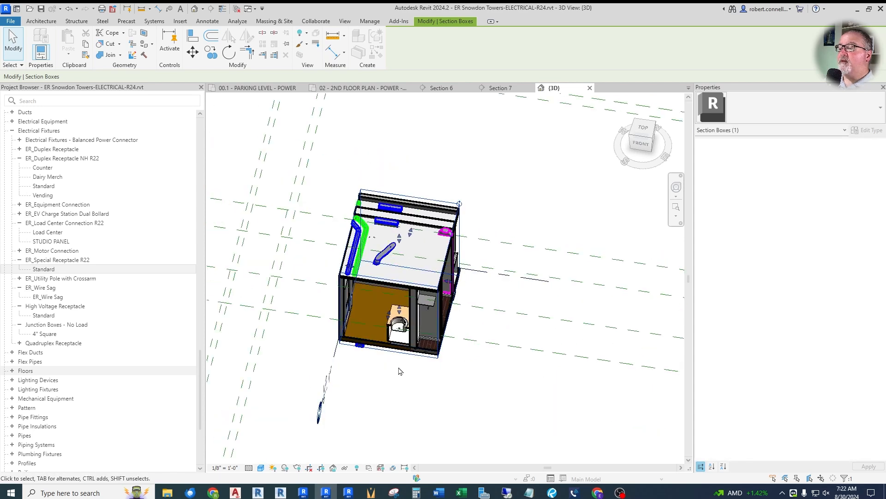
Lower the top face of the section box below the ceiling to expose the rooms from above.
scroll(400, 369, "up", 4)
scroll(372, 266, "down", 1)
left_click_drag(397, 158, 396, 175)
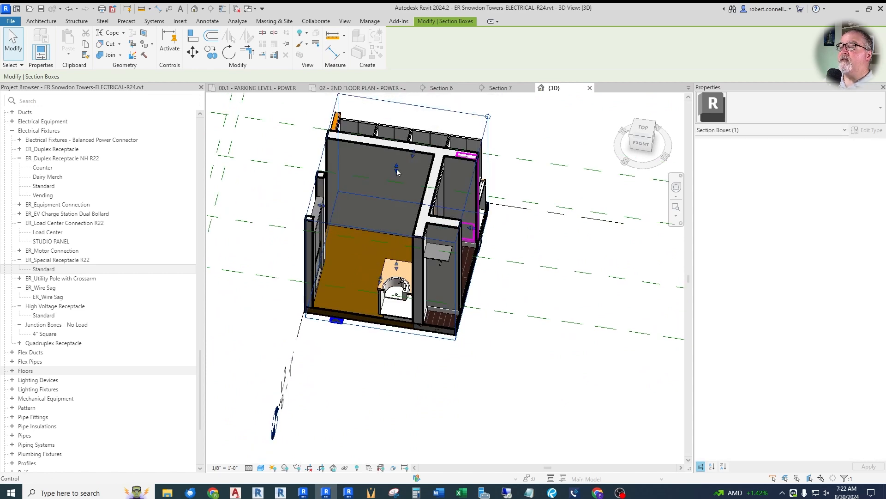
scroll(356, 344, "down", 2)
scroll(356, 343, "up", 1)
scroll(377, 264, "down", 2)
scroll(377, 264, "up", 3)
scroll(369, 327, "down", 2)
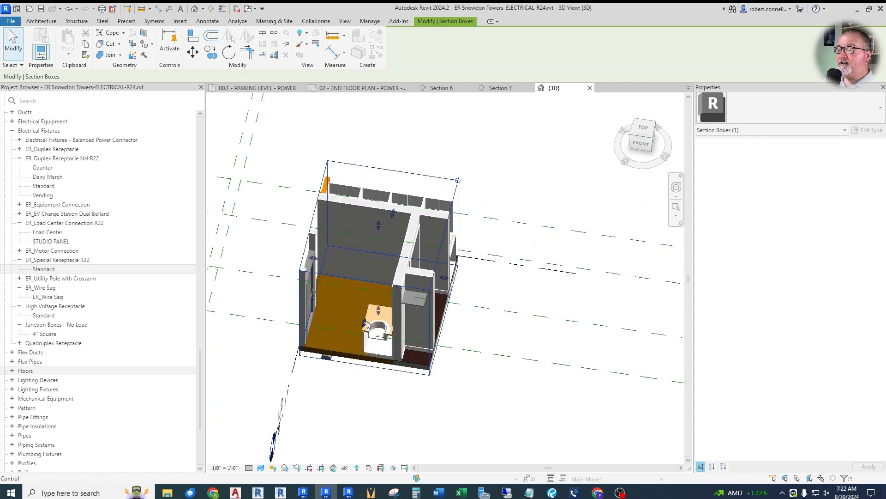
Extend the section box's front face farther past the vanity and its entry-side face beyond the shelving wall.
left_click_drag(356, 344, 370, 375)
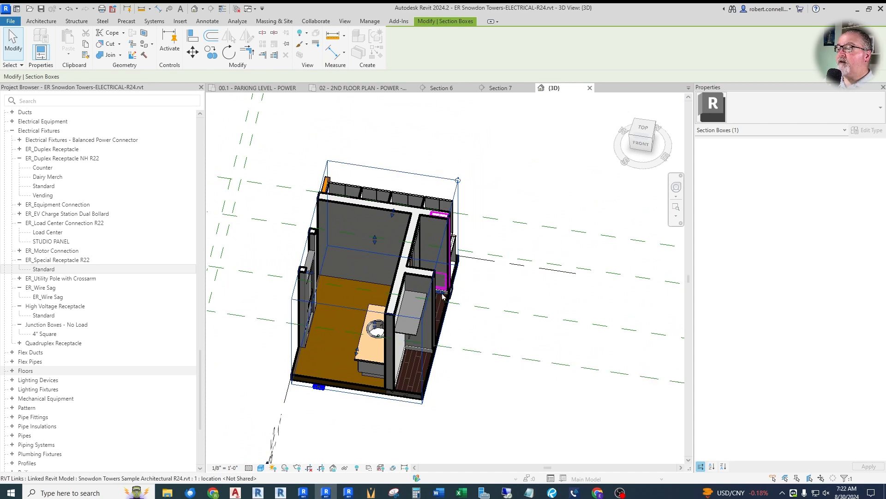
left_click_drag(442, 289, 519, 325)
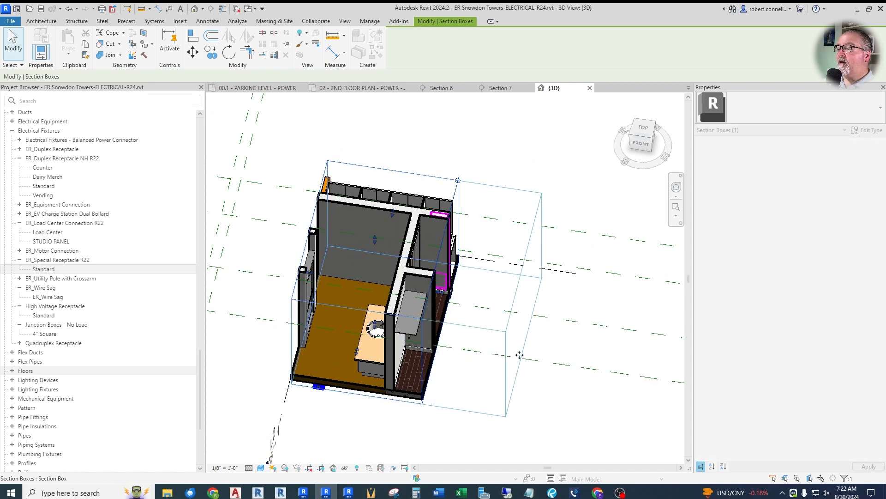
left_click_drag(519, 354, 519, 354)
left_click_drag(530, 307, 578, 337)
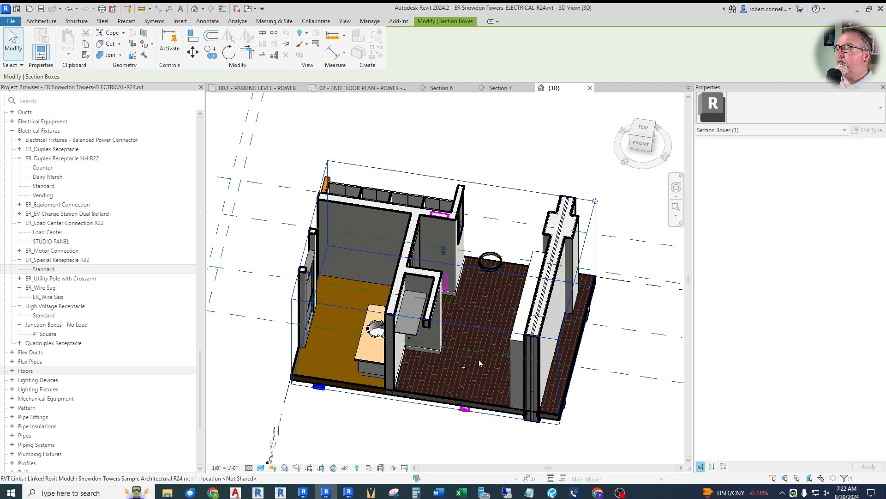
scroll(479, 363, "down", 2)
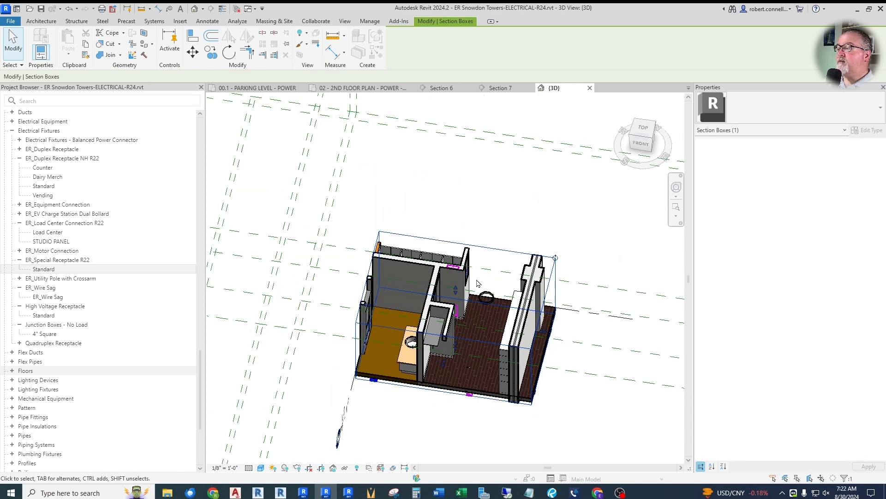
Extend the section box's rear face across the living area to include the window wall.
left_click_drag(469, 275, 559, 151)
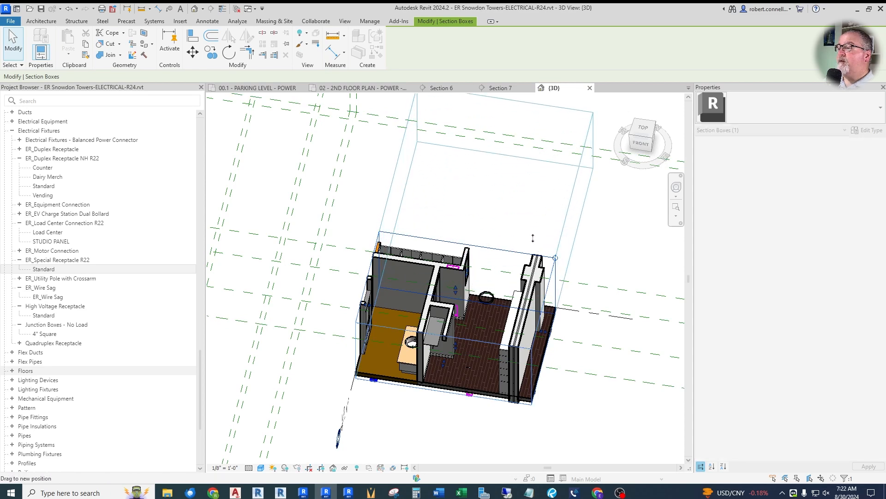
scroll(454, 294, "down", 2)
scroll(502, 194, "up", 2)
scroll(397, 370, "down", 1)
scroll(485, 176, "up", 2)
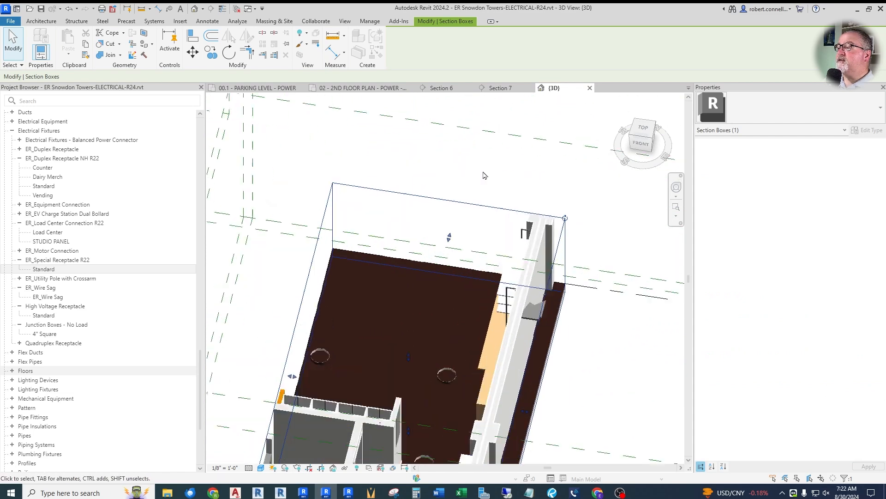
mouse_move(449, 237)
left_mouse_down()
mouse_move(462, 203)
mouse_move(445, 253)
left_mouse_up()
scroll(445, 253, "down", 2)
scroll(474, 219, "up", 1)
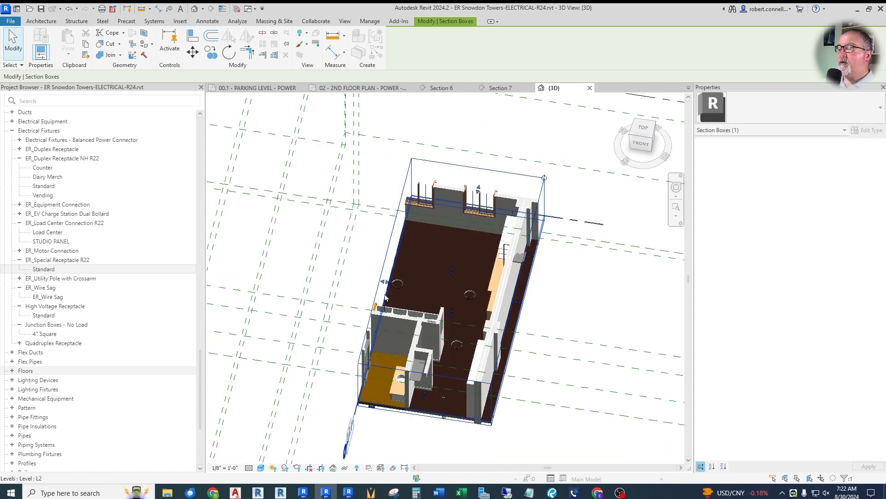
Extend the section box's remaining side face past the stair-side wall to enclose the full width of the studio unit.
left_click_drag(383, 282, 348, 276)
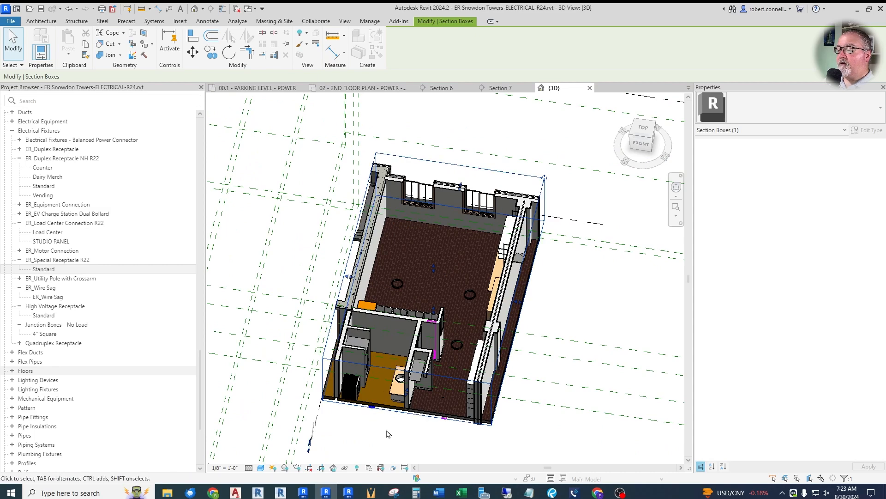
scroll(385, 435, "up", 2)
scroll(428, 339, "down", 1)
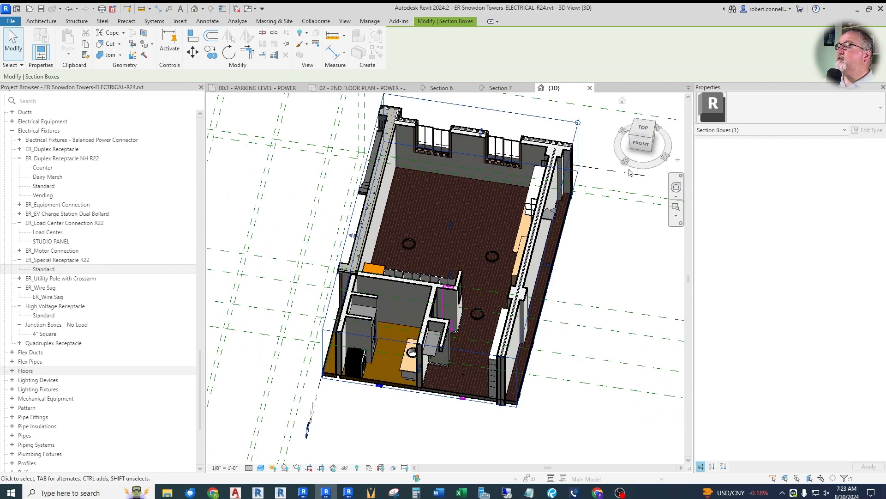
Orbit the 3D view and examine the built-in desk, wall shelves and bookcase along the unit's long wall.
mouse_move(633, 167)
left_mouse_down()
mouse_move(660, 166)
mouse_move(683, 151)
mouse_move(208, 155)
mouse_move(280, 153)
left_mouse_up()
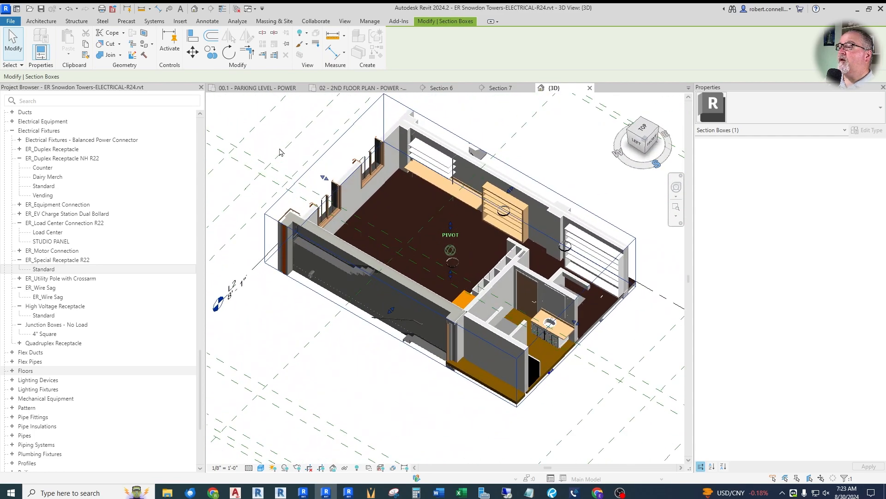
scroll(380, 291, "down", 1)
scroll(423, 213, "up", 5)
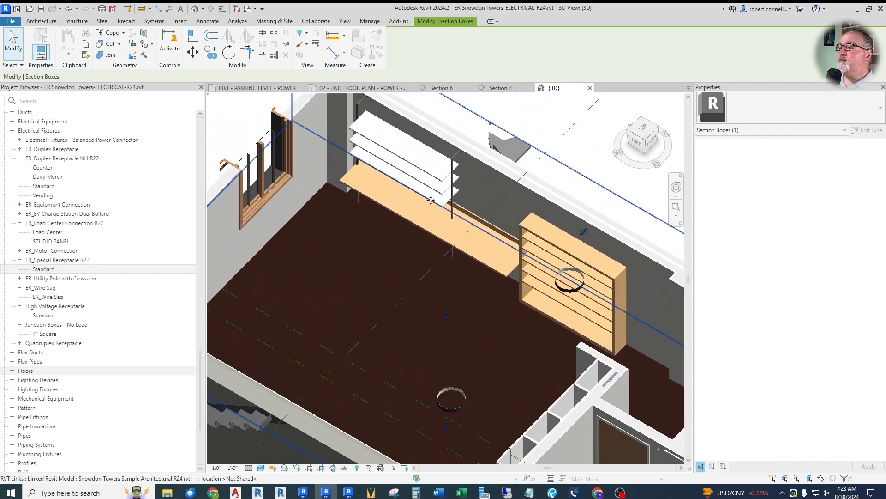
scroll(538, 231, "up", 2)
scroll(423, 217, "down", 1)
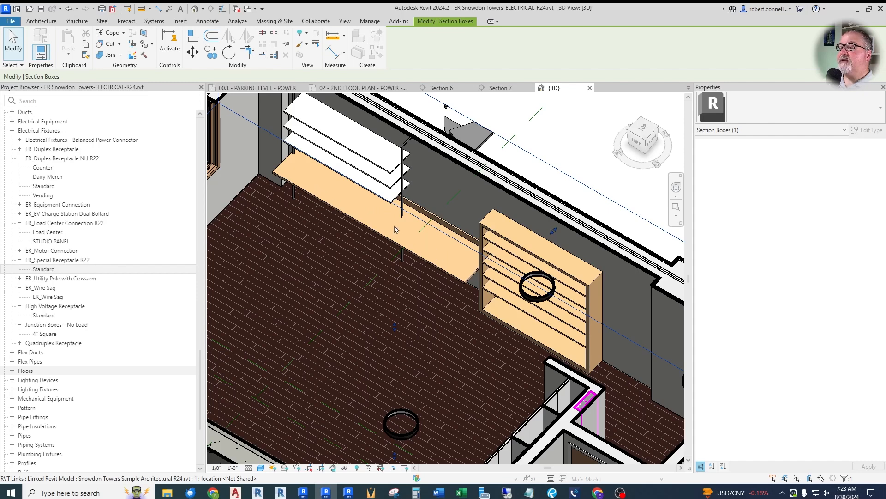
scroll(456, 248, "down", 4)
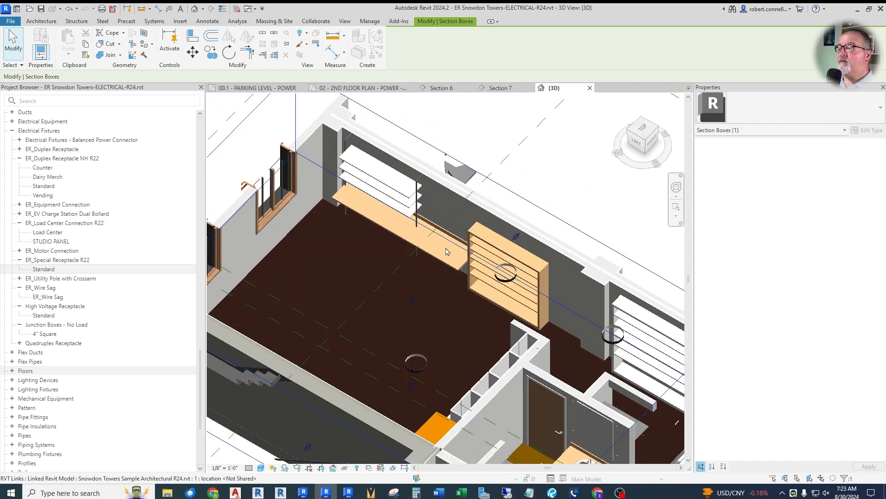
scroll(446, 251, "up", 5)
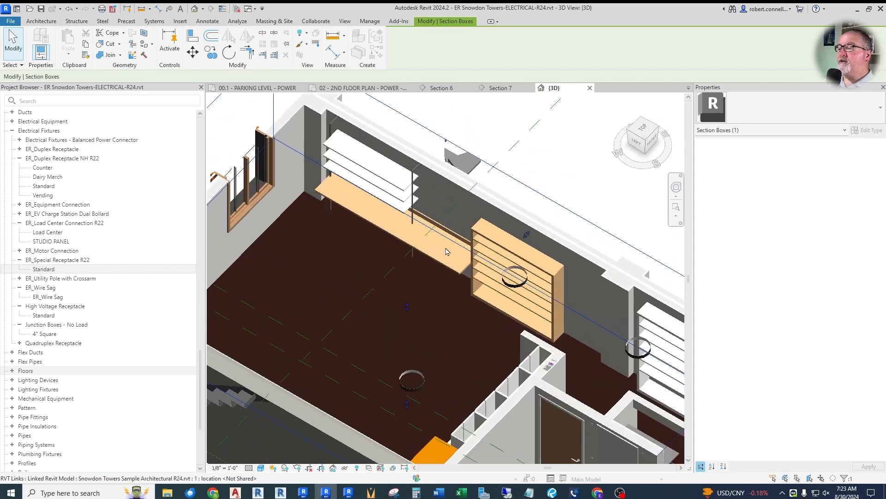
scroll(429, 218, "up", 3)
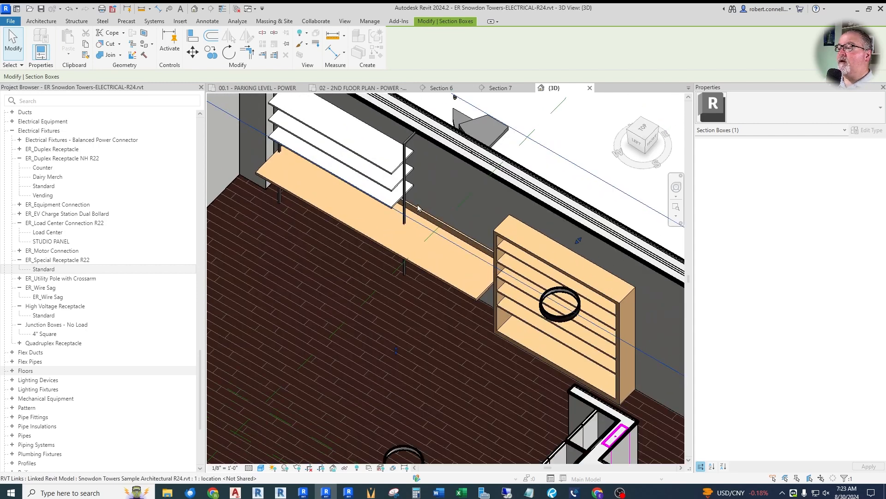
scroll(418, 207, "down", 3)
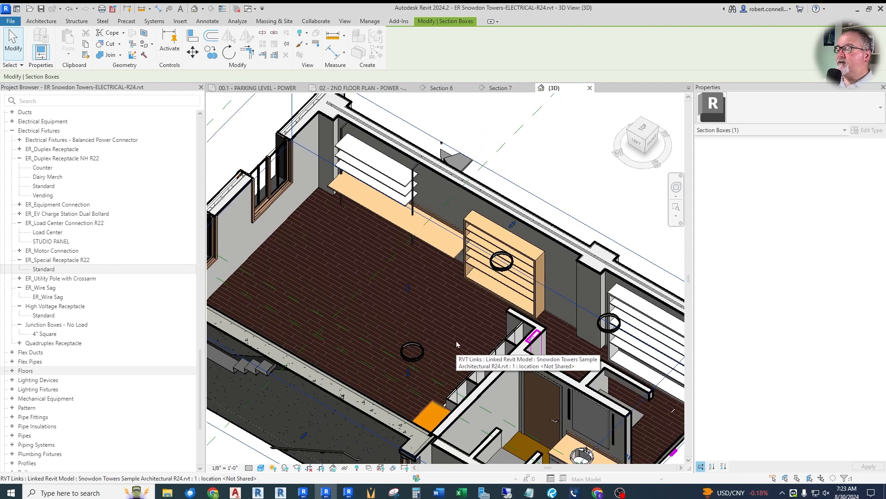
scroll(435, 307, "down", 3)
scroll(431, 330, "up", 2)
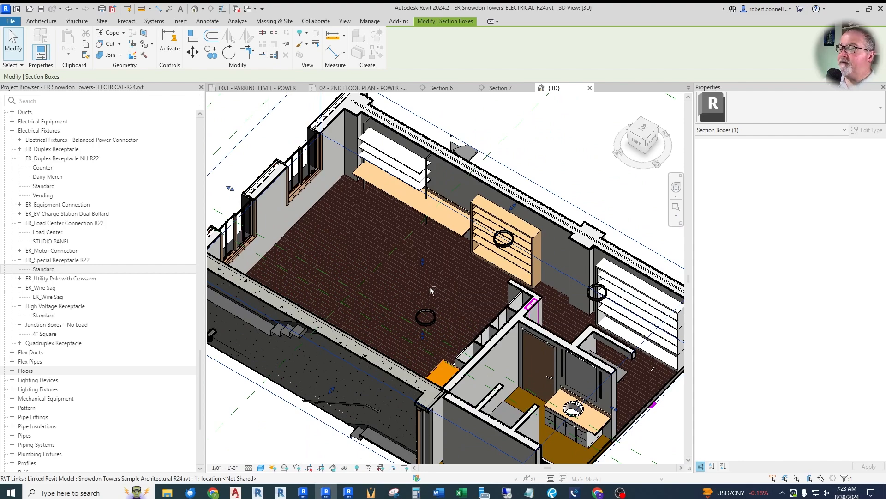
Orbit around to face the kitchen and examine the counter receptacles above the backsplash.
middle_click_drag(432, 286, 731, 221, "shift")
scroll(436, 277, "up", 6)
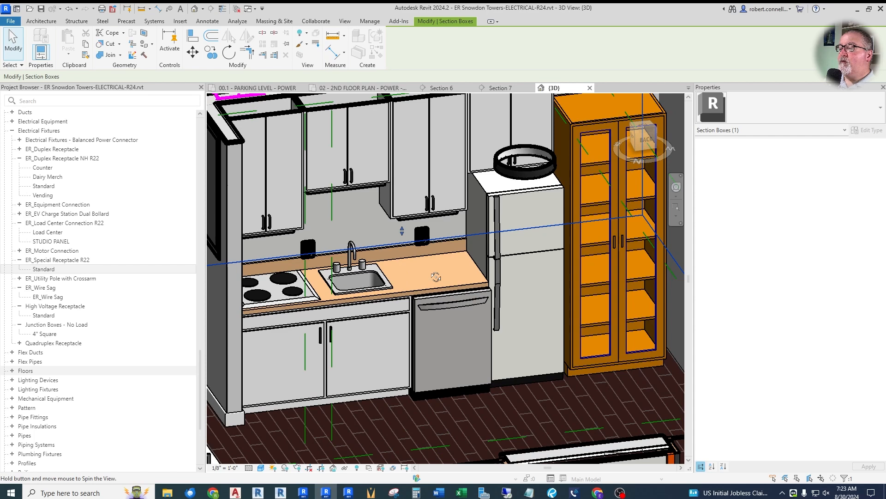
middle_click_drag(436, 277, 415, 278, "shift")
scroll(418, 280, "down", 4)
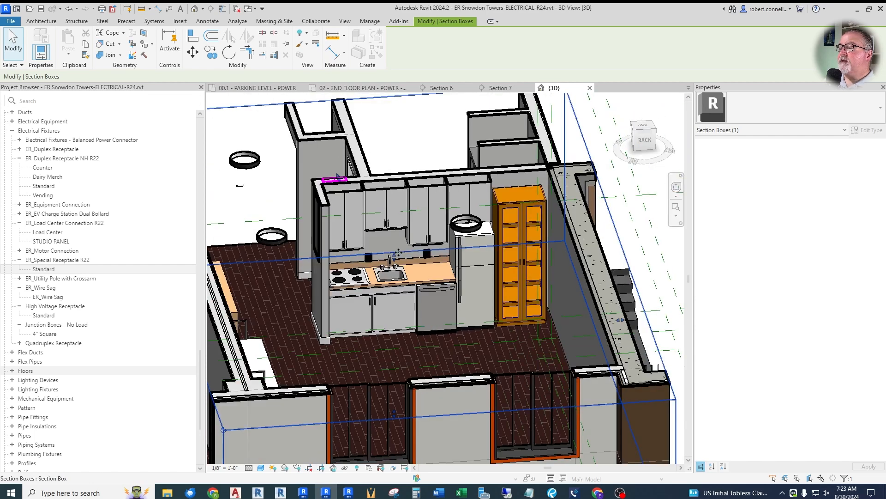
scroll(439, 257, "up", 3)
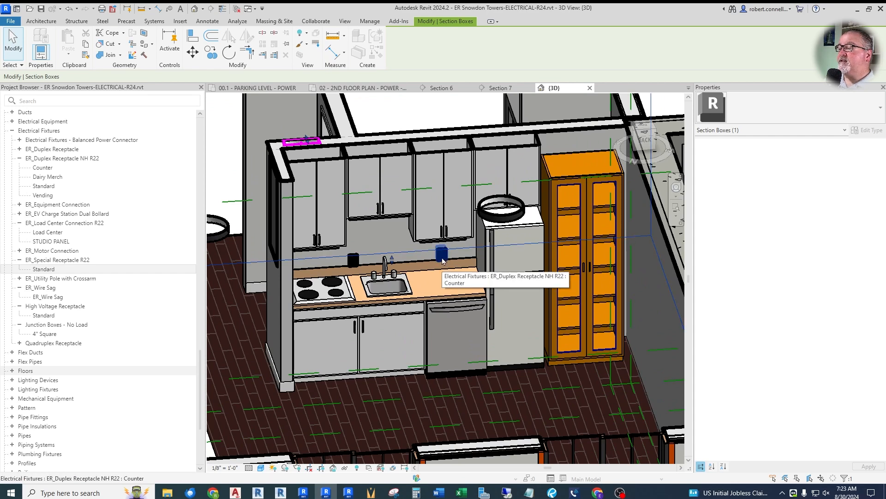
Turn on Thin Lines and deselect the section box.
left_click(222, 8)
key("Escape")
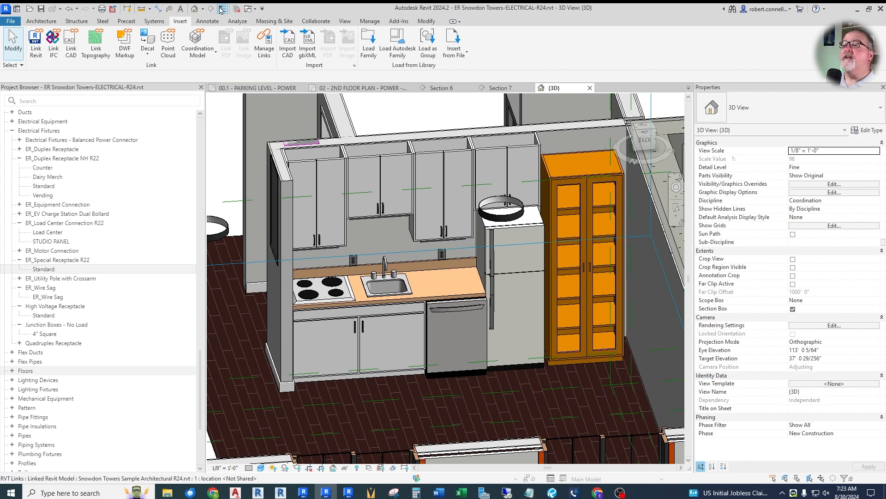
scroll(465, 272, "down", 5)
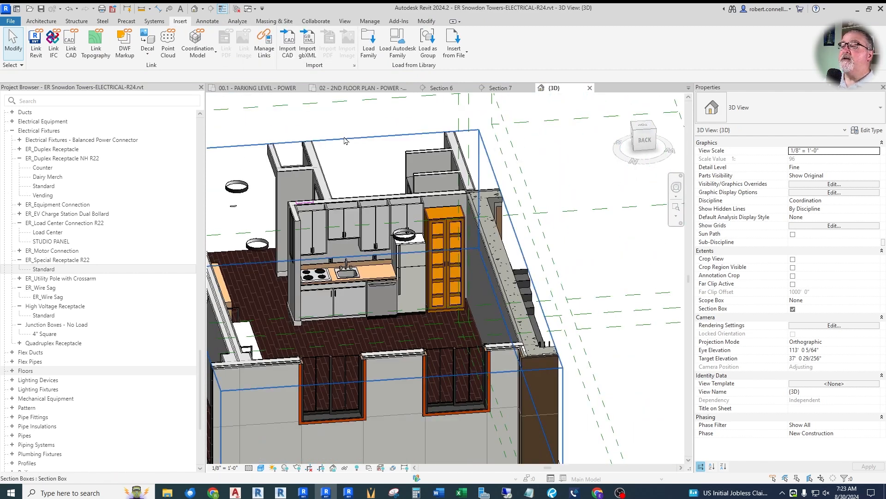
Lower the section box's top face slightly to cut the ceiling fixtures out of the studio unit's 3D view, and deselect the box.
left_click(291, 260)
left_click_drag(349, 260, 349, 262)
left_click_drag(351, 264, 350, 262)
key("Escape")
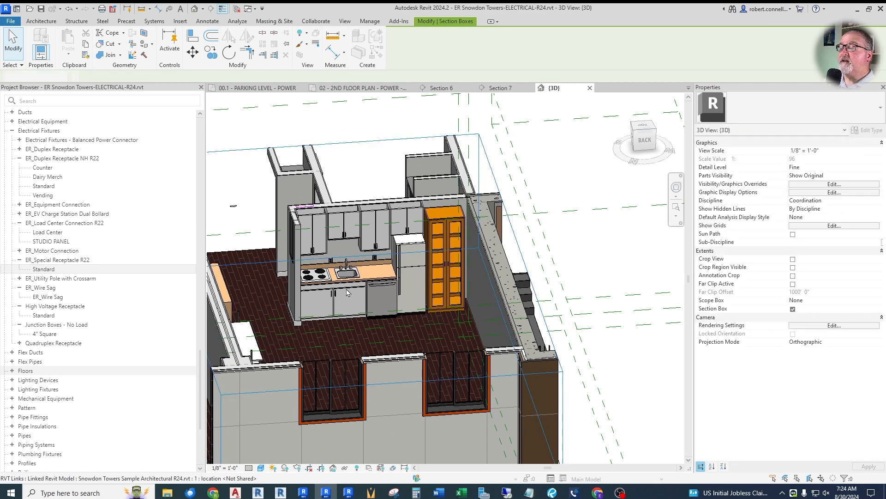
Examine the kitchen counter receptacles and the built-in desk, shelves and bookcase along the opposite wall in the 3D view.
scroll(331, 287, "up", 2)
scroll(279, 326, "up", 4)
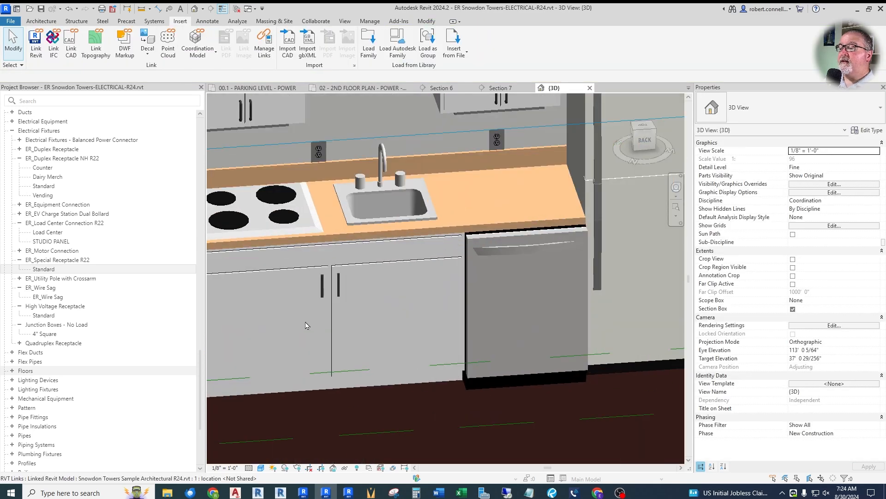
scroll(344, 268, "down", 3)
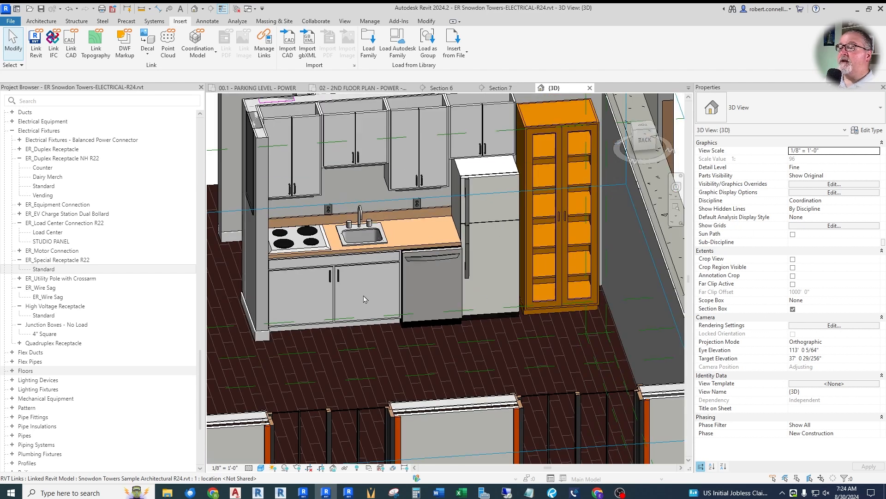
scroll(327, 205, "up", 5)
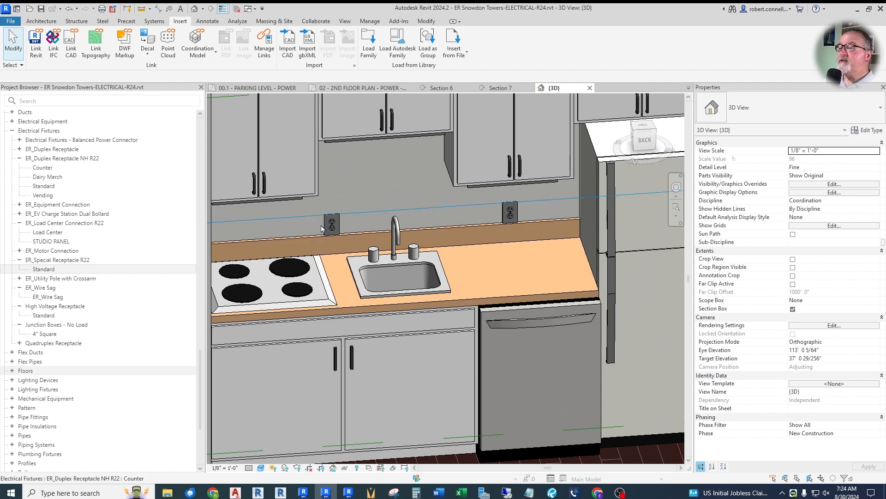
scroll(431, 253, "down", 6)
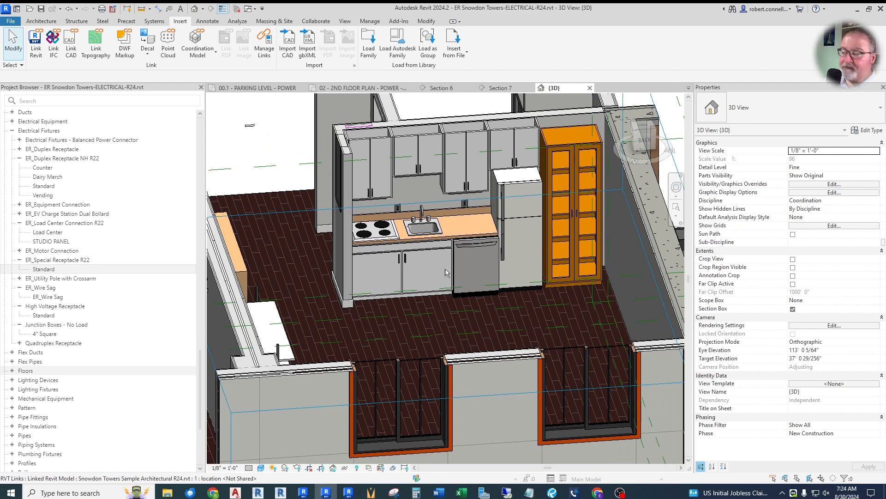
middle_click_drag(458, 270, 208, 281, "shift")
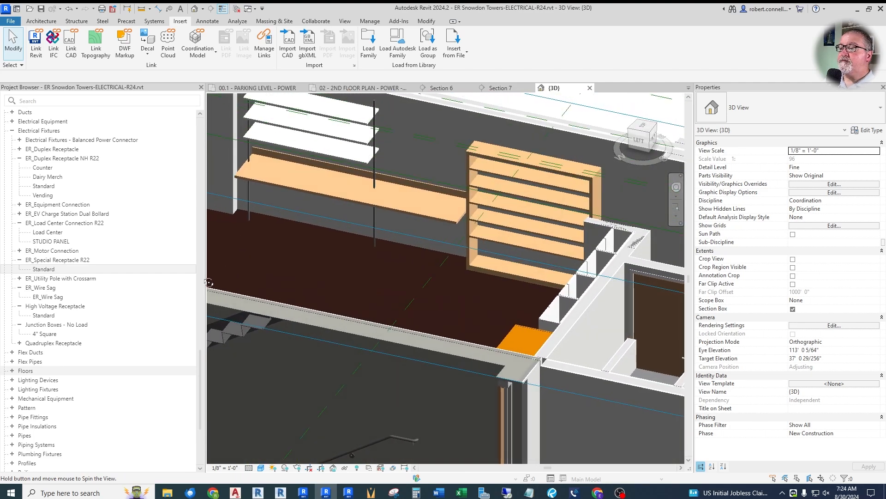
scroll(339, 312, "down", 2)
scroll(390, 249, "up", 1)
scroll(391, 250, "up", 2)
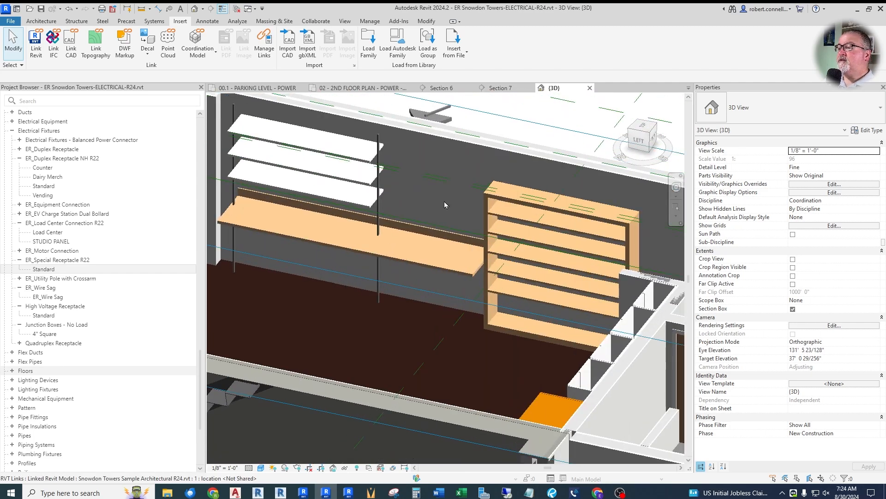
scroll(434, 215, "down", 2)
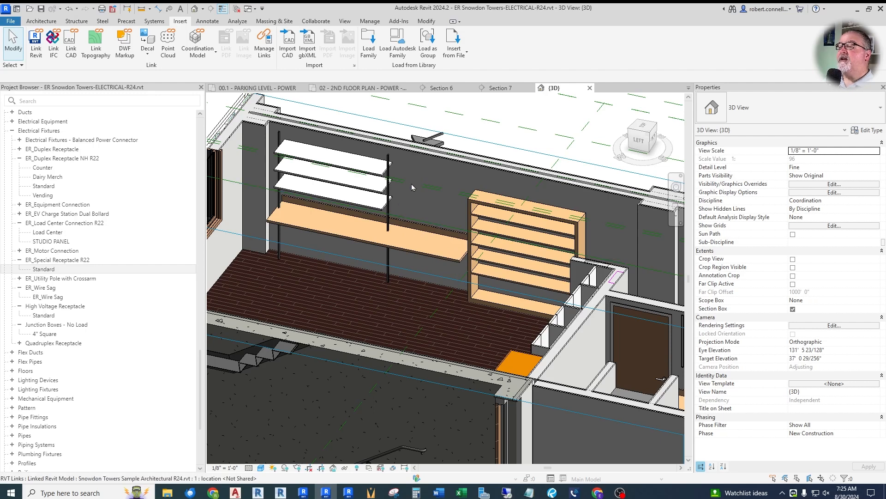
In the 2nd floor power plan callout, place a Counter type ER_Duplex Receptacle NH R22 on the wall above the desk's shelf-free end.
left_click(354, 92)
scroll(479, 278, "up", 3)
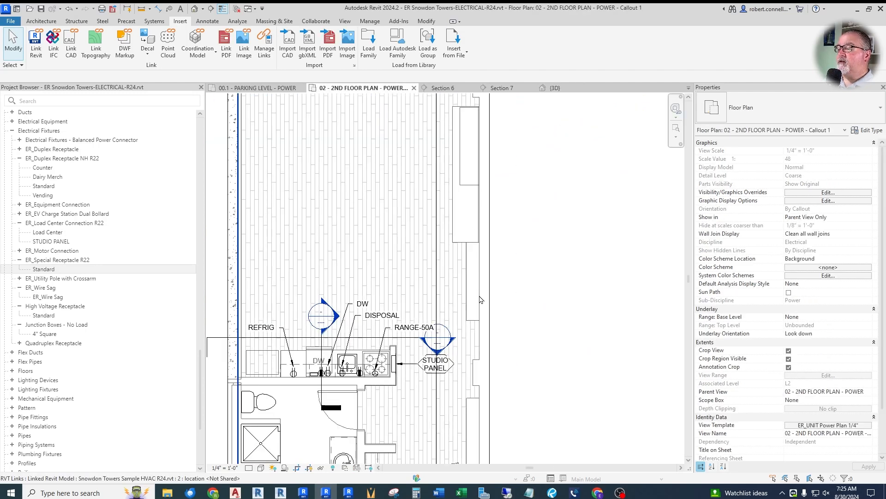
scroll(475, 231, "down", 3)
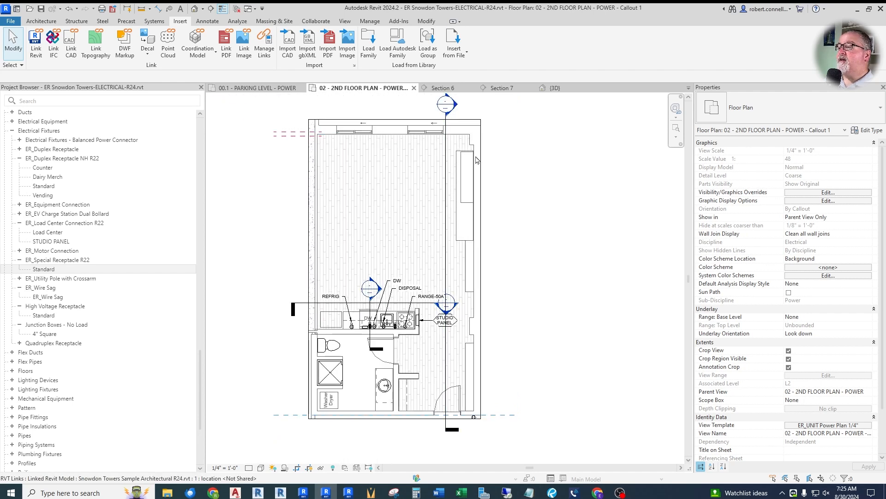
scroll(477, 159, "up", 2)
scroll(464, 207, "down", 1)
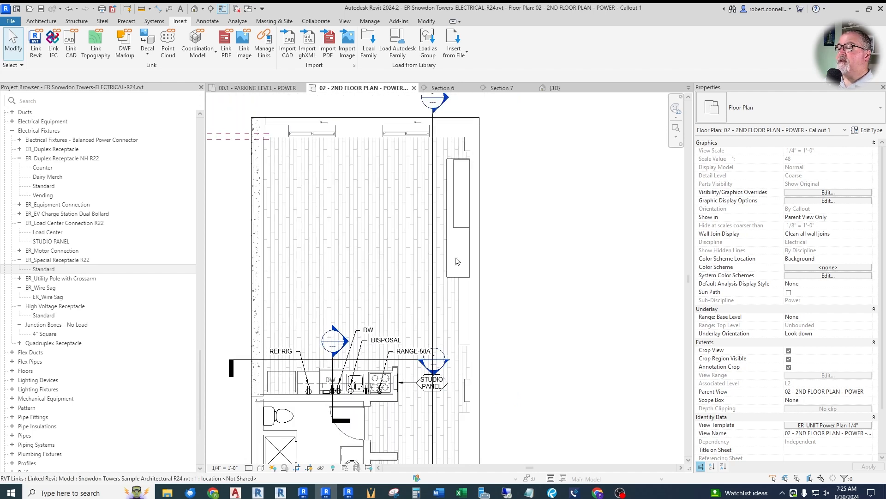
right_click(367, 396)
left_click(400, 229)
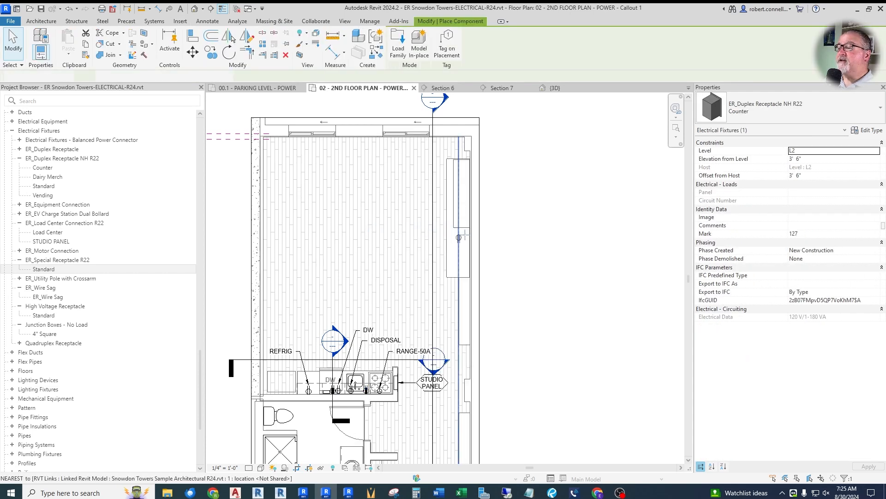
scroll(467, 256, "up", 2)
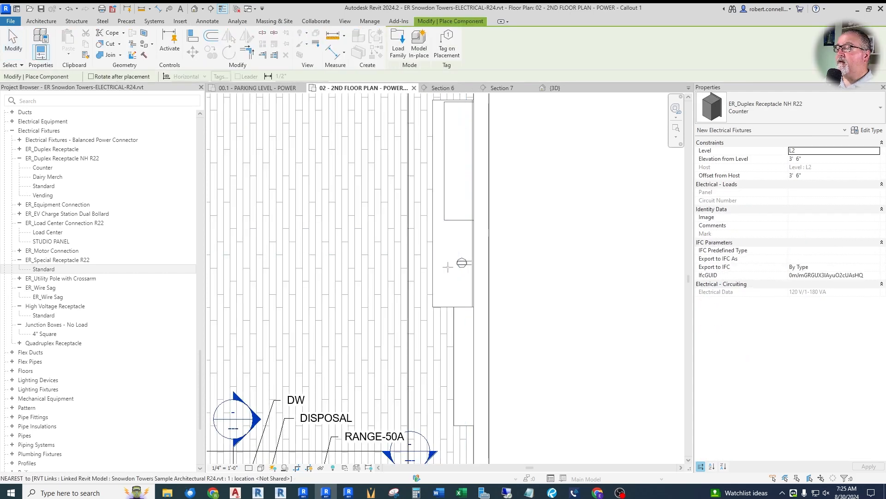
scroll(462, 255, "up", 2)
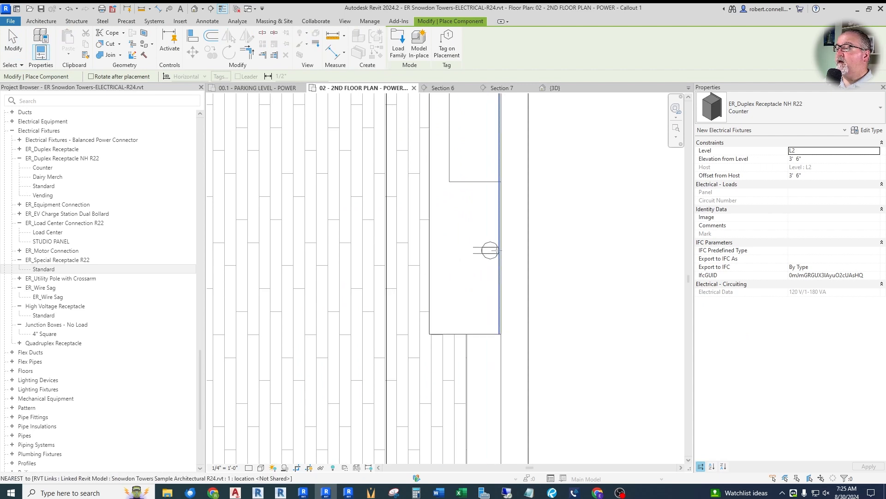
left_click(501, 249)
scroll(453, 270, "down", 3)
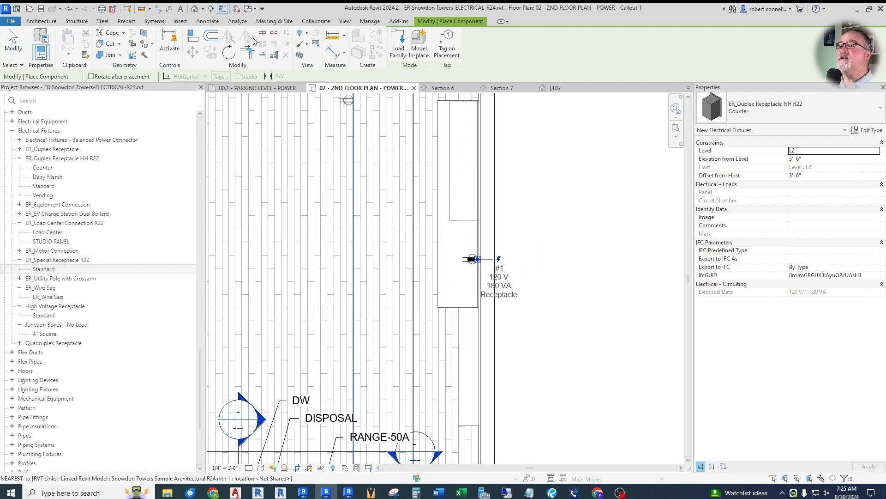
scroll(457, 286, "down", 3)
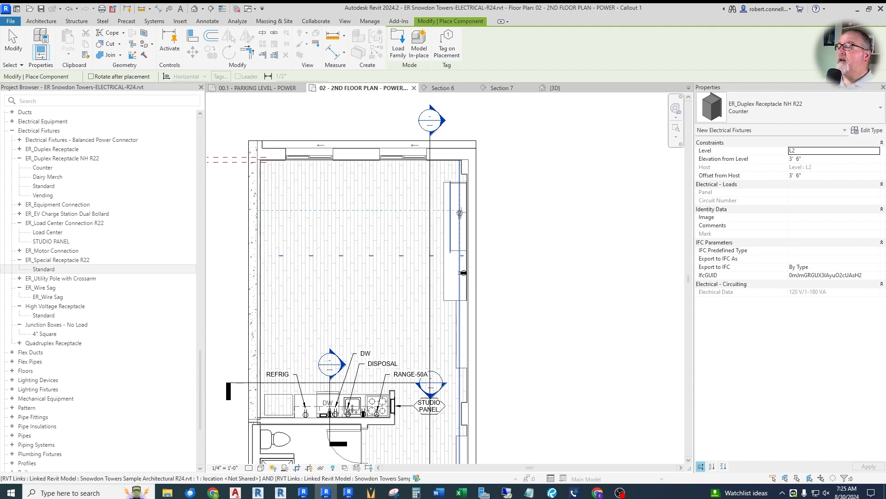
key("Escape")
Place a Standard ER_Duplex Receptacle NH R22, matching the refrigerator's, on the desk wall between the counter receptacle and the shelves.
scroll(460, 212, "up", 1)
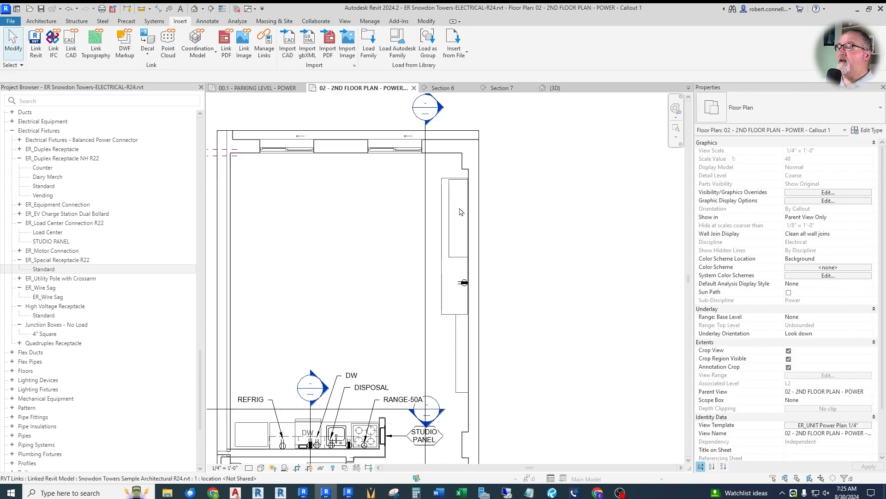
scroll(389, 188, "down", 2)
scroll(307, 396, "up", 5)
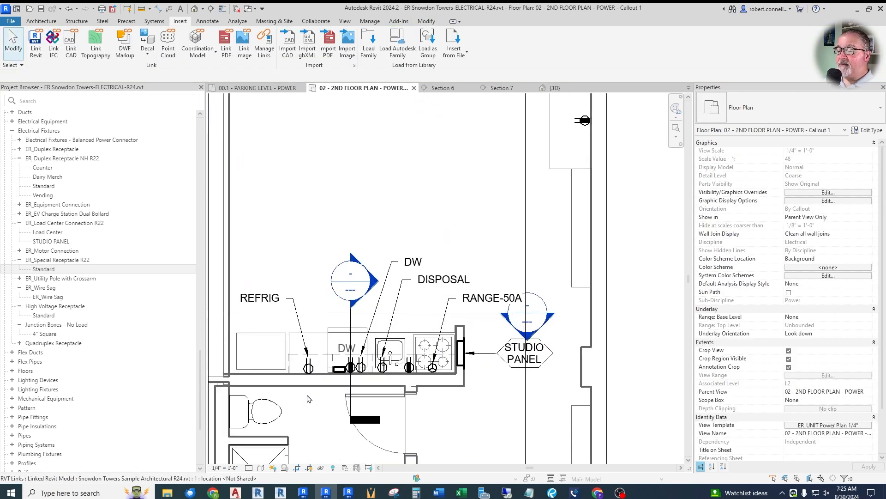
left_click(308, 368)
right_click(308, 370)
left_click(337, 207)
scroll(318, 295, "down", 2)
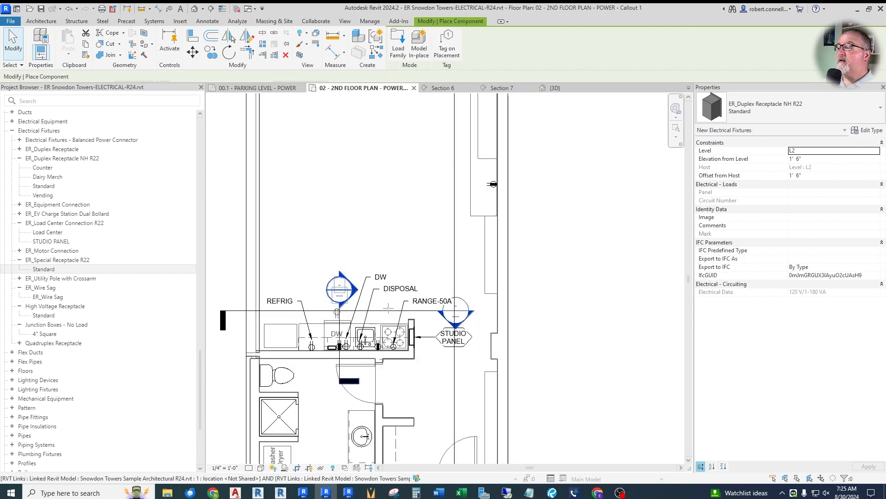
scroll(499, 176, "down", 2)
scroll(497, 182, "up", 8)
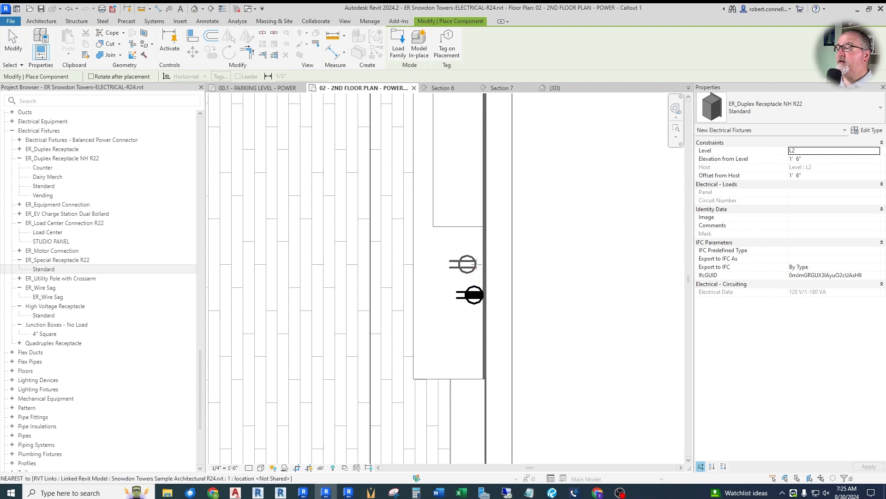
left_click(483, 246)
Place a second Standard duplex receptacle on the same wall near the desk's window end and finish placing.
scroll(445, 287, "down", 4)
scroll(460, 206, "up", 5)
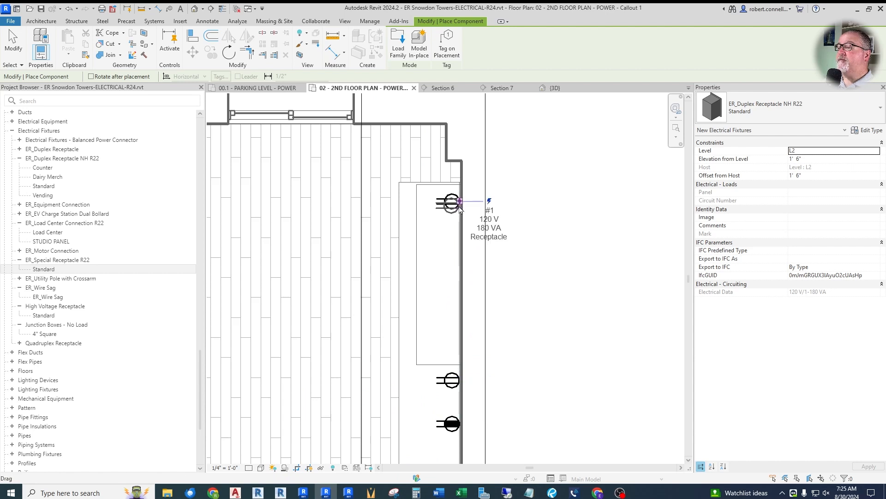
scroll(460, 208, "down", 4)
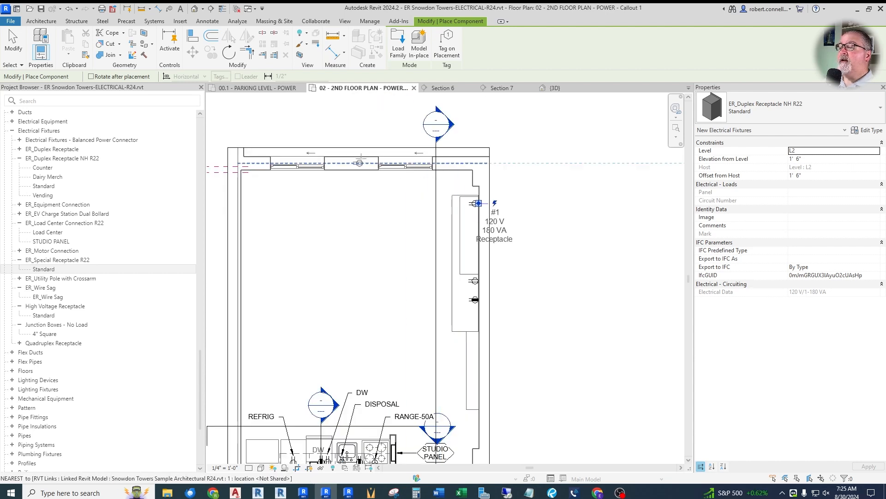
scroll(478, 203, "up", 2)
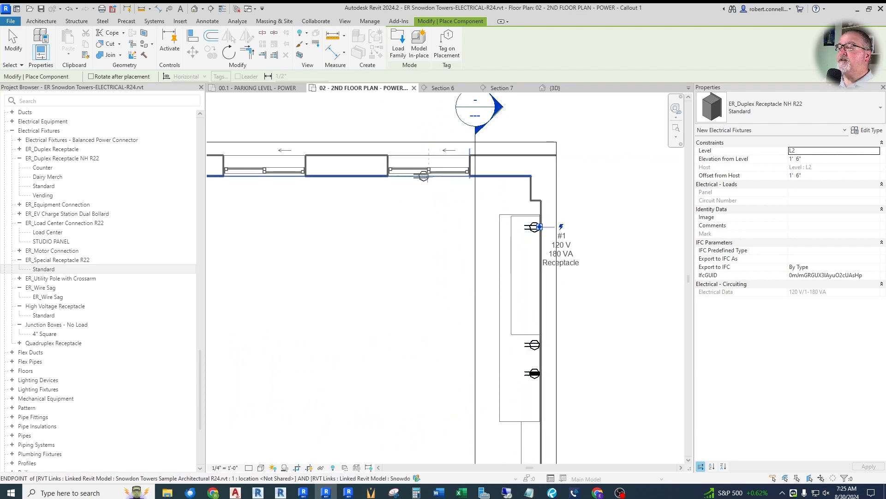
key("Escape")
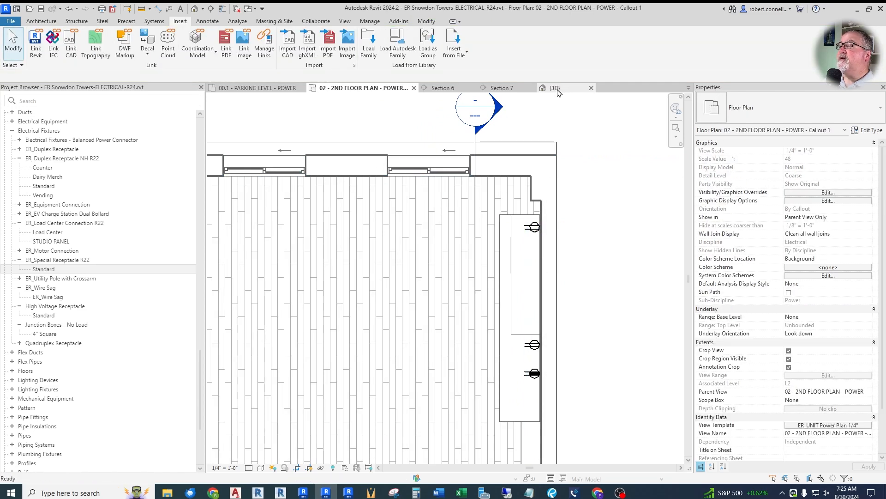
Check the desk wall's new receptacles in the 3D view and rename the view 3D STUDIO.
left_click(554, 88)
scroll(309, 191, "down", 3)
scroll(309, 191, "up", 5)
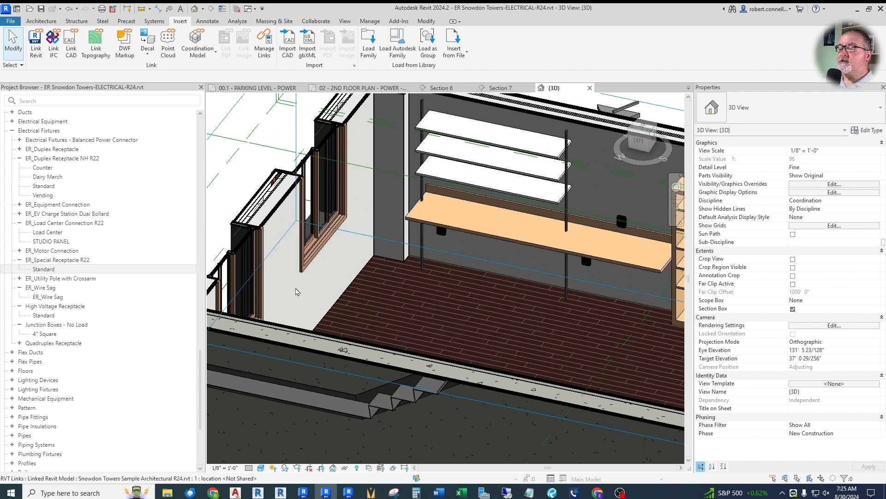
scroll(336, 271, "down", 3)
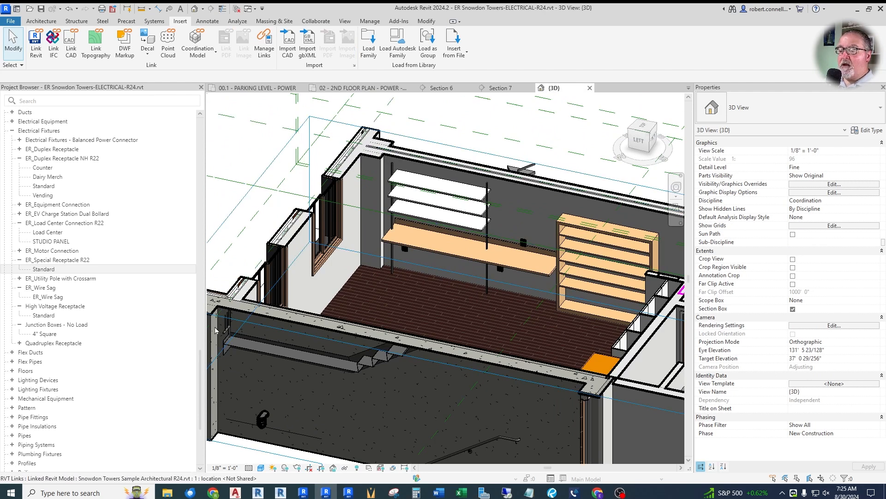
left_click_drag(201, 365, 204, 158)
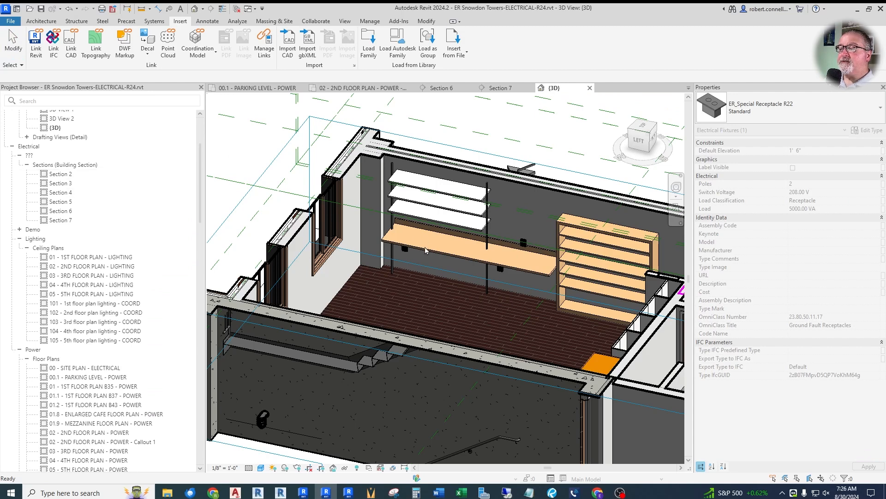
scroll(138, 212, "up", 4)
left_click(56, 226)
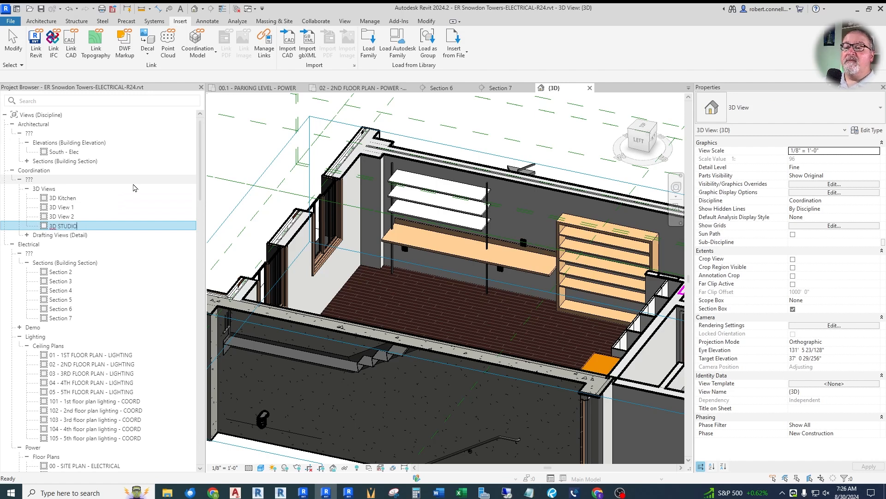
key("Return")
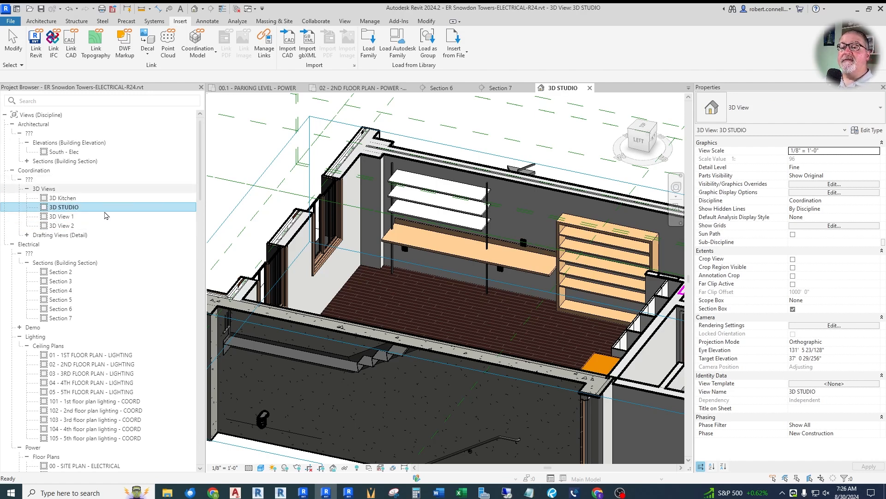
Examine the sectioned café and kitchen in the 3D Kitchen view and return to the 2nd floor power plan callout.
left_click(62, 198)
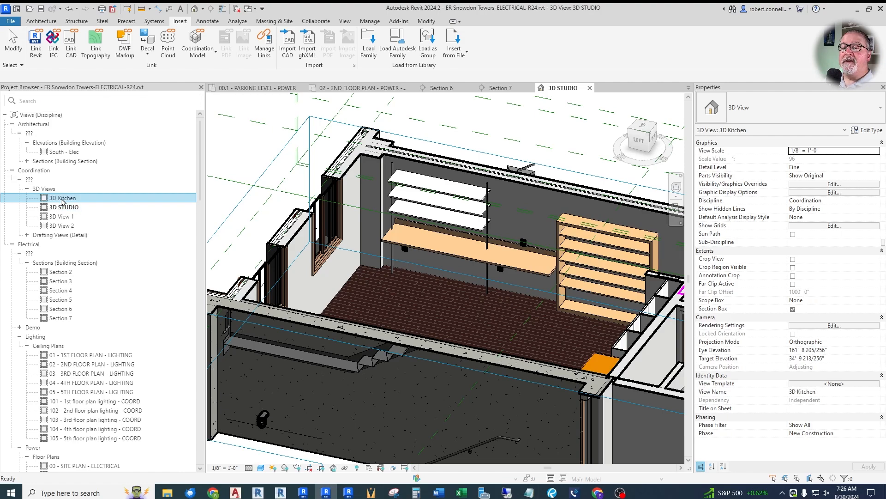
double_click(63, 199)
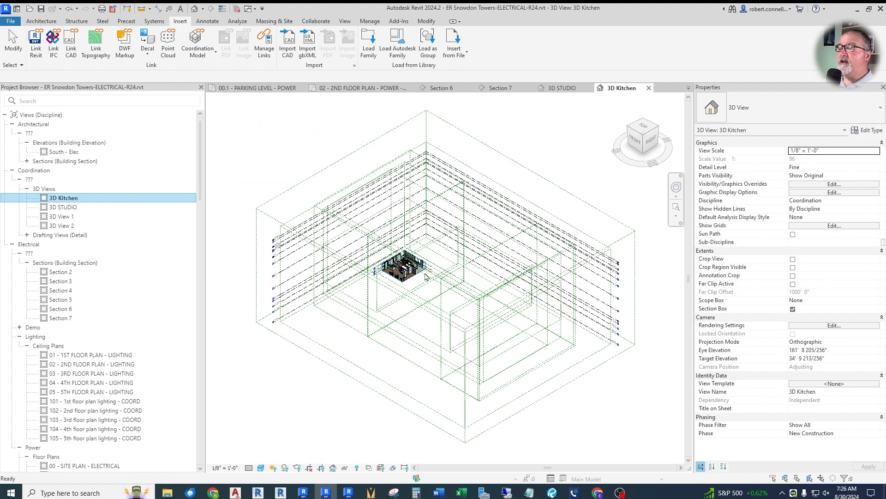
scroll(426, 276, "up", 10)
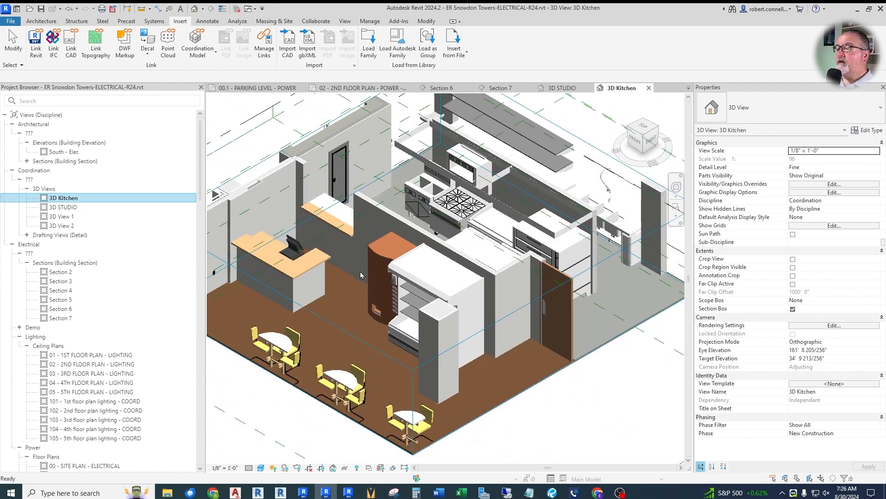
scroll(360, 275, "down", 5)
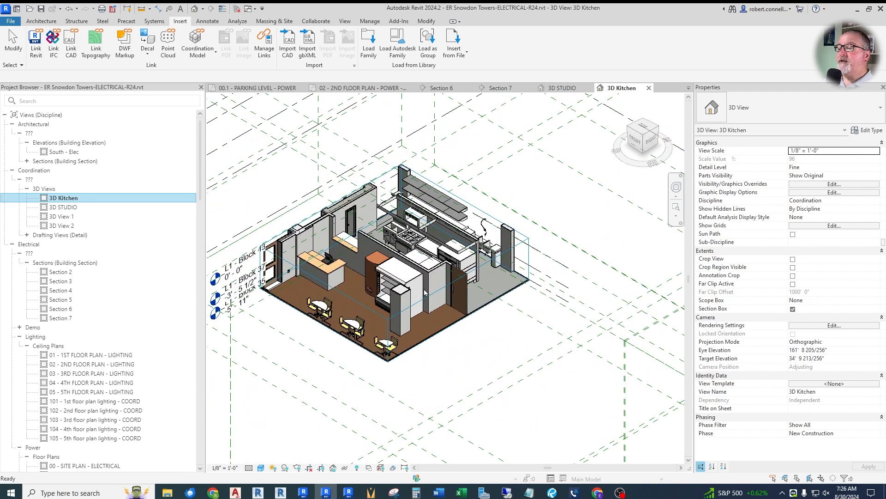
scroll(426, 293, "down", 1)
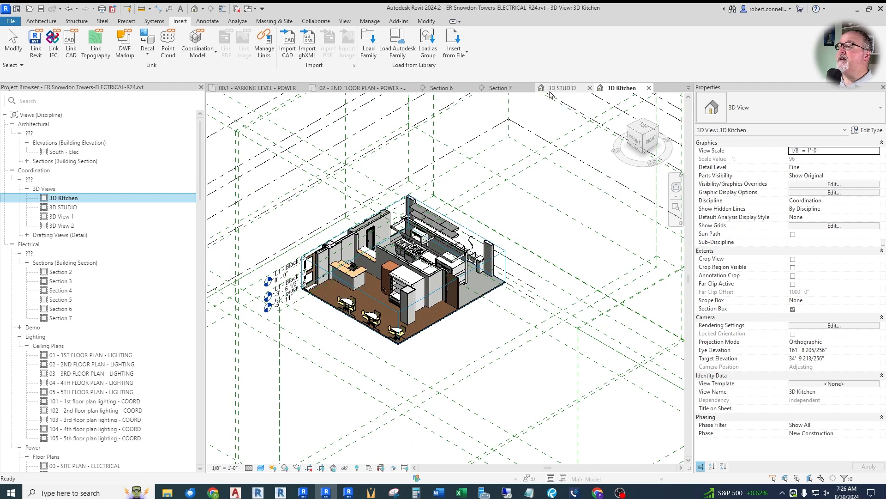
left_click(367, 88)
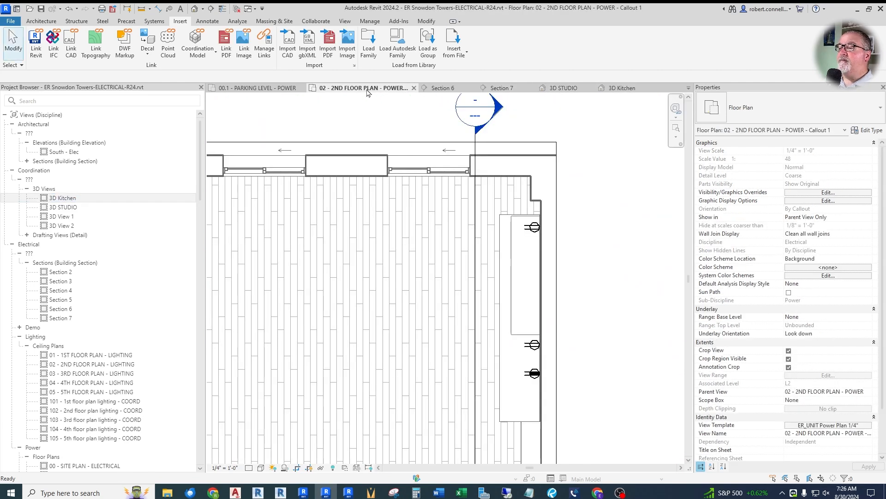
Measure with a temporary detail line from the desk-side wall corner along the window wall to the pier between the windows.
scroll(434, 222, "up", 1)
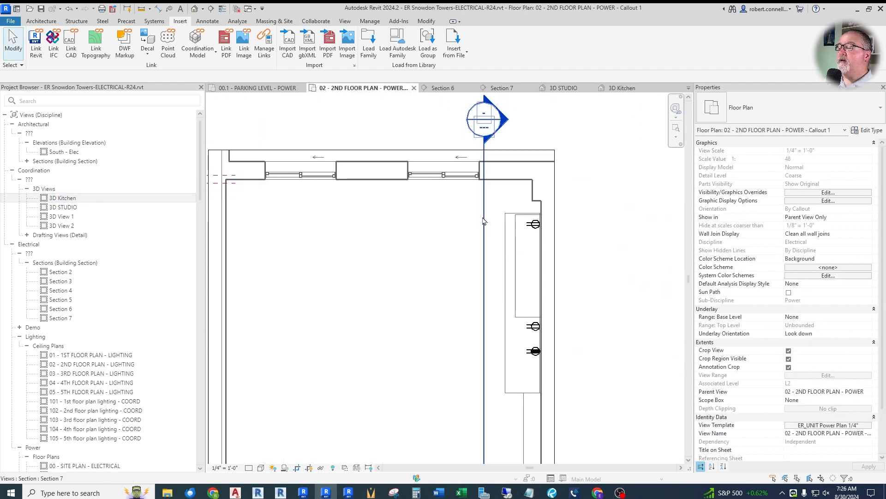
left_click(534, 224)
right_click(533, 224)
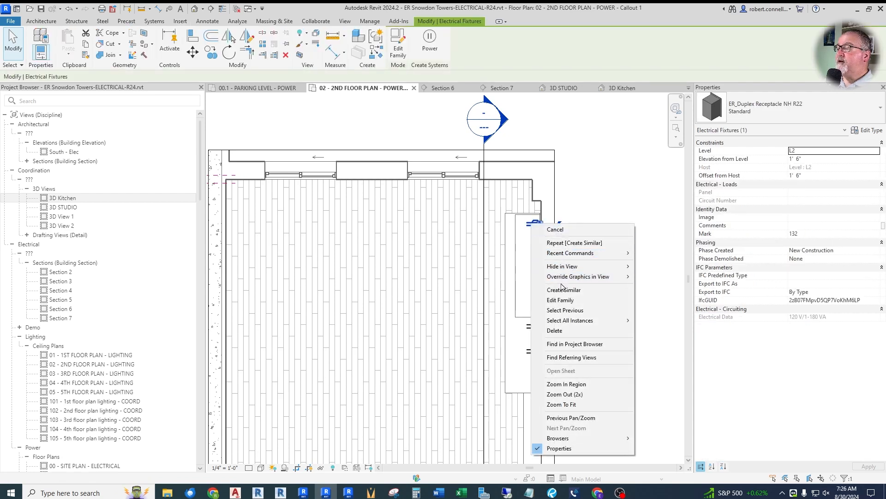
left_click(499, 277)
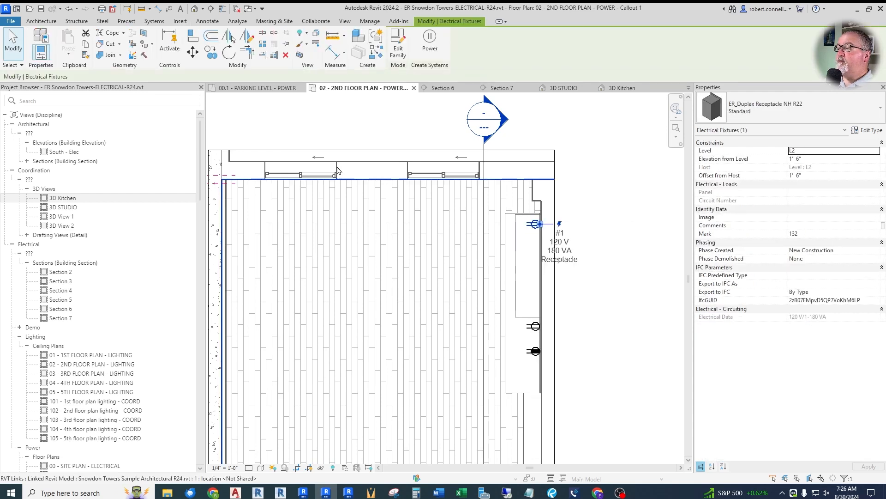
left_click(203, 23)
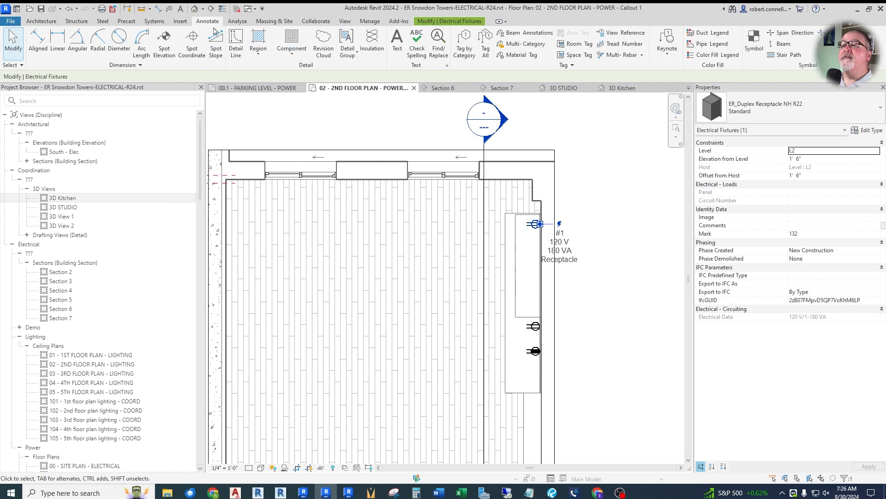
left_click(235, 42)
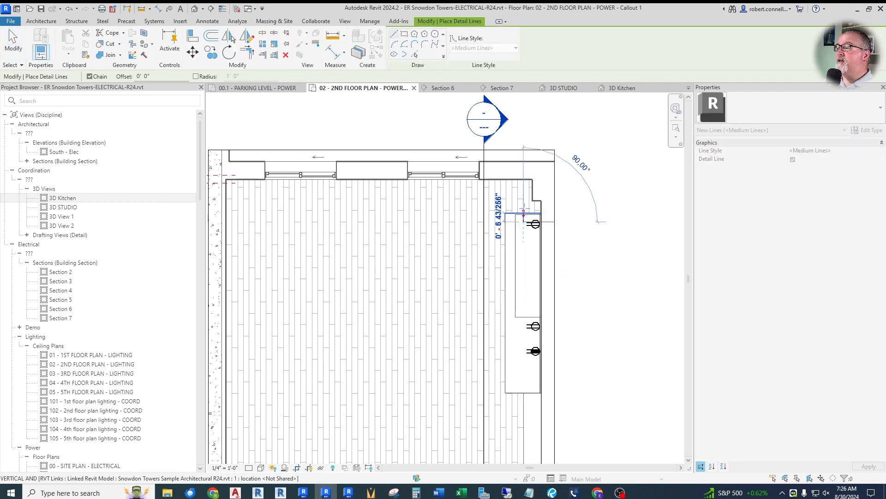
scroll(523, 180, "up", 2)
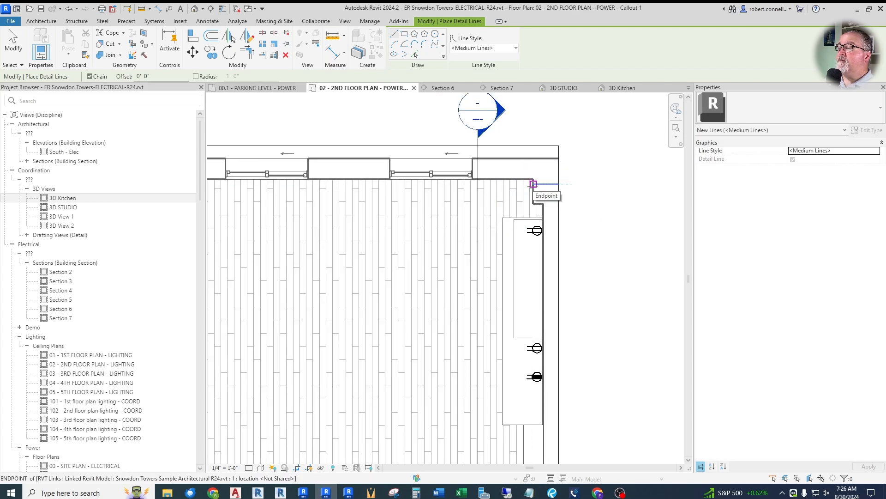
left_click(533, 184)
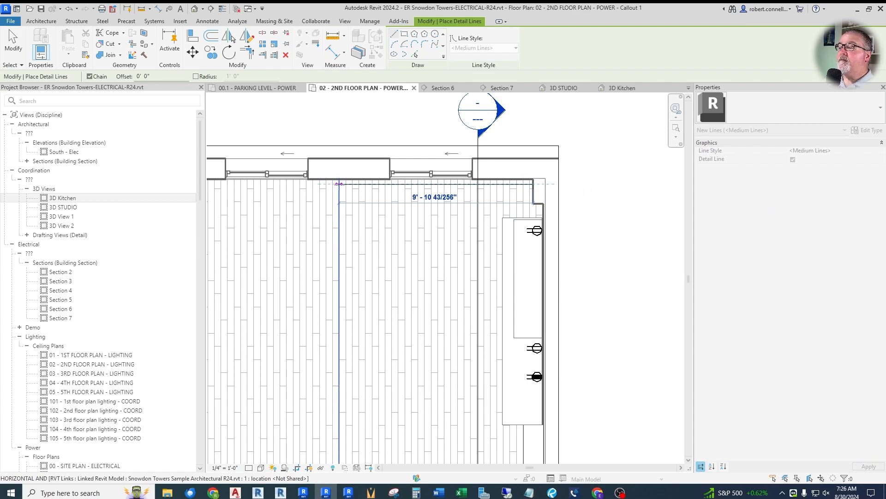
key("Escape")
Place a Standard duplex receptacle matching the desk's on the window wall, on the pier between the two windows.
right_click(510, 231)
left_click(526, 239)
right_click(531, 234)
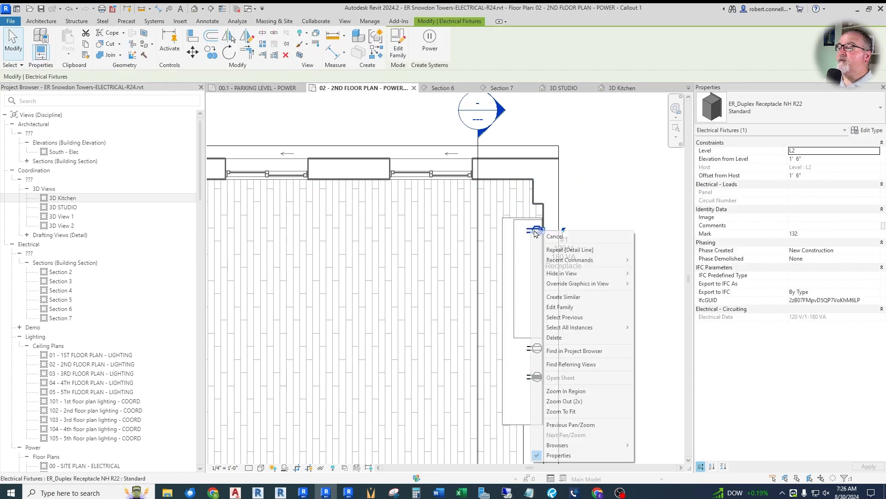
left_click(554, 296)
left_click(358, 183)
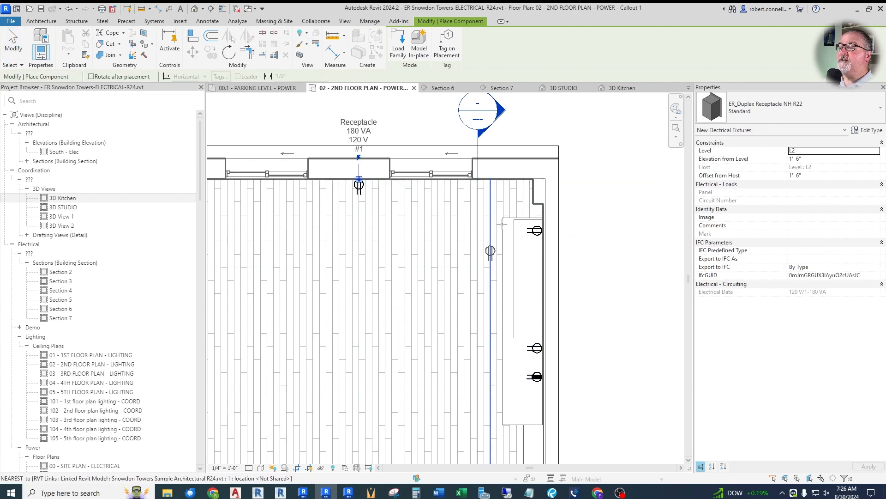
scroll(351, 207, "down", 2)
scroll(307, 213, "up", 1)
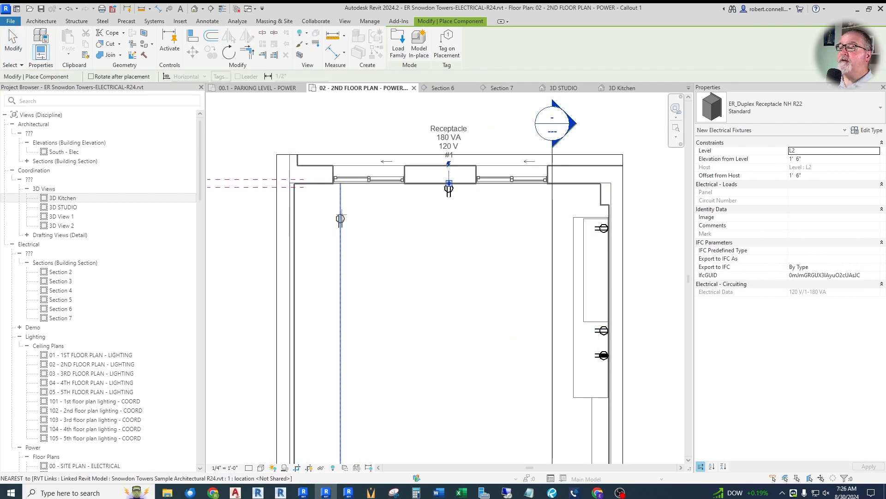
key("Escape")
key("Escape")
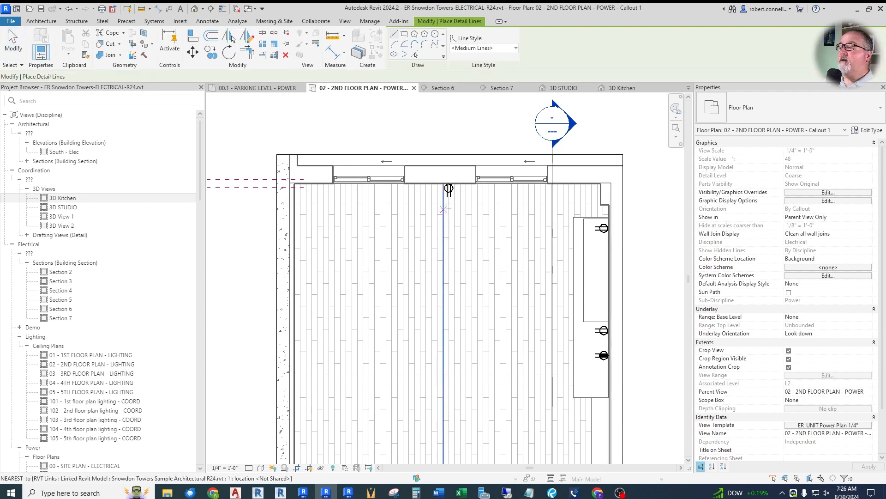
Measure from the window-wall receptacle to the wall opposite the desk and draw a guide detail line about 2'-9" long down from that corner.
left_click(450, 203)
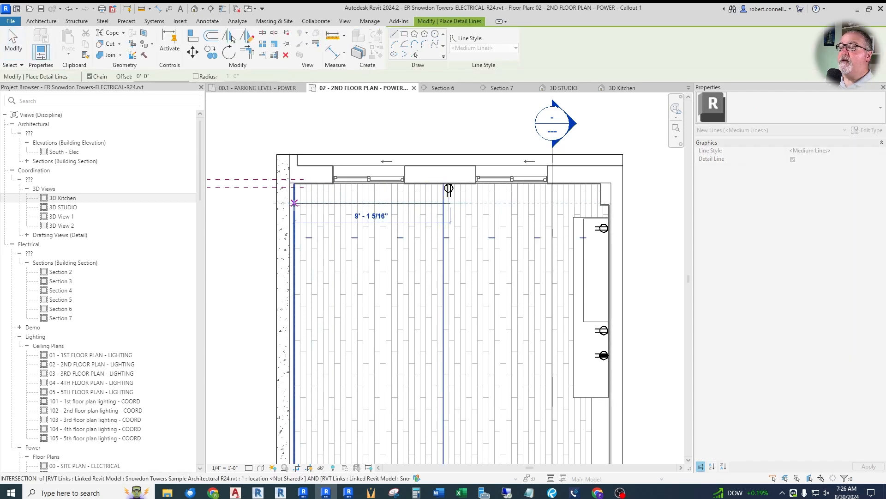
key("Escape")
left_click(306, 183)
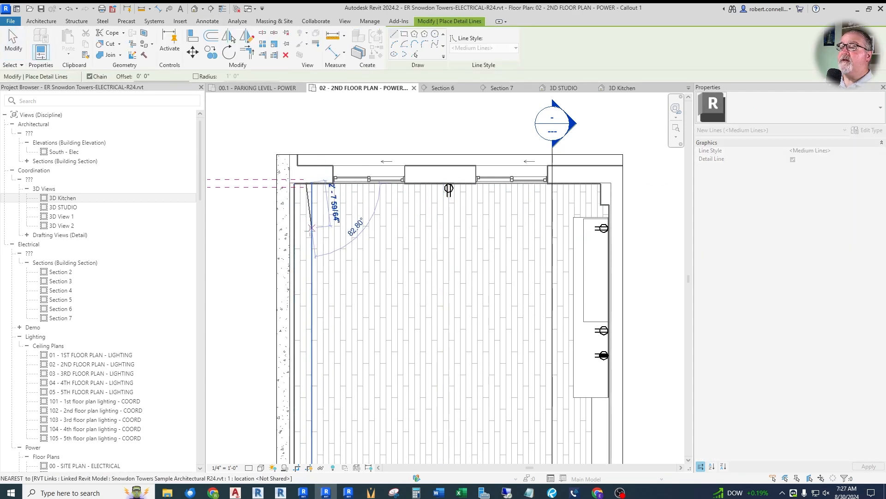
left_click(306, 230)
key("Escape")
key("Escape")
Place a matching Standard duplex receptacle on the wall opposite the desk at the guide line's end, and delete the guide line.
left_click(449, 188)
right_click(446, 190)
left_click(478, 257)
scroll(316, 241, "up", 2)
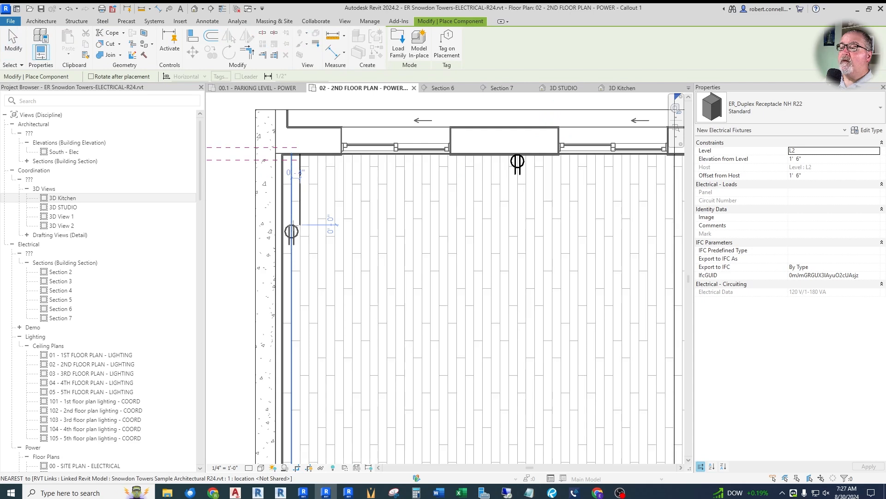
left_click(289, 224)
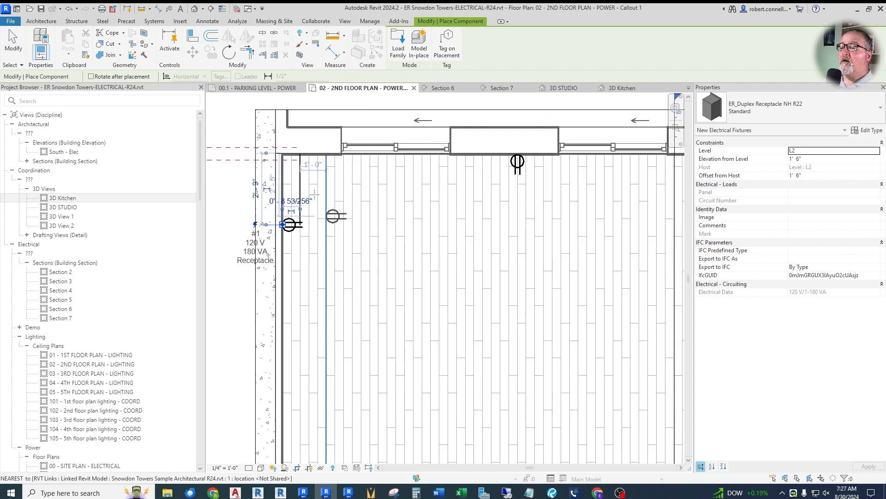
key("Escape")
left_click(300, 190)
key("Delete")
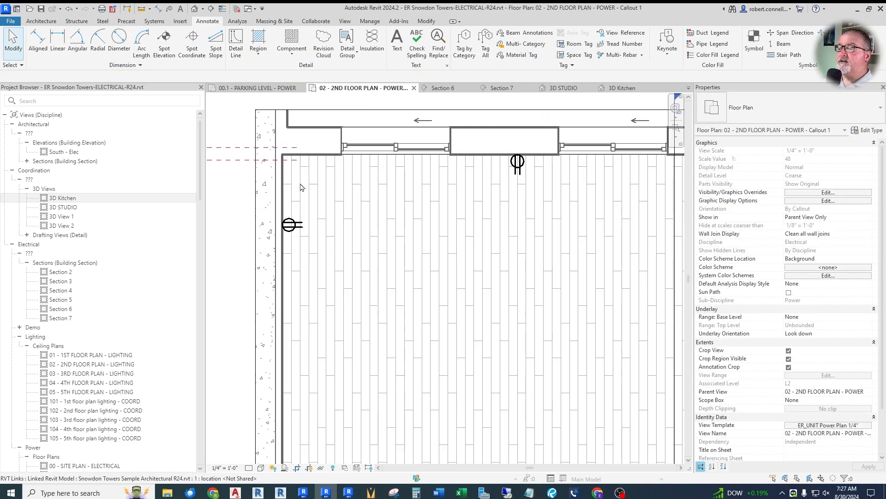
Copy the receptacle opposite the desk about 11'-9" along the same wall toward the kitchen.
scroll(323, 187, "down", 4)
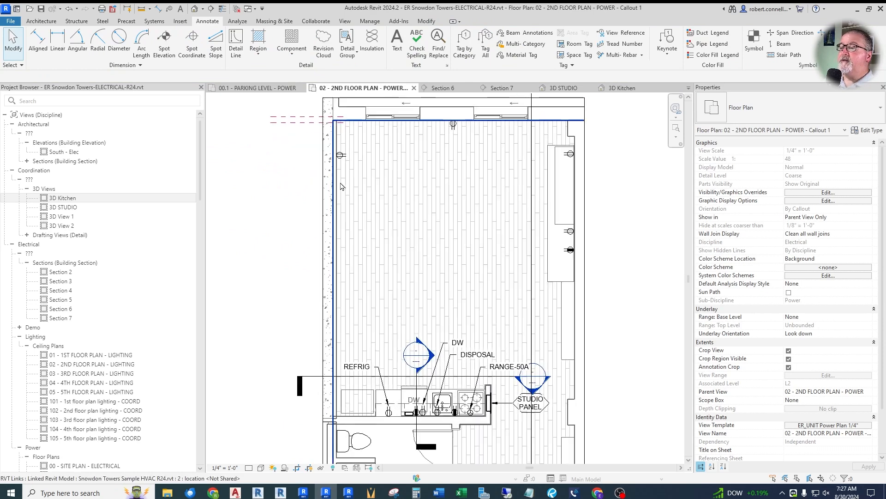
left_click(339, 155)
left_click(212, 58)
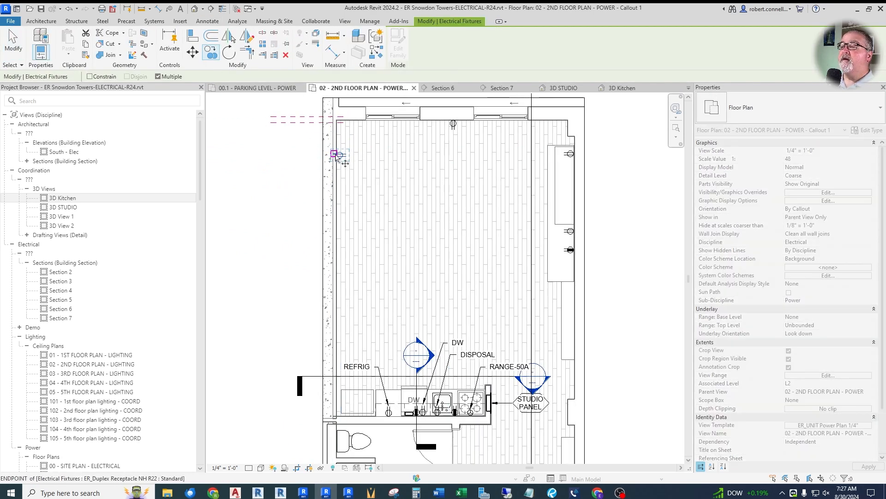
left_click(340, 155)
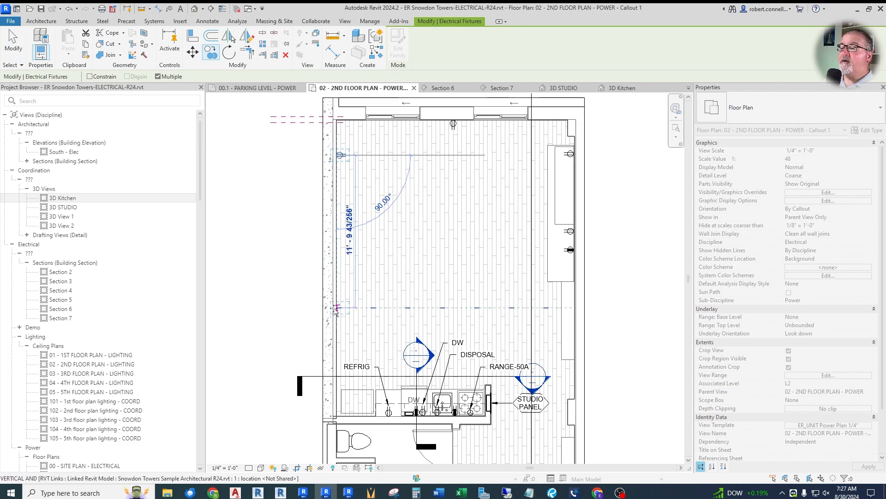
left_click(337, 308)
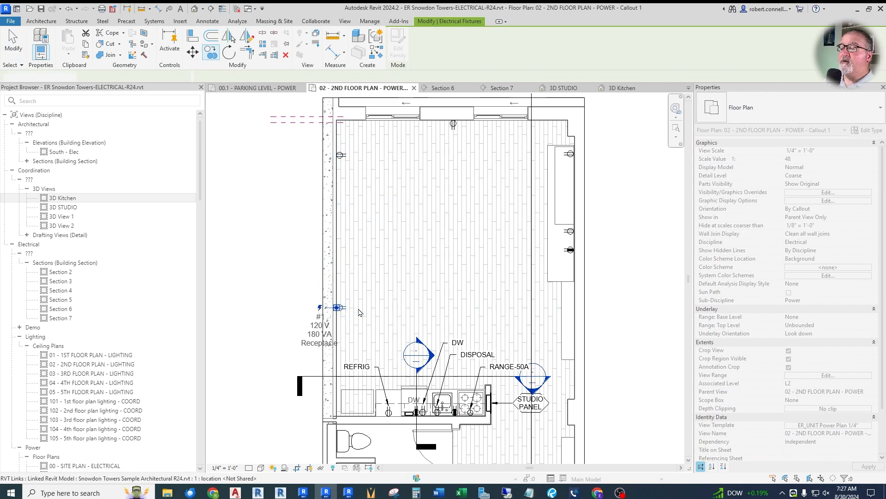
key("Escape")
key("Escape")
Dismiss the save reminder and place a Standard duplex receptacle matching the desk's on the hallway side of the wall behind the range.
scroll(355, 311, "down", 1)
middle_click_drag(354, 310, 360, 240)
scroll(512, 428, "up", 3)
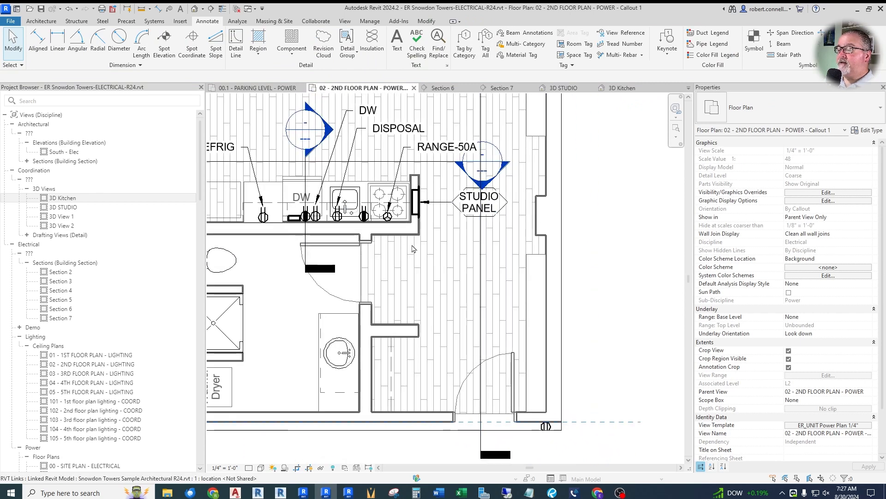
scroll(417, 377, "down", 1)
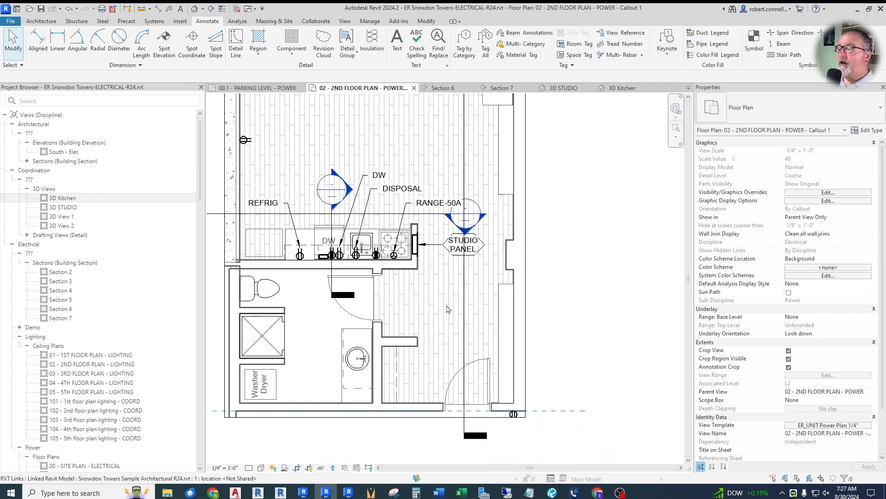
scroll(468, 276, "down", 2)
scroll(480, 246, "up", 2)
scroll(451, 243, "down", 2)
scroll(480, 150, "up", 2)
left_click(473, 147)
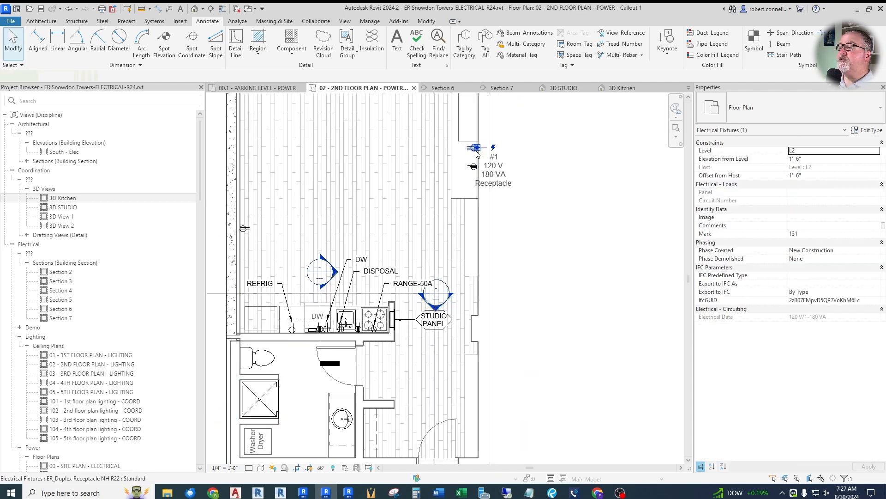
right_click(472, 147)
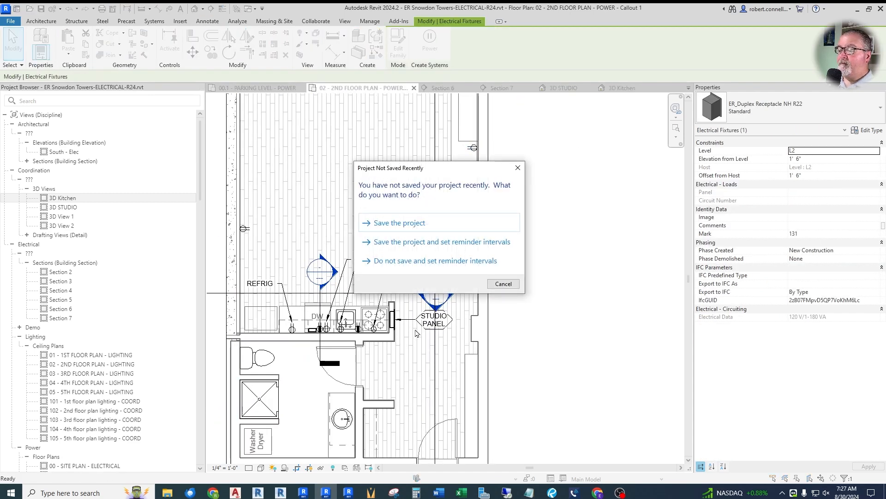
left_click(491, 286)
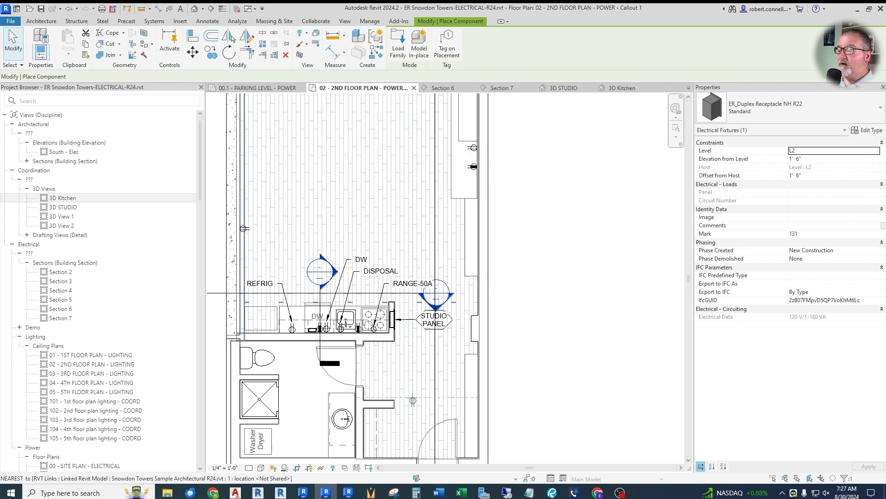
scroll(413, 402, "up", 2)
scroll(415, 338, "down", 2)
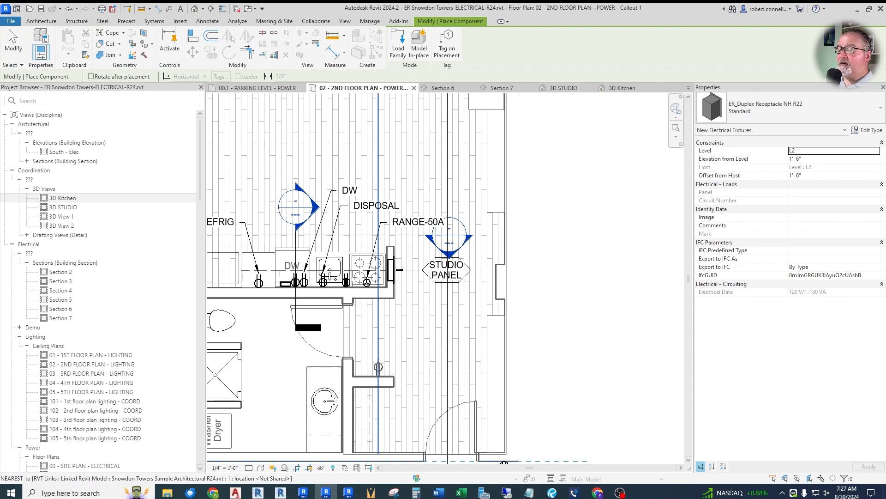
scroll(373, 303, "up", 2)
left_click(373, 304)
key("Escape")
key("Escape")
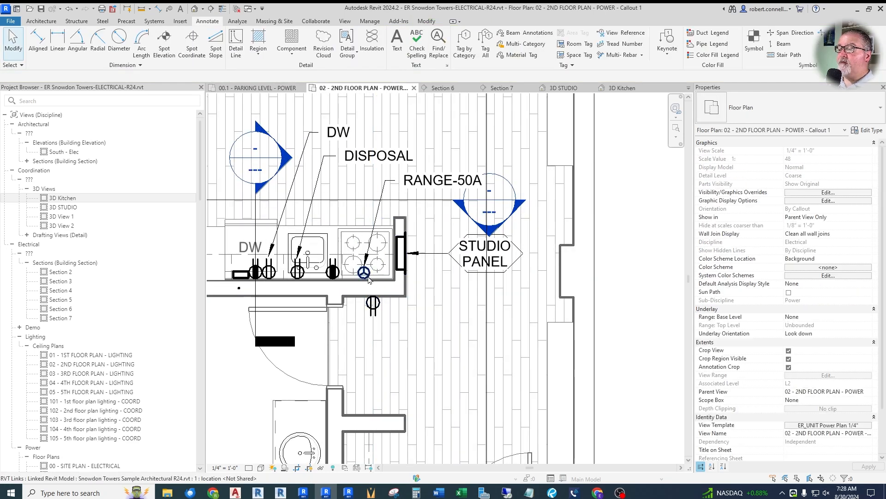
Place a Counter duplex receptacle matching the kitchen counter's on the bathroom's corridor-side wall, at the end of the vanity.
scroll(369, 280, "down", 3)
scroll(321, 360, "up", 2)
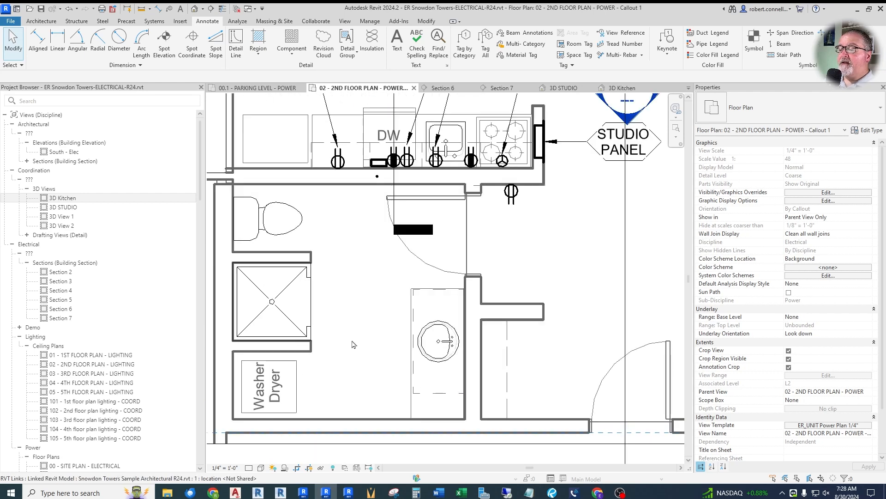
scroll(321, 360, "down", 1)
scroll(301, 369, "up", 3)
scroll(301, 369, "down", 1)
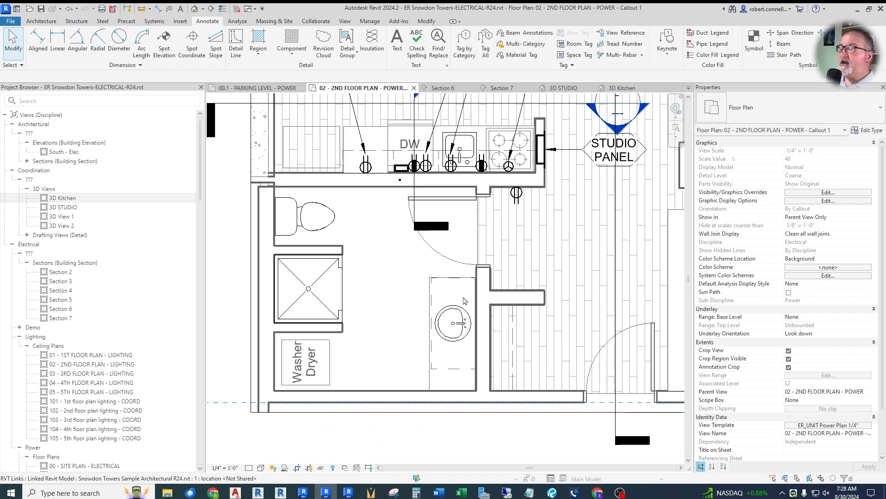
left_click(482, 167)
right_click(484, 167)
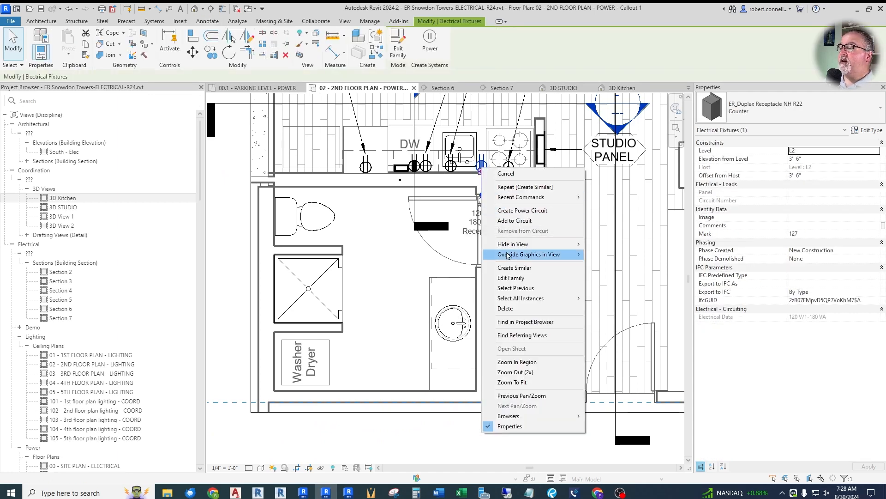
left_click(508, 267)
scroll(449, 353, "up", 2)
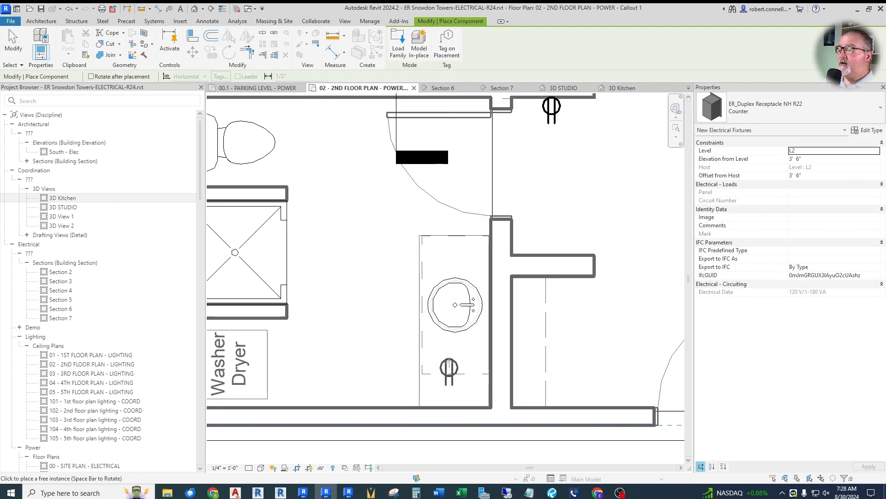
left_click(456, 397)
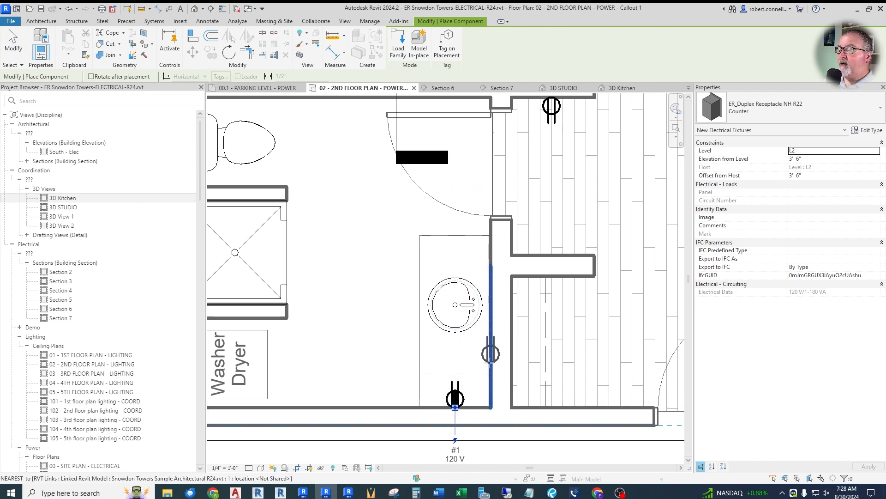
scroll(434, 334, "down", 3)
scroll(434, 333, "down", 2)
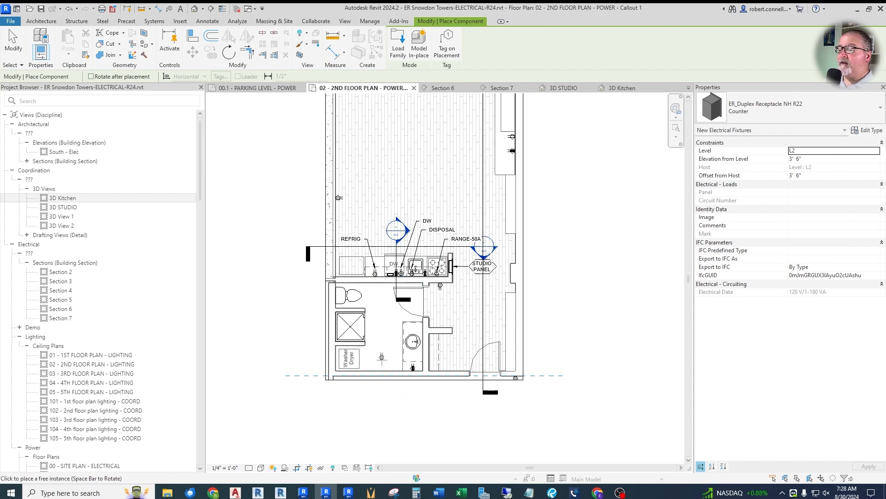
scroll(350, 371, "up", 2)
key("Escape")
key("Escape")
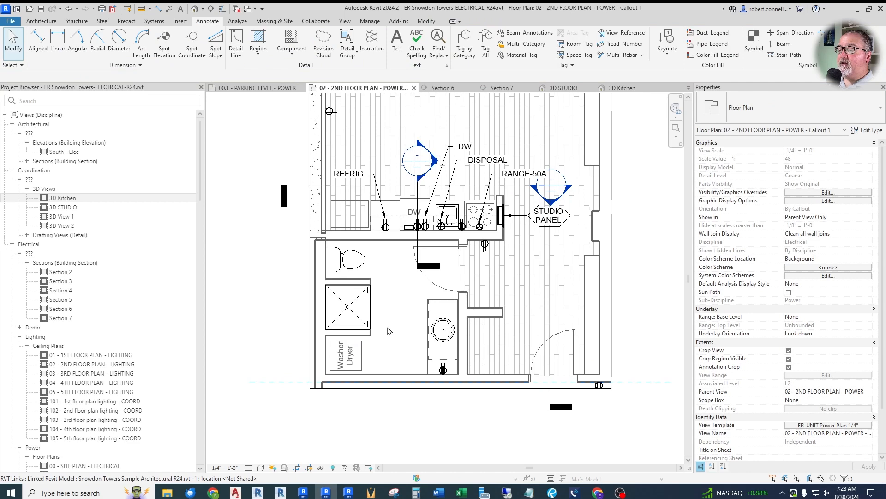
scroll(386, 316, "down", 1)
scroll(381, 334, "up", 3)
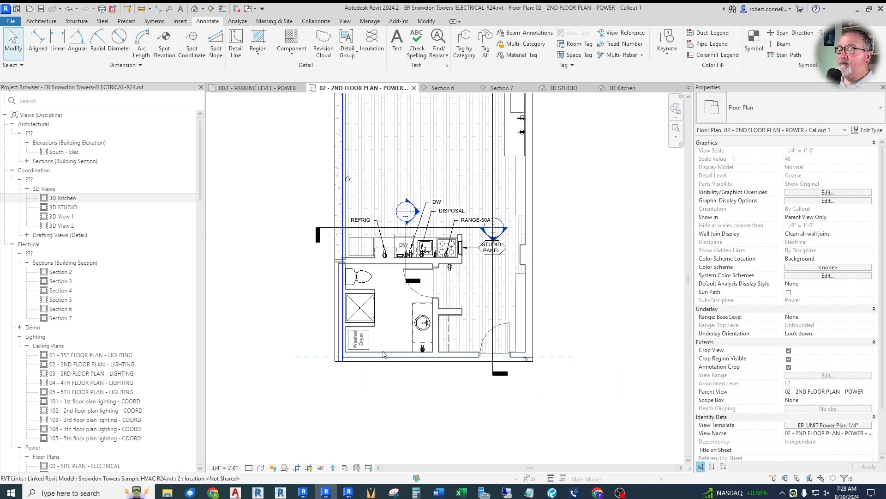
Place a Standard duplex receptacle matching the hallway's on the bathroom's outer wall, behind the washer/dryer.
scroll(333, 337, "up", 2)
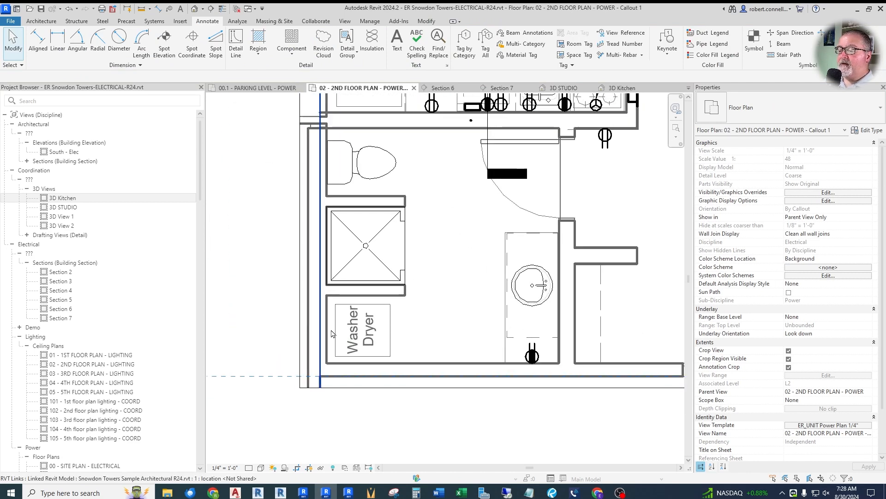
scroll(363, 333, "down", 1)
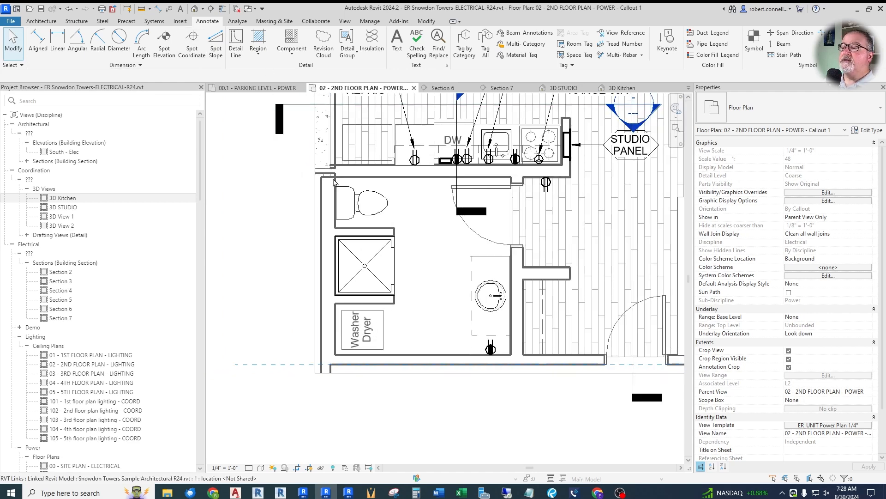
left_click(545, 184)
right_click(543, 185)
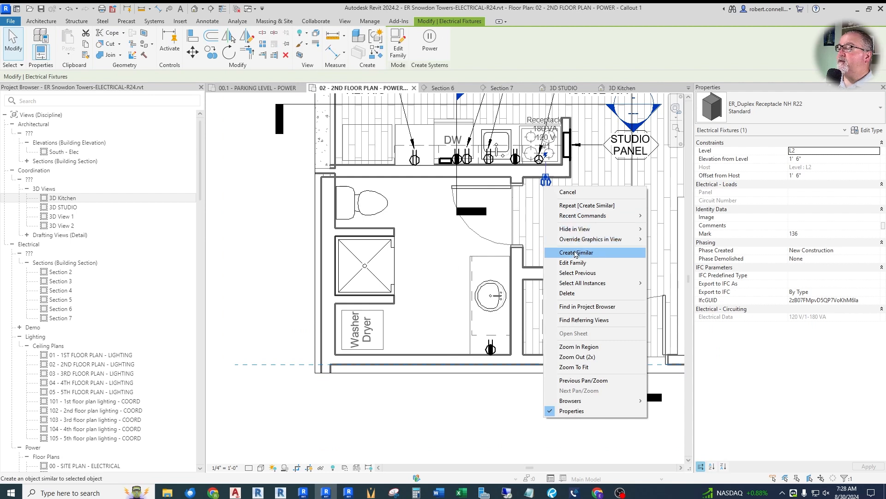
left_click(577, 253)
scroll(342, 357, "up", 2)
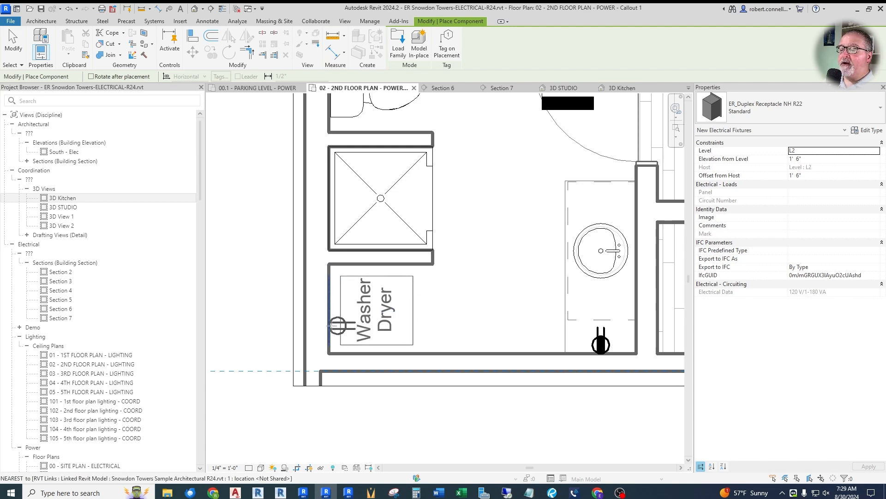
left_click(329, 324)
key("Escape")
key("Escape")
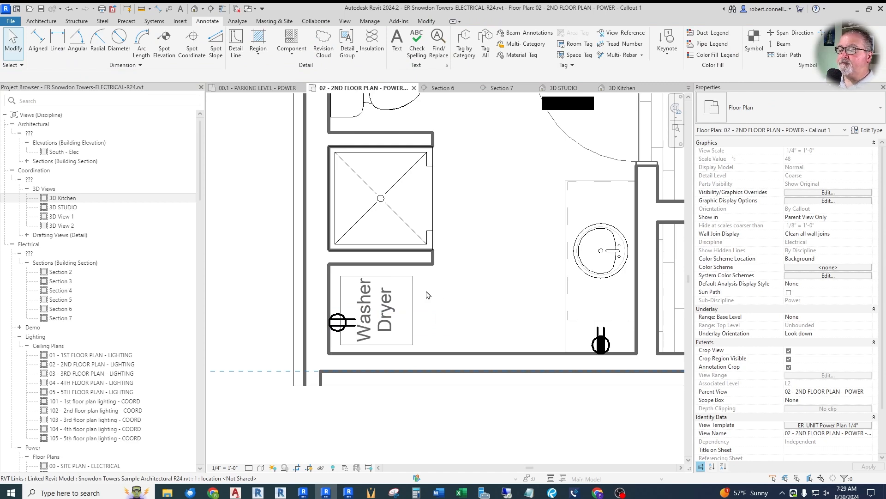
Place a Standard special receptacle matching the range's beside the duplex receptacle on the wall behind the washer/dryer.
scroll(394, 298, "down", 7)
scroll(510, 227, "up", 4)
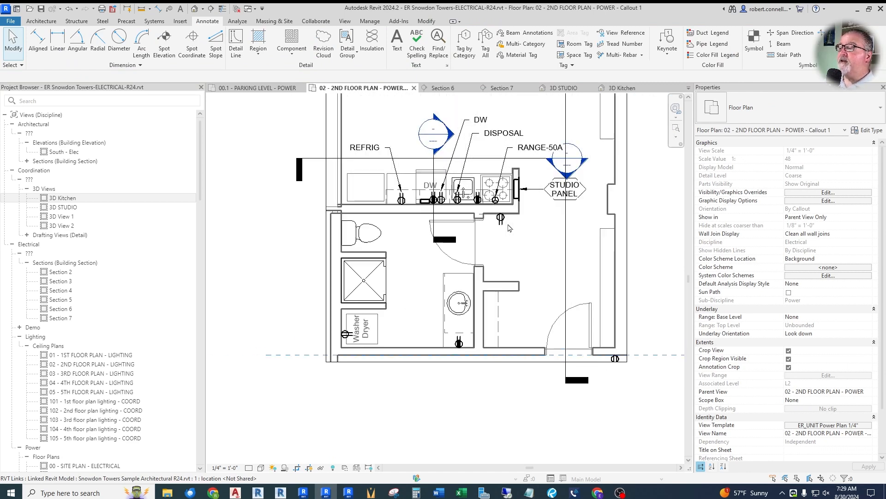
right_click(490, 195)
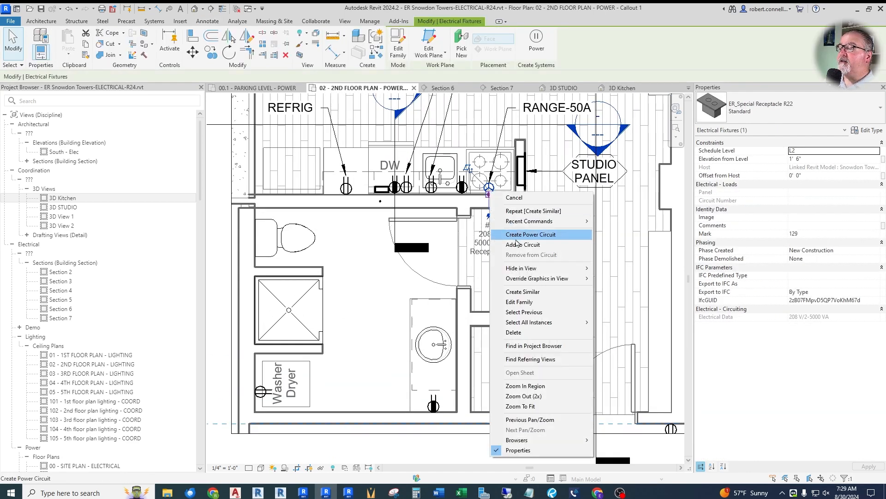
left_click(508, 291)
scroll(334, 291, "down", 1)
scroll(333, 291, "up", 5)
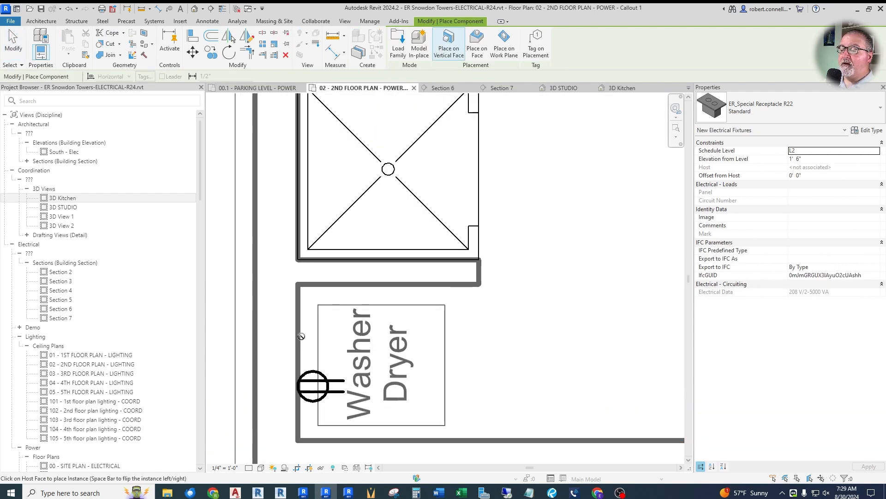
left_click(298, 336)
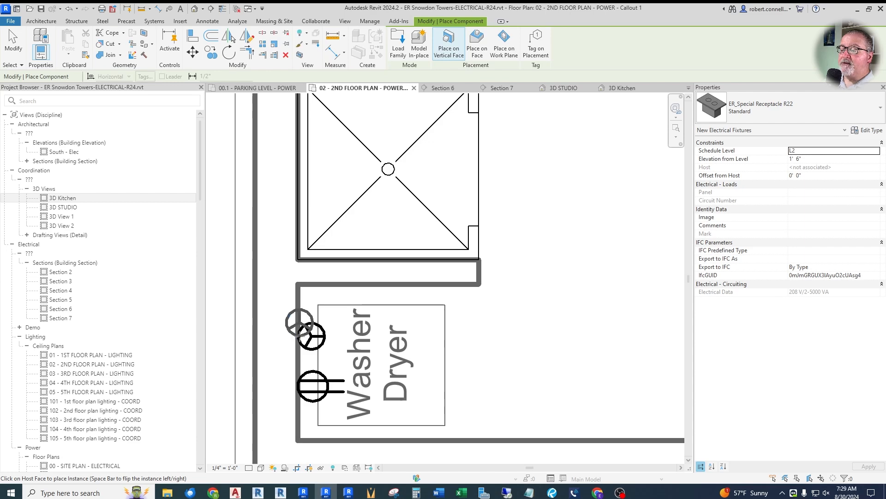
key("Escape")
scroll(272, 327, "down", 2)
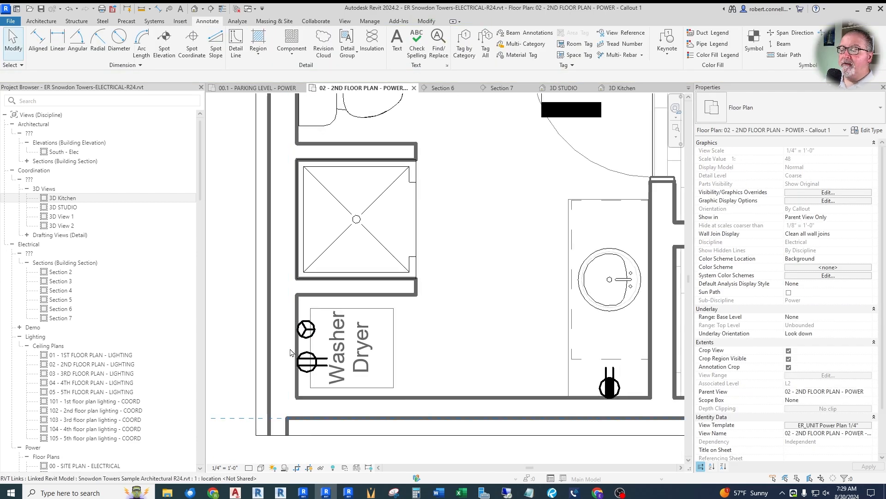
Add the text notes "DRYER-30A" and "LAUNDRY" one below the other beside the washer/dryer.
scroll(291, 352, "down", 3)
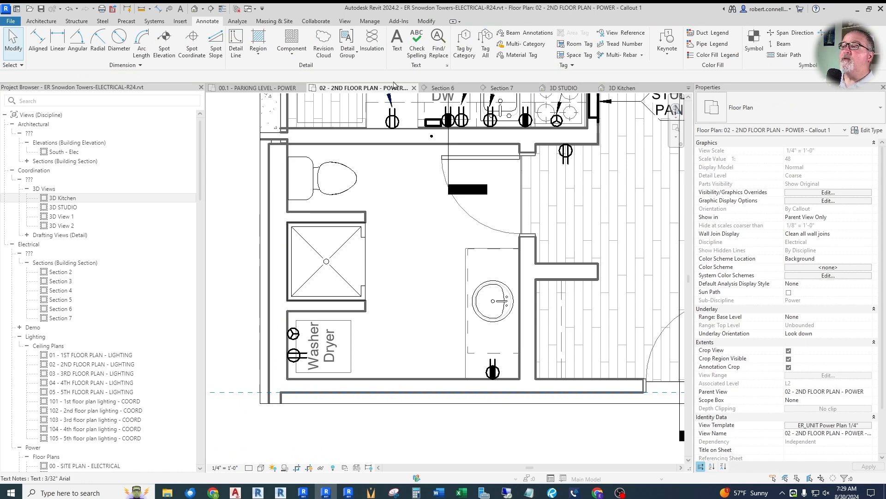
left_click(397, 42)
left_click(360, 309)
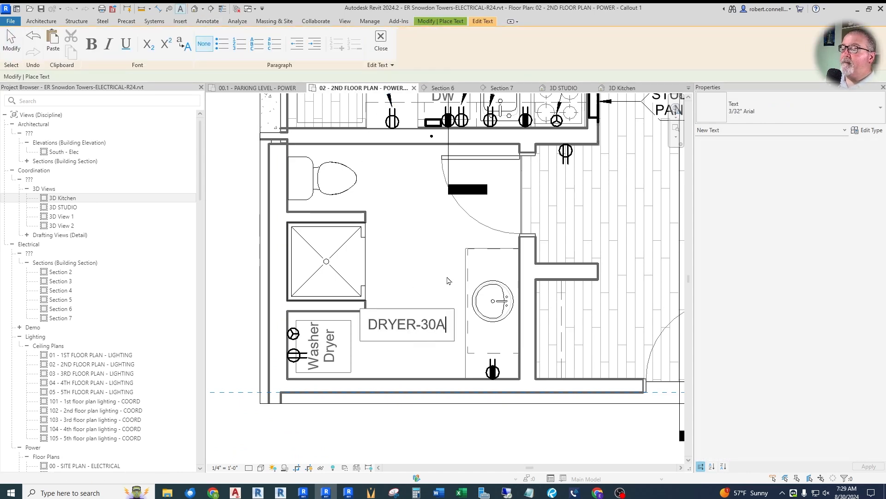
type("DRYER-30A")
left_click(426, 248)
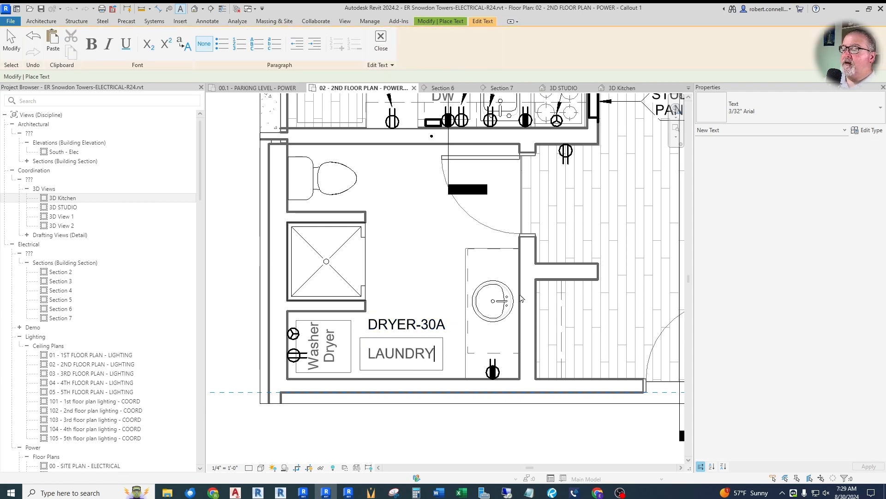
left_click(431, 257)
key("Escape")
Add a leader from the DRYER-30A note to the special receptacle behind the washer/dryer.
scroll(290, 376, "up", 3)
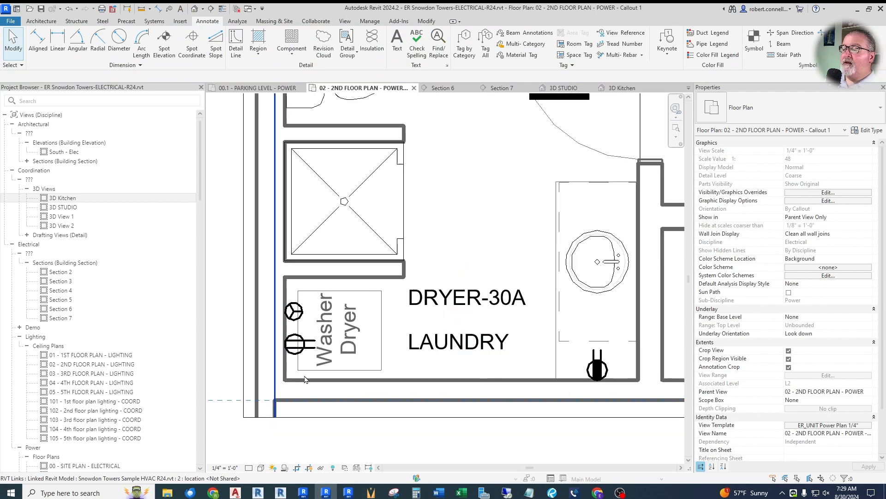
scroll(452, 336, "down", 1)
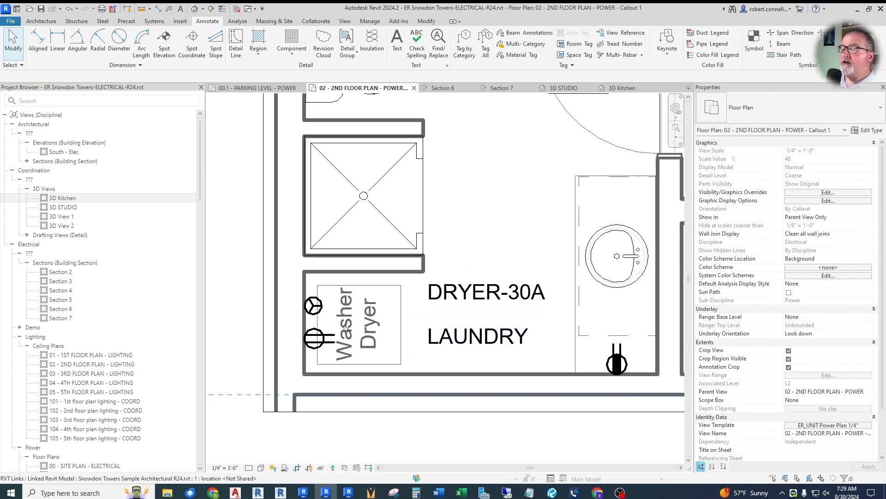
scroll(370, 319, "down", 1)
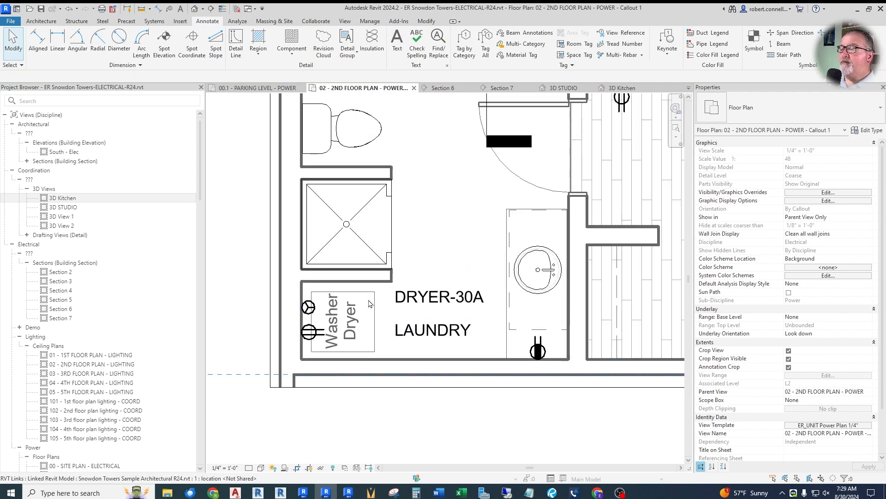
scroll(369, 303, "down", 3)
scroll(398, 302, "up", 3)
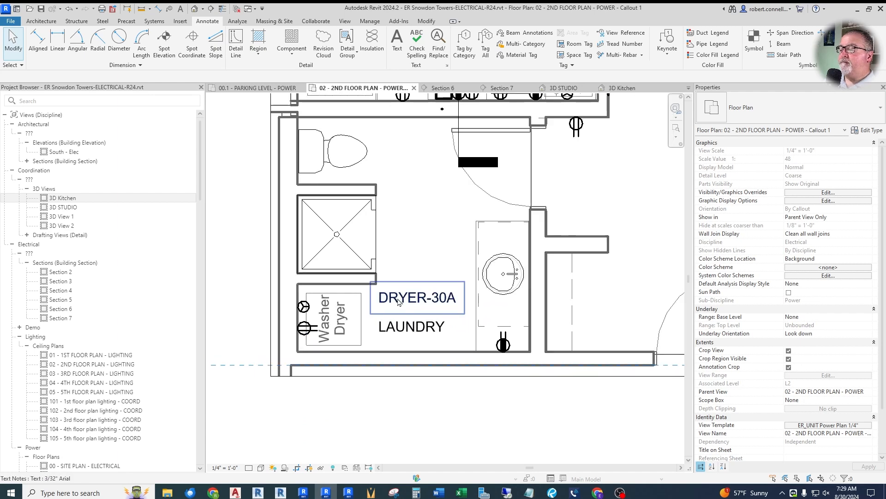
scroll(398, 301, "up", 1)
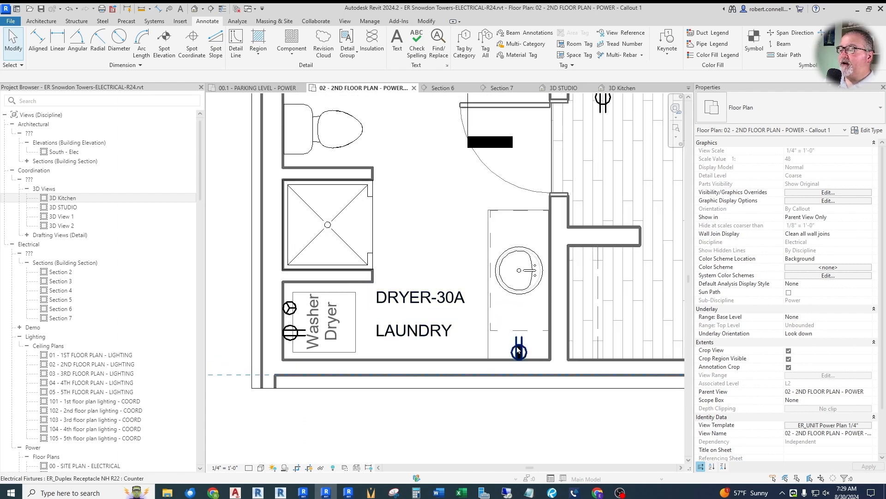
scroll(416, 333, "down", 1)
scroll(536, 296, "up", 1)
scroll(517, 258, "down", 1)
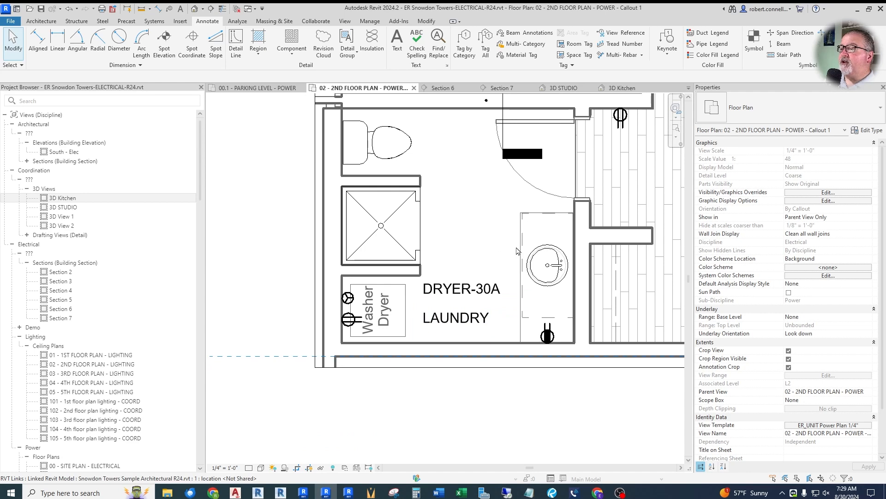
scroll(440, 270, "up", 1)
left_click(438, 291)
left_click_drag(267, 295, 390, 294)
Add a leader to the LAUNDRY note and adjust it to point at the duplex receptacle behind the washer/dryer.
left_click(461, 329)
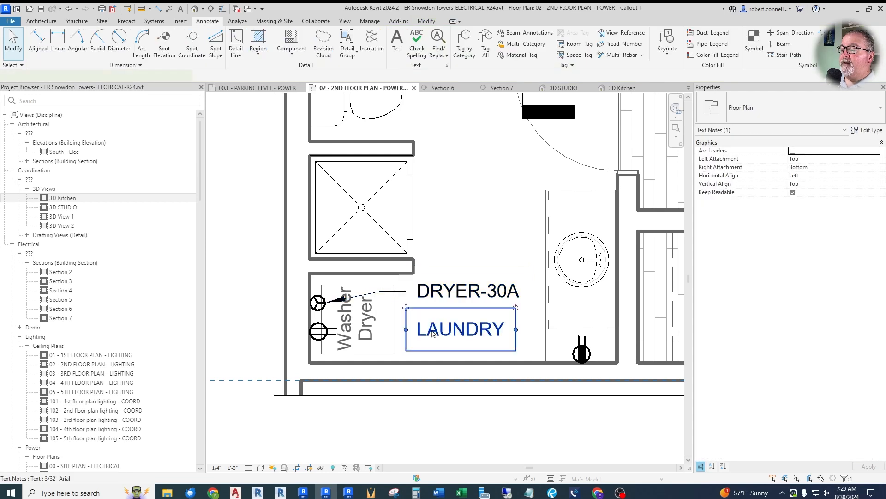
left_click(396, 41)
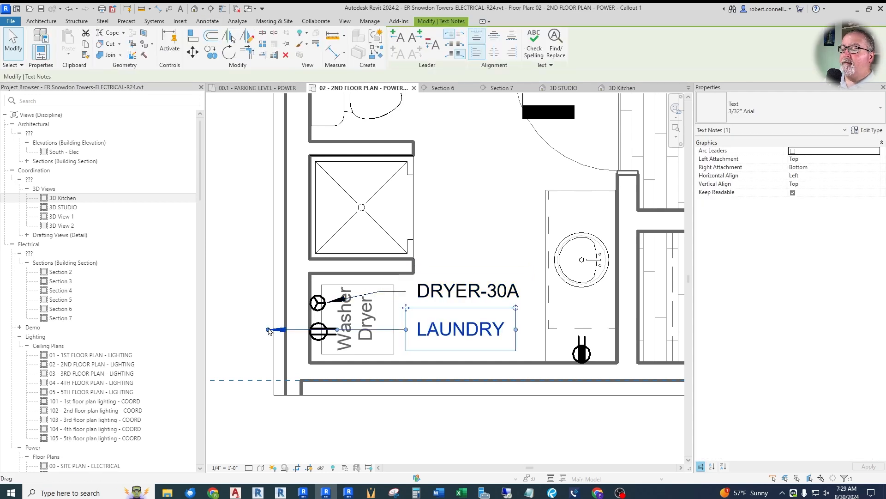
left_click_drag(268, 329, 268, 330)
left_click_drag(337, 332, 380, 329)
key("Escape")
Add a "GFCI" text note by the bathroom vanity's receptacle and nudge it clear of the symbol.
scroll(366, 338, "down", 5)
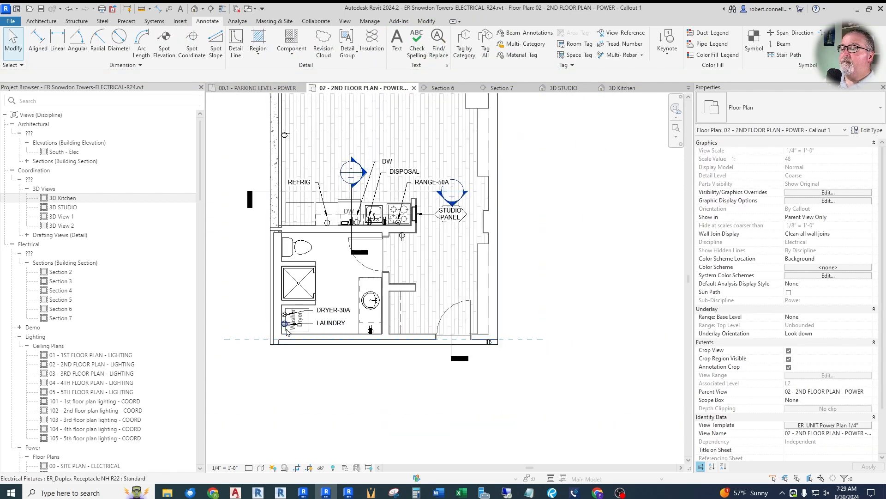
scroll(368, 358, "up", 5)
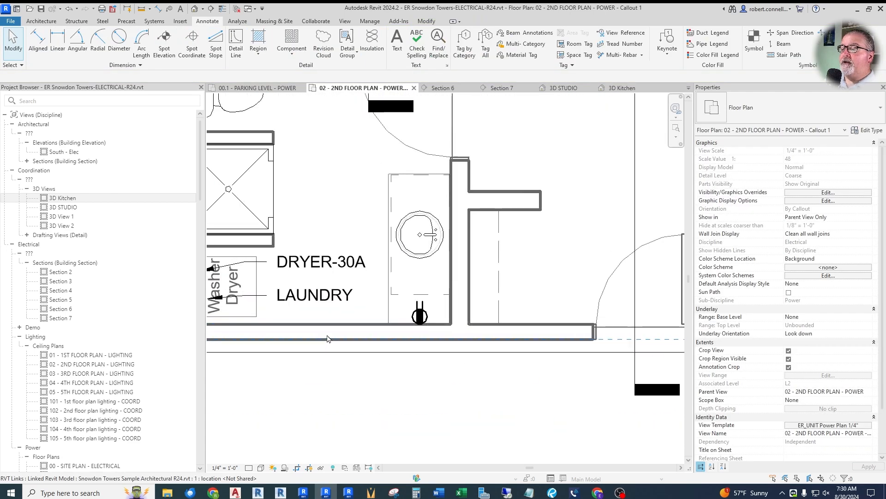
scroll(434, 318, "up", 2)
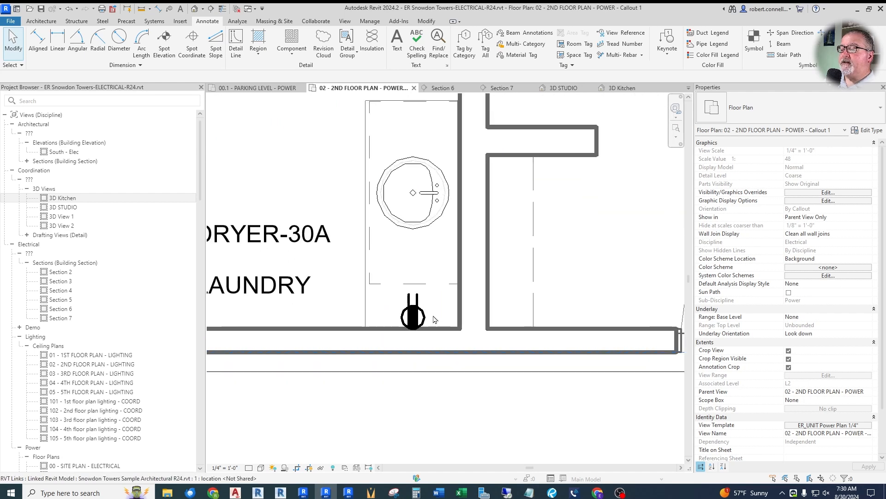
left_click(397, 38)
left_click(383, 268)
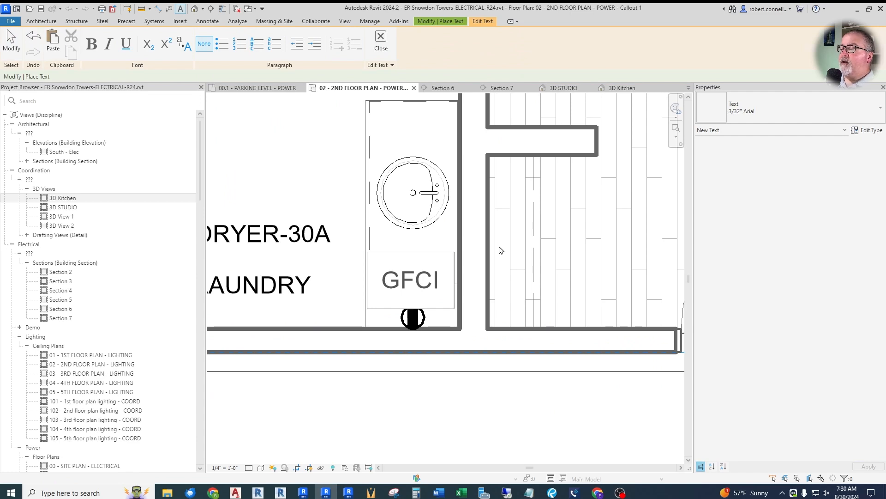
left_click(480, 255)
scroll(482, 257, "up", 1)
key("Escape")
mouse_move(402, 277)
left_mouse_down()
mouse_move(415, 270)
mouse_move(401, 270)
left_mouse_up()
Review the receptacle layout and labels across the bathroom, kitchen and entry hallway.
scroll(377, 312, "down", 4)
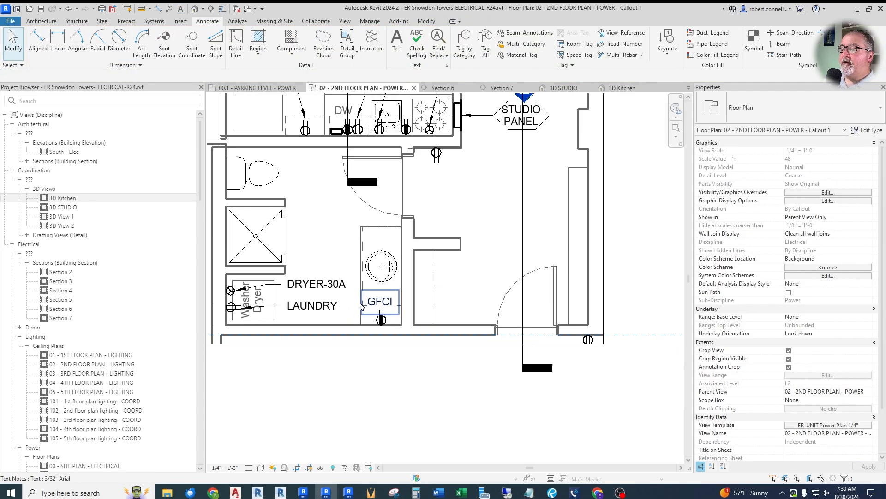
scroll(373, 321, "down", 3)
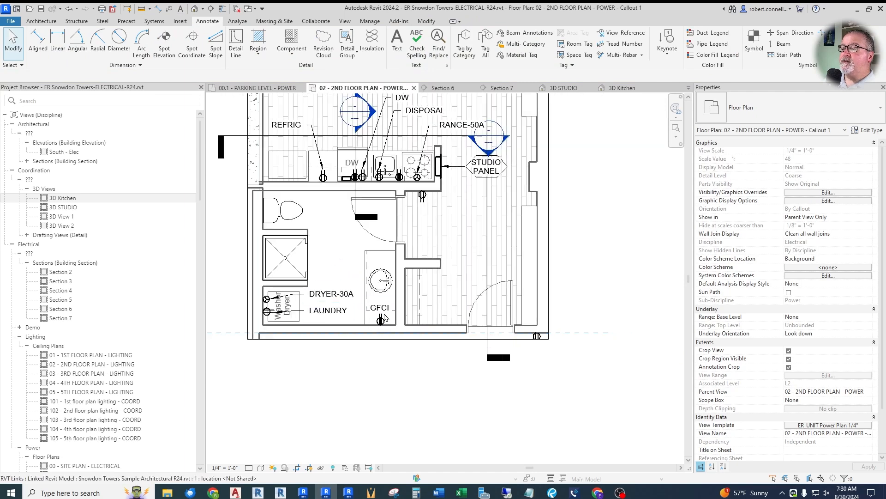
scroll(502, 197, "up", 2)
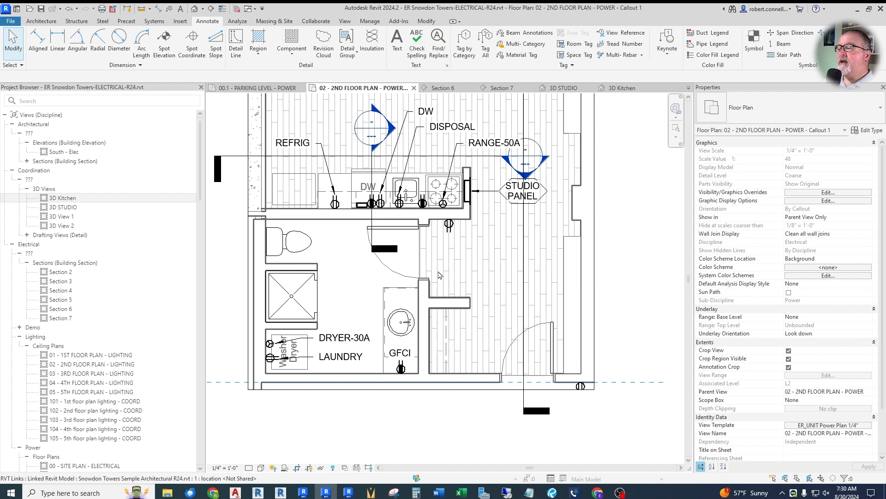
scroll(418, 271, "down", 2)
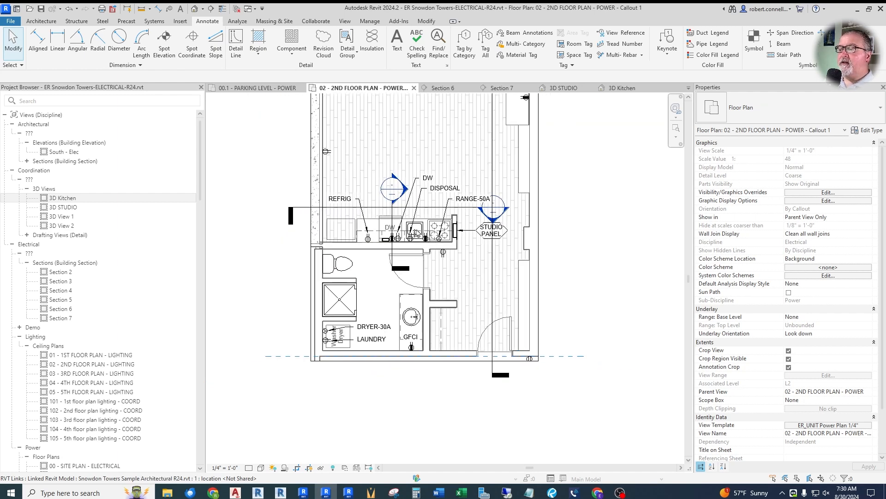
scroll(425, 319, "up", 3)
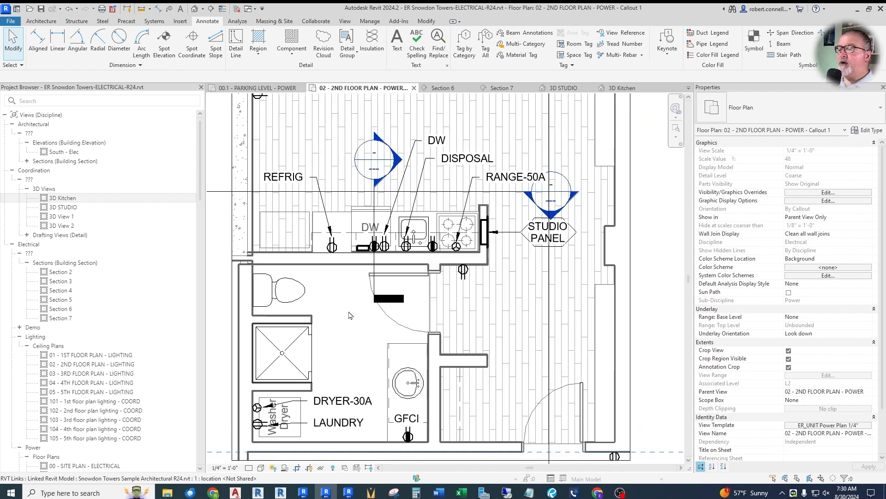
scroll(341, 320, "down", 2)
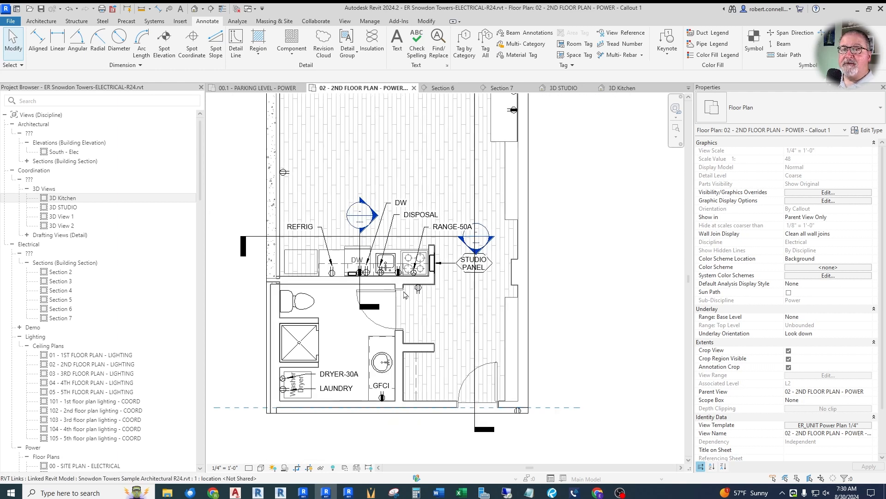
scroll(401, 290, "up", 3)
scroll(402, 333, "down", 2)
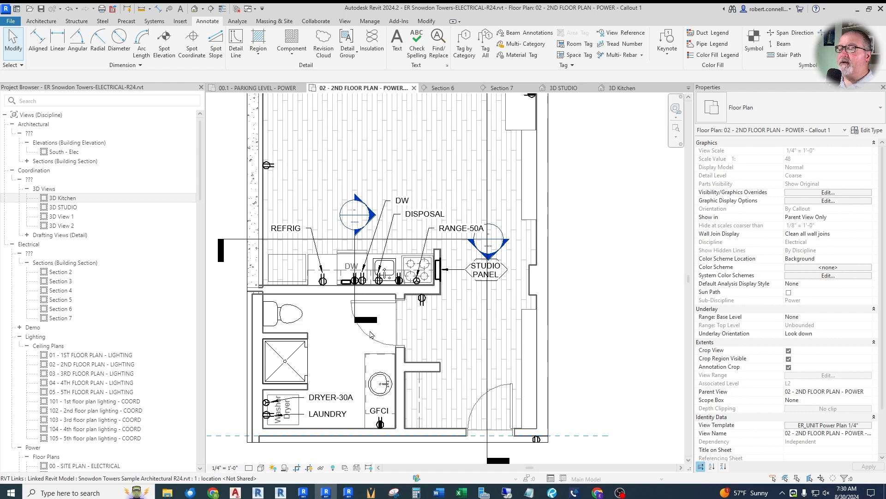
scroll(336, 314, "up", 3)
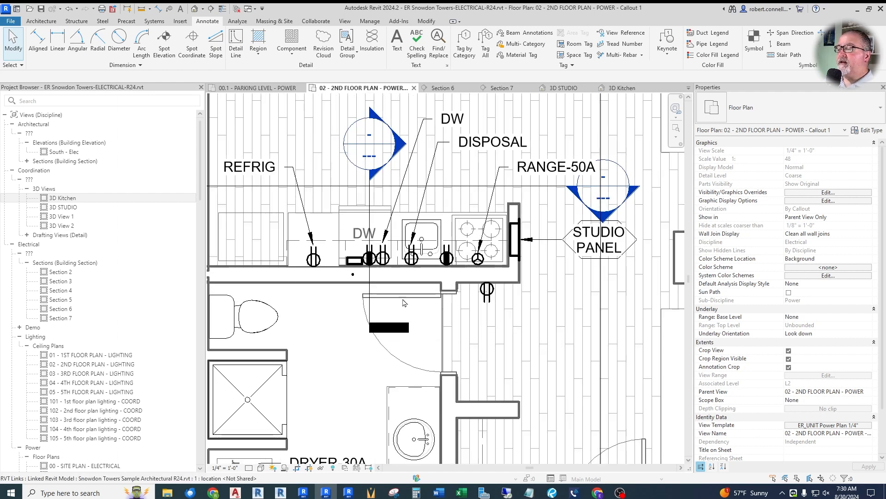
Copy the bathroom's GFCI note to the kitchen receptacle between the sink and the range, and place it just above the symbol.
scroll(401, 259, "down", 2)
left_click(420, 410)
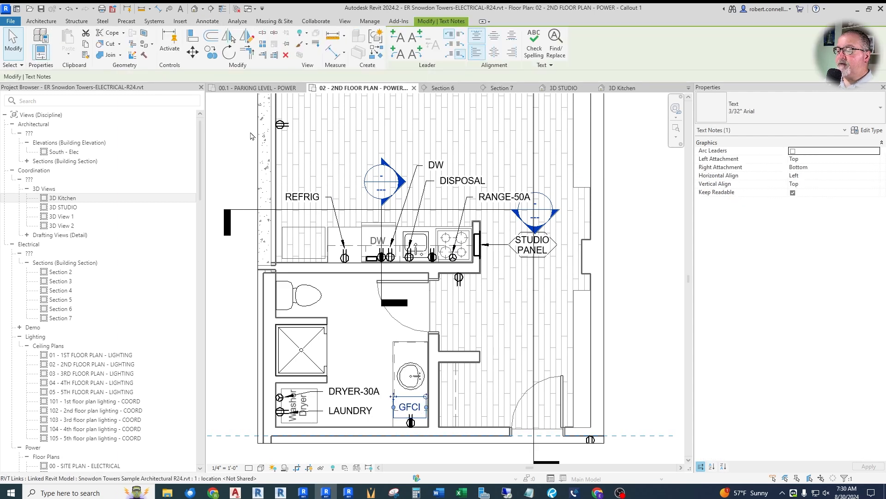
left_click(211, 52)
left_click(411, 408)
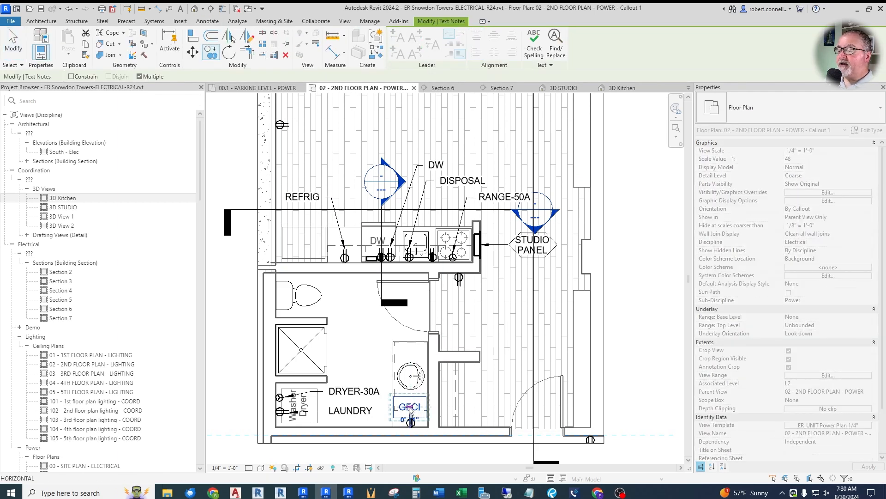
scroll(411, 430, "up", 3)
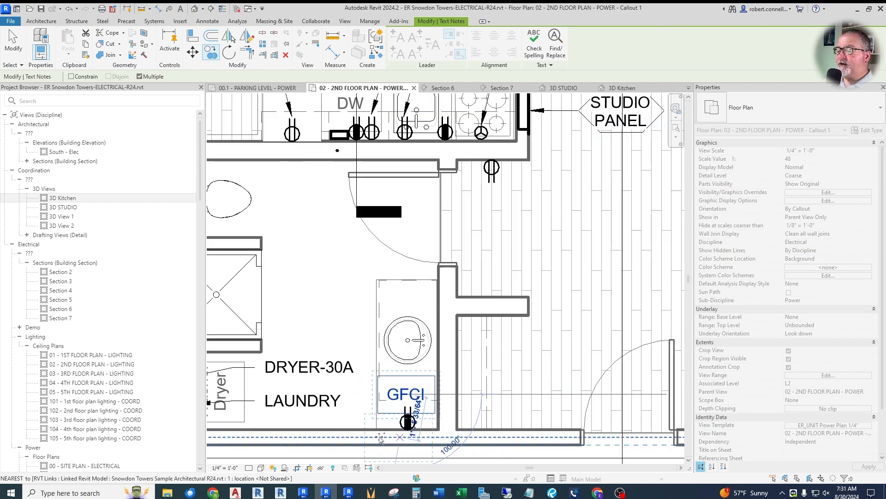
scroll(406, 445, "down", 3)
scroll(427, 213, "up", 3)
left_click(426, 214)
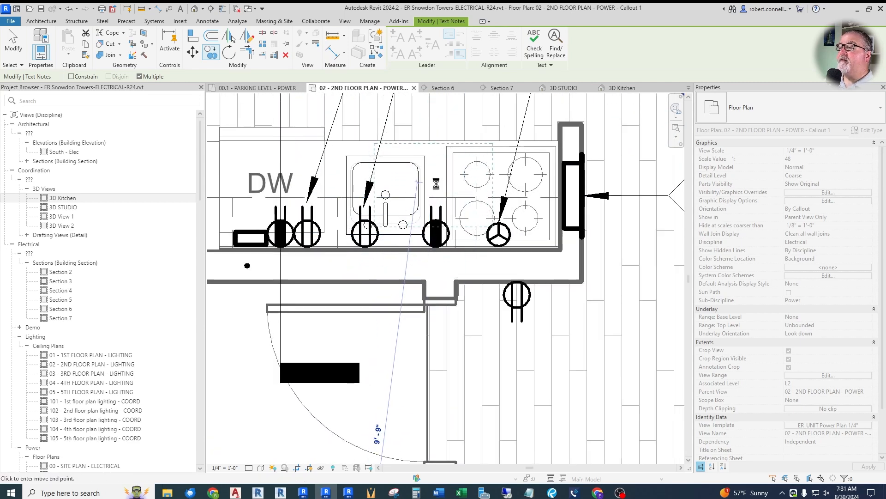
key("Escape")
left_click_drag(436, 187, 441, 190)
key("Escape")
Copy the kitchen GFCI note to just above the filled receptacle symbol by the dishwasher.
scroll(505, 294, "down", 2)
scroll(507, 308, "down", 1)
scroll(328, 194, "up", 2)
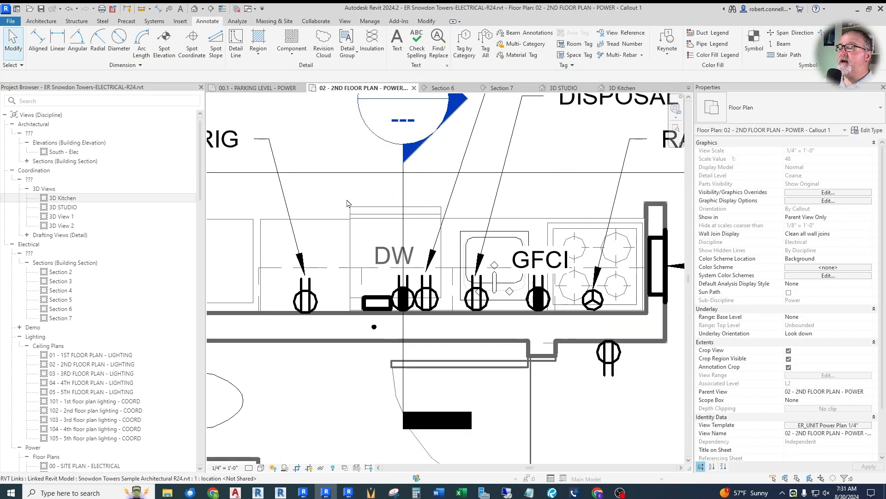
left_click(514, 300)
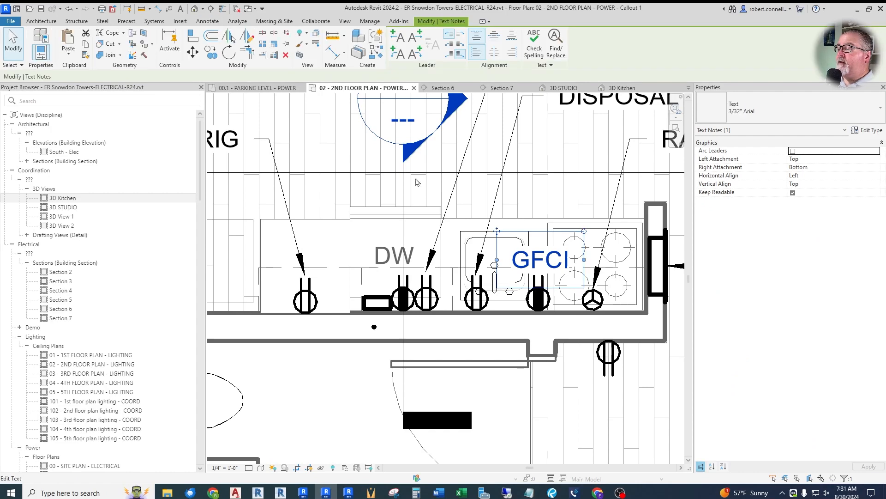
scroll(514, 299, "up", 1)
key("c")
key("o")
left_click(554, 247)
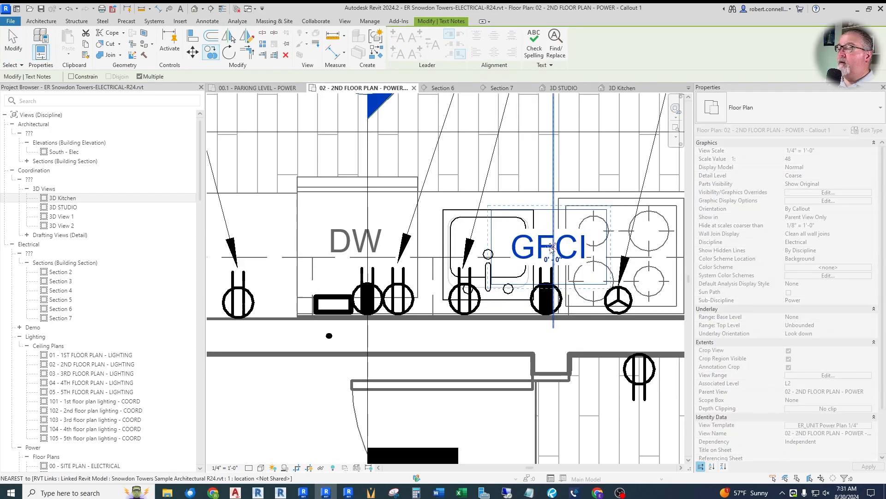
left_click(354, 250)
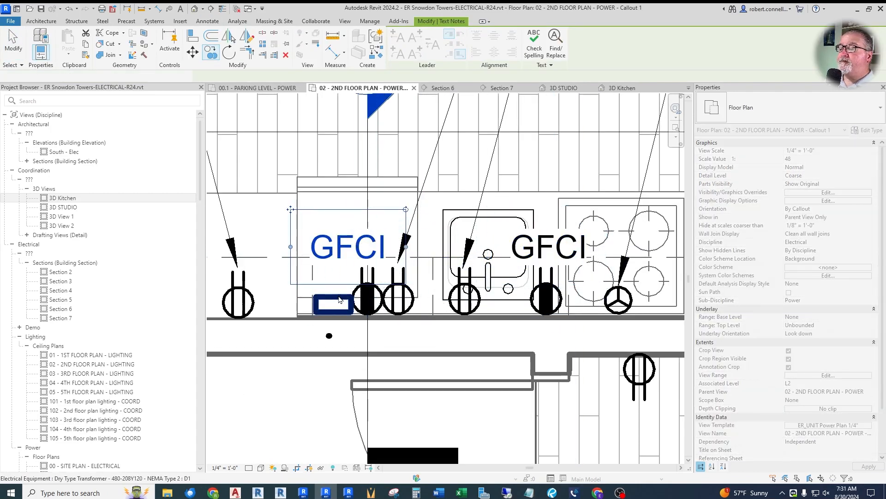
key("Escape")
key("Escape")
Check the labelled unit plan, then open 02 - 2ND FLOOR PLAN - POWER and examine how Studio Unit 203's receptacles appear there.
scroll(354, 249, "up", 1)
scroll(353, 252, "down", 4)
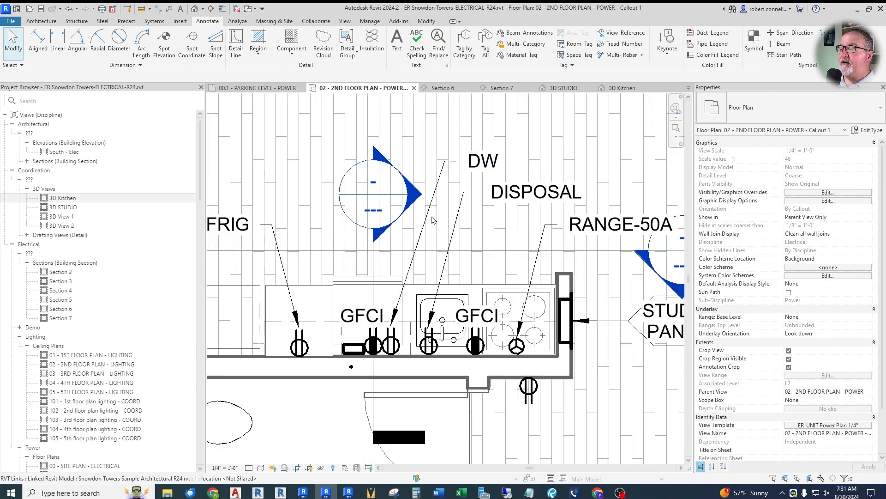
scroll(346, 396, "down", 4)
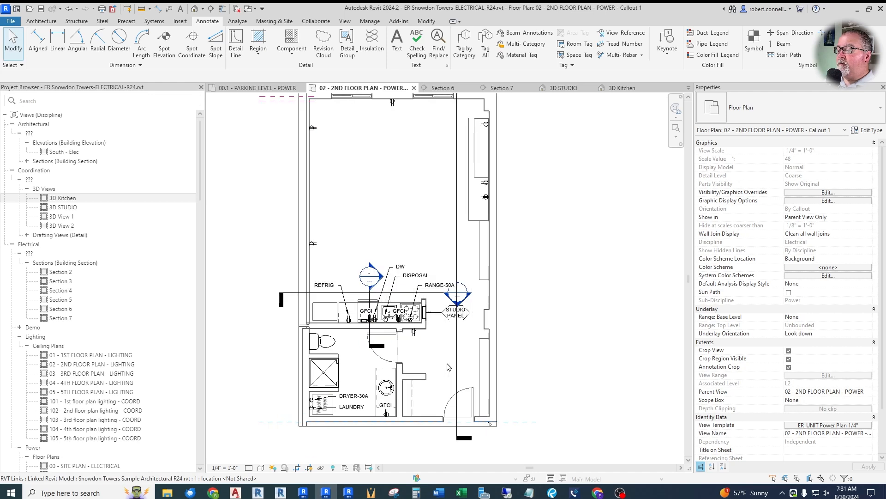
scroll(445, 366, "down", 2)
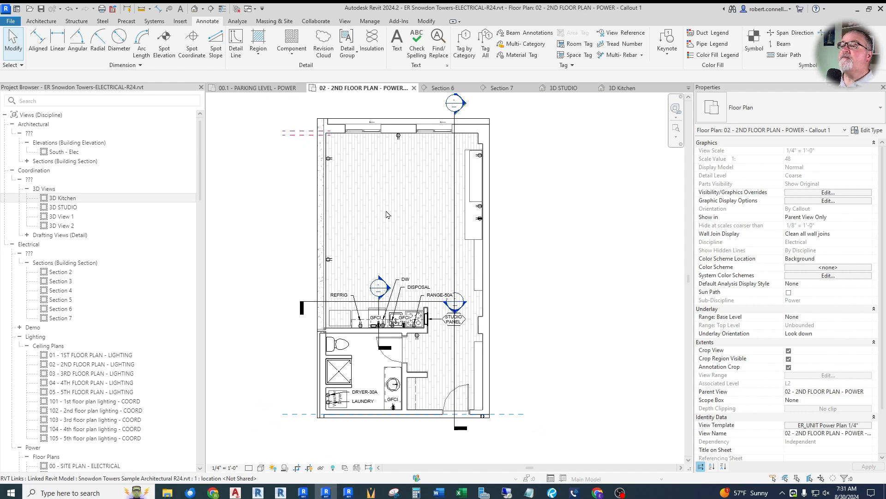
left_click(689, 88)
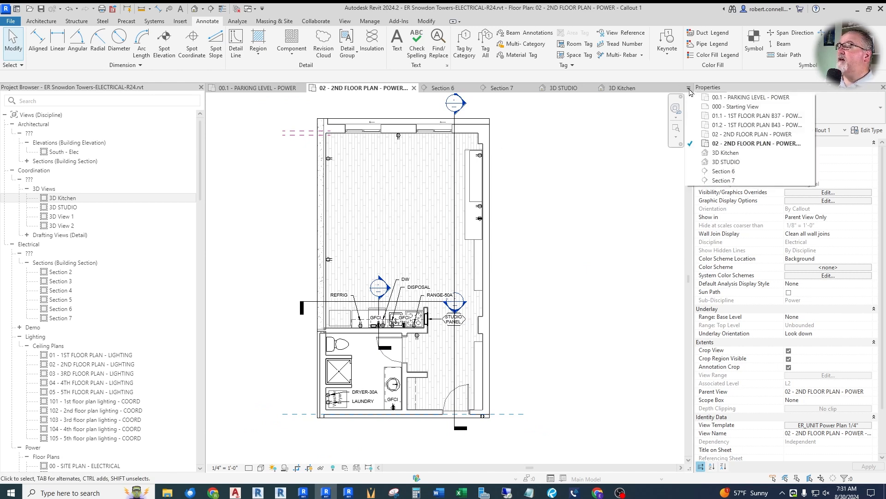
left_click(742, 134)
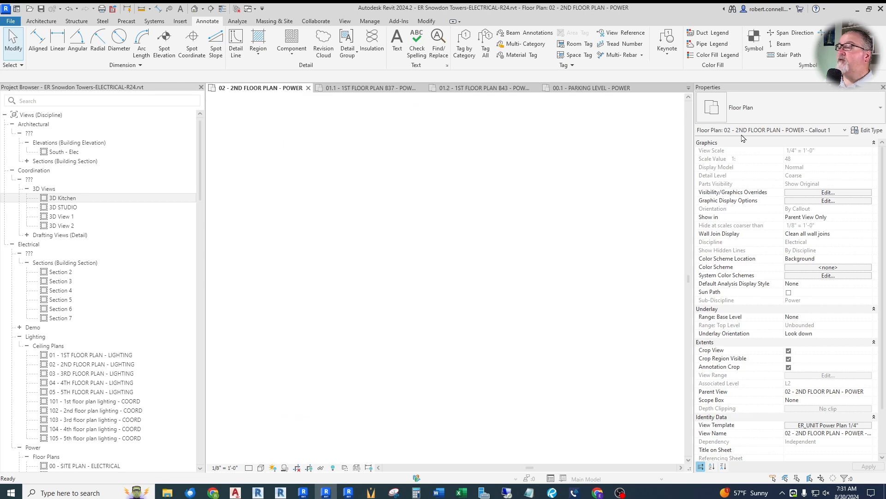
scroll(376, 387, "up", 4)
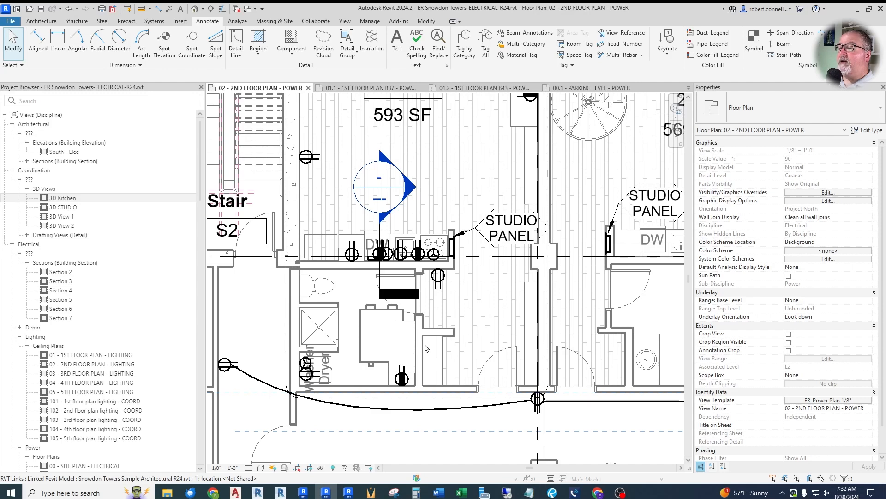
scroll(409, 374, "down", 1)
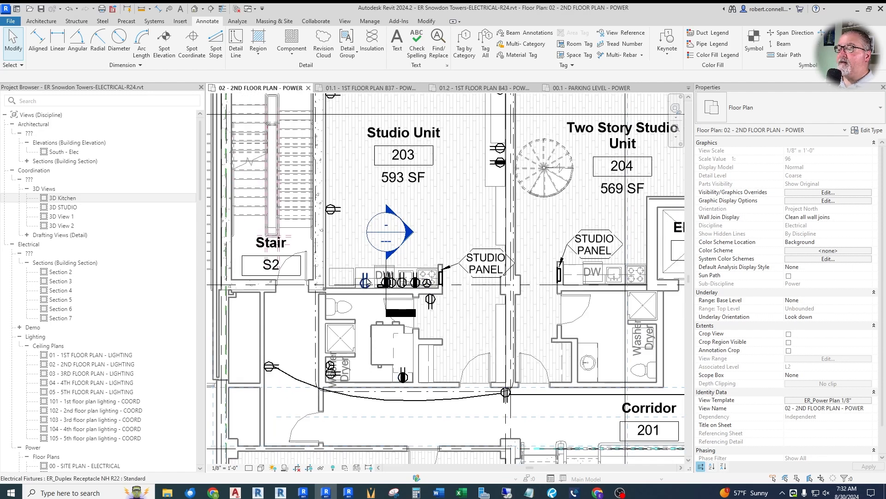
scroll(406, 321, "down", 2)
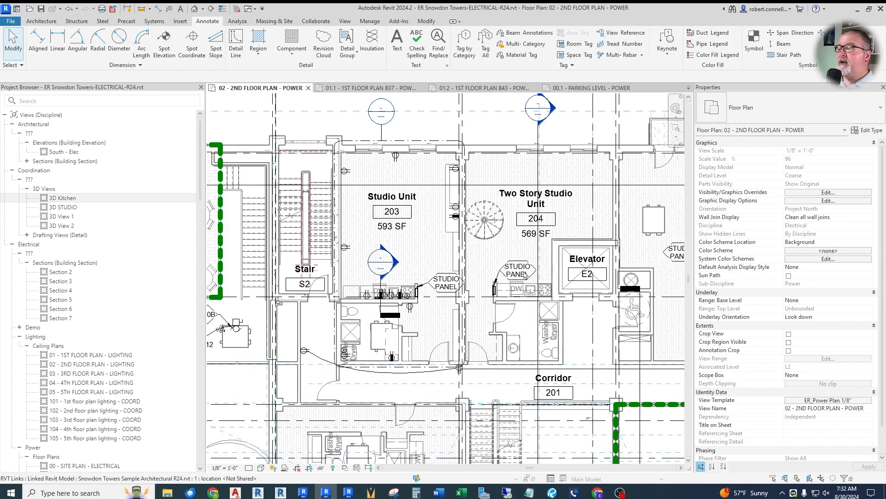
scroll(396, 299, "up", 3)
scroll(347, 277, "down", 2)
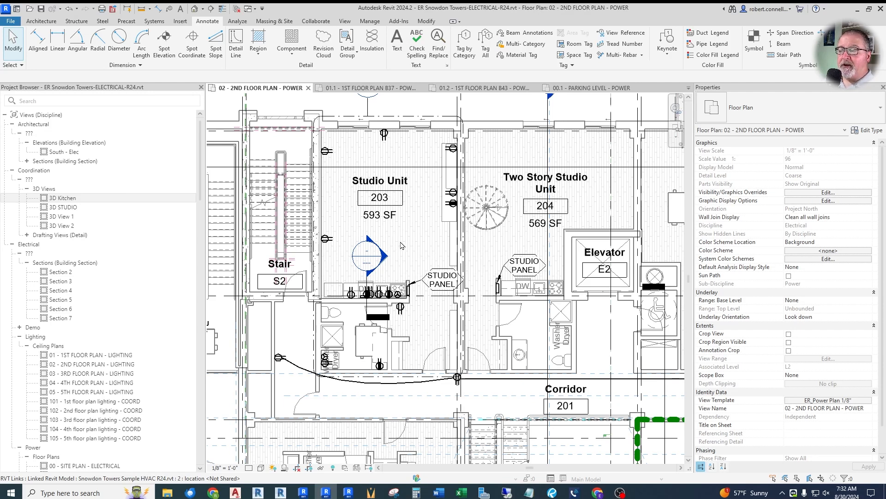
Rename the 2nd floor power plan's Callout 1 view to "10 - ENLARGED STUDIO PLAN - POWER".
scroll(203, 233, "down", 9)
scroll(121, 279, "down", 1)
left_click(109, 278)
left_click(67, 277)
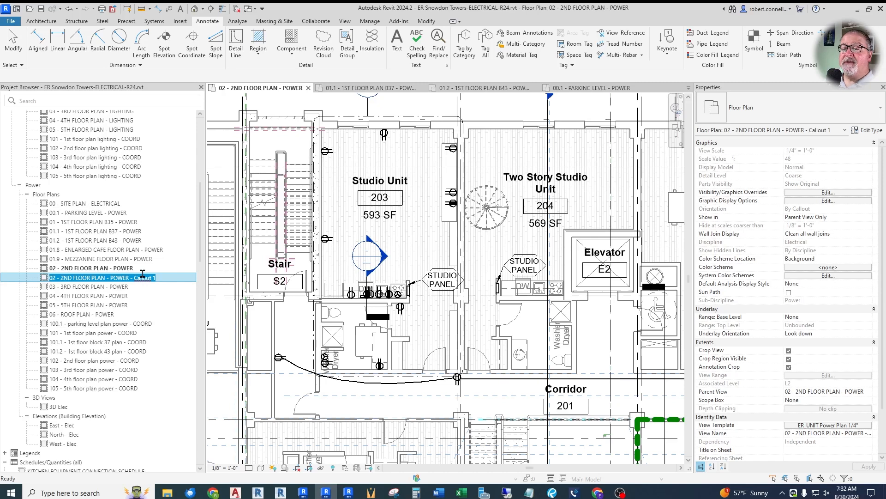
key("Home")
key("Delete")
type("1")
key("Delete")
type("0")
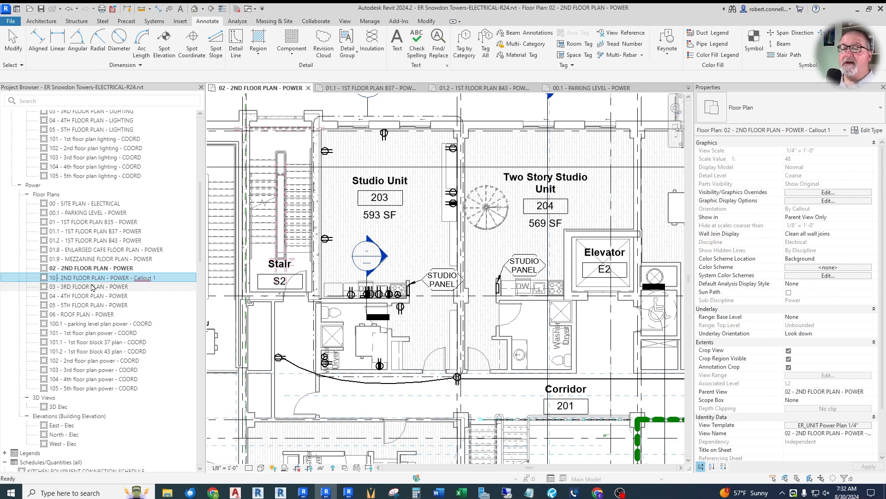
key("Delete")
key("Delete")
key("Delete")
key("Delete")
key("Delete")
key("Delete")
key("Delete")
key("Delete")
key("Delete")
key("Delete")
key("Delete")
key("Delete")
key("Delete")
key("Delete")
key("Delete")
key("Delete")
key("Delete")
key("Delete")
key("Delete")
key("Delete")
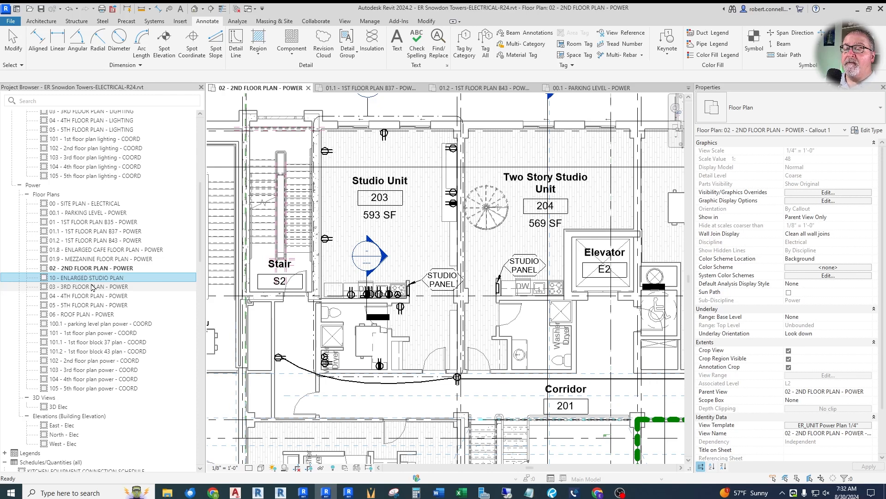
key("Return")
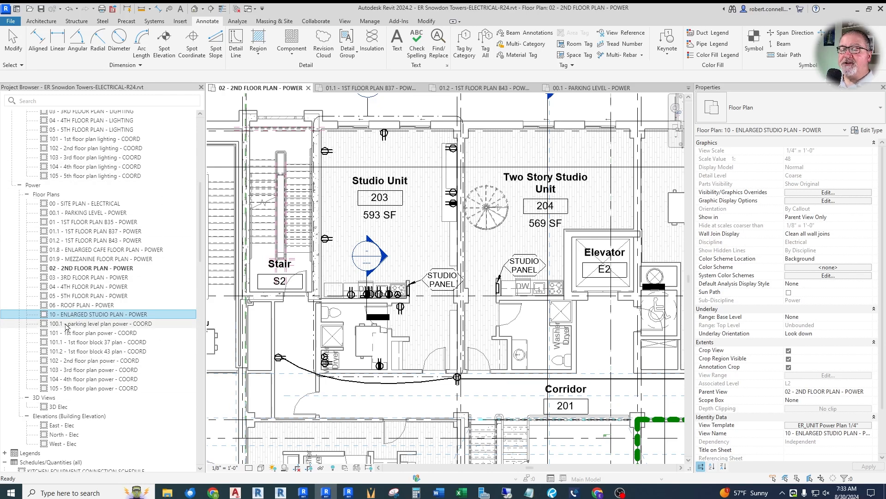
Open the enlarged studio power plan and set both linked models to halftone and underlay in its ER_UNIT Power Plan 1/4" view template.
double_click(93, 315)
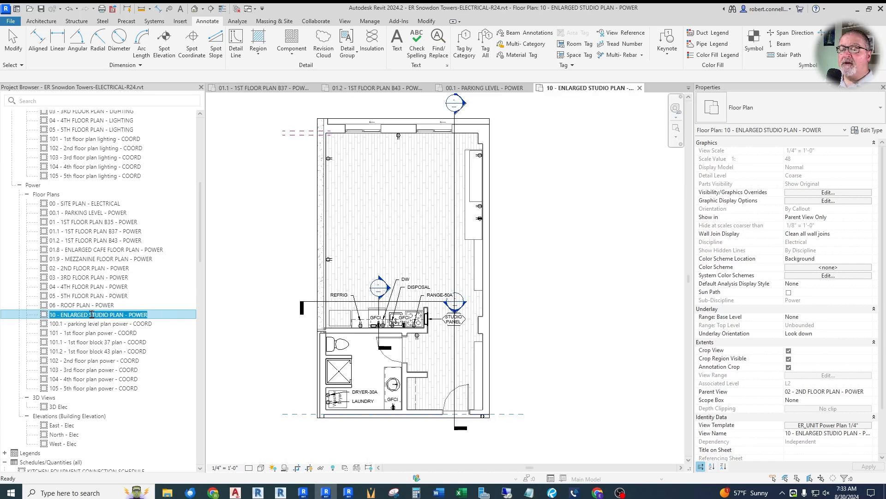
scroll(370, 425, "up", 3)
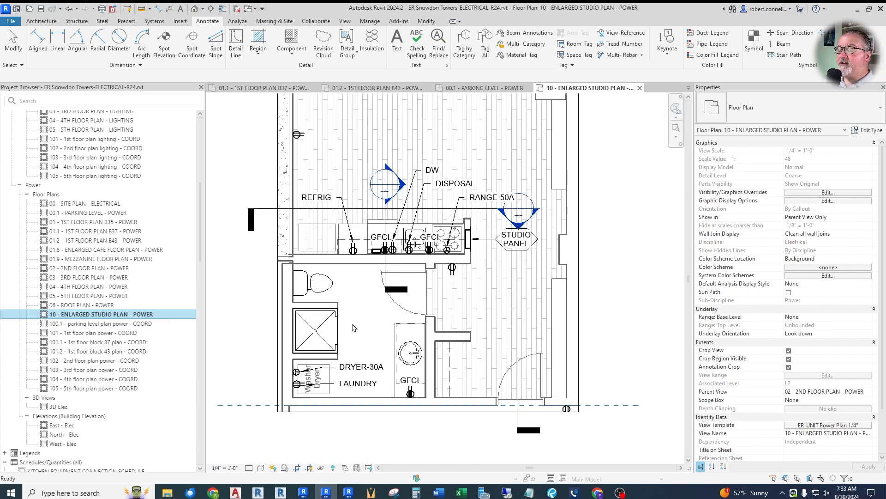
scroll(354, 328, "down", 2)
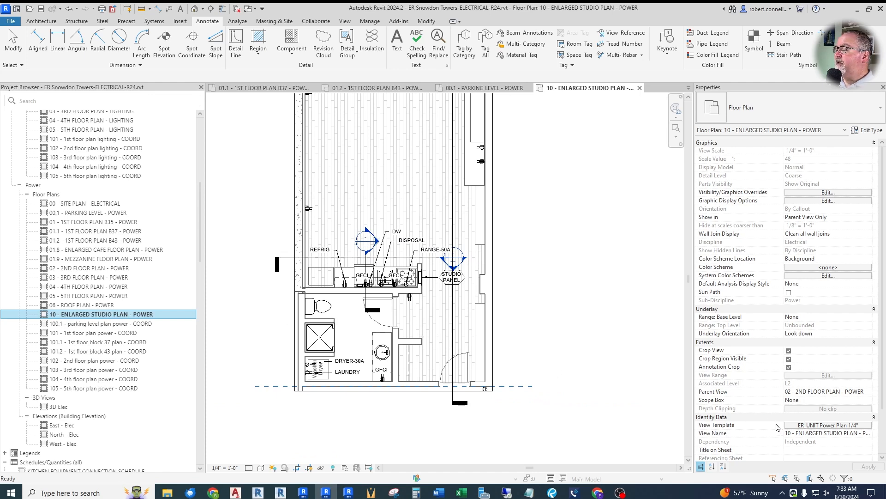
left_click(825, 425)
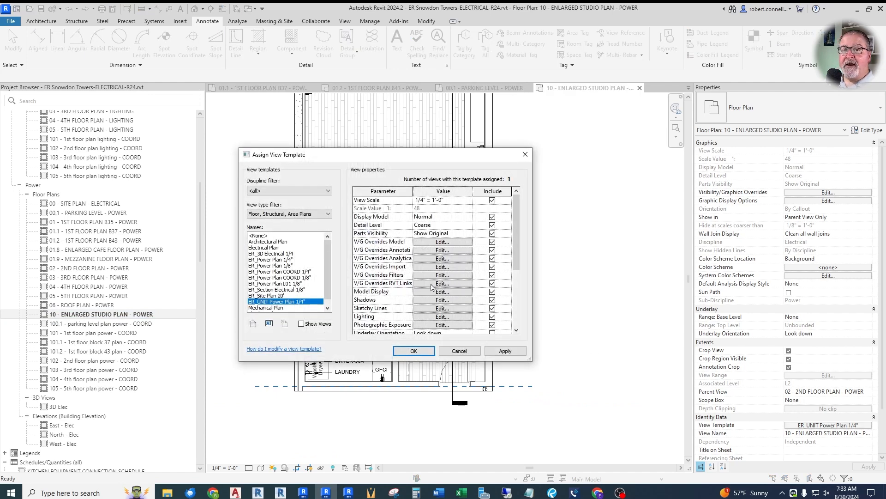
left_click(442, 284)
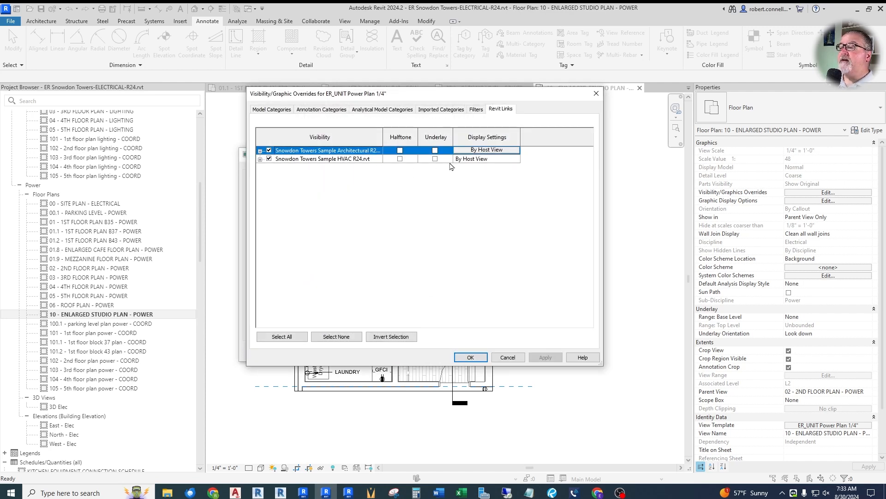
left_click(400, 150)
left_click(399, 158)
left_click(435, 150)
left_click(435, 159)
Give the HVAC link custom display settings with custom model categories, turn on Mechanical Equipment, and accept the view template changes.
left_click(476, 160)
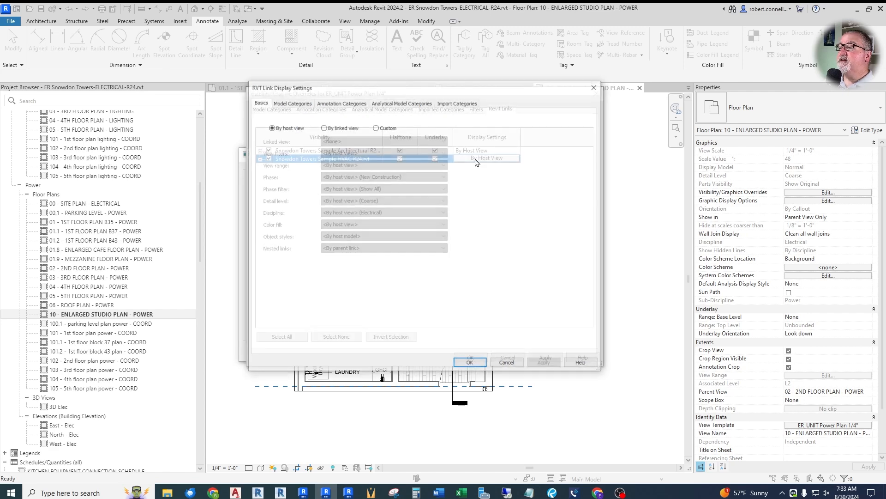
left_click(377, 128)
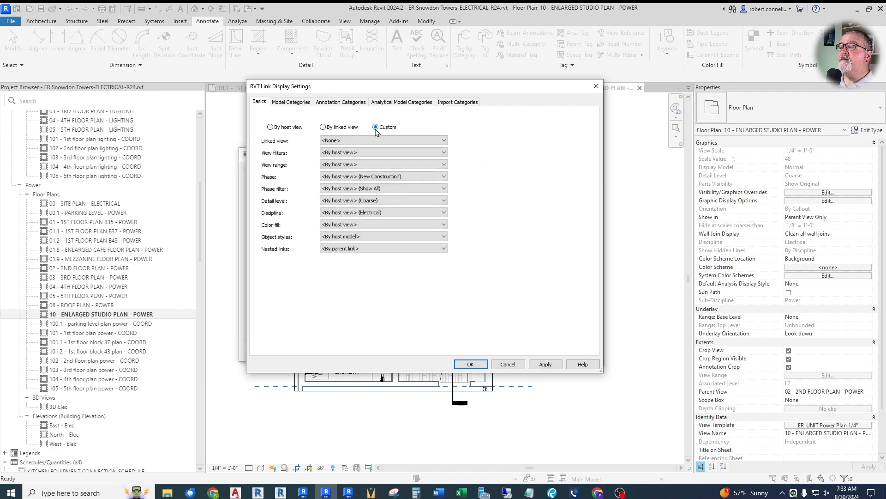
left_click(295, 102)
left_click(369, 117)
left_click(361, 134)
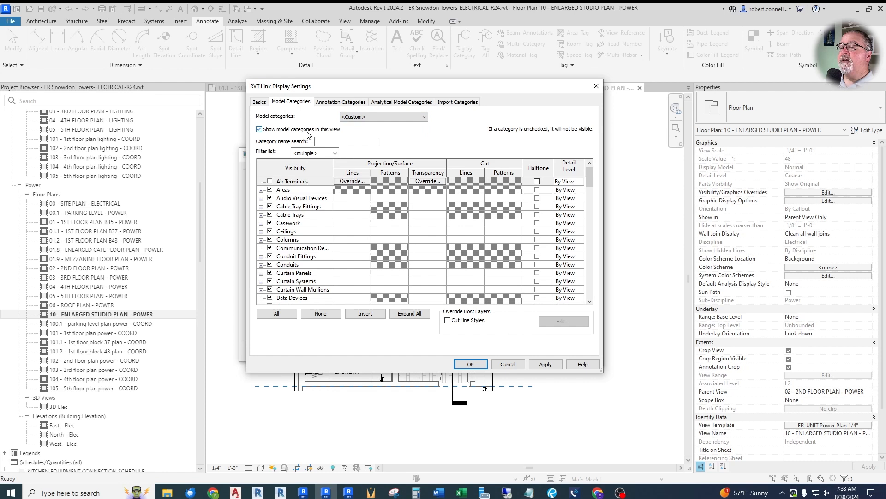
scroll(303, 266, "down", 7)
scroll(304, 266, "up", 2)
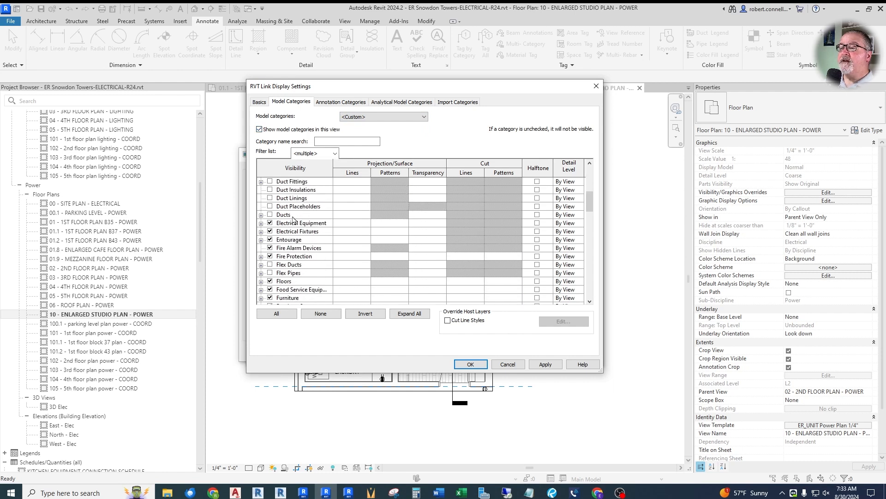
scroll(300, 240, "down", 6)
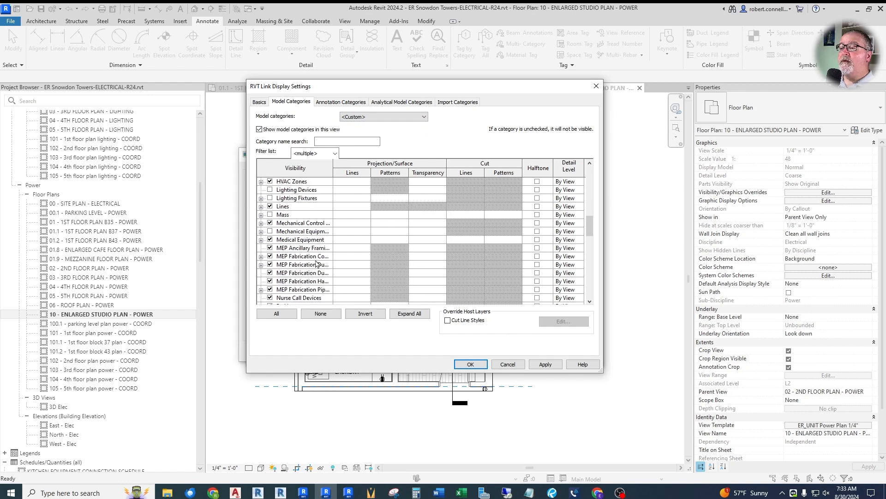
left_click_drag(332, 175, 350, 198)
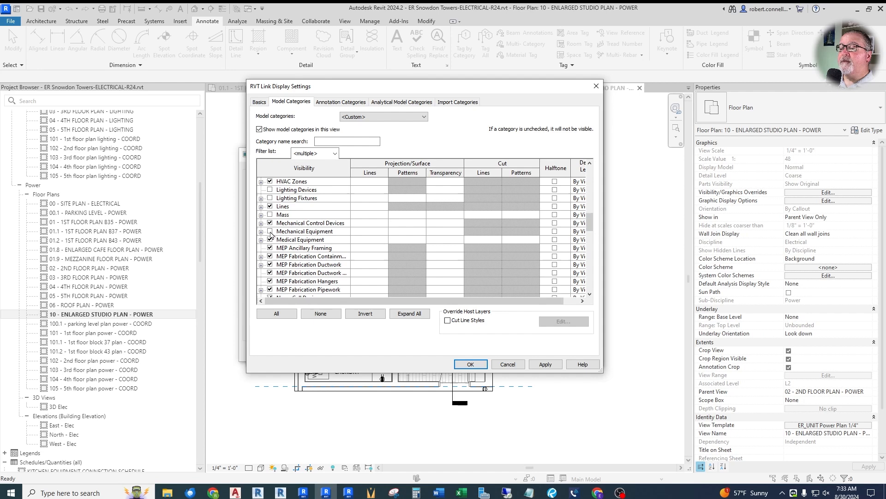
left_click(270, 231)
left_click(469, 365)
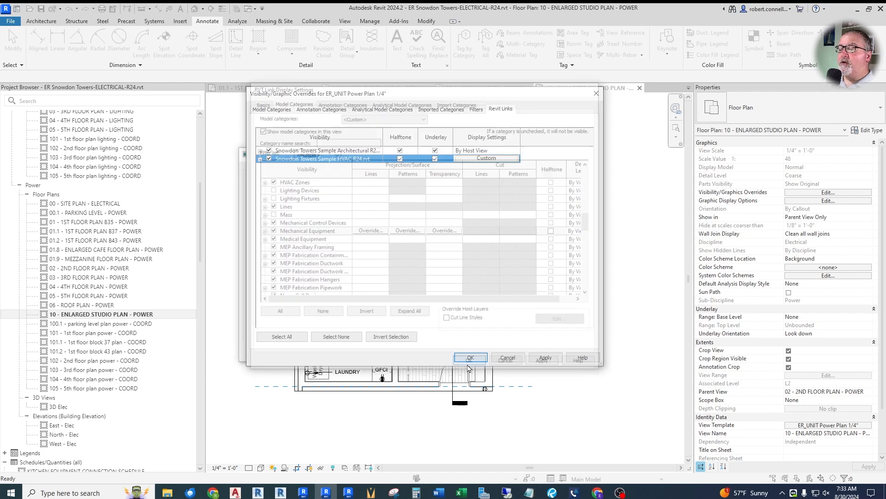
left_click(464, 360)
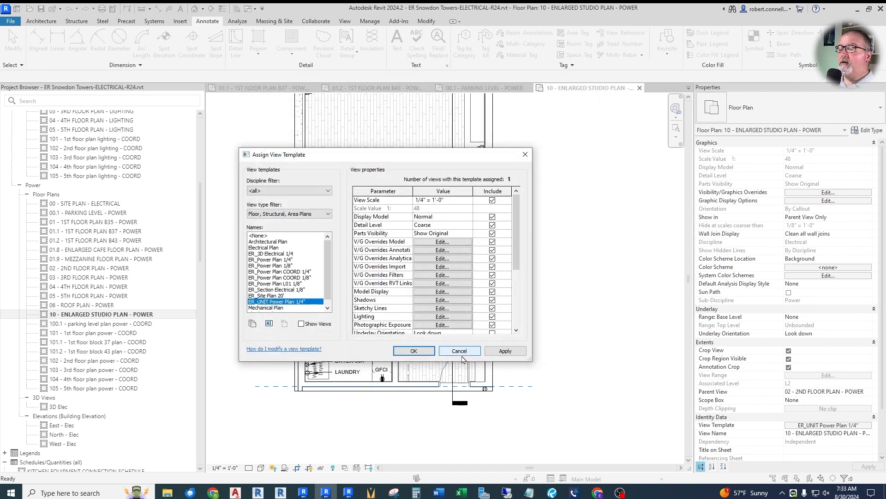
left_click(418, 351)
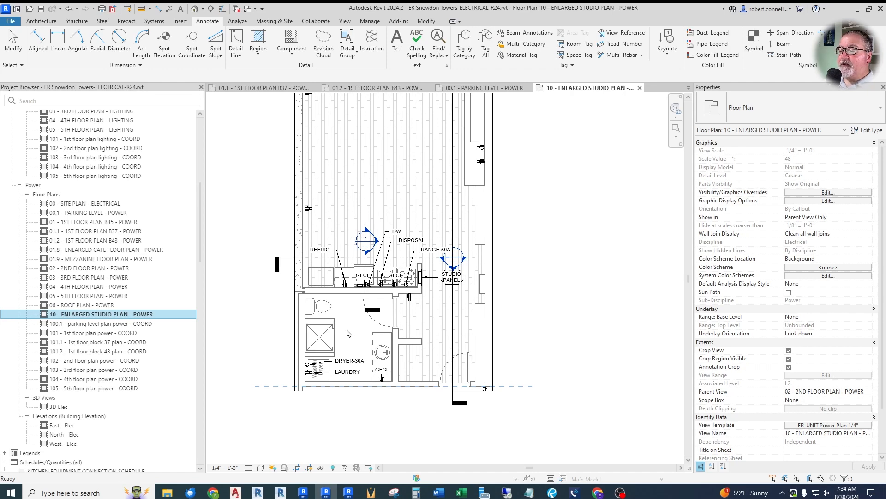
Check the enlarged studio plan, then open 02 - 2ND FLOOR PLAN - POWER and inspect the linked heat recovery unit's properties in Studio Unit 203.
scroll(360, 338, "down", 2)
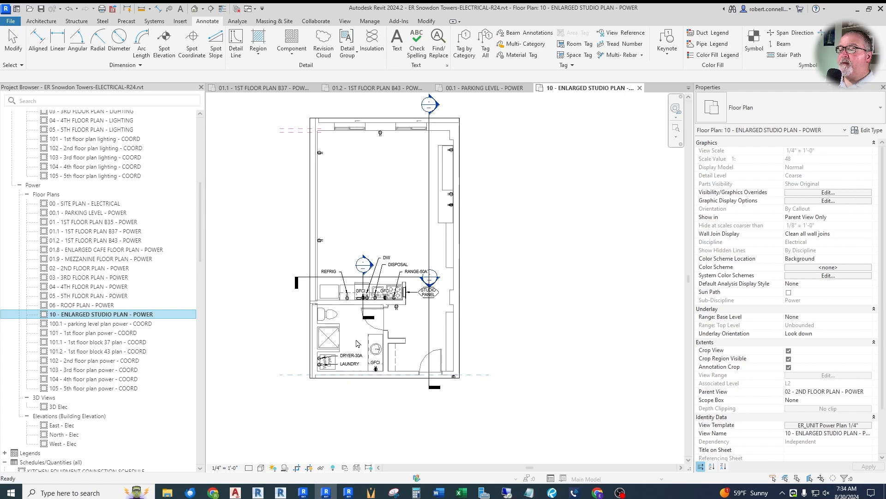
scroll(375, 339, "up", 2)
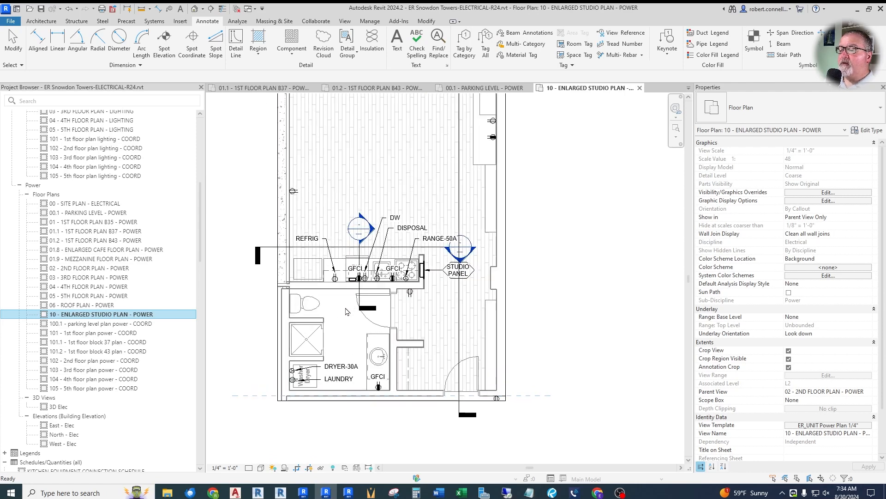
scroll(348, 307, "down", 2)
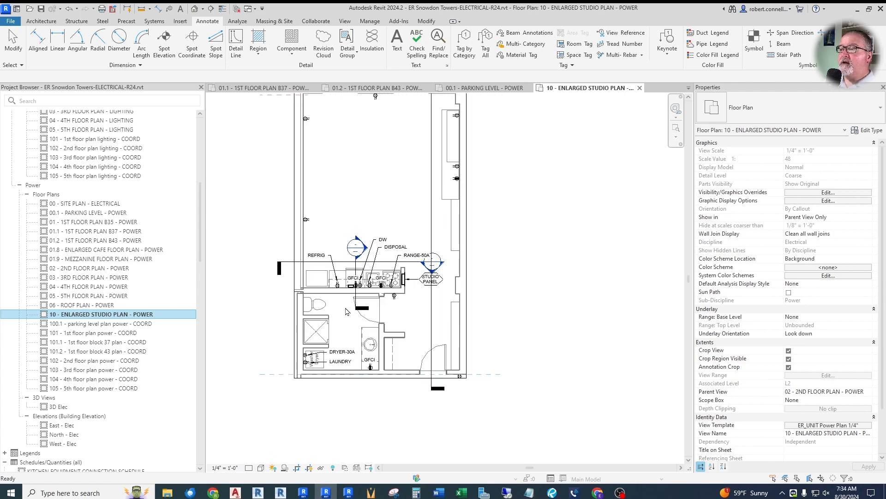
left_click(689, 88)
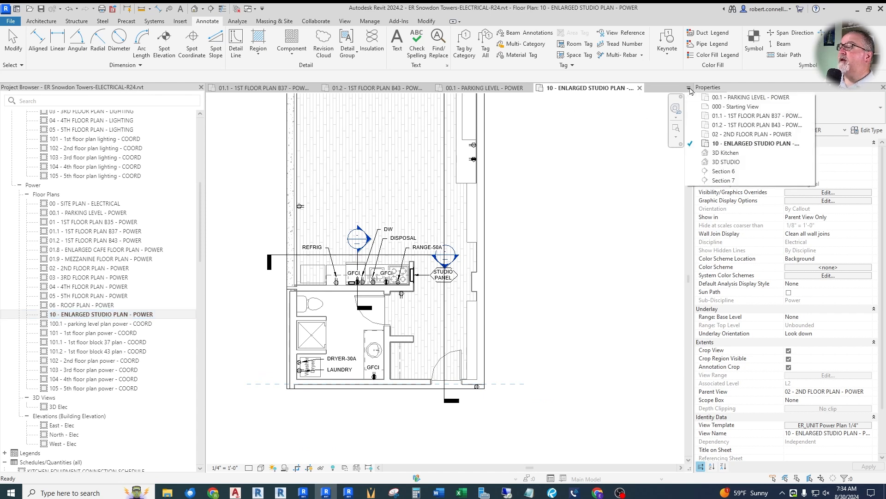
left_click(747, 134)
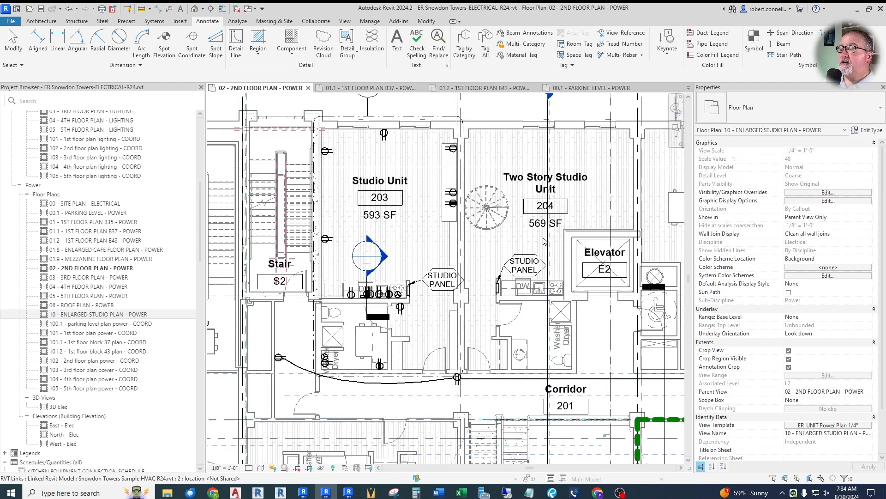
key("Tab")
left_click(361, 329)
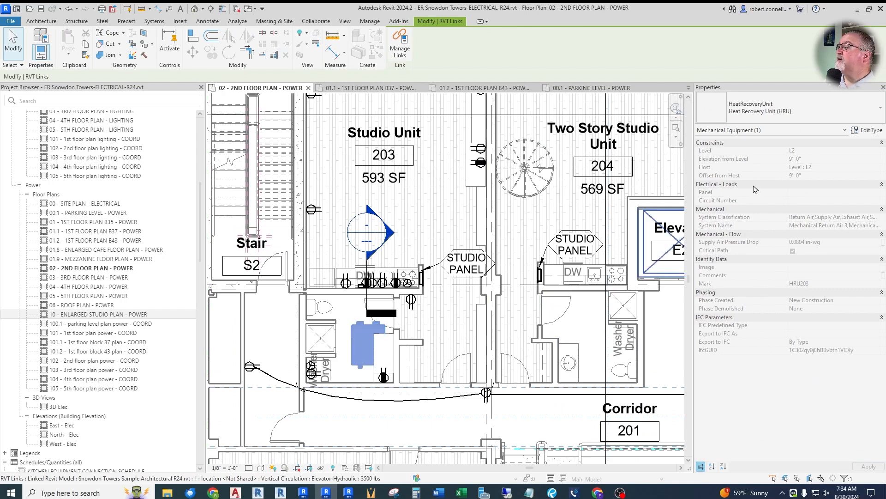
key("Escape")
scroll(360, 334, "up", 1)
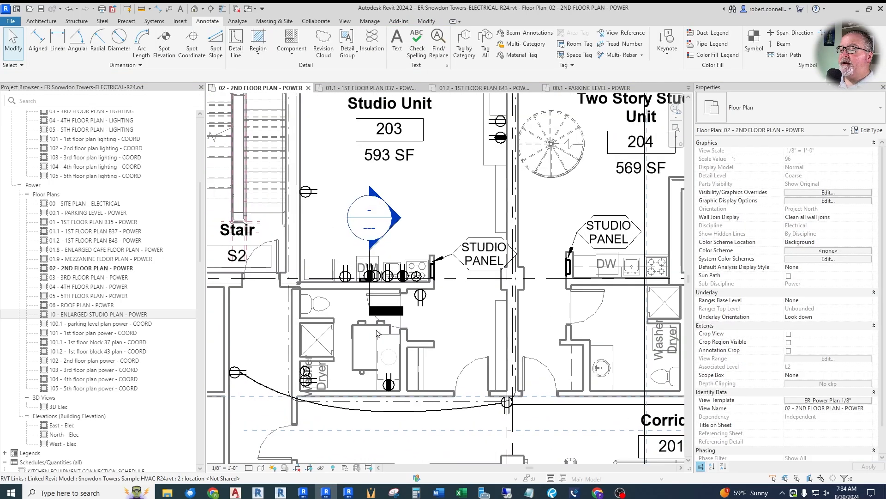
scroll(398, 345, "down", 2)
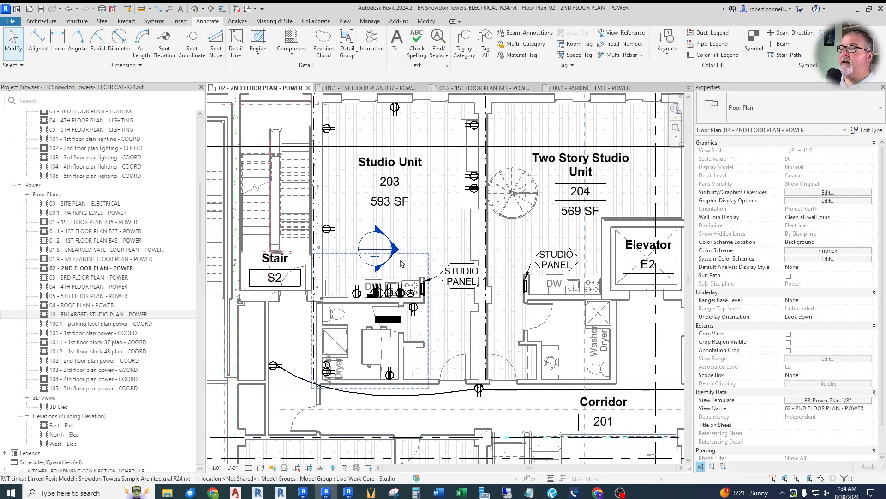
Return to the enlarged studio plan and open Section 6 to examine the HVAC elements above the kitchen cabinets relative to the levels.
left_click(689, 91)
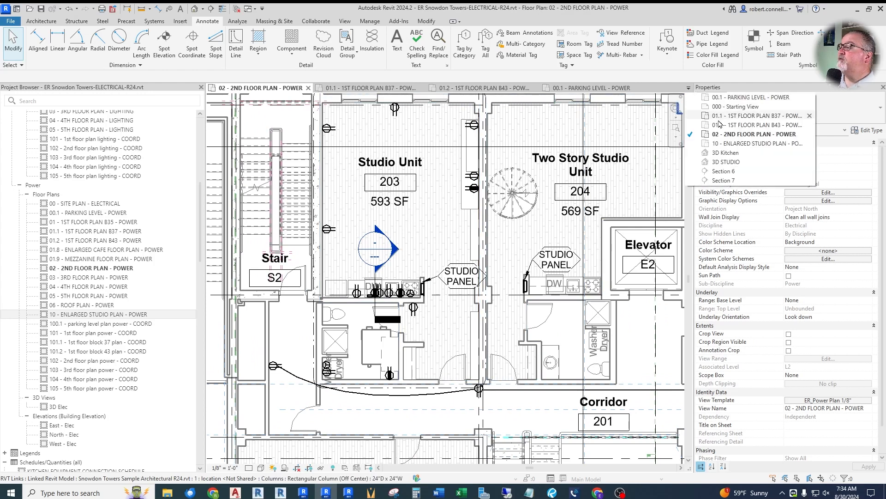
left_click(711, 144)
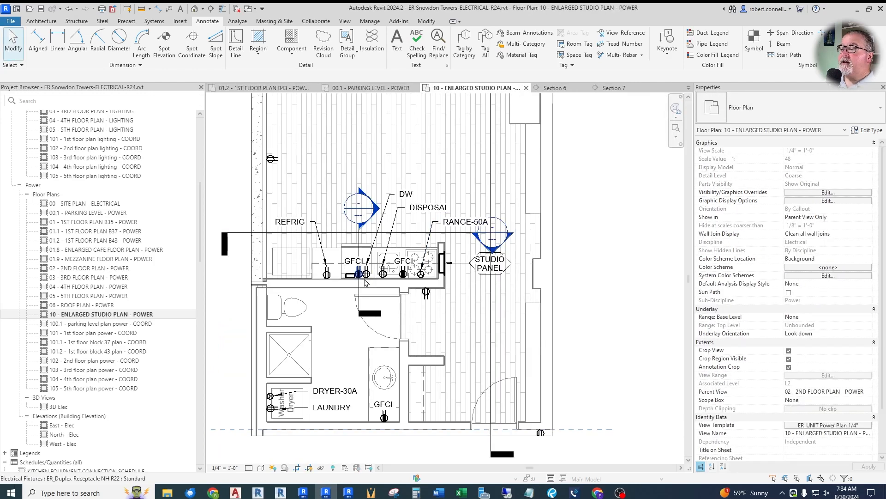
double_click(491, 252)
scroll(356, 356, "down", 3)
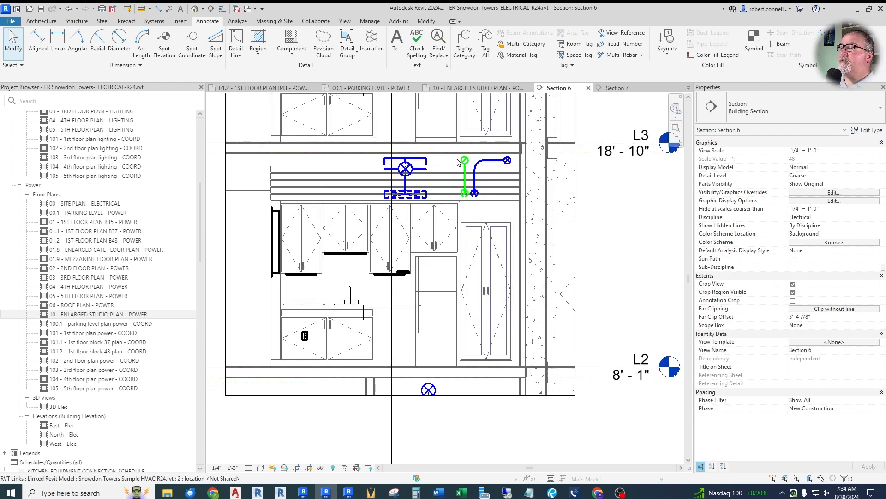
scroll(479, 196, "down", 2)
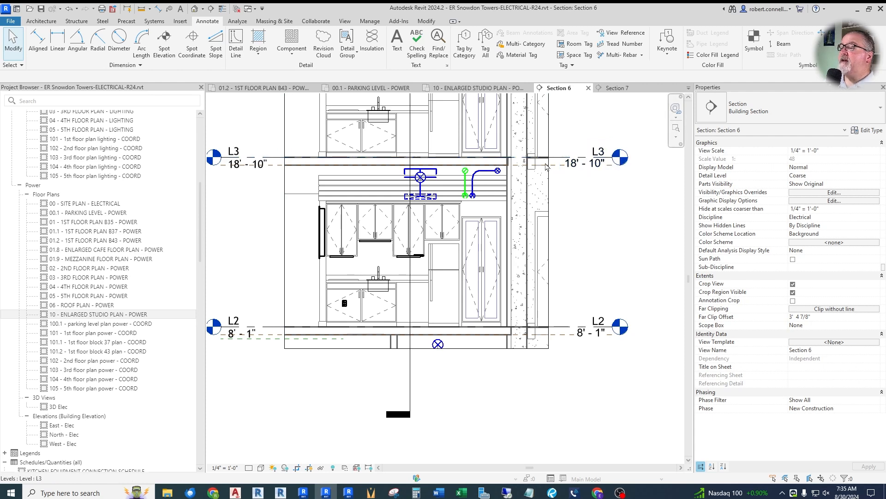
Set the view range's top offset to 18' 0" in the enlarged studio plan's ER_UNIT Power Plan 1/4" view template.
left_click(479, 89)
key("v")
key("t")
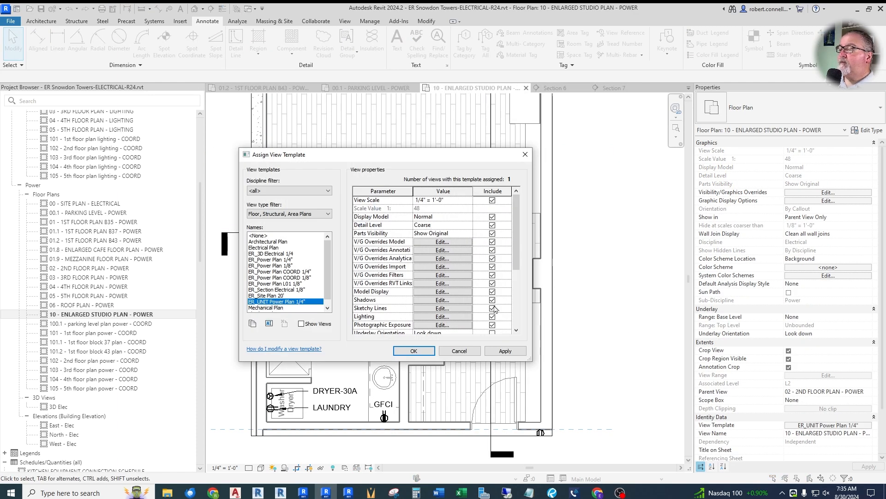
scroll(439, 291, "down", 3)
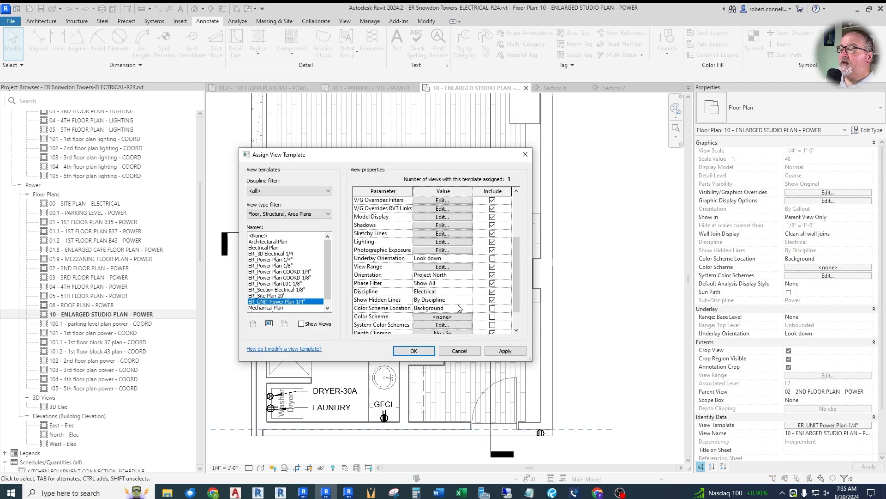
left_click(442, 267)
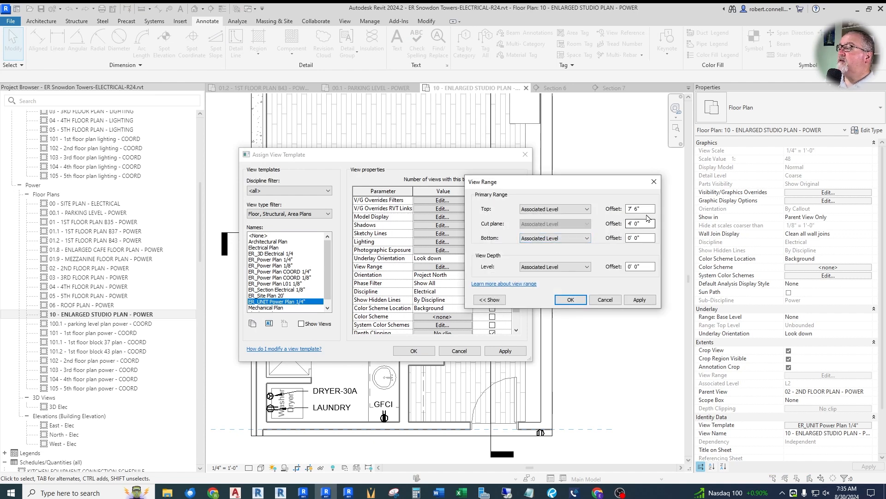
left_click_drag(652, 208, 622, 211)
type("18")
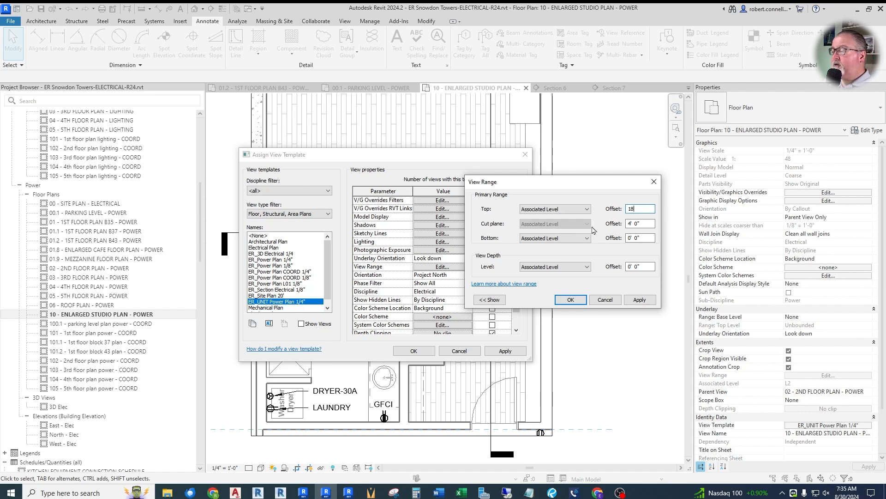
left_click(579, 299)
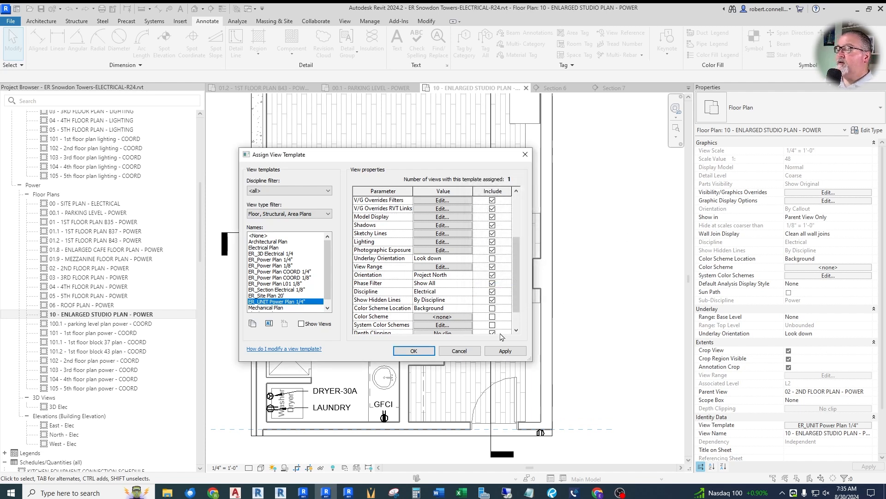
left_click(423, 352)
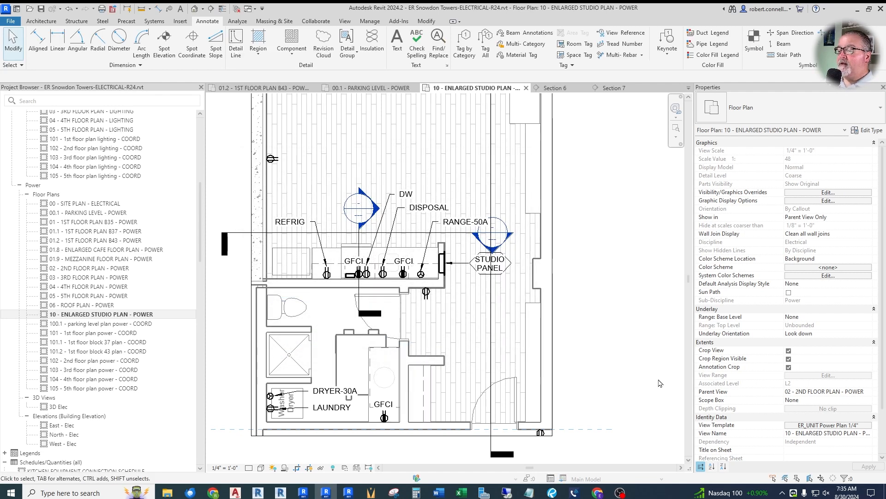
Review the view template's view range and its top level options, then check how the heat recovery unit displays in the enlarged studio plan.
left_click(829, 425)
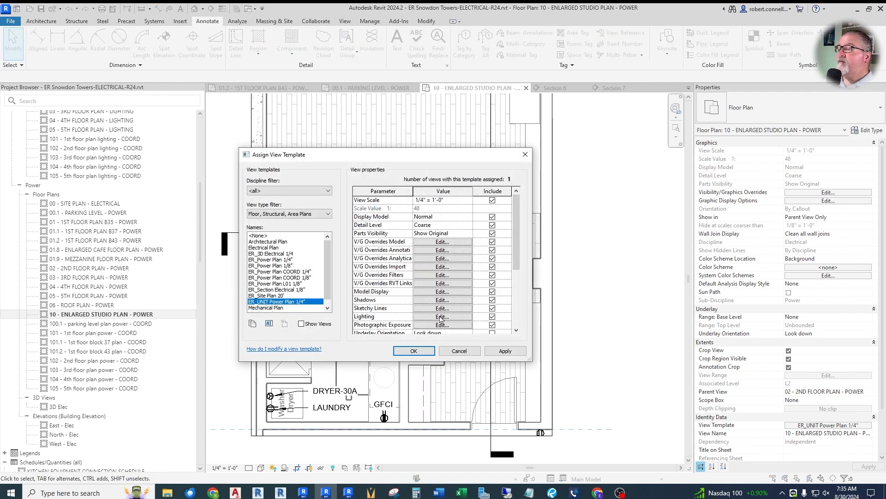
scroll(493, 308, "down", 3)
left_click(447, 267)
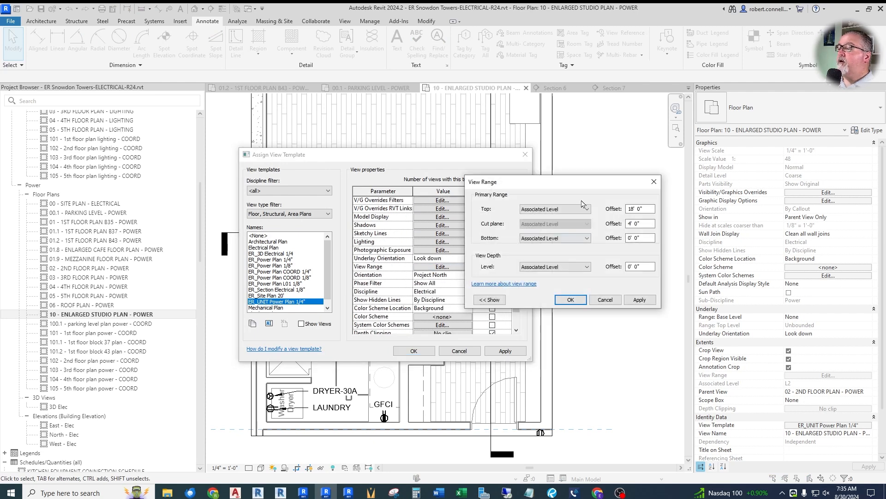
left_click(580, 210)
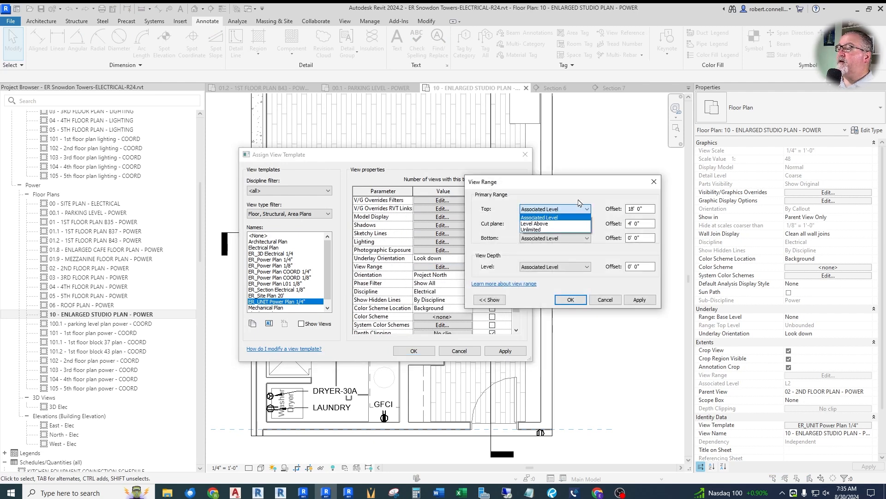
left_click(583, 193)
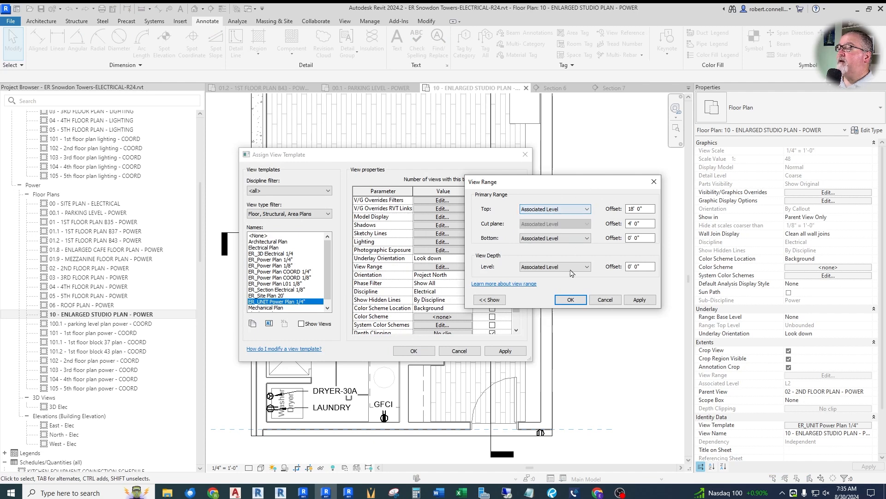
left_click(571, 300)
left_click(414, 350)
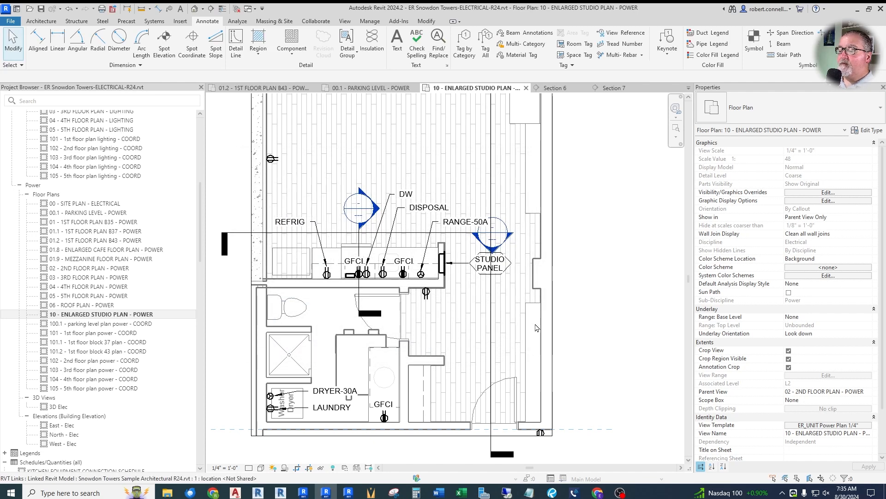
scroll(312, 434, "up", 1)
scroll(311, 434, "up", 3)
scroll(421, 333, "down", 5)
scroll(392, 272, "up", 2)
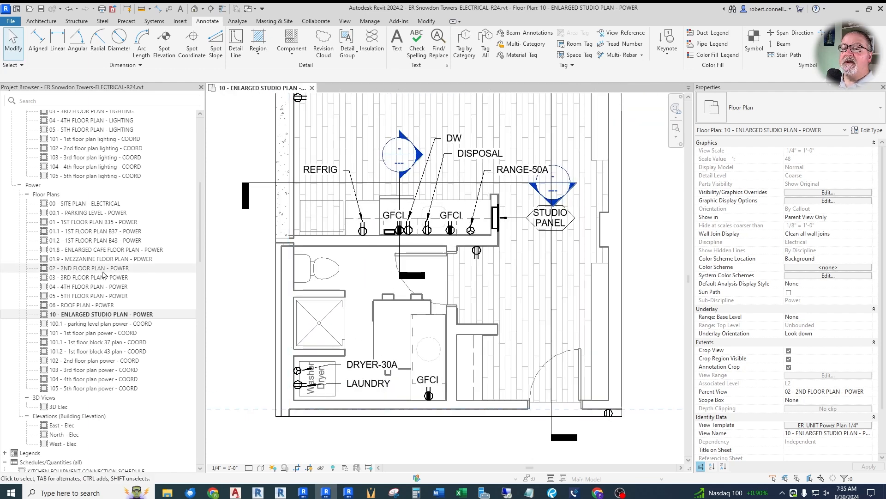
Create a motor connection similar to HRU-200B from the 2nd floor power plan and place it on the enlarged studio plan's heat recovery unit.
double_click(103, 274)
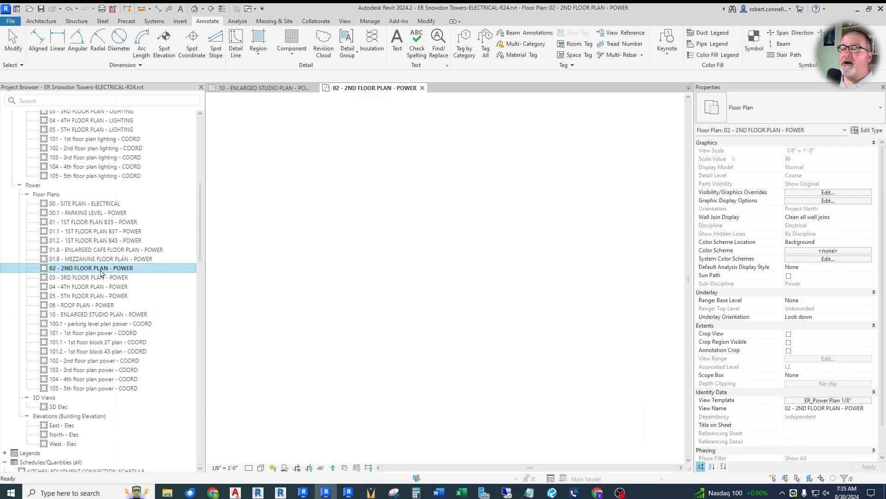
scroll(452, 302, "up", 4)
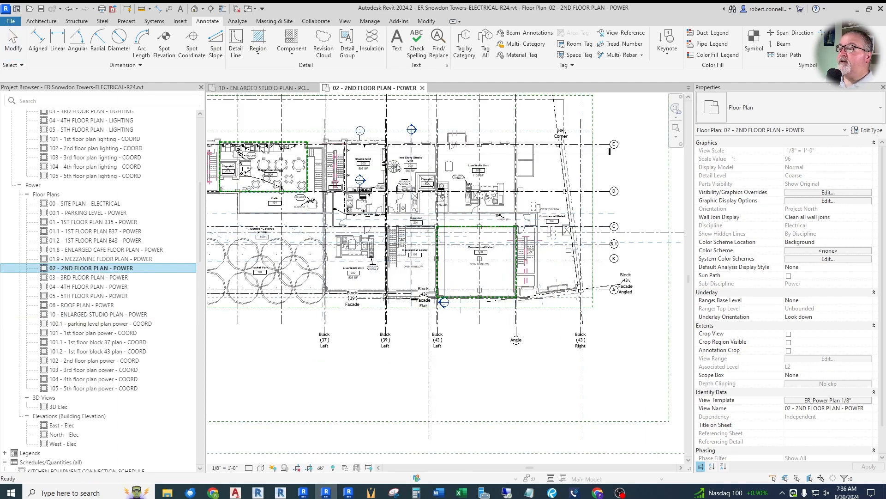
scroll(337, 205, "up", 3)
scroll(337, 205, "down", 2)
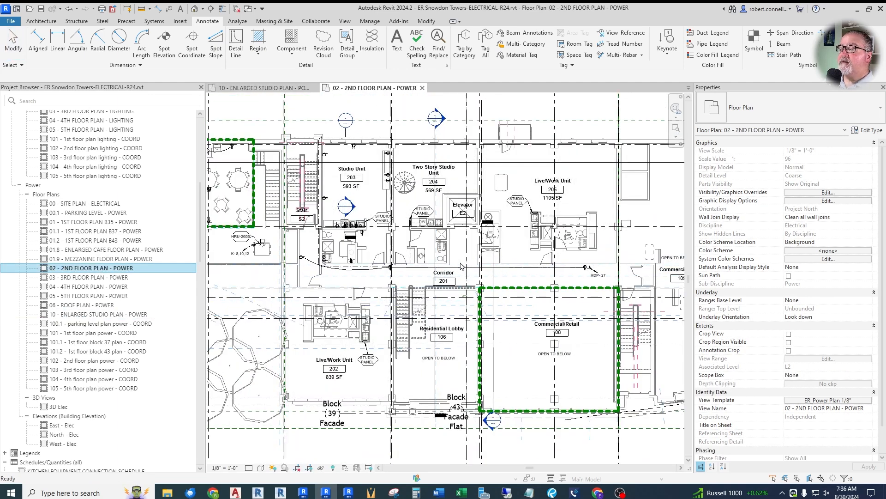
scroll(333, 262, "up", 3)
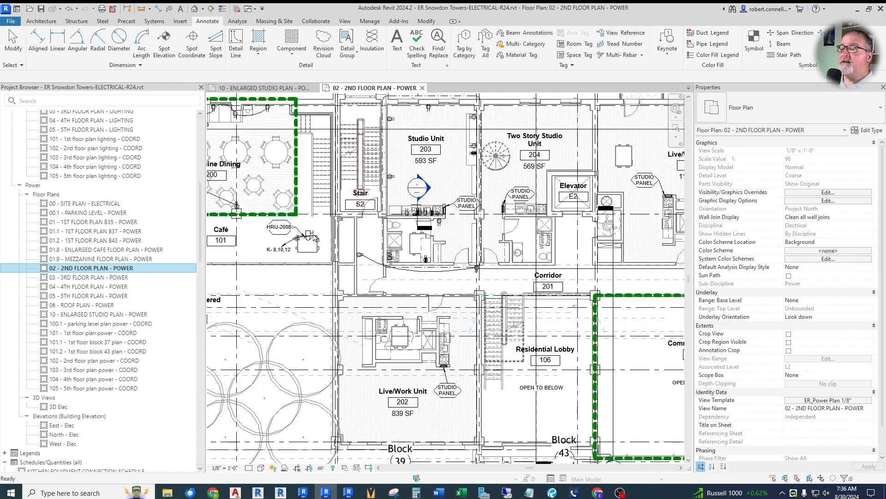
scroll(313, 237, "up", 2)
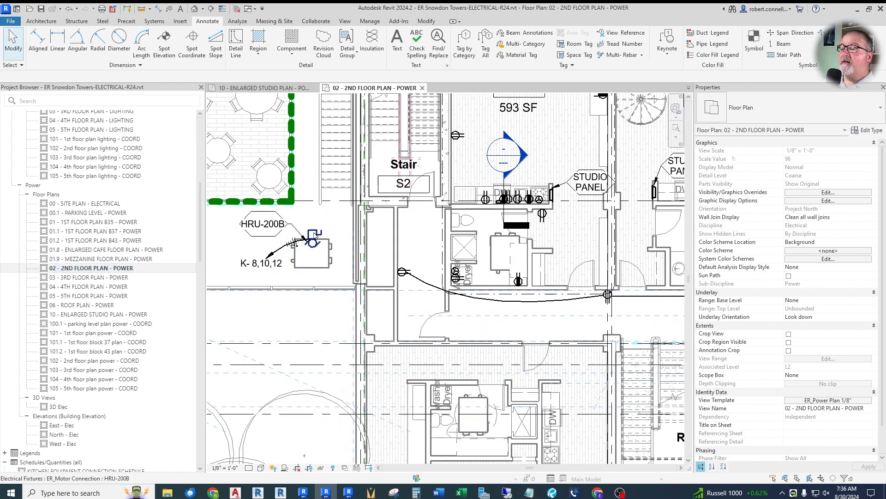
right_click(313, 238)
left_click(337, 321)
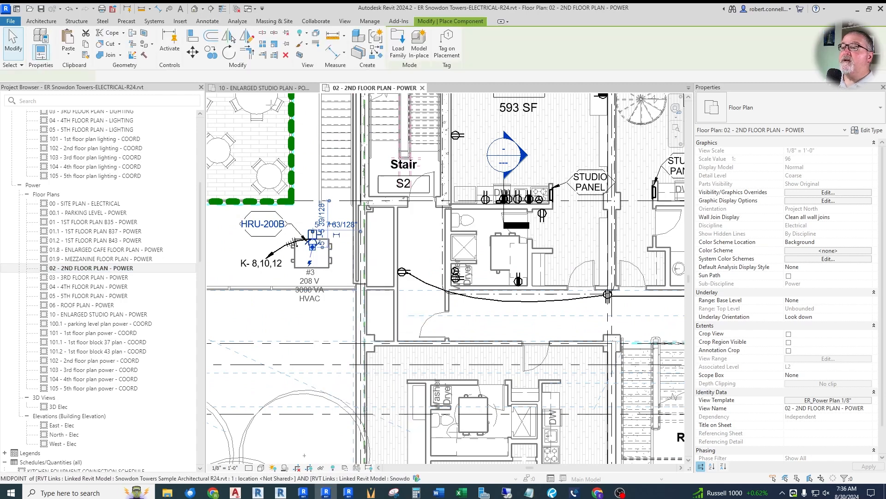
left_click(258, 88)
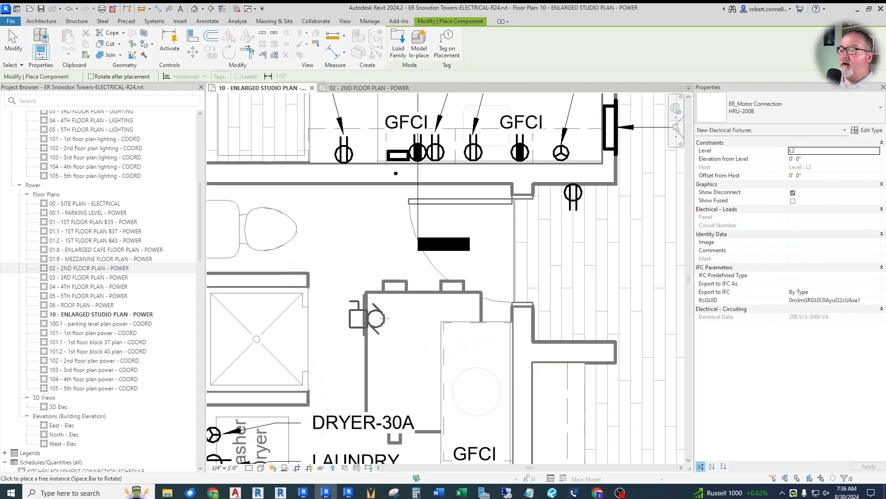
left_click(382, 314)
key("Escape")
key("Escape")
Finish placing the motor connection at the enlarged studio plan's heat recovery unit and duplicate its type as HRU-UNIT.
scroll(381, 263, "down", 2)
left_click(369, 294)
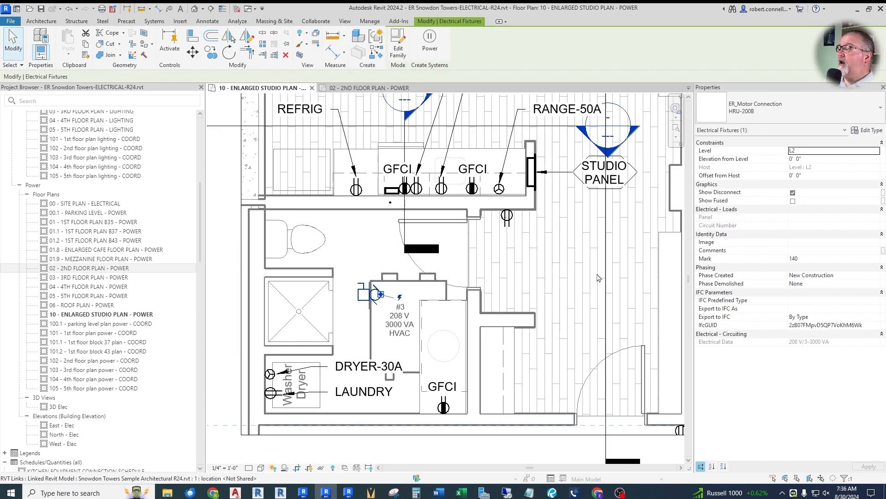
scroll(355, 387, "down", 2)
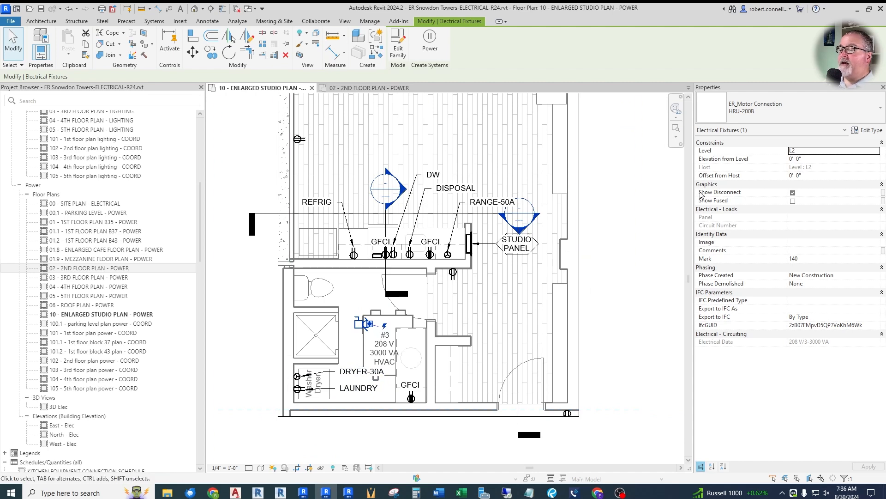
scroll(419, 296, "down", 2)
scroll(395, 318, "down", 2)
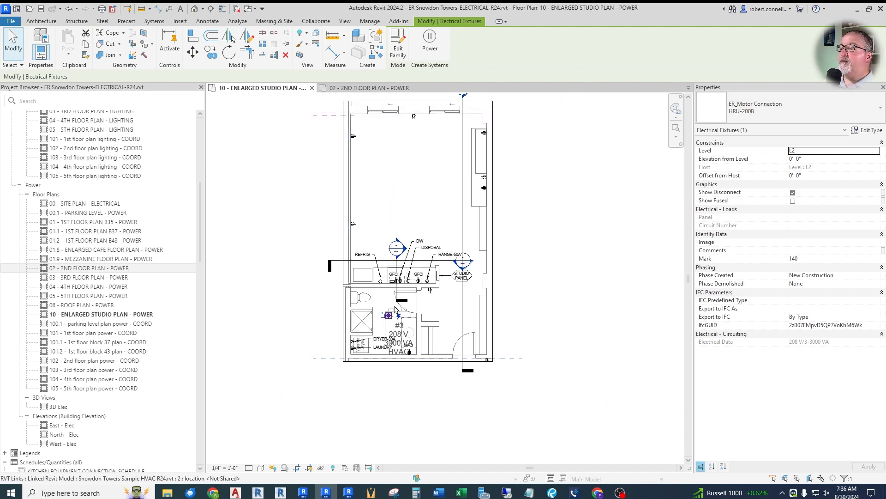
scroll(411, 303, "up", 4)
left_click(867, 130)
left_click(558, 140)
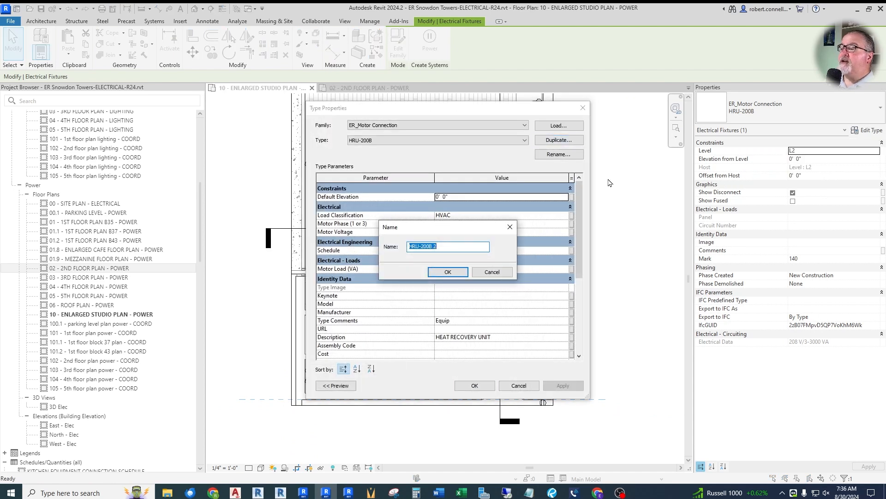
type("hr")
key("BackSpace")
key("BackSpace")
type("HRU")
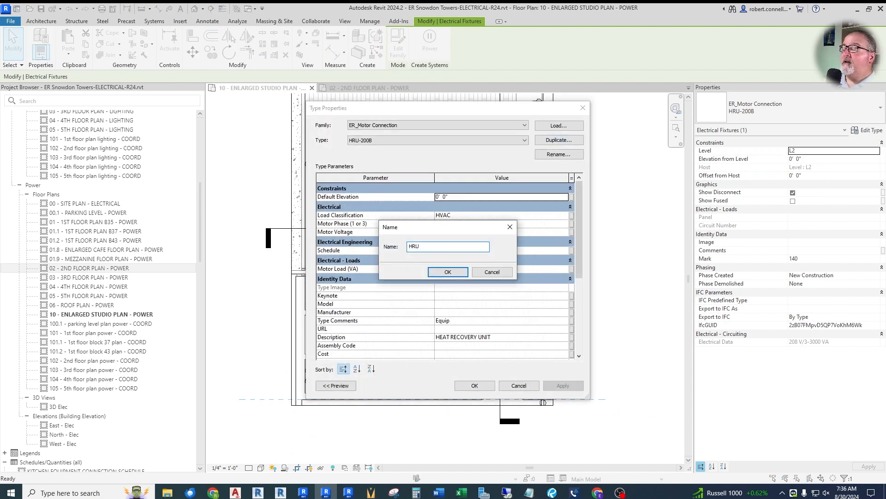
type("-UNIT")
key("Return")
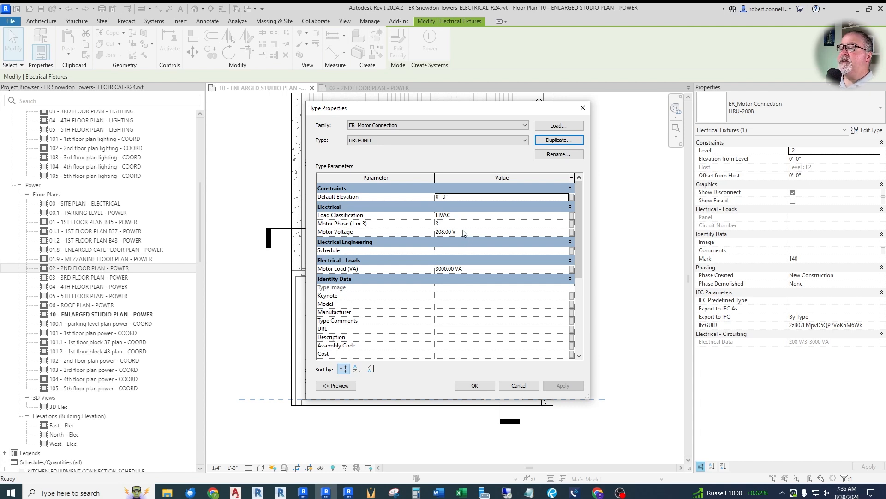
Set the HRU-UNIT type's motor phase to 2, motor load to 2000 VA and type mark to HRU-UNIT.
left_click(453, 225)
type("2")
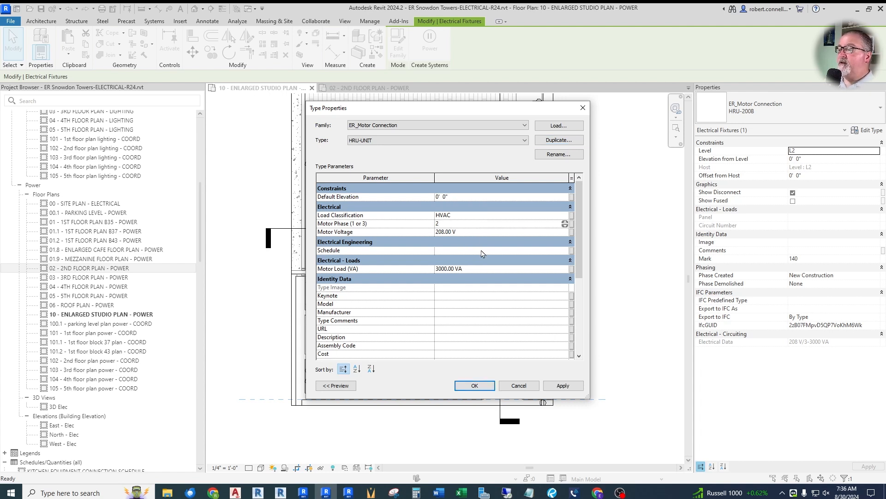
left_click(477, 269)
type("2000")
key("Return")
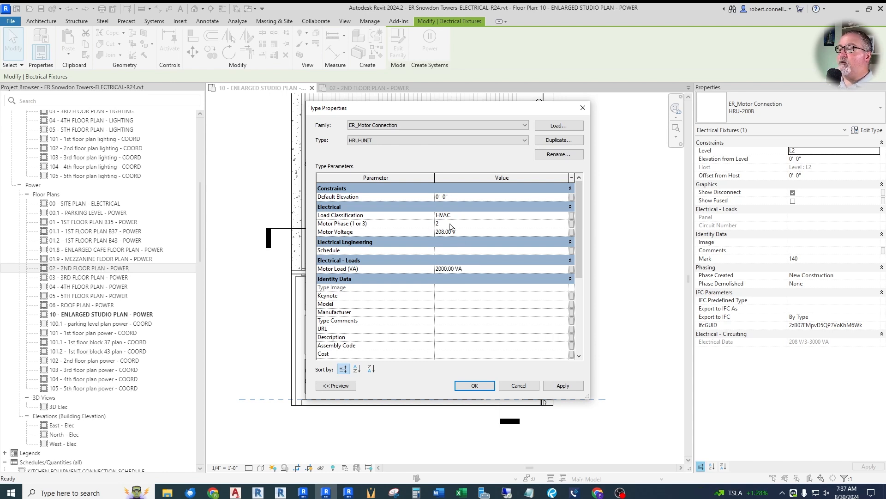
scroll(476, 265, "down", 3)
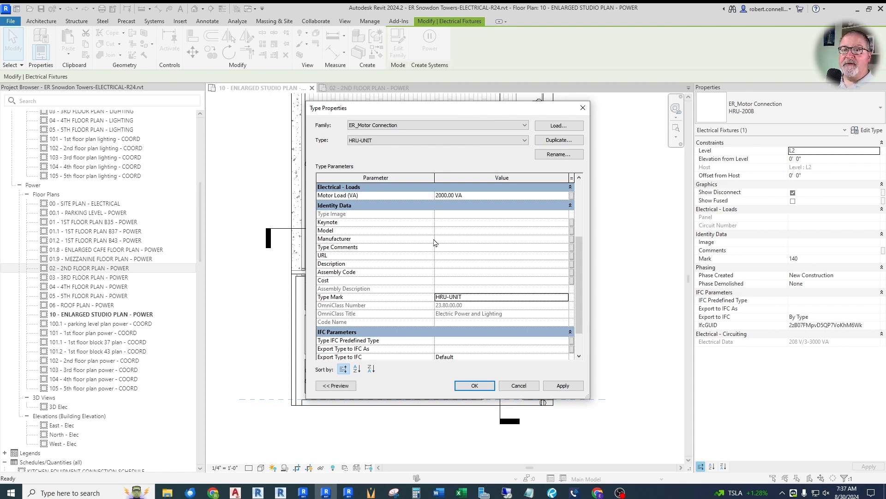
left_click(432, 247)
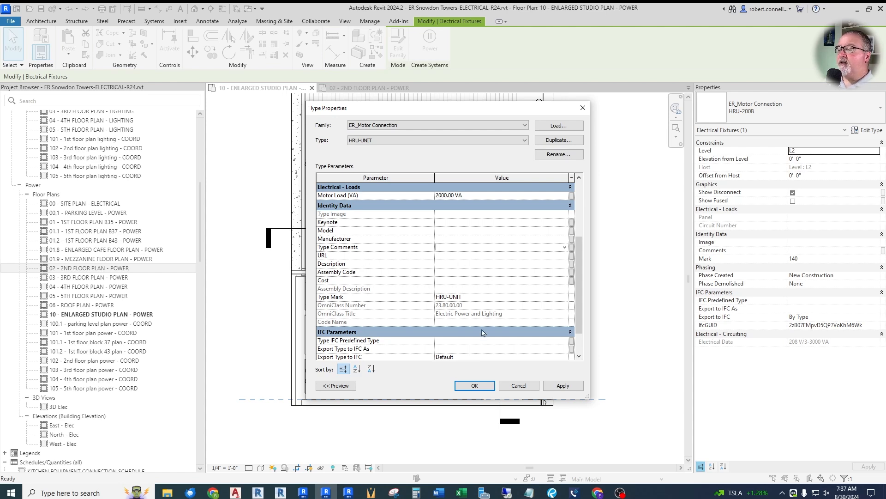
left_click(473, 385)
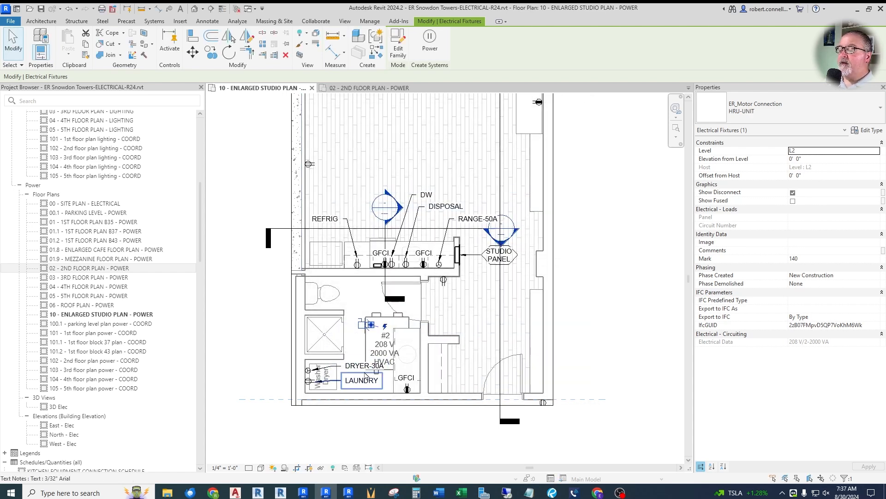
Tag the heat recovery unit's motor connection with a leadered tag placed above it beside the toilet.
key("Escape")
scroll(331, 358, "up", 2)
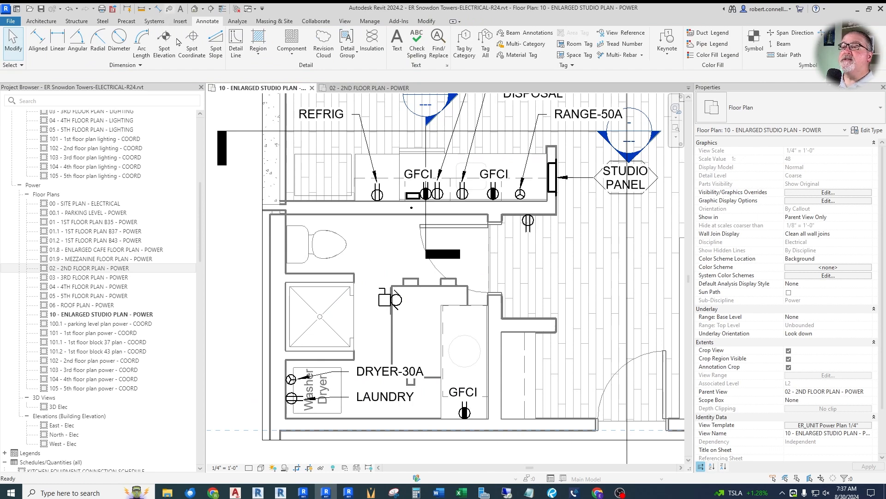
left_click(168, 9)
left_click_drag(390, 235, 374, 258)
key("Escape")
scroll(351, 268, "down", 2)
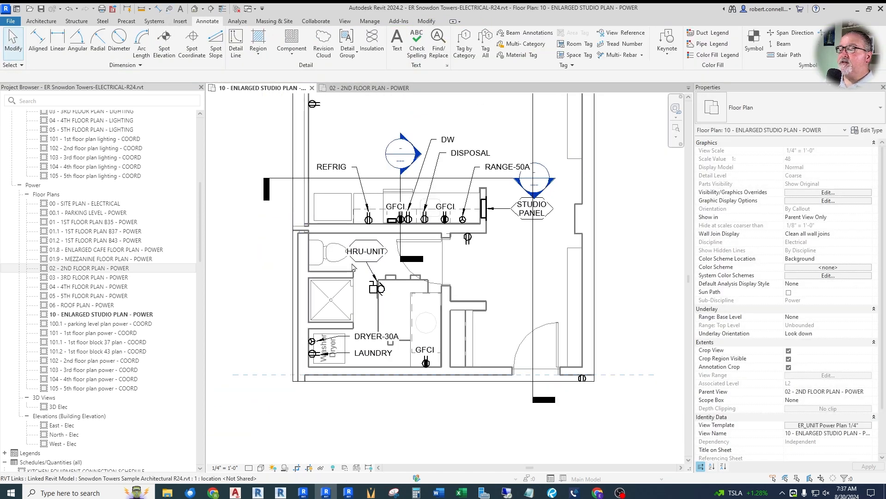
Set the Heating or Cooling load of the STUDIO PANEL load center type to 2000 W.
scroll(516, 205, "up", 2)
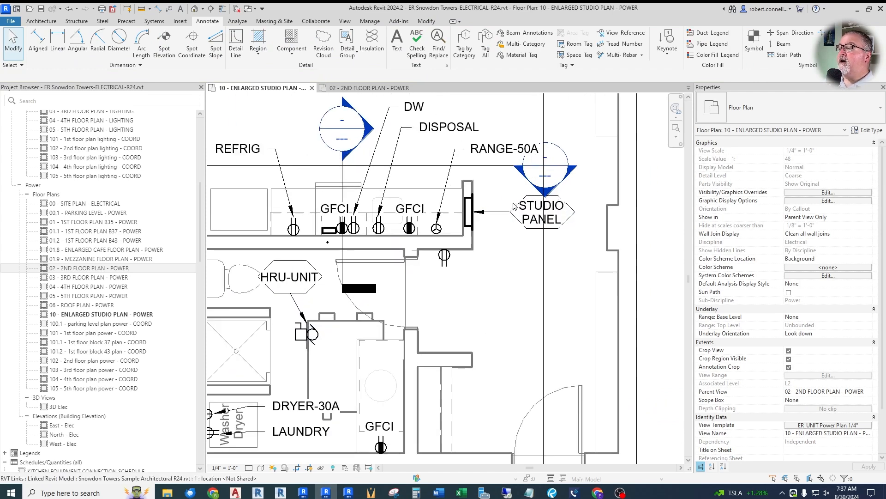
left_click(470, 209)
scroll(610, 260, "down", 2)
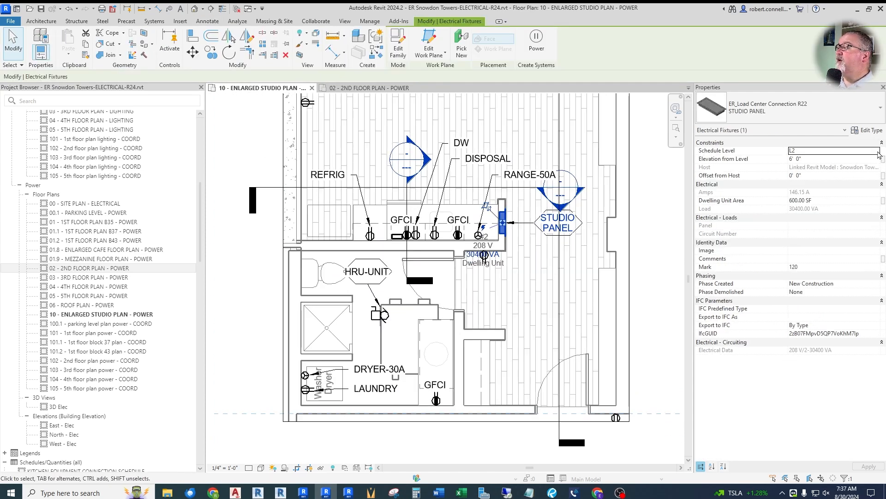
left_click(868, 130)
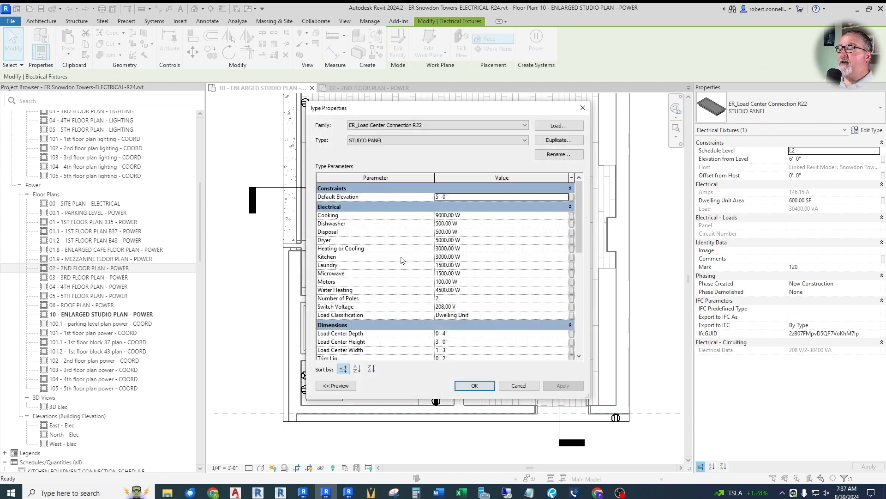
left_click(472, 249)
type("2000")
key("Return")
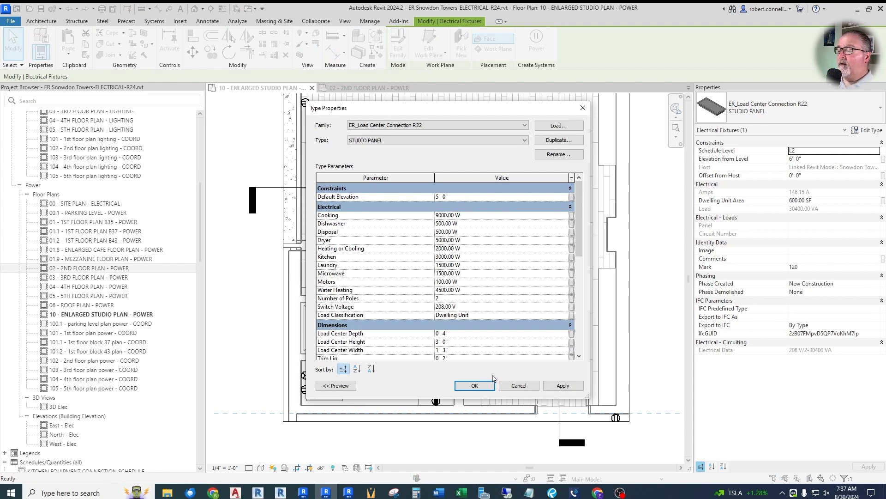
left_click(475, 385)
scroll(325, 290, "down", 2)
scroll(325, 290, "down", 1)
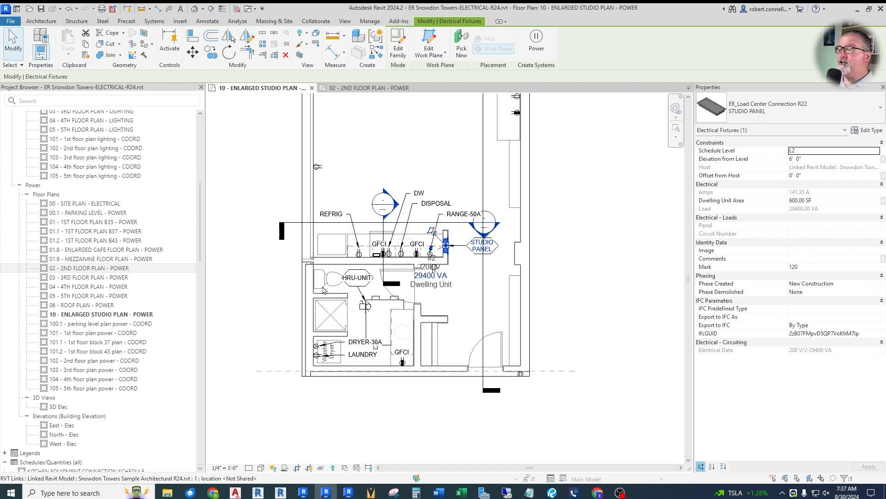
key("Escape")
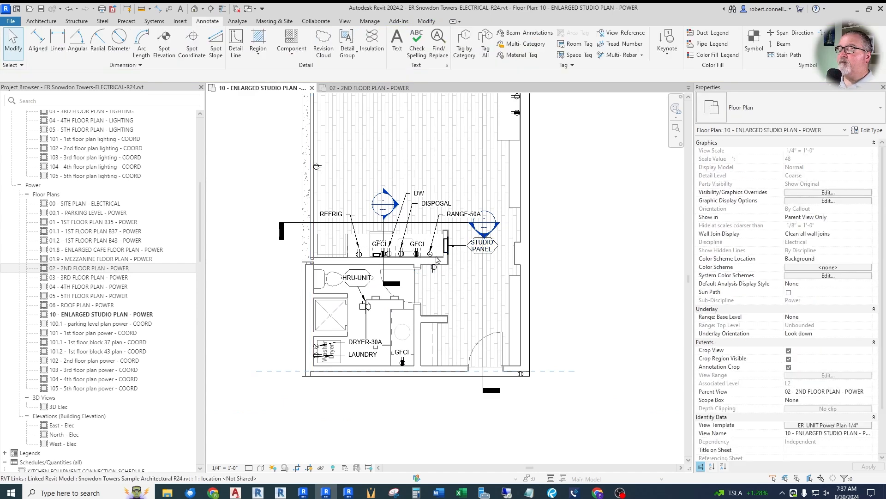
Review the enlarged studio plan's layout, then open the 2nd floor power plan and compare its studio and live/work units.
scroll(437, 260, "up", 2)
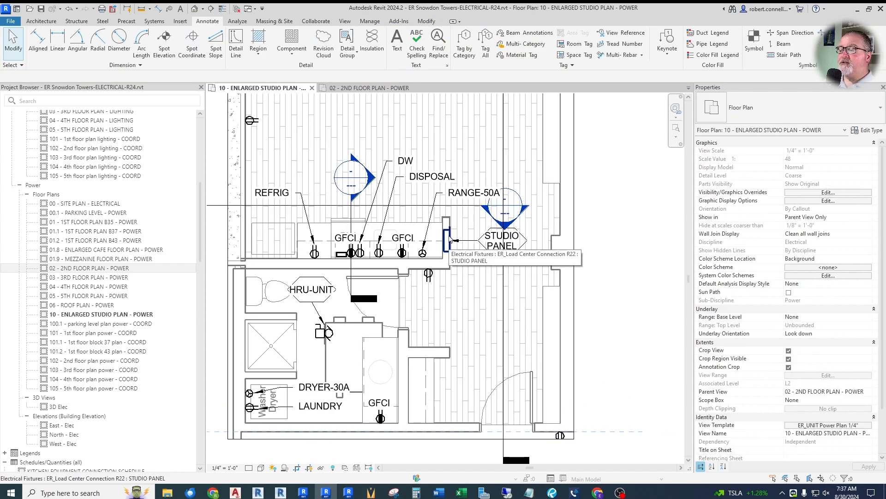
scroll(463, 310, "down", 5)
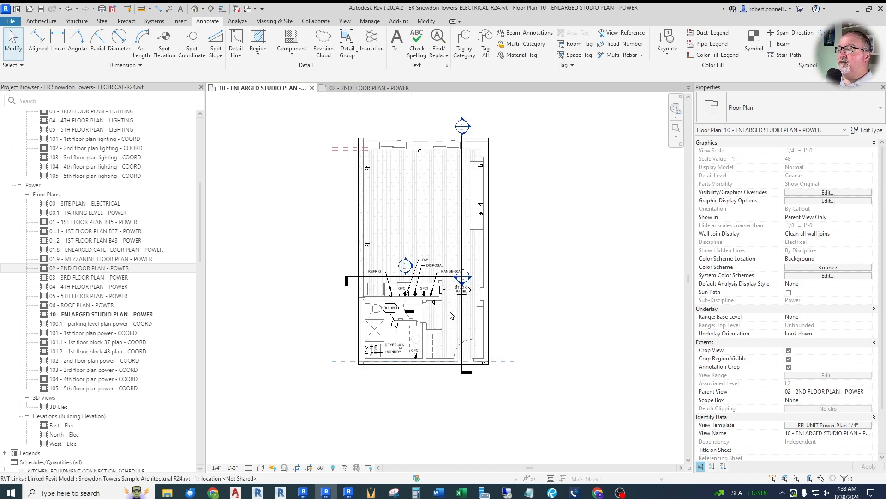
scroll(508, 250, "up", 2)
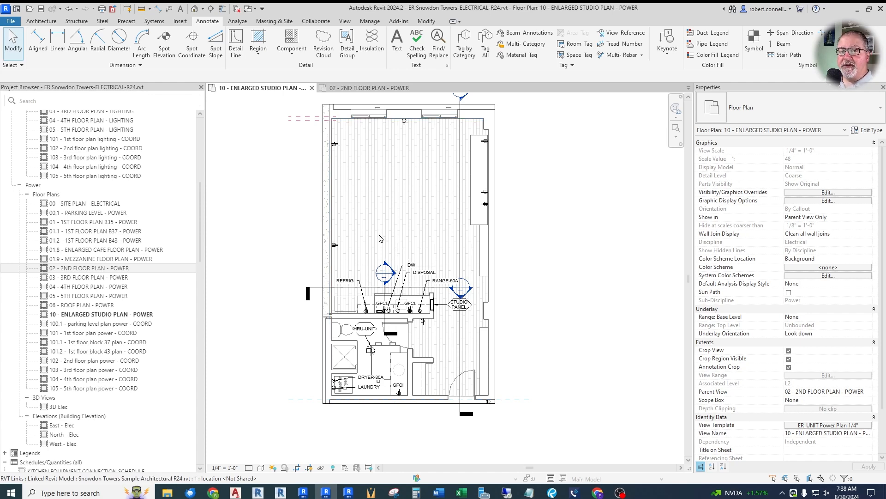
left_click(375, 89)
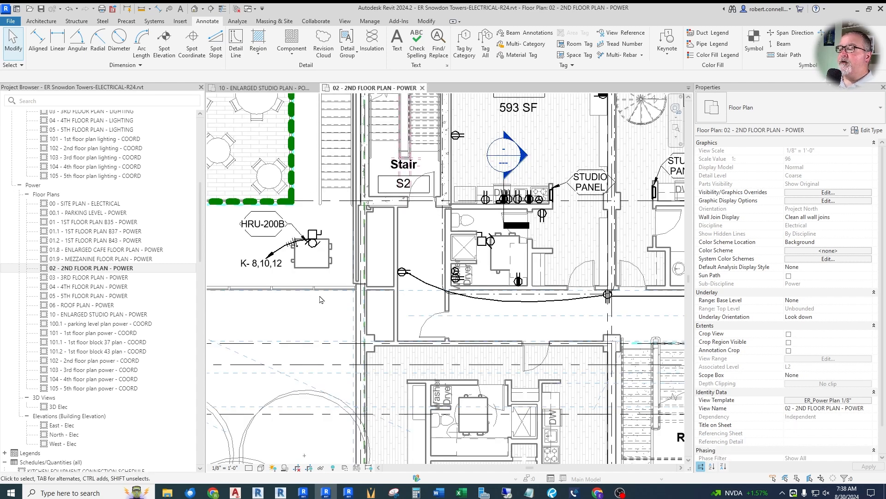
scroll(321, 299, "down", 4)
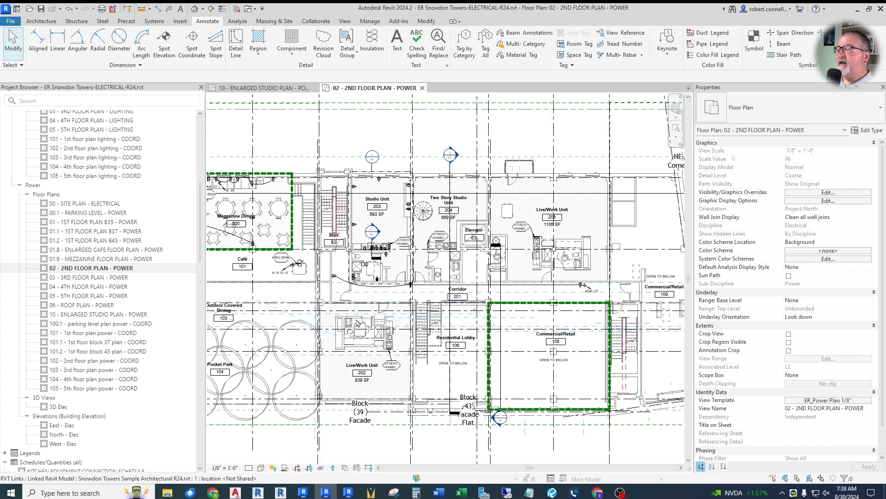
scroll(471, 210, "up", 1)
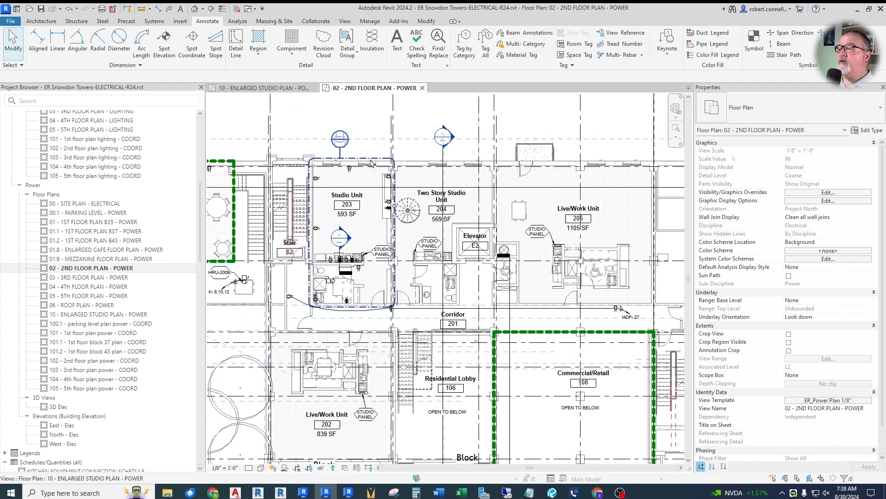
scroll(475, 240, "up", 2)
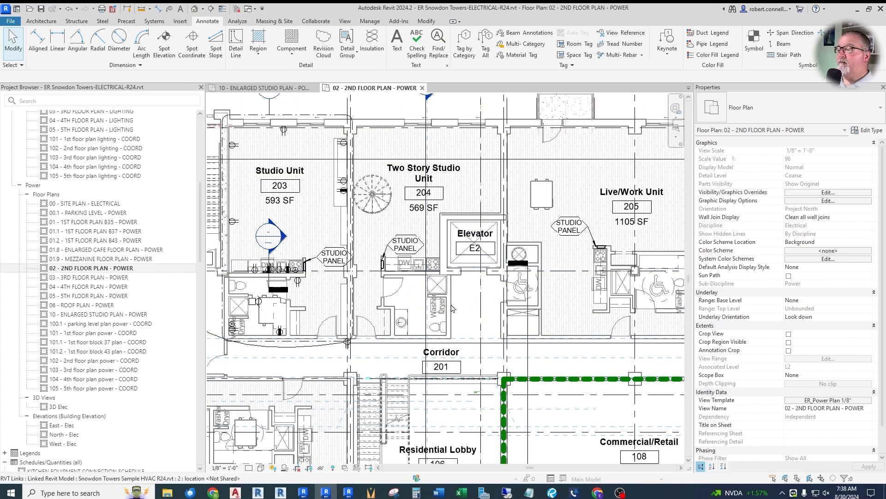
scroll(306, 173, "down", 3)
scroll(546, 198, "up", 2)
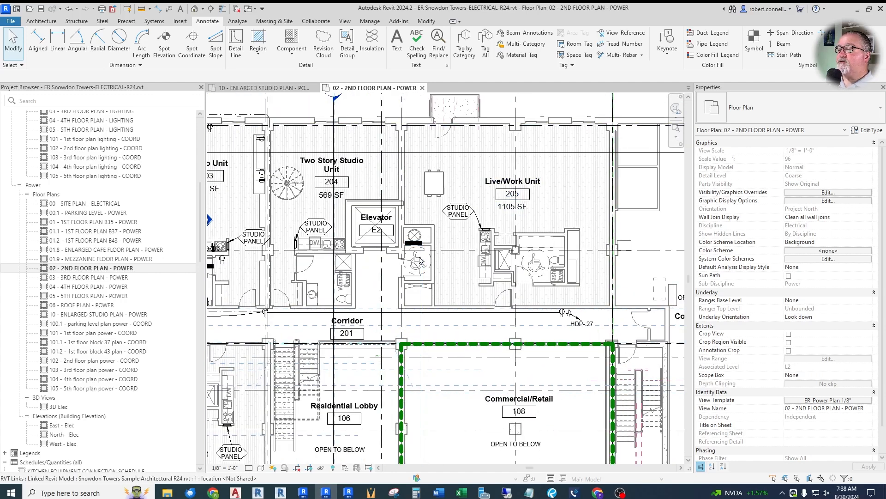
scroll(500, 124, "down", 2)
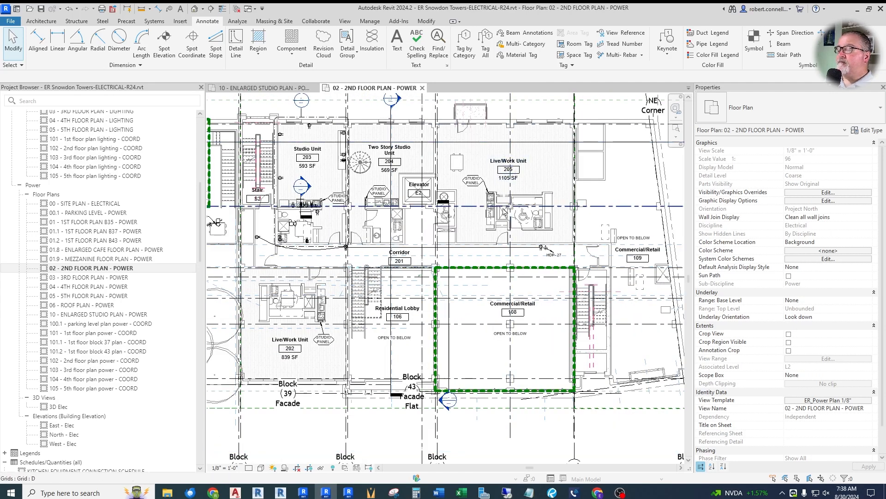
scroll(489, 180, "down", 3)
scroll(479, 177, "up", 1)
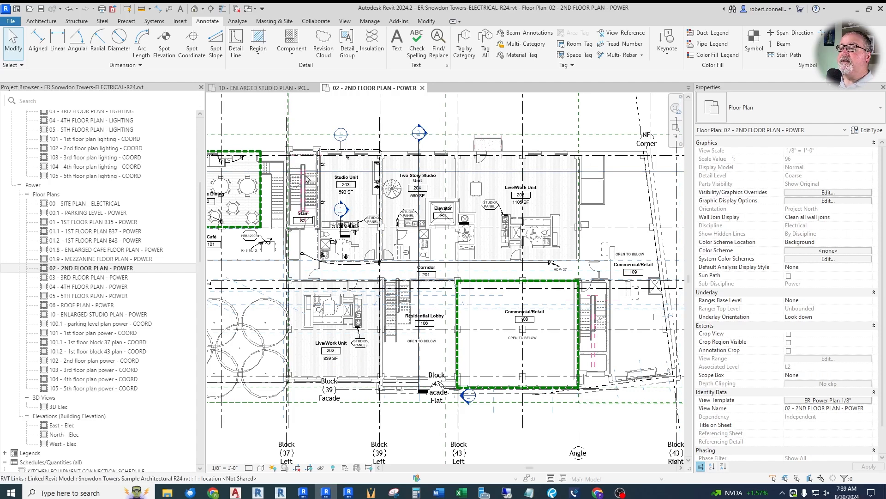
Examine Studio Unit 203's devices and enlarged plan callout in relation to the surrounding 2nd floor power plan.
scroll(313, 203, "up", 3)
scroll(303, 177, "up", 2)
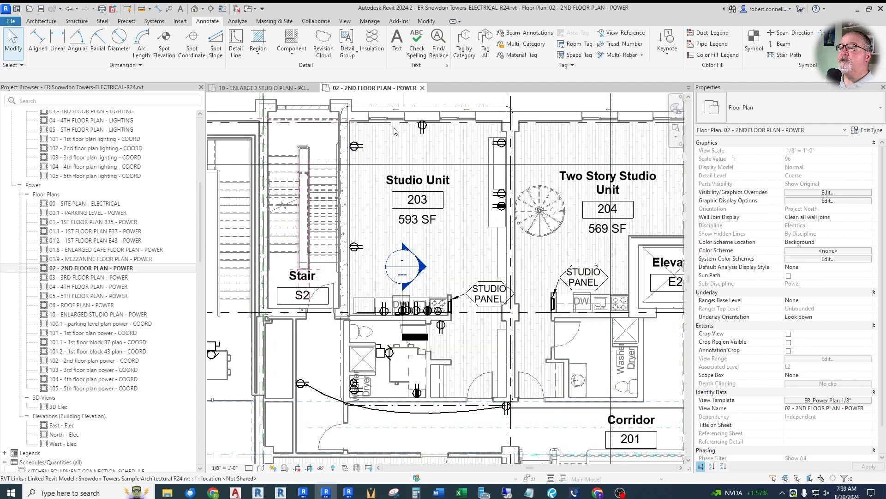
scroll(383, 226, "down", 2)
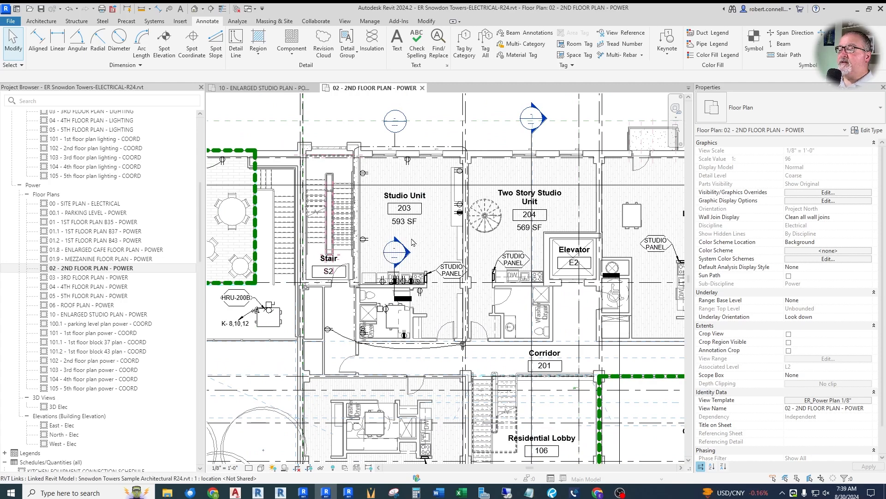
scroll(411, 240, "down", 2)
scroll(398, 245, "down", 1)
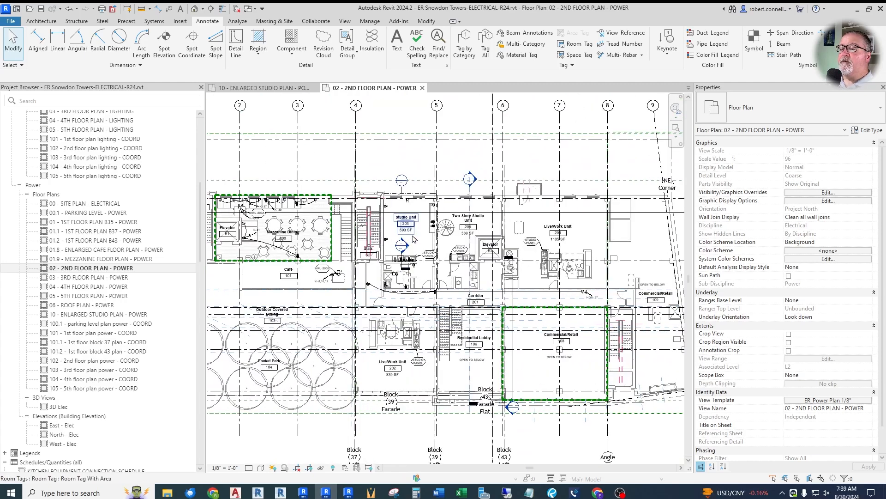
scroll(400, 238, "up", 3)
scroll(399, 235, "up", 2)
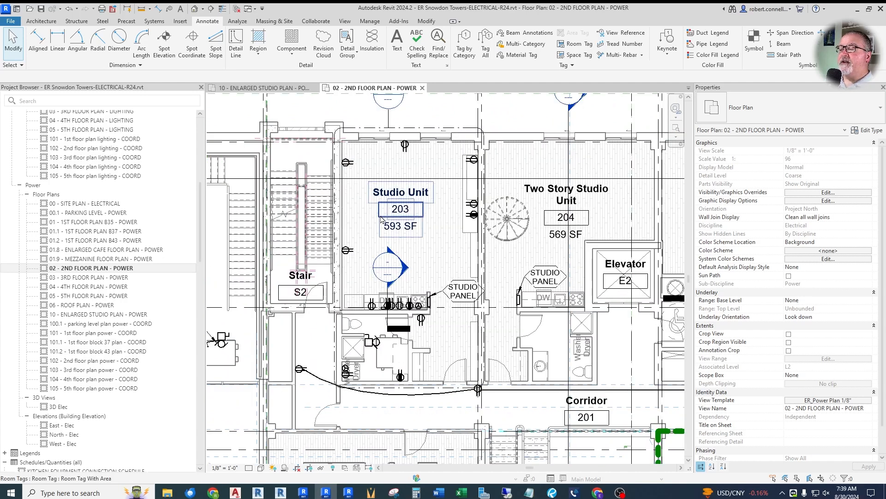
scroll(400, 172, "down", 1)
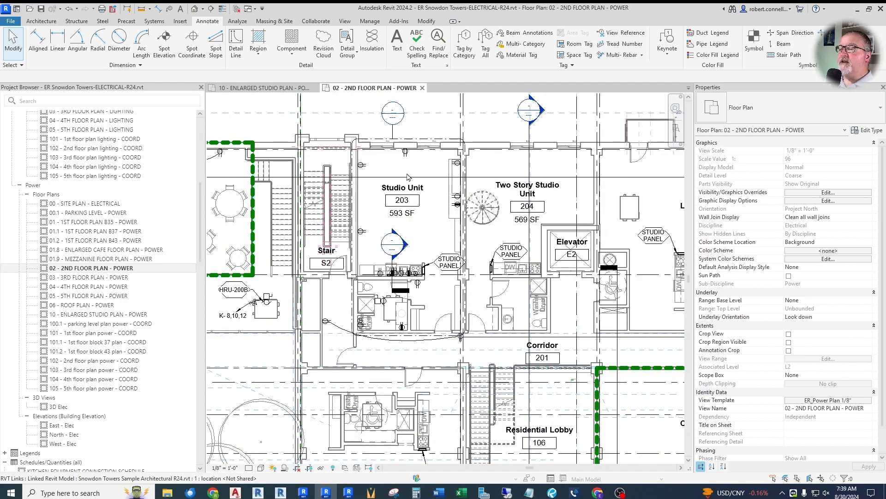
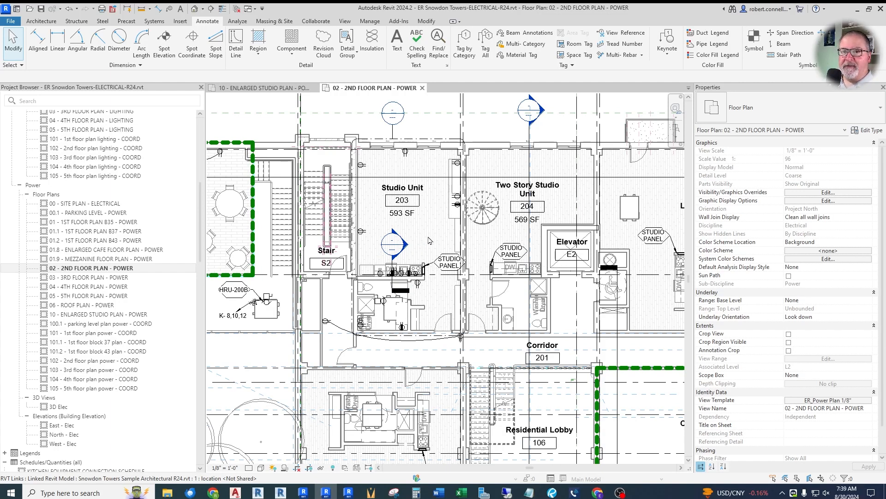
Examine the model category visibility overrides in the 2nd floor power plan's ER_Power Plan 1/8" view template, leaving them as they are.
scroll(438, 246, "down", 5)
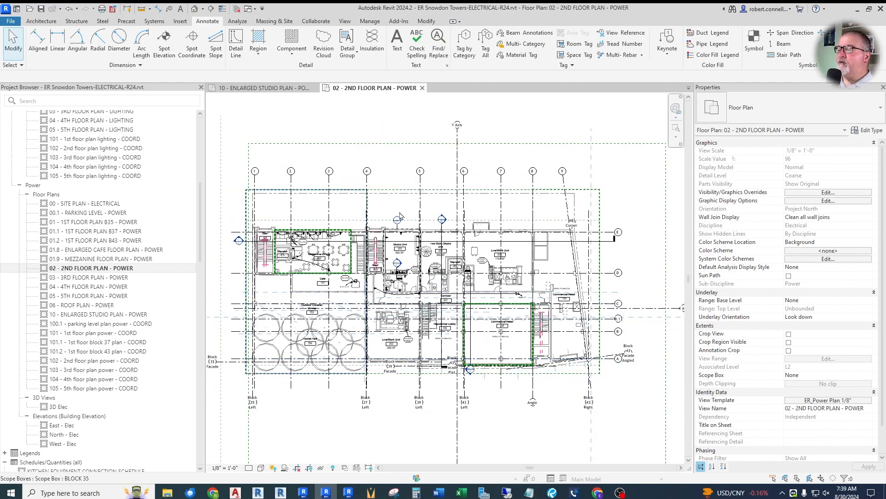
scroll(413, 244, "up", 2)
scroll(413, 244, "up", 1)
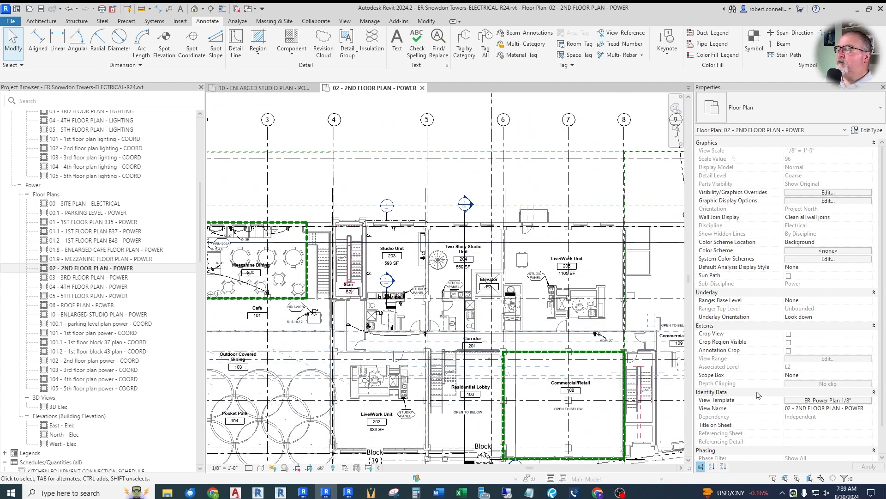
left_click(818, 402)
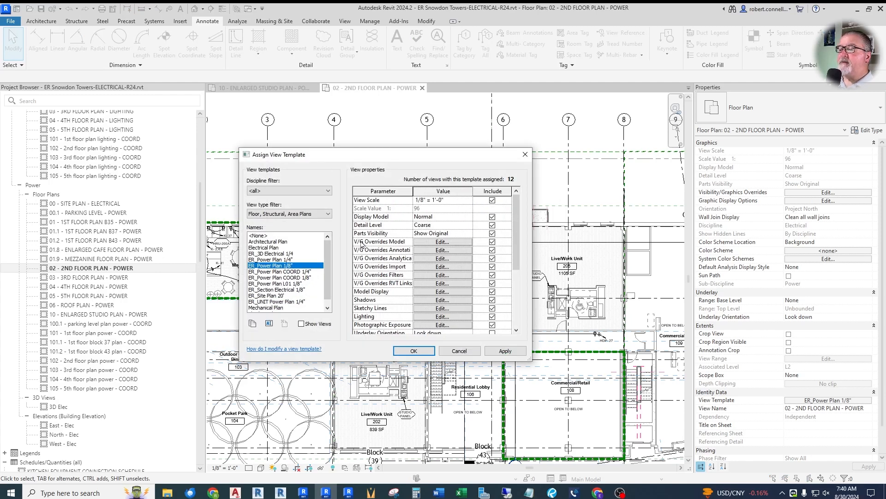
left_click(423, 243)
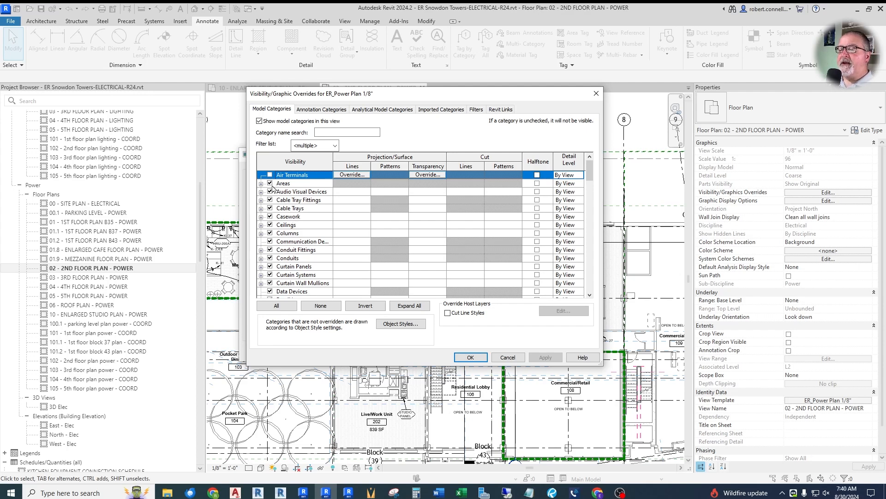
scroll(272, 187, "down", 3)
scroll(281, 226, "down", 3)
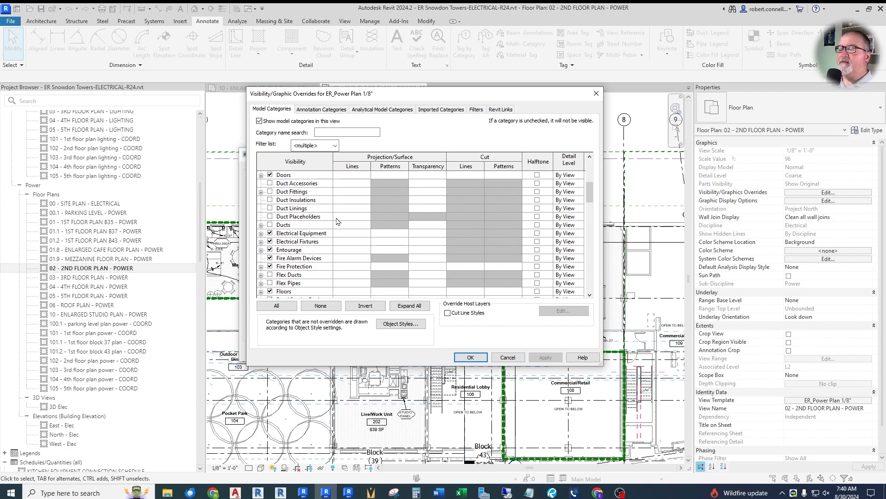
left_click(501, 357)
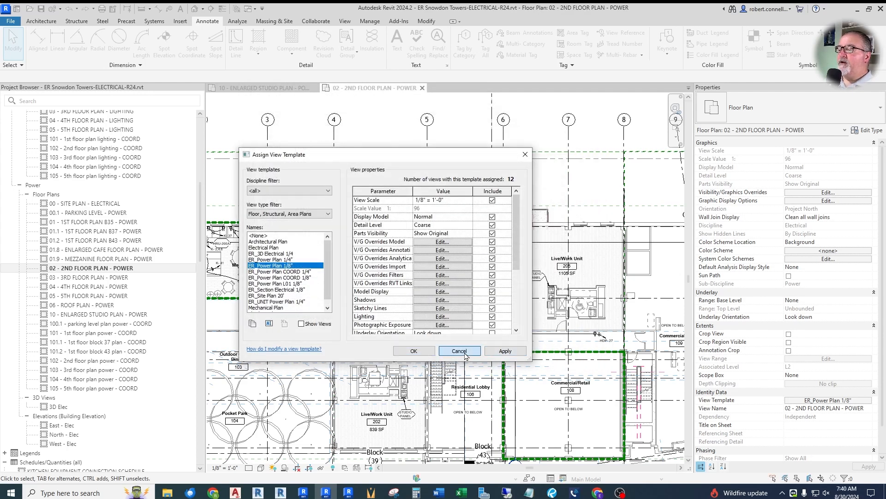
left_click(460, 351)
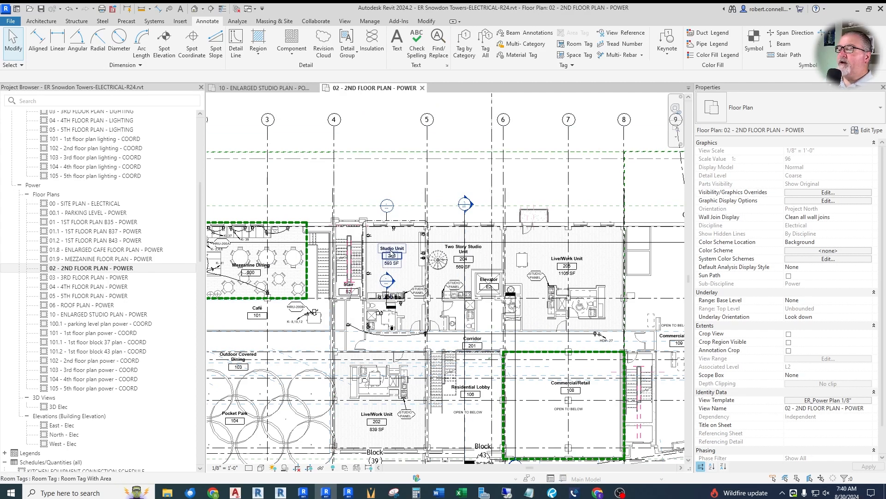
Set the Comments of the upper duplex receptacle on Studio Unit 203's stair-side wall to Enlarged.
scroll(372, 240, "up", 6)
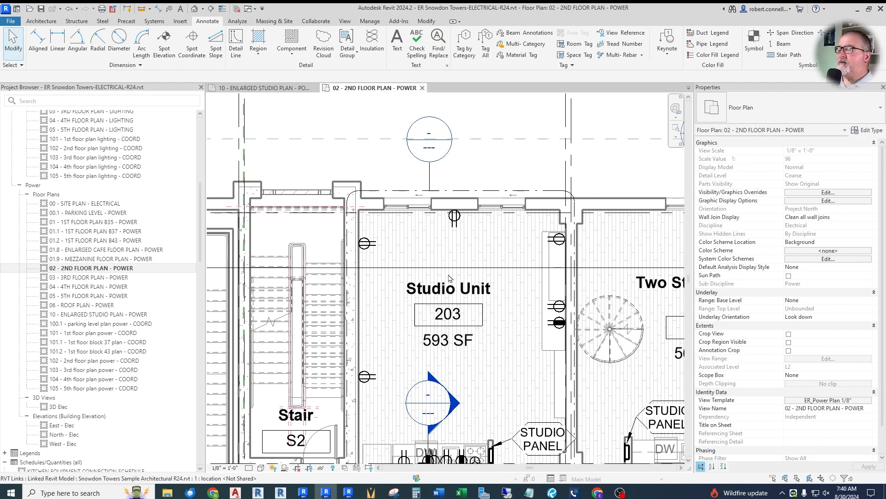
scroll(448, 277, "down", 2)
scroll(475, 280, "up", 2)
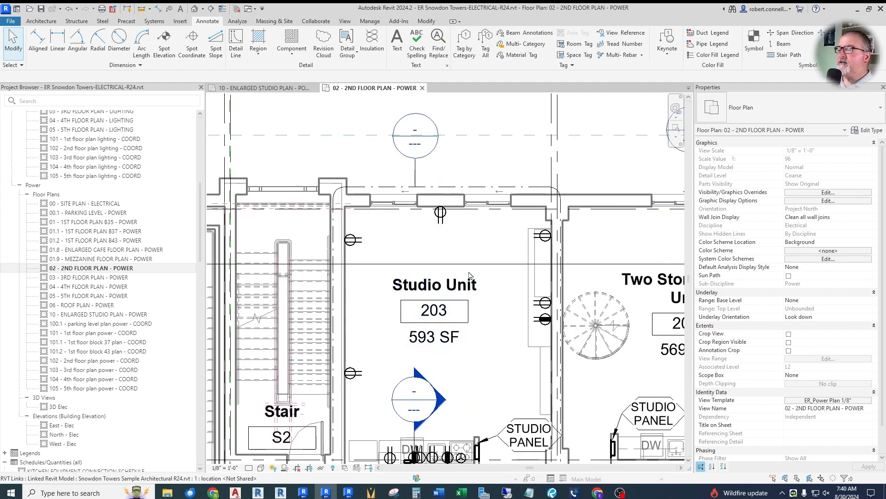
left_click(352, 242)
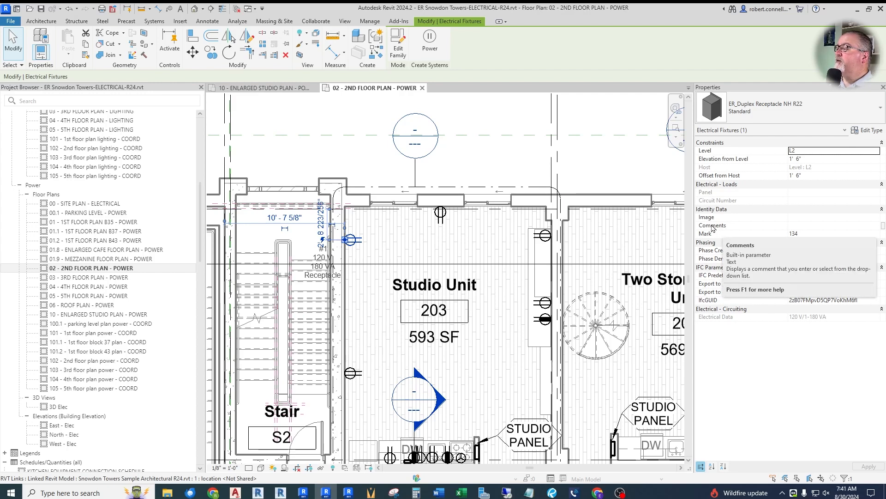
left_click(806, 227)
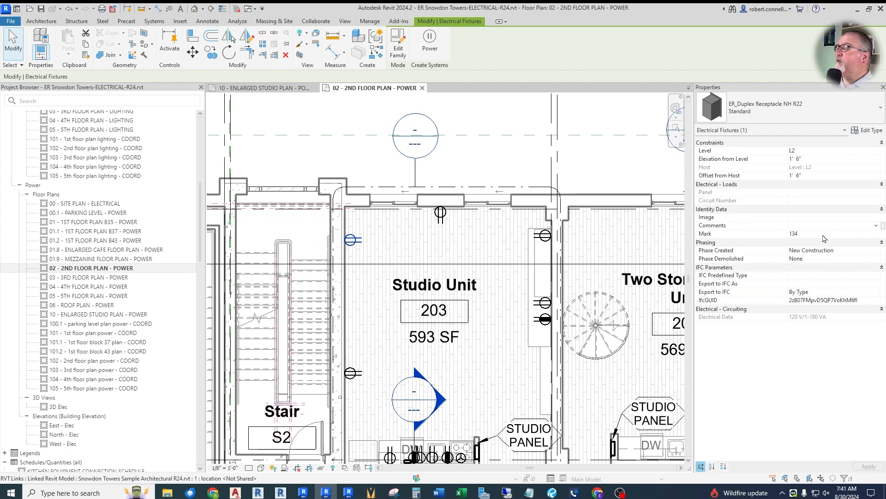
type("e")
key("BackSpace")
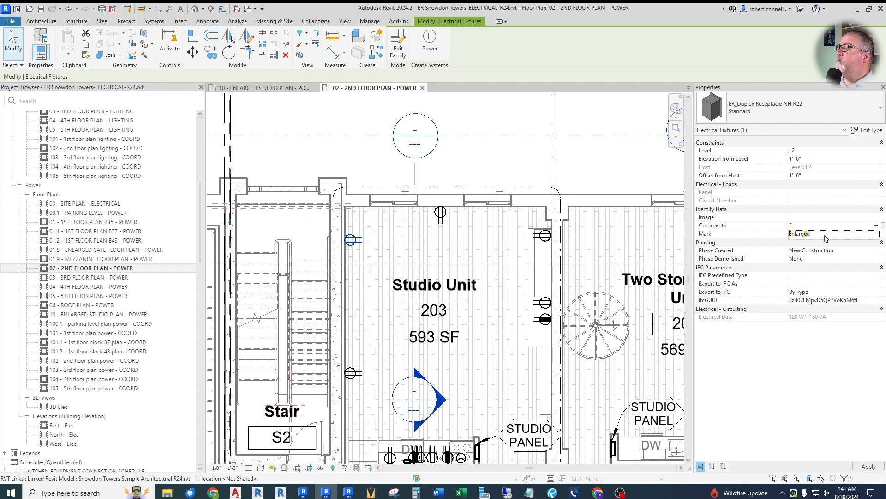
left_click(813, 234)
left_click(867, 467)
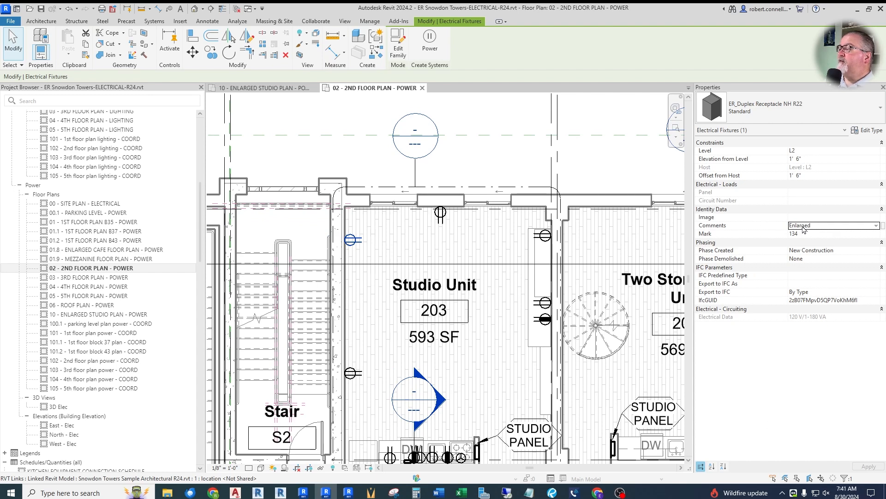
key("Escape")
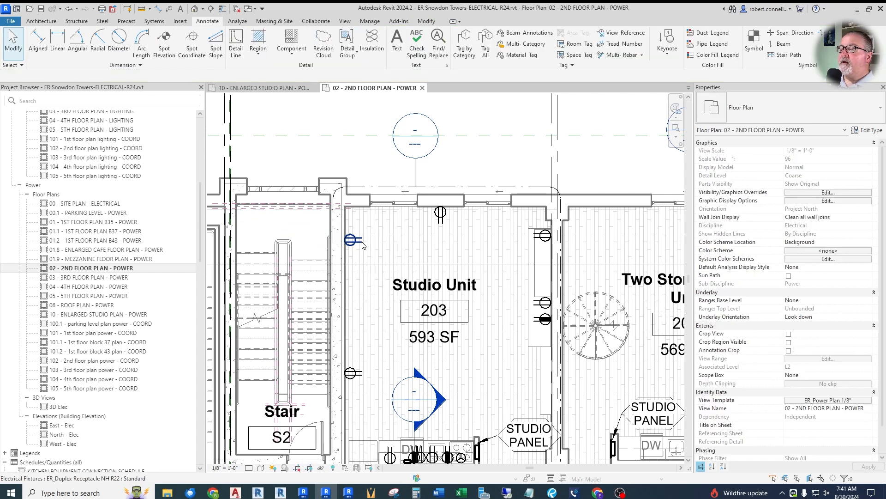
left_click(351, 239)
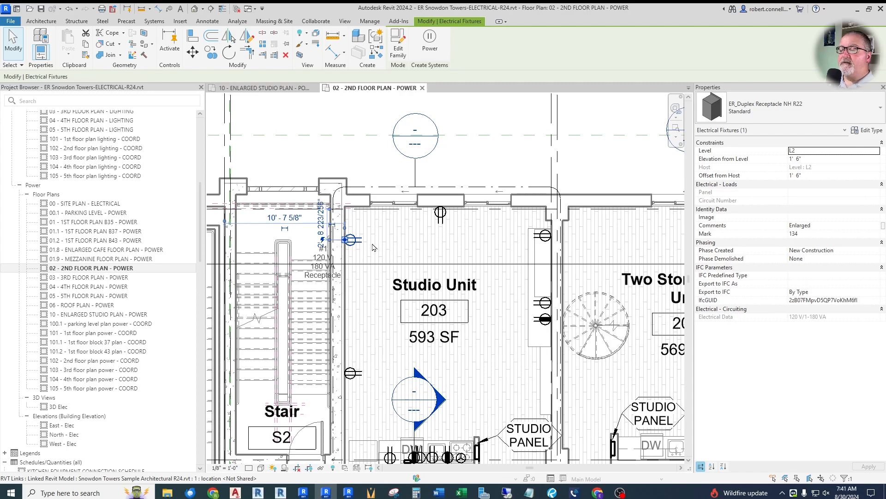
left_click(358, 218)
Open the document filter definitions from the filter overrides of the ER_Power Plan 1/8" view template.
scroll(327, 193, "down", 2)
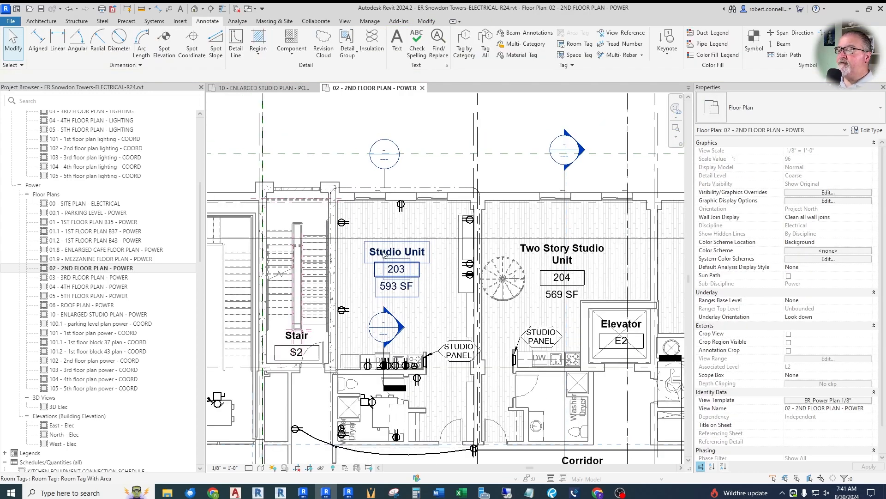
scroll(358, 294, "up", 1)
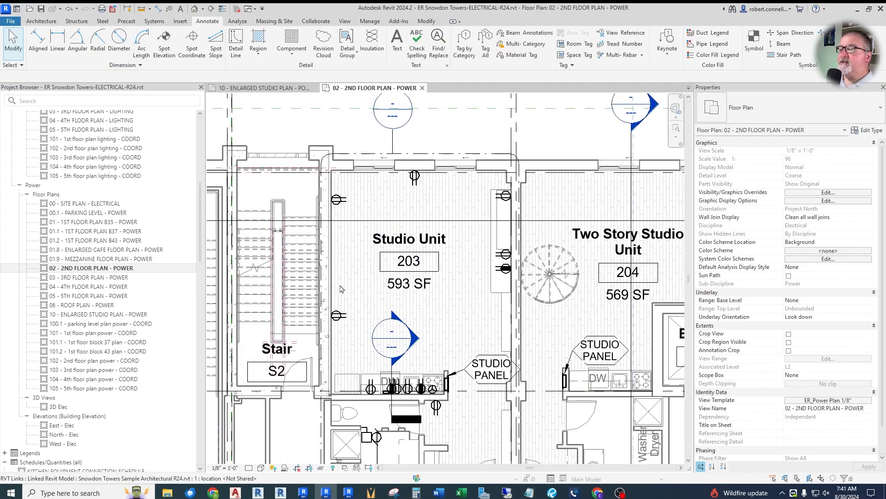
scroll(340, 286, "down", 1)
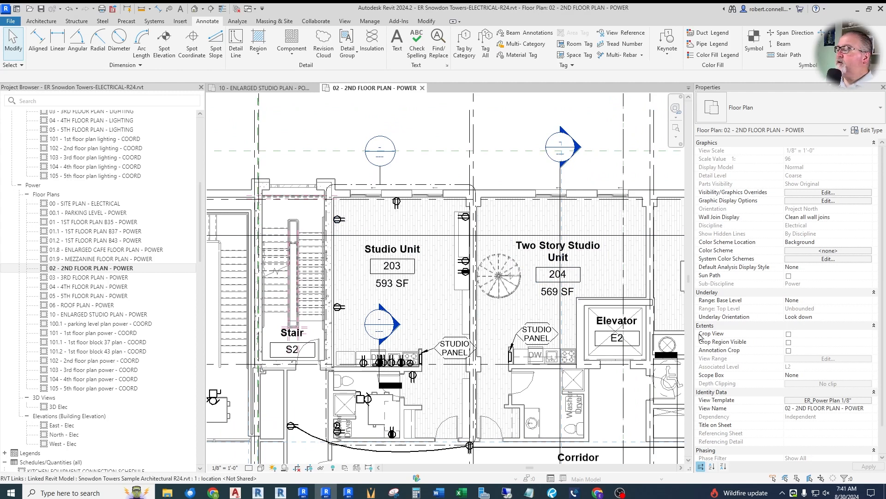
left_click(808, 400)
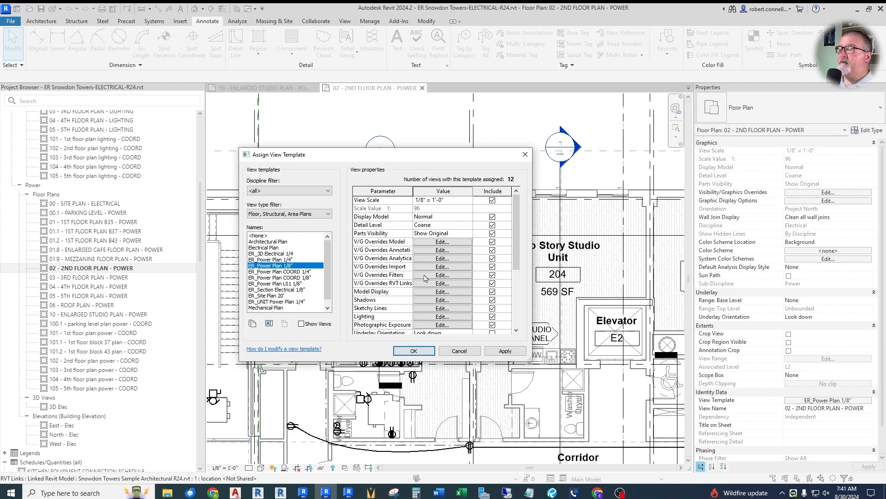
left_click(415, 275)
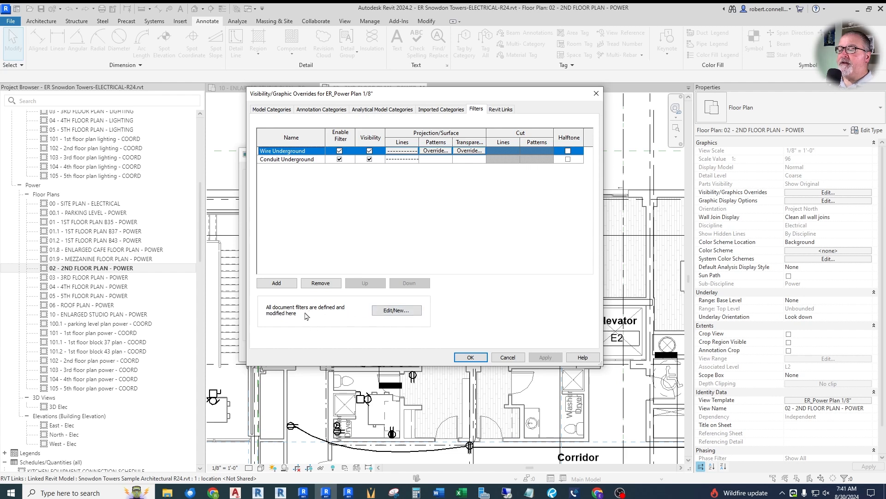
left_click(381, 313)
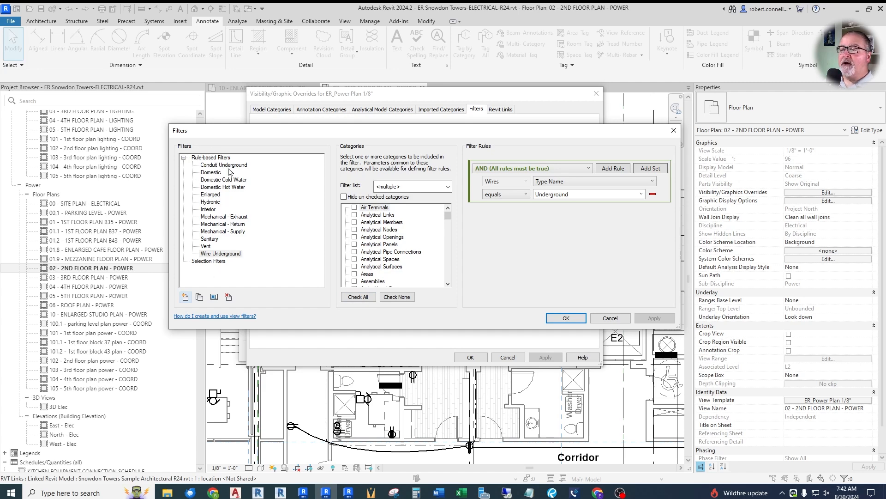
left_click(566, 318)
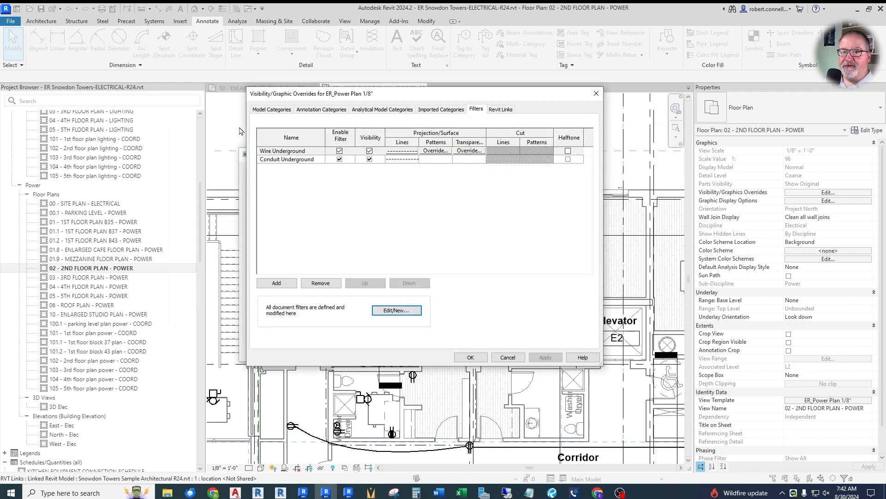
left_click(386, 314)
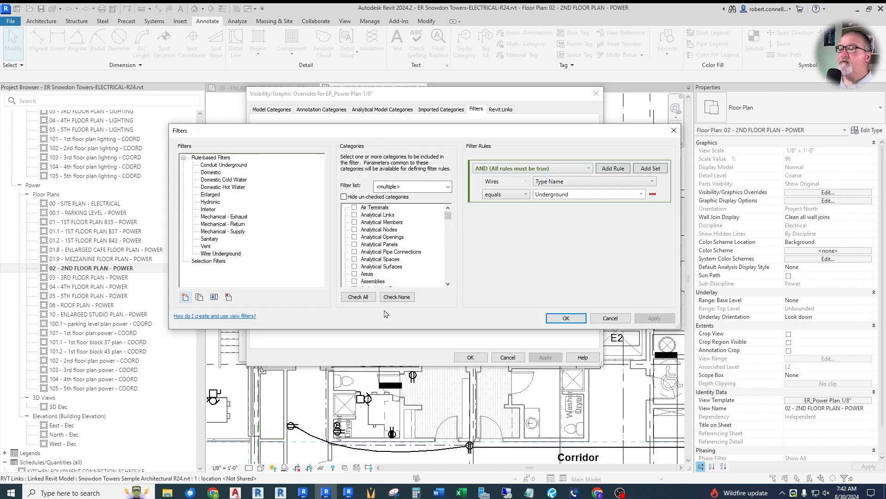
Add the Lighting Devices and Lighting Fixtures categories to the Enlarged filter, keeping Electrical Fixtures included.
left_click(209, 195)
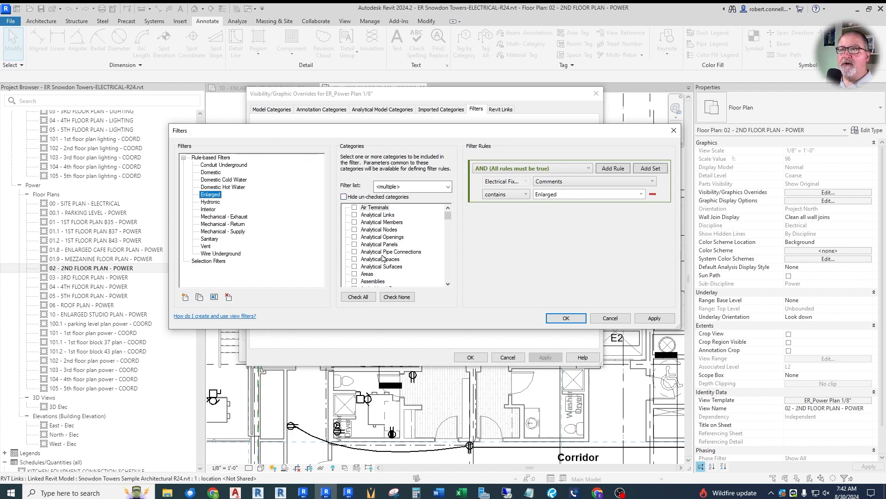
left_click_drag(449, 219, 449, 238)
left_click(354, 237)
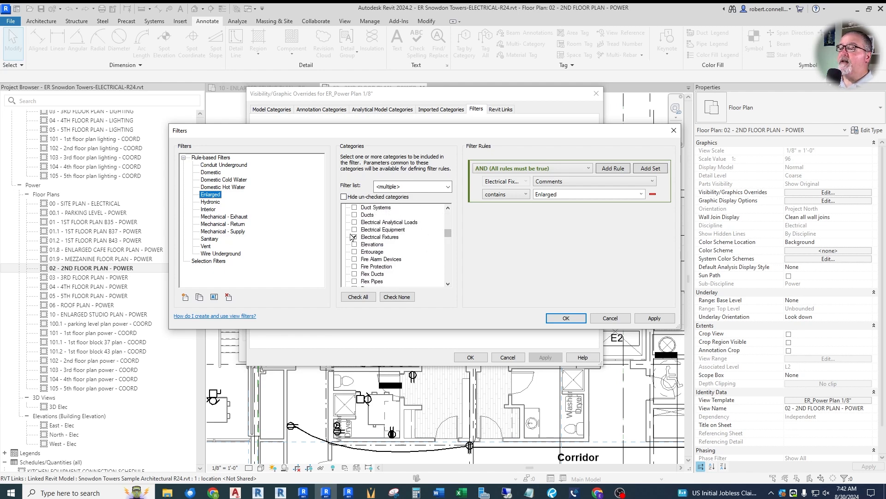
left_click_drag(449, 236, 449, 247)
scroll(368, 272, "up", 3)
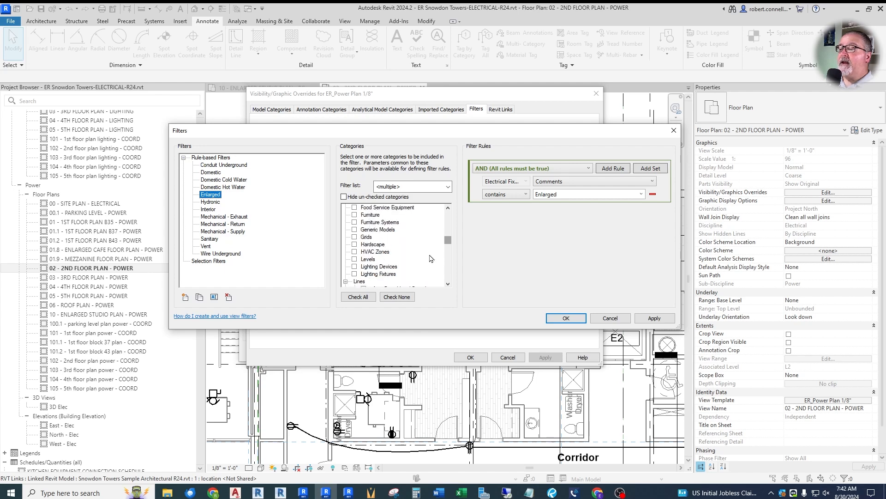
left_click(355, 267)
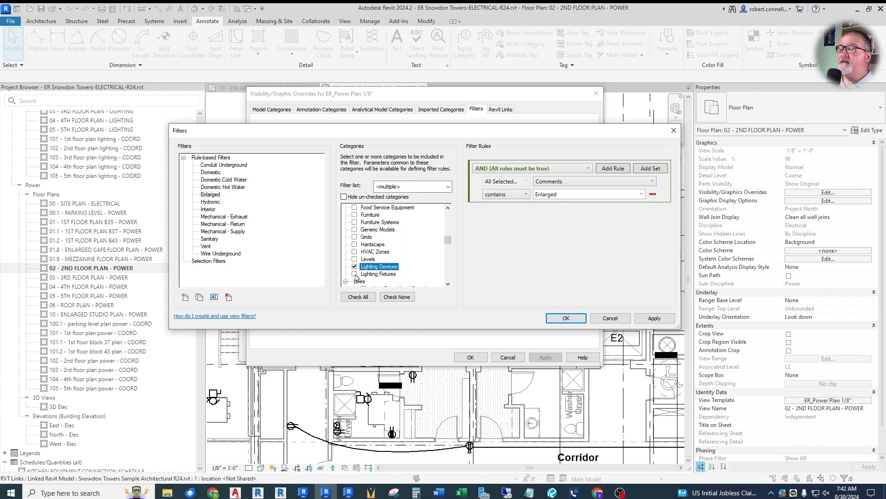
scroll(402, 255, "up", 2)
scroll(402, 255, "up", 2)
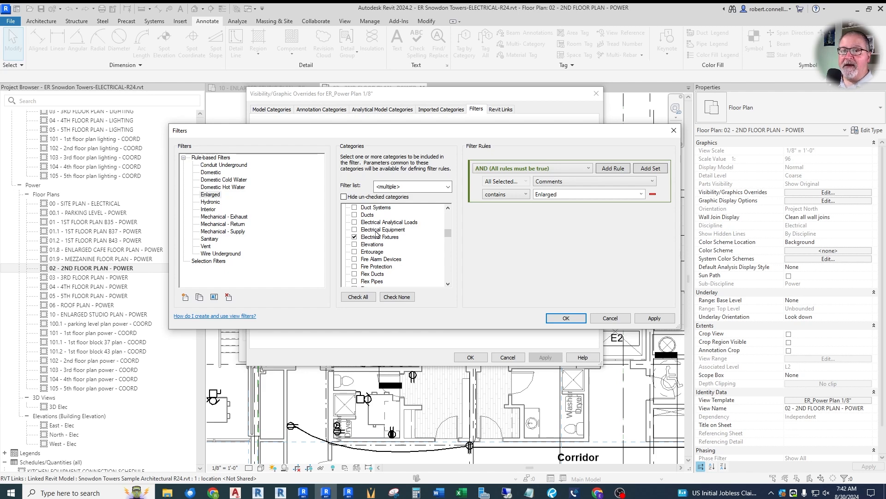
Review the Enlarged filter's AND/OR rule options and its list of included categories.
scroll(390, 244, "down", 1)
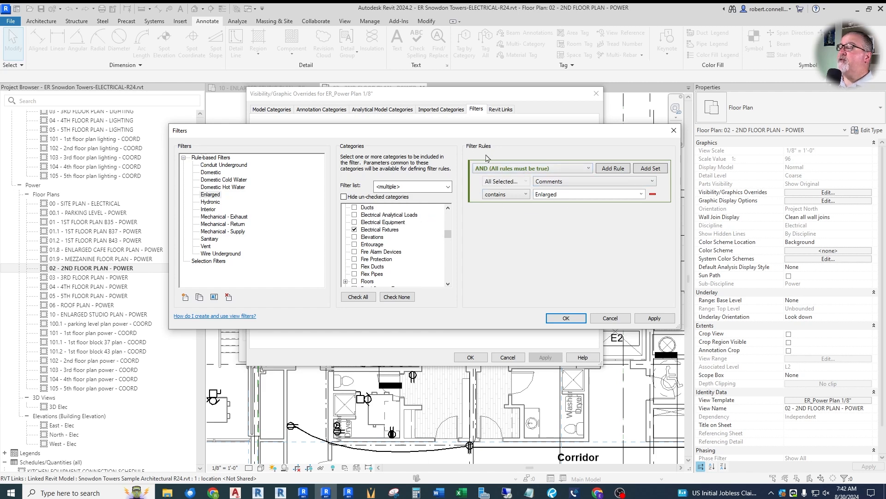
left_click(583, 170)
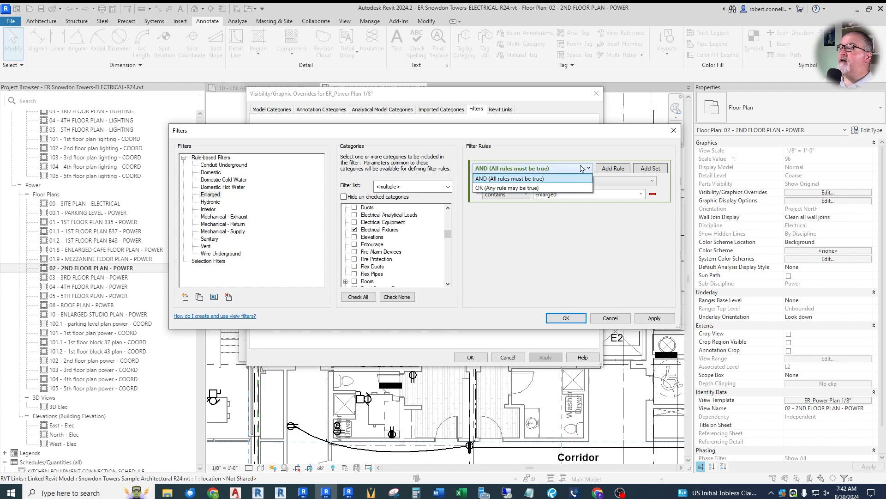
left_click(582, 170)
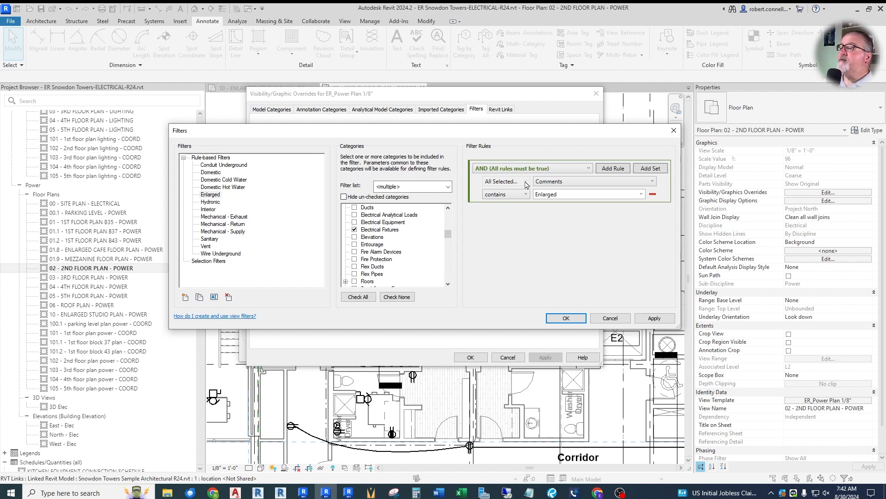
scroll(367, 249, "down", 4)
scroll(368, 277, "up", 1)
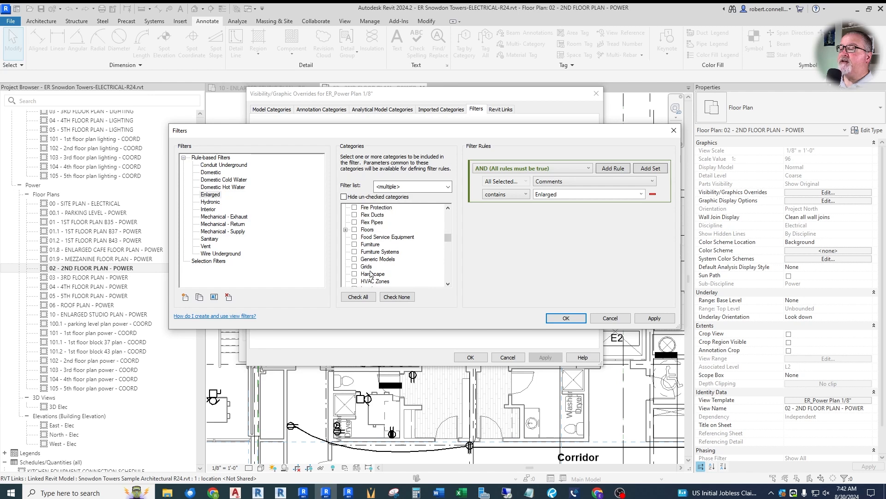
scroll(397, 244, "up", 1)
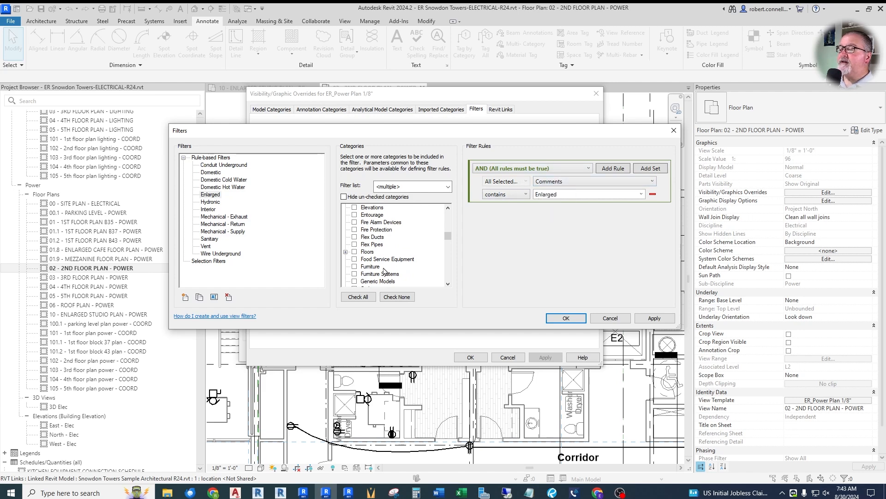
scroll(379, 249, "down", 3)
scroll(379, 253, "up", 3)
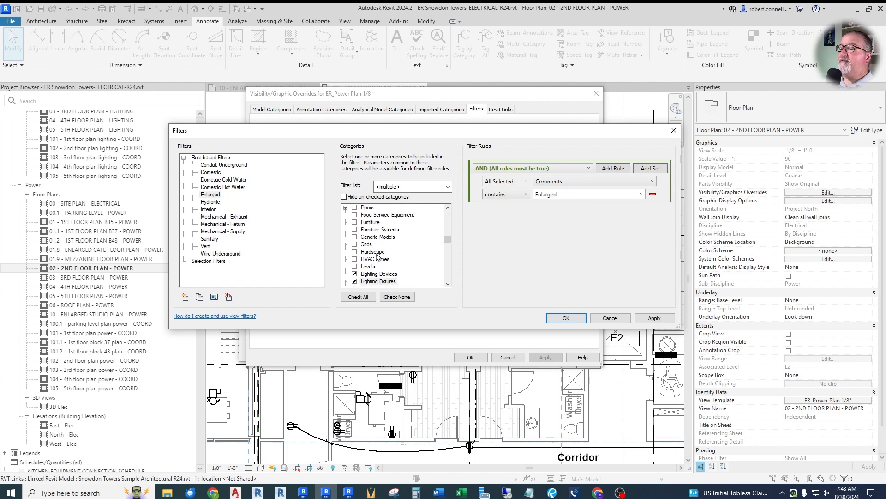
scroll(379, 254, "up", 2)
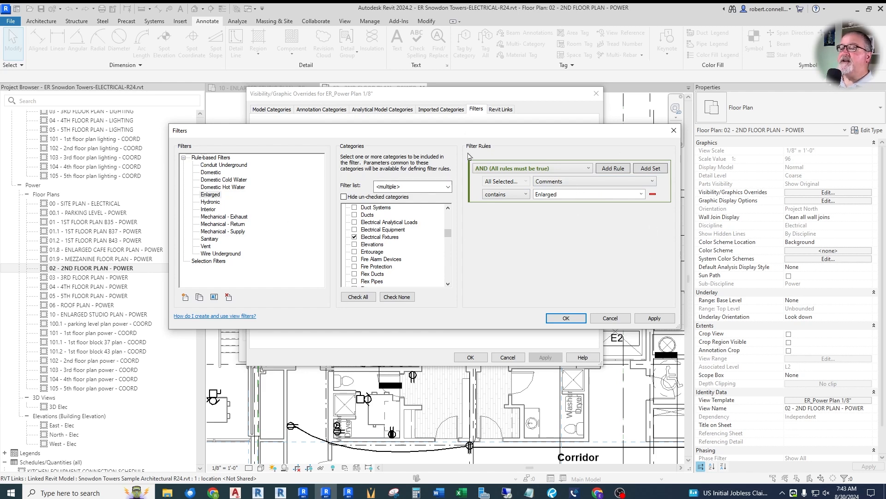
Accept the filter definitions and add the Enlarged filter to the ER_Power Plan 1/8" template's filter overrides.
left_click(559, 318)
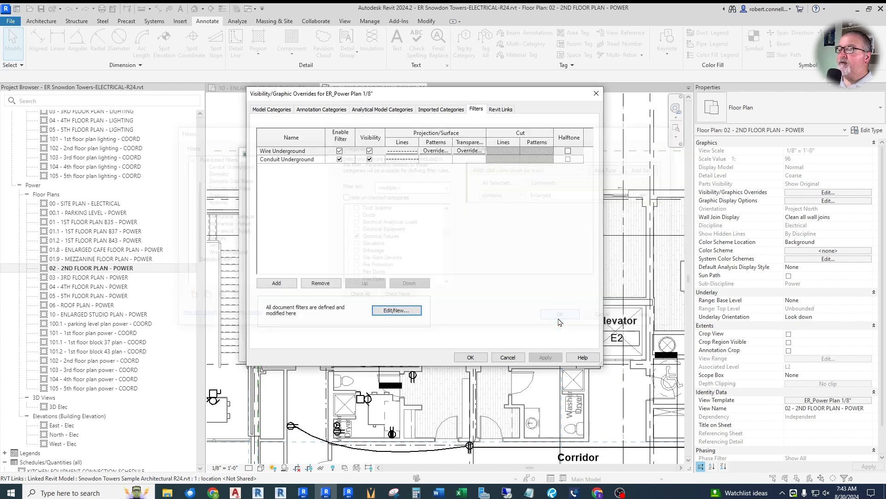
left_click(280, 285)
left_click(386, 211)
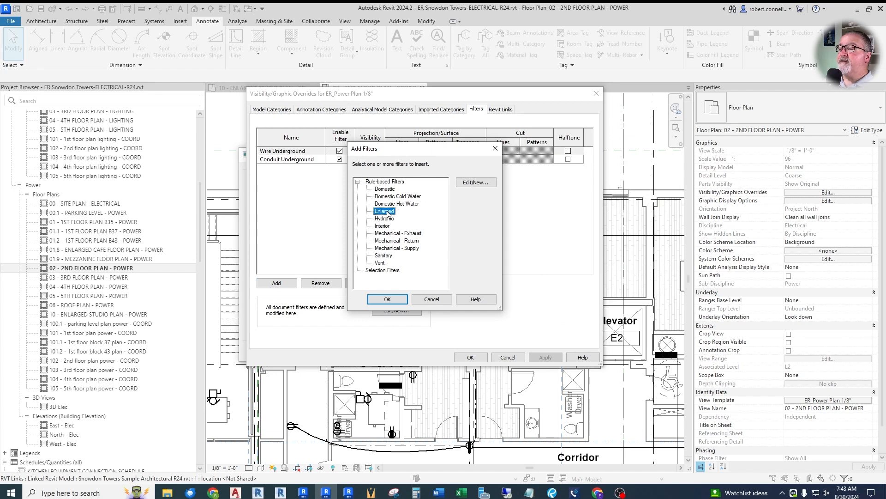
left_click(390, 300)
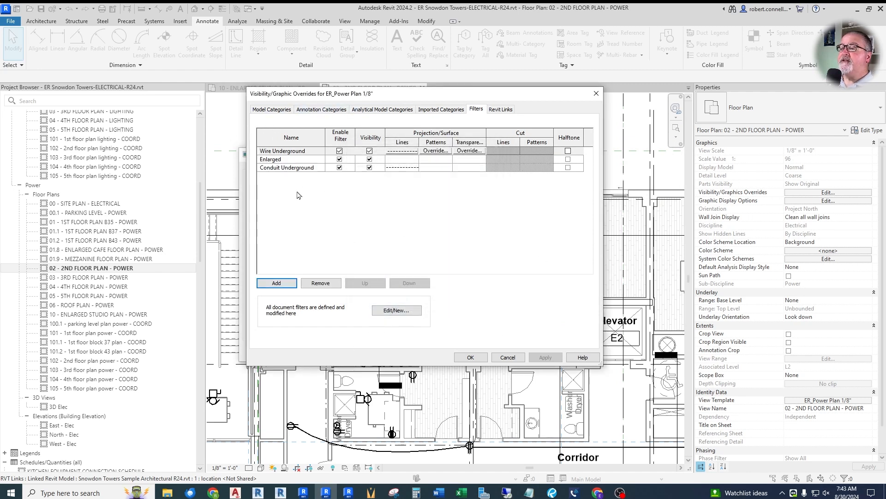
Turn off the Enlarged filter's visibility, keeping the filter enabled, and apply the ER_Power Plan 1/8" view template.
left_click(340, 159)
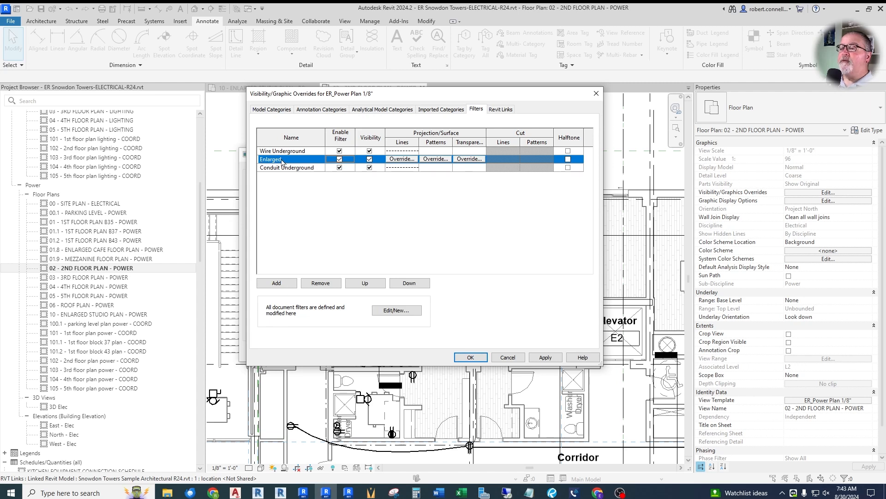
left_click(369, 159)
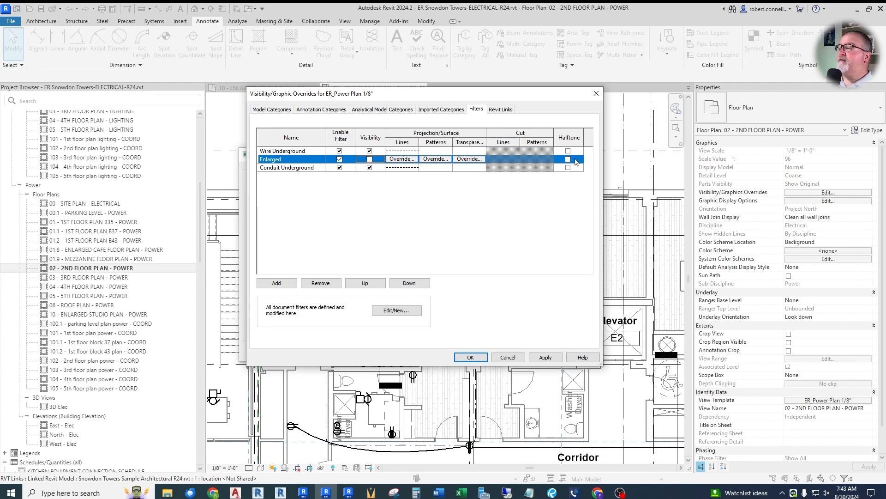
left_click(572, 159)
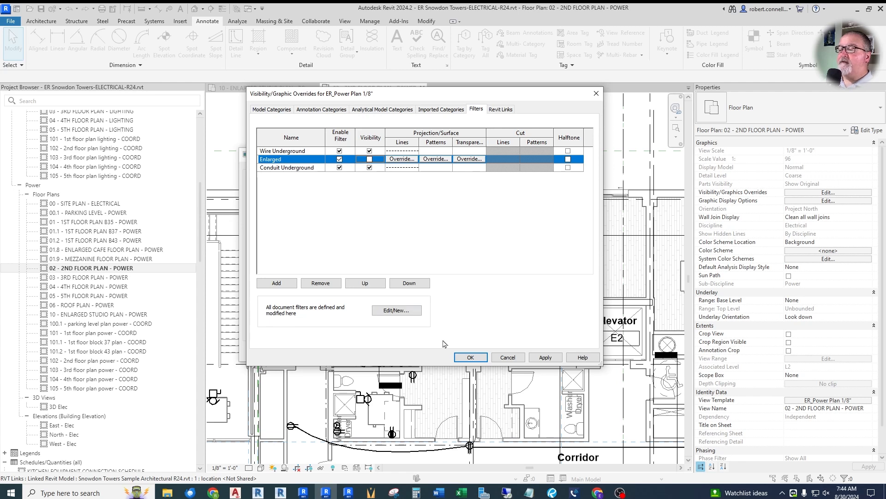
left_click(469, 358)
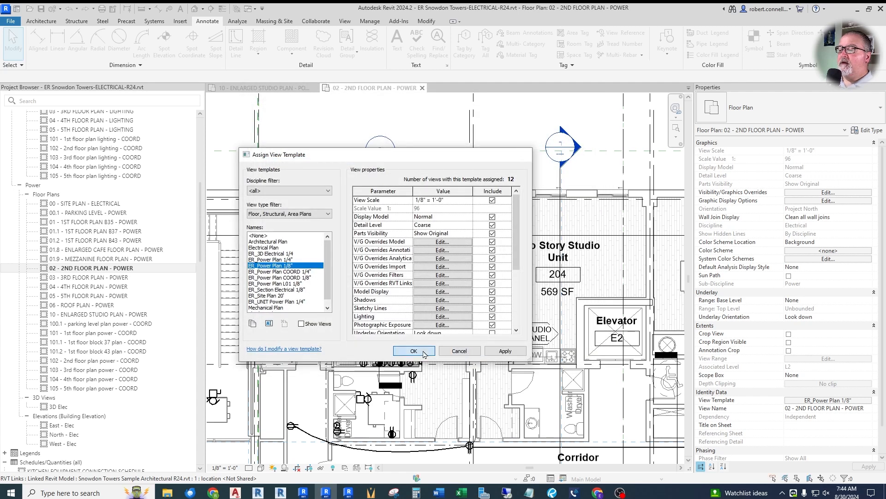
left_click(424, 352)
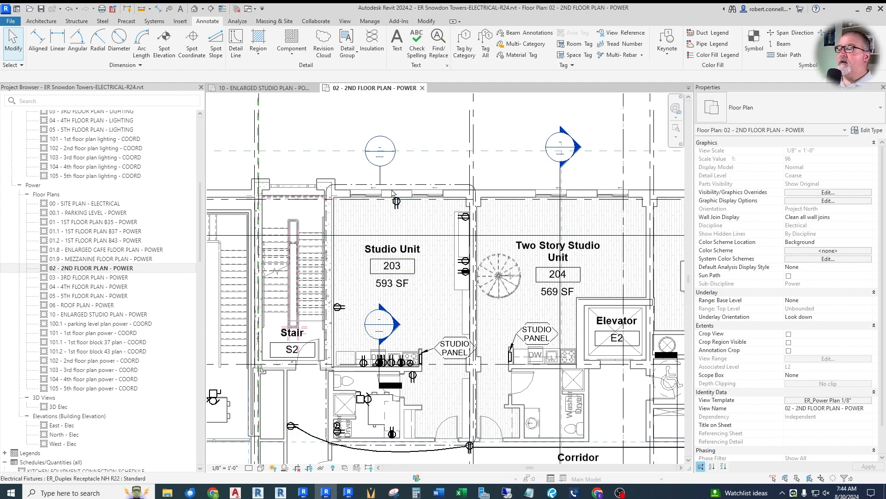
Set the Comments of the four duplex receptacles on Studio Unit 203's window wall and Unit 204-side wall to Enlarged.
left_click_drag(361, 169, 485, 283)
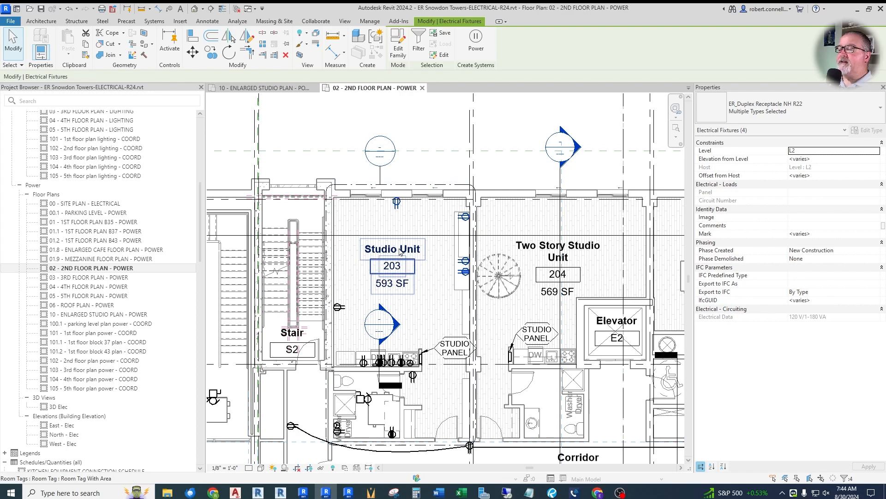
left_click(419, 41)
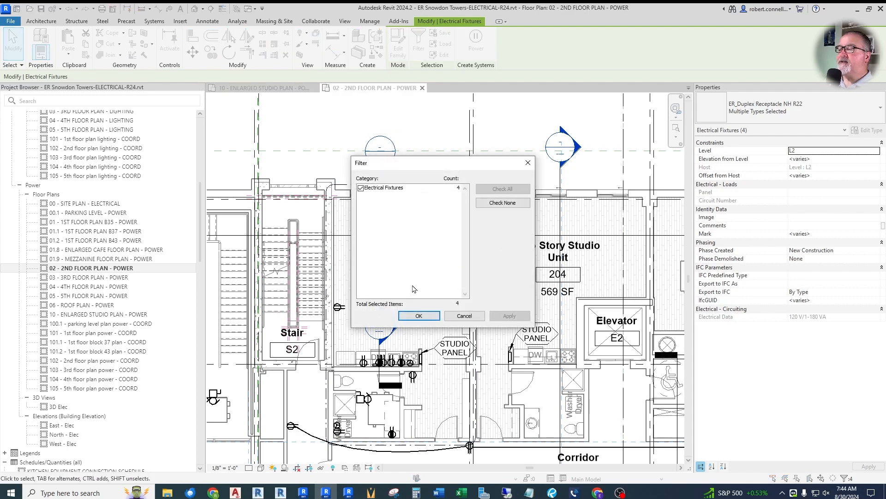
left_click(425, 317)
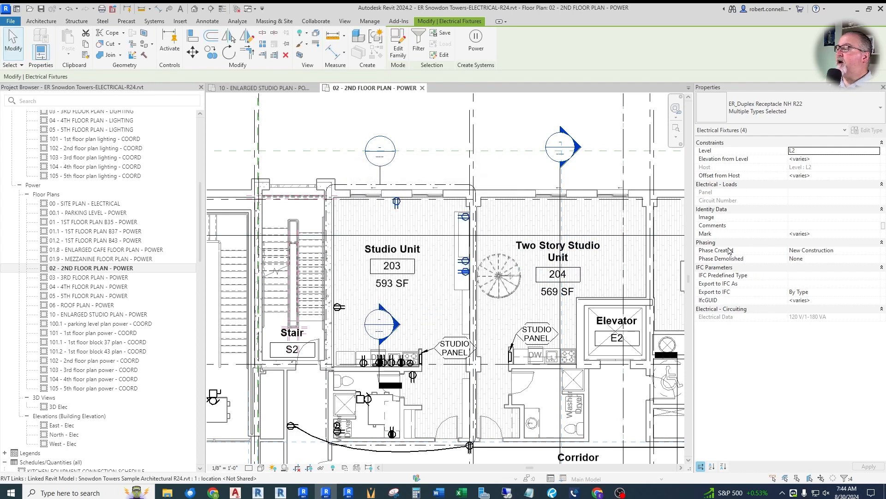
left_click(819, 225)
left_click(877, 226)
left_click(815, 234)
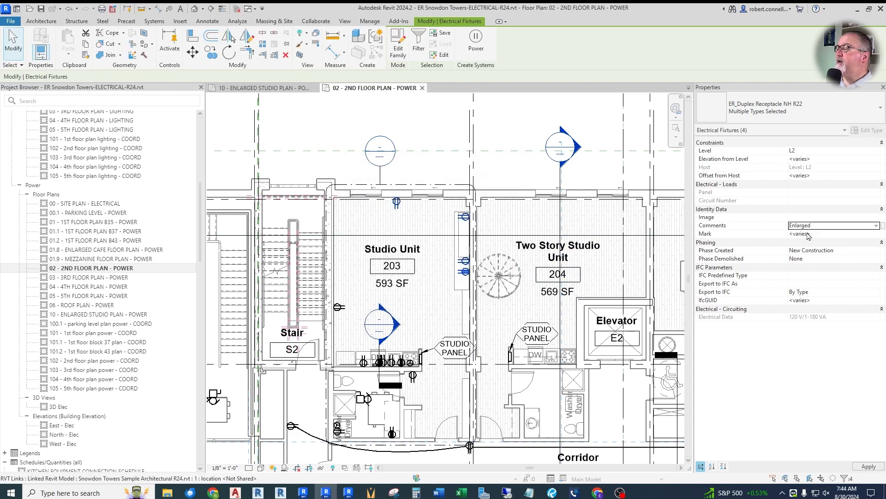
left_click(866, 468)
key("Escape")
Disable the selection of pinned elements so that the linked architectural model is not picked with the devices.
scroll(414, 213, "down", 2)
scroll(407, 227, "up", 3)
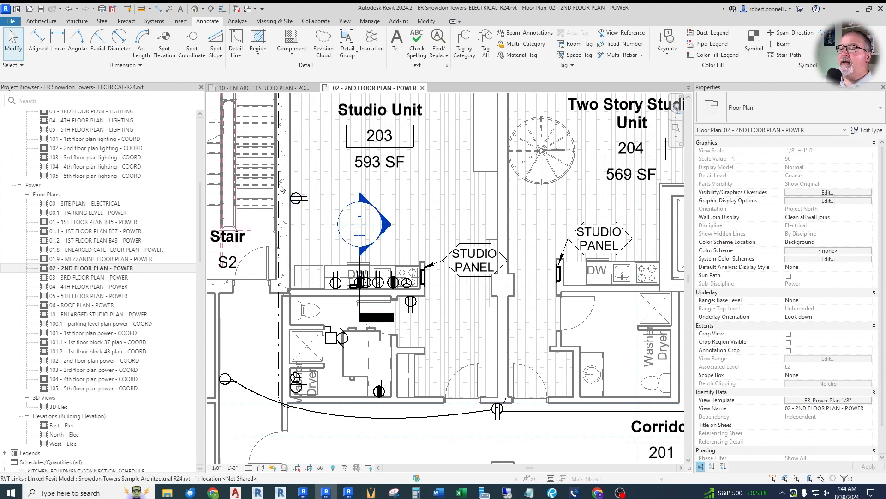
left_click(302, 217)
key("Escape")
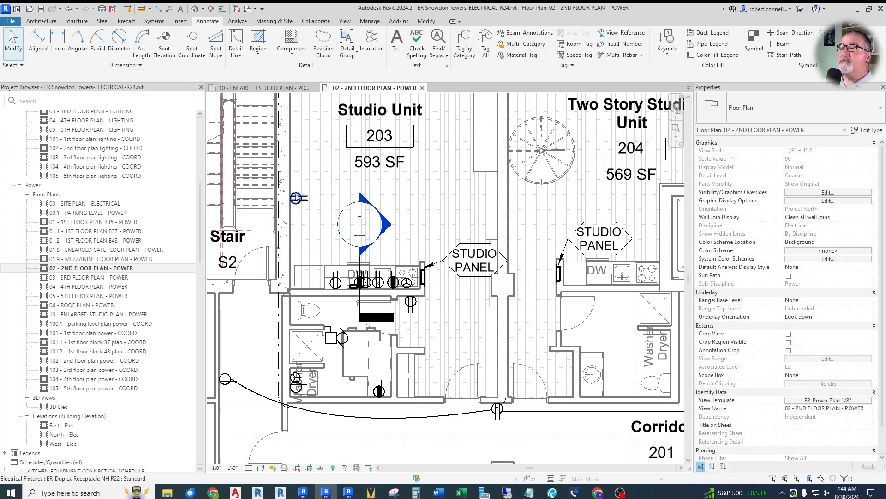
left_click(300, 218)
key("Escape")
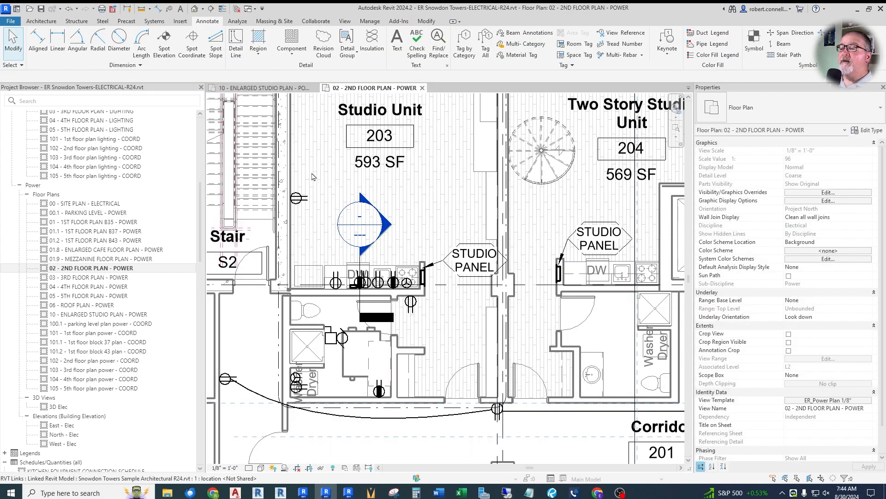
left_click(311, 173)
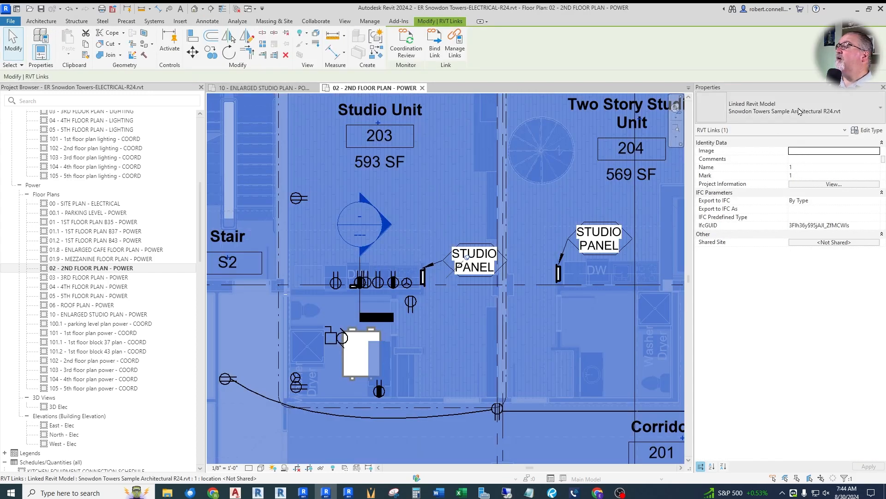
key("Escape")
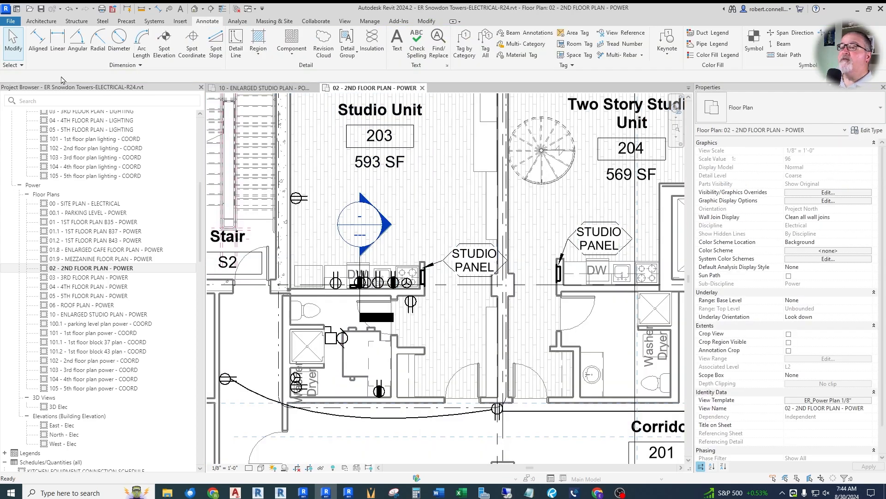
left_click(14, 65)
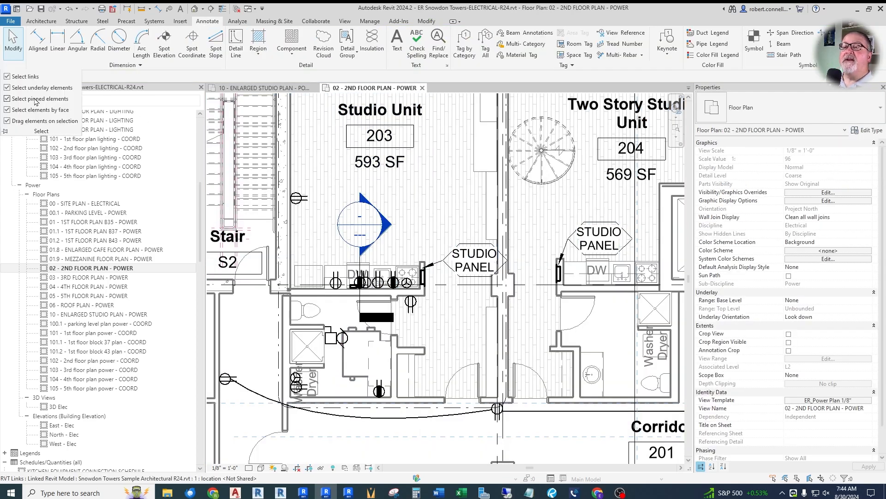
left_click(7, 99)
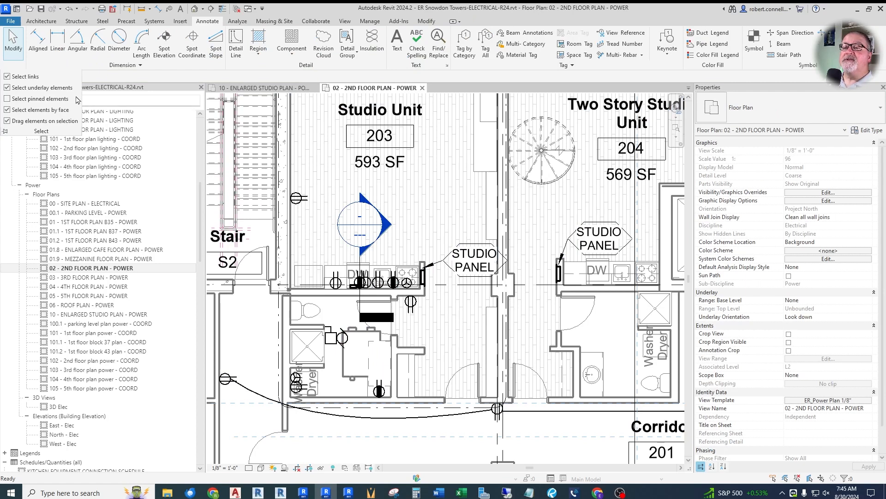
Set the Comments of Studio Unit 203's kitchen devices and remaining stair-side receptacle to Enlarged, filtering Electrical Equipment out of the selection.
left_click_drag(283, 175, 417, 301)
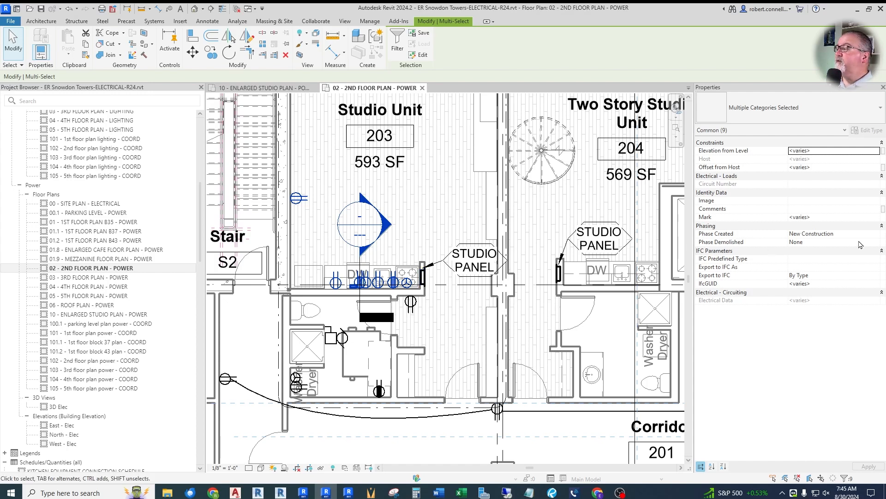
left_click(868, 209)
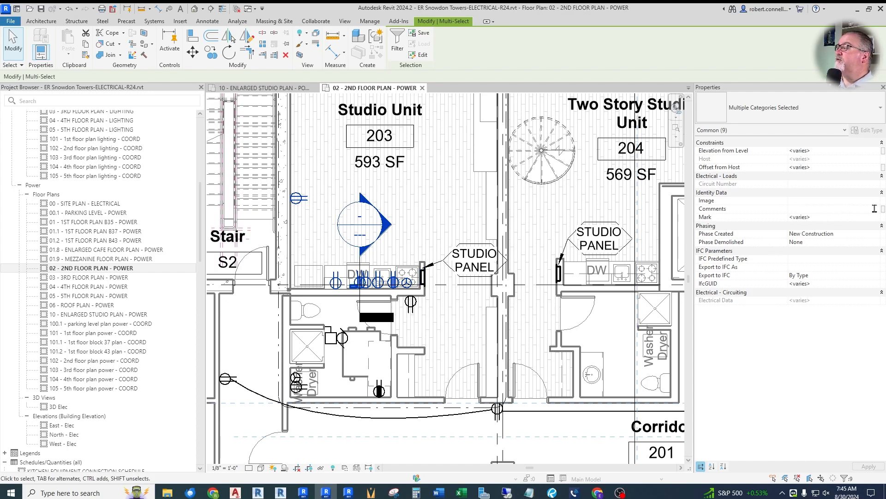
left_click(397, 42)
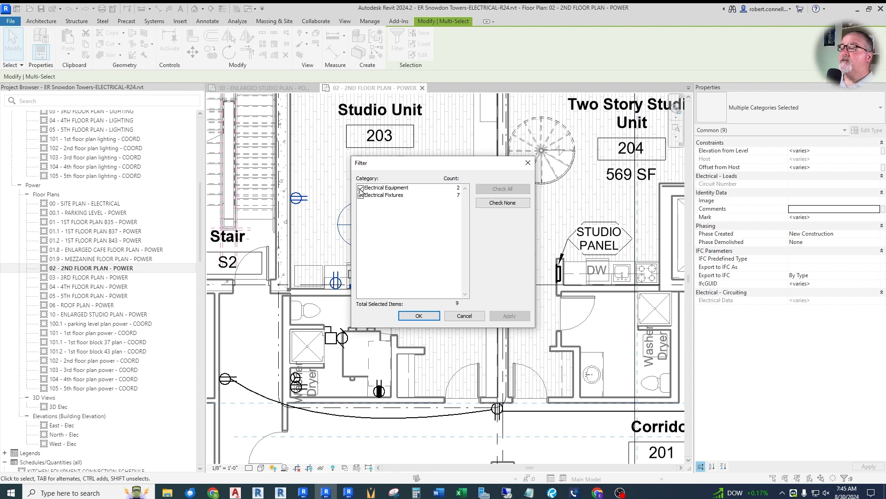
left_click(361, 188)
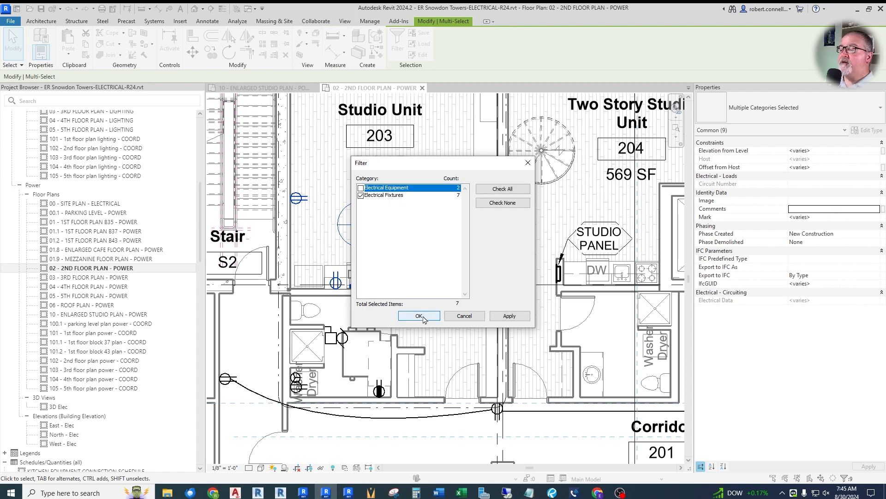
left_click(418, 315)
left_click(875, 219)
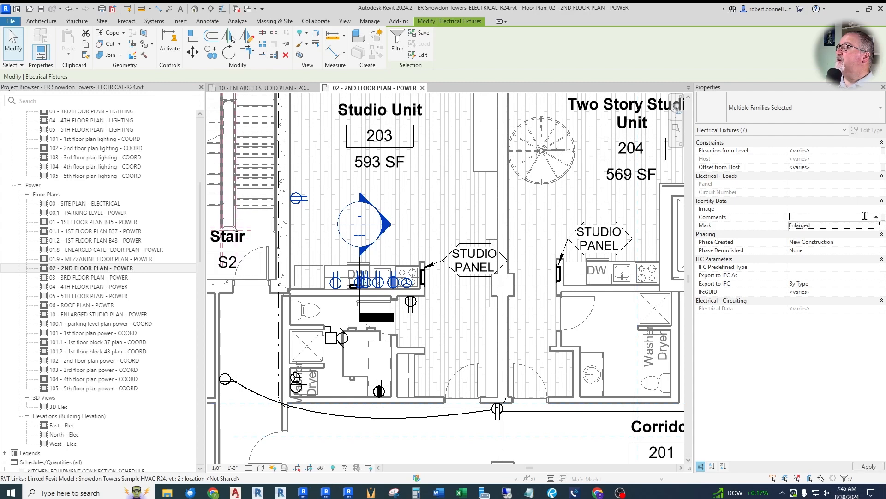
left_click(804, 226)
left_click(869, 467)
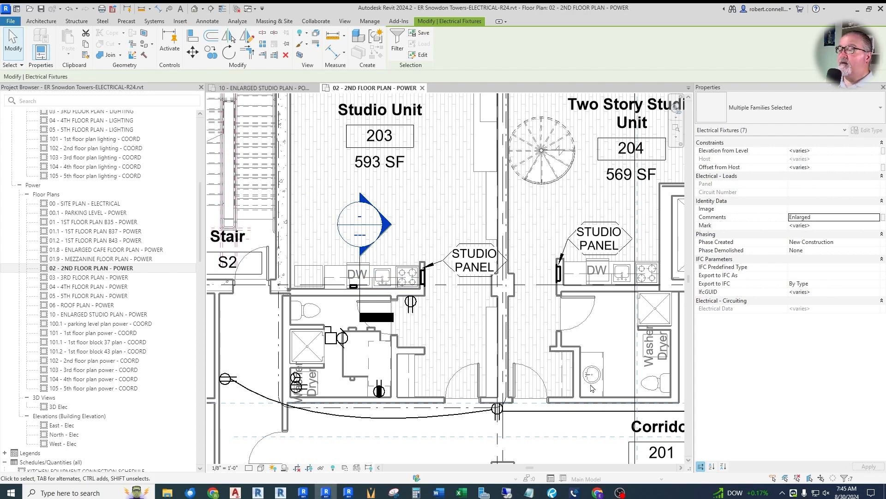
left_click(470, 316)
Inspect the dry type transformer at the dishwasher in Studio Unit 203's kitchen.
scroll(392, 286, "up", 4)
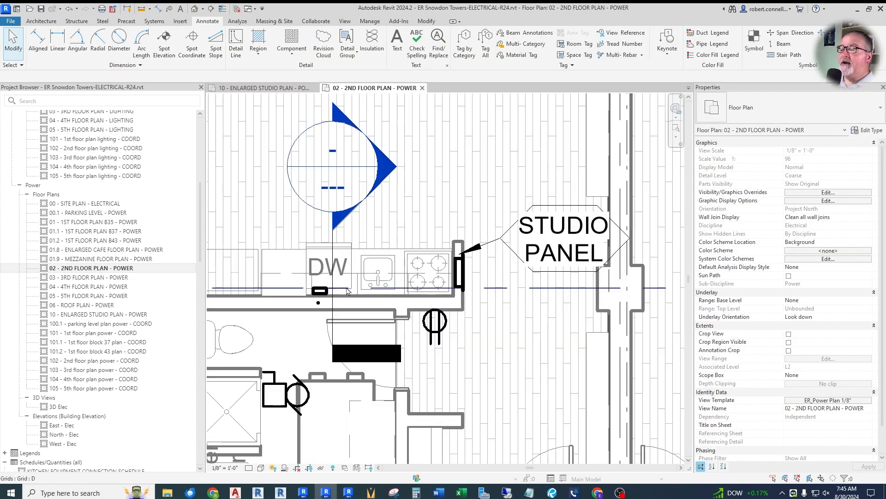
scroll(332, 296, "down", 2)
scroll(333, 295, "up", 4)
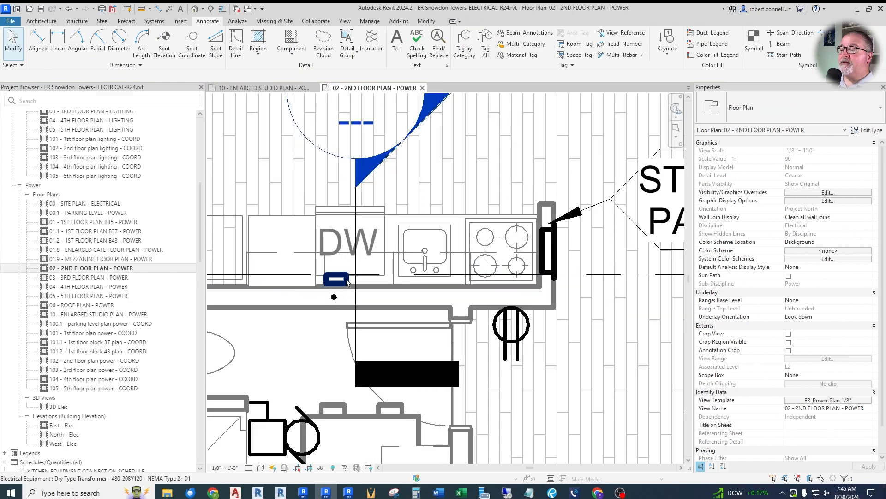
left_click(346, 281)
scroll(325, 276, "down", 3)
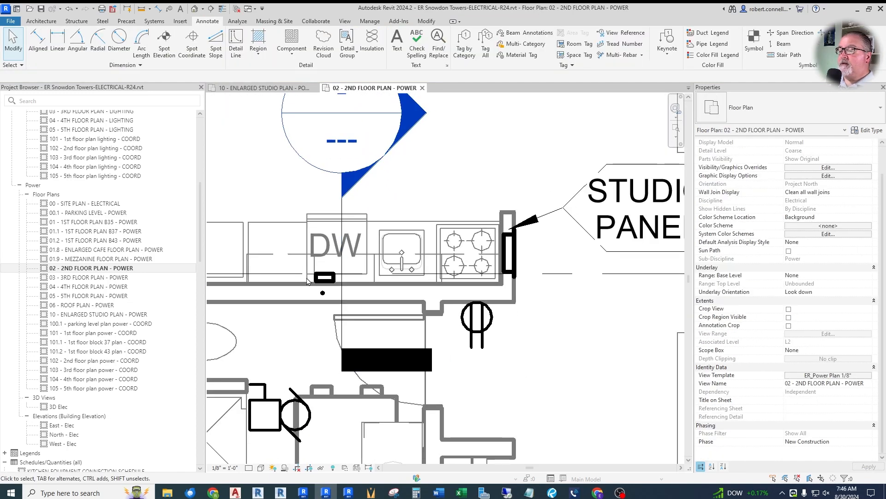
Set the Comments of the duplex receptacle on the wall below Studio Unit 203's range to Enlarged.
scroll(325, 276, "down", 3)
scroll(299, 358, "up", 3)
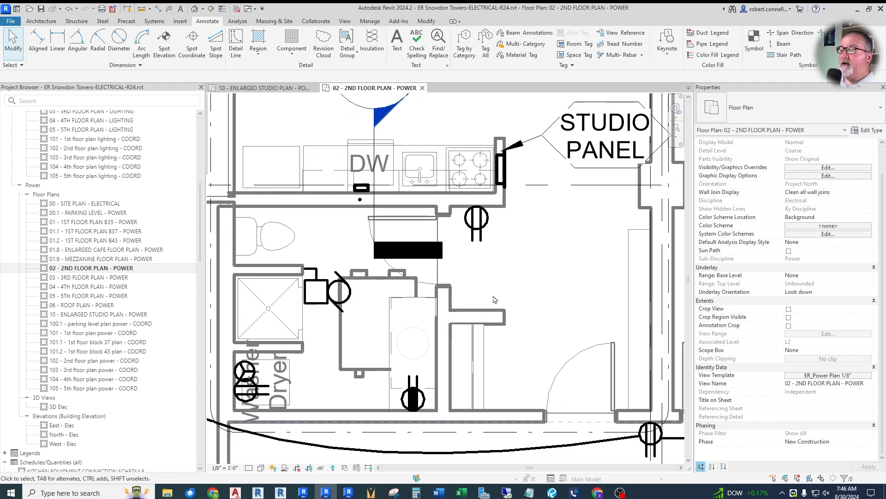
scroll(490, 255, "down", 1)
left_click(480, 233)
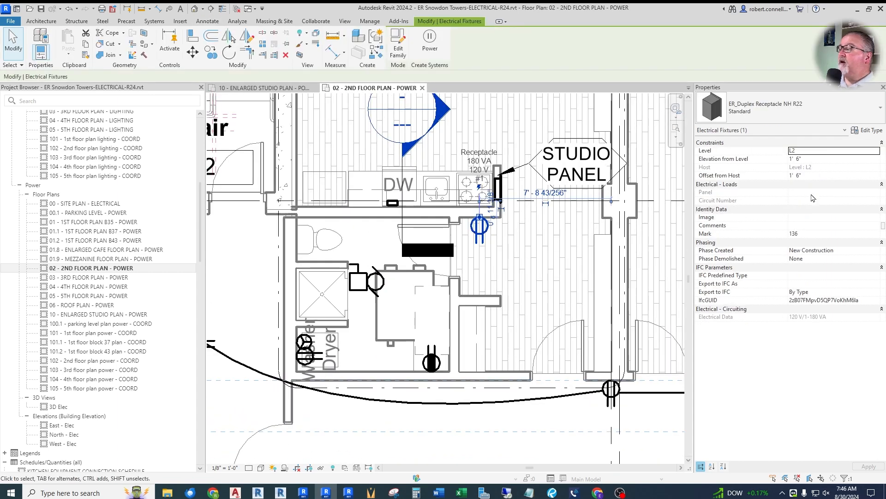
left_click(841, 225)
left_click(875, 226)
left_click(808, 234)
left_click(866, 466)
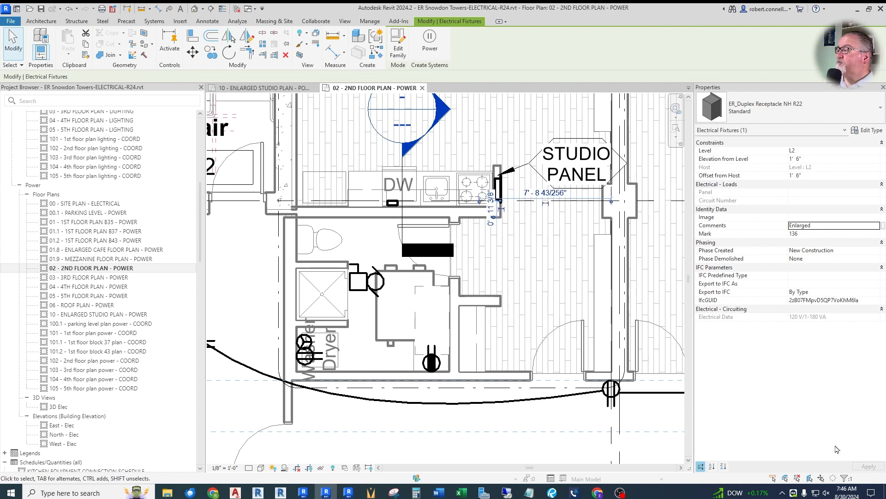
Set the Comments of the HRU-UNIT motor connection beside Studio Unit 203's shower to Enlarged.
left_click(376, 280)
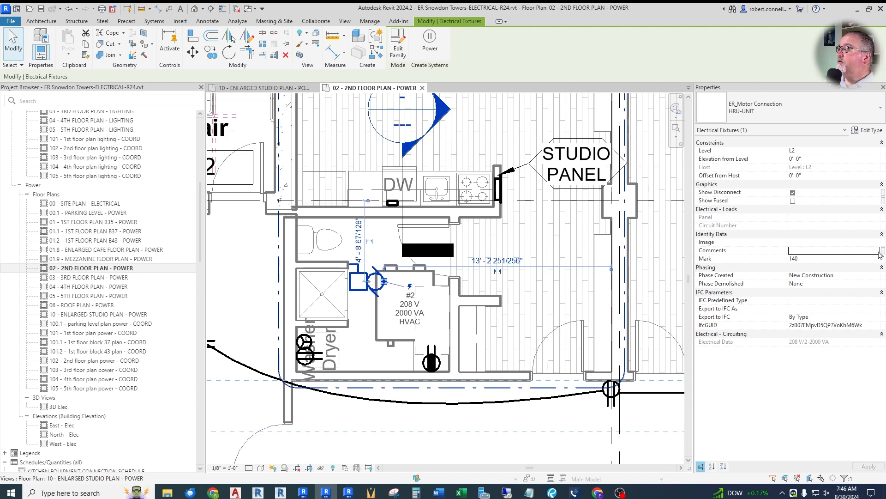
left_click(878, 253)
left_click(818, 259)
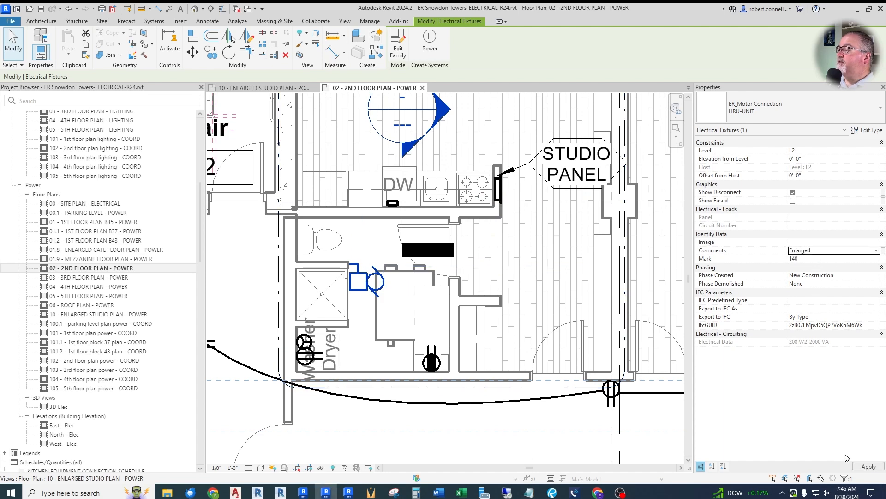
left_click(868, 466)
left_click(462, 354)
Set the Comments of the Counter duplex receptacle in Studio Unit 203's bathroom to Enlarged.
left_click(432, 362)
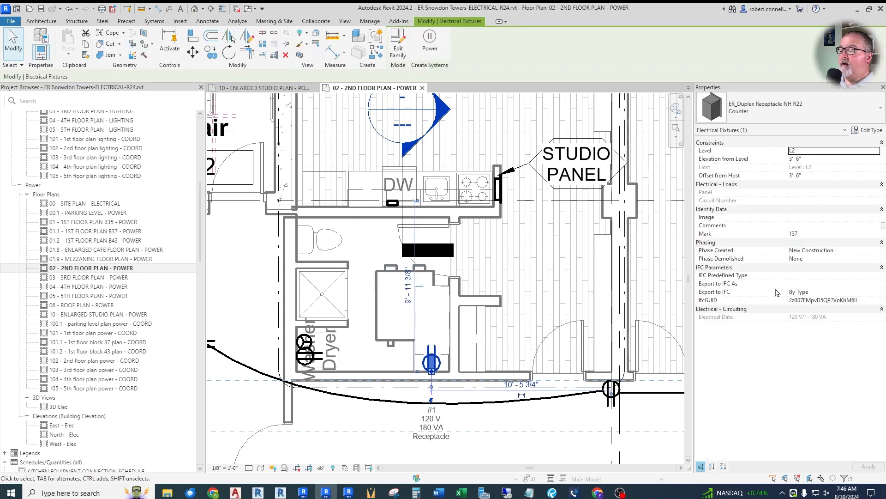
left_click(876, 226)
left_click(878, 225)
left_click(812, 233)
left_click(868, 467)
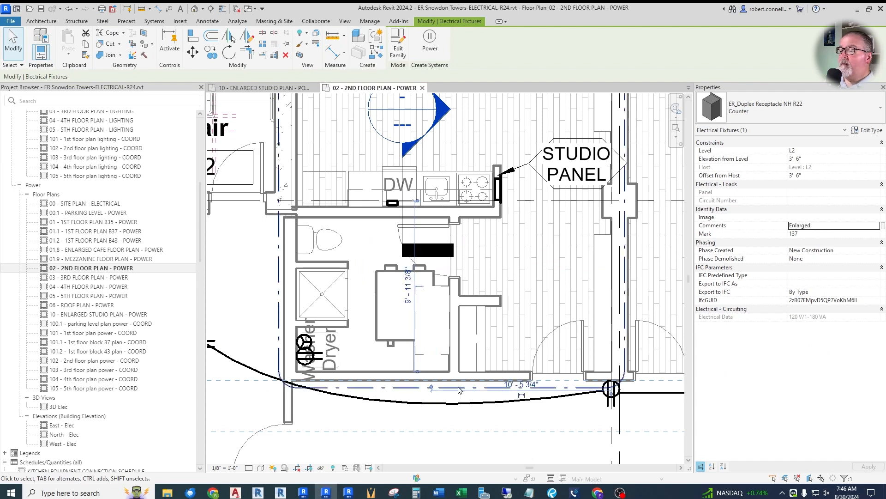
Set the Comments of the two electrical fixtures at Studio Unit 203's washer and dryer to Enlarged.
key("Escape")
left_click_drag(264, 304, 337, 388)
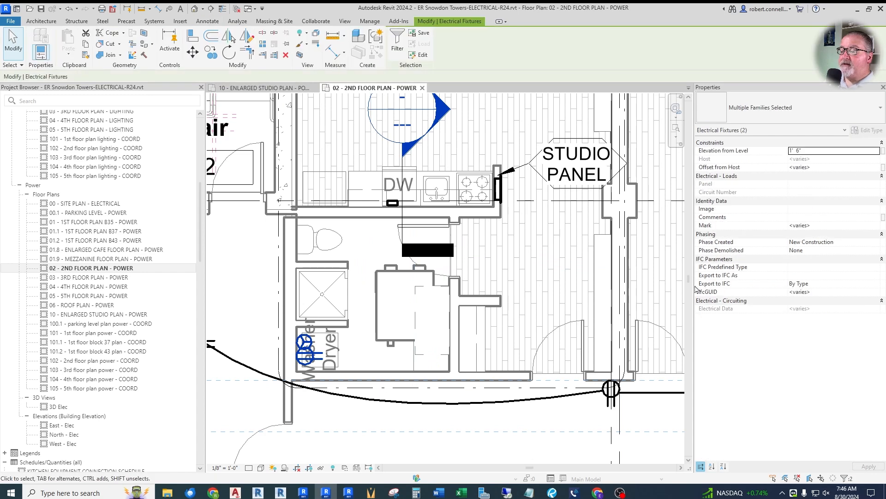
left_click(876, 217)
left_click(882, 217)
left_click(813, 225)
left_click(868, 466)
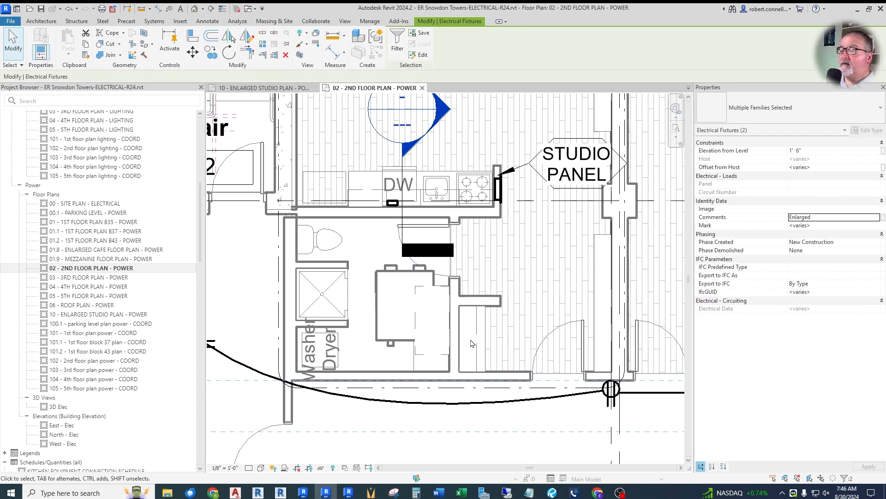
key("Escape")
Compare Studio Unit 203's devices on the enlarged studio power plan with the 2nd floor power plan.
scroll(399, 336, "down", 4)
scroll(400, 336, "down", 1)
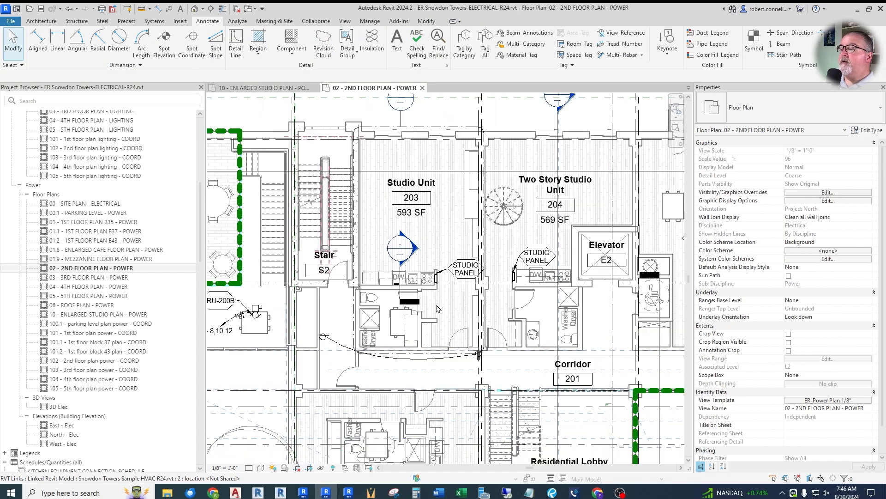
scroll(415, 294, "down", 2)
left_click(284, 92)
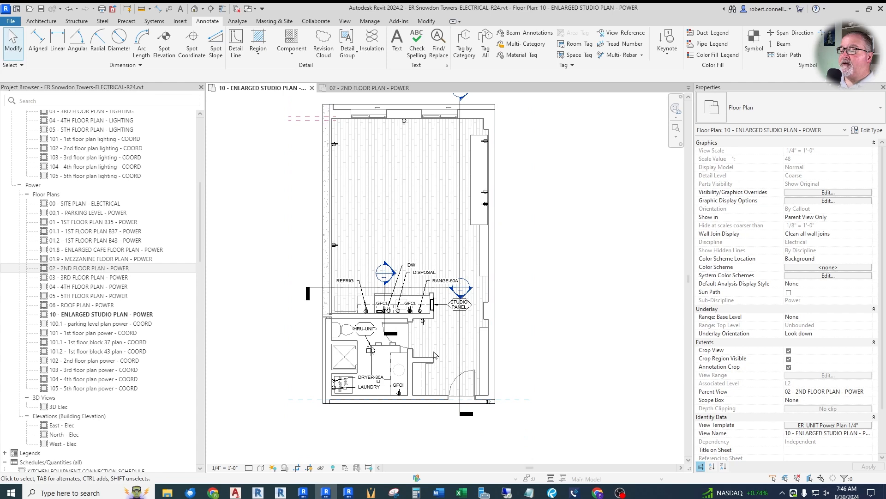
left_click(373, 88)
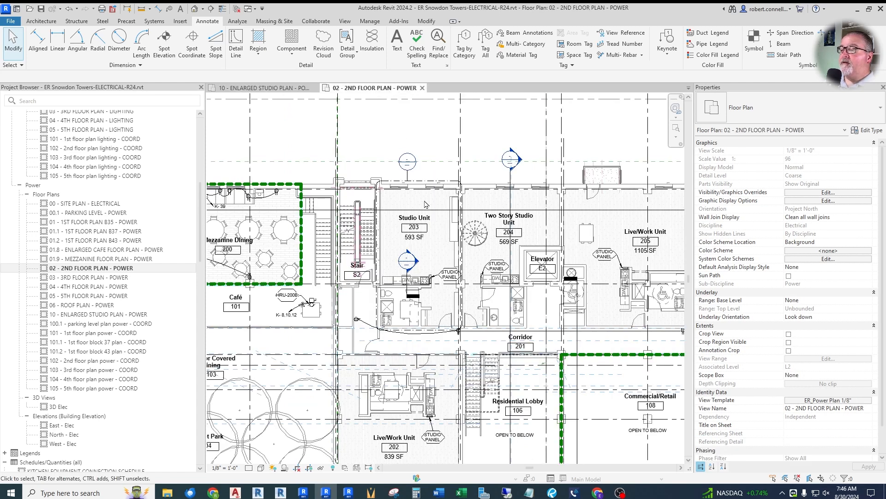
scroll(419, 235, "down", 2)
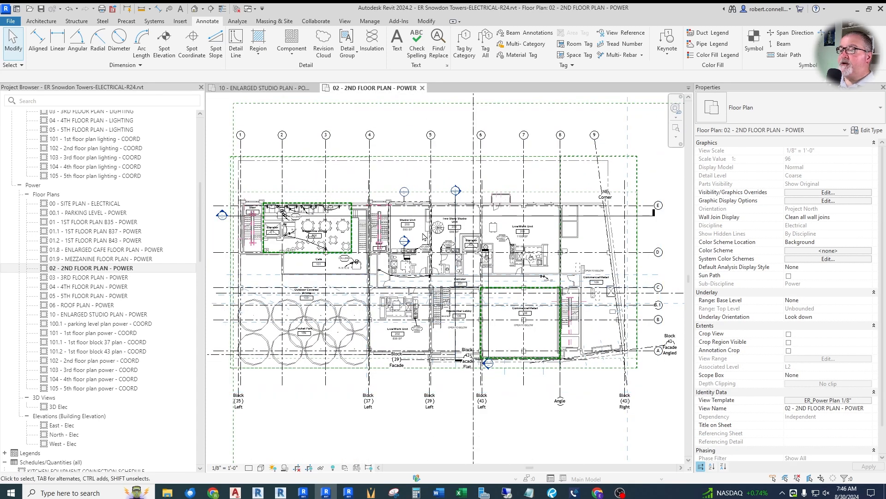